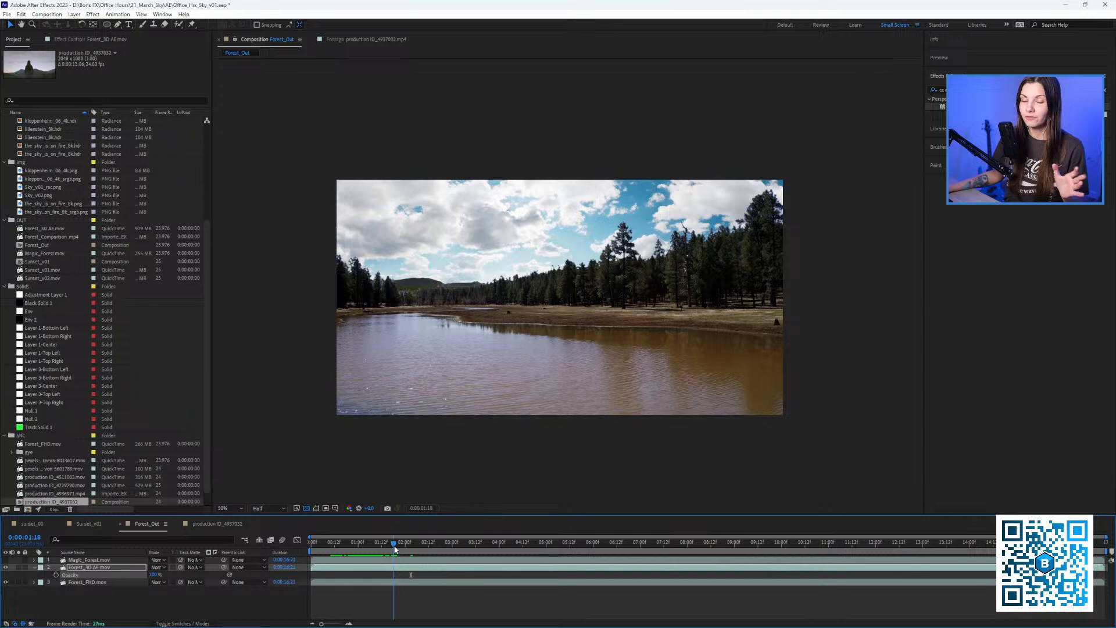
Preview Forest_Out from the start, then again with the sunset sky replacement layer shown.
left_click_drag(395, 548, 310, 558)
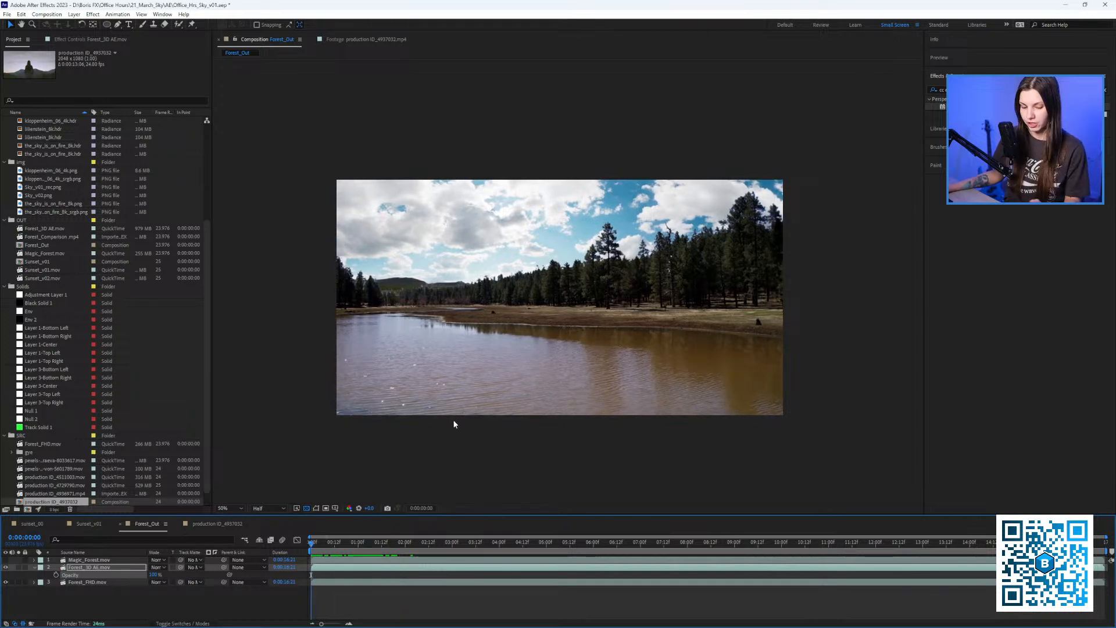
key("space")
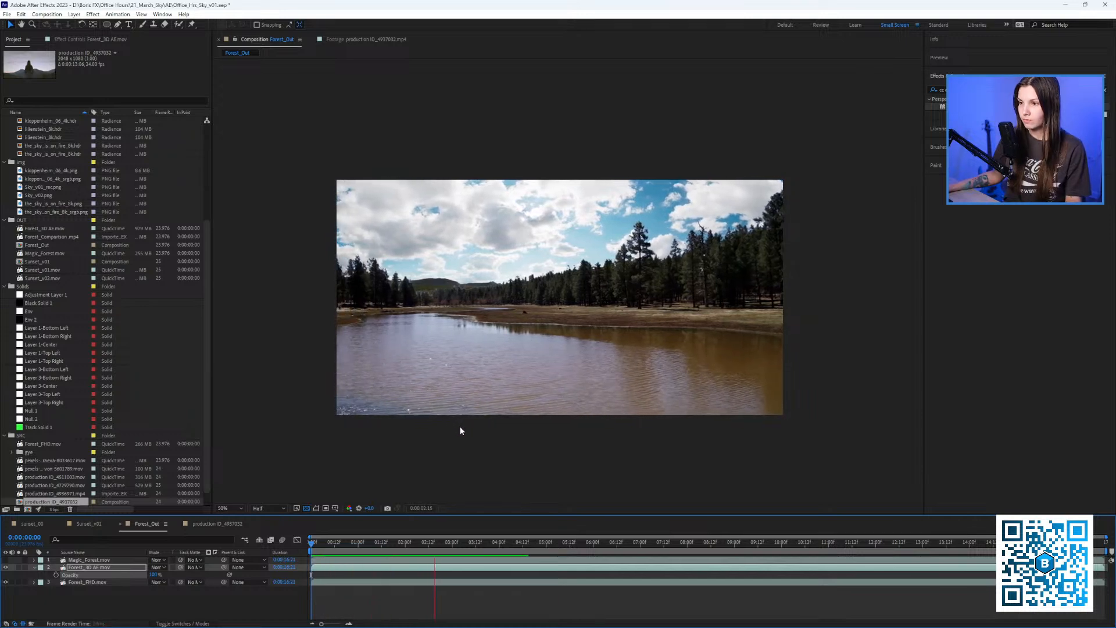
left_click(447, 550)
left_click_drag(447, 550, 424, 544)
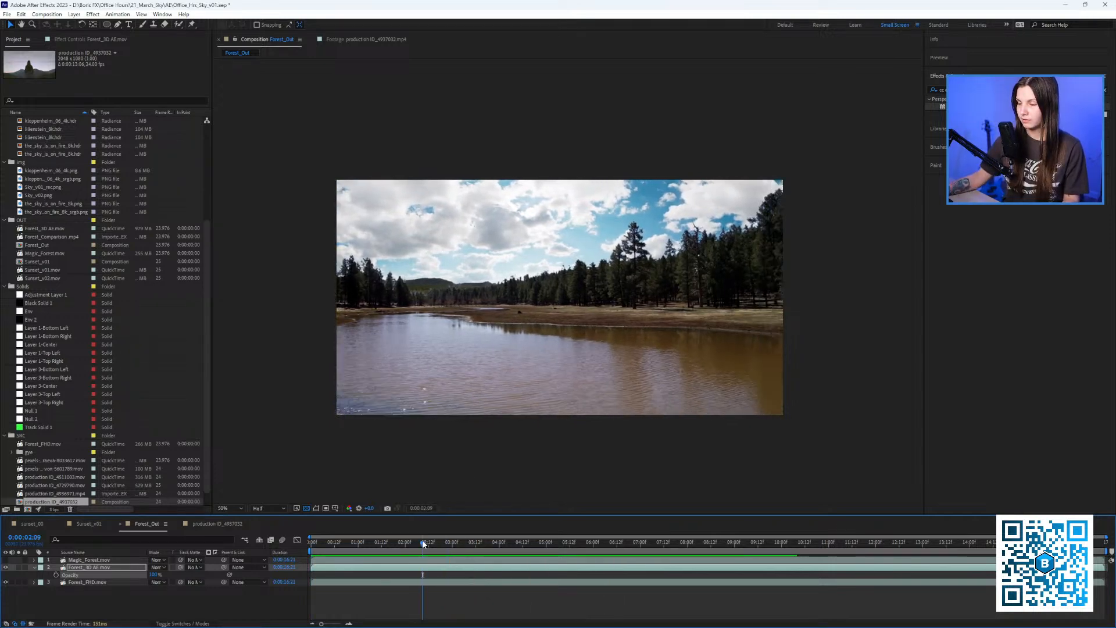
left_click(5, 567)
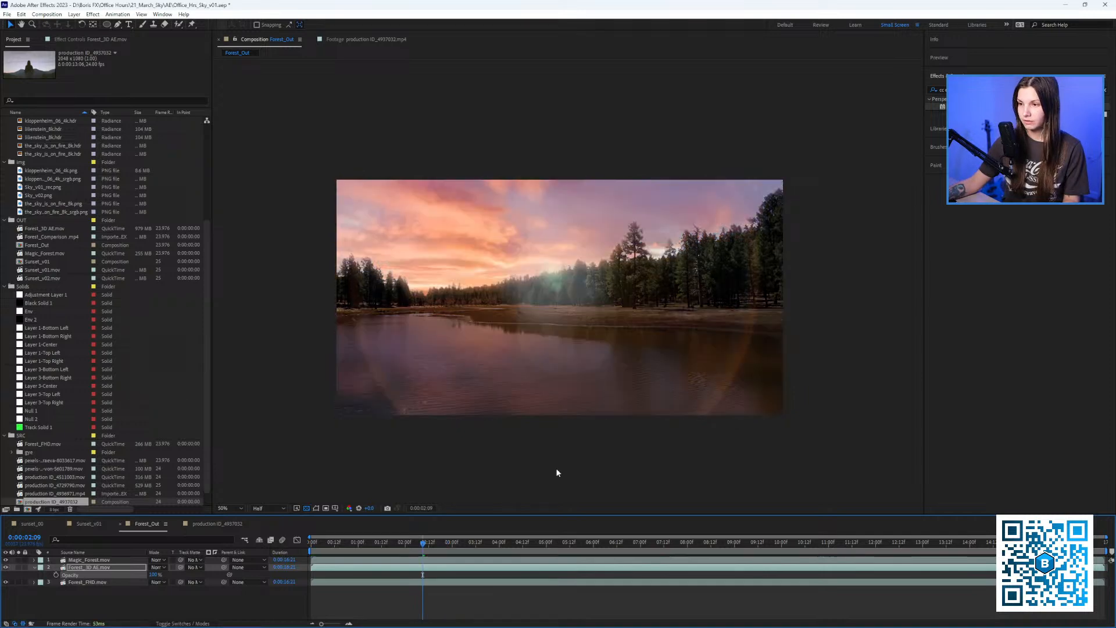
key("space")
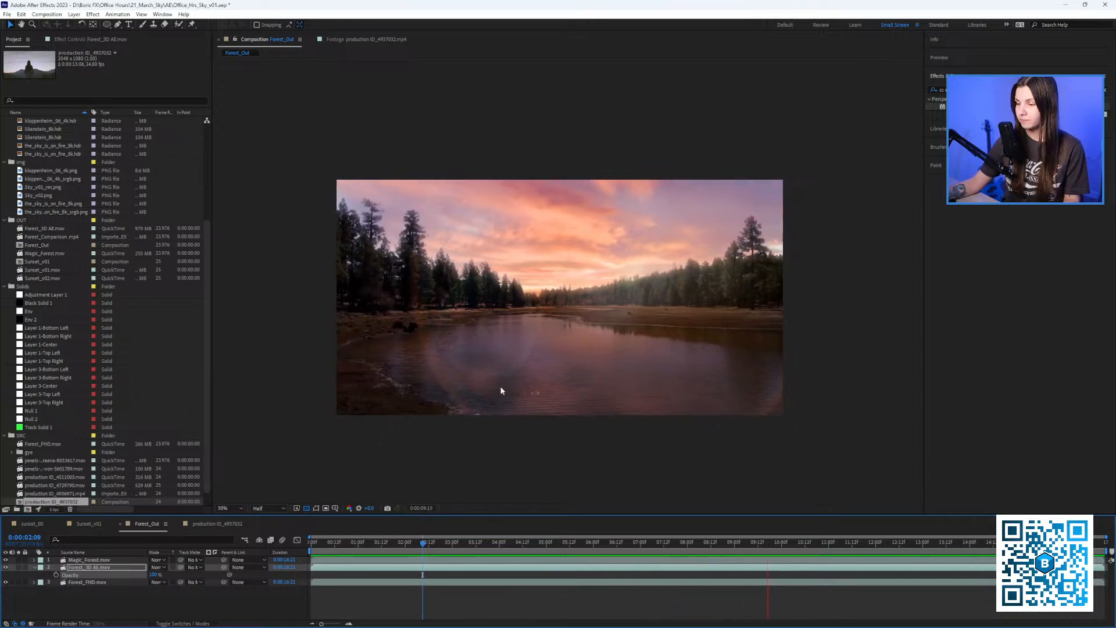
key("space")
left_click(6, 567)
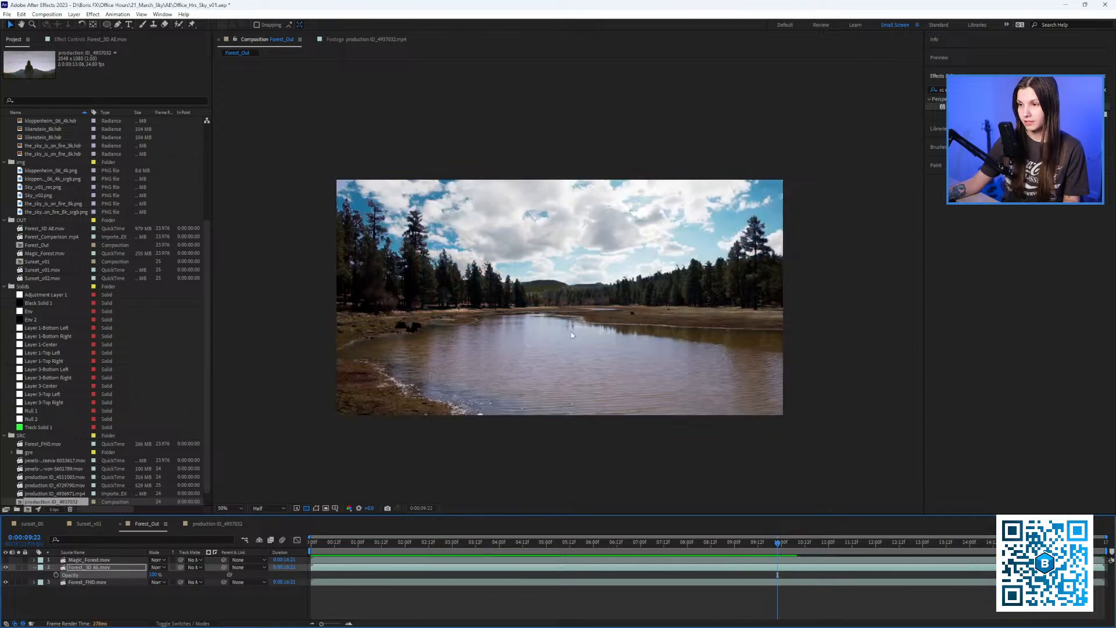
Preview the original forest footage with the replaced sky hidden, then open Sunset_v01.
mouse_move(510, 546)
left_mouse_down()
mouse_move(686, 545)
mouse_move(513, 545)
left_mouse_up()
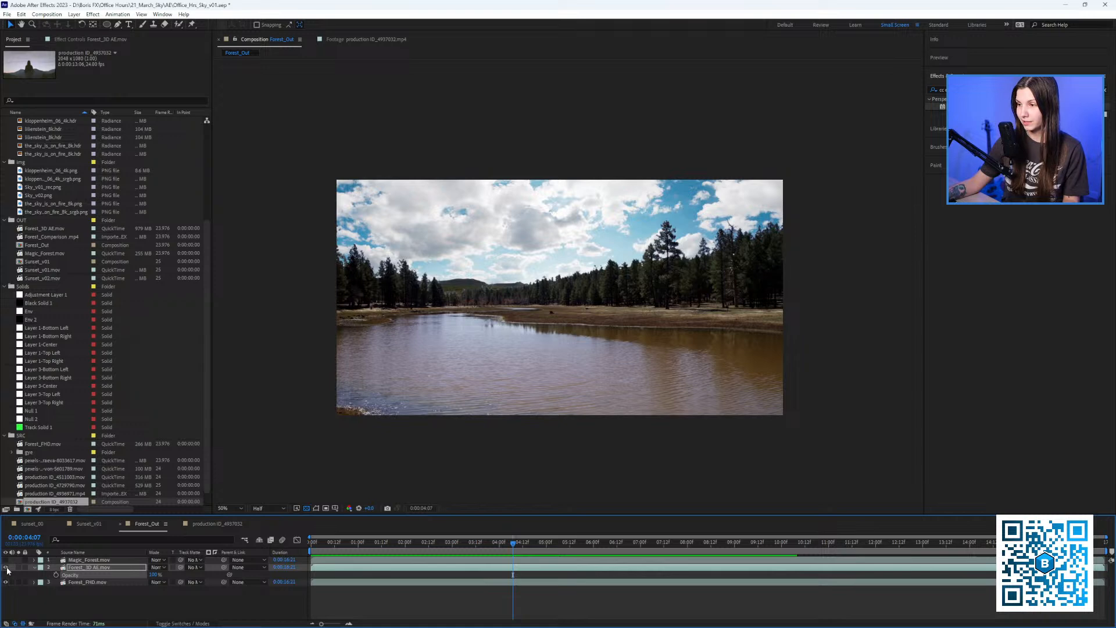
left_click(7, 568)
key("space")
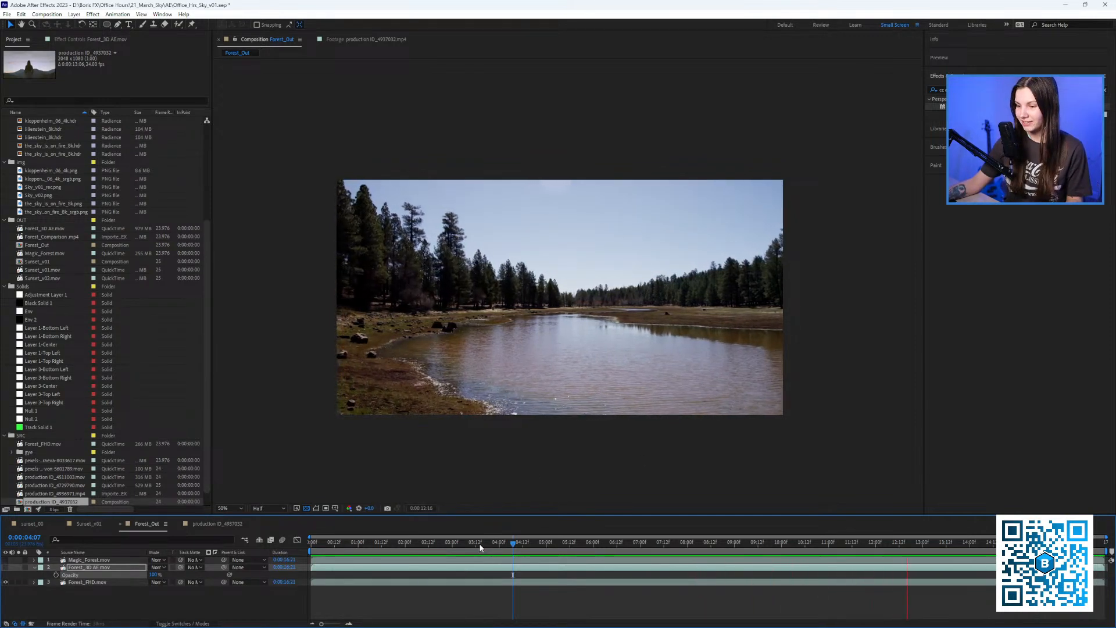
left_click(498, 544)
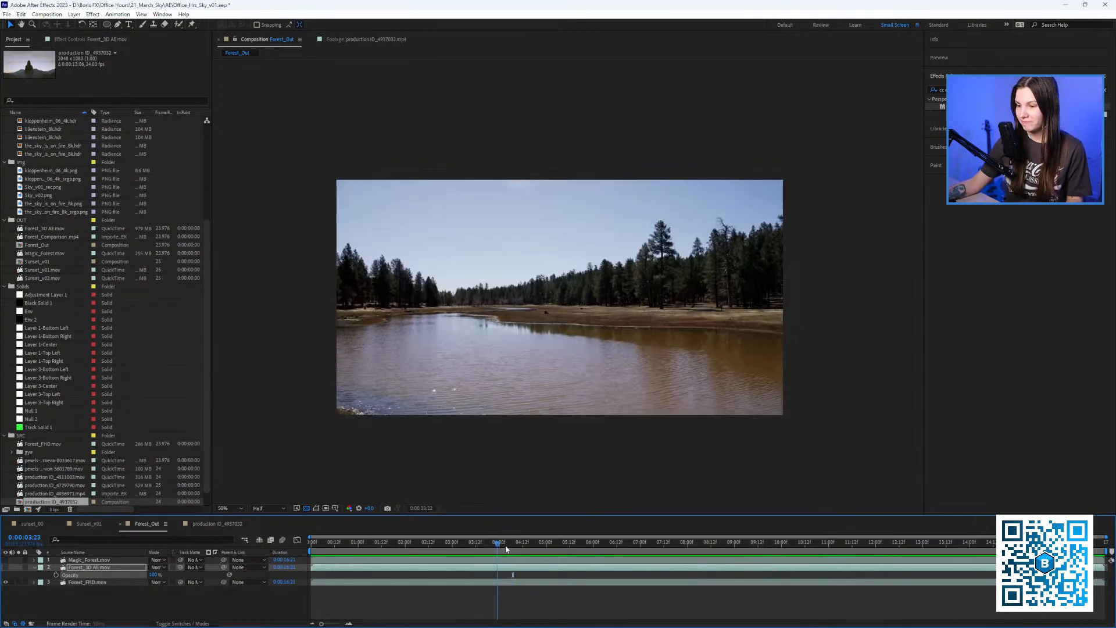
key("space")
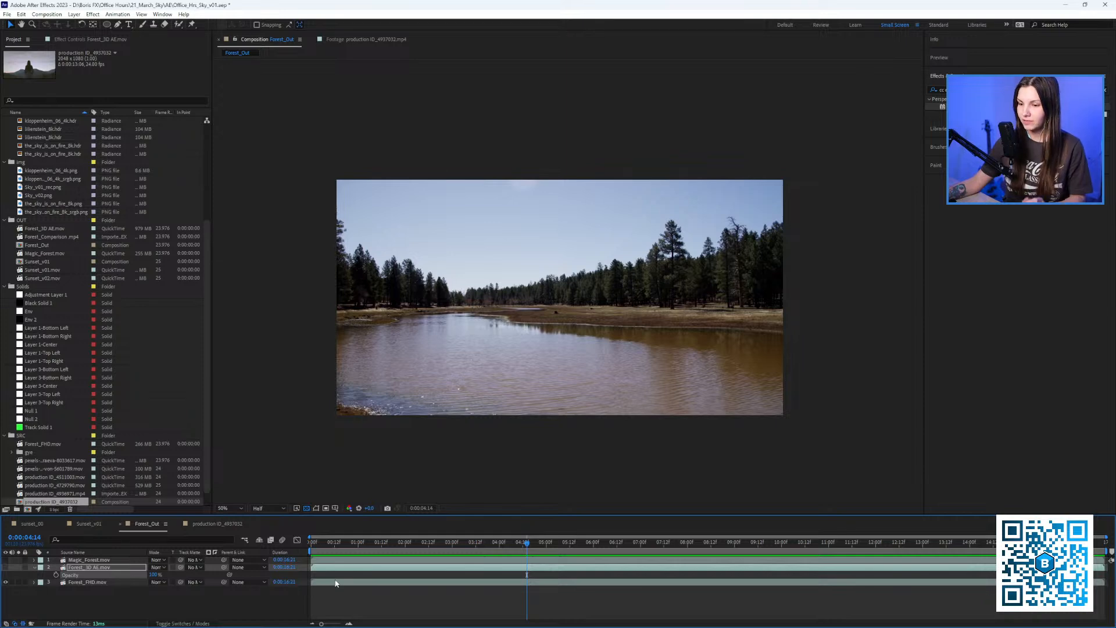
left_click_drag(343, 544, 365, 542)
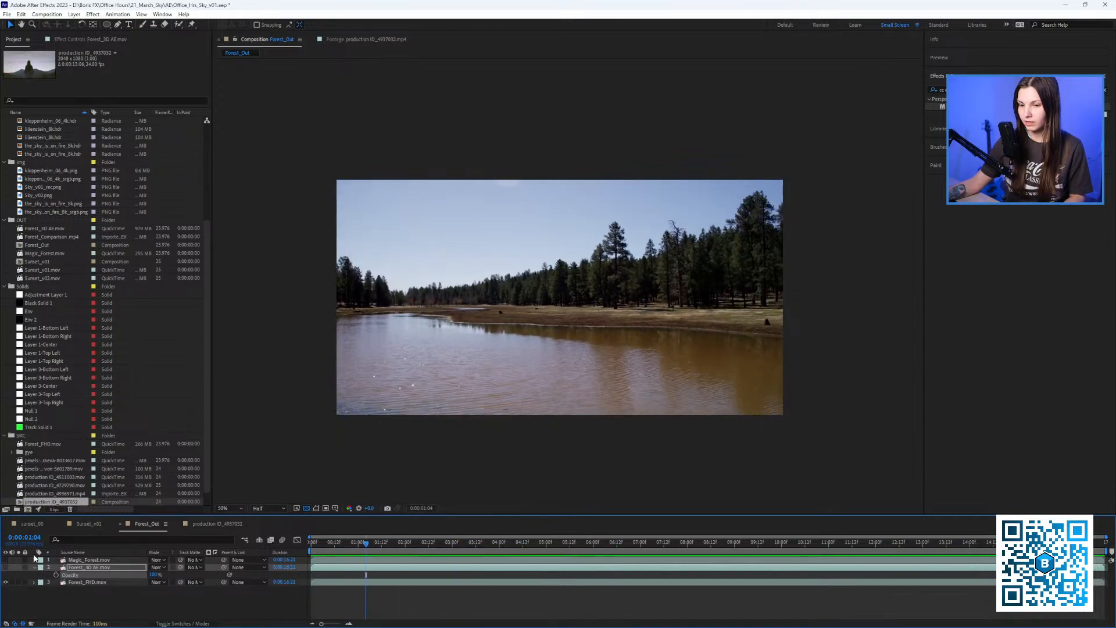
left_click(93, 523)
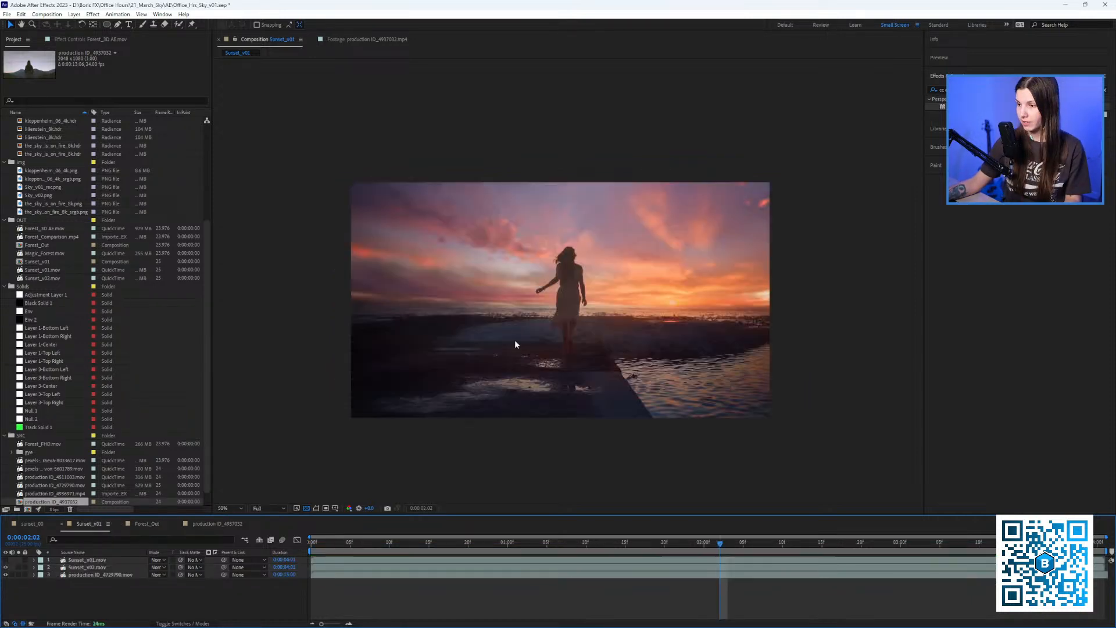
Preview Sunset_v01 from the start, then with the brighter-cloud sky layer swapped in.
scroll(564, 305, "up", 1)
left_click_drag(568, 300, 560, 322)
scroll(563, 315, "down", 1)
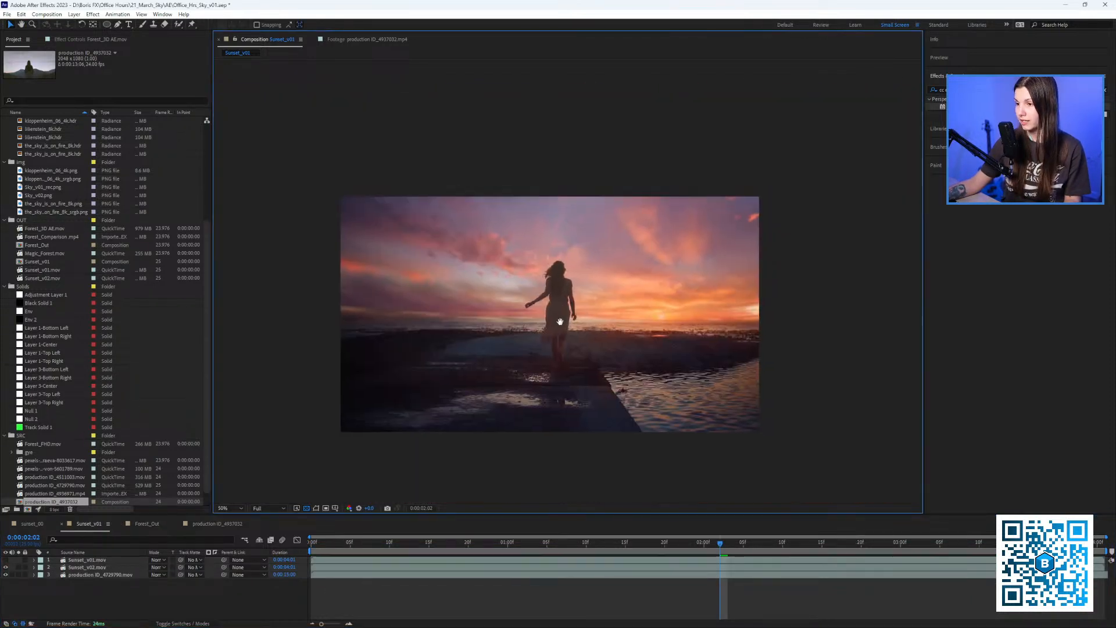
left_click_drag(327, 544, 311, 544)
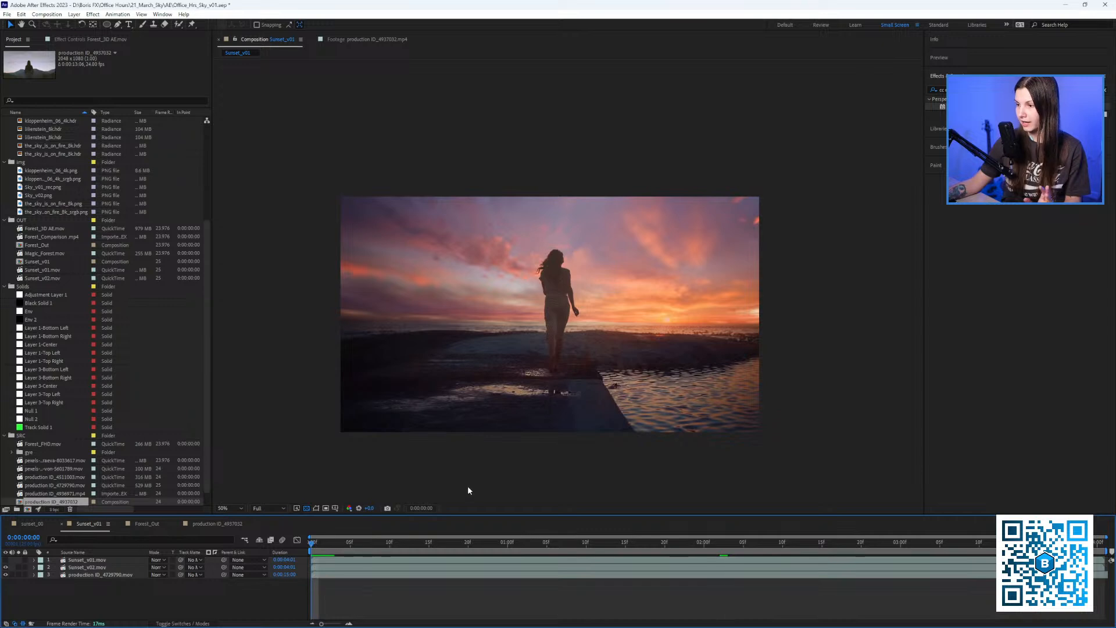
key("space")
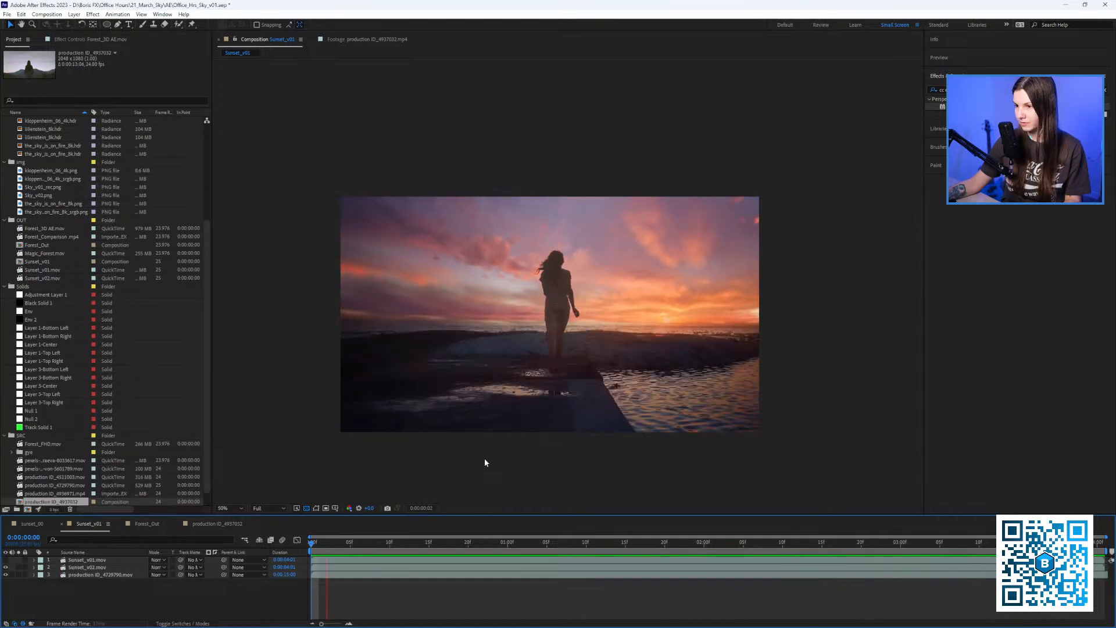
key("space")
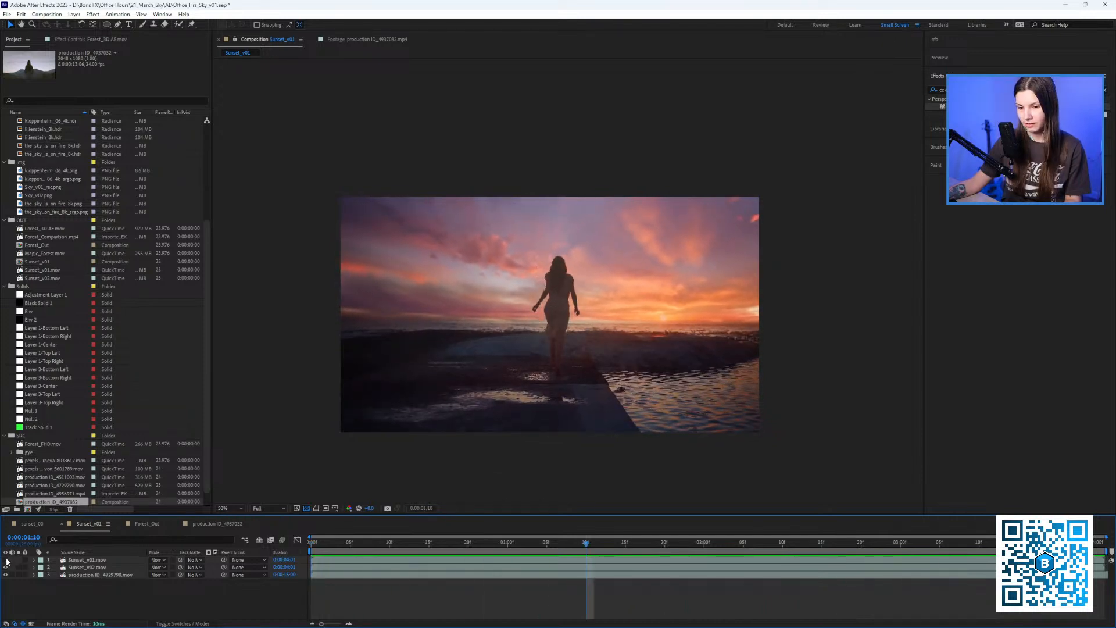
left_click(6, 560)
key("space")
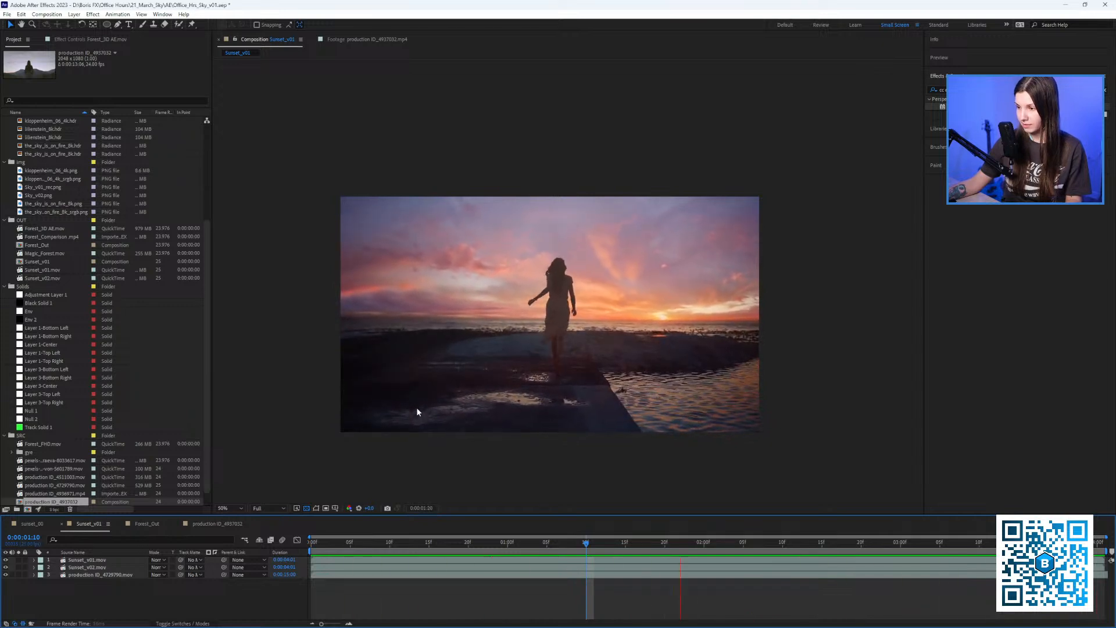
key("space")
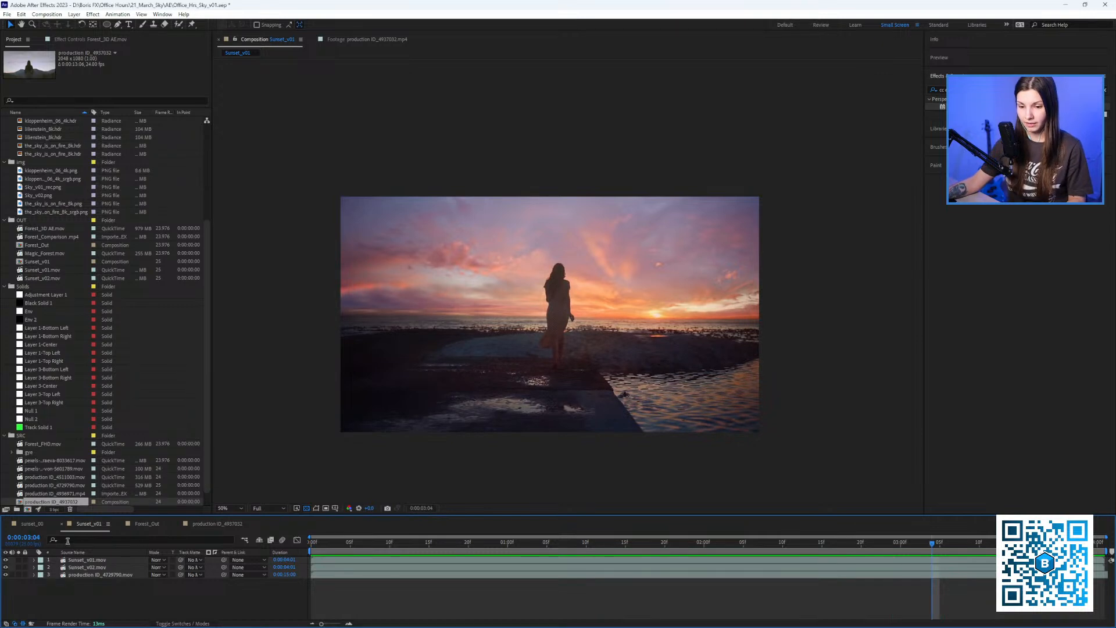
Compare the original and replaced sunset skies, ending at frame 0 with the replaced sky hidden.
left_click(6, 567)
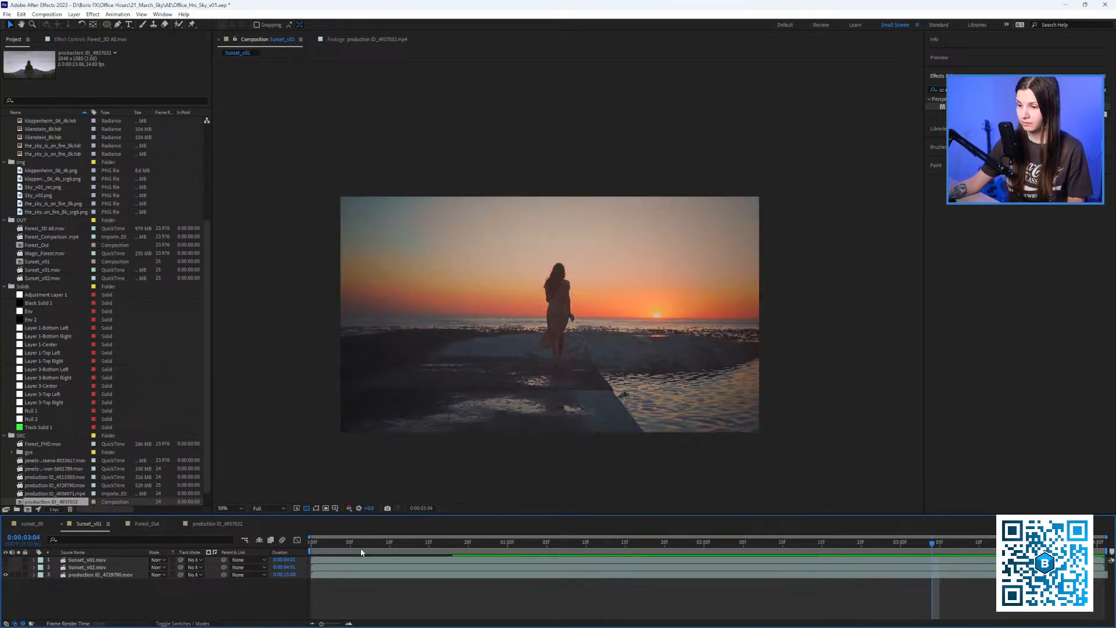
key("space")
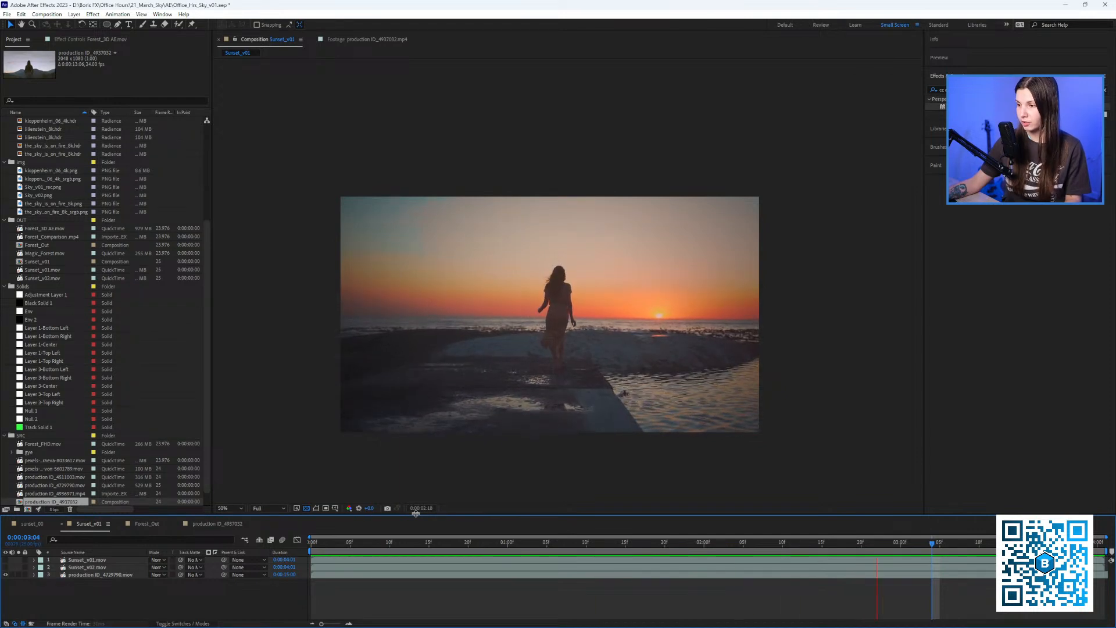
left_click(6, 567)
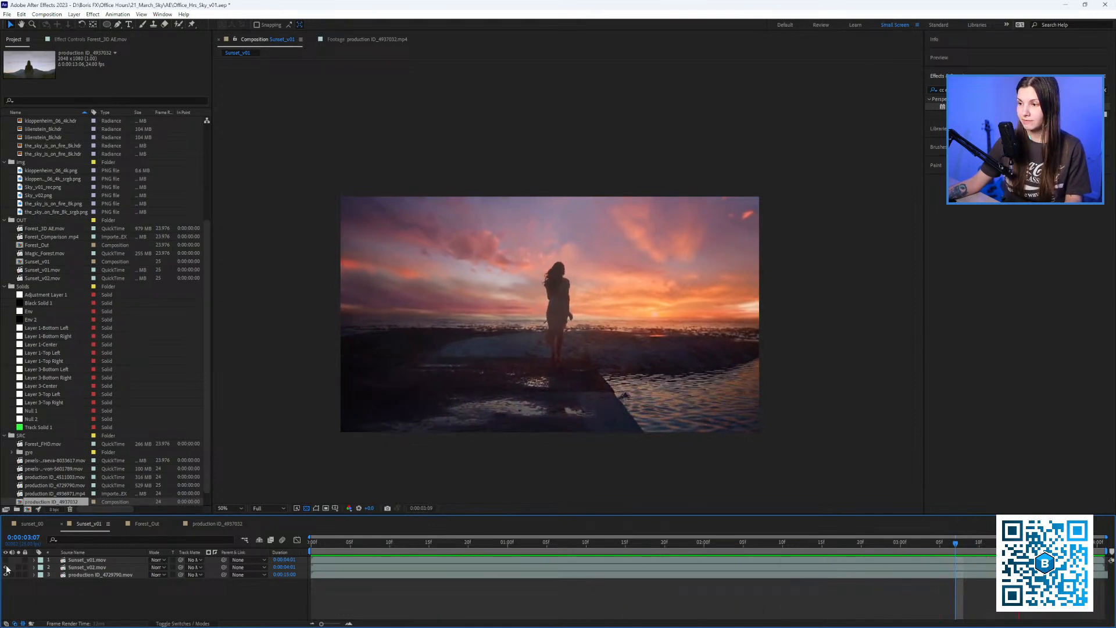
key("space")
left_click(311, 543)
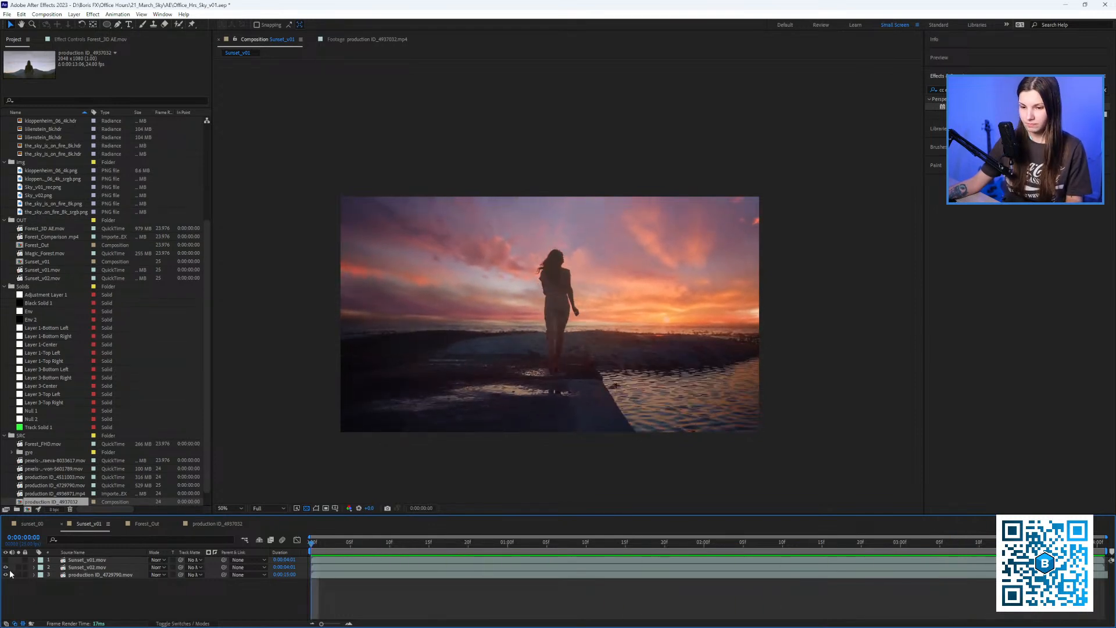
left_click(6, 567)
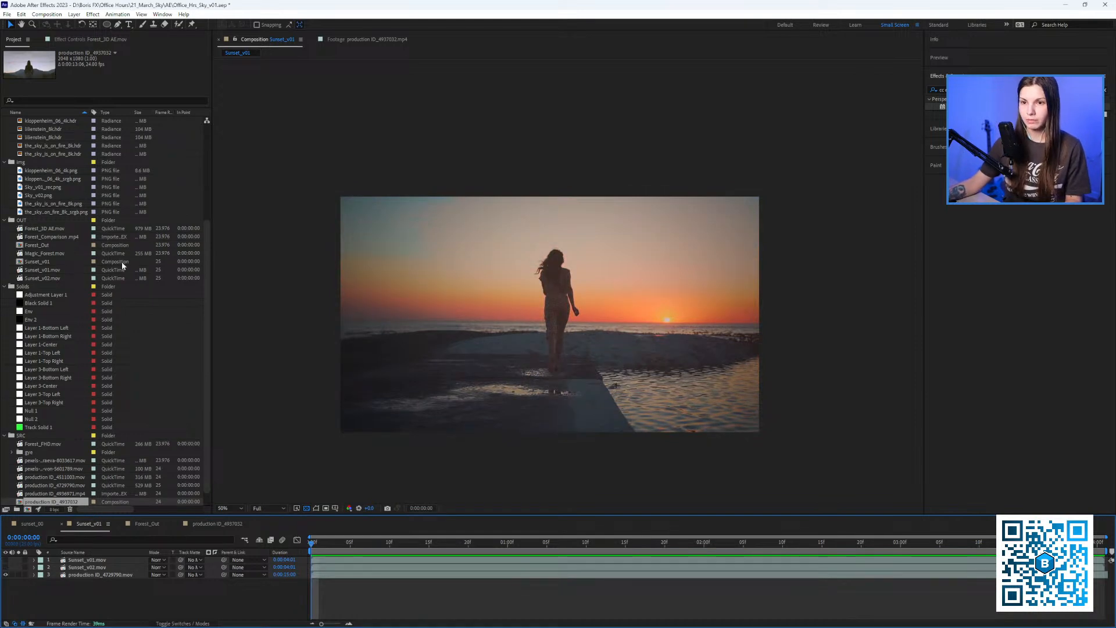
scroll(123, 280, "up", 5)
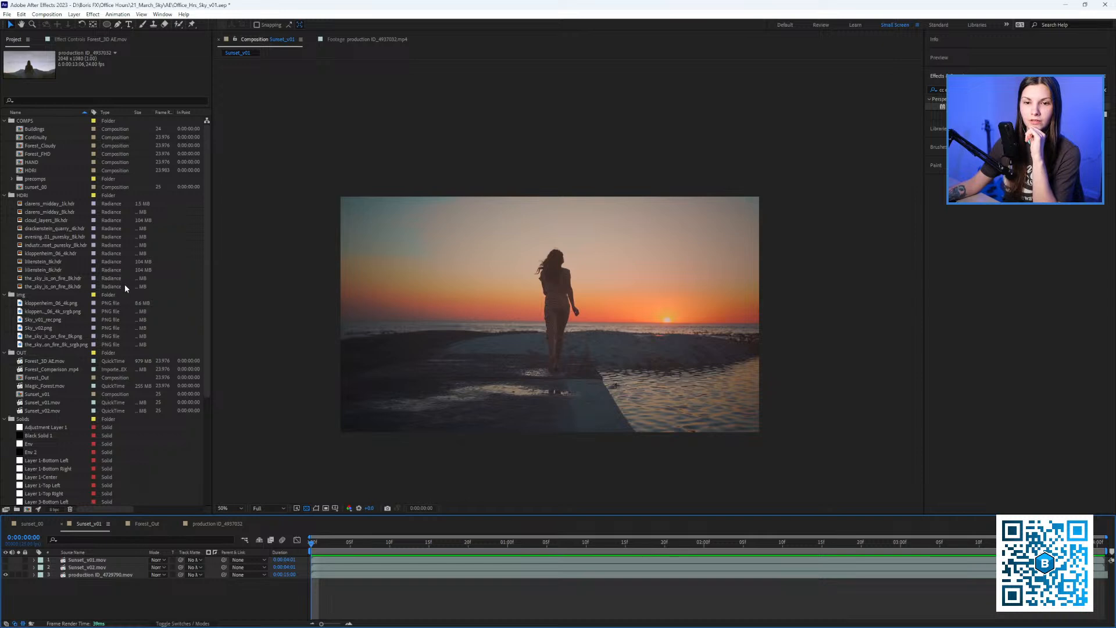
scroll(122, 289, "down", 6)
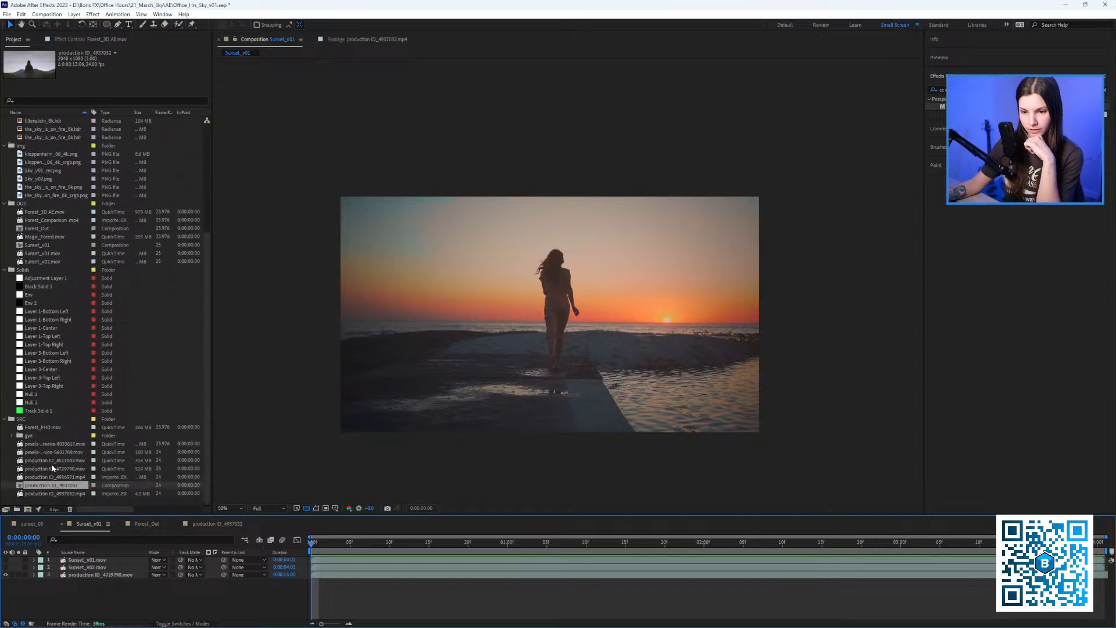
Create a new composition from the production ID_4729790.mov clip in the Project panel.
left_click(41, 428)
left_click(41, 453)
left_click(43, 461)
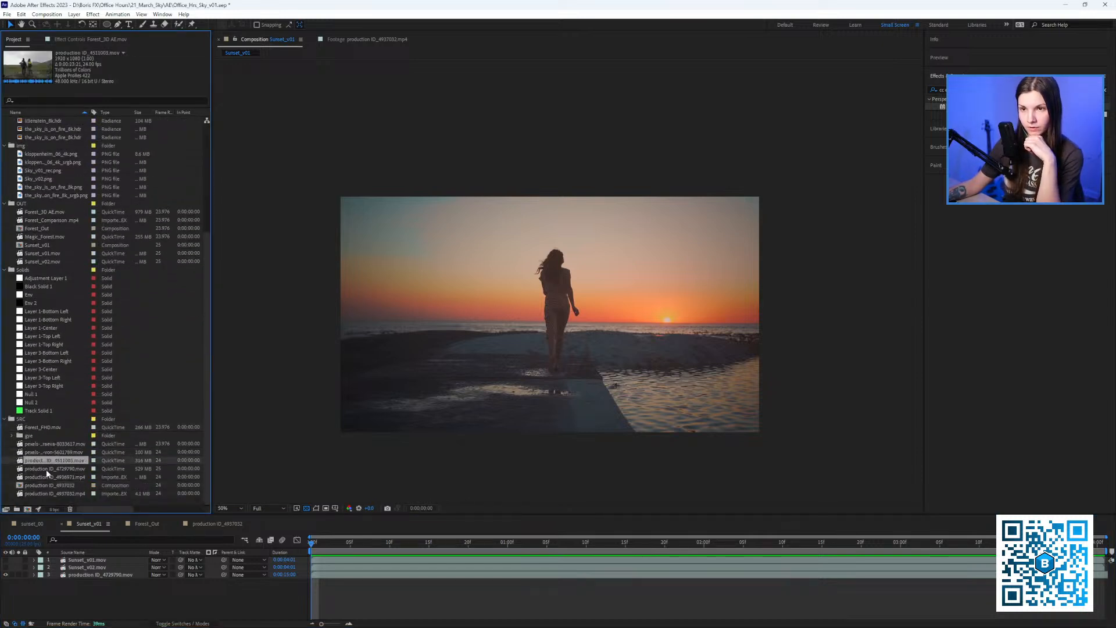
left_click(47, 469)
left_click(50, 477)
left_click(33, 470)
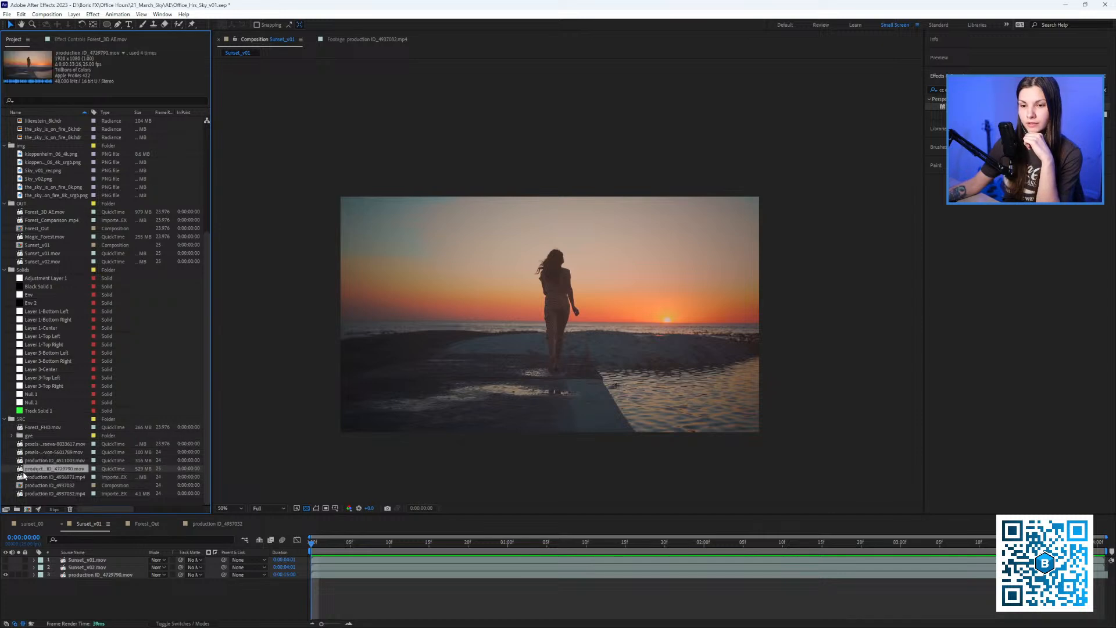
left_click(30, 513)
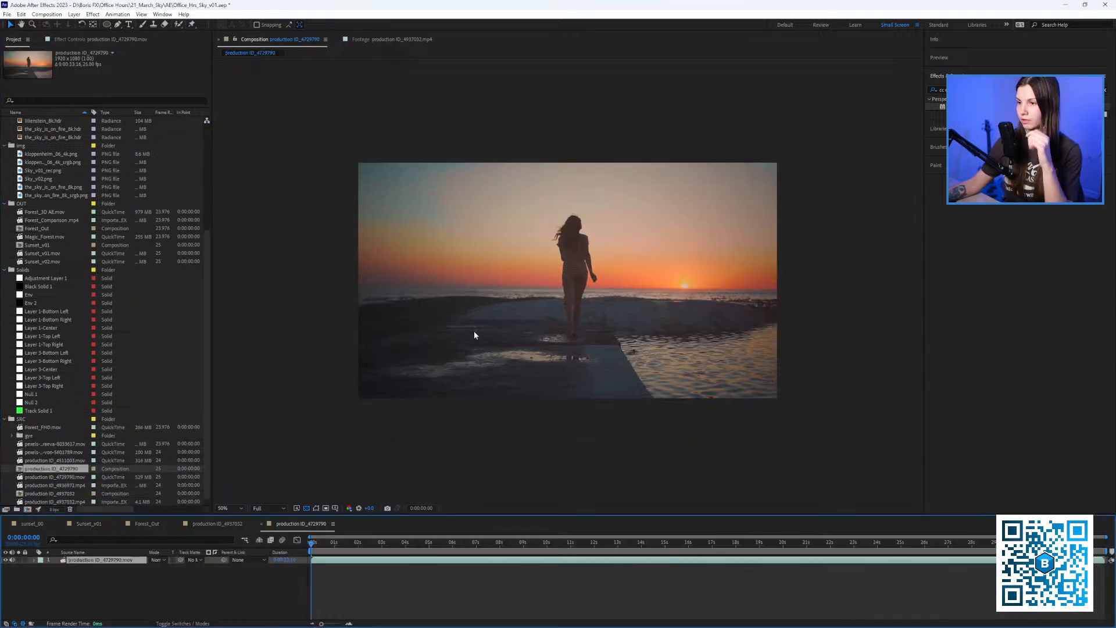
Preview the new sunset composition and put the current time at 0:00:04:00.
key("space")
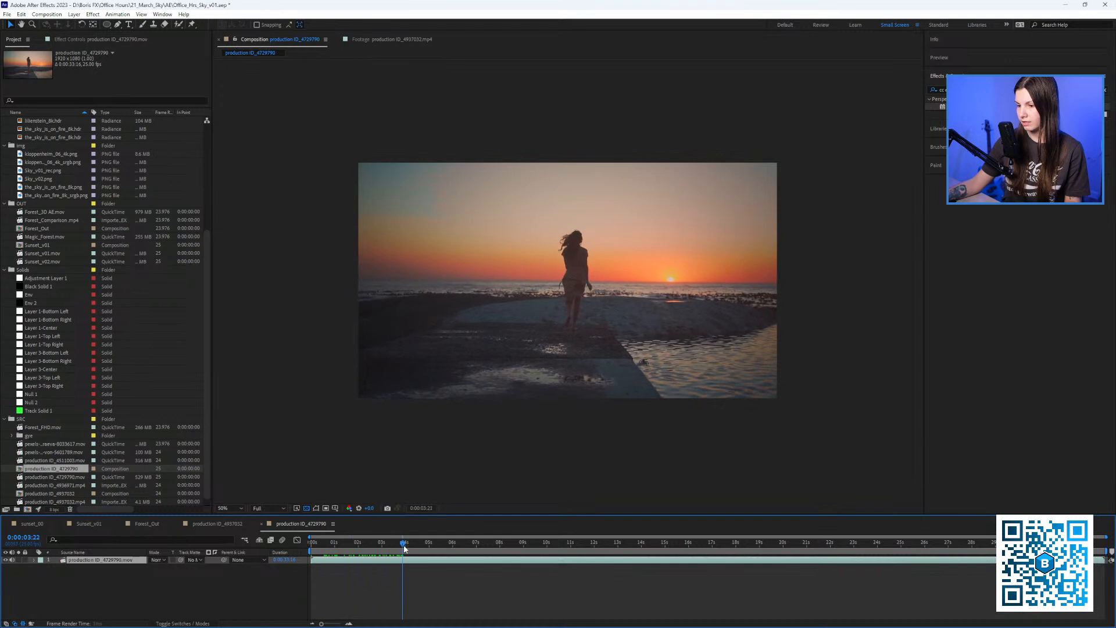
key("space")
left_click_drag(312, 544, 400, 585)
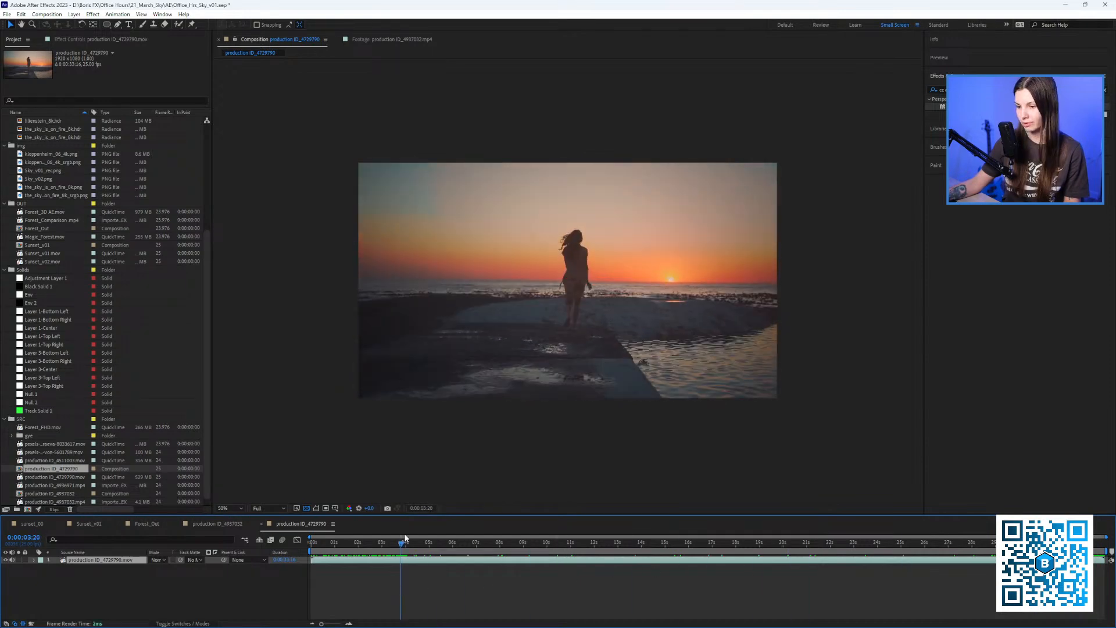
scroll(650, 302, "up", 2)
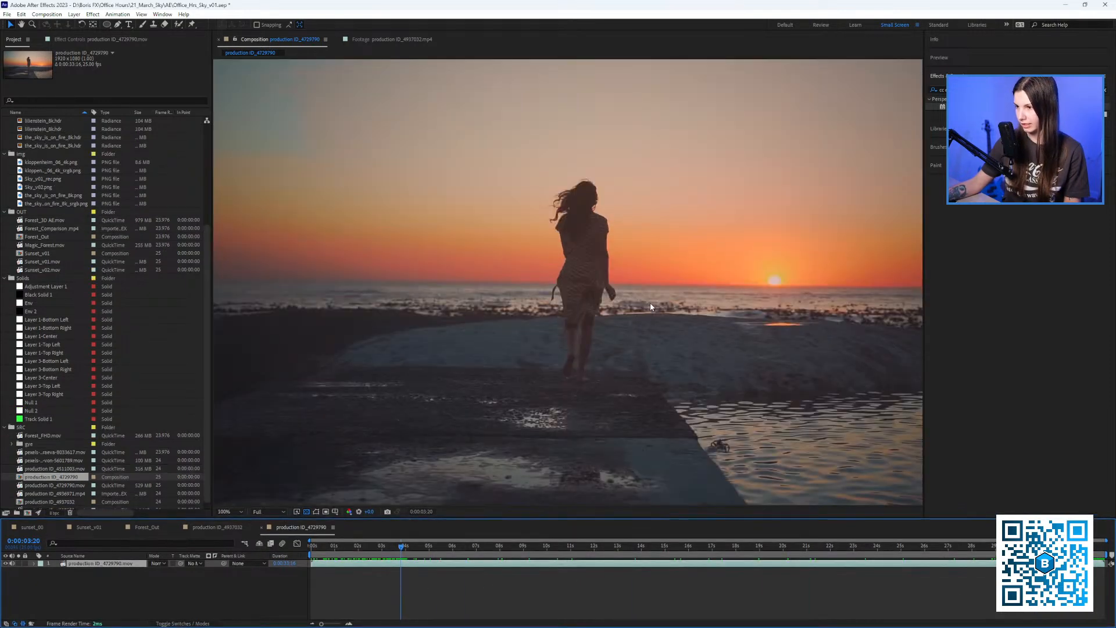
left_click(406, 551)
key("equal")
key("equal")
key("equal")
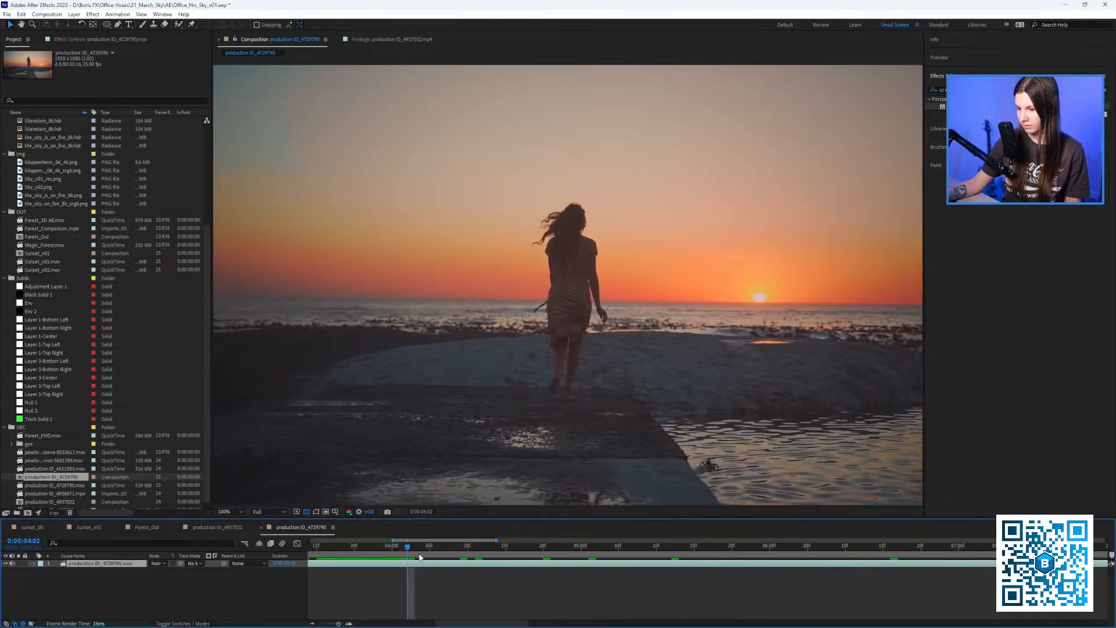
left_click(392, 548)
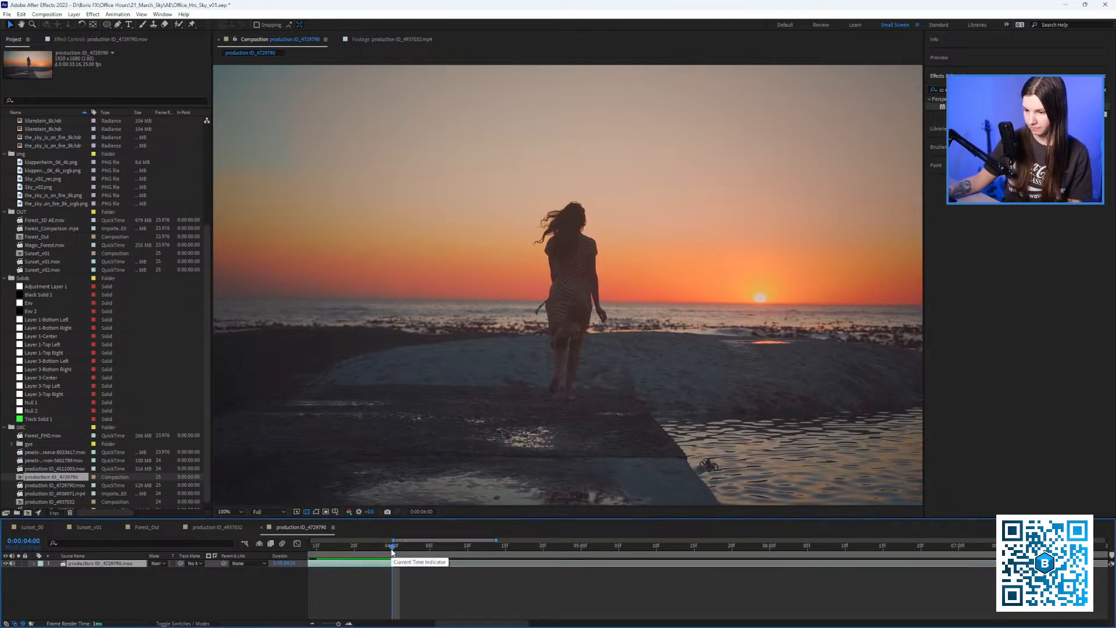
Set the work area to 0–4:00, trim the comp to it, and fit the viewer.
key("b")
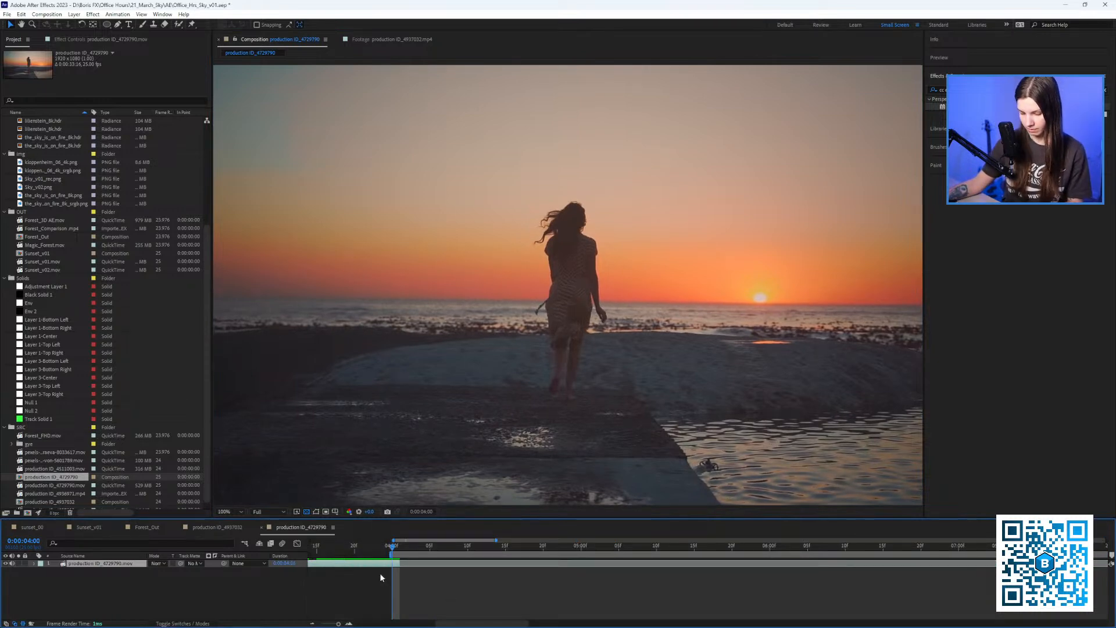
key("n")
key("minus")
key("minus")
key("minus")
left_click_drag(335, 552, 289, 560)
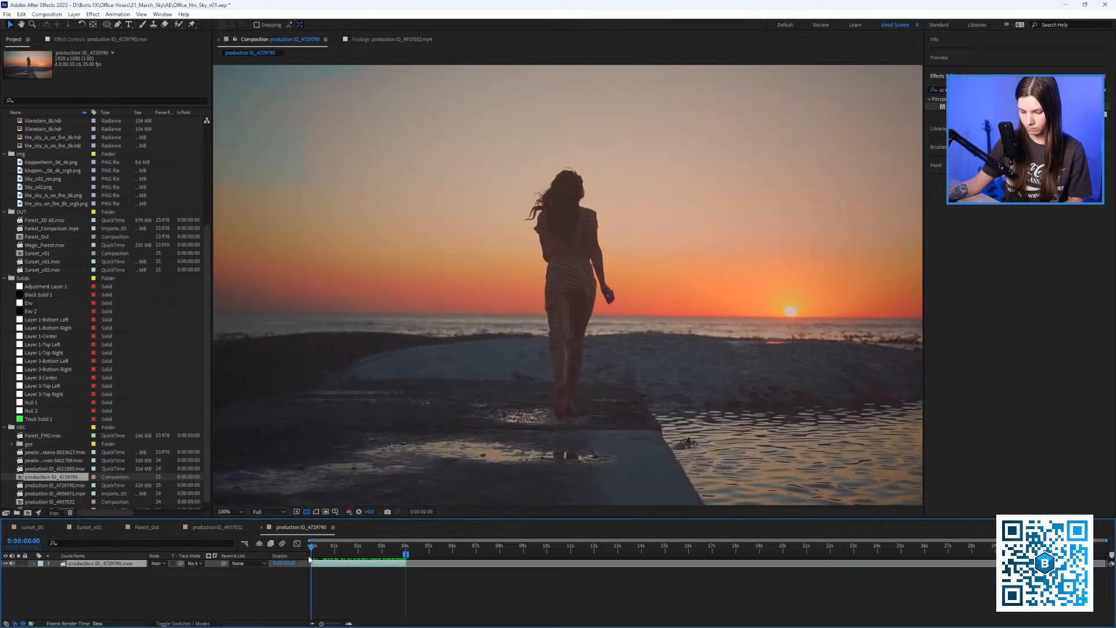
key("b")
right_click(326, 552)
left_click(362, 576)
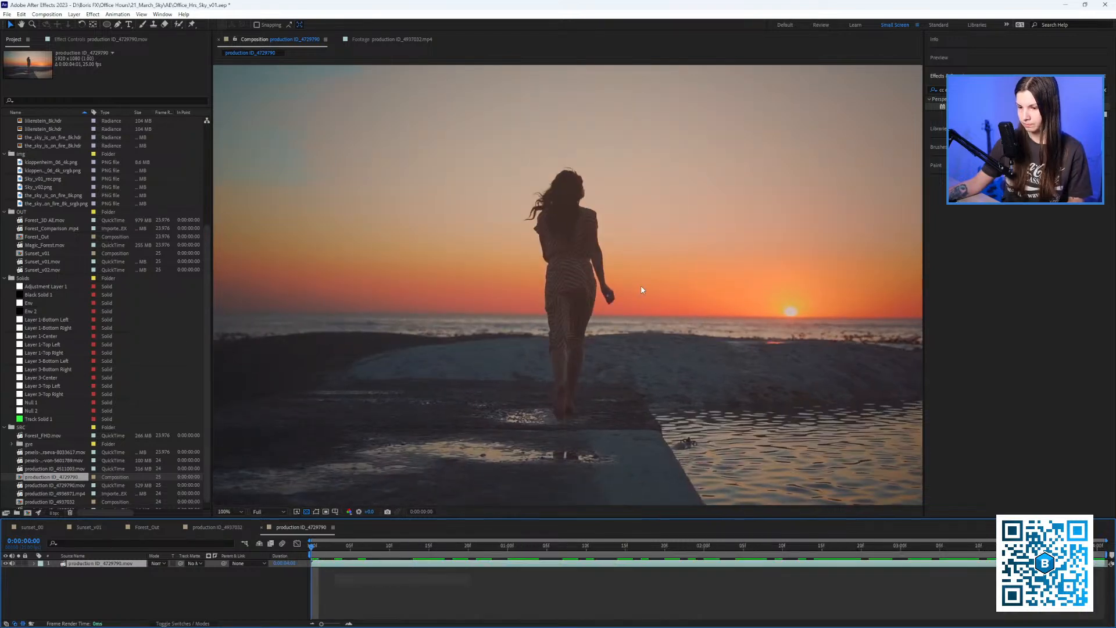
key("comma")
key("space")
key("shift+slash")
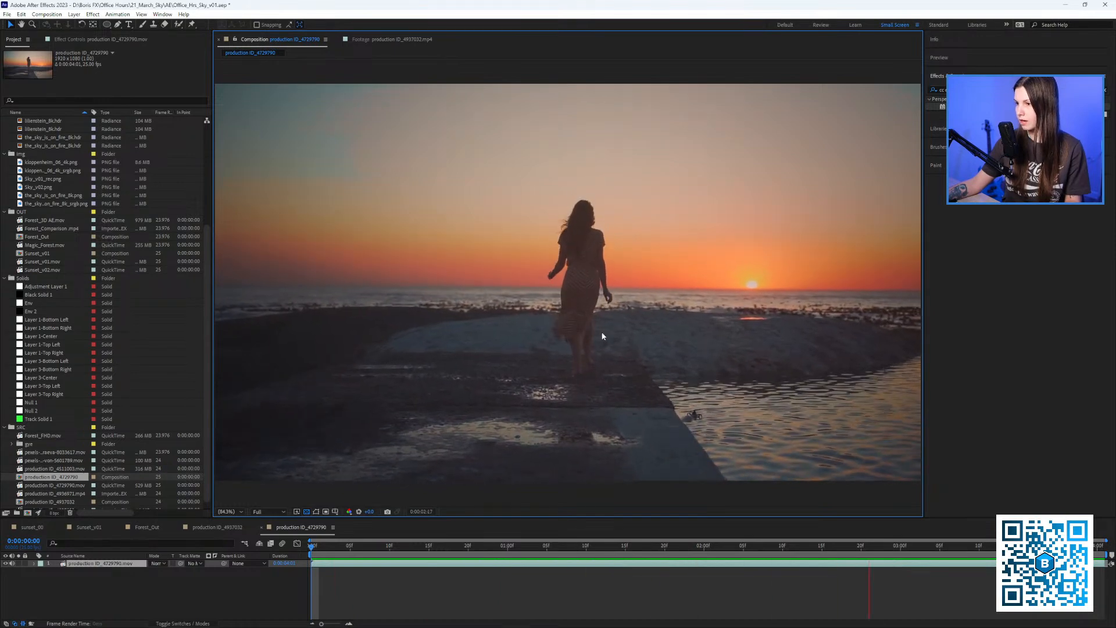
Search Effects & Presets for 'mocha' and apply Mocha Pro to the beach clip.
left_click(95, 39)
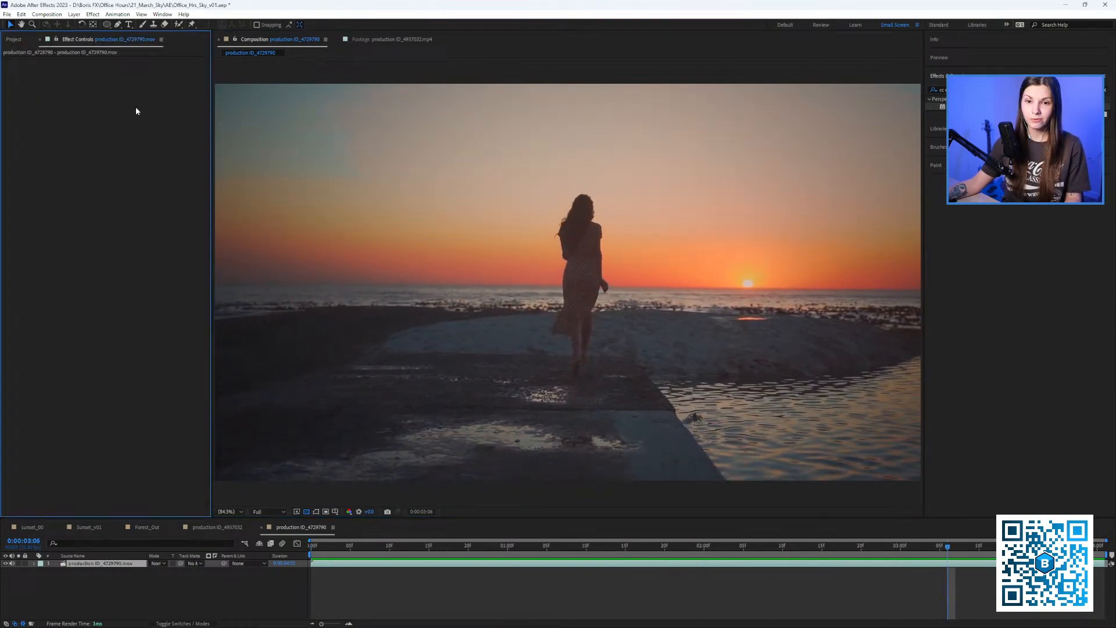
left_click(954, 90)
type("ь")
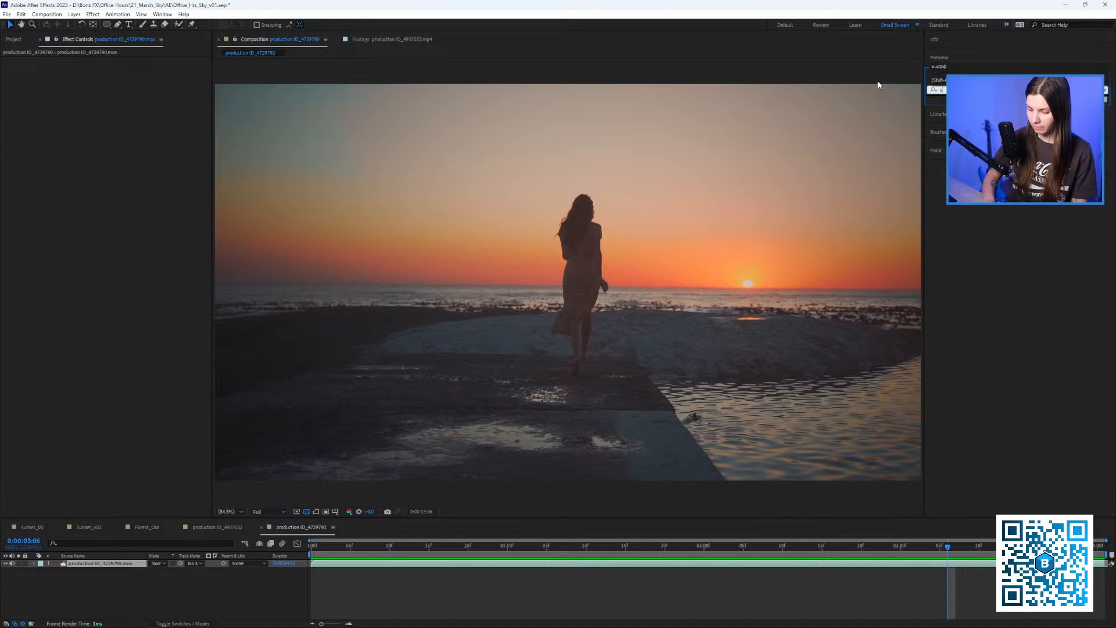
type("щсрф")
key("BackSpace")
key("BackSpace")
key("BackSpace")
key("BackSpace")
key("BackSpace")
type("mo")
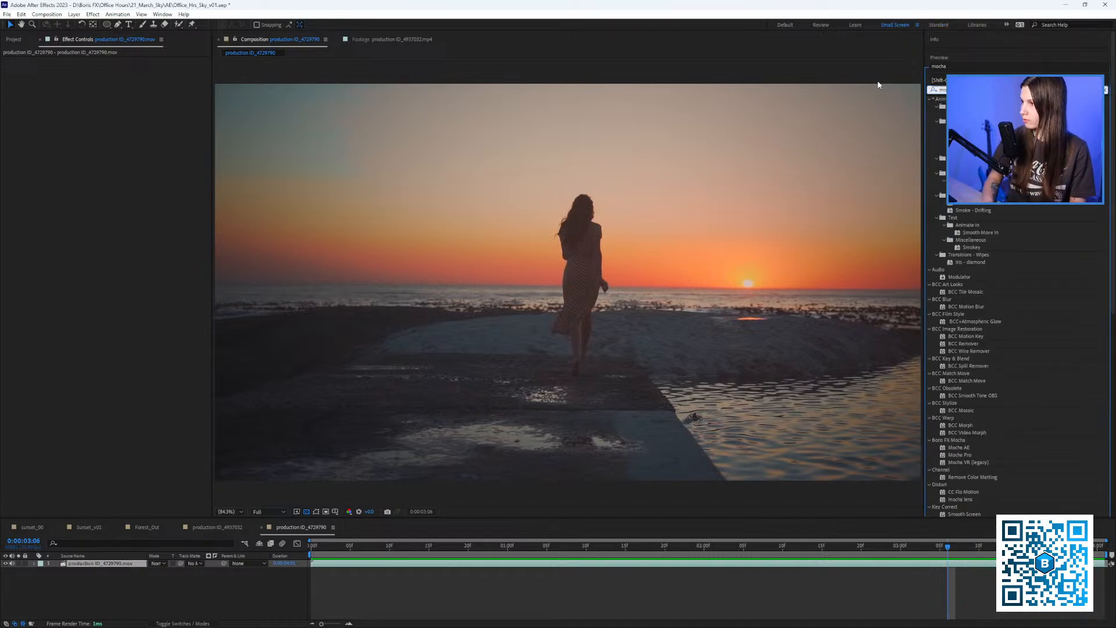
type("cha")
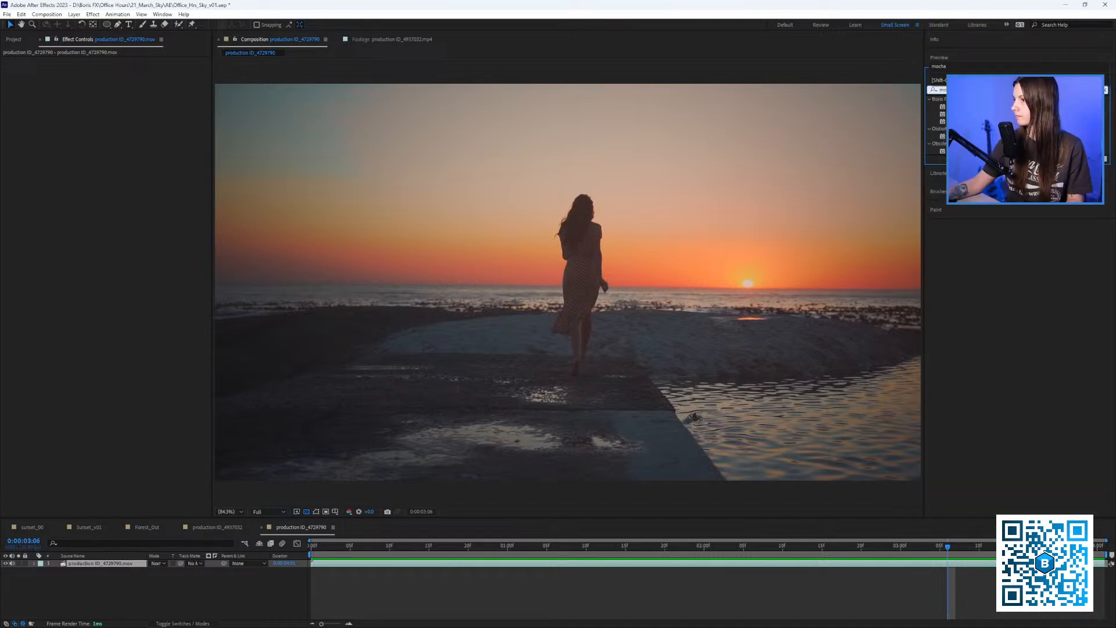
left_click_drag(959, 114, 569, 193)
Launch the Mocha Pro interface from the layer's Effect Controls.
left_click(70, 82)
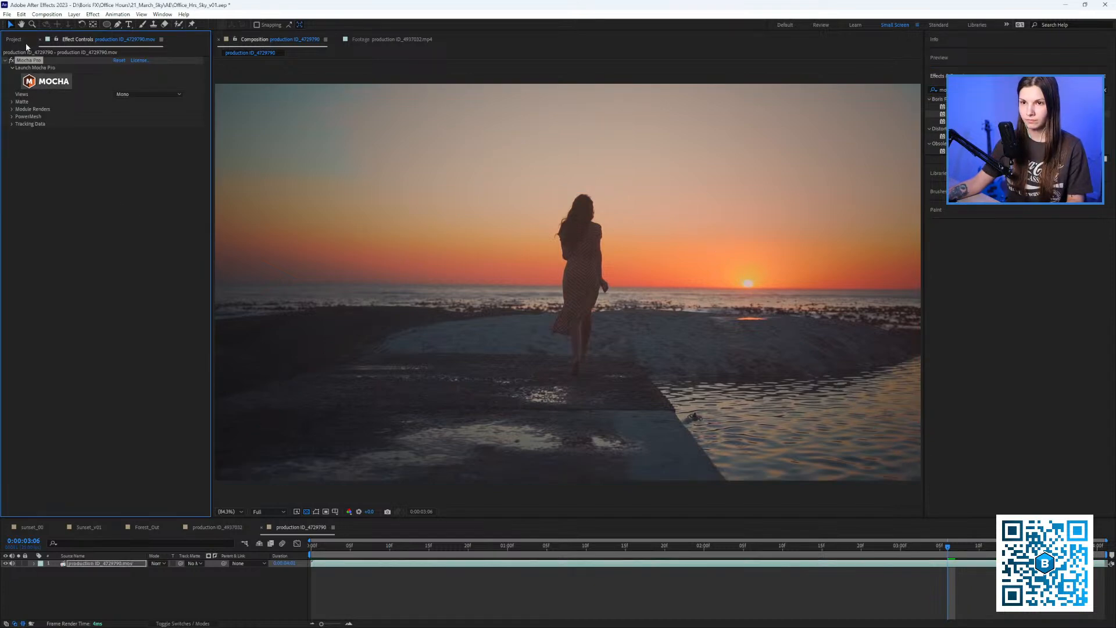
left_click(17, 39)
left_click(67, 41)
left_click(44, 81)
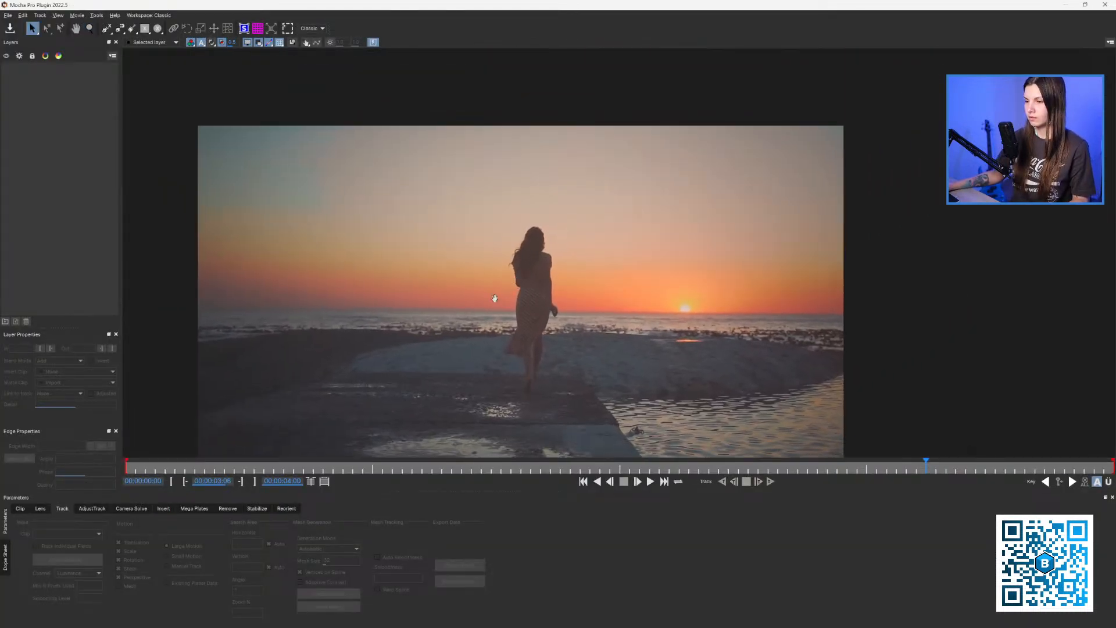
Review the footage, return to the first frame, and zoom in close on the setting sun.
left_click(178, 467)
left_click_drag(178, 467, 137, 375)
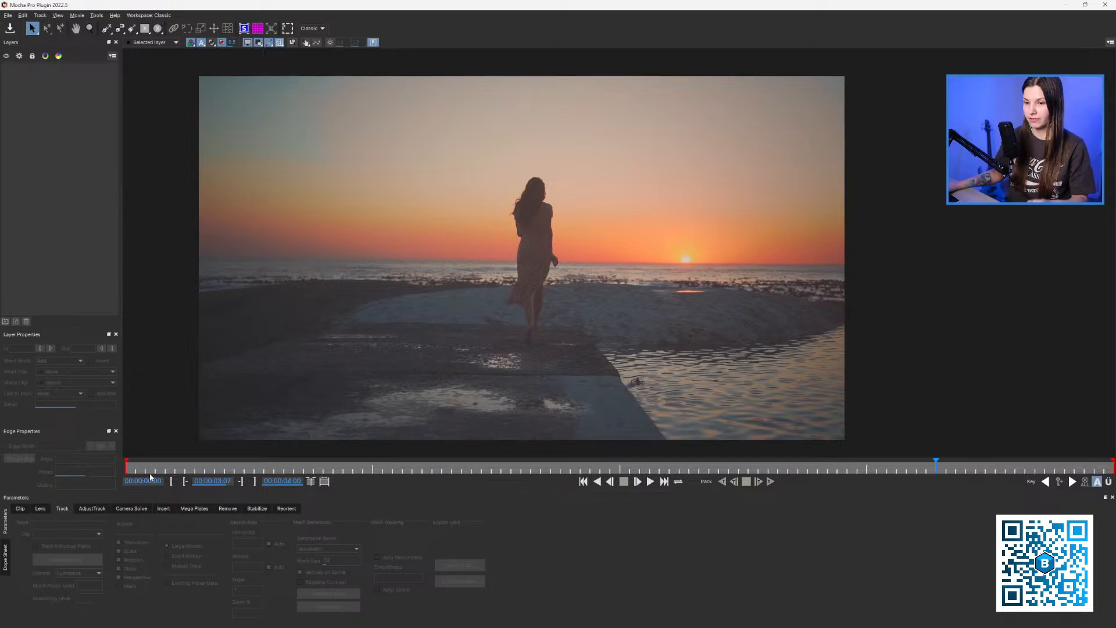
left_click_drag(145, 469, 343, 415)
left_click_drag(143, 471, 123, 469)
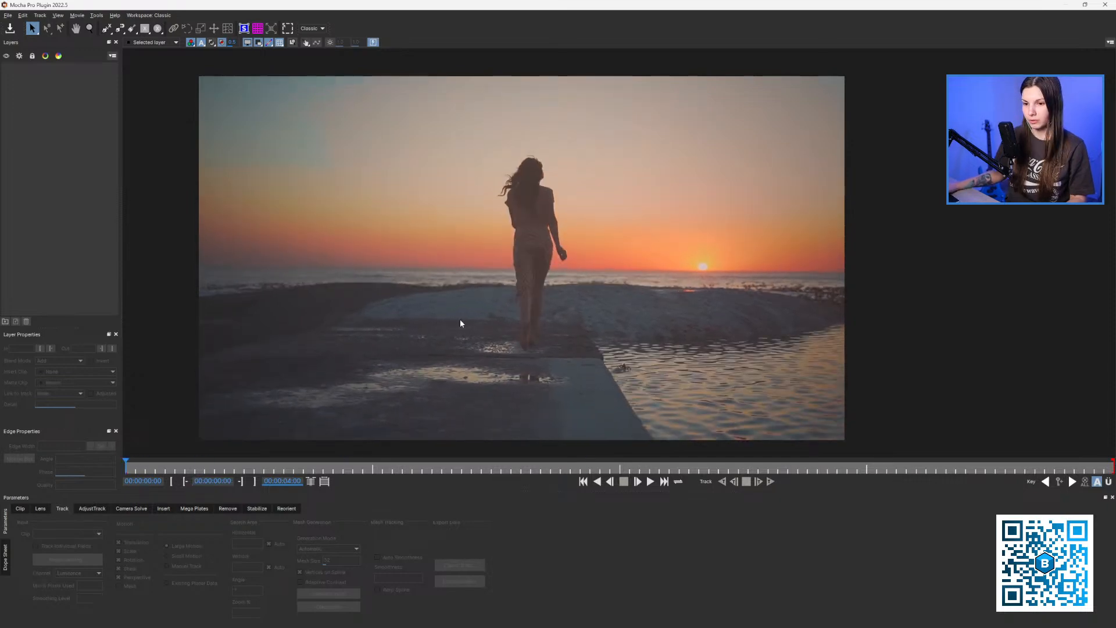
key("x")
left_click_drag(700, 269, 584, 244)
key("z")
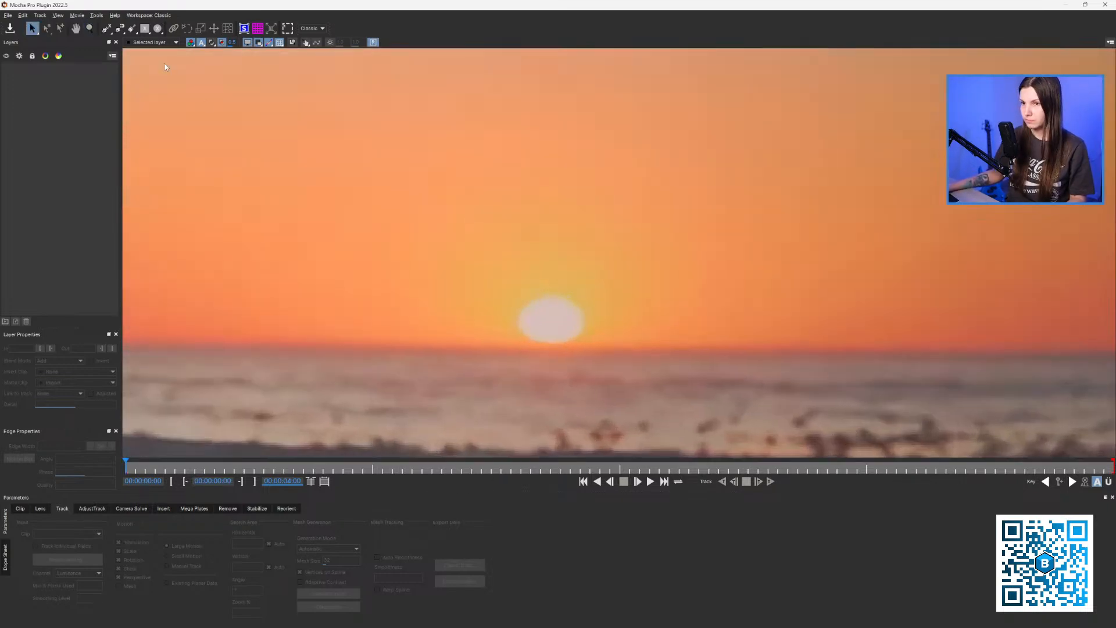
left_click(159, 29)
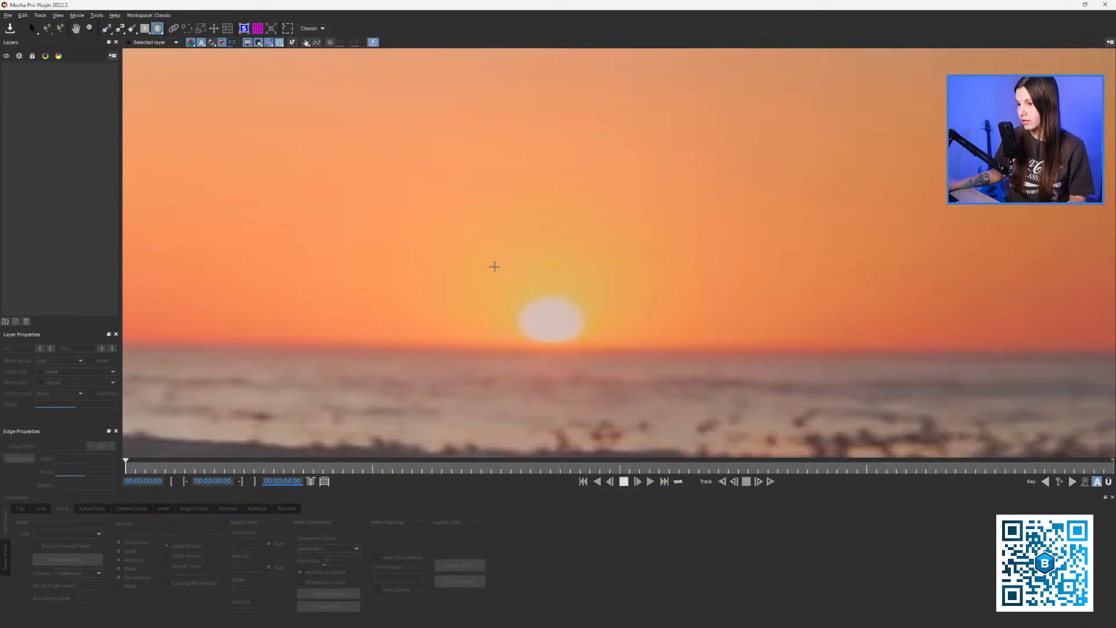
Draw an ellipse around the sun on Layer 1 and zoom in to check its outline.
left_click_drag(590, 340, 625, 392)
key("z")
left_click_drag(585, 317, 548, 326)
key("x")
left_click_drag(548, 325, 582, 321)
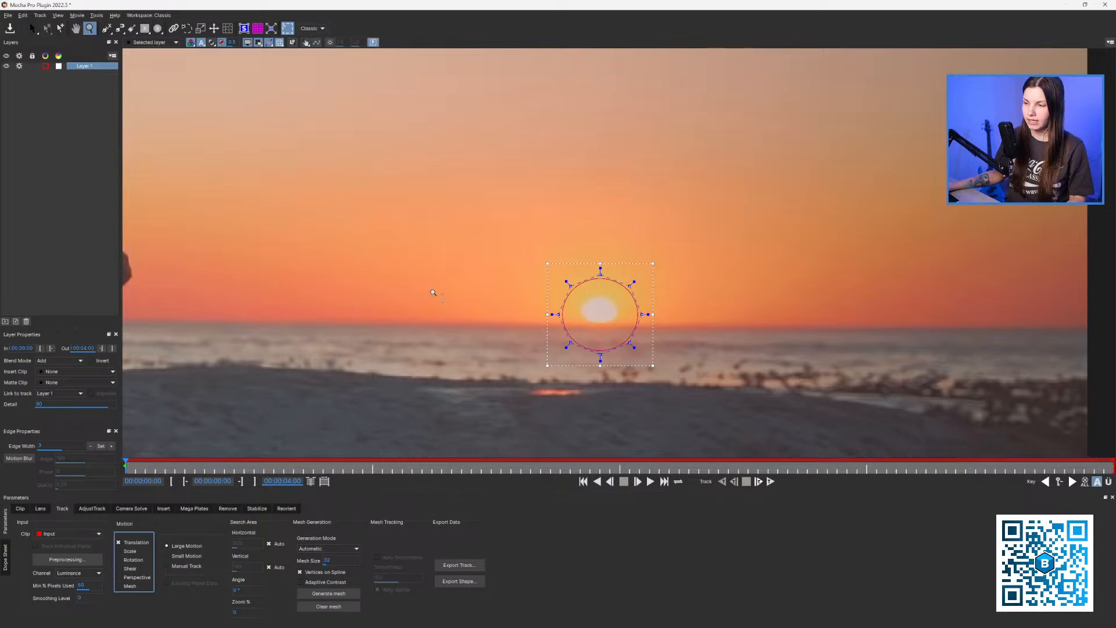
left_click_drag(433, 293, 523, 310)
key("x")
key("z")
key("x")
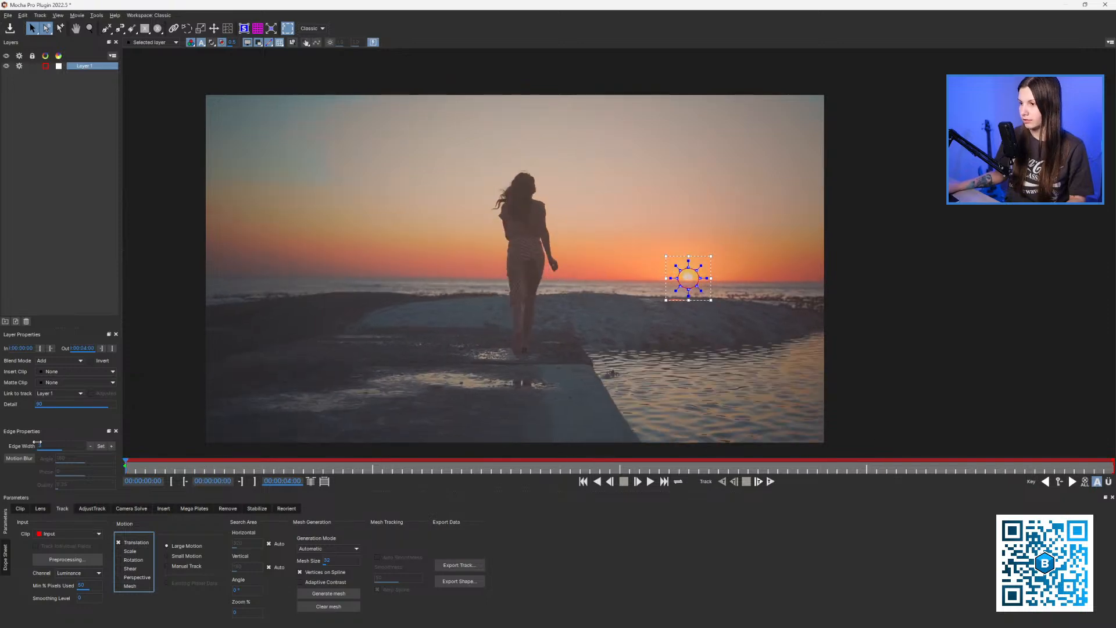
left_click(246, 43)
key("z")
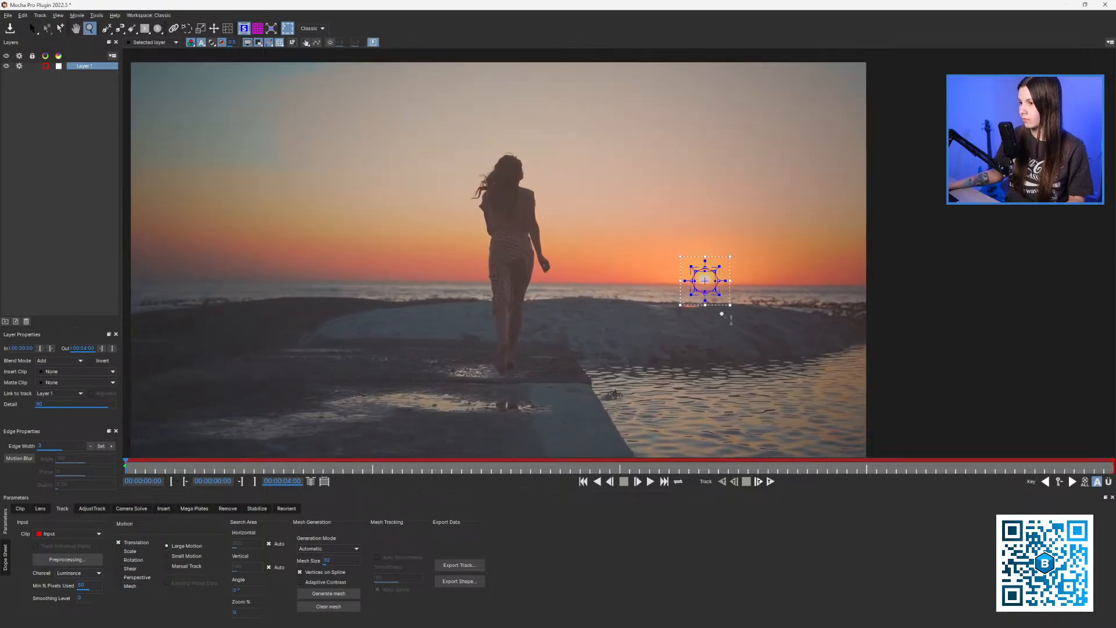
left_click_drag(723, 311, 712, 384)
Track the sun ellipse forward through the clip and scrub to verify it follows.
key("z")
key("t")
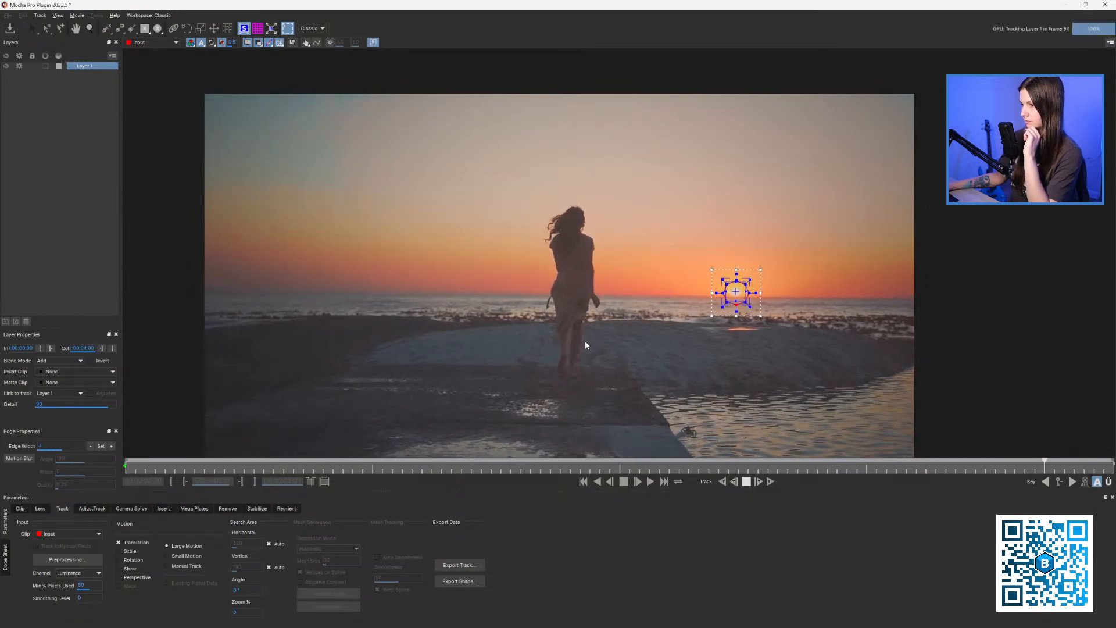
left_click_drag(128, 467, 242, 429)
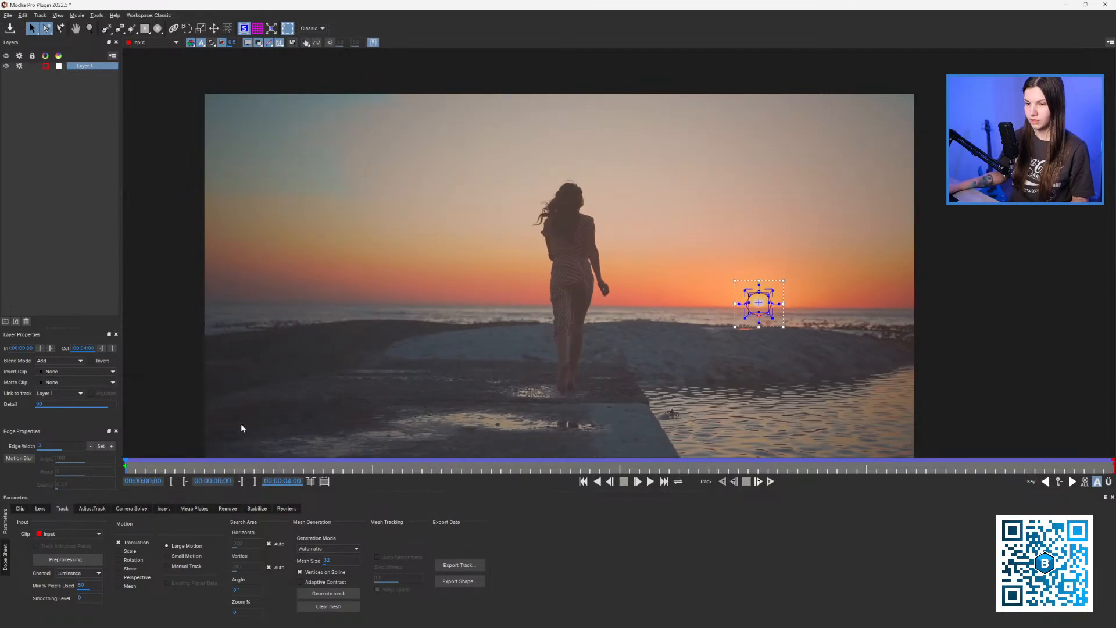
Copy the After Effects transform tracking data to the clipboard and close Mocha.
left_click(459, 566)
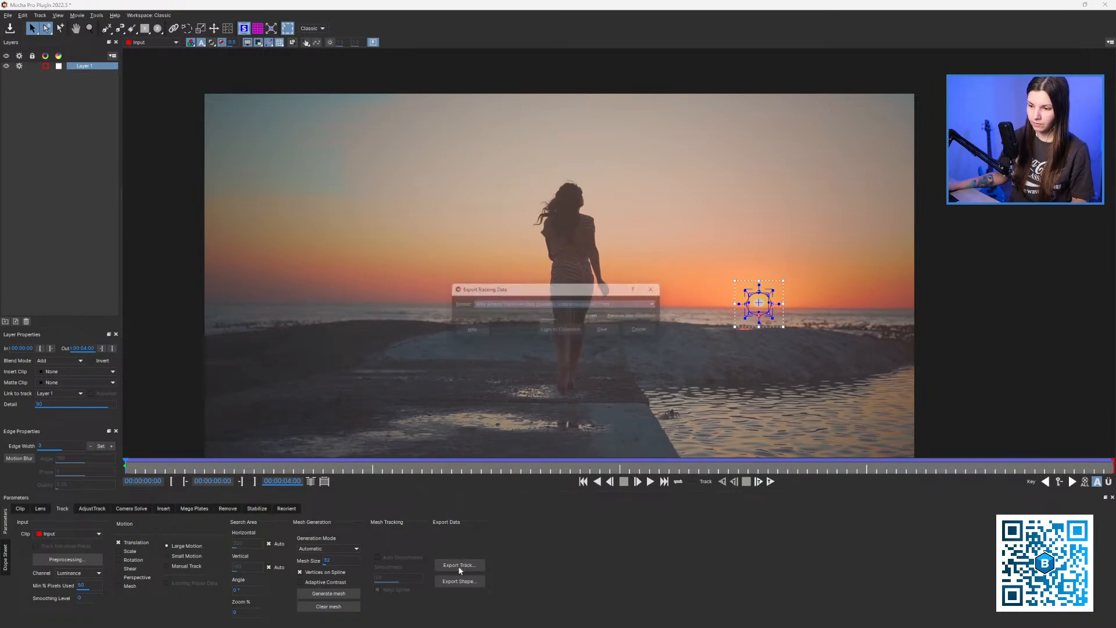
left_click(562, 334)
left_click(1105, 5)
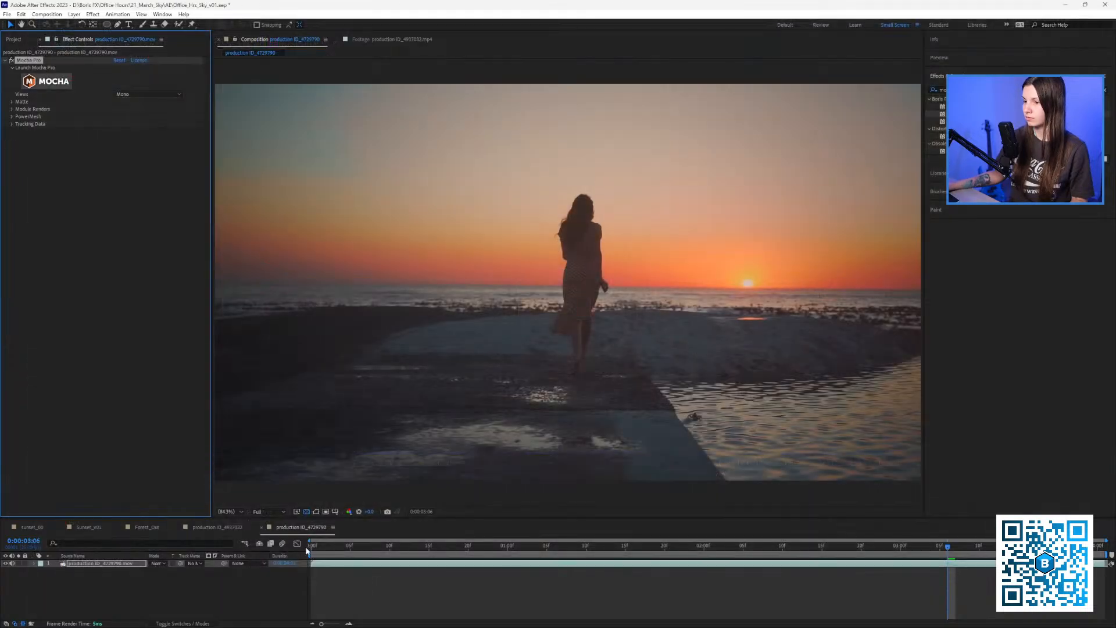
Add a new null object layer and name it 'sun track'.
left_click(213, 589)
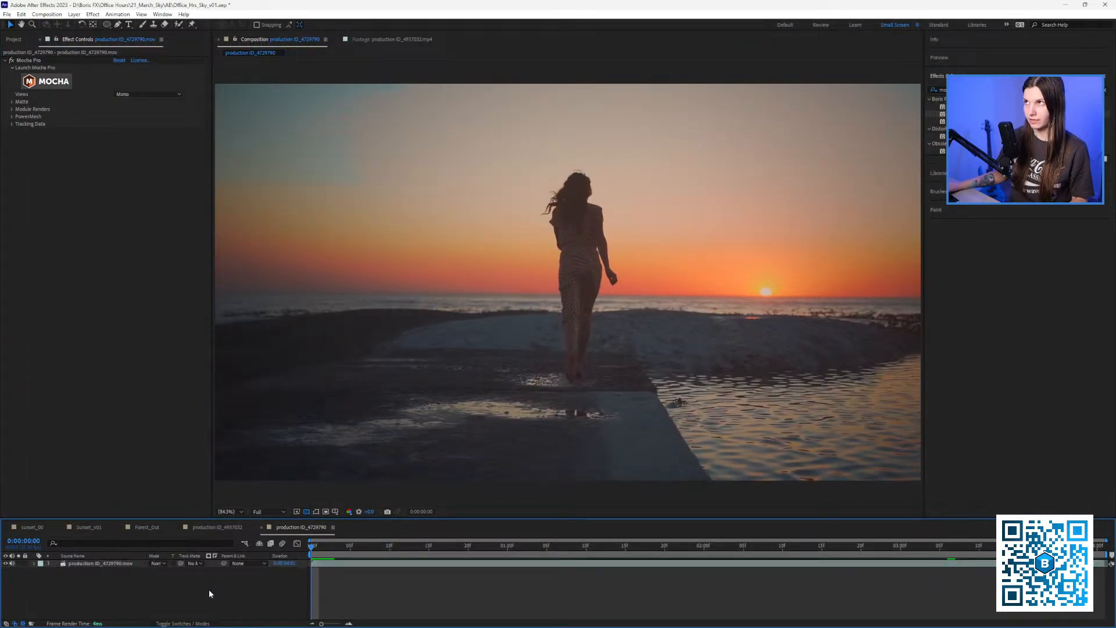
right_click(209, 590)
mouse_move(271, 484)
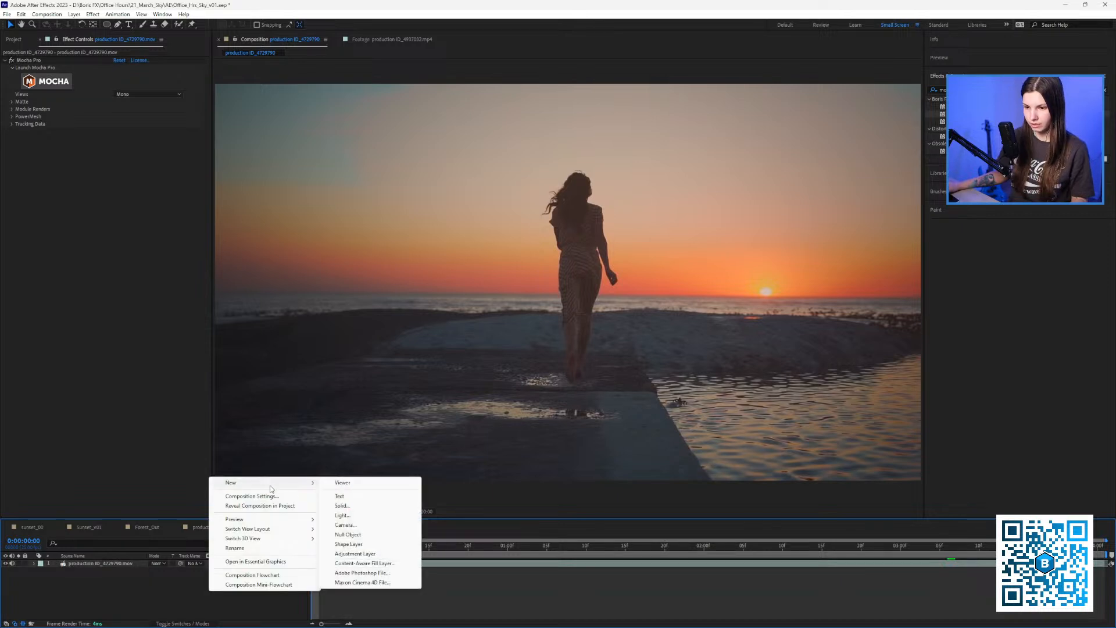
left_click(347, 534)
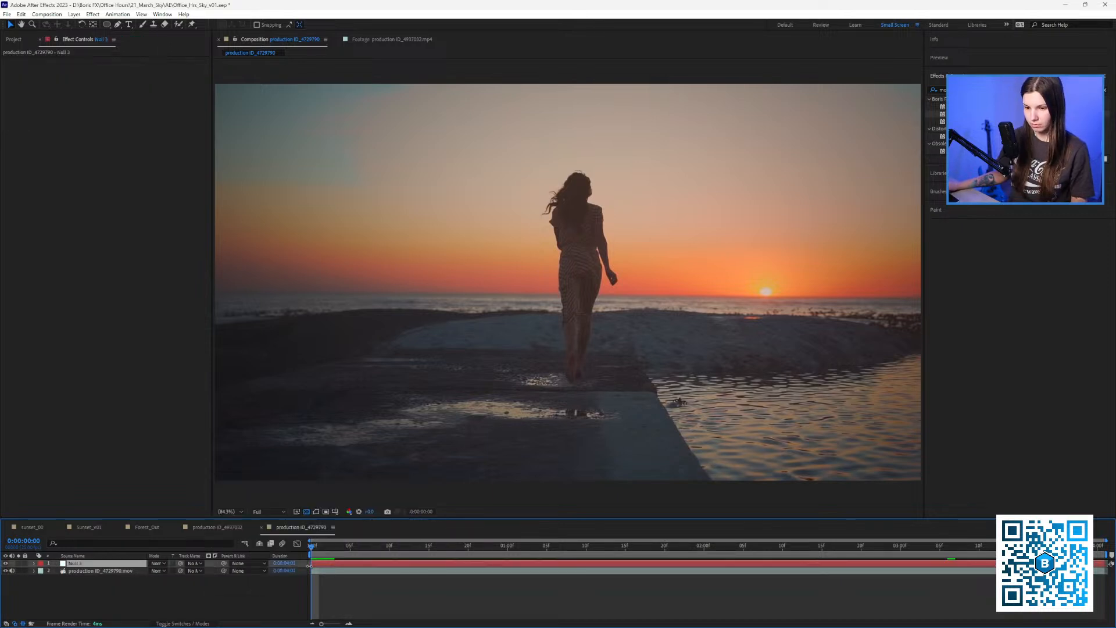
key("Return")
type("sun track")
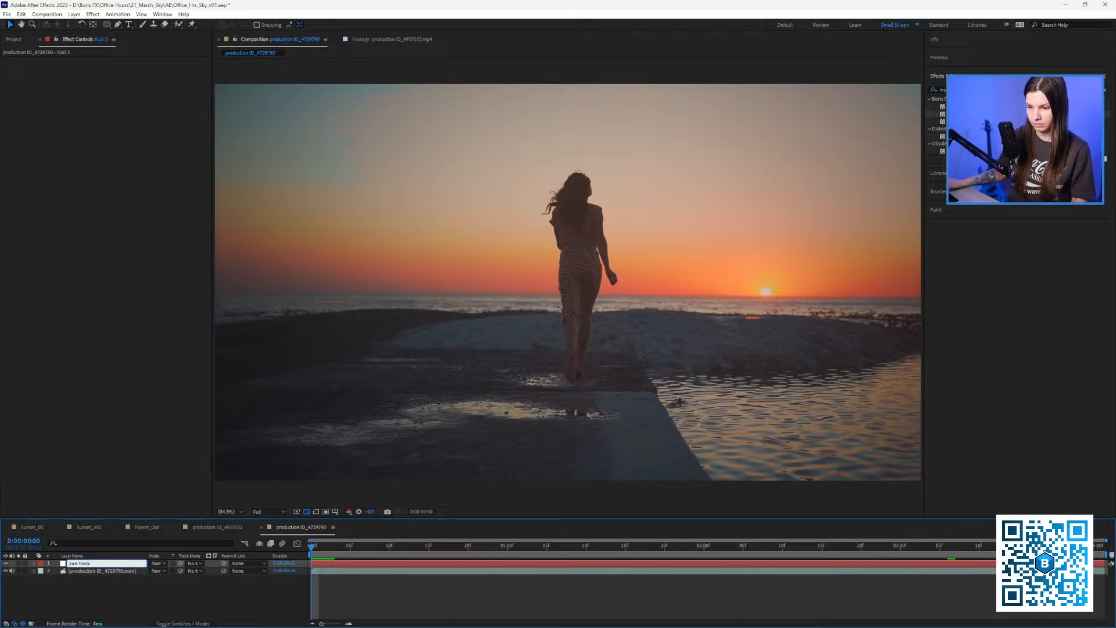
key("Return")
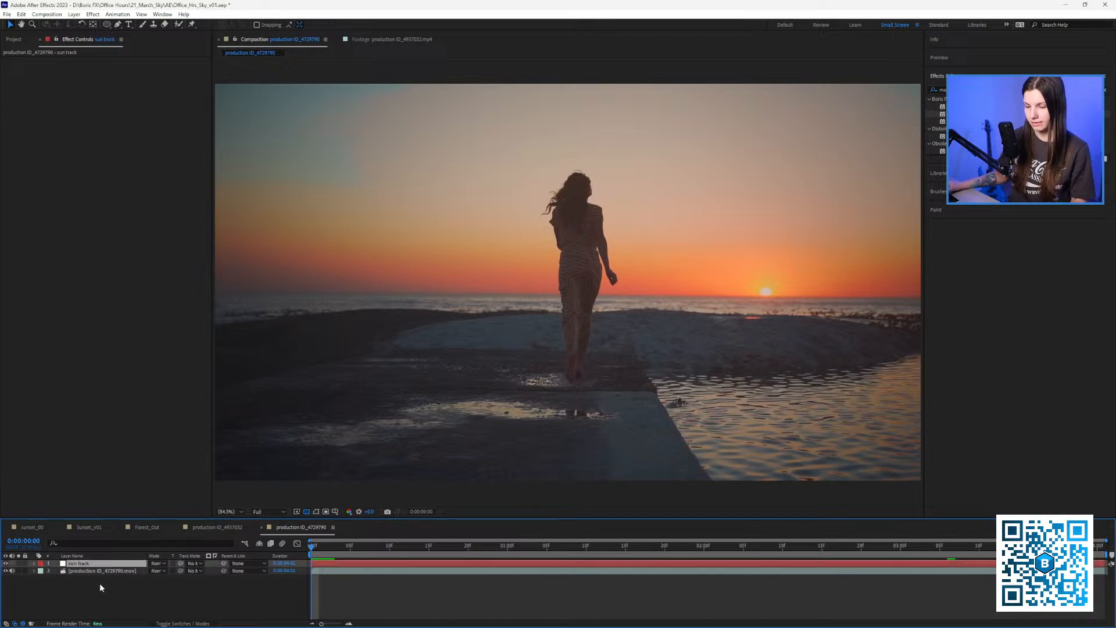
Reveal the sun track keyframes, preview the tracking, and save the project.
key("u")
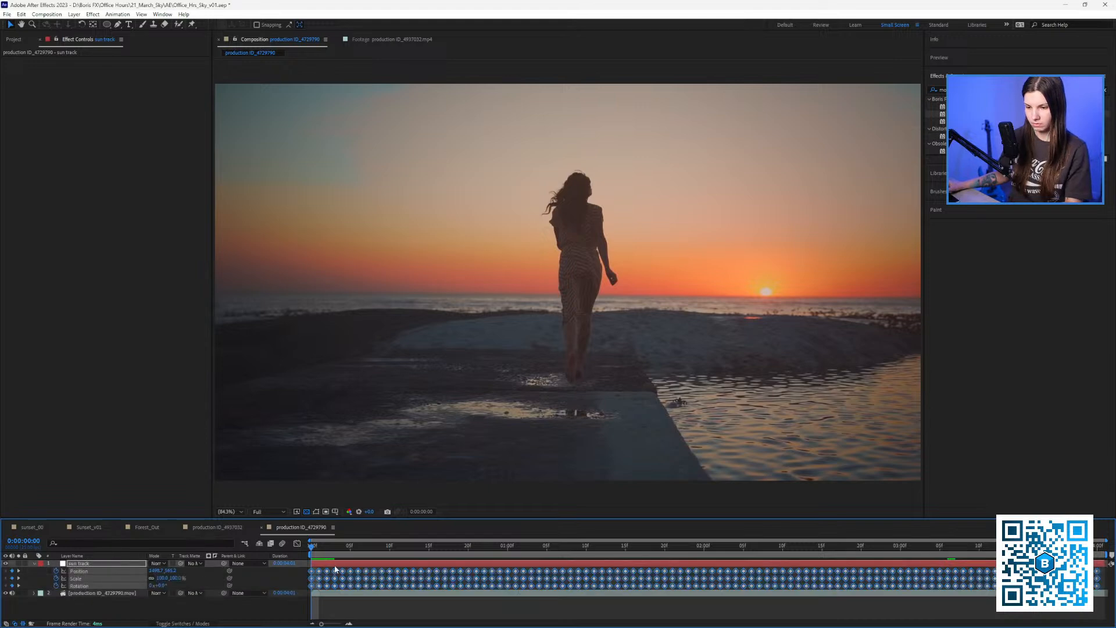
key("space")
key("space")
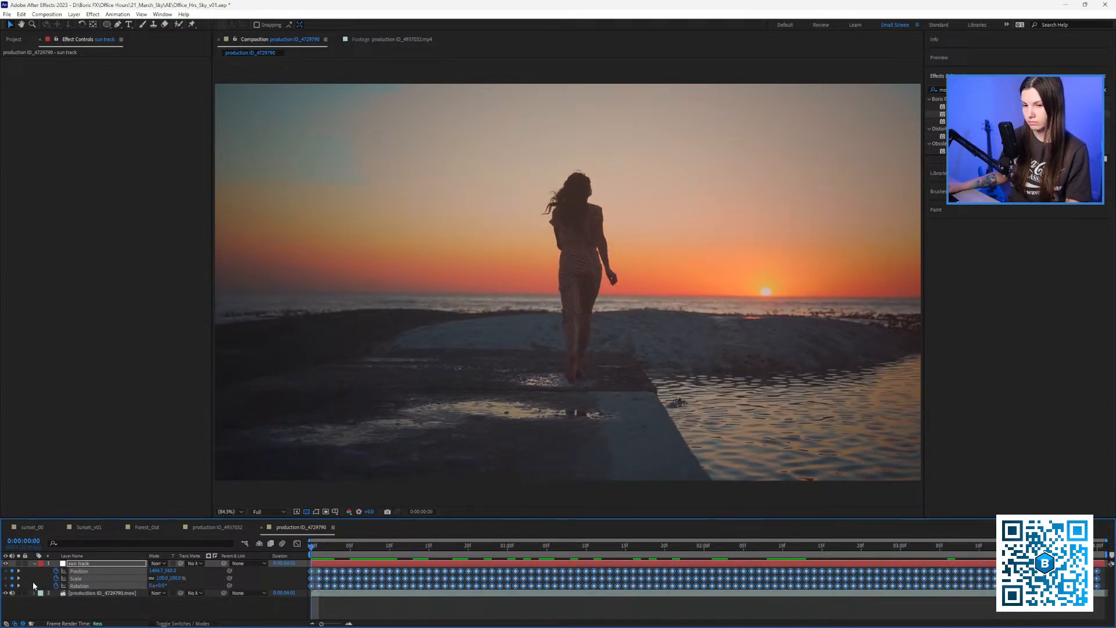
left_click(35, 564)
left_click(65, 596)
key("ctrl+s")
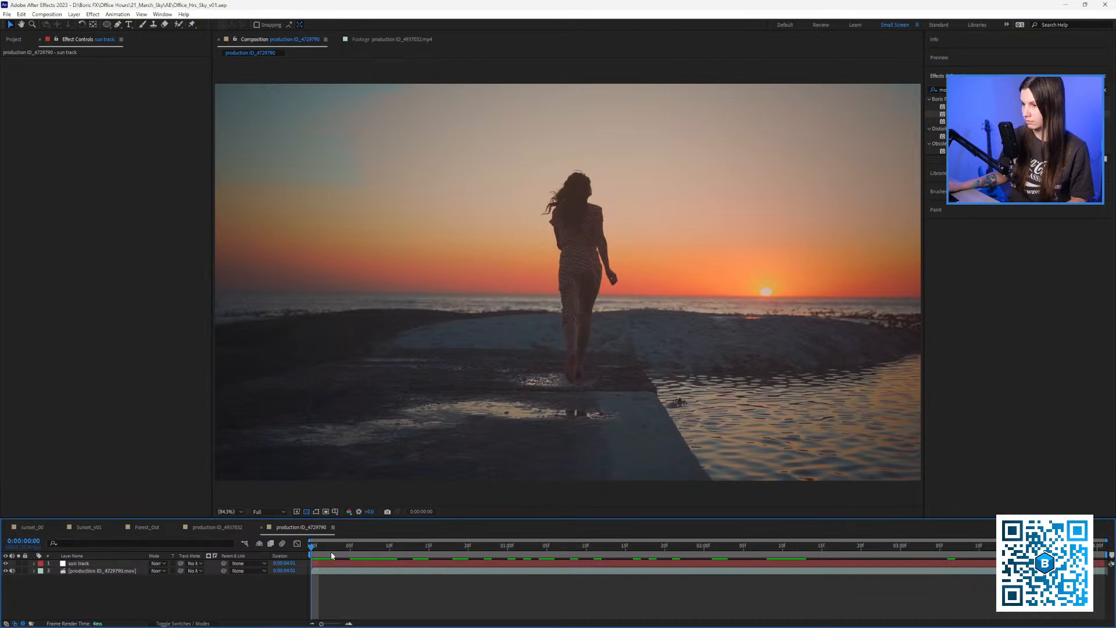
left_click_drag(330, 549, 524, 549)
key("space")
key("space")
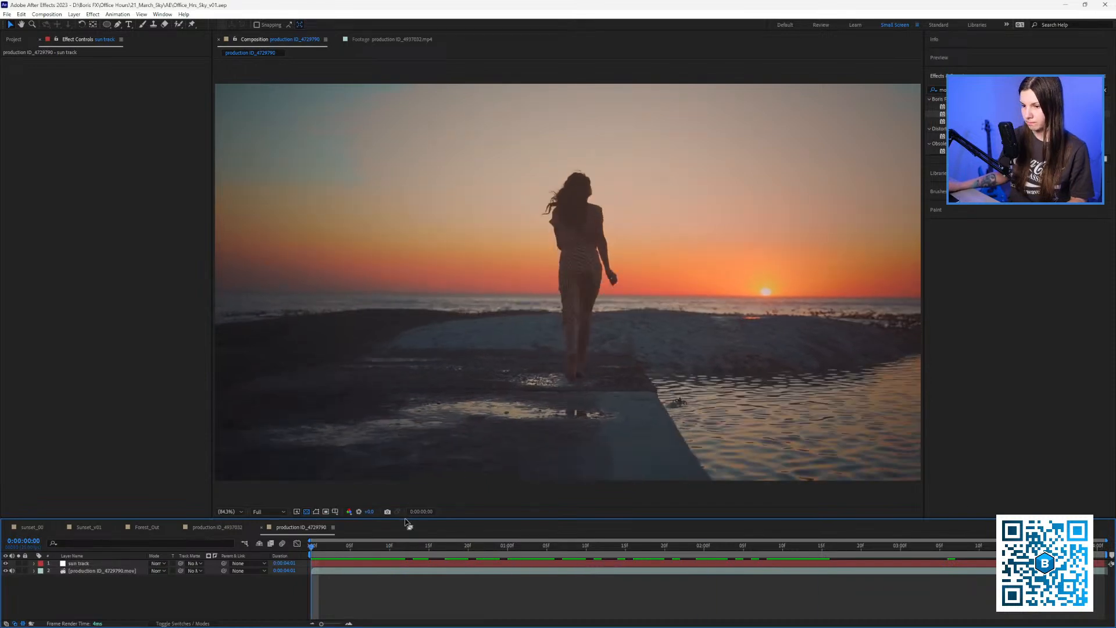
left_click_drag(418, 519, 419, 525)
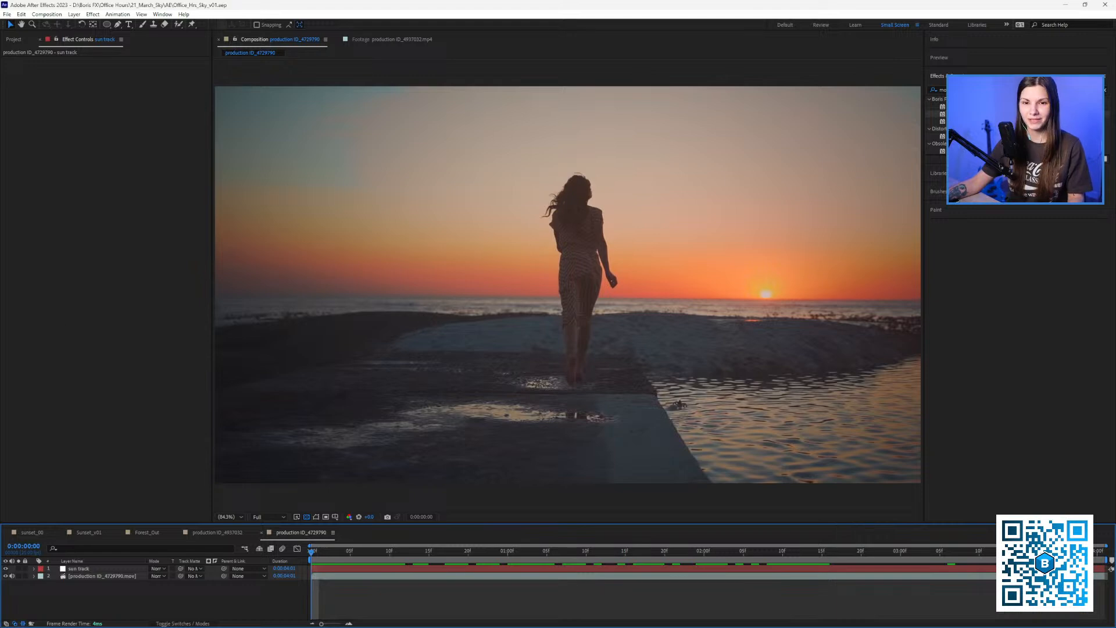
Switch to Chrome with the Google home page in front of After Effects.
key("alt+Tab")
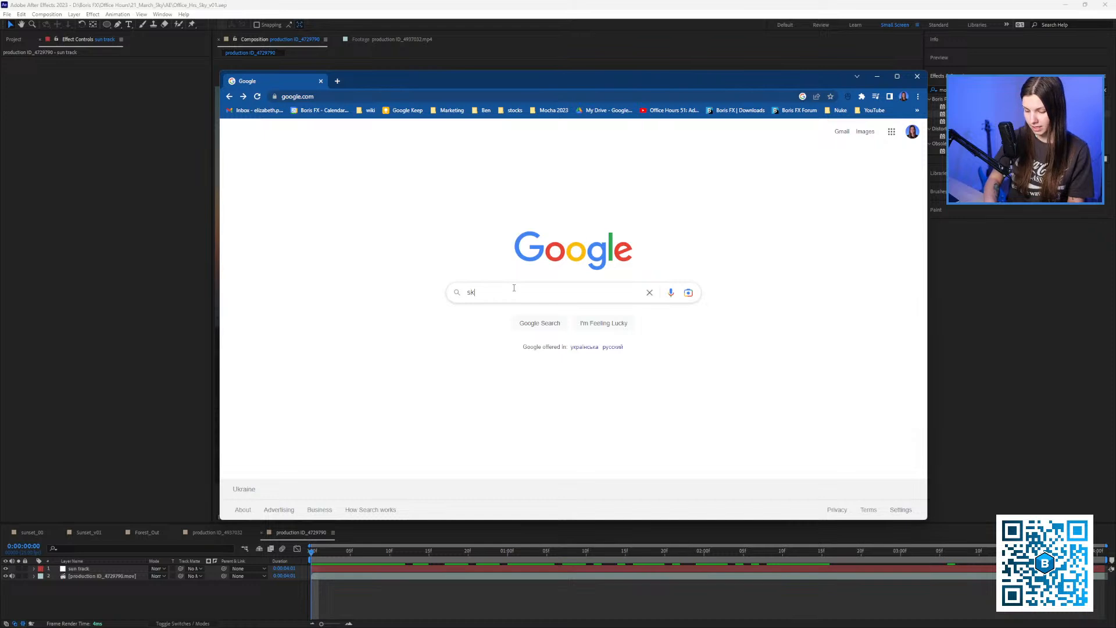
Search Google Images for 'sky clouds' and make the browser window taller.
type("y clouds")
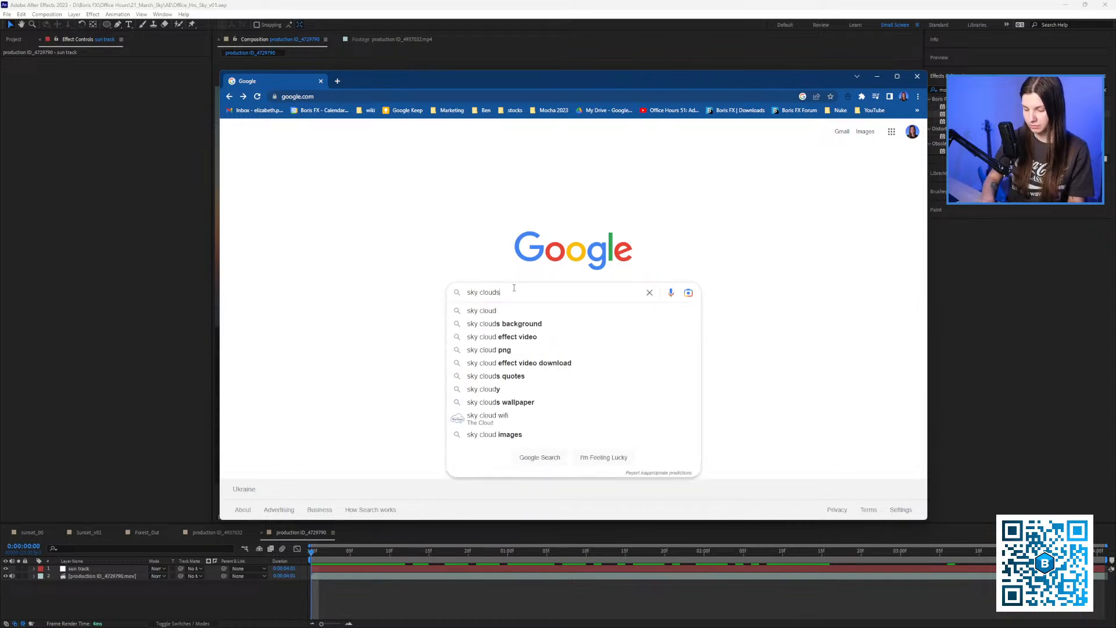
key("Return")
left_click(356, 168)
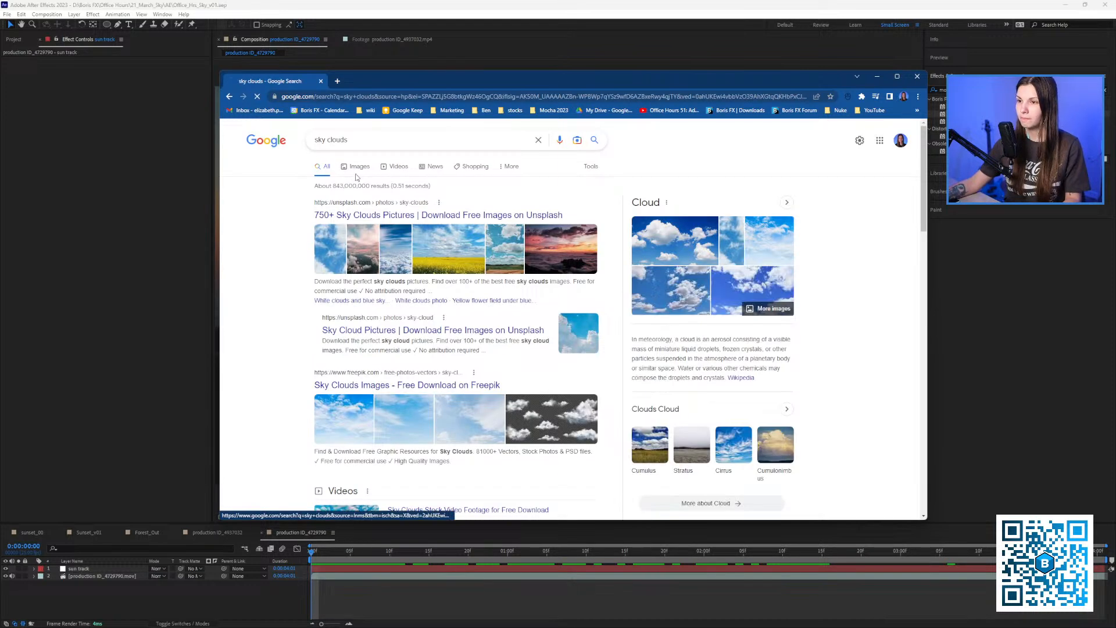
left_click_drag(578, 80, 580, 103)
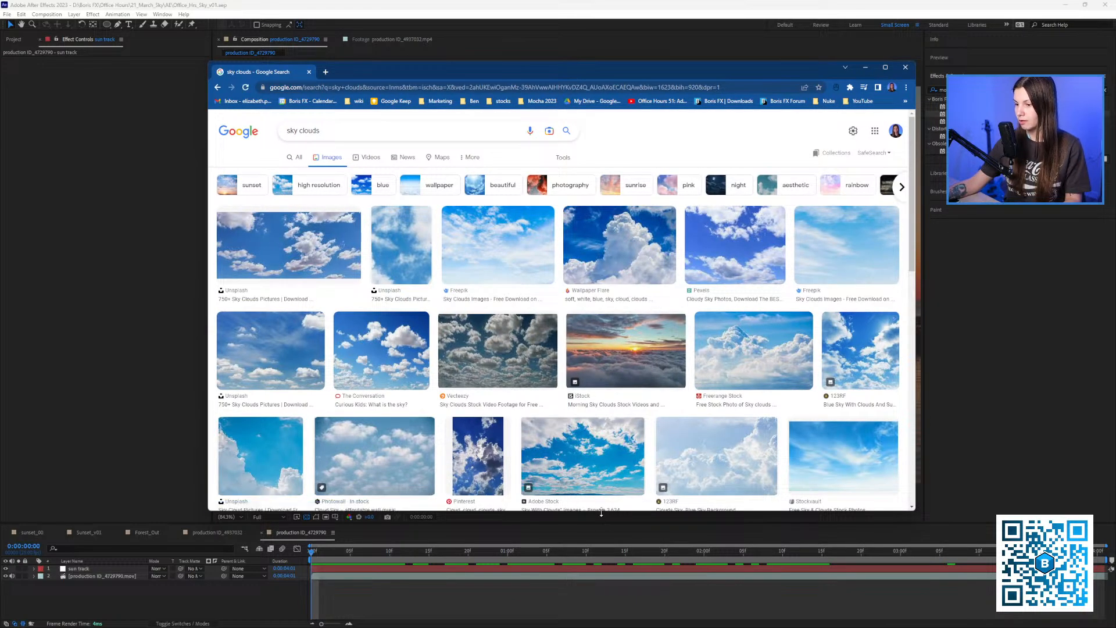
left_click_drag(601, 512, 601, 565)
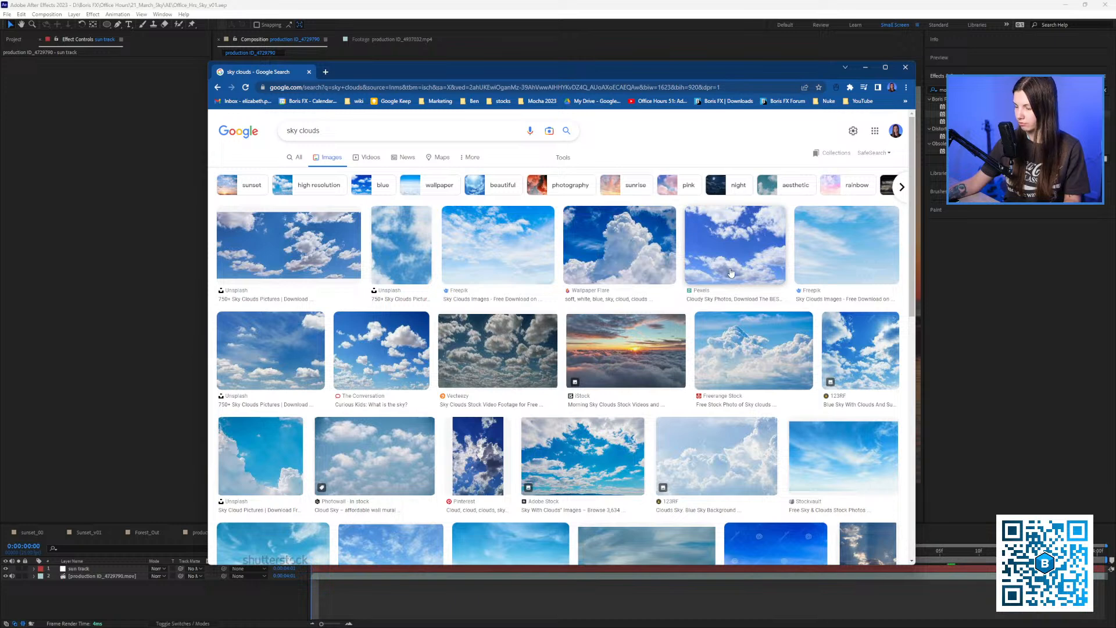
scroll(669, 291, "down", 1)
scroll(593, 312, "up", 1)
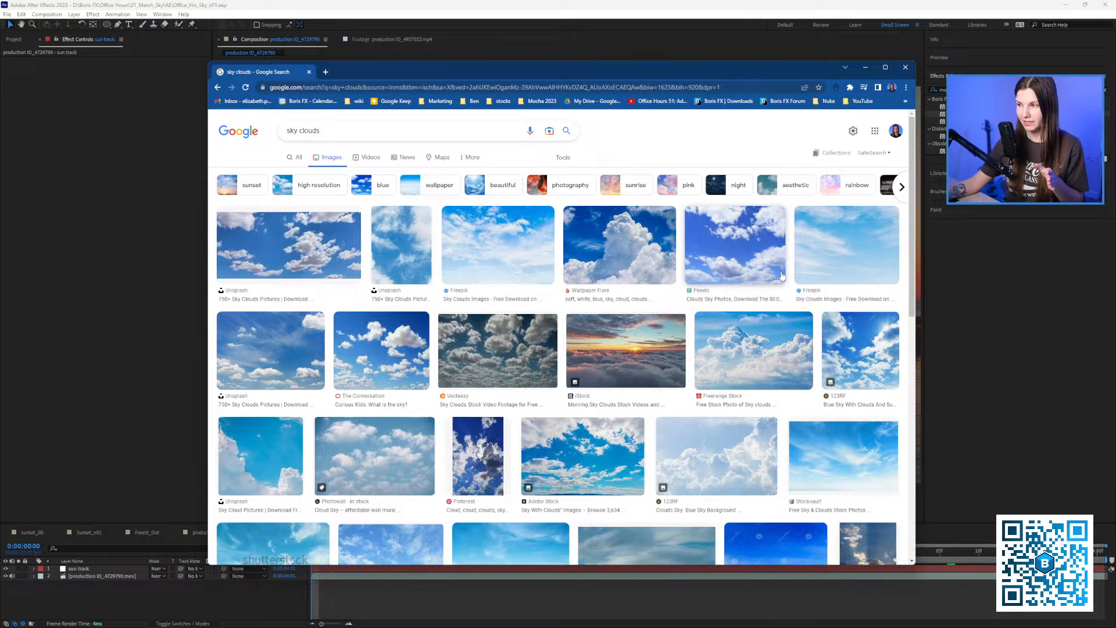
Preview the Pexels cloudy-sky and iStock sunset-clouds images, then close the preview.
left_click(759, 257)
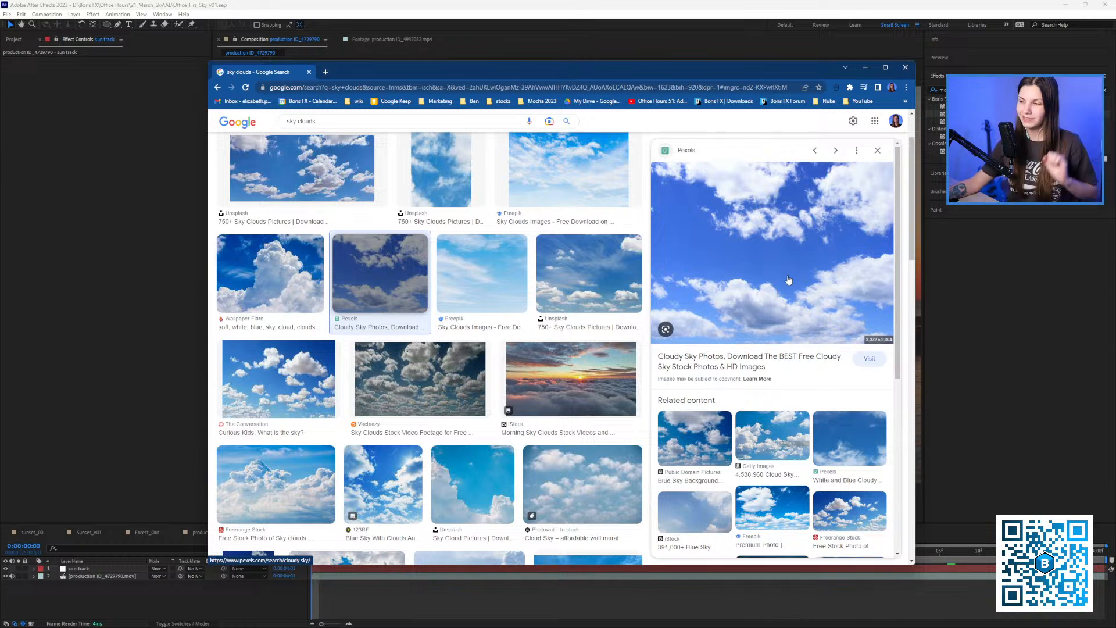
left_click(569, 378)
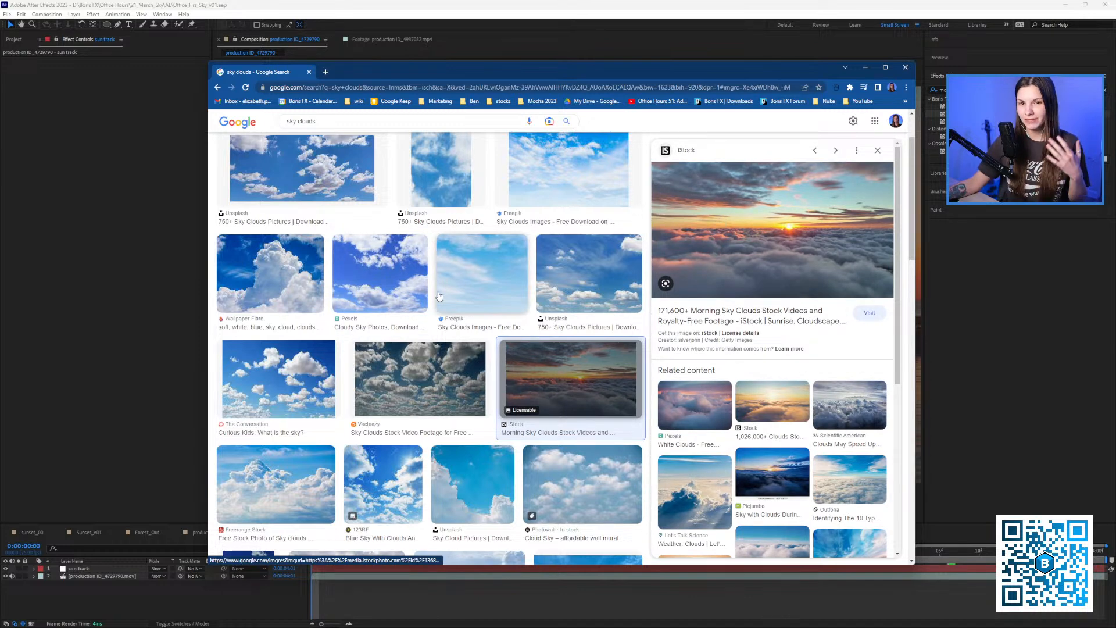
left_click(878, 151)
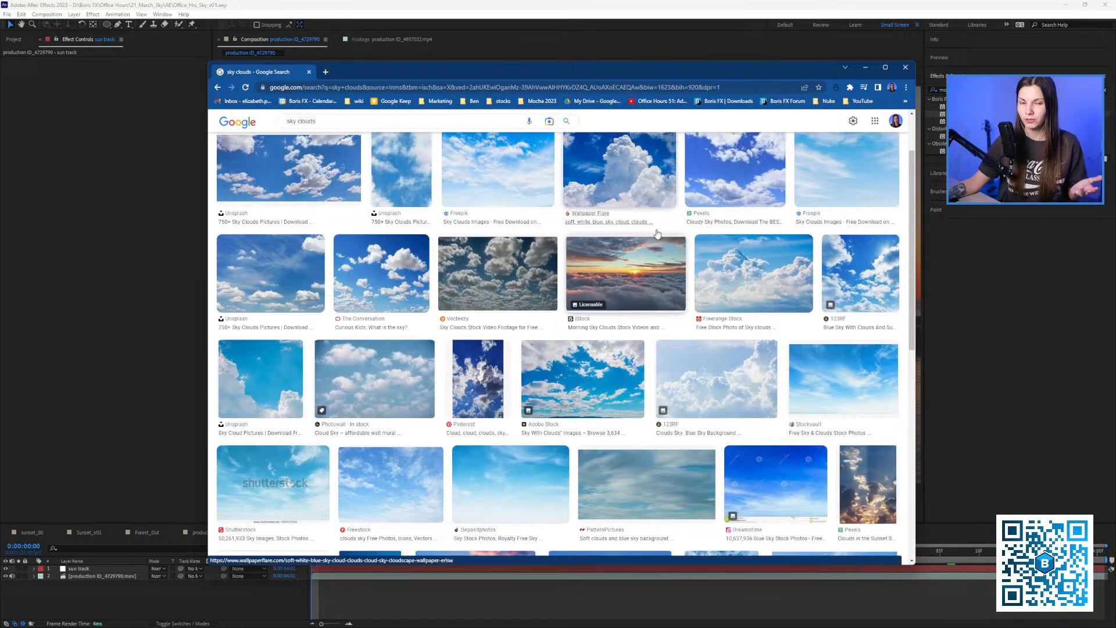
scroll(533, 253, "up", 2)
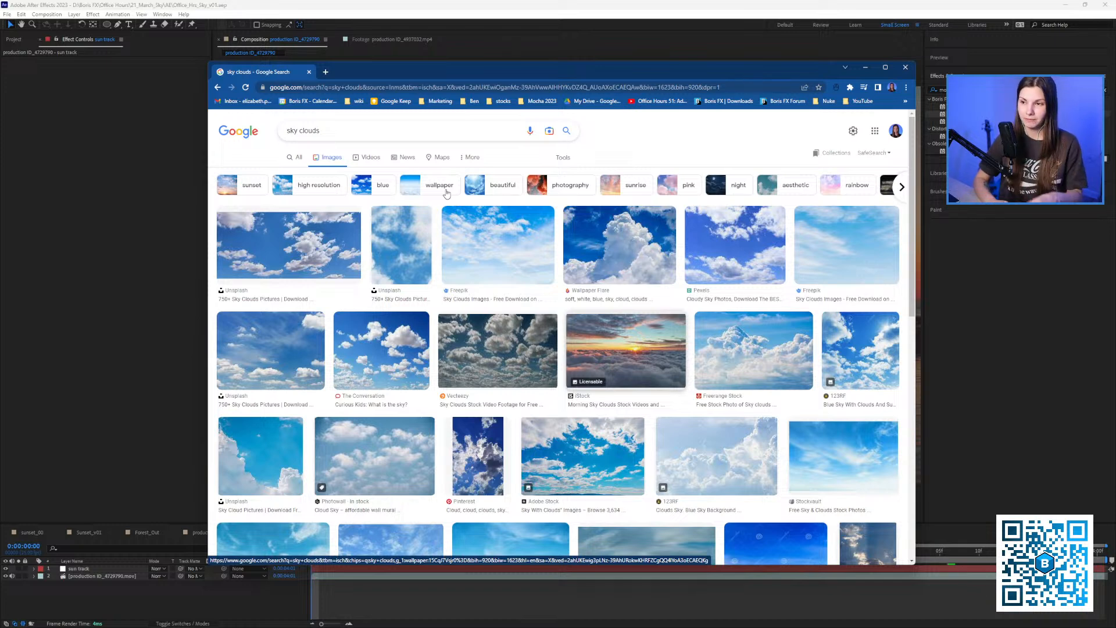
Replace the sky clouds query with 'hdri heaven', view All results, and open a new tab.
left_click_drag(378, 131, 290, 132)
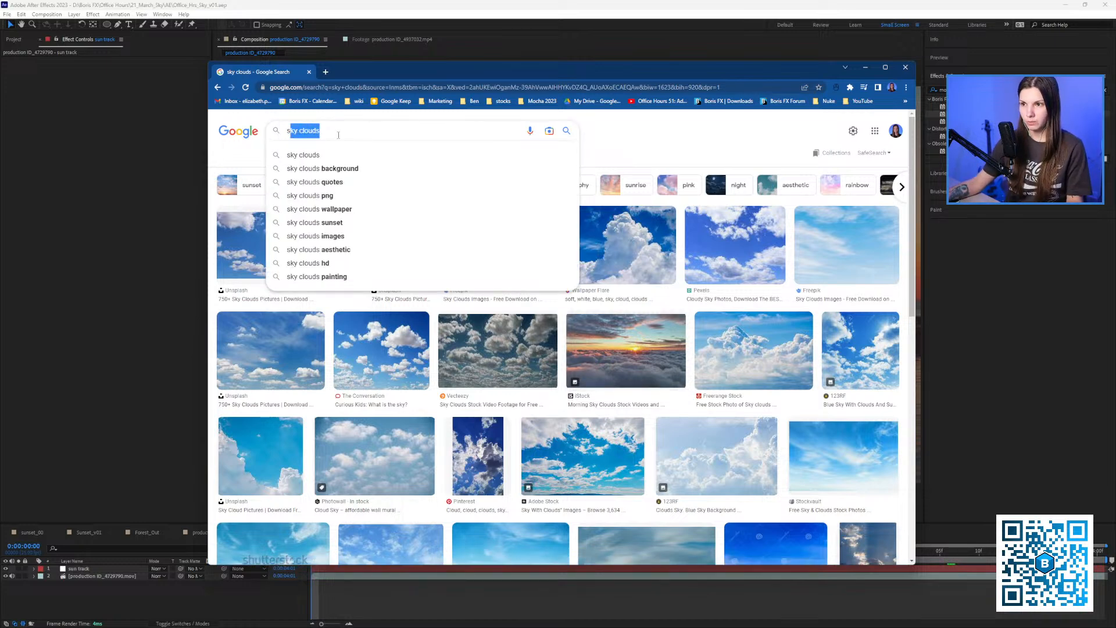
left_click_drag(341, 134, 273, 127)
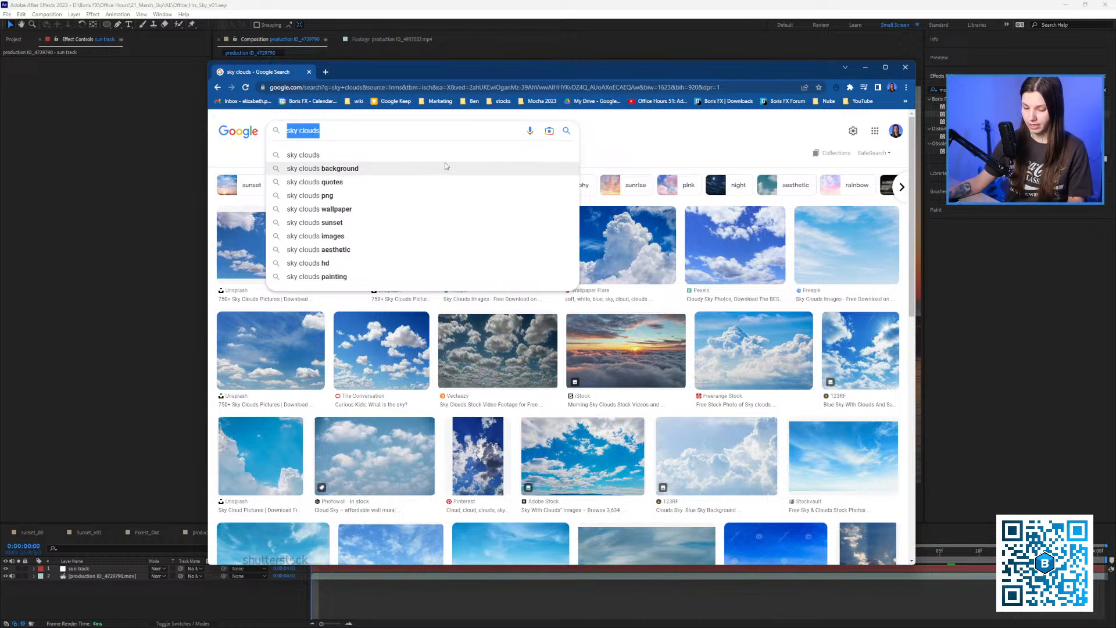
type("h")
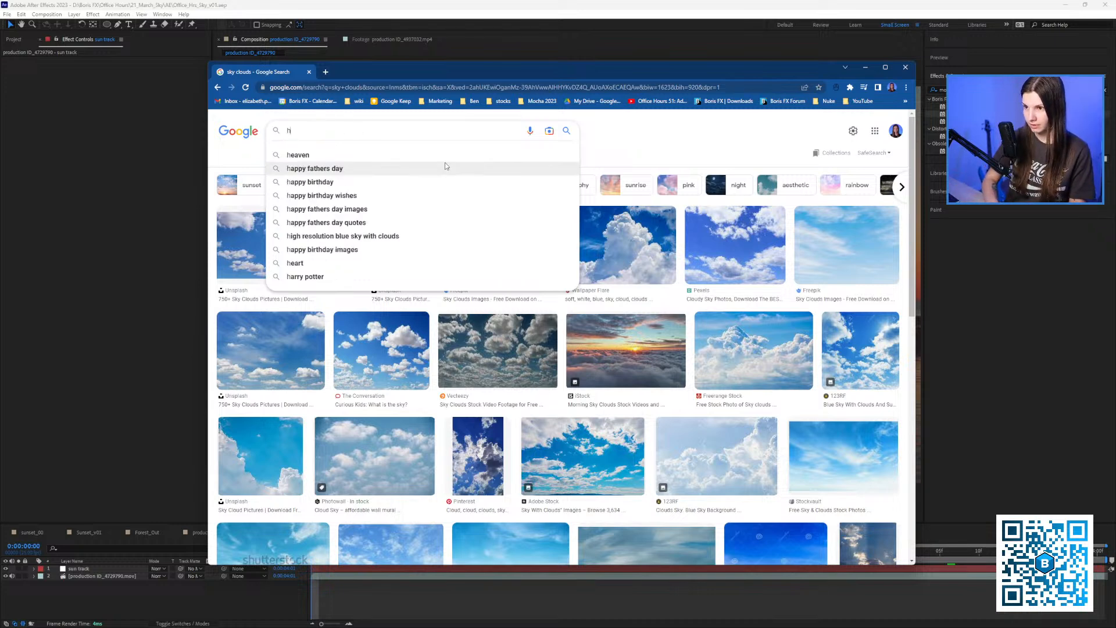
type("dri heae")
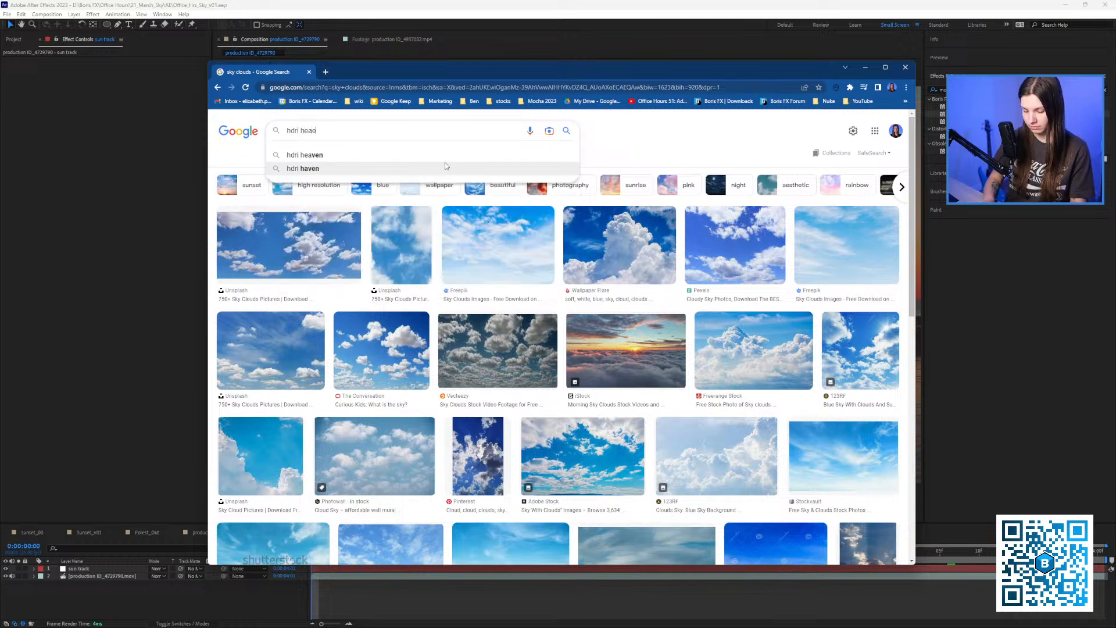
key("BackSpace")
type("ven")
key("Return")
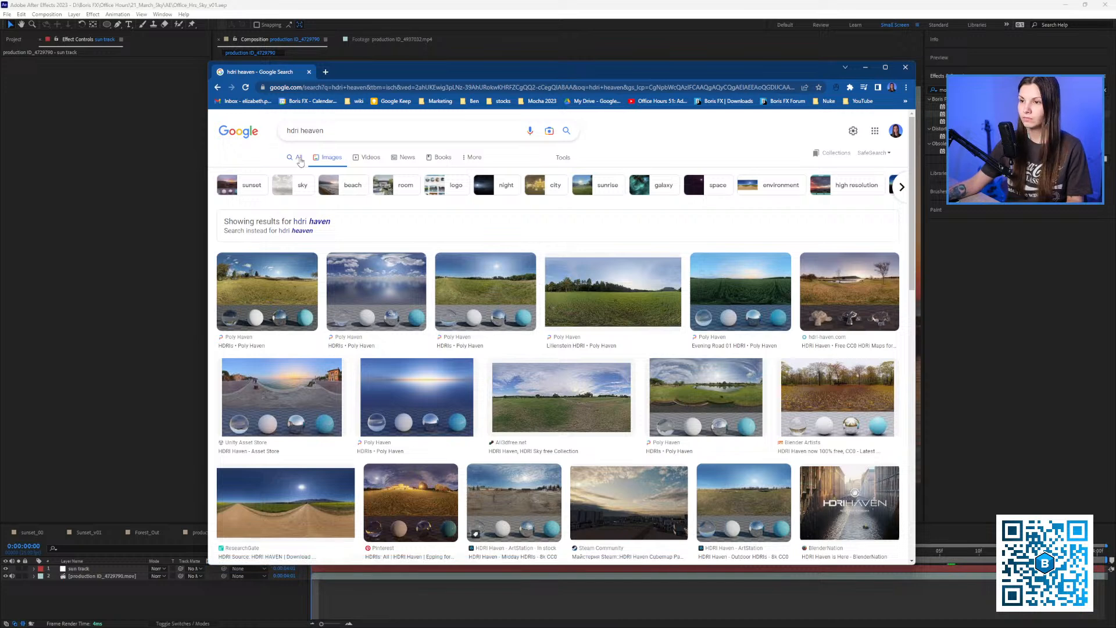
left_click(299, 158)
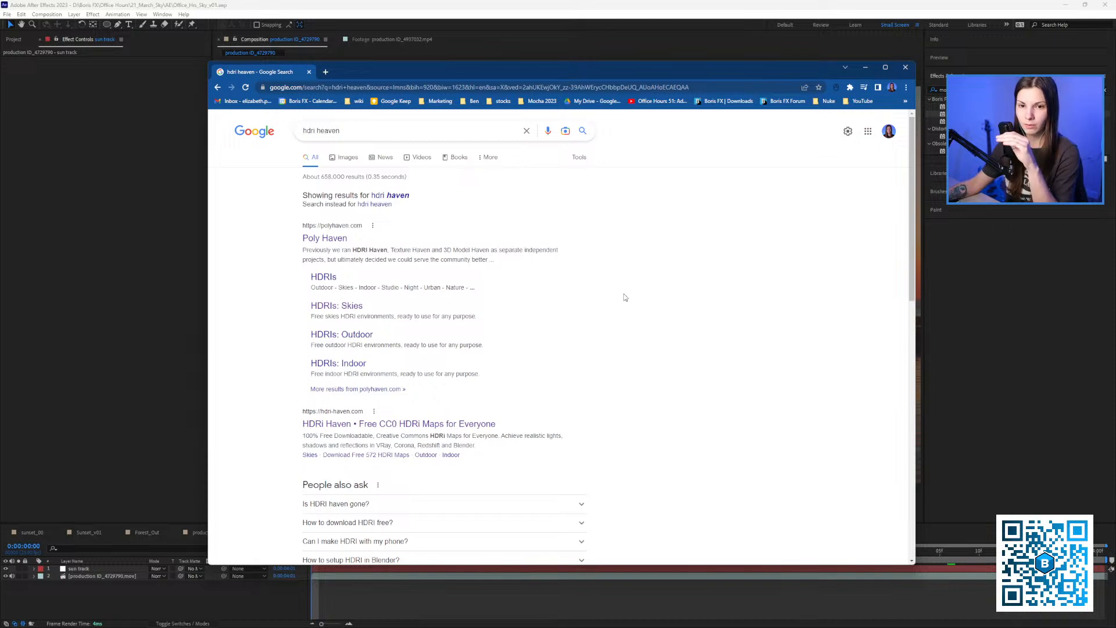
left_click(326, 71)
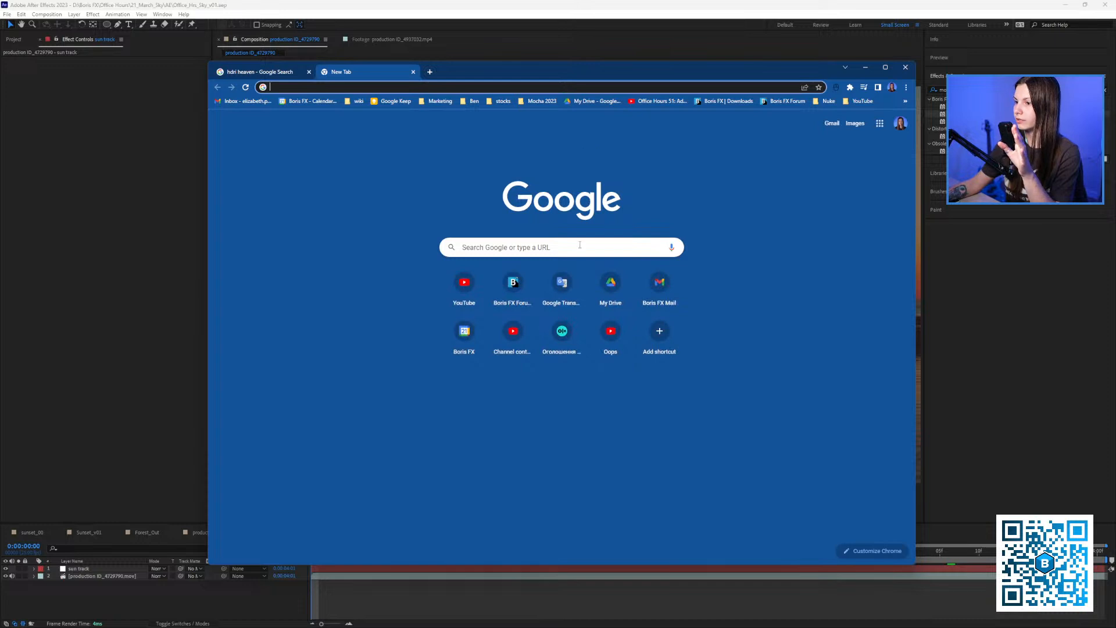
Open the Boris FX downloads page filtered to Mocha Pro and select Mocha 3D Track Importer.
left_click(726, 100)
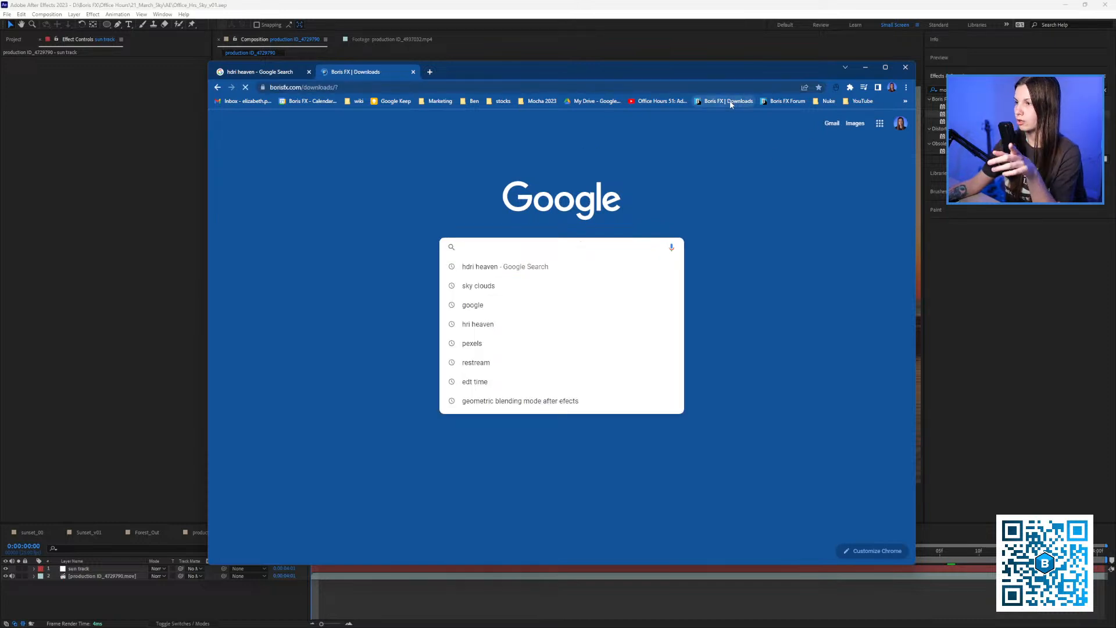
mouse_move(624, 131)
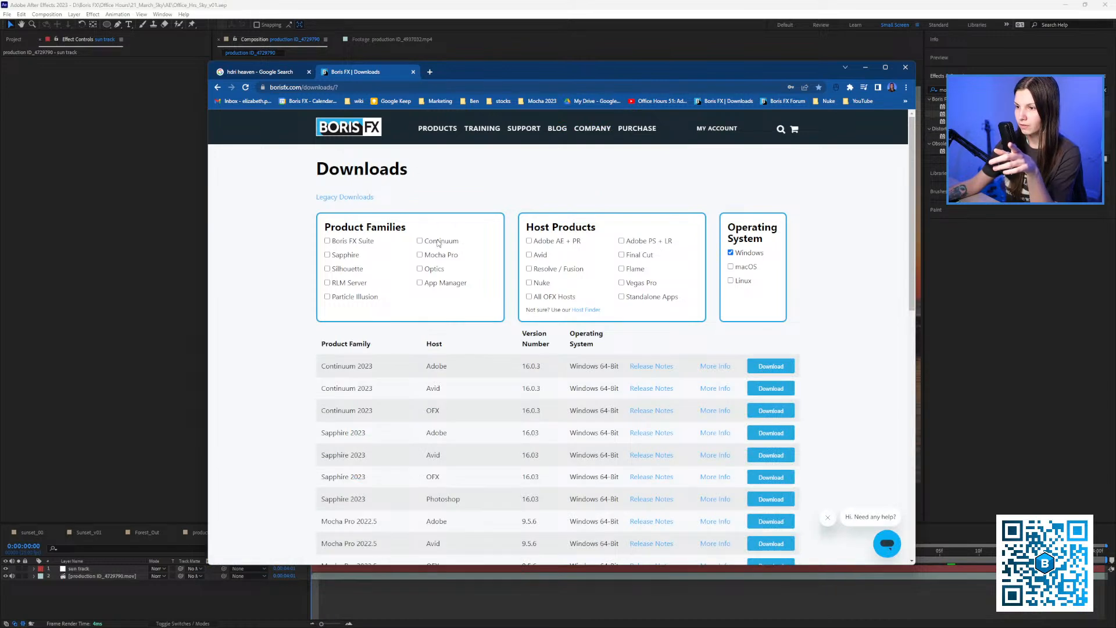
left_click(420, 256)
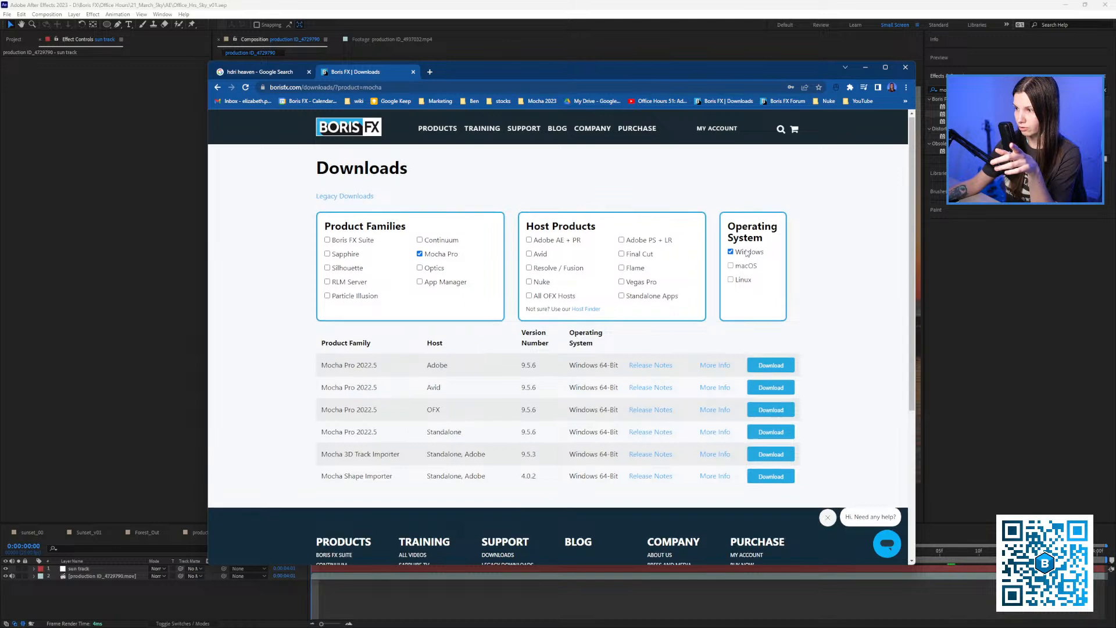
scroll(375, 413, "down", 2)
left_click_drag(324, 367, 407, 374)
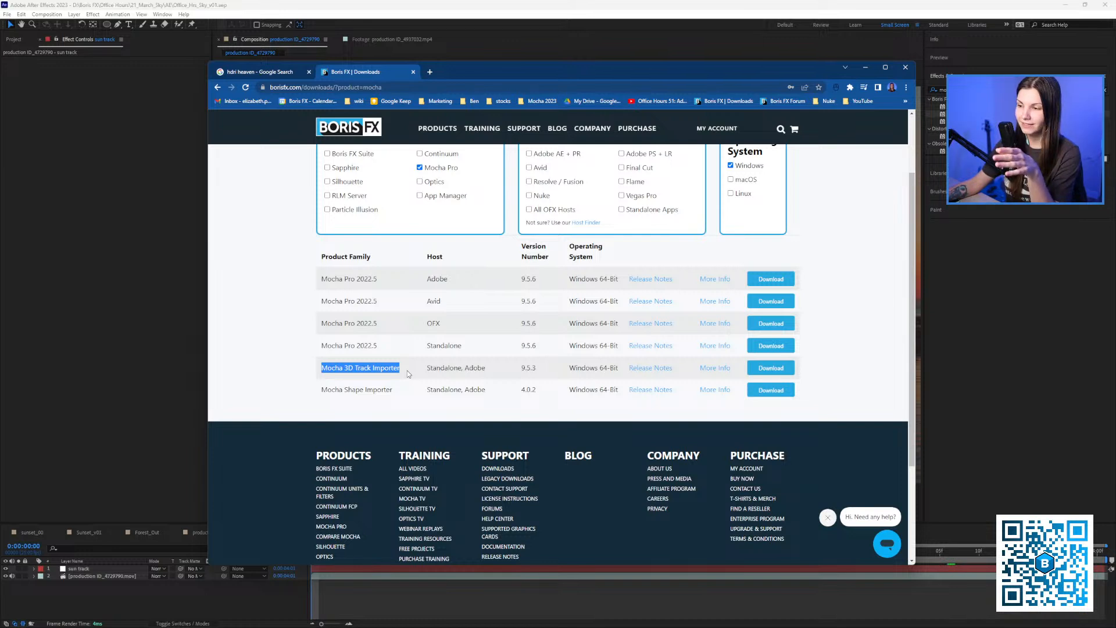
Check After Effects' Edit menu for Mocha paste commands, then return to the browser.
left_click(198, 378)
left_click(22, 14)
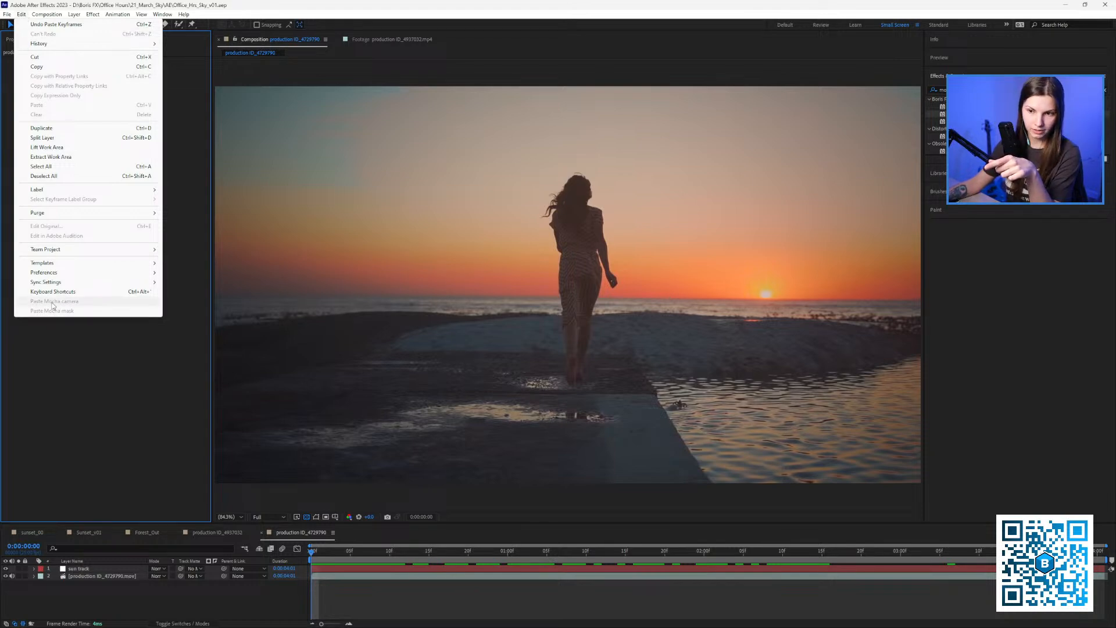
left_click(87, 353)
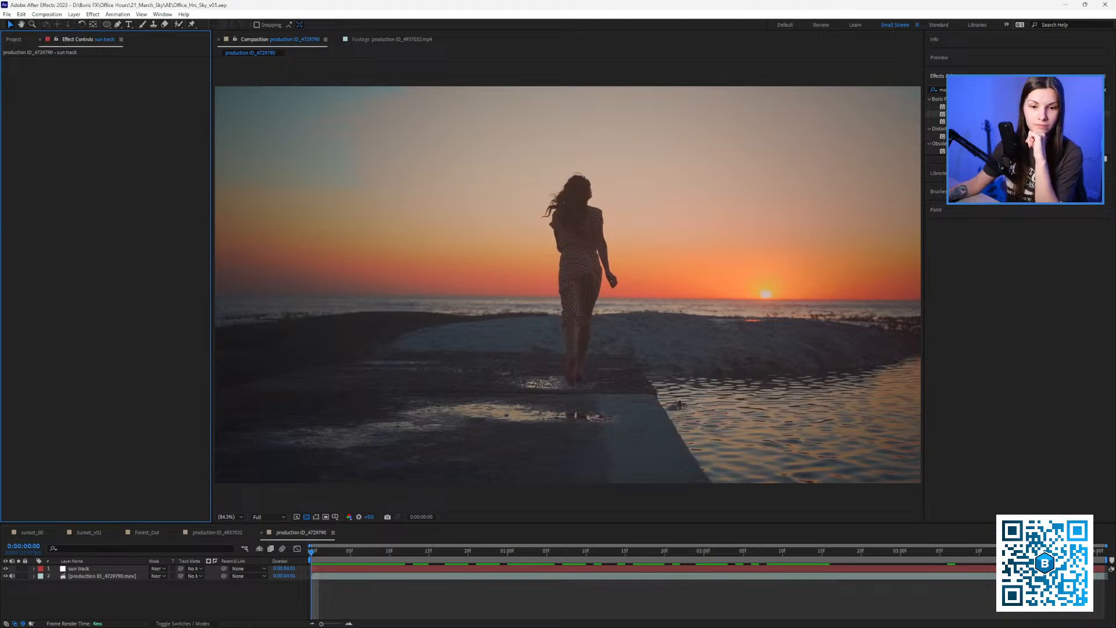
key("alt+Tab")
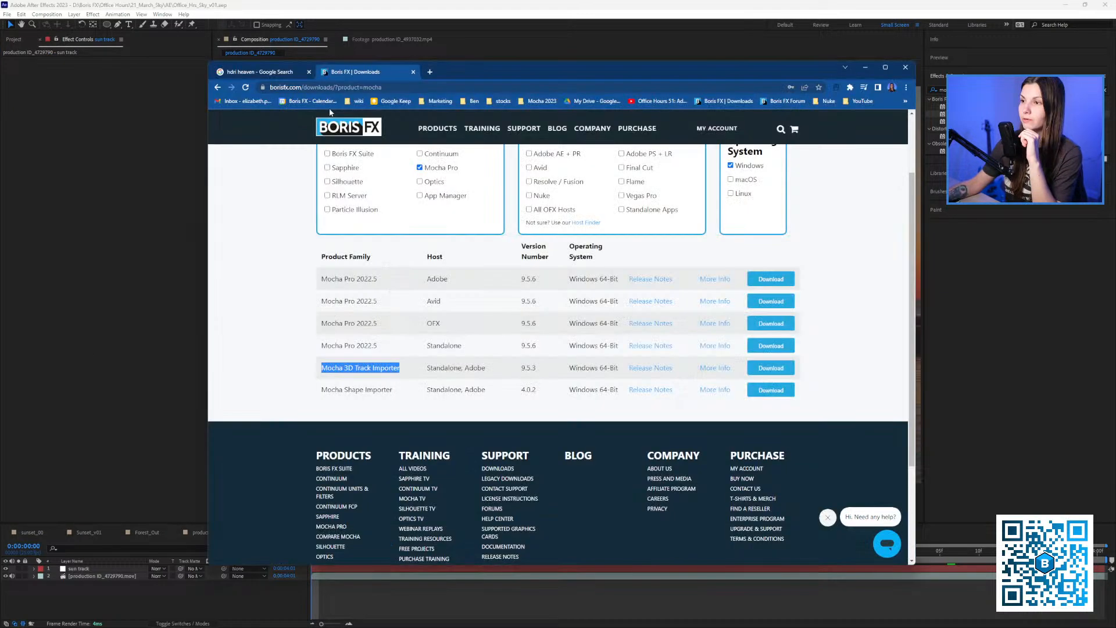
Open the HDRI Haven site from the 'hdri heaven' results and dismiss its ad-blocker notice.
left_click(287, 73)
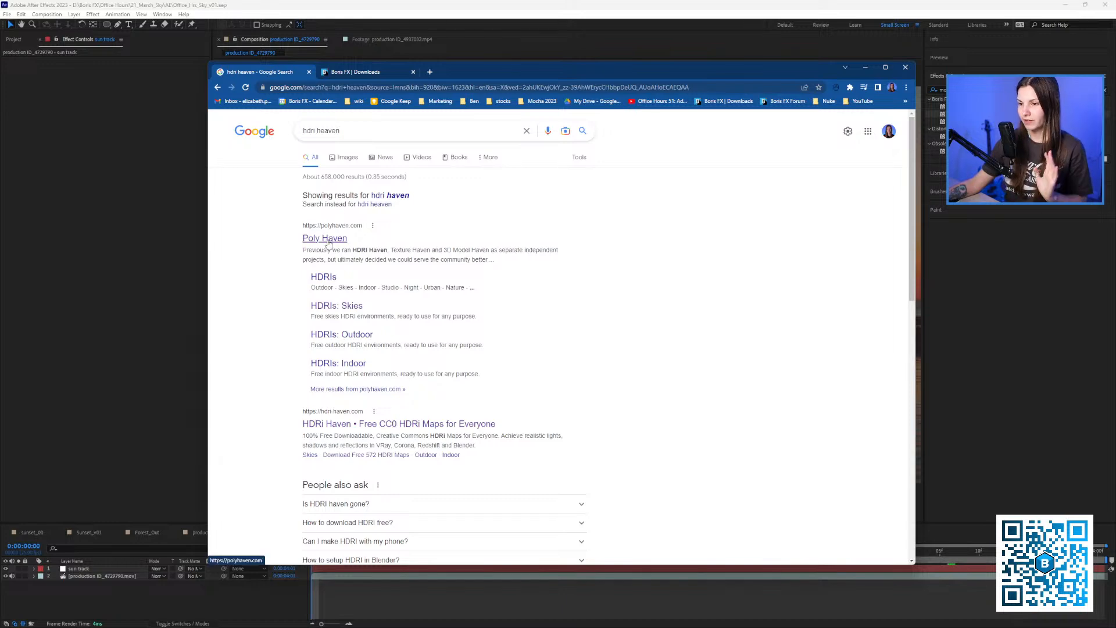
left_click(352, 429)
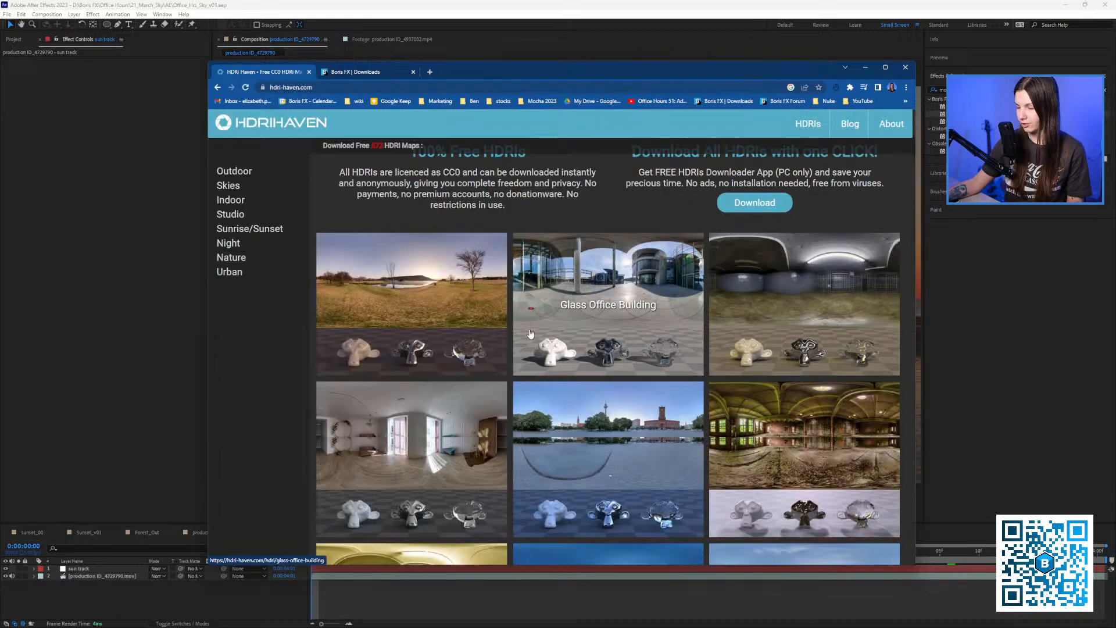
scroll(530, 334, "down", 10)
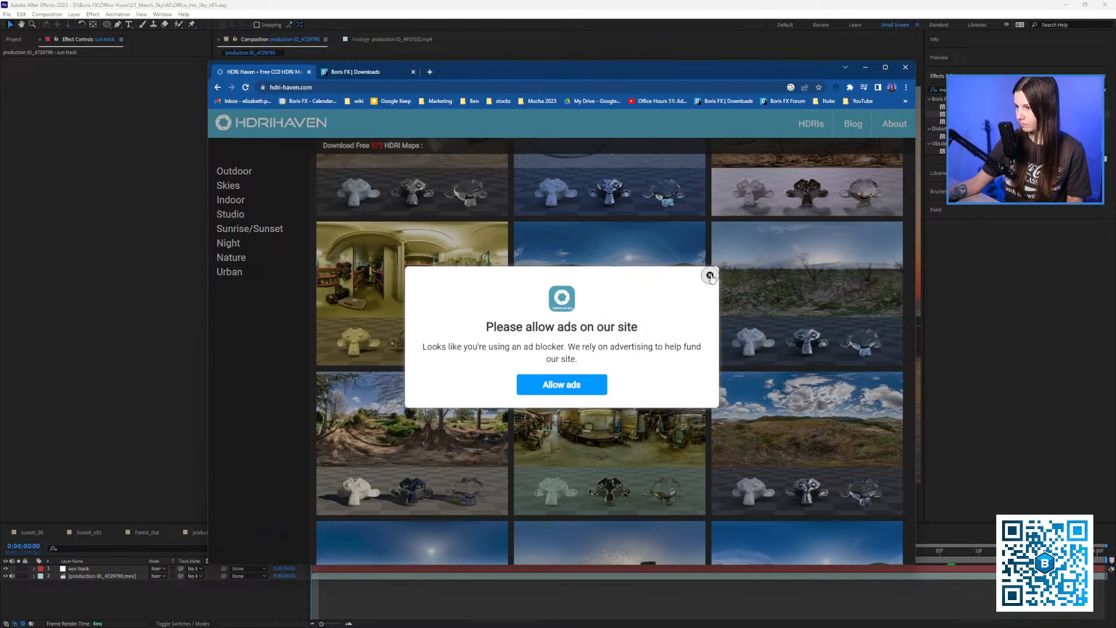
left_click(710, 276)
scroll(630, 324, "down", 10)
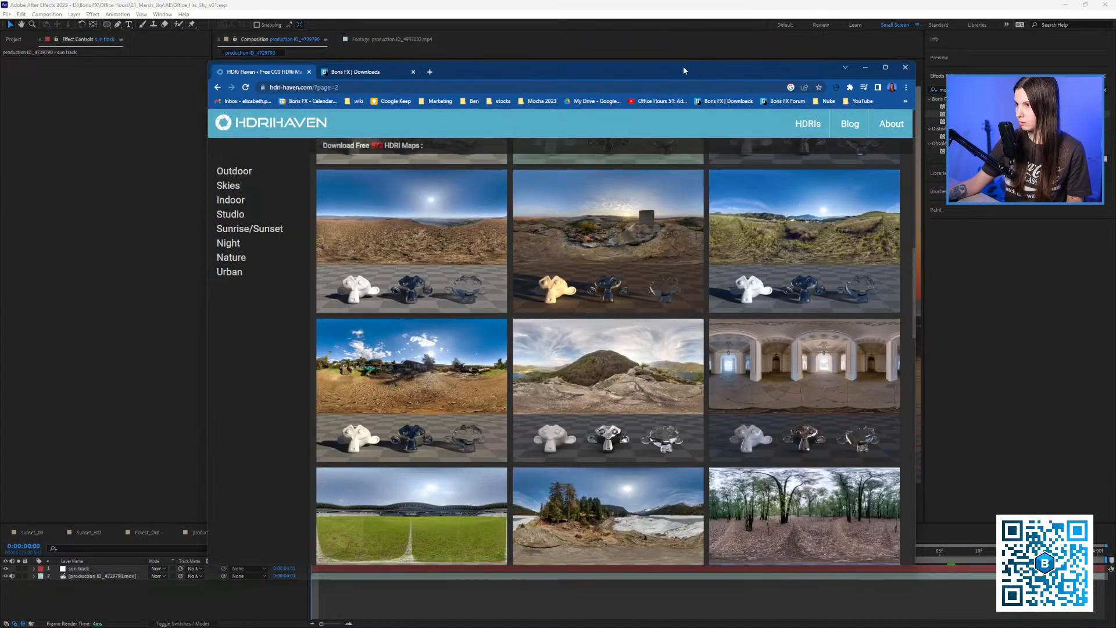
left_click_drag(683, 71, 638, 42)
scroll(461, 334, "down", 5)
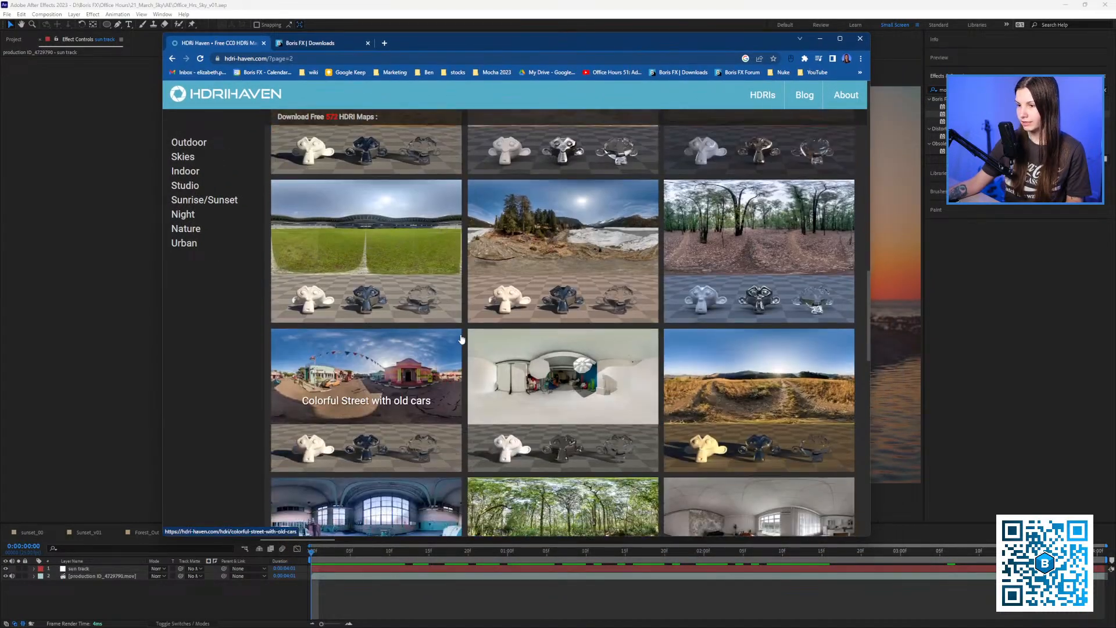
scroll(698, 301, "up", 10)
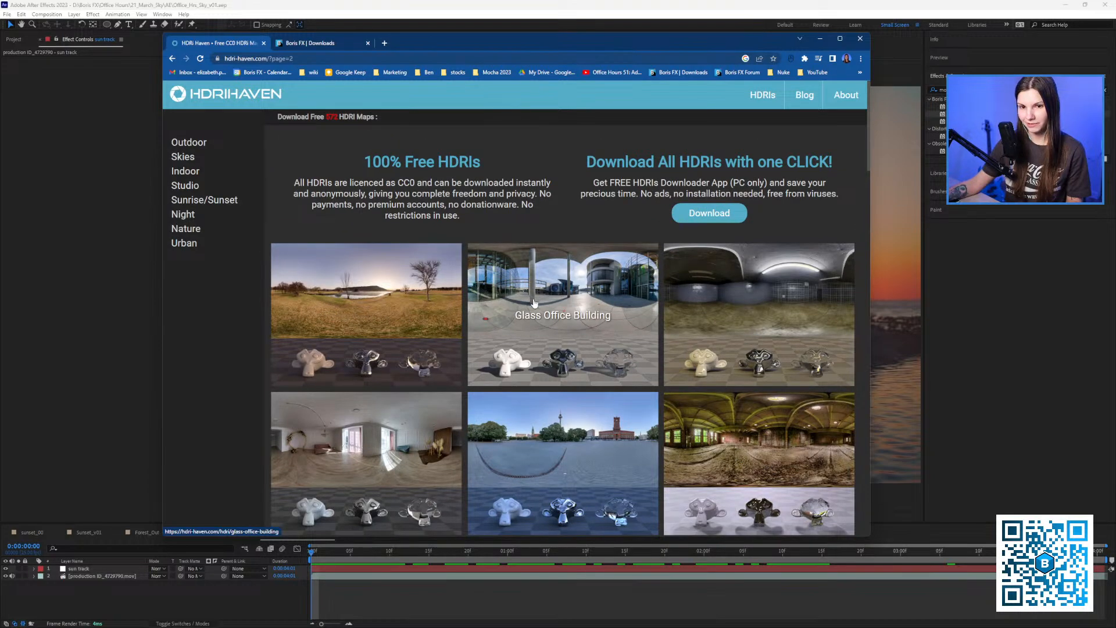
scroll(534, 303, "down", 8)
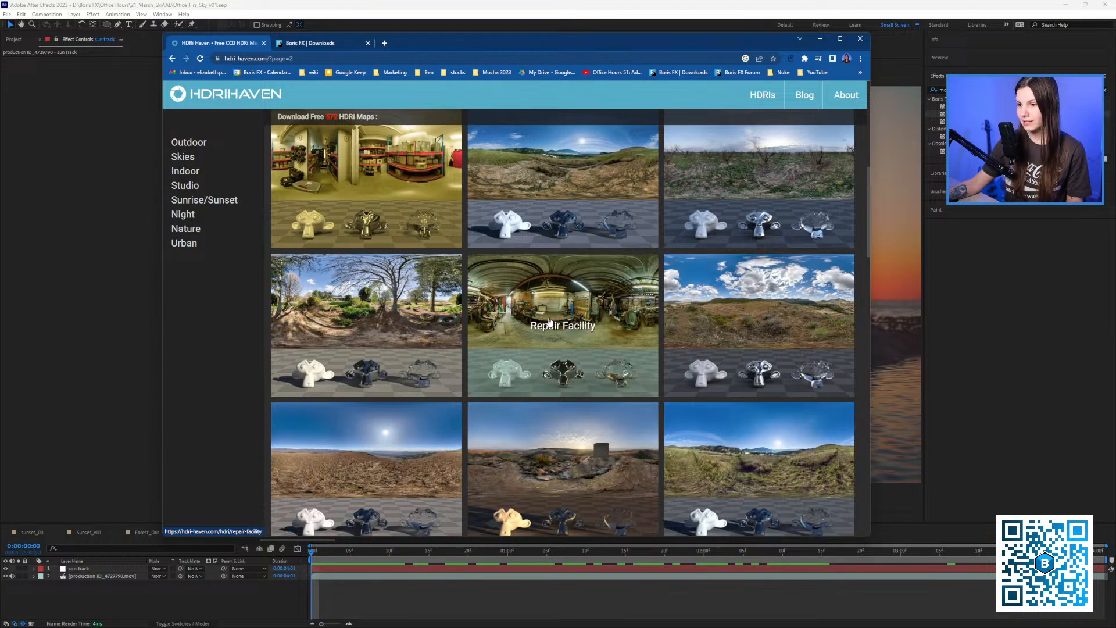
Preview the Cloudy Sky Over Hills and Pinkish Sunset Meadow HDRI pages, returning to the grid.
left_click(764, 288)
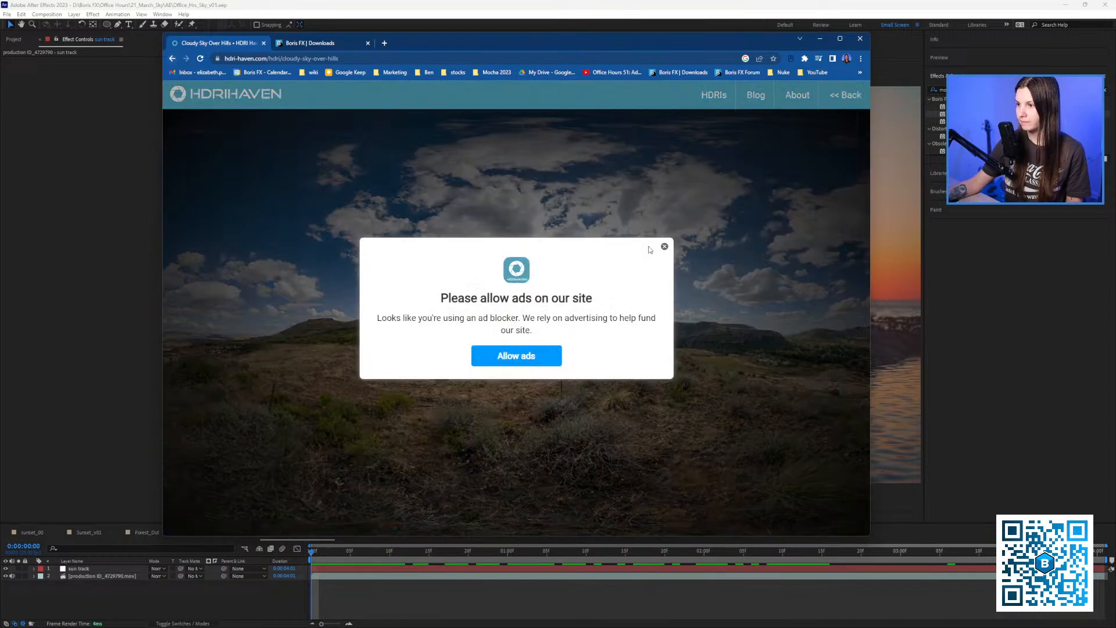
left_click(662, 246)
left_click(172, 58)
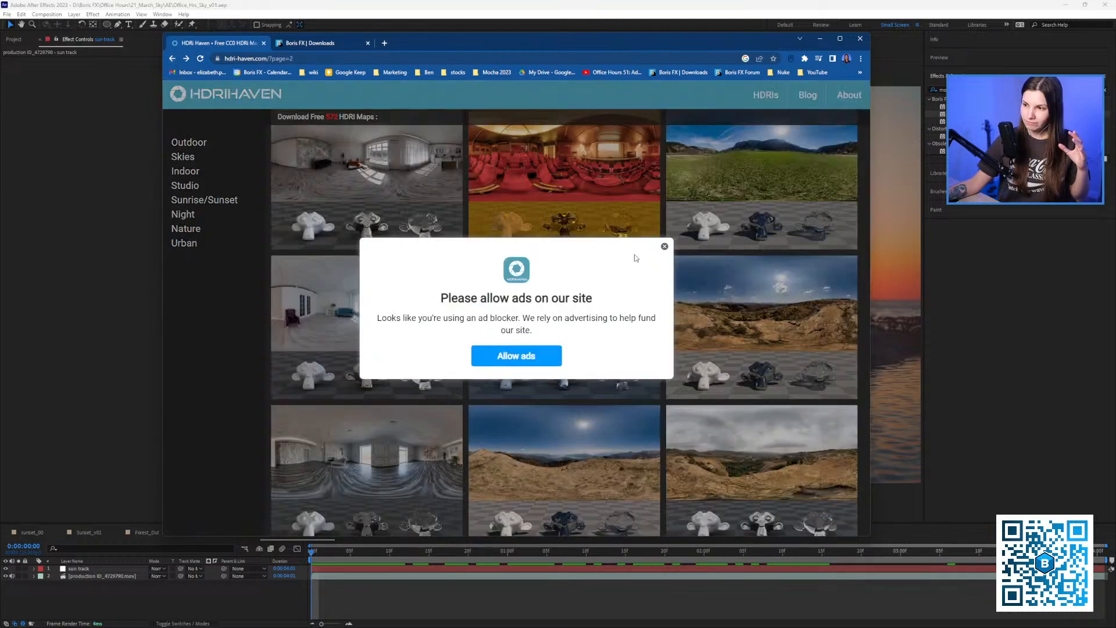
left_click(663, 246)
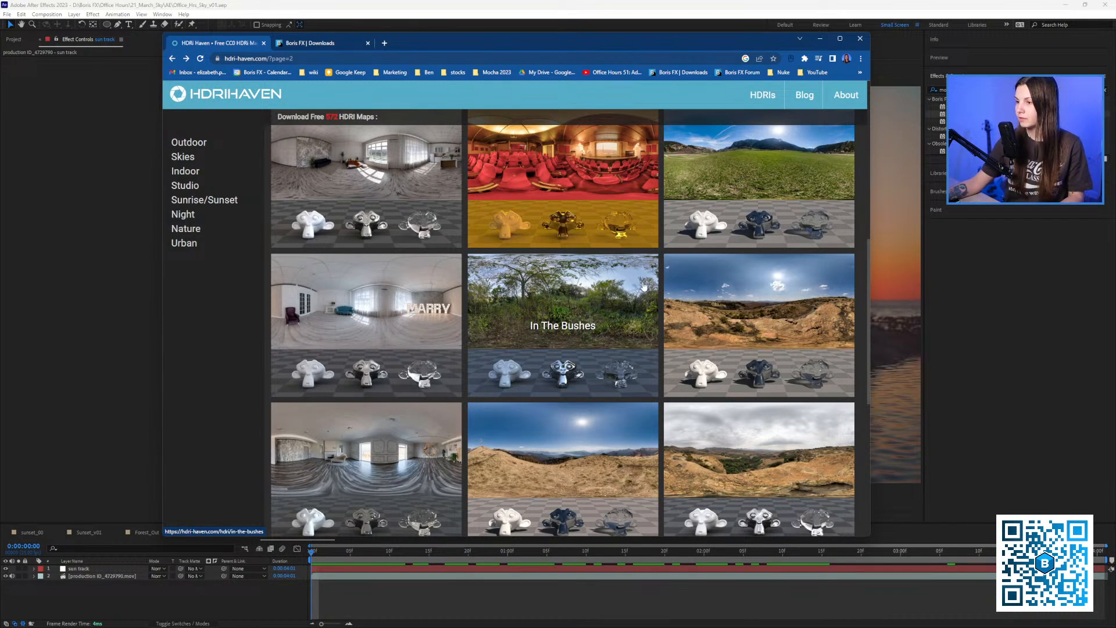
scroll(650, 316, "down", 3)
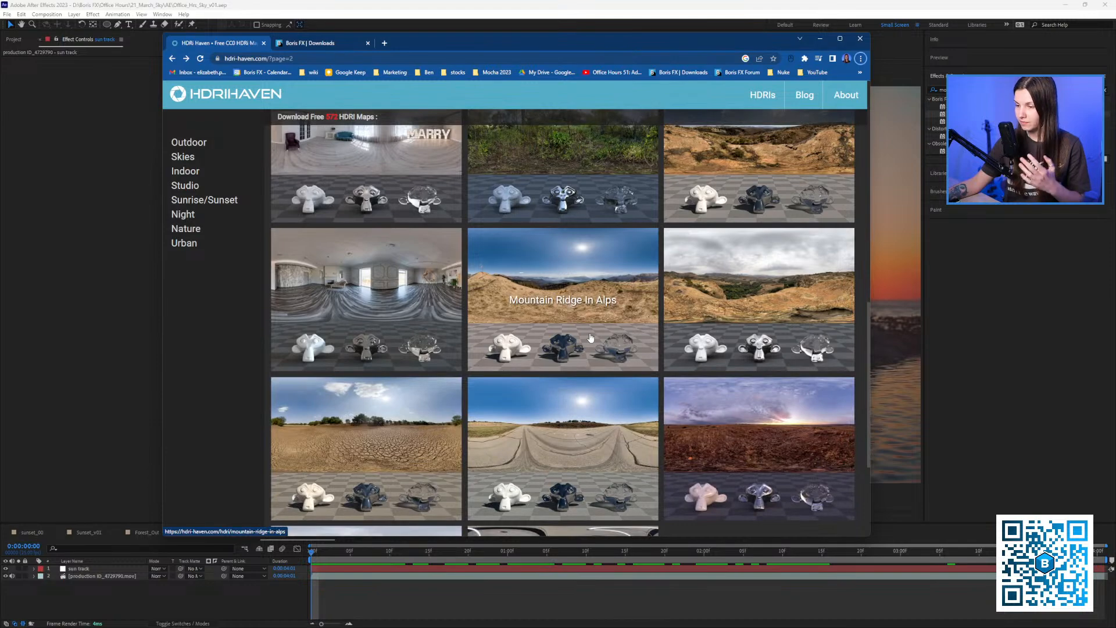
scroll(605, 332, "down", 2)
left_click(757, 321)
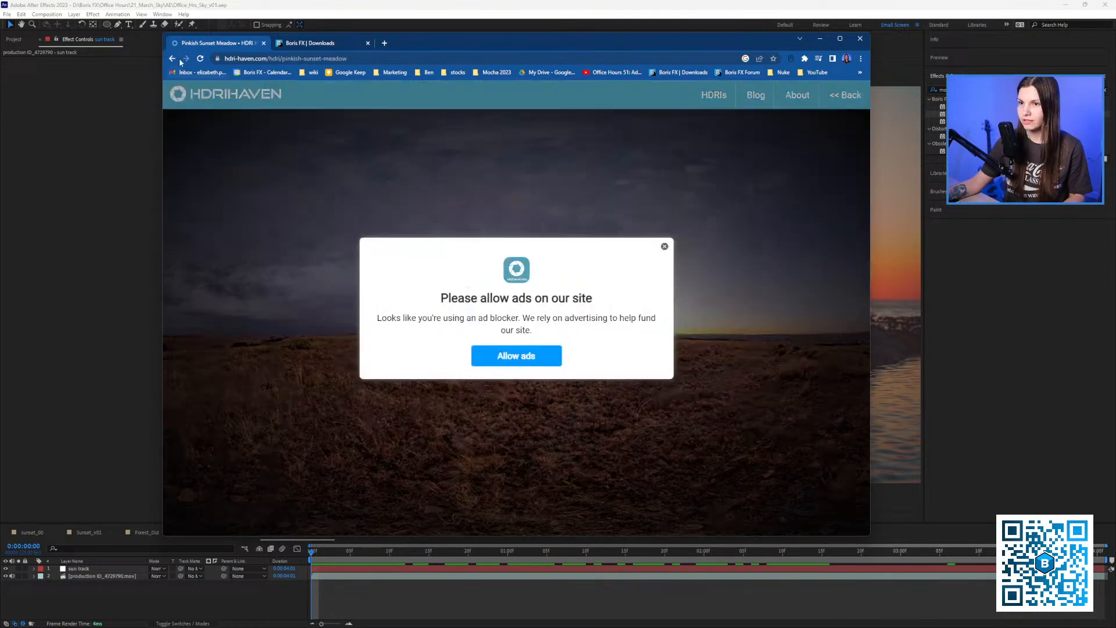
left_click(172, 60)
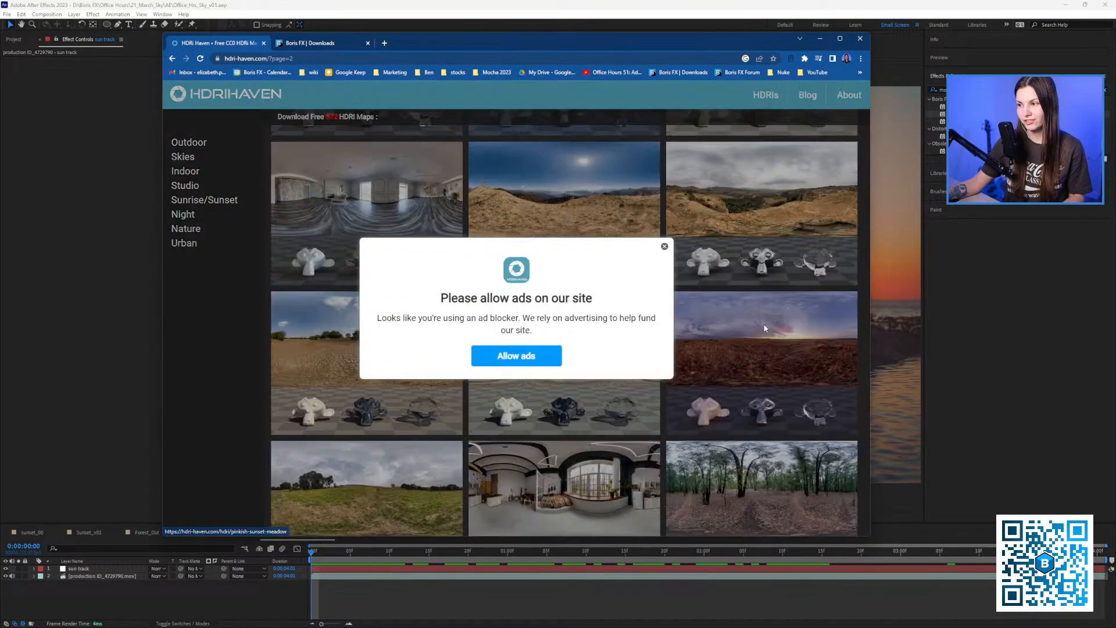
left_click(664, 247)
Filter the grid to Outdoor HDRIs and open the Cloudy Sky Over Hills page.
scroll(618, 335, "down", 2)
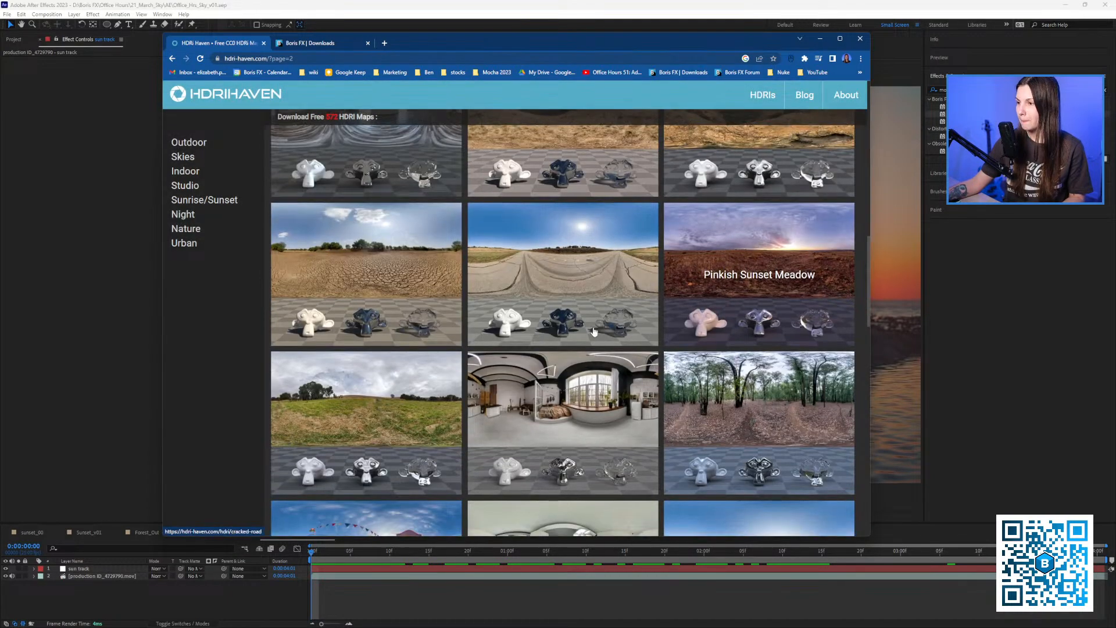
scroll(618, 335, "up", 8)
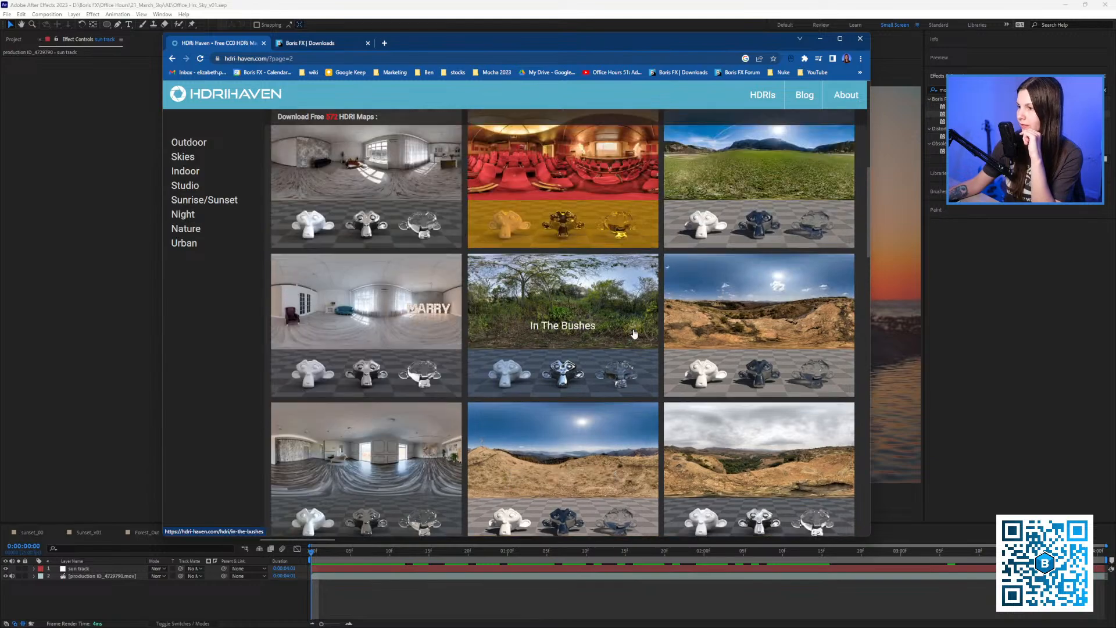
scroll(680, 329, "up", 5)
scroll(686, 330, "down", 5)
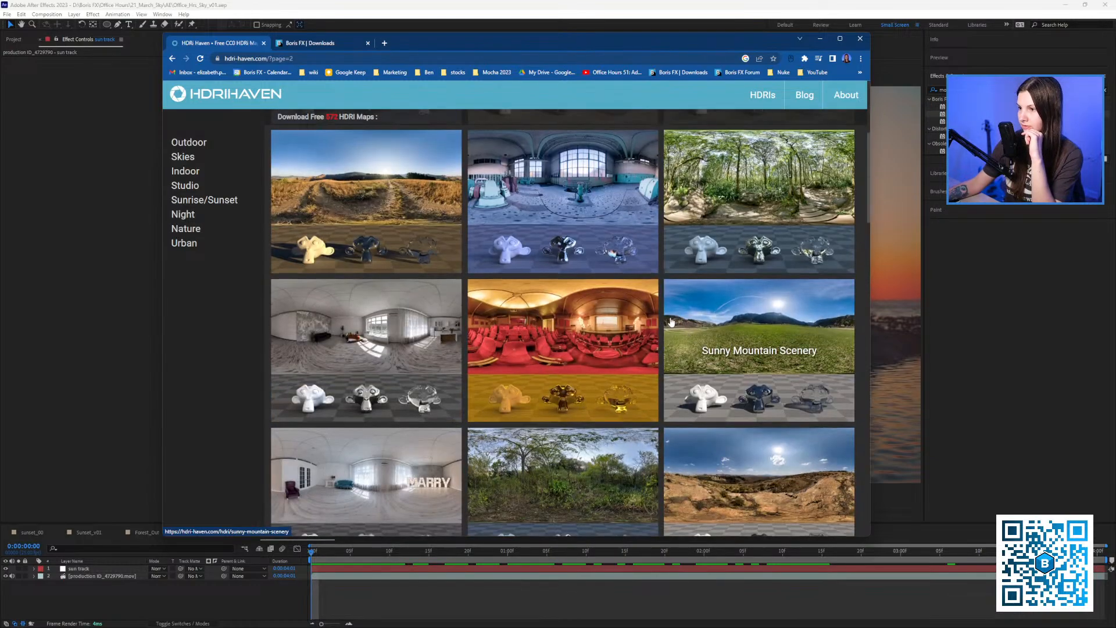
scroll(673, 324, "down", 9)
scroll(671, 322, "down", 5)
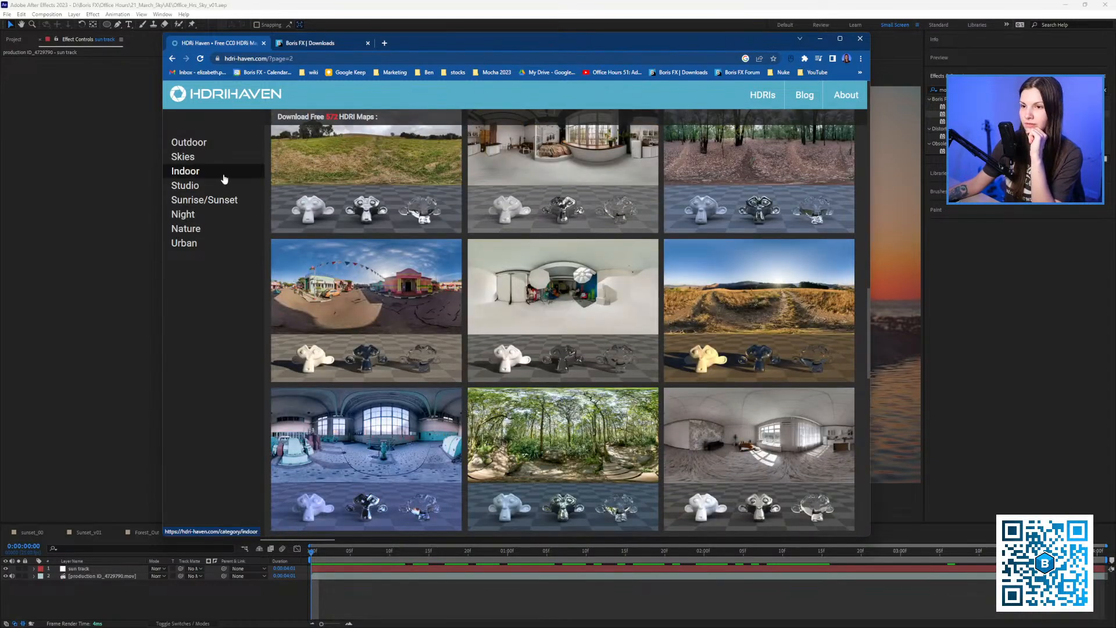
left_click(188, 143)
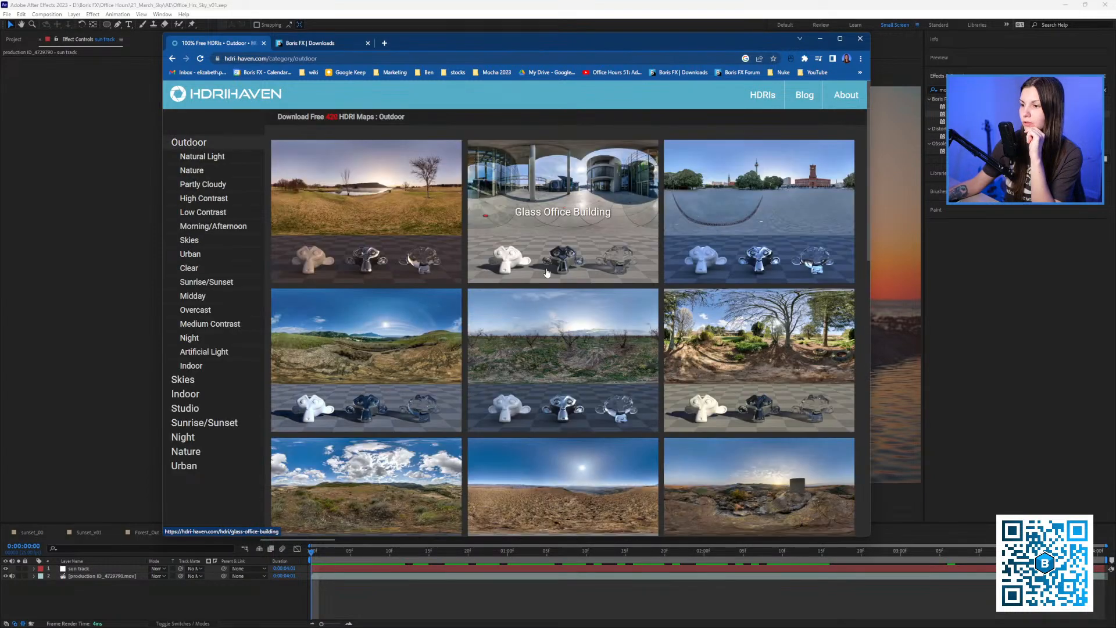
scroll(562, 320, "down", 2)
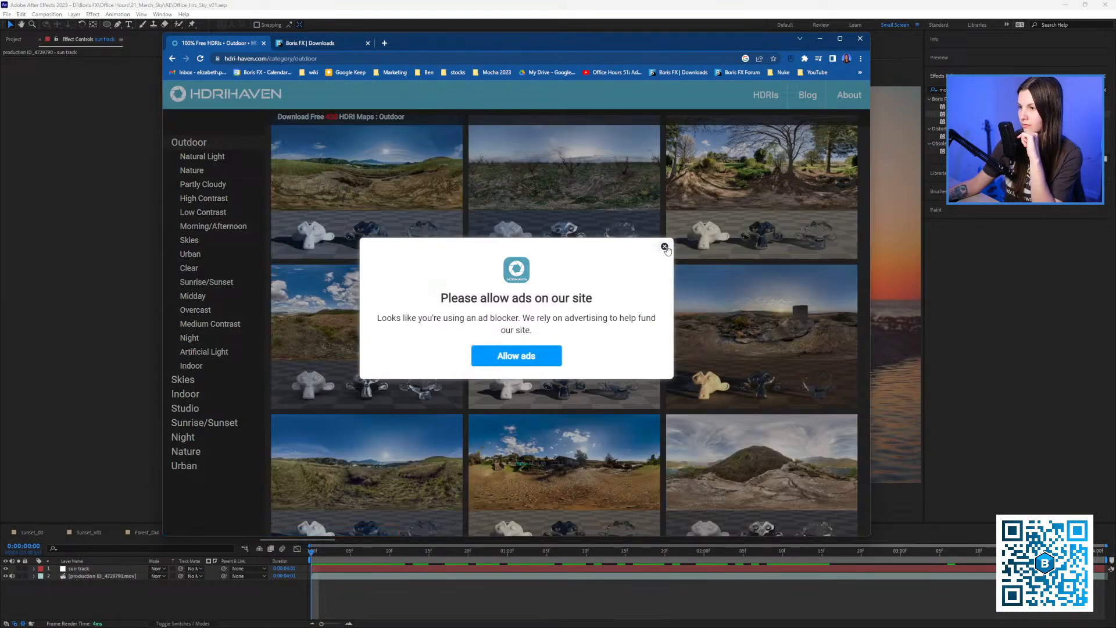
left_click(661, 244)
scroll(574, 338, "down", 2)
scroll(570, 325, "up", 2)
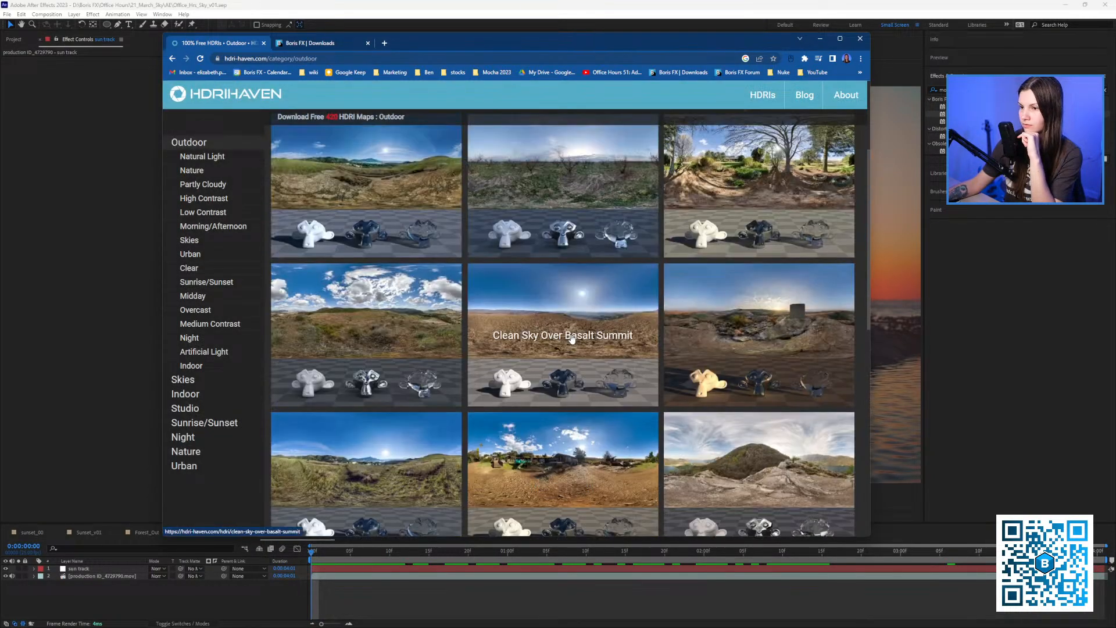
left_click(354, 284)
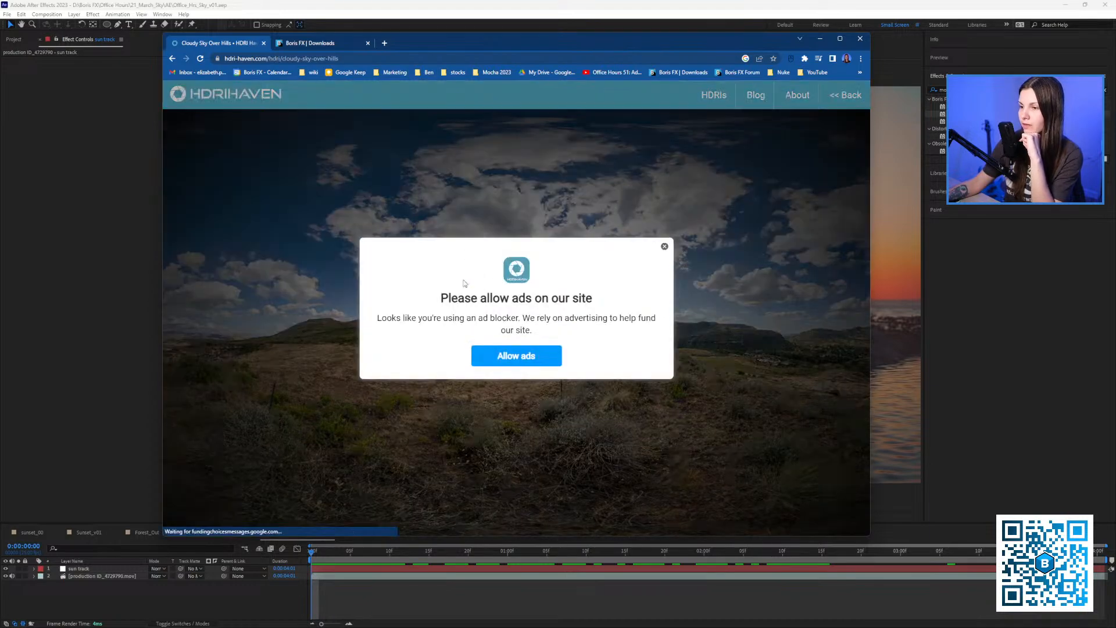
Save the 4K clarens_midday_4k.hdr into 21_March_Sky\HDRI and open the download's options.
left_click(664, 246)
mouse_move(438, 316)
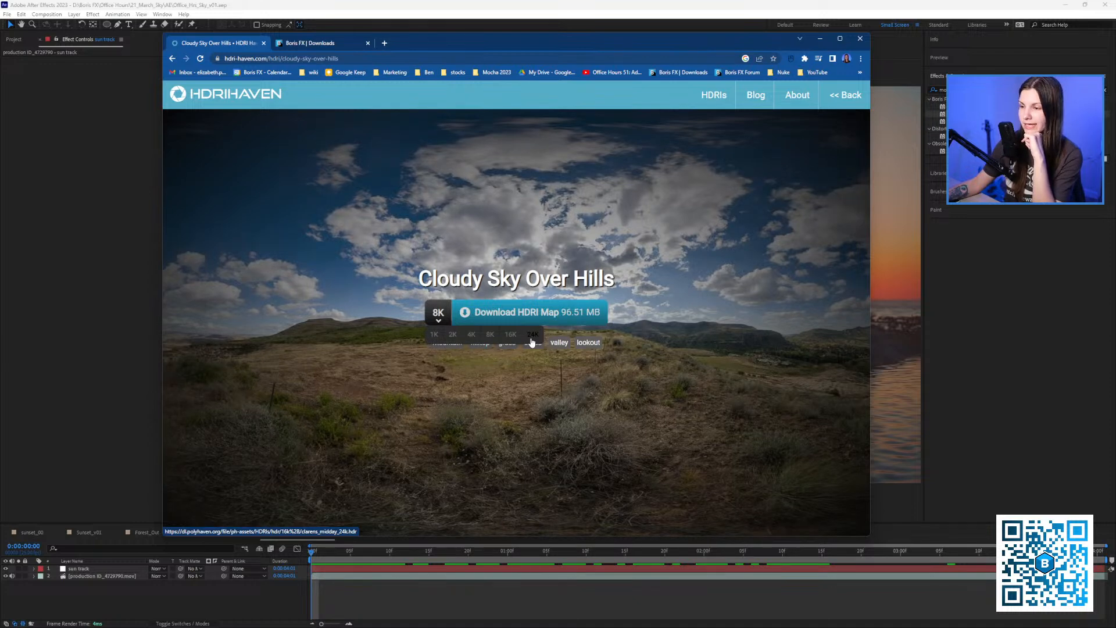
left_click(473, 340)
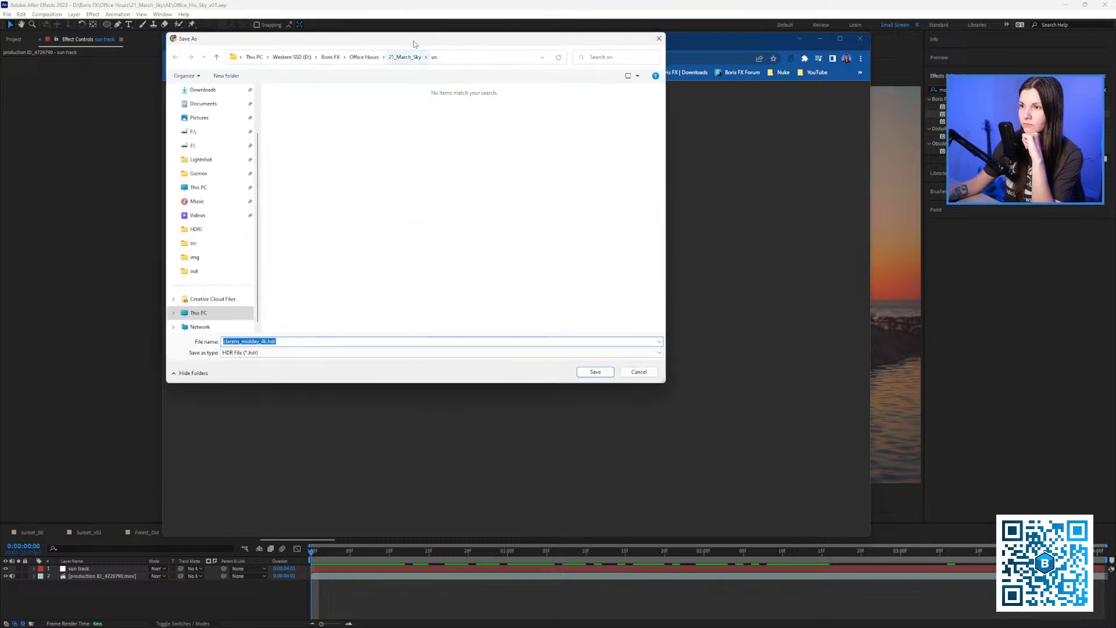
left_click(407, 74)
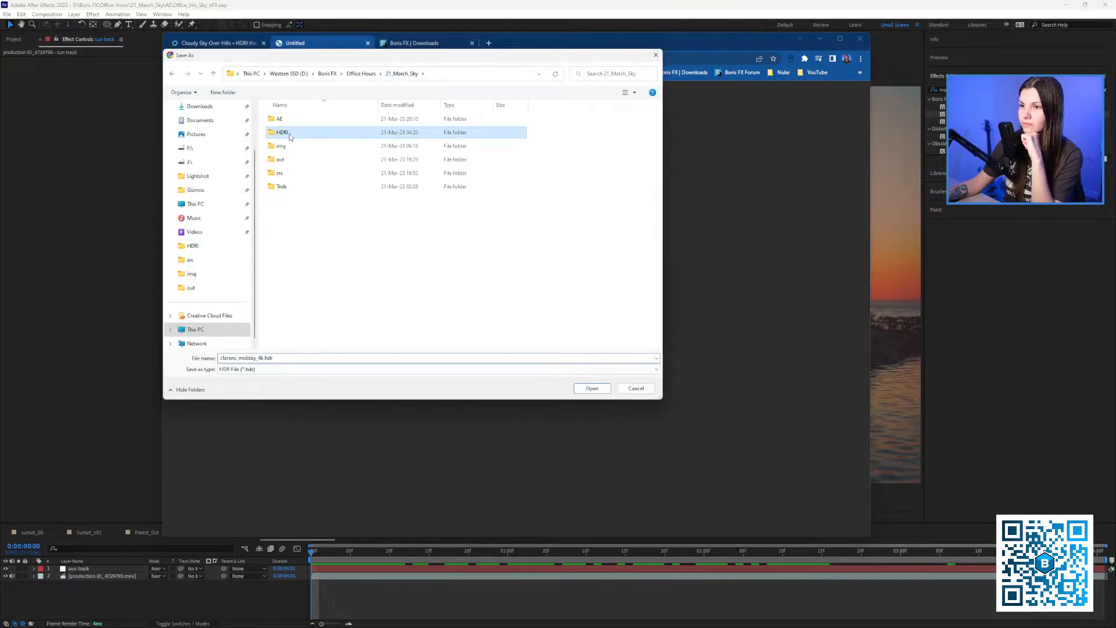
double_click(294, 127)
left_click_drag(406, 58, 364, 107)
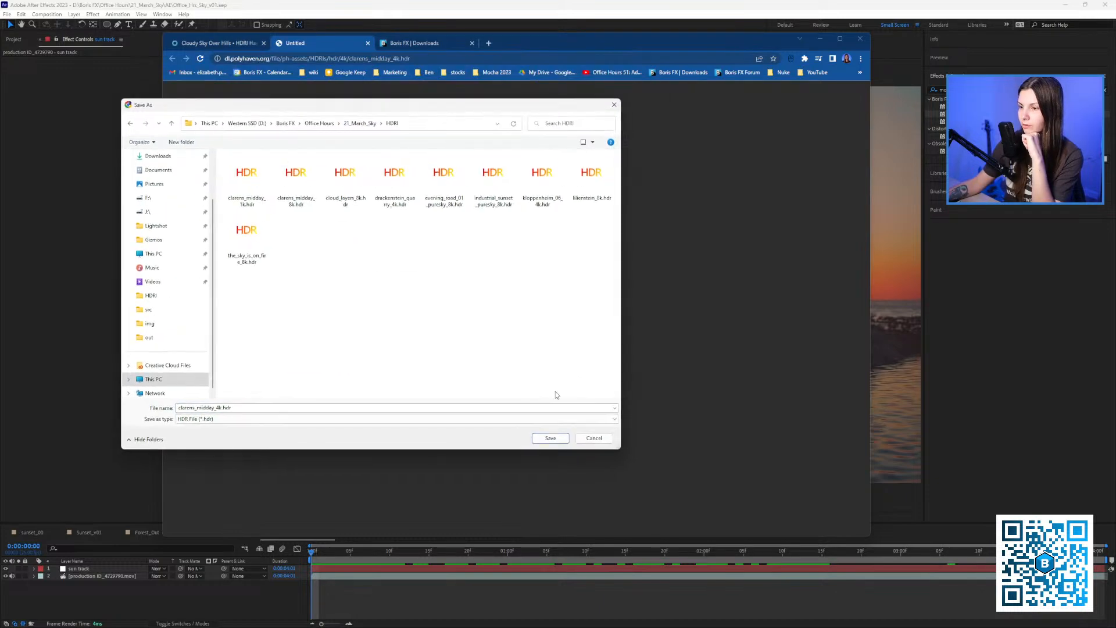
left_click(554, 438)
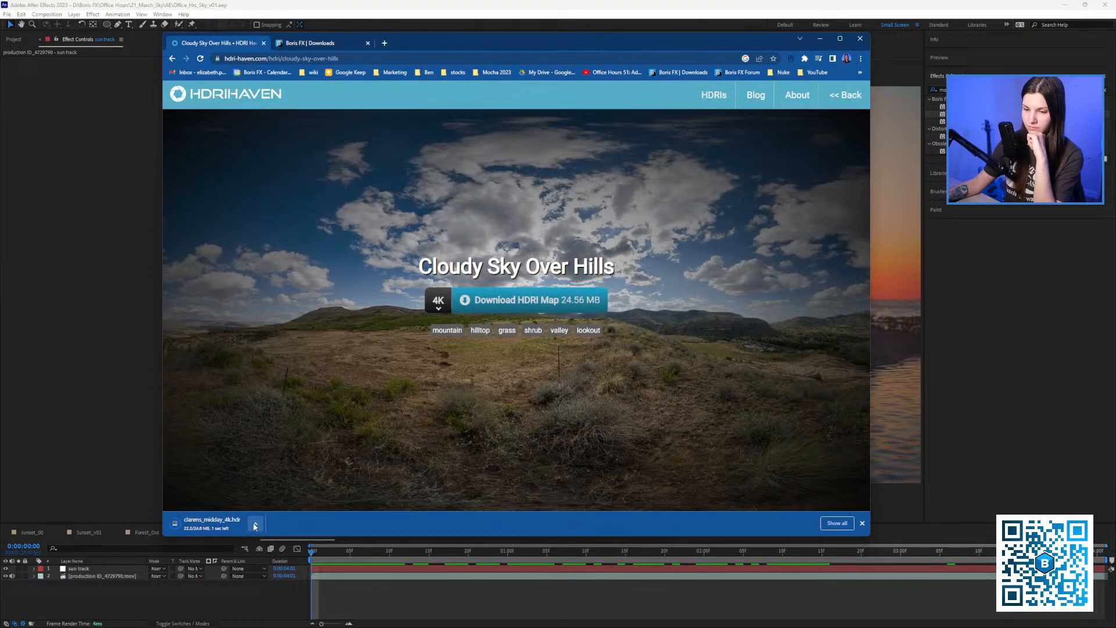
left_click(255, 525)
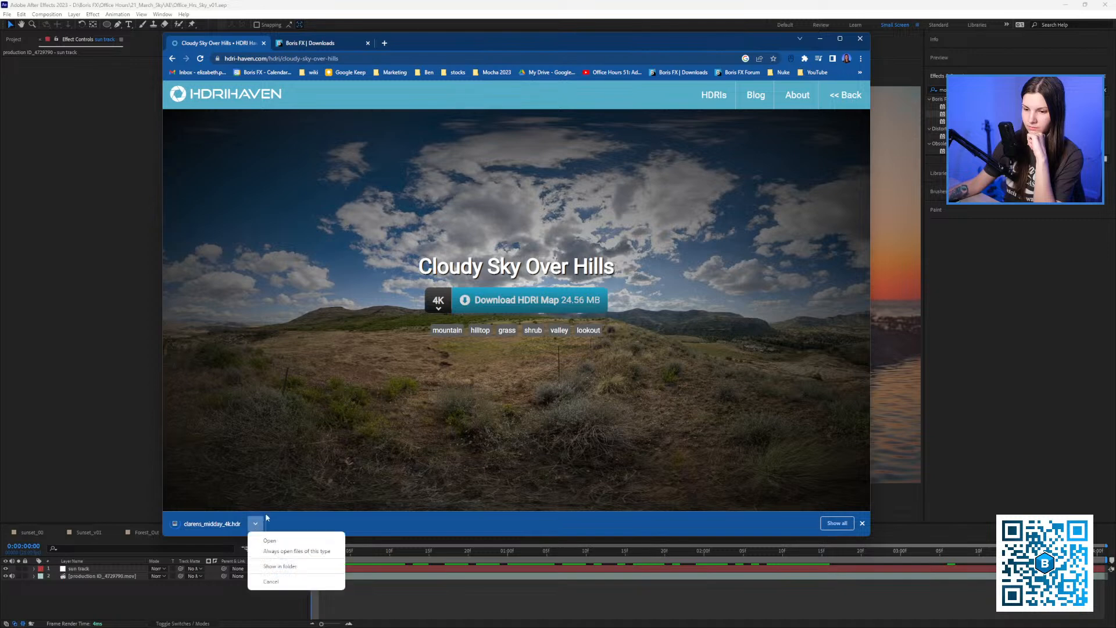
Drag clarens_midday_4k.hdr into the production ID_4729790 timeline, then return to the Outdoor HDRI listing.
left_click(273, 566)
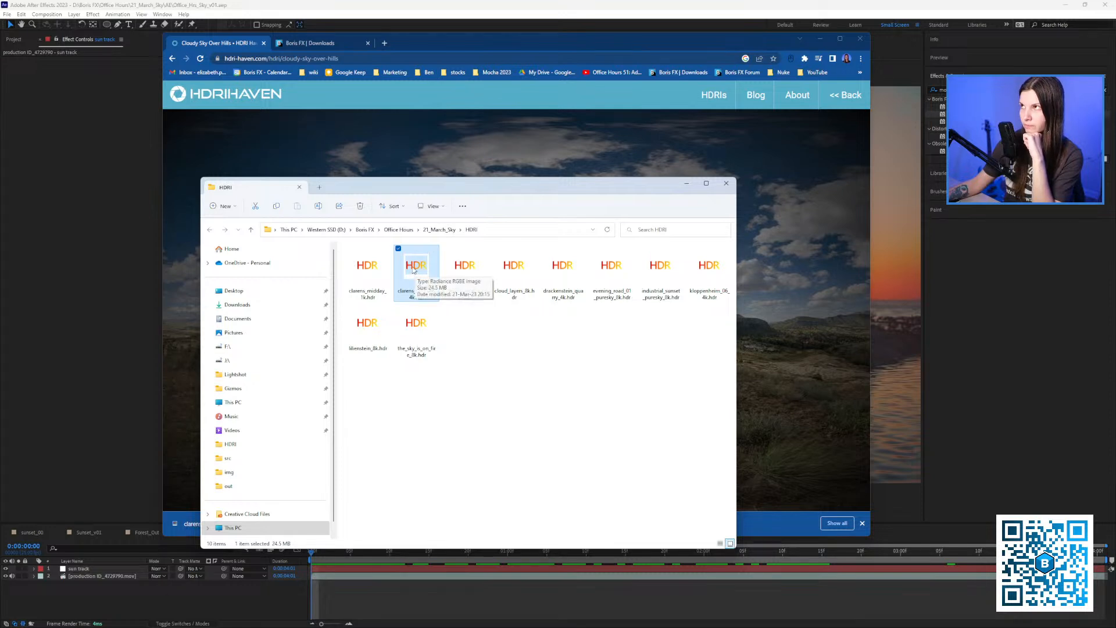
left_click_drag(413, 270, 184, 603)
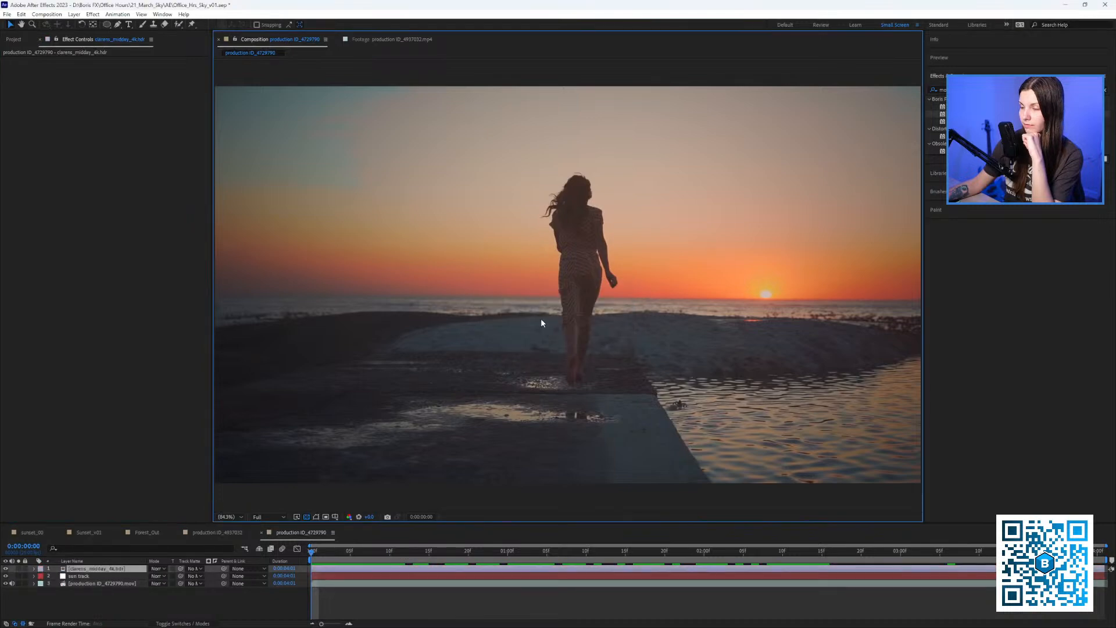
scroll(533, 329, "down", 2)
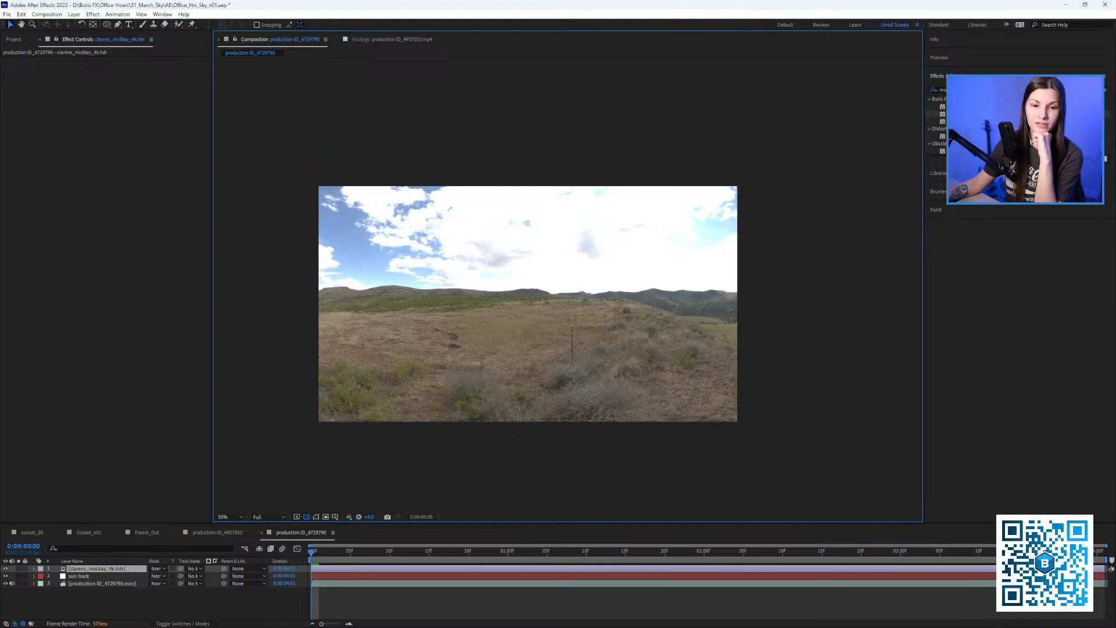
key("alt+Tab")
left_click(173, 61)
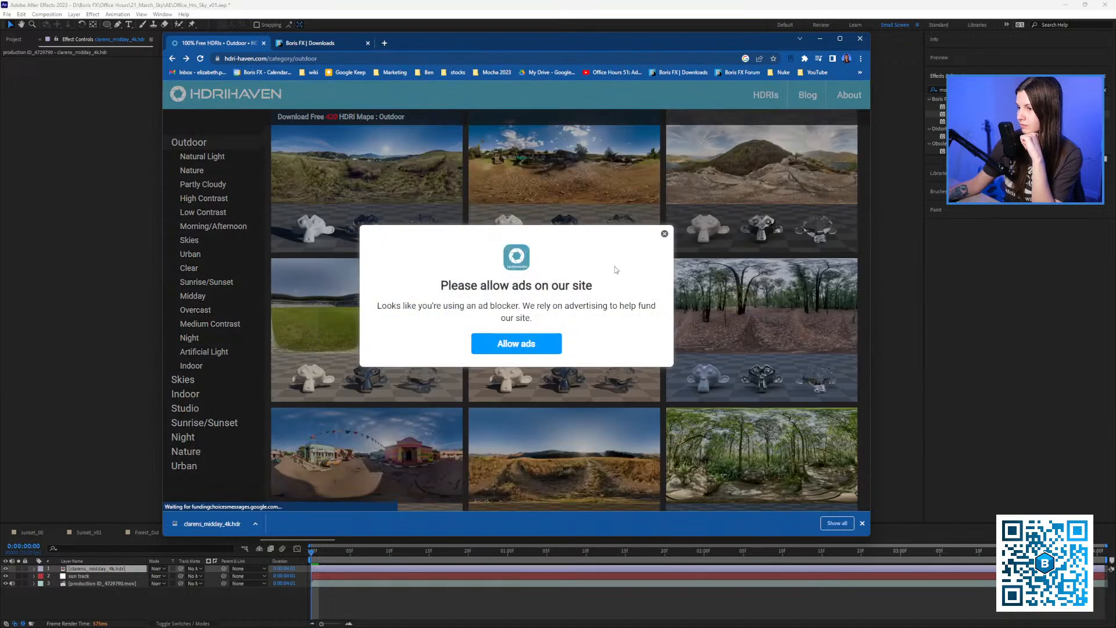
Close the ad-blocker notice, then move the After Effects playhead to 0:00:00:08.
left_click(665, 234)
scroll(386, 399, "down", 5)
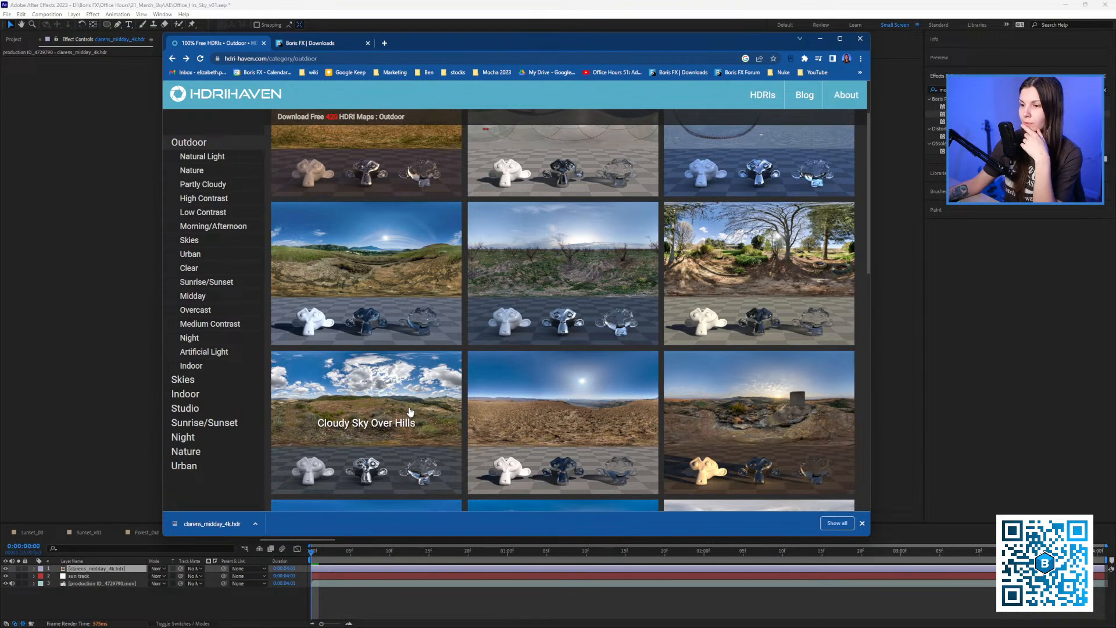
left_click(97, 377)
left_click_drag(396, 551, 375, 560)
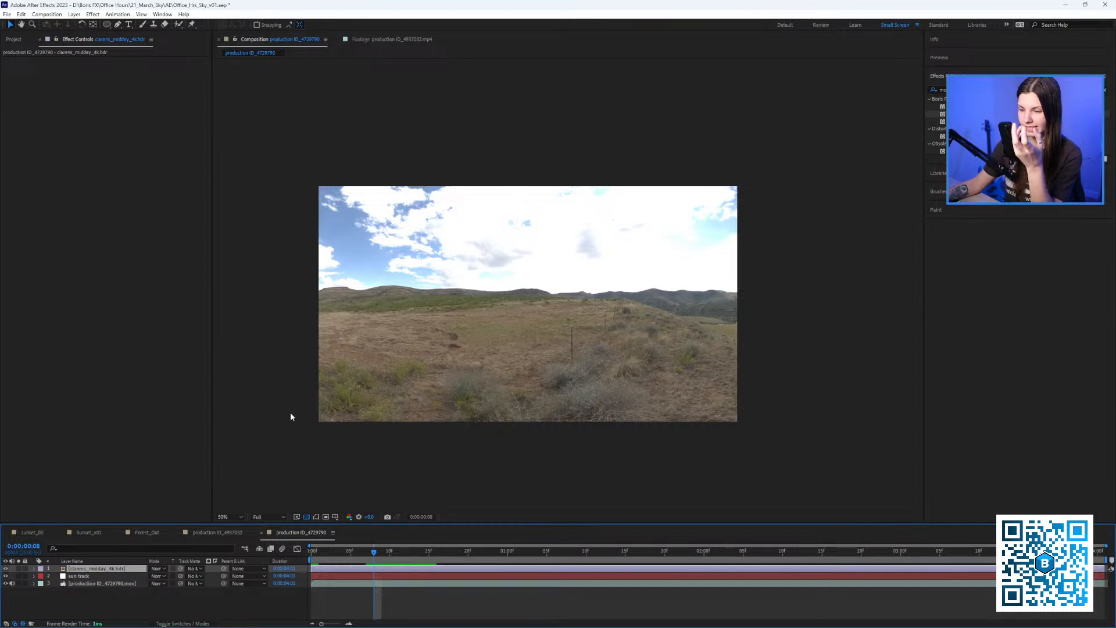
Show the Project panel, then minimize After Effects to launch Photoshop.
left_click(23, 42)
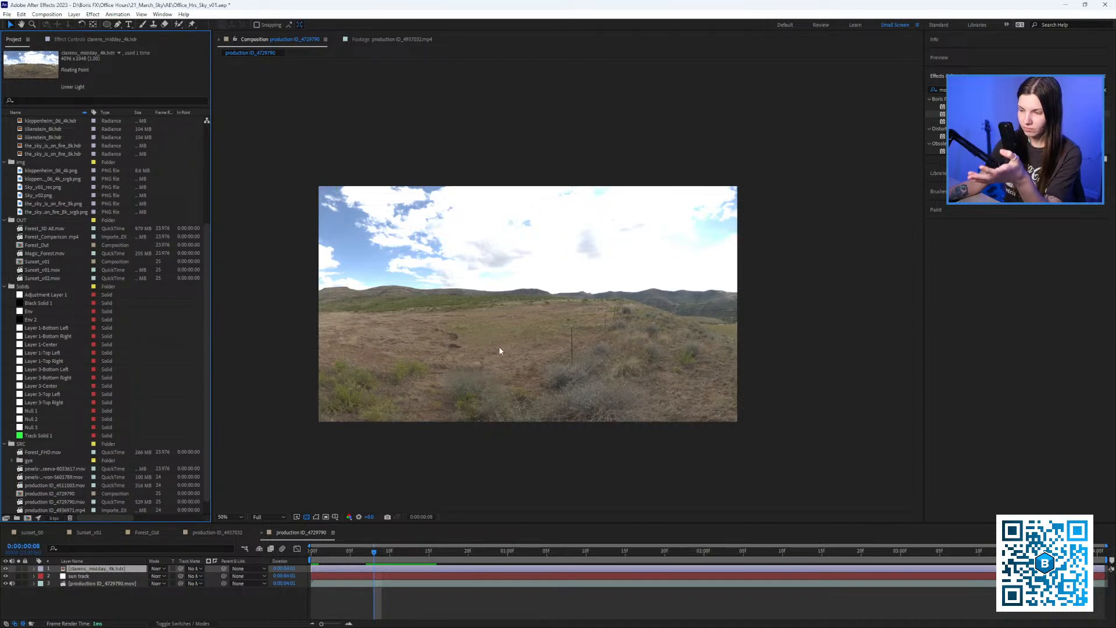
left_click(1065, 4)
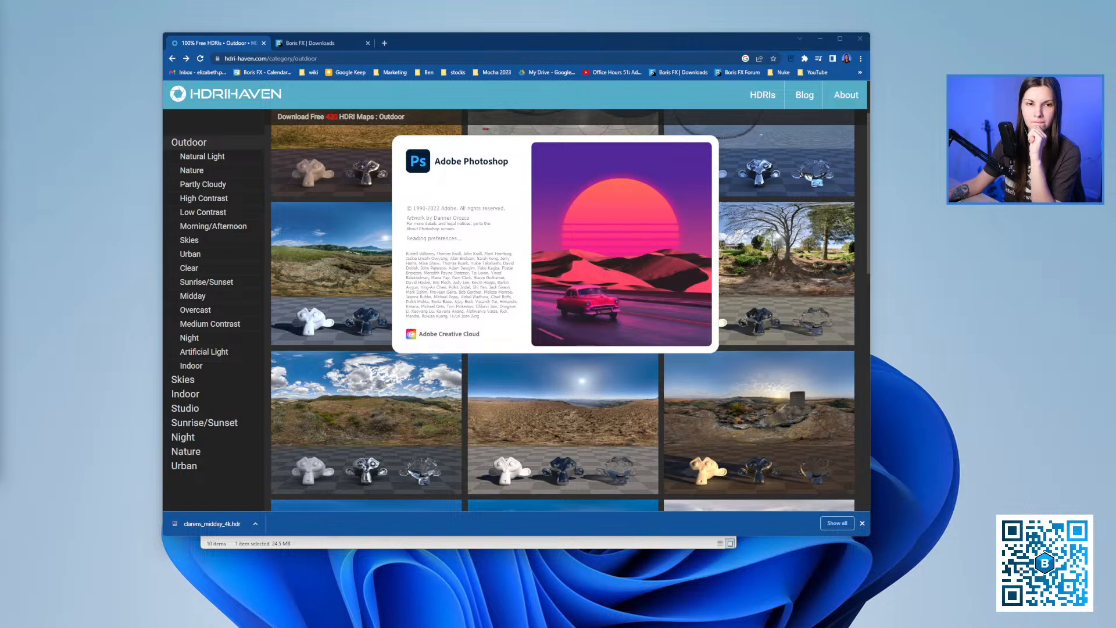
Minimize Chrome and position the HDRI folder window over Photoshop.
left_click(632, 33)
left_click(819, 38)
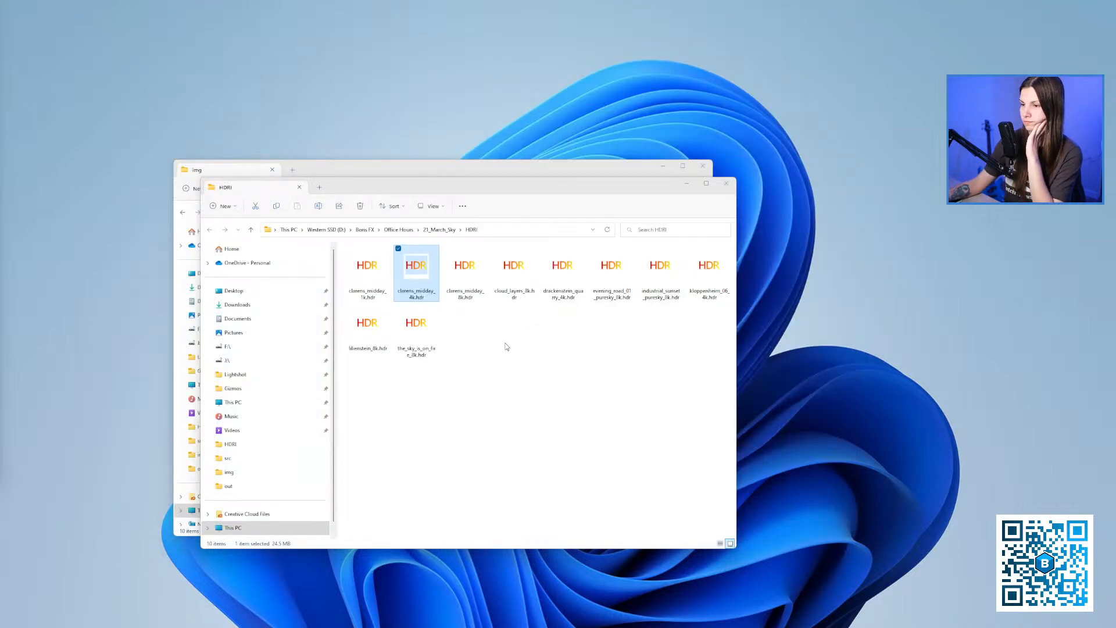
left_click_drag(539, 183, 472, 161)
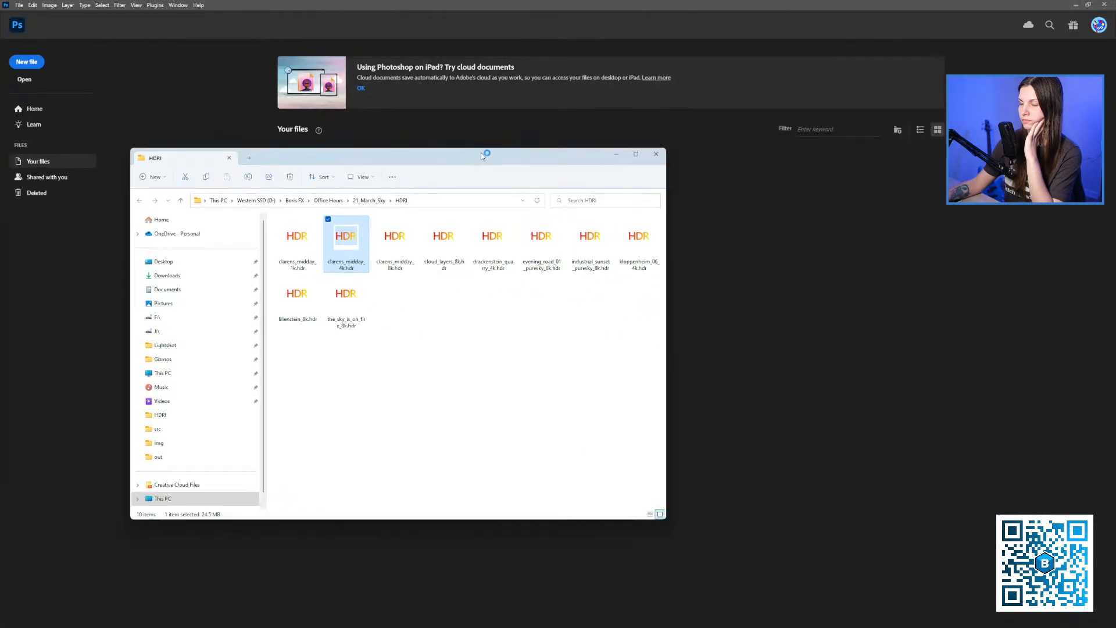
left_click(484, 395)
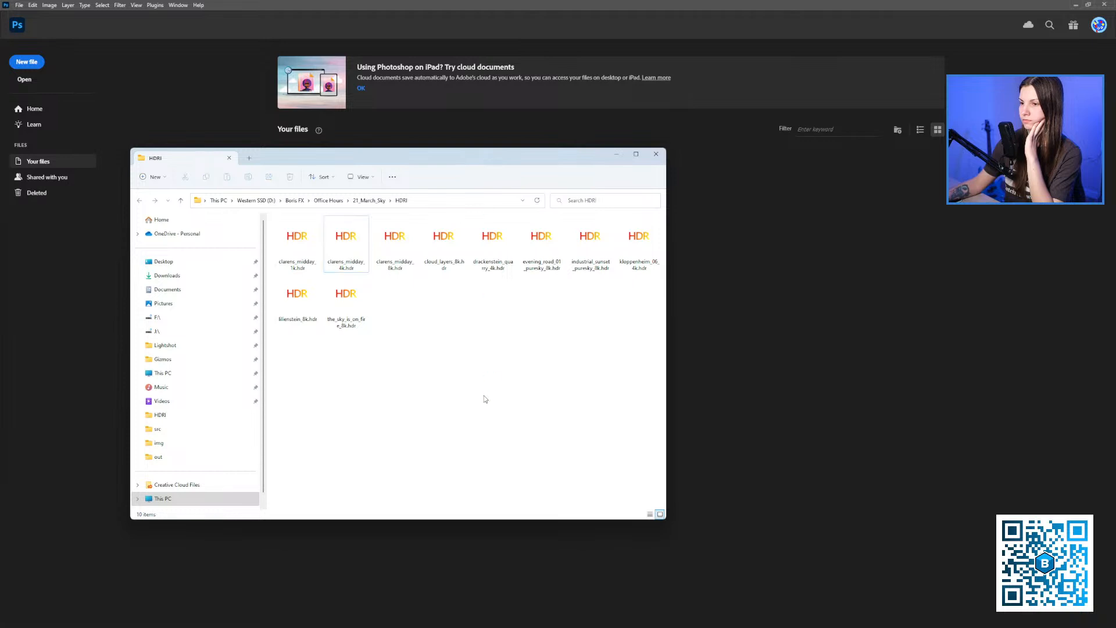
left_click_drag(549, 160, 501, 207)
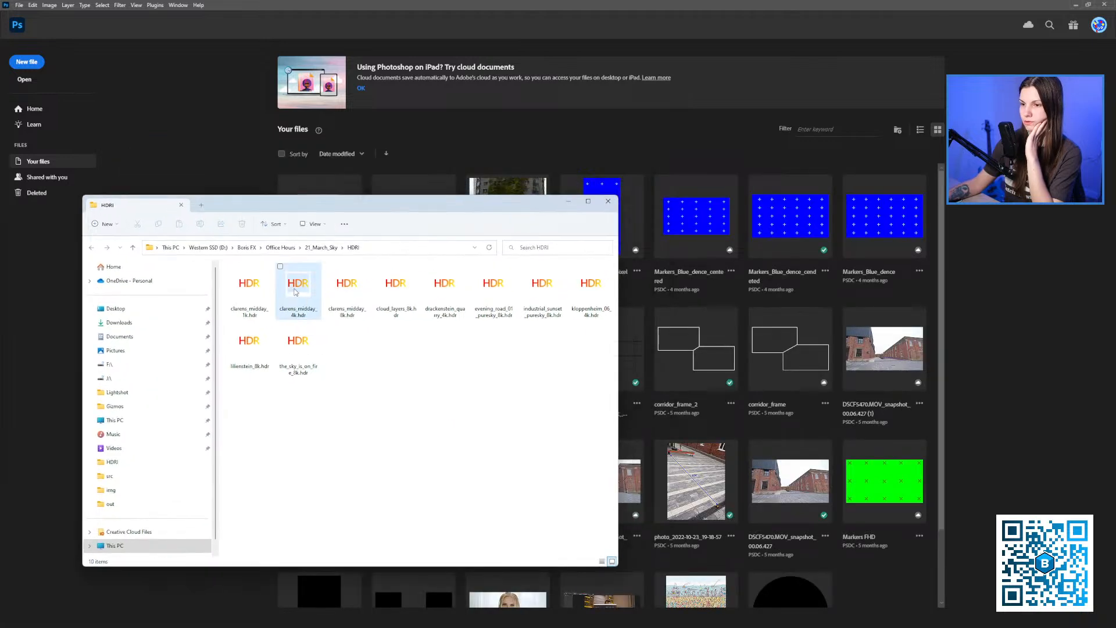
Drop clarens_midday_4k.hdr onto Photoshop and dismiss the local server error.
left_click_drag(296, 292, 750, 288)
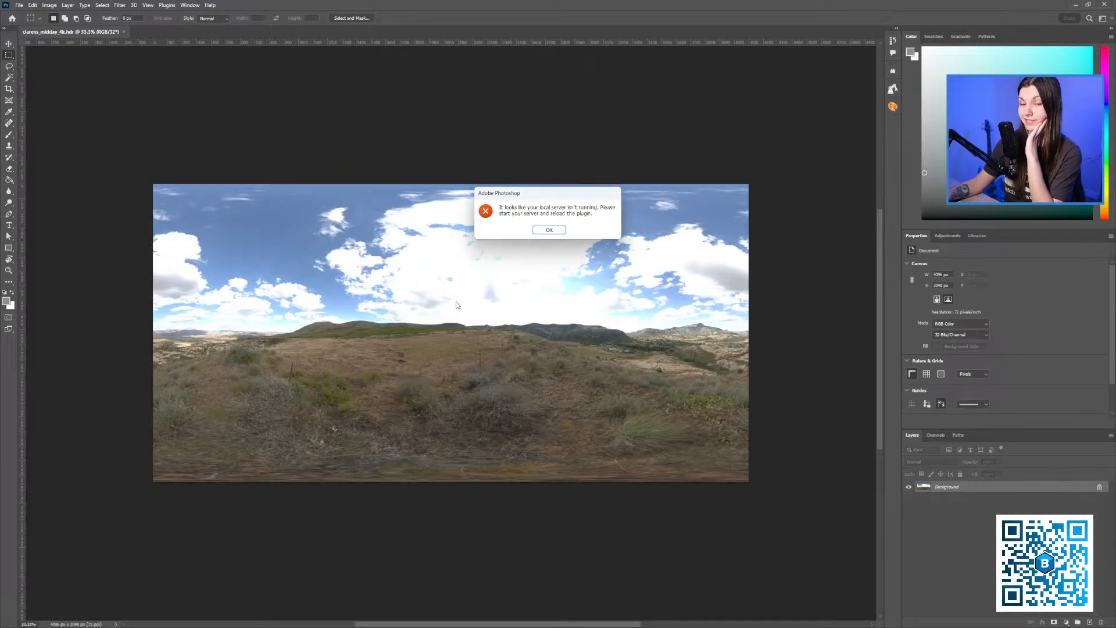
left_click(550, 231)
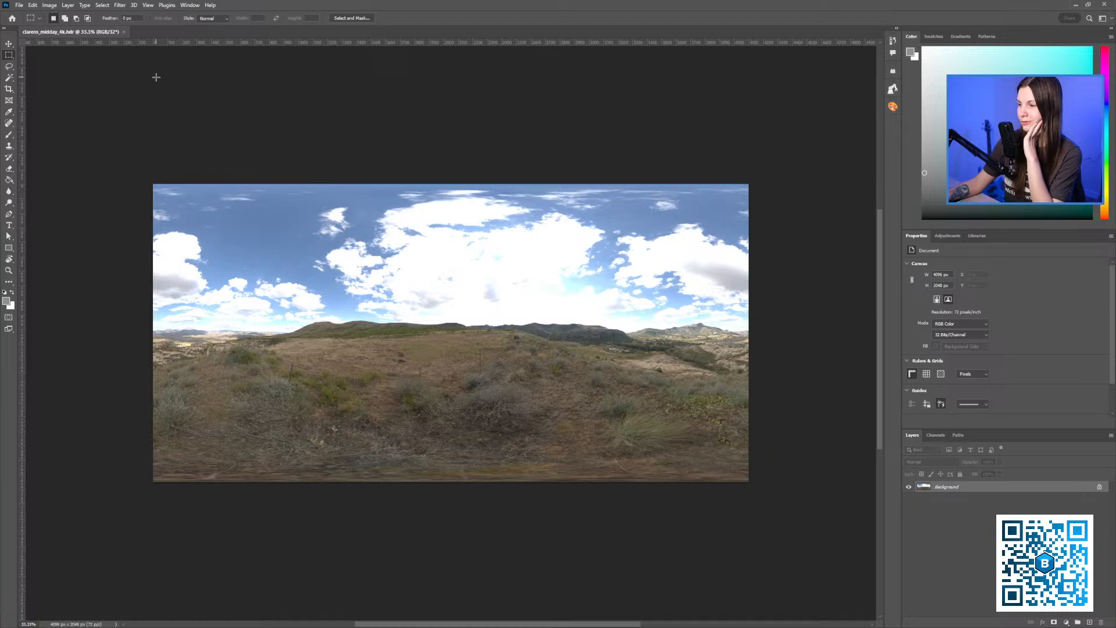
left_click(121, 5)
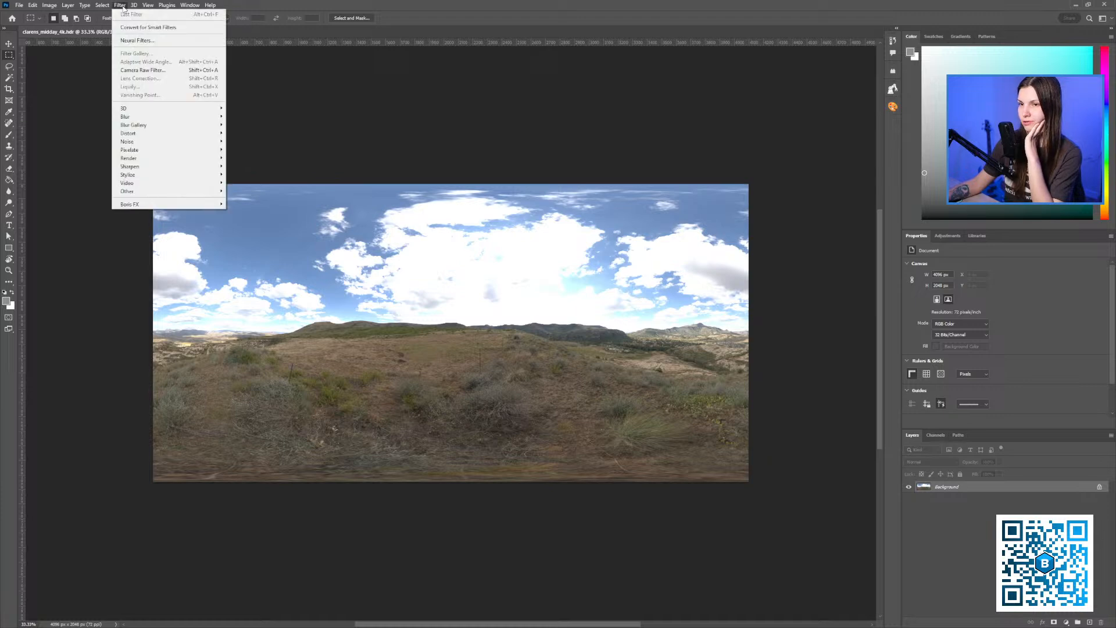
Apply Camera Raw Filter: Exposure -1.95, Contrast +39, Whites +32, Highlights -65, Vibrance +36.
left_click(144, 70)
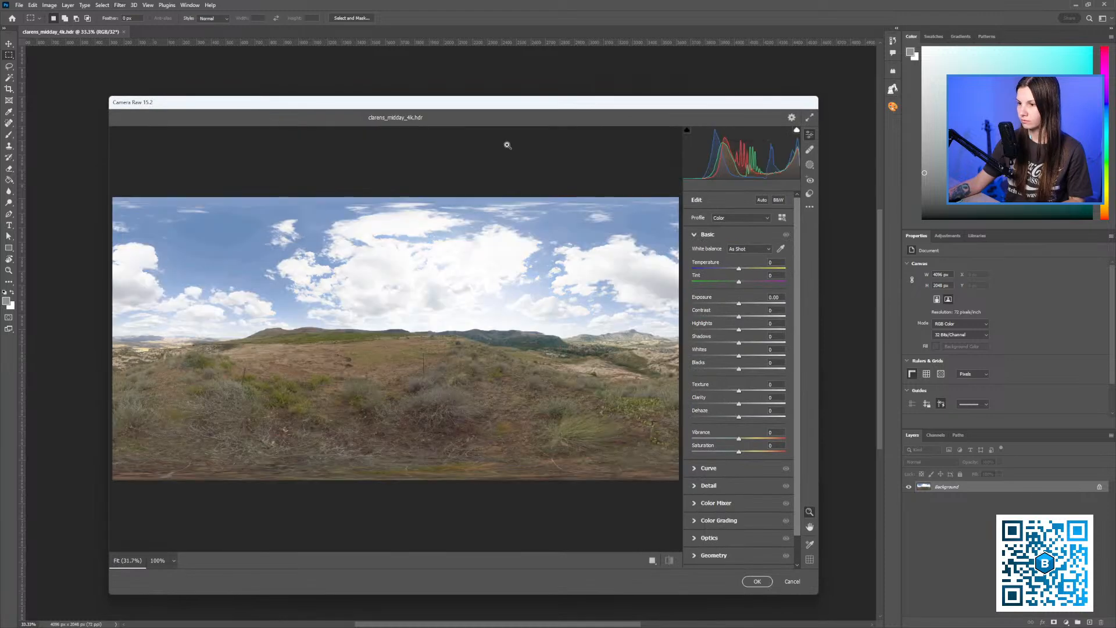
left_click_drag(490, 101, 510, 102)
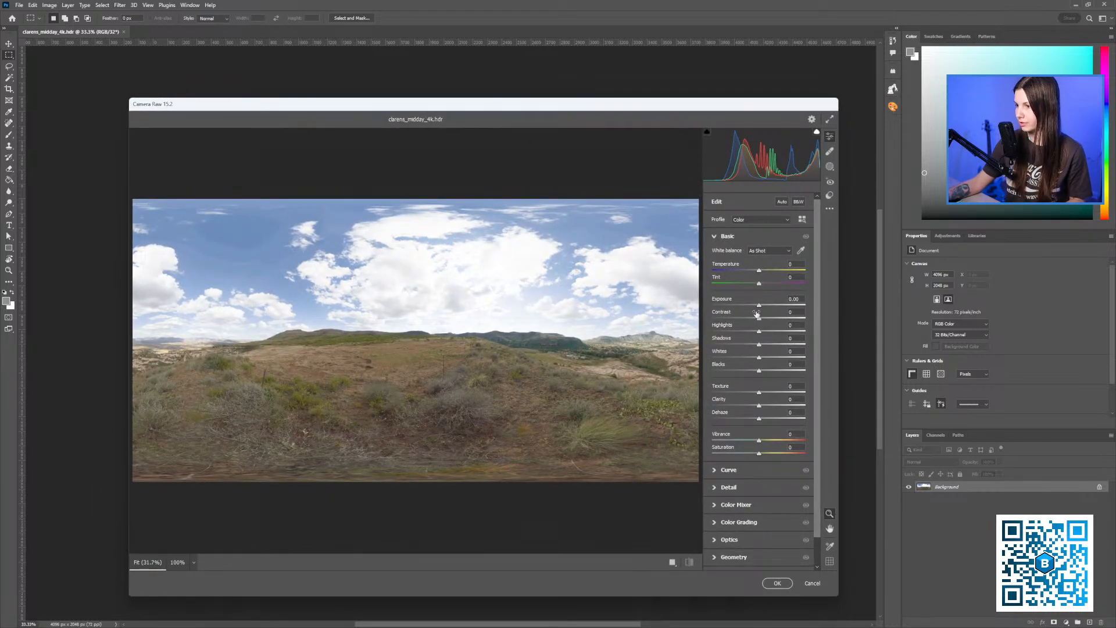
left_click_drag(760, 308, 751, 308)
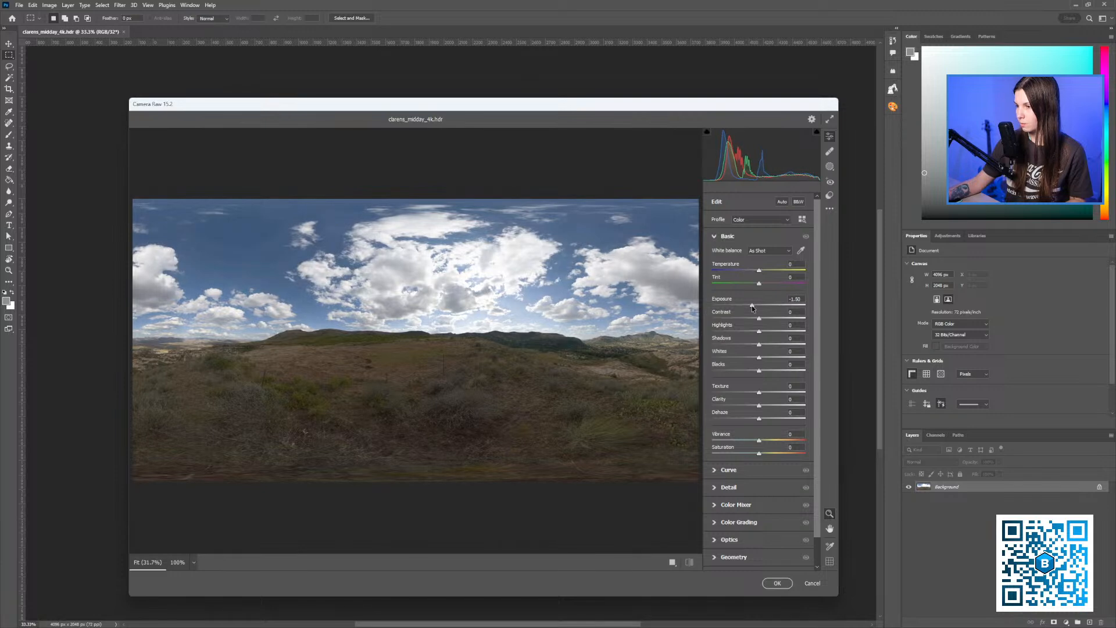
left_click_drag(588, 109, 590, 101)
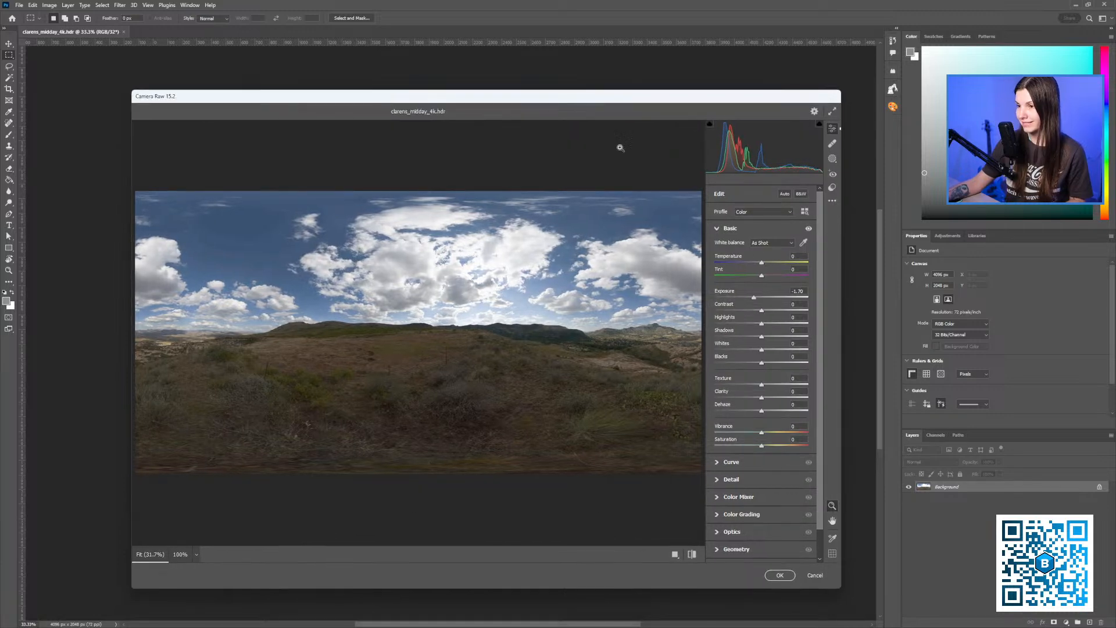
left_click_drag(761, 312, 742, 326)
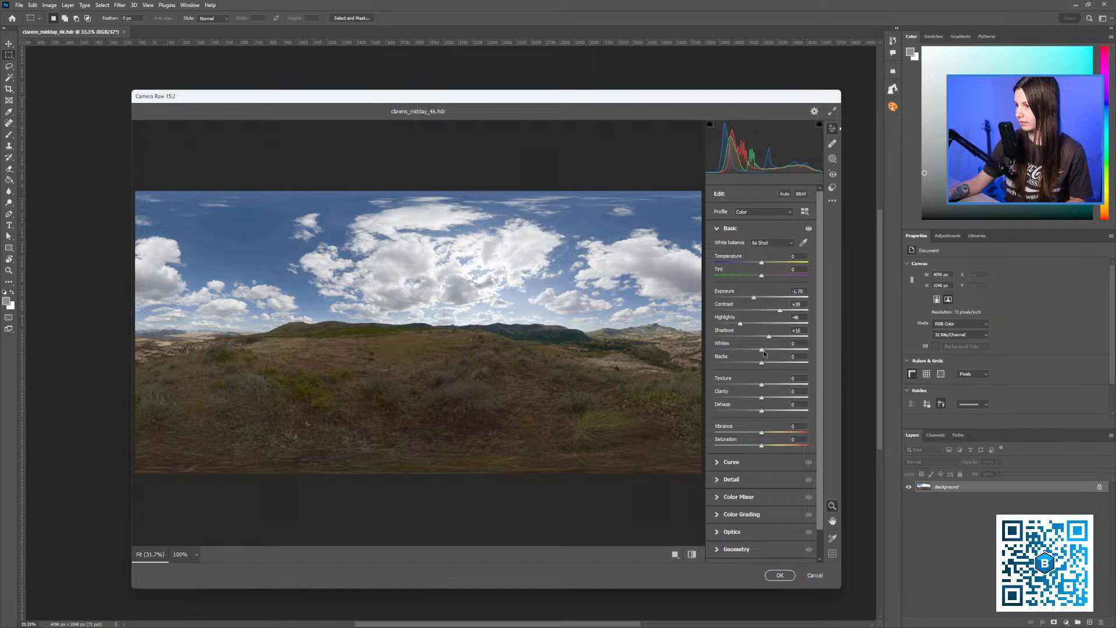
left_click_drag(770, 353, 785, 363)
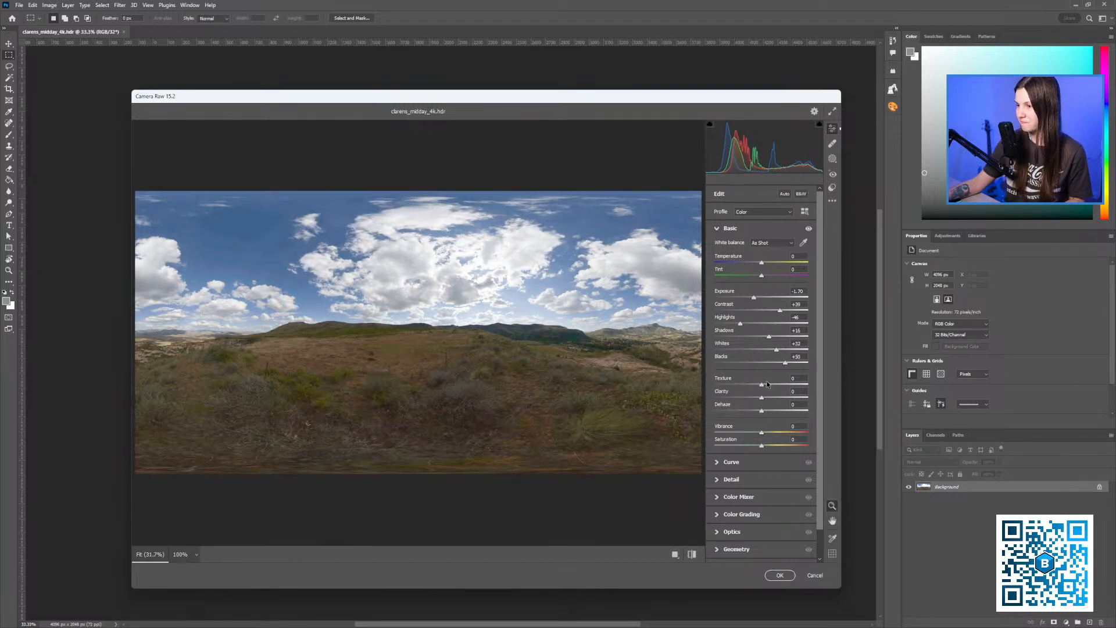
left_click_drag(763, 434, 779, 437)
left_click_drag(588, 97, 604, 82)
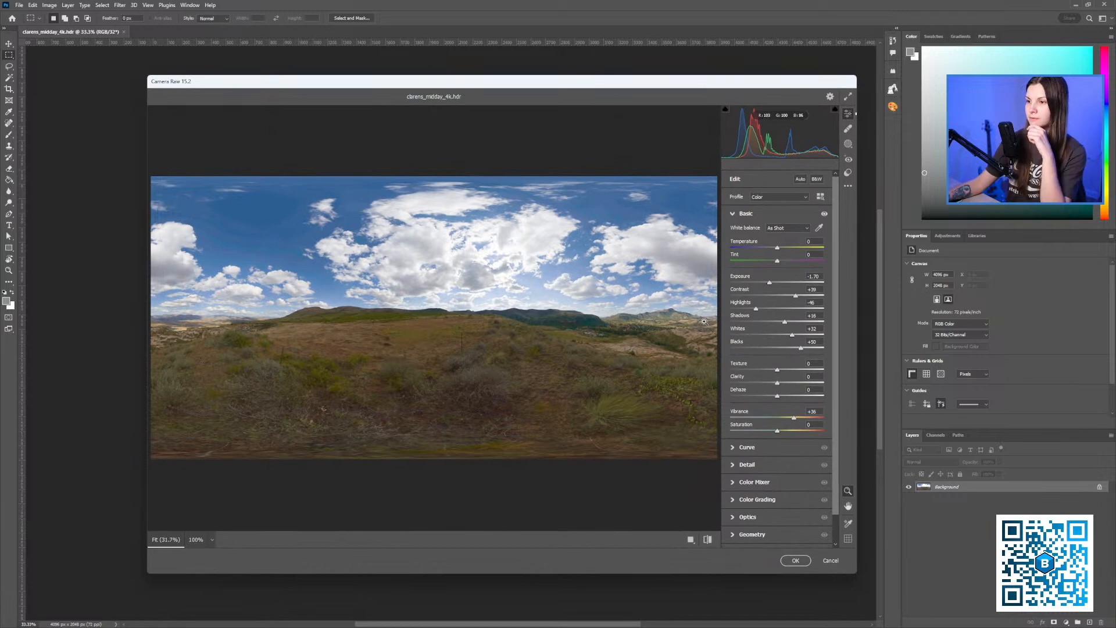
left_click_drag(757, 312, 784, 324)
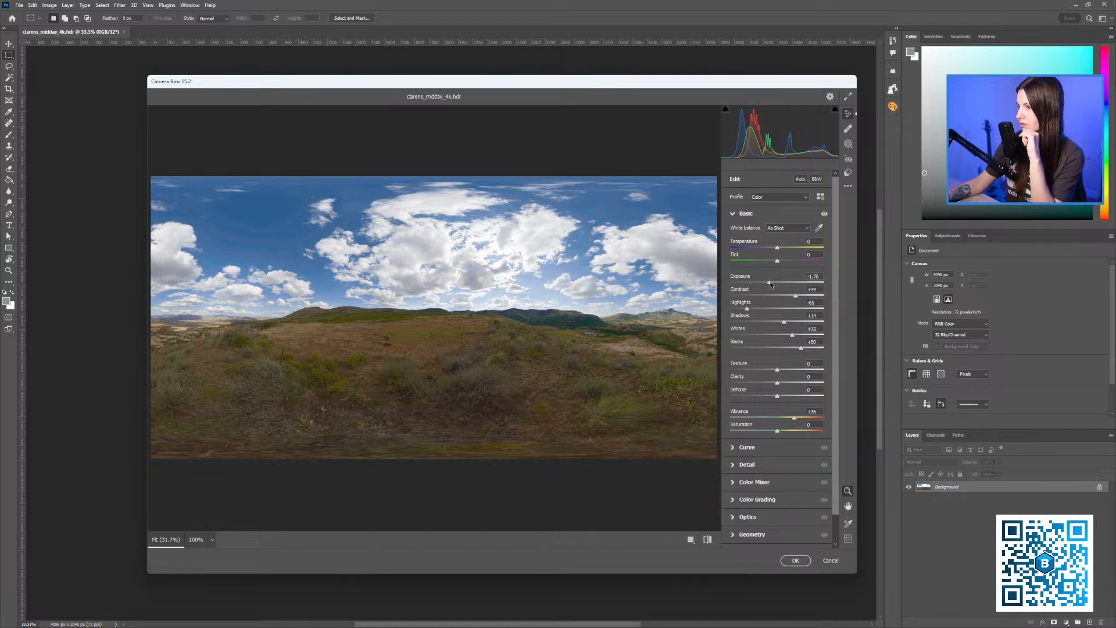
left_click_drag(771, 284, 798, 338)
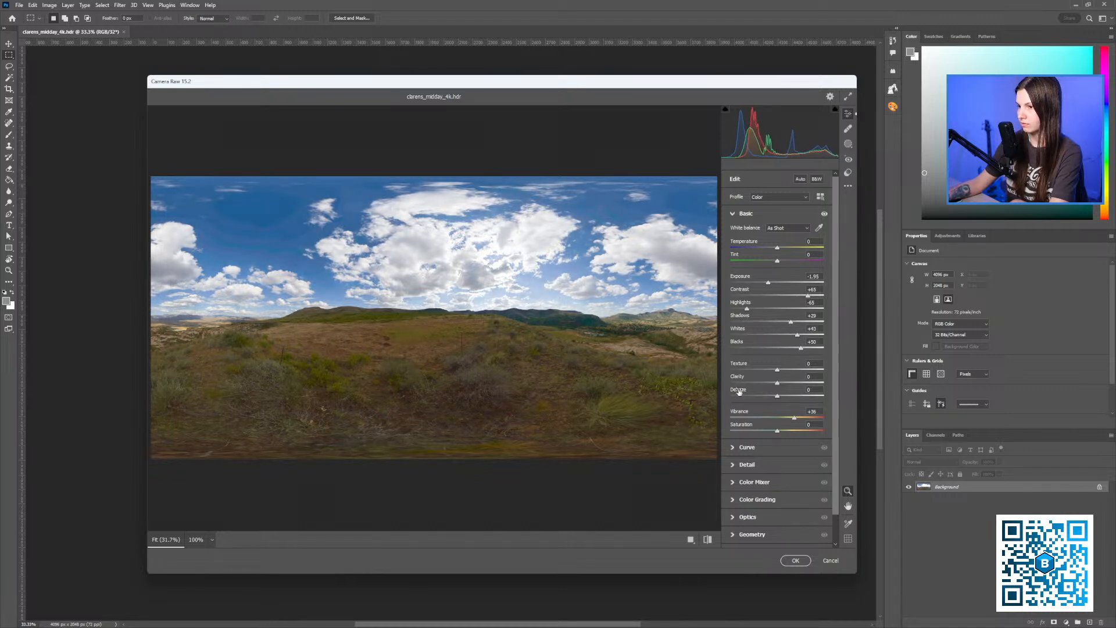
left_click(797, 561)
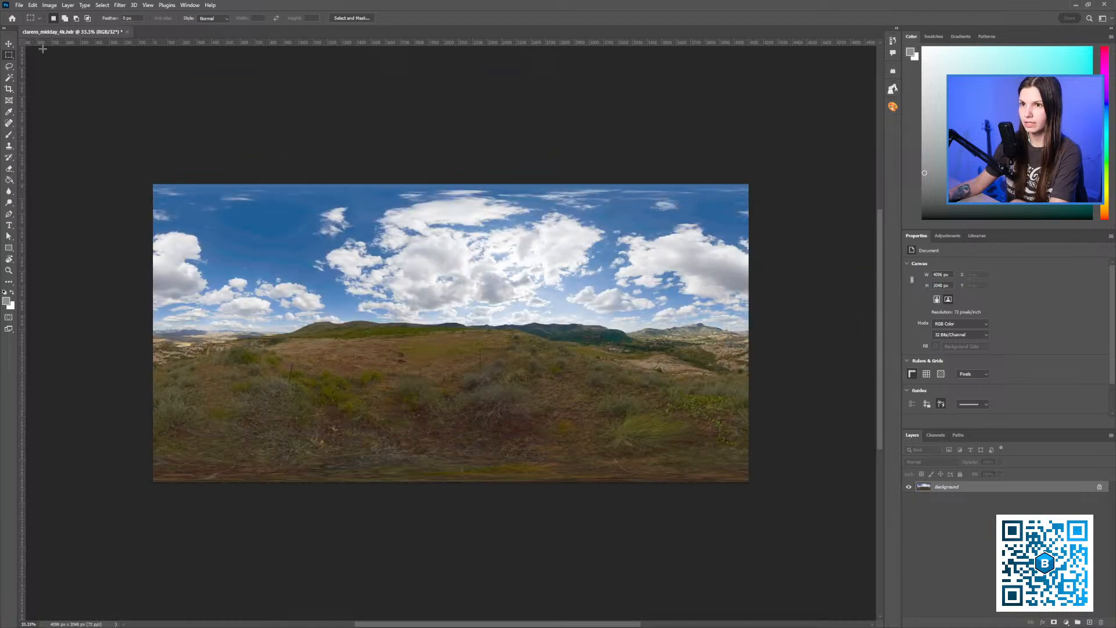
left_click(19, 5)
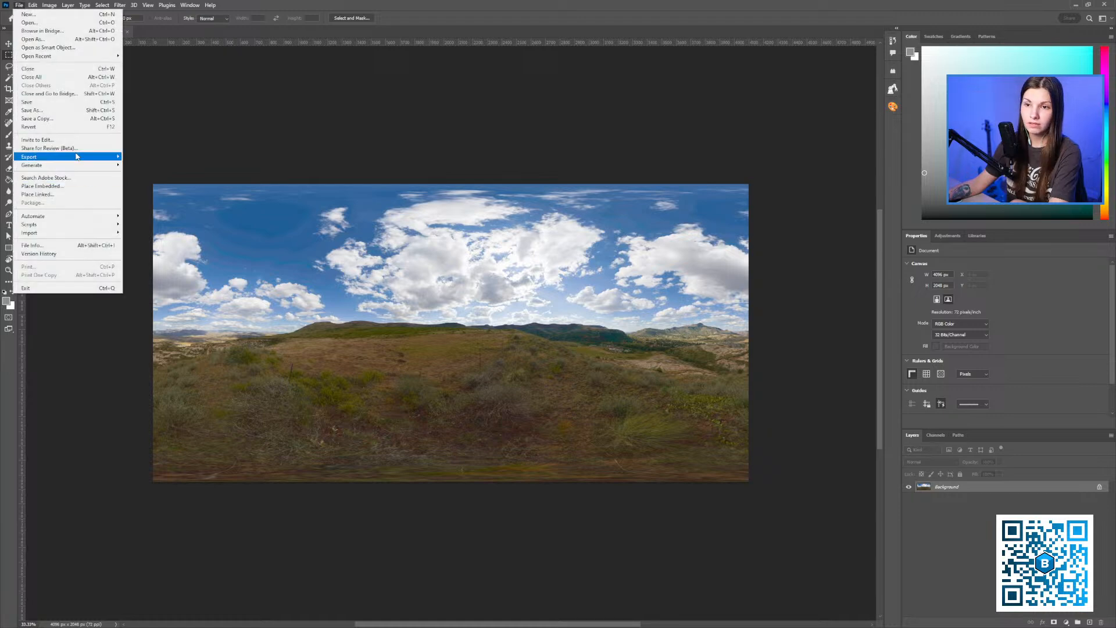
Export As a 4096×2048 PNG, clarens_midday_4k.png, into the img folder, then quit Photoshop.
mouse_move(81, 157)
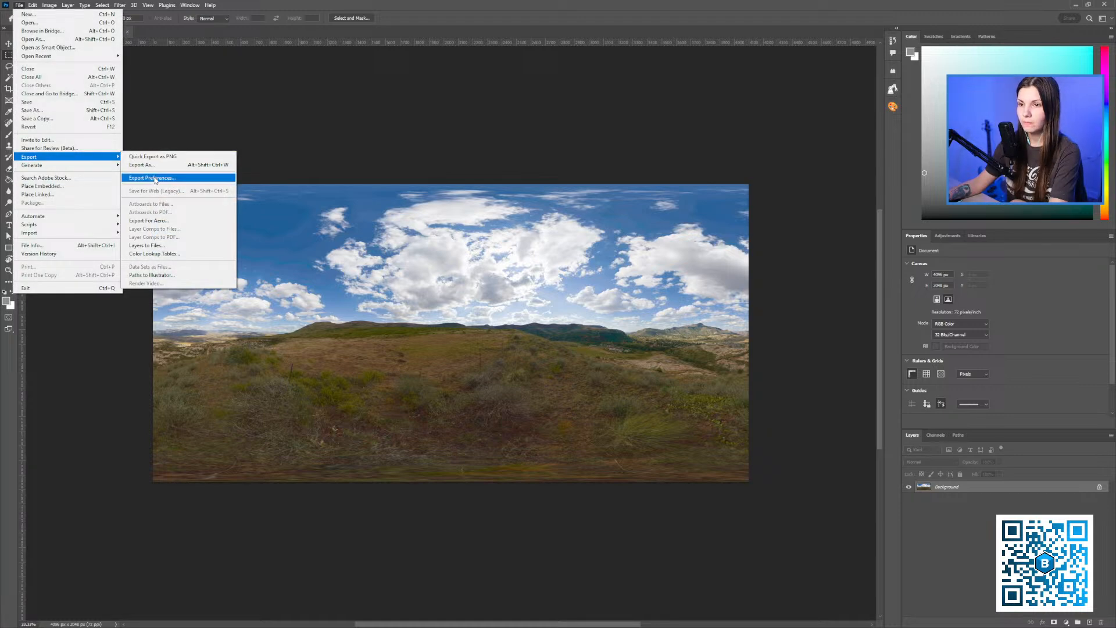
left_click(148, 164)
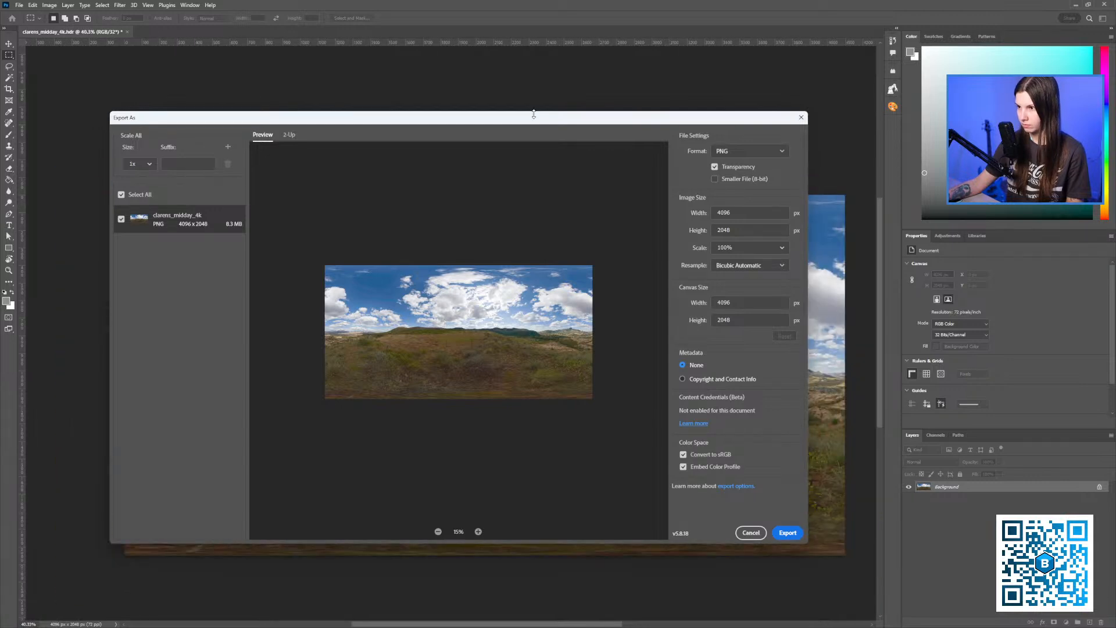
left_click(752, 146)
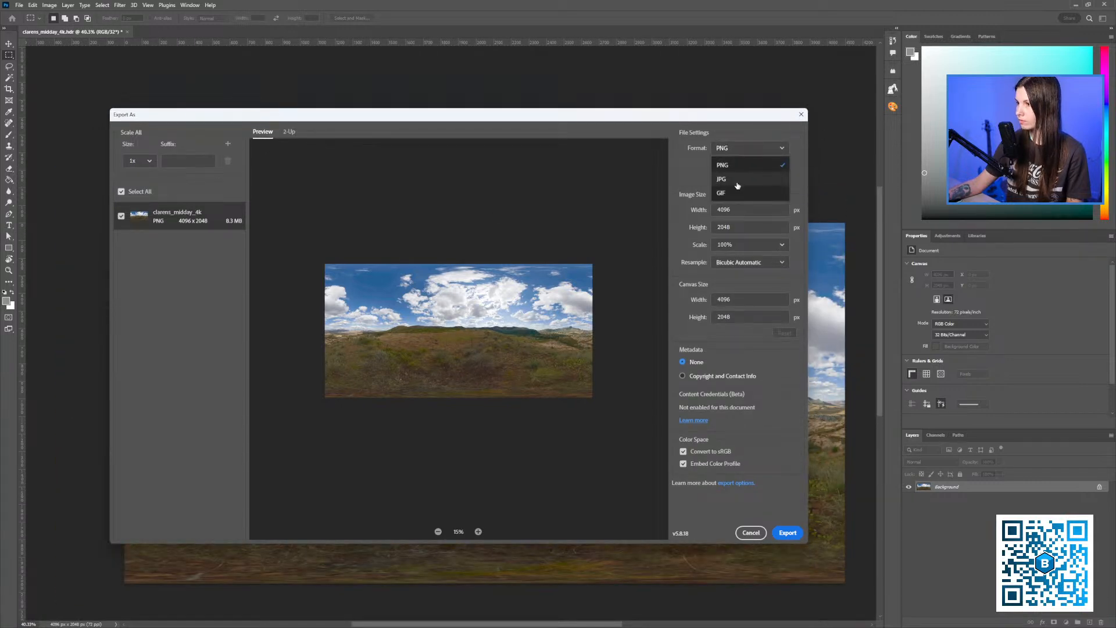
left_click(734, 165)
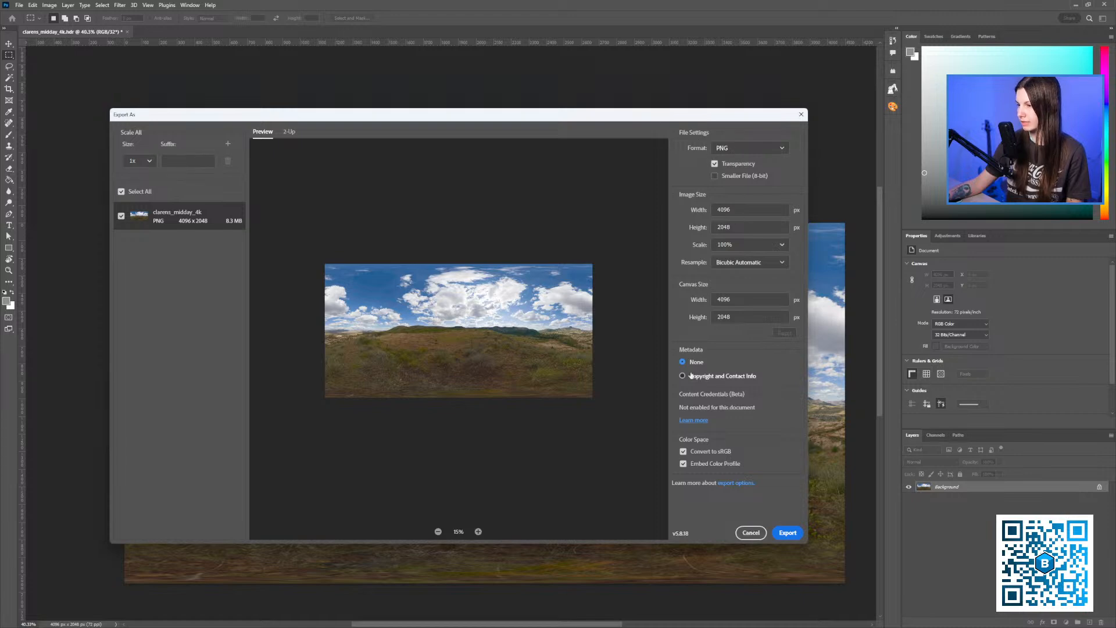
left_click(792, 539)
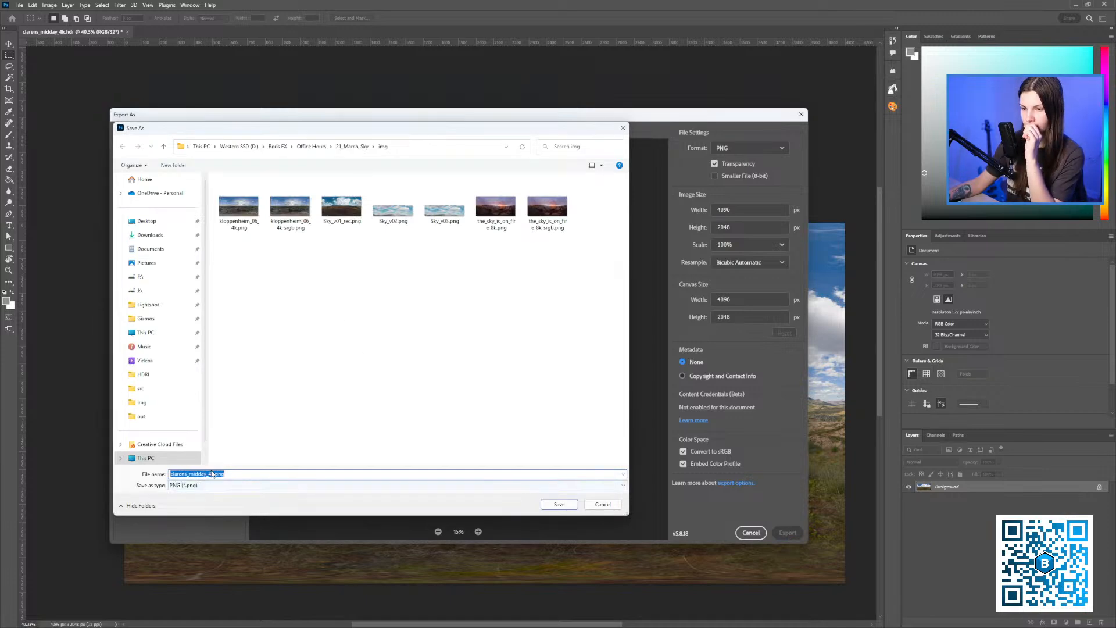
left_click(209, 486)
key("Return")
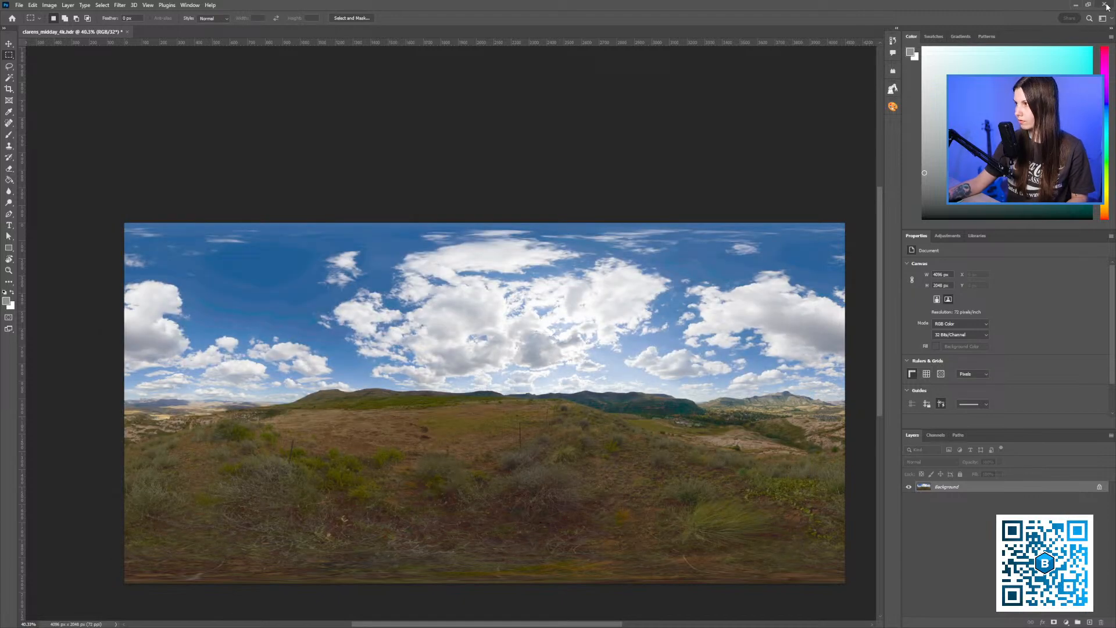
left_click(1106, 5)
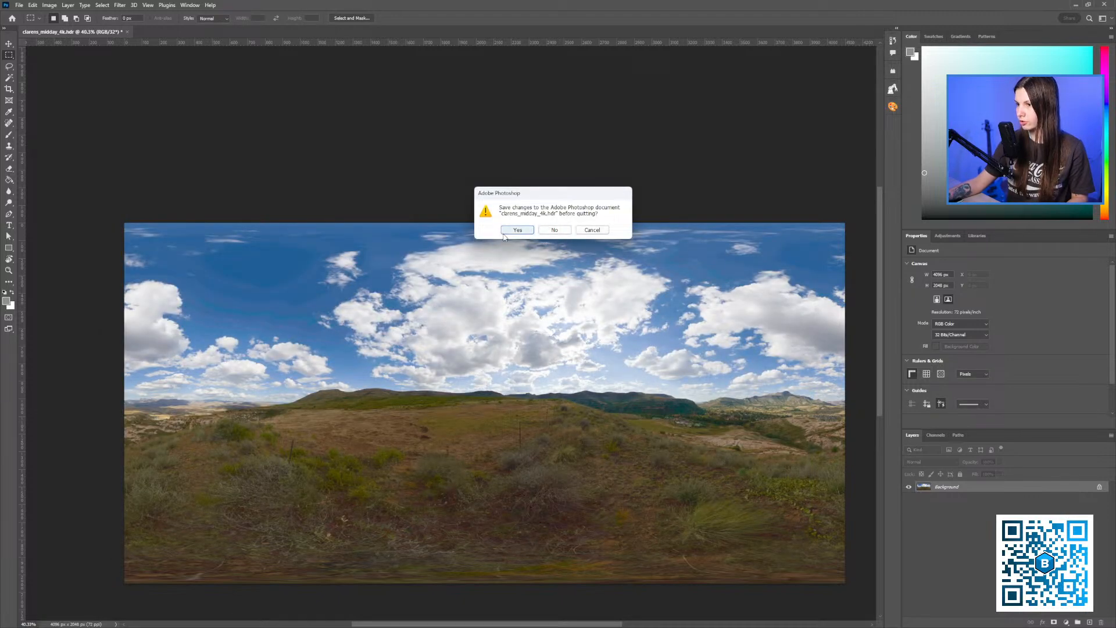
Quit Photoshop, saving the HDR document's changes, and return to After Effects.
left_click_drag(516, 195, 443, 263)
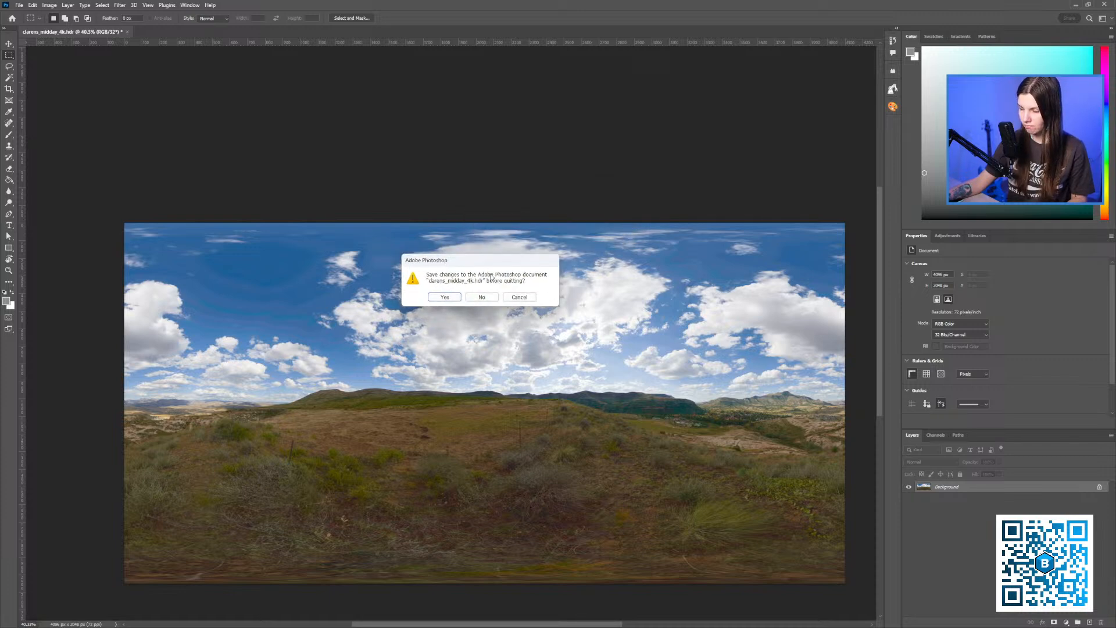
left_click(445, 297)
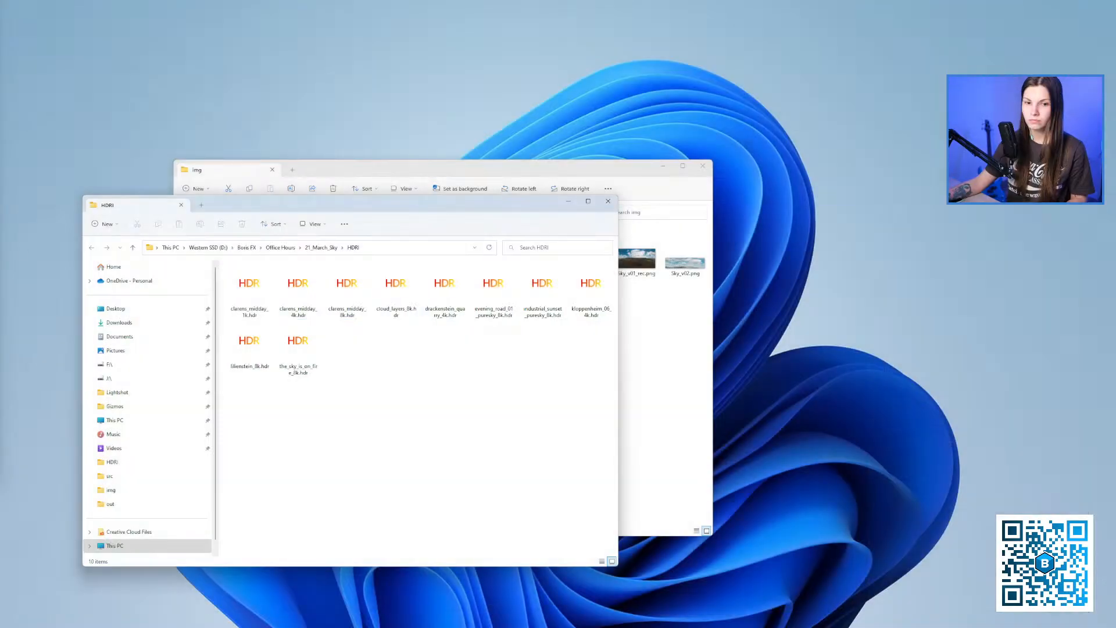
key("alt+Tab")
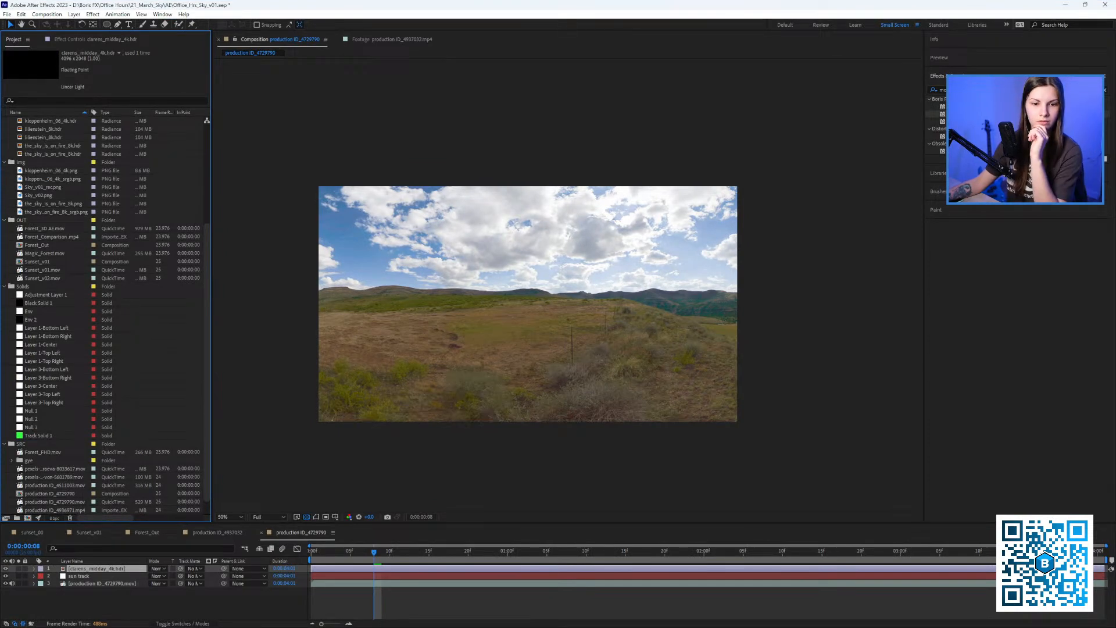
Import clarens_midday_4k.png into the composition and scale the layer to 40%.
key("alt+Tab")
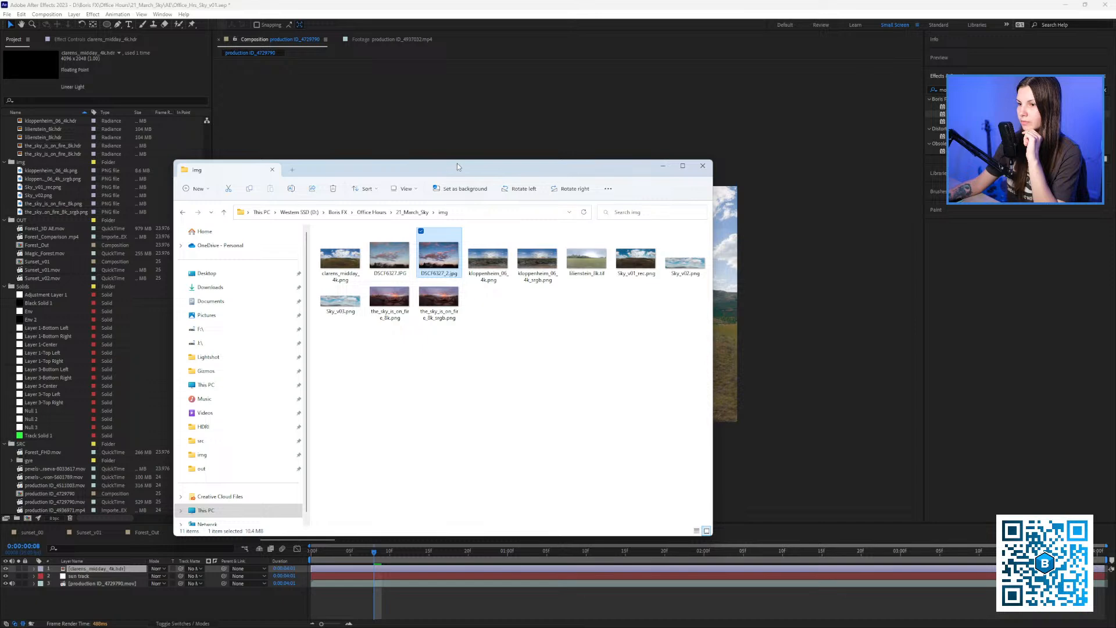
left_click_drag(458, 166, 438, 170)
left_click_drag(317, 266, 744, 306)
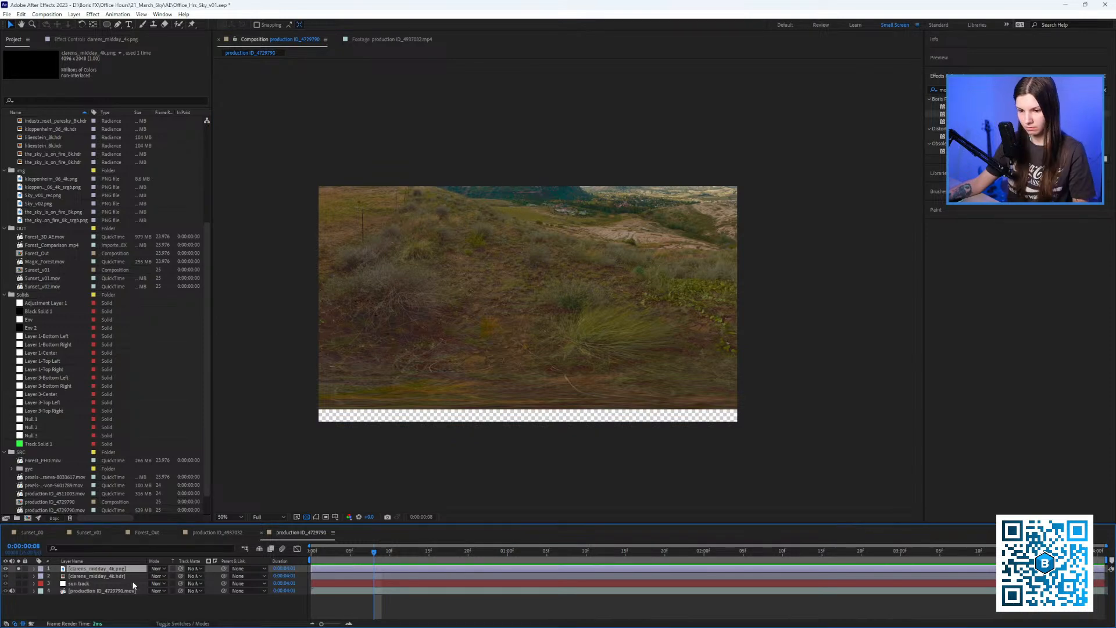
key("s")
left_click_drag(160, 577, 652, 371)
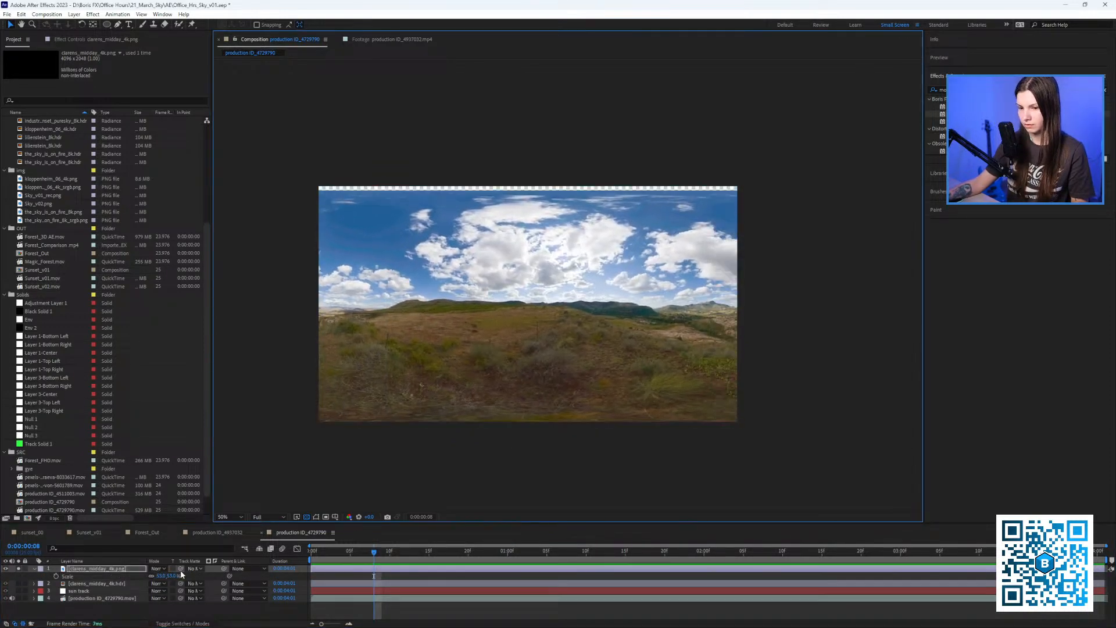
key("p")
key("s")
left_click_drag(162, 577, 160, 576)
left_click_drag(446, 368, 455, 365)
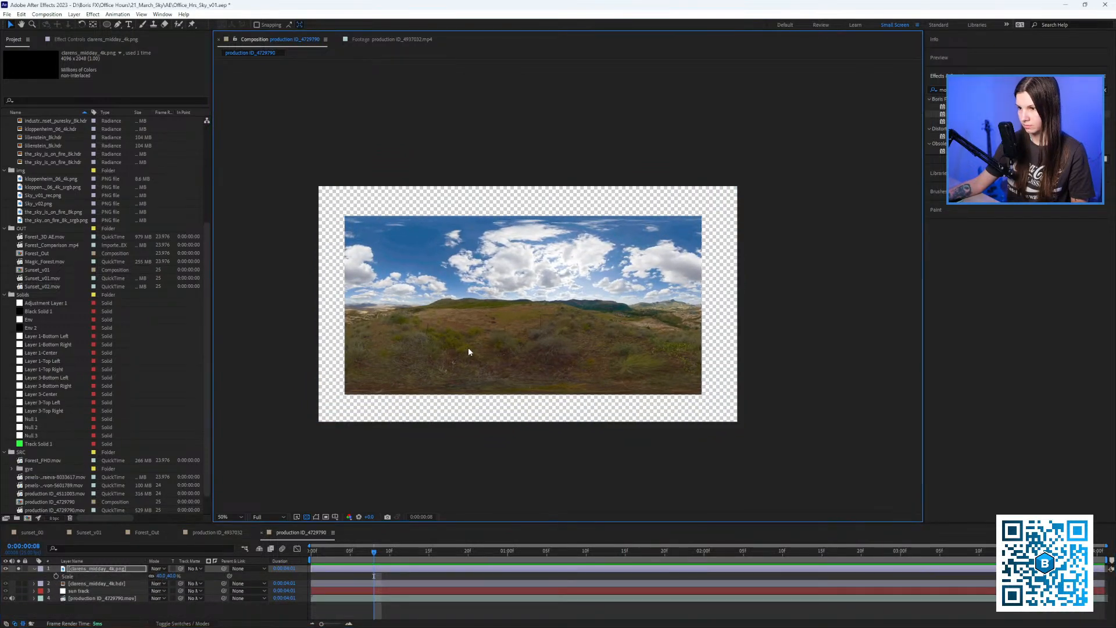
left_click(34, 569)
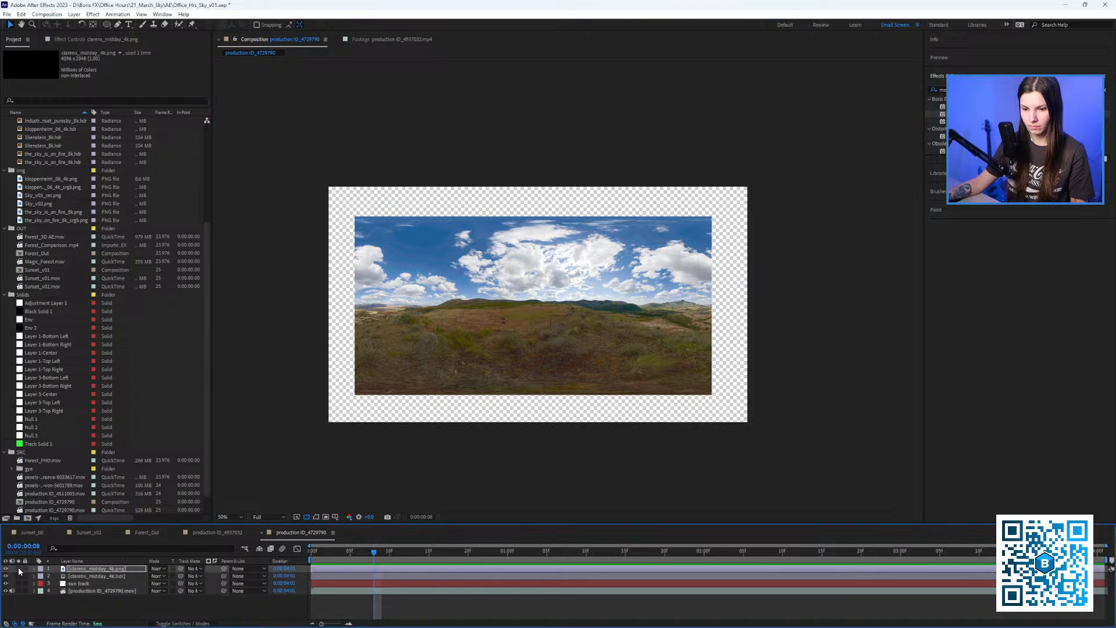
Compare against the old sky, then delete the clarens_midday_4k.hdr layer and return to the start.
left_click(6, 569)
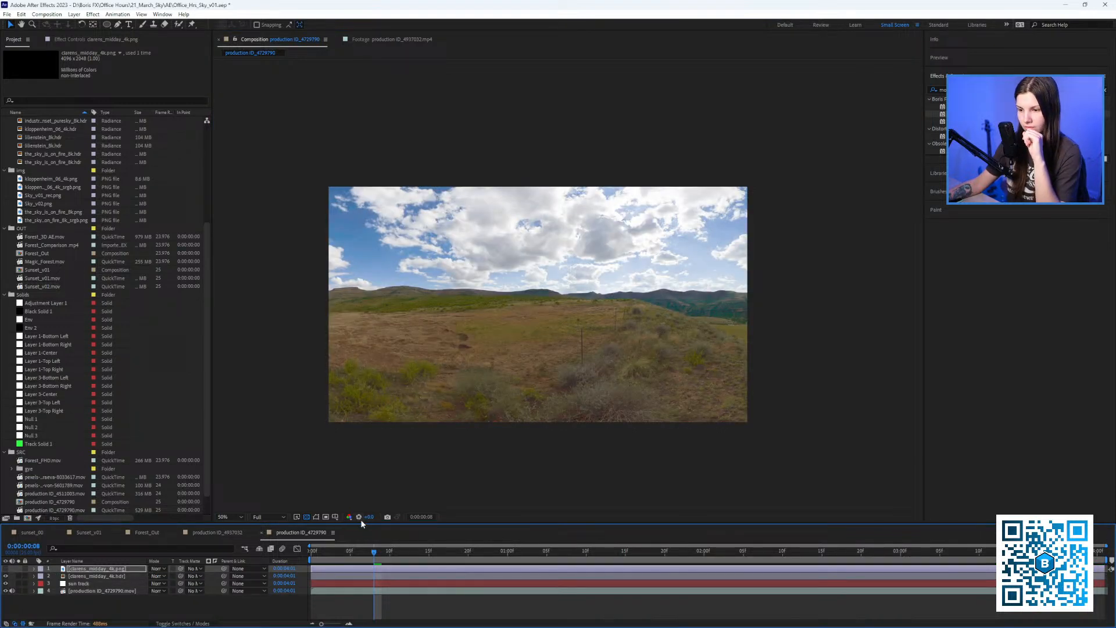
left_click_drag(369, 517, 362, 517)
left_click(93, 576)
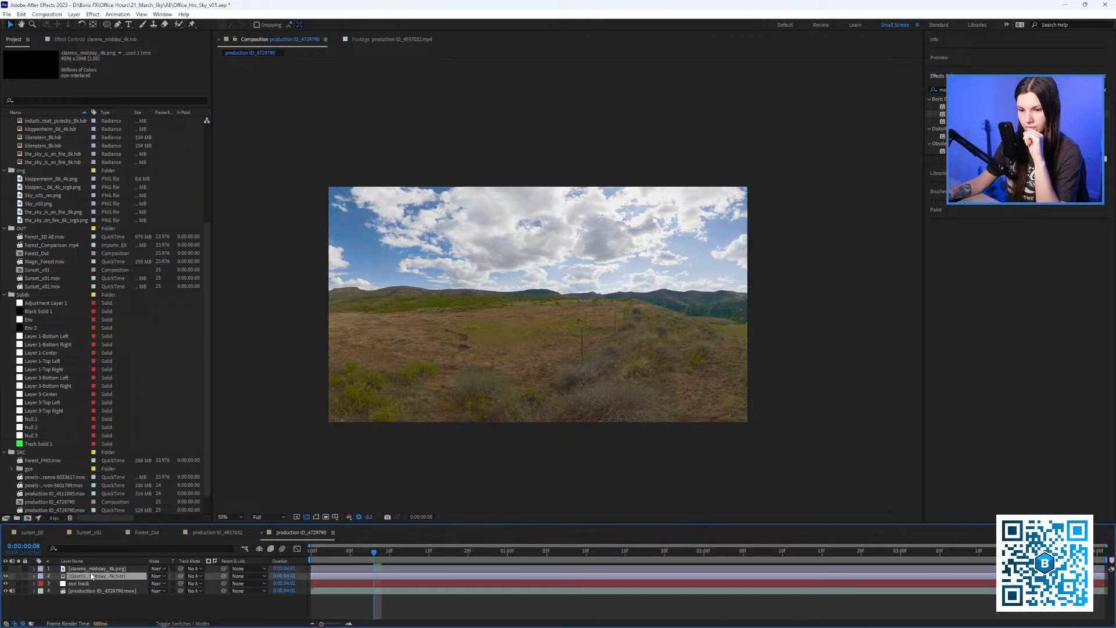
left_click(87, 39)
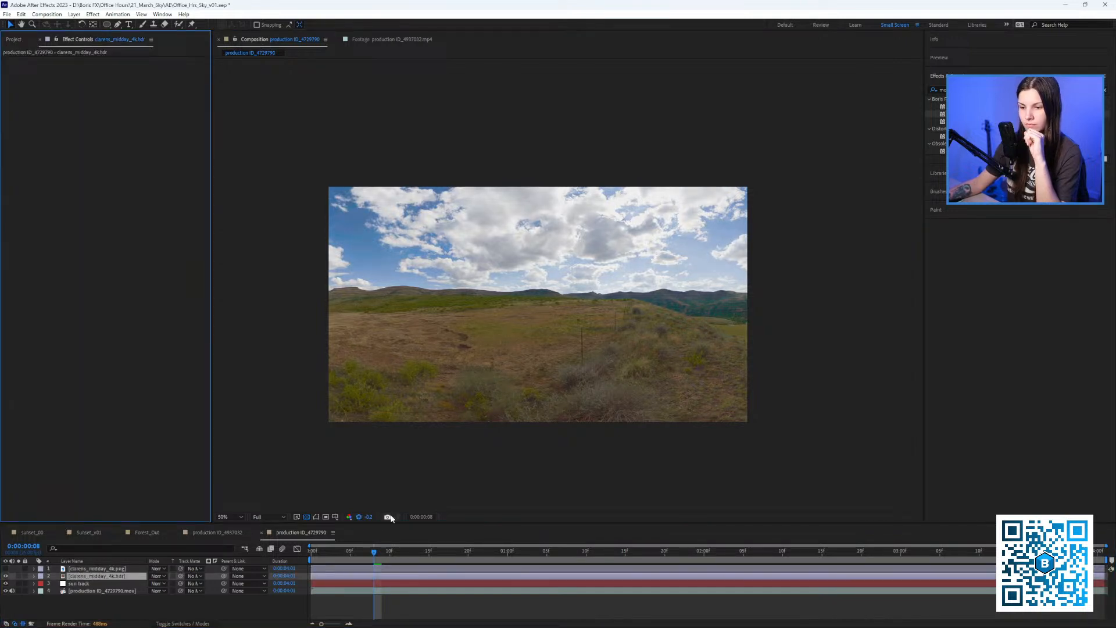
left_click_drag(368, 517, 369, 516)
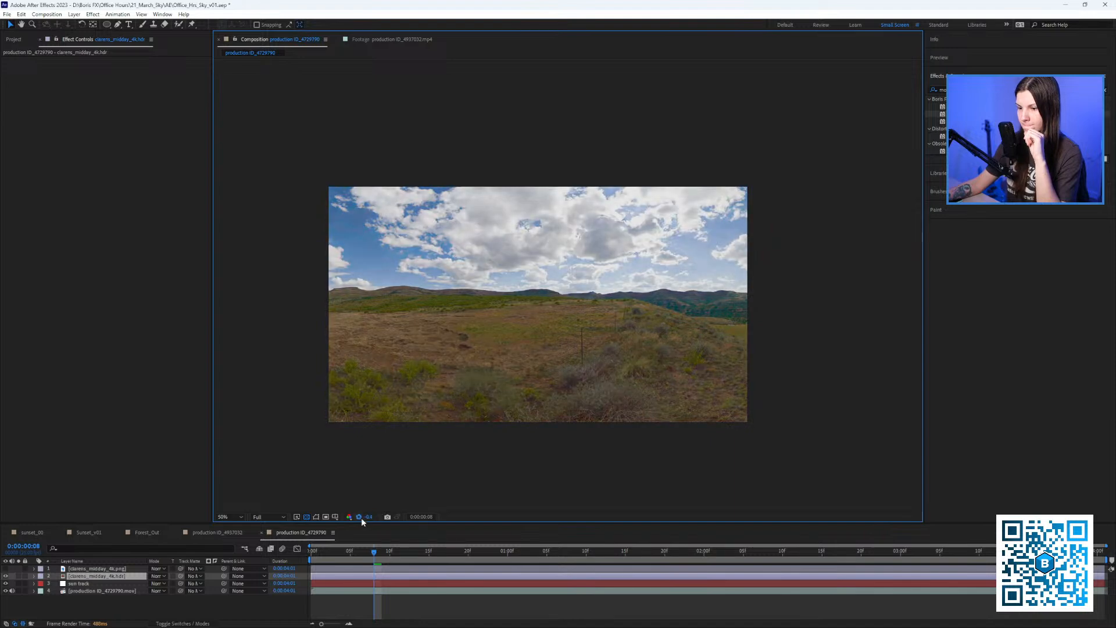
left_click(360, 517)
left_click(12, 39)
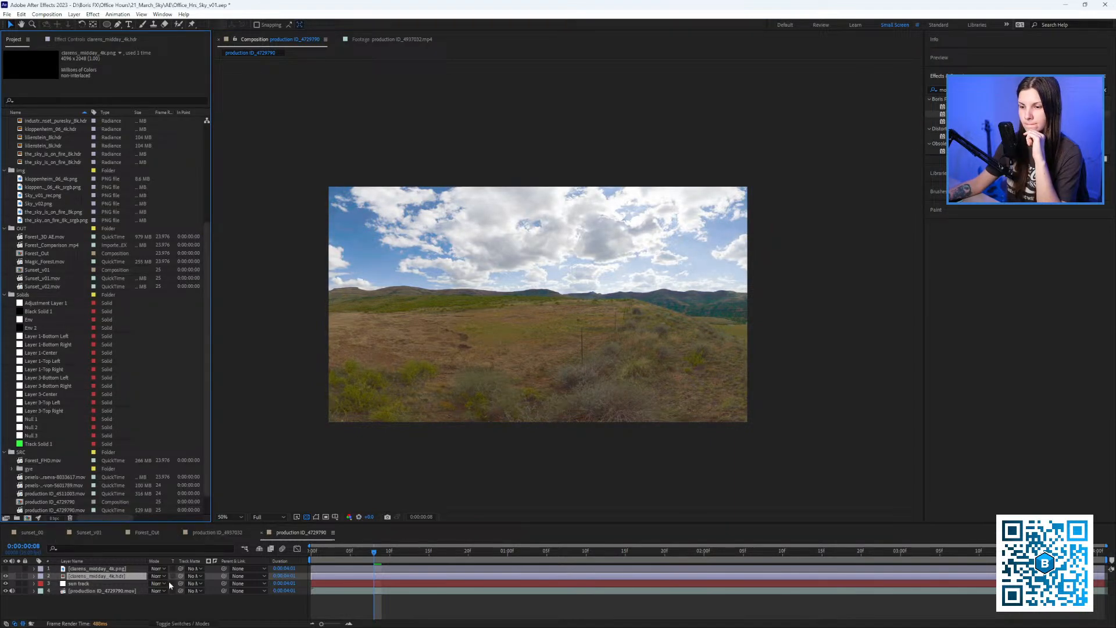
key("Delete")
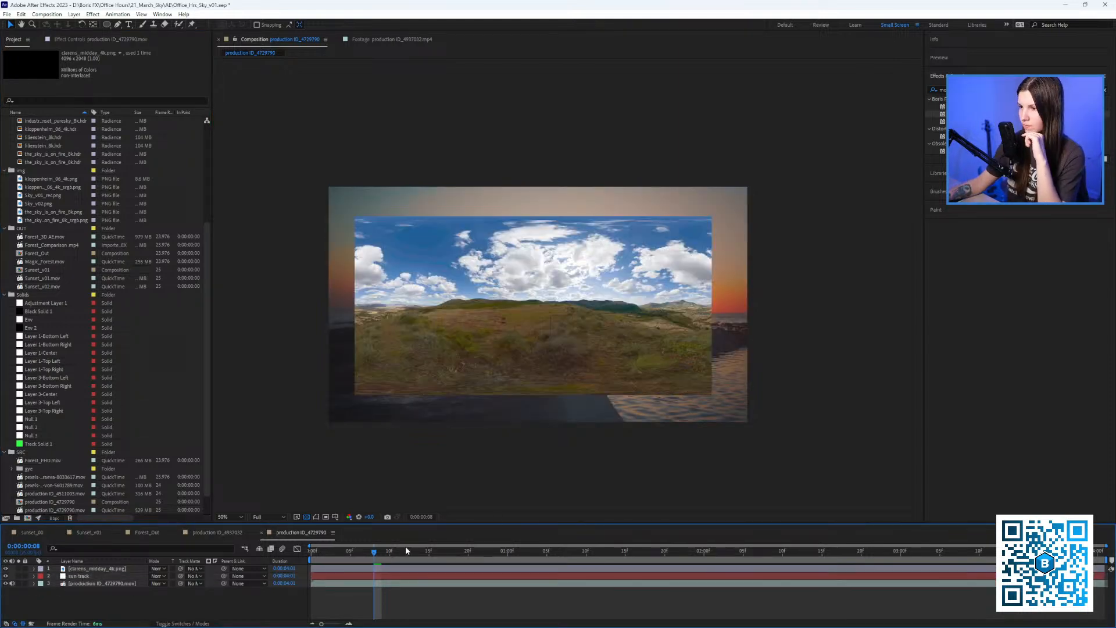
key("Home")
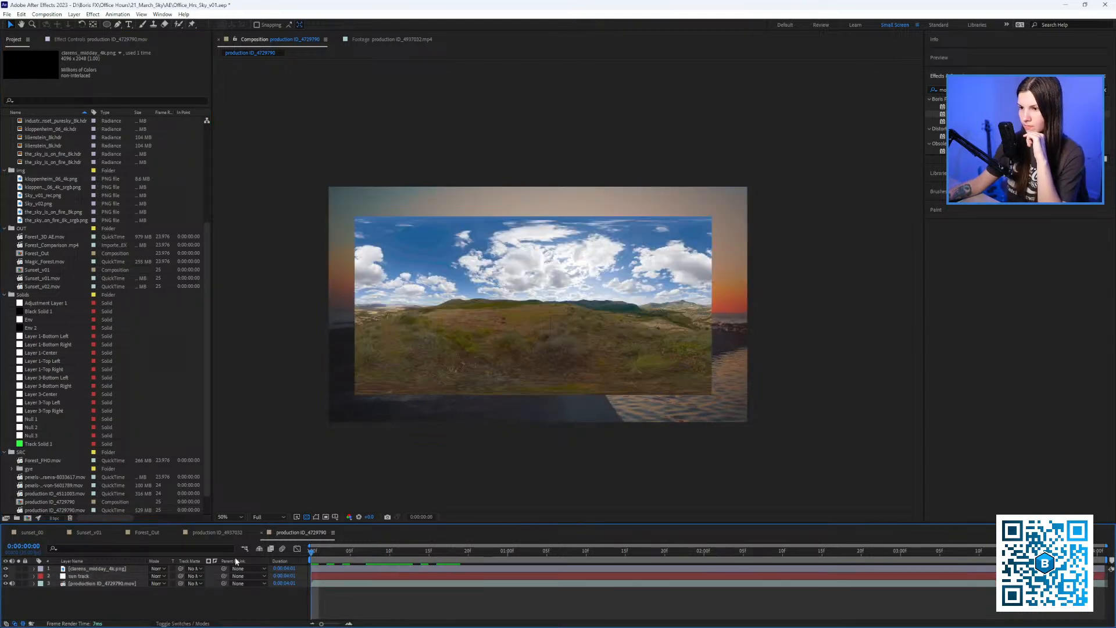
Scale the clarens_midday_4k.png layer to 50.6% and move it to fill the frame.
left_click(84, 569)
key("s")
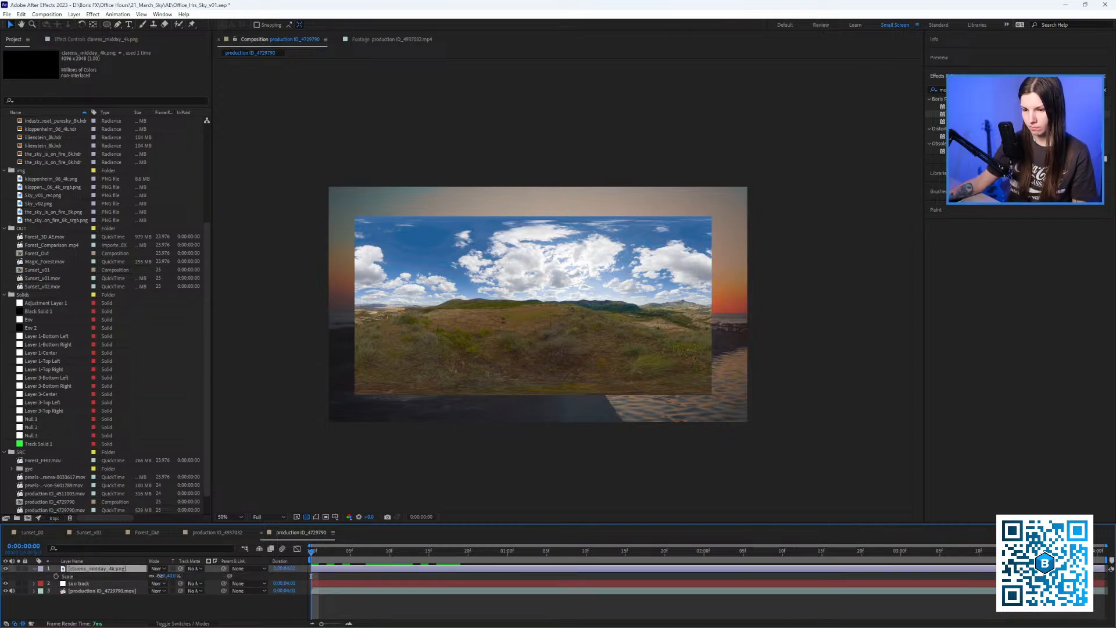
left_click_drag(161, 576, 206, 575)
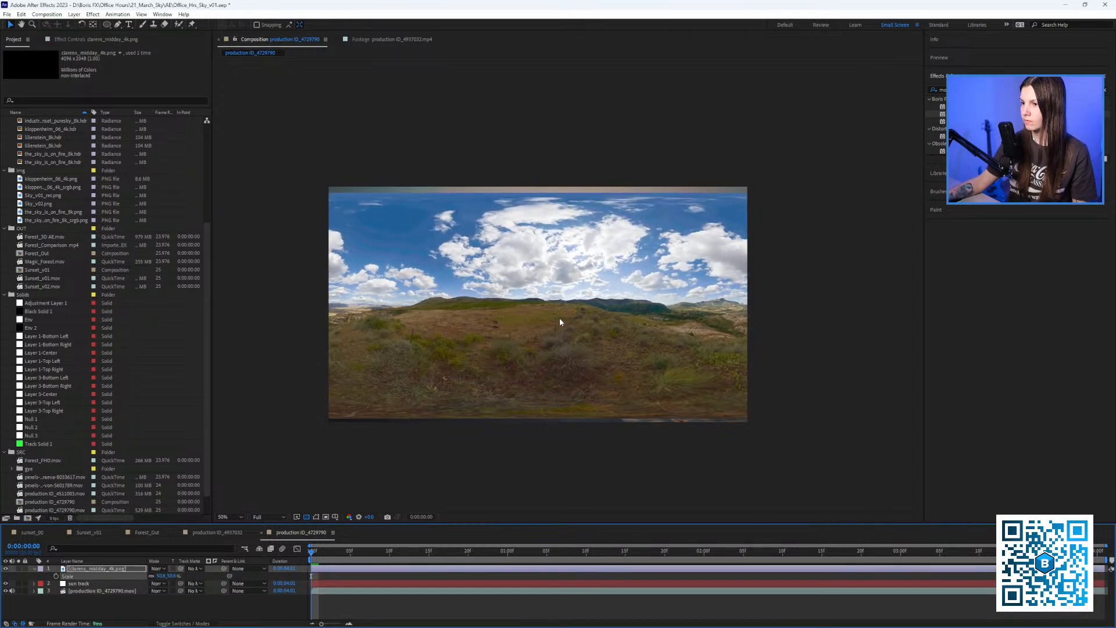
left_click_drag(560, 317, 577, 325)
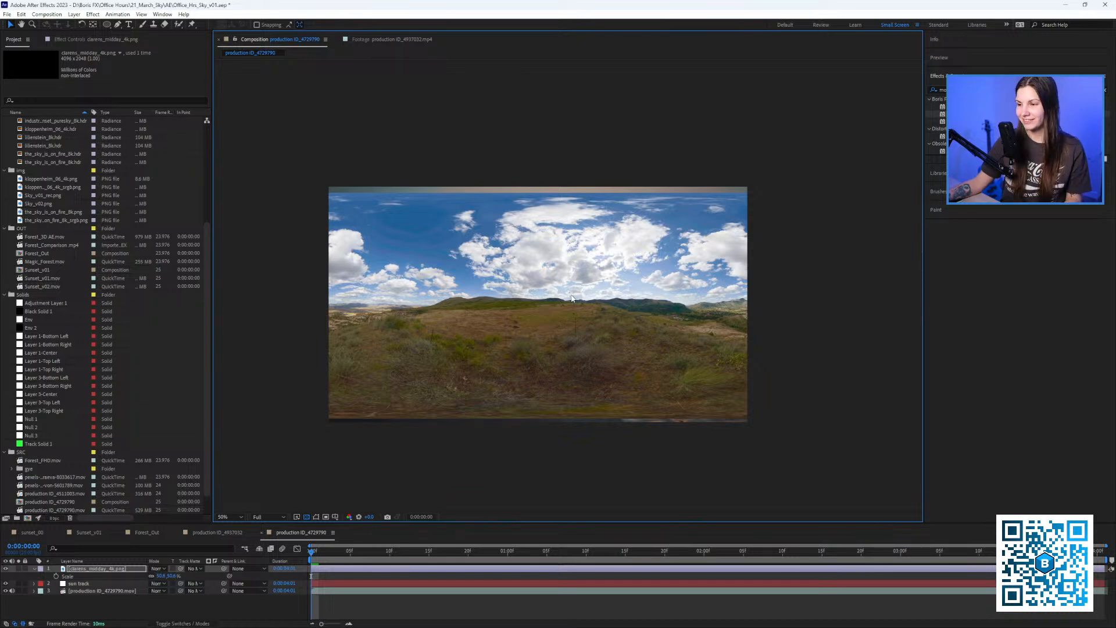
scroll(562, 284, "up", 1)
scroll(561, 284, "down", 1)
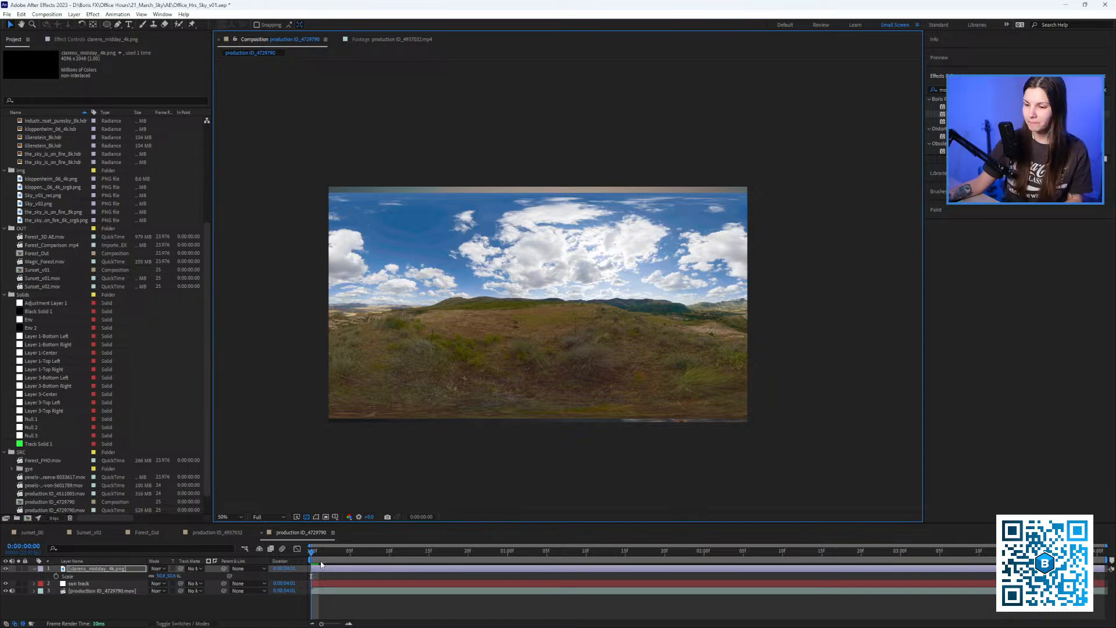
mouse_move(326, 552)
left_mouse_down()
mouse_move(678, 557)
mouse_move(310, 552)
left_mouse_up()
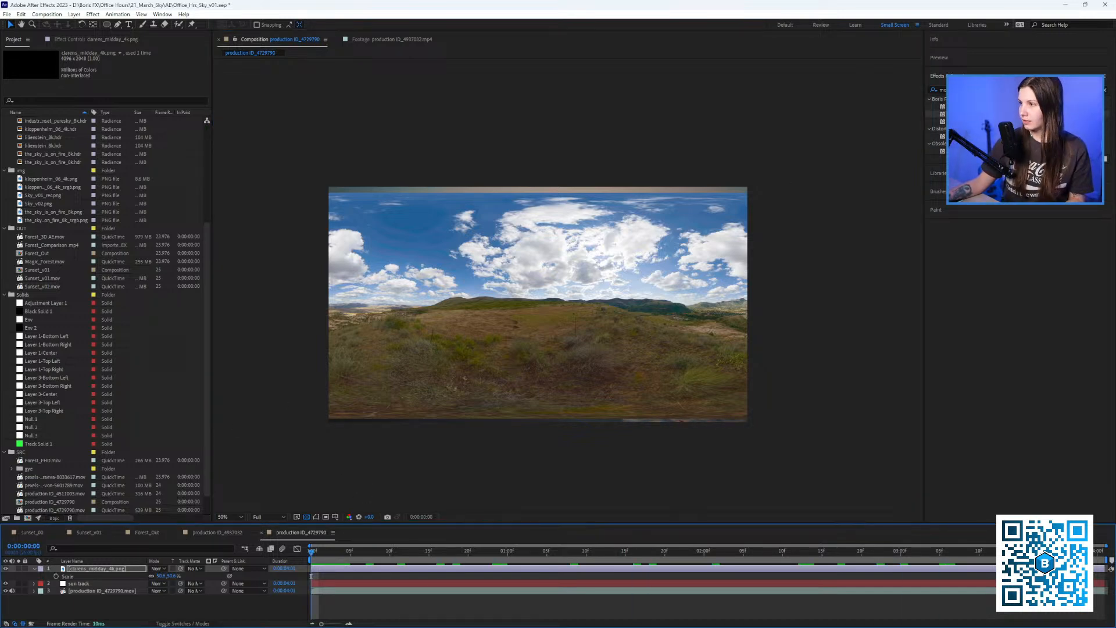
left_click(930, 91)
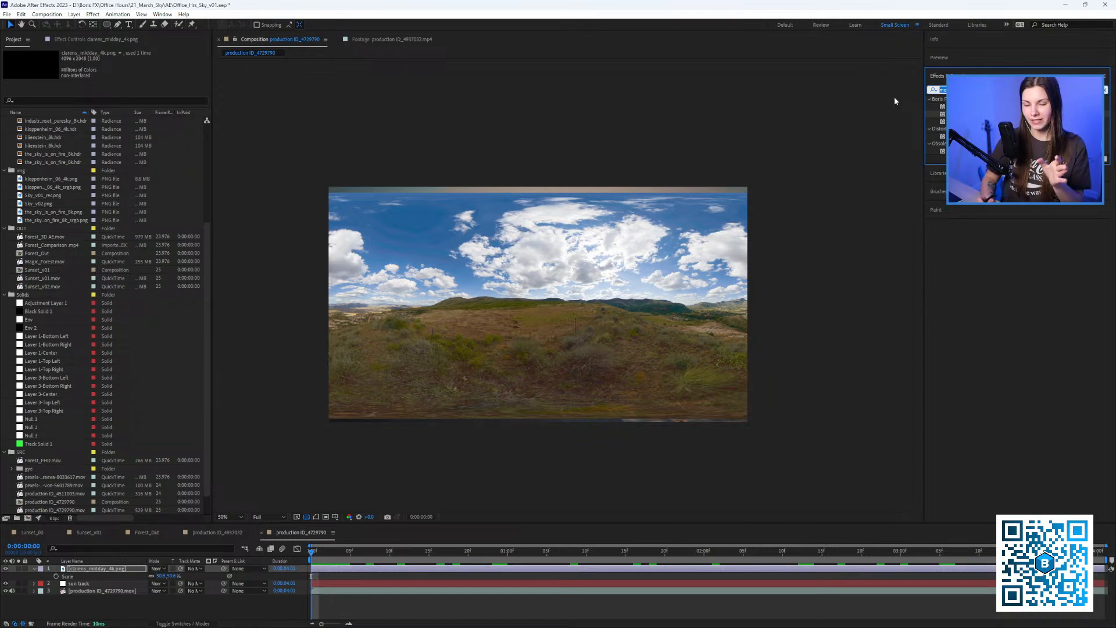
Search effects for 'cc en', hide the sky layer, and create a new deep blue solid.
type("cc en")
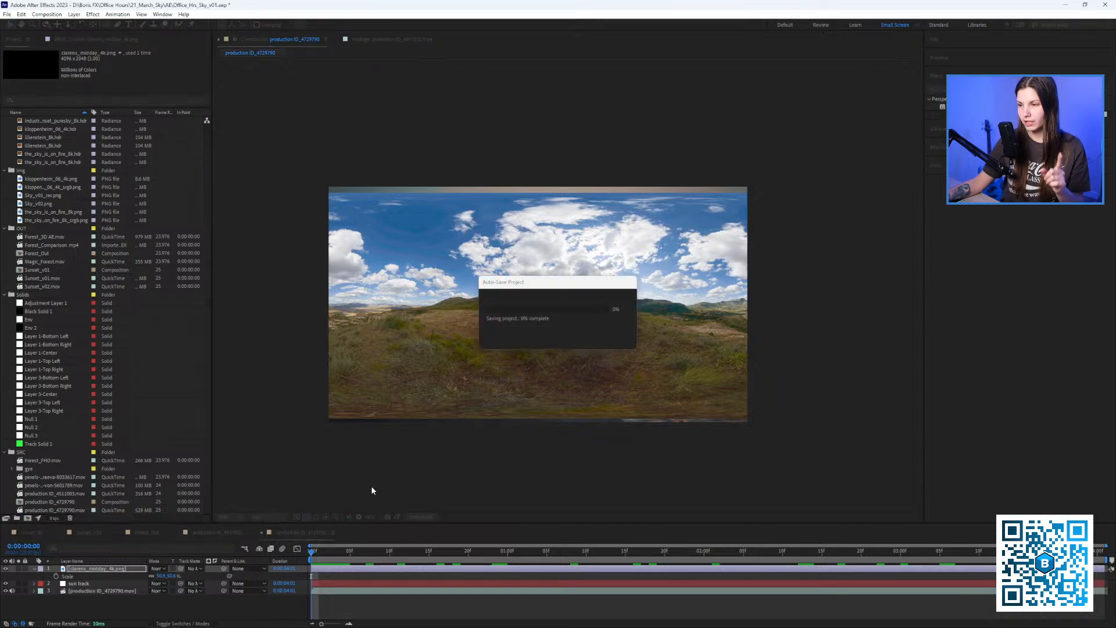
left_click(6, 569)
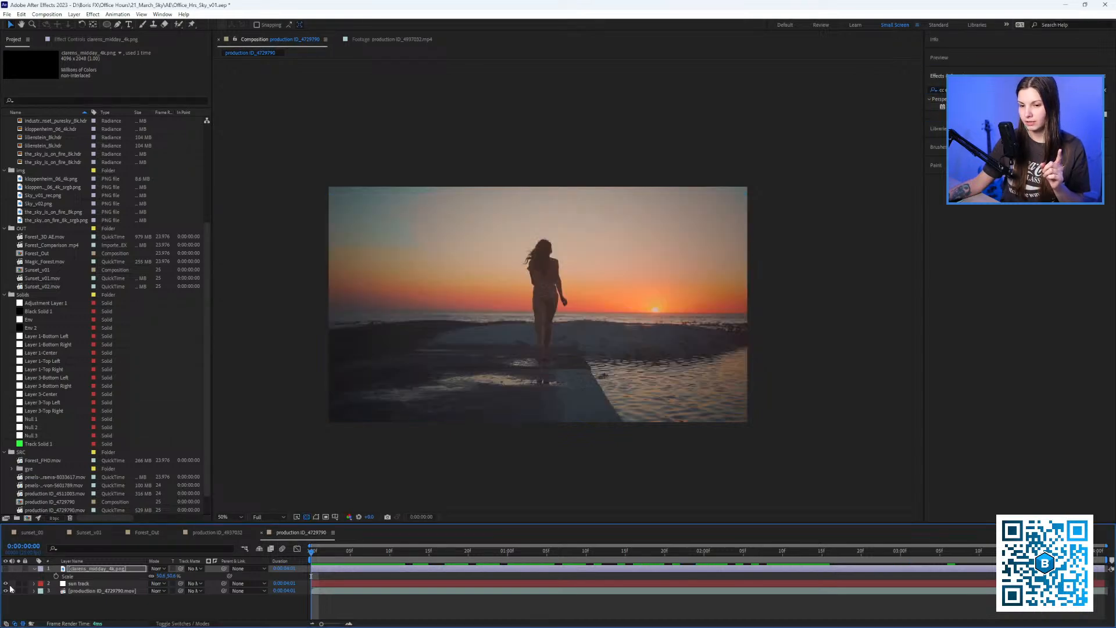
left_click(130, 607)
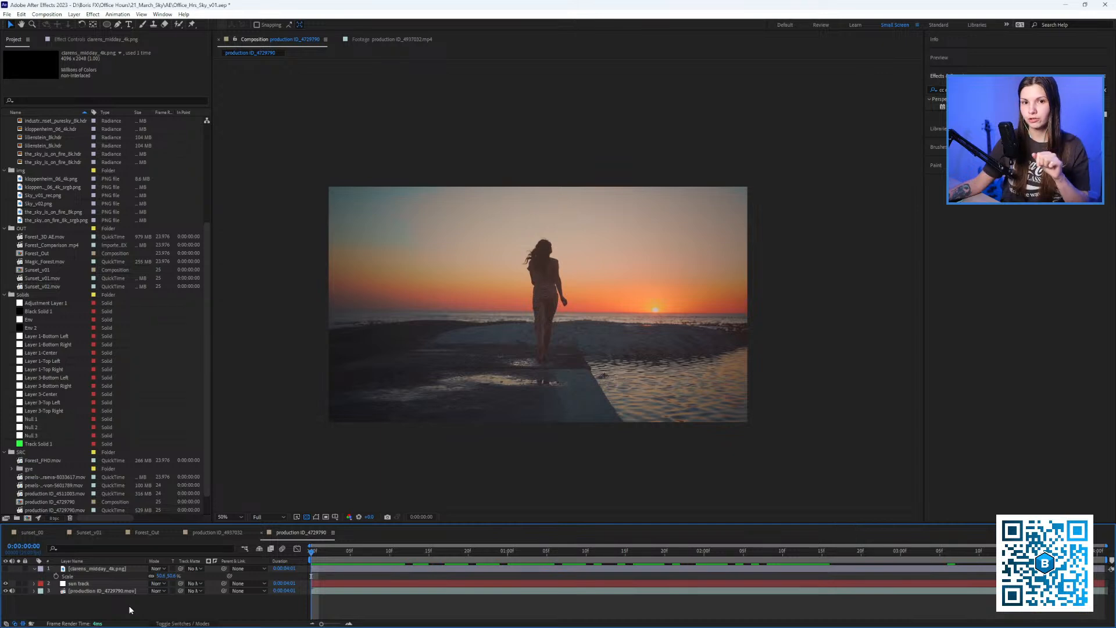
right_click(129, 607)
mouse_move(173, 502)
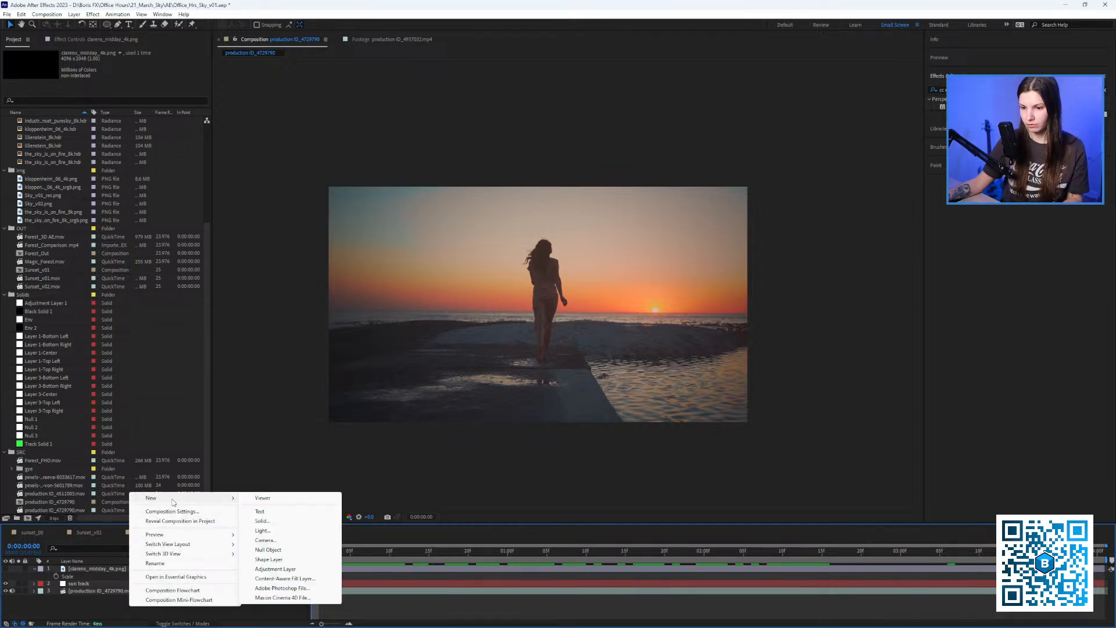
left_click(262, 521)
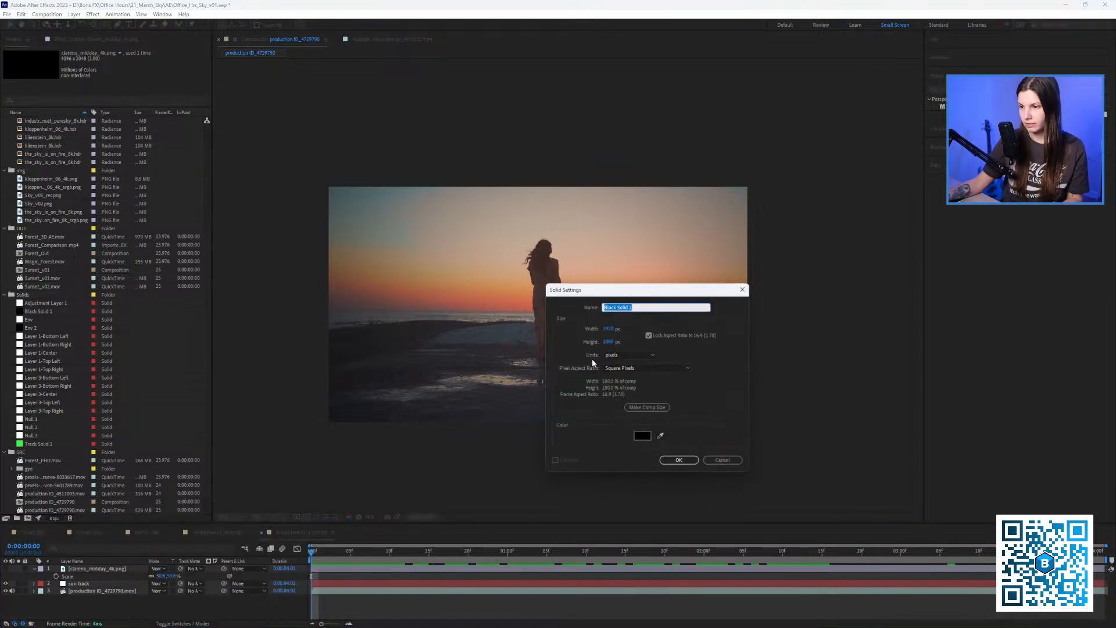
left_click(647, 438)
left_click_drag(449, 406, 451, 398)
left_click(440, 385)
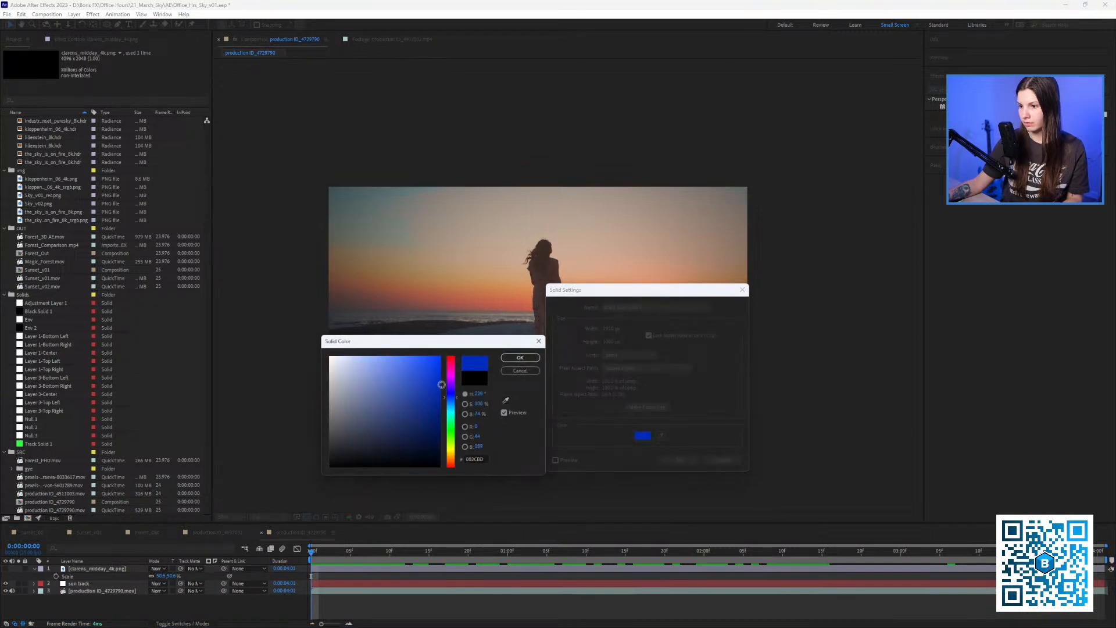
left_click(521, 357)
left_click(676, 459)
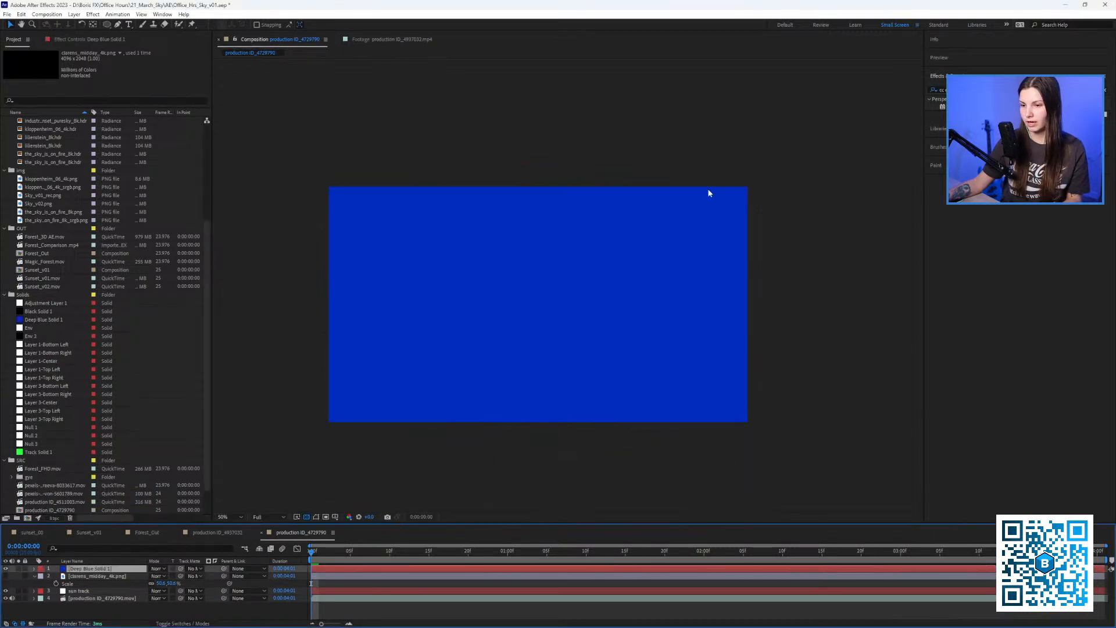
Apply CC Environment to the solid with clarens_midday_4k.png as the environment image.
left_click_drag(943, 106, 536, 277)
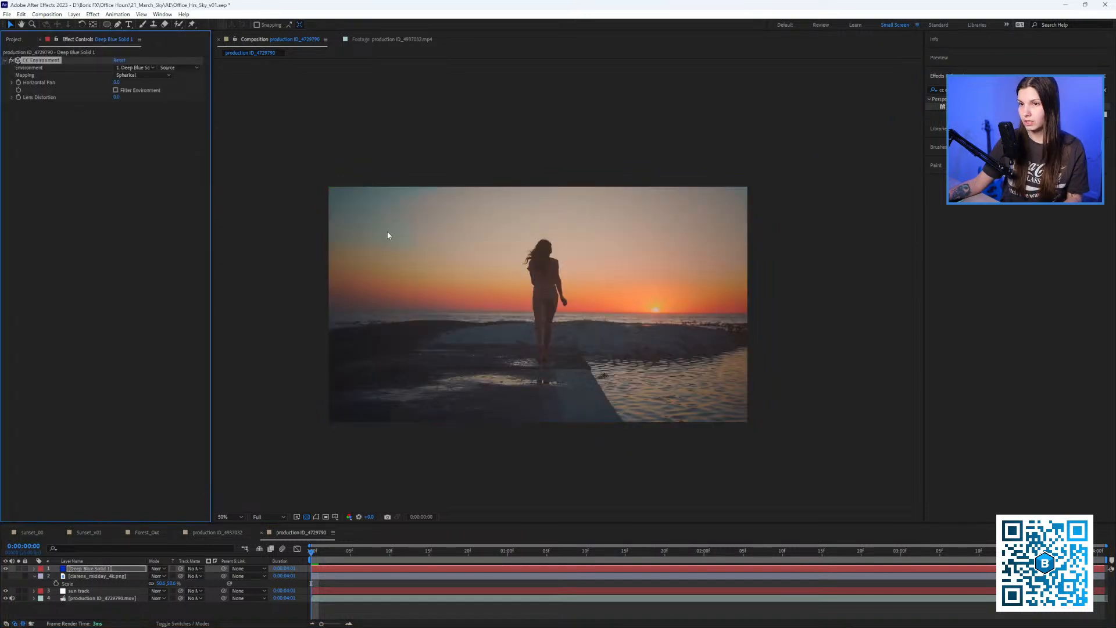
left_click(138, 68)
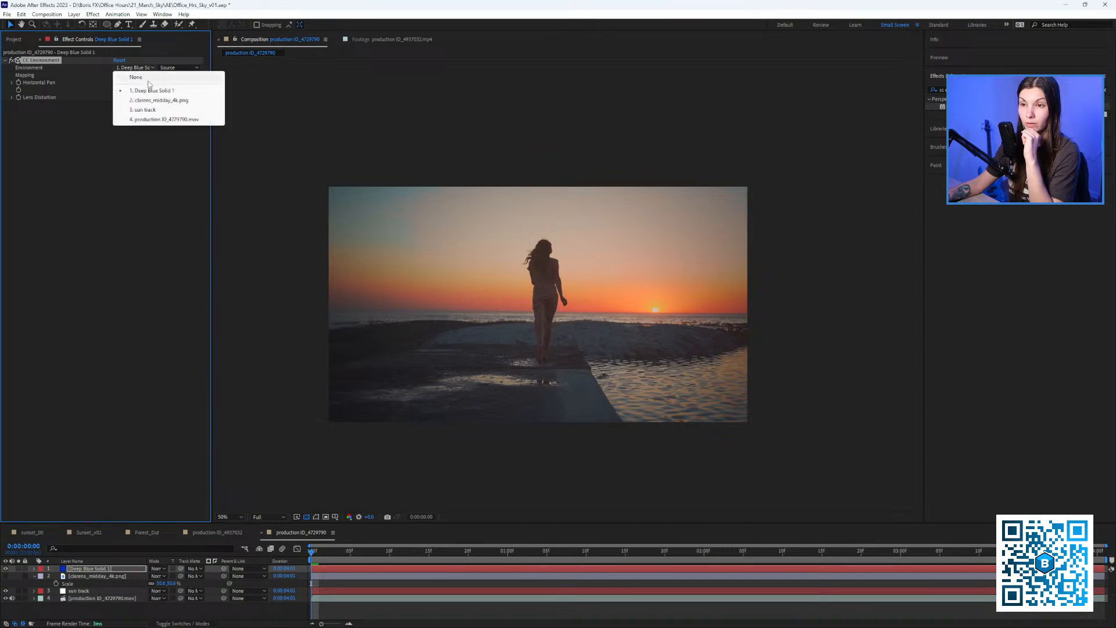
left_click(155, 100)
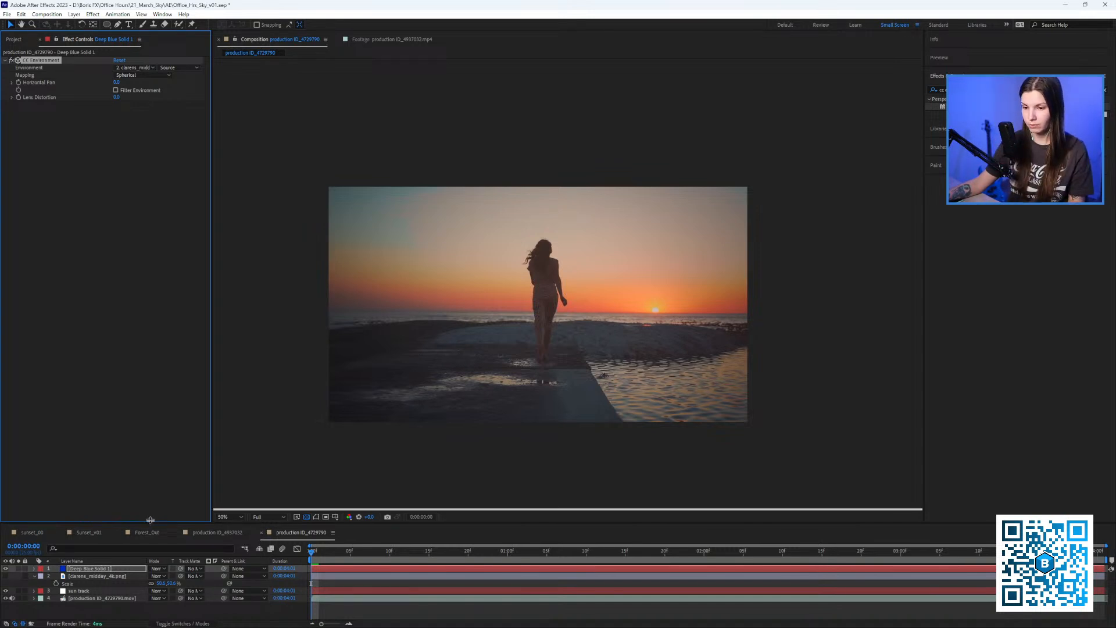
left_click_drag(148, 525, 149, 494)
right_click(134, 593)
mouse_move(163, 490)
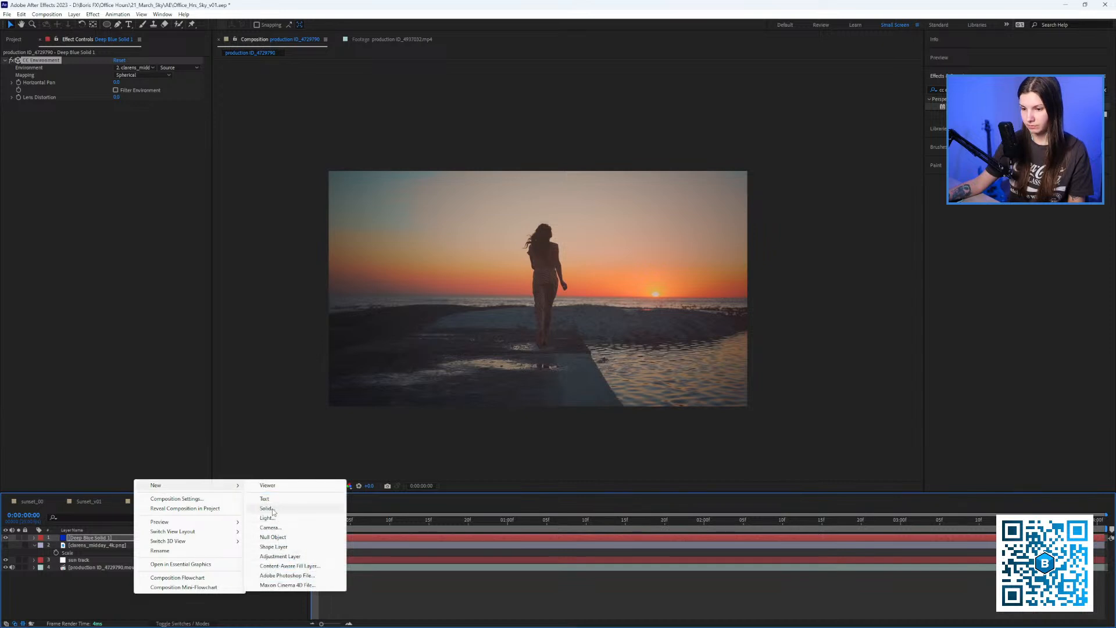
Add Camera 1 using the 20mm lens preset.
left_click(271, 528)
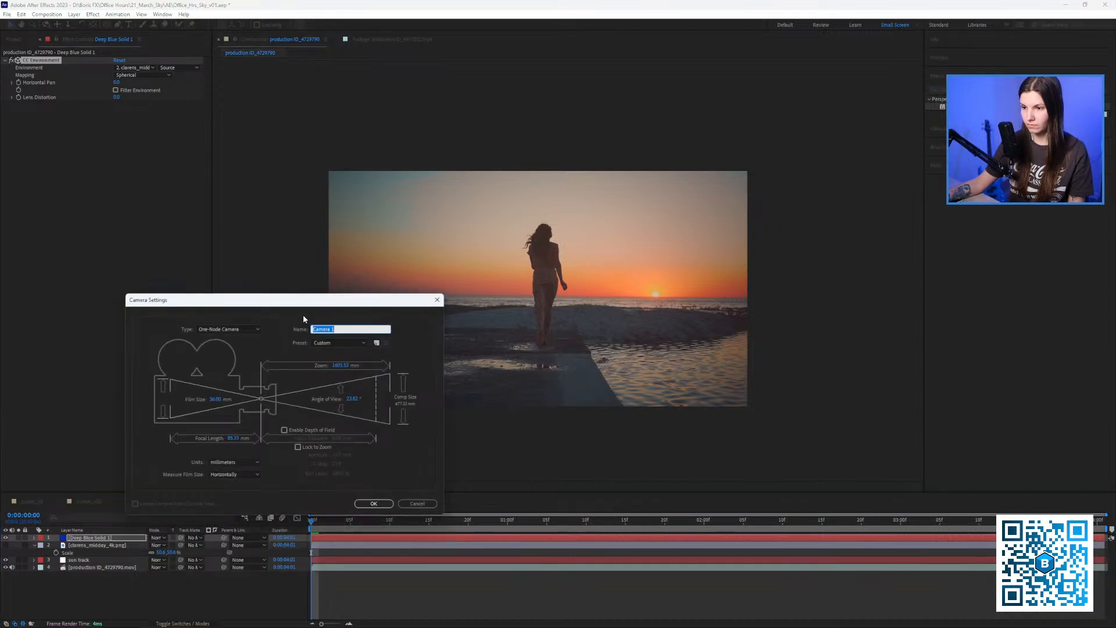
left_click_drag(304, 302, 315, 292)
left_click(349, 331)
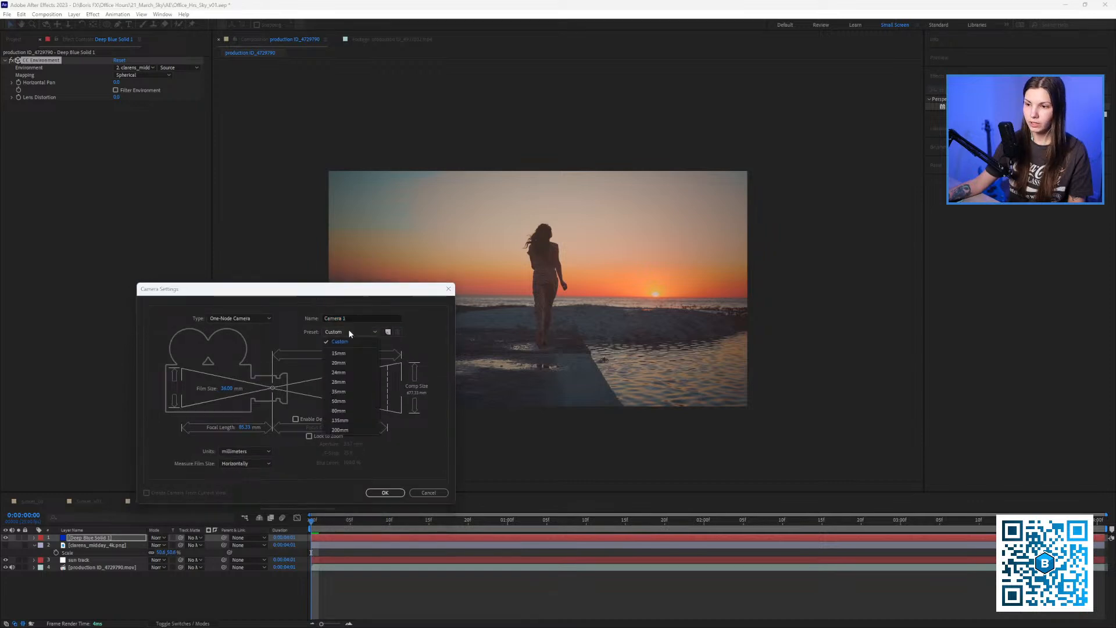
left_click(348, 364)
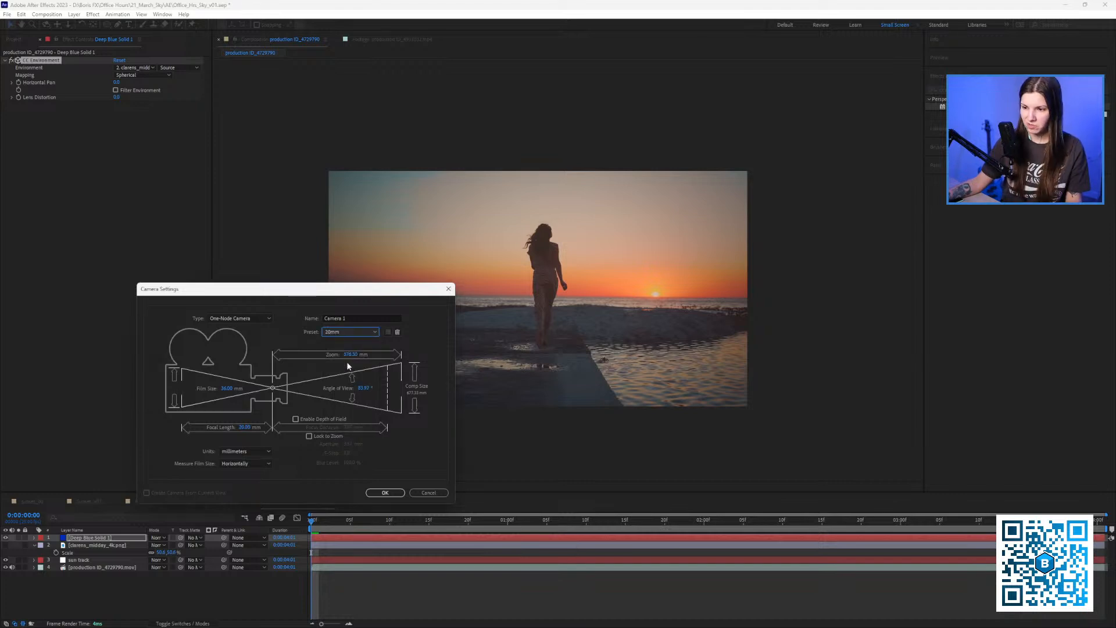
left_click(393, 495)
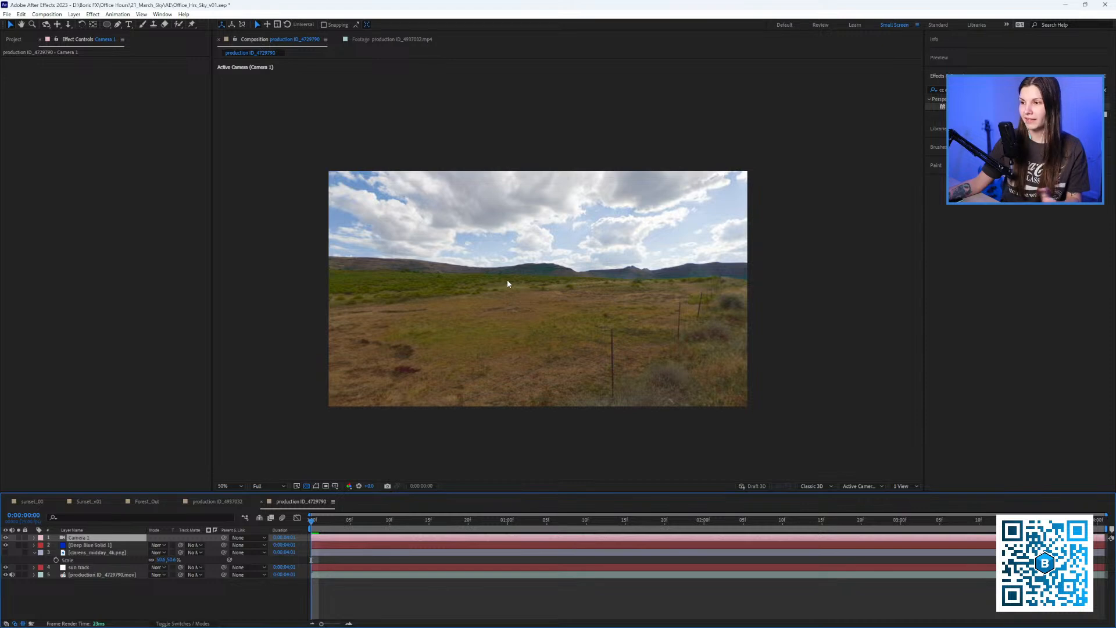
left_click_drag(518, 271, 526, 282)
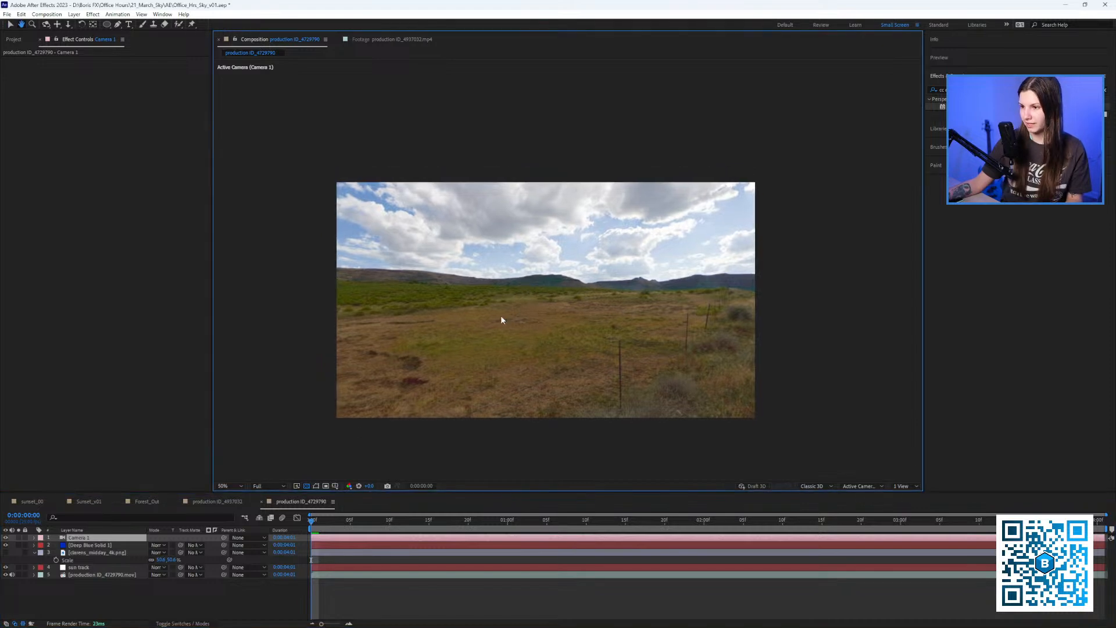
Rotate the solid's CC Environment Horizontal Pan to about -32.8.
left_click(96, 546)
left_click(58, 61)
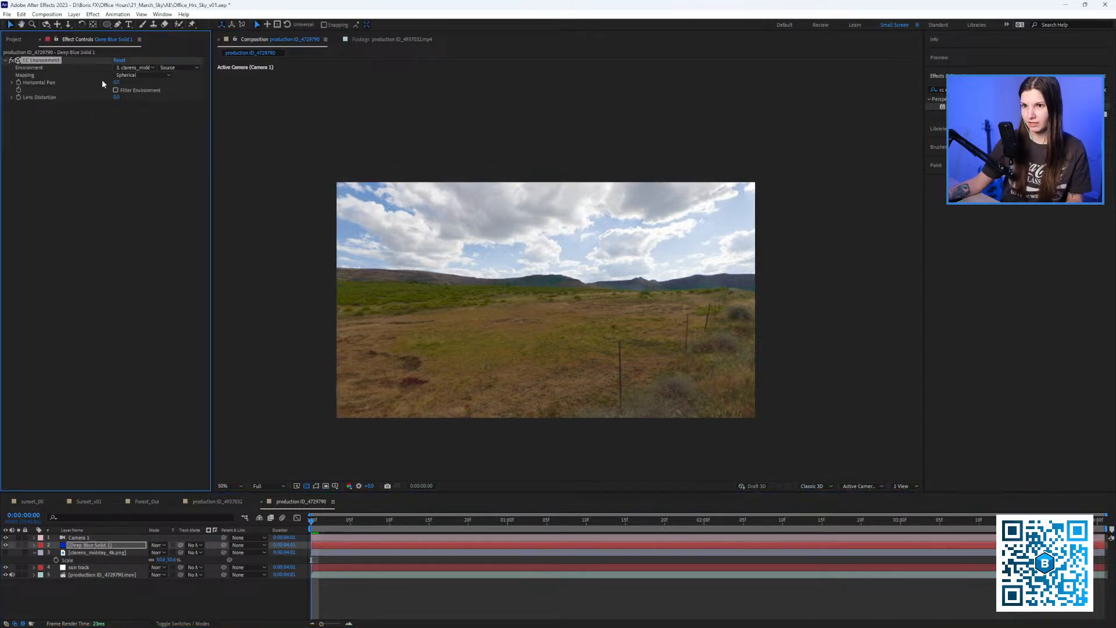
mouse_move(117, 83)
left_mouse_down()
mouse_move(139, 87)
mouse_move(89, 83)
mouse_move(100, 82)
left_mouse_up()
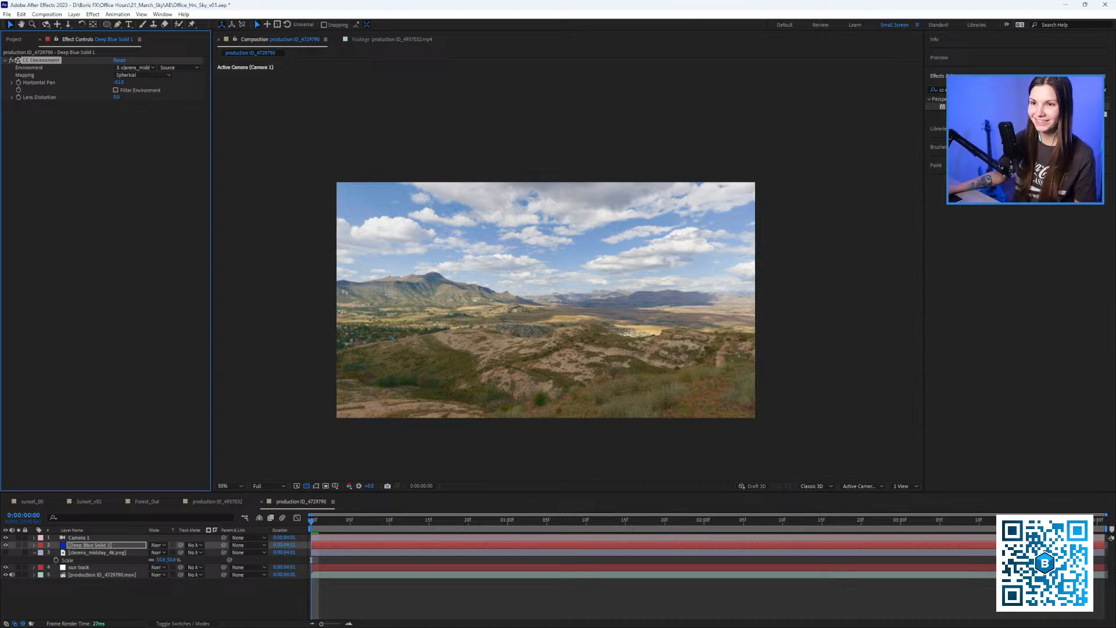
left_click(12, 82)
mouse_move(67, 96)
left_mouse_down()
mouse_move(83, 99)
mouse_move(30, 96)
mouse_move(70, 96)
left_mouse_up()
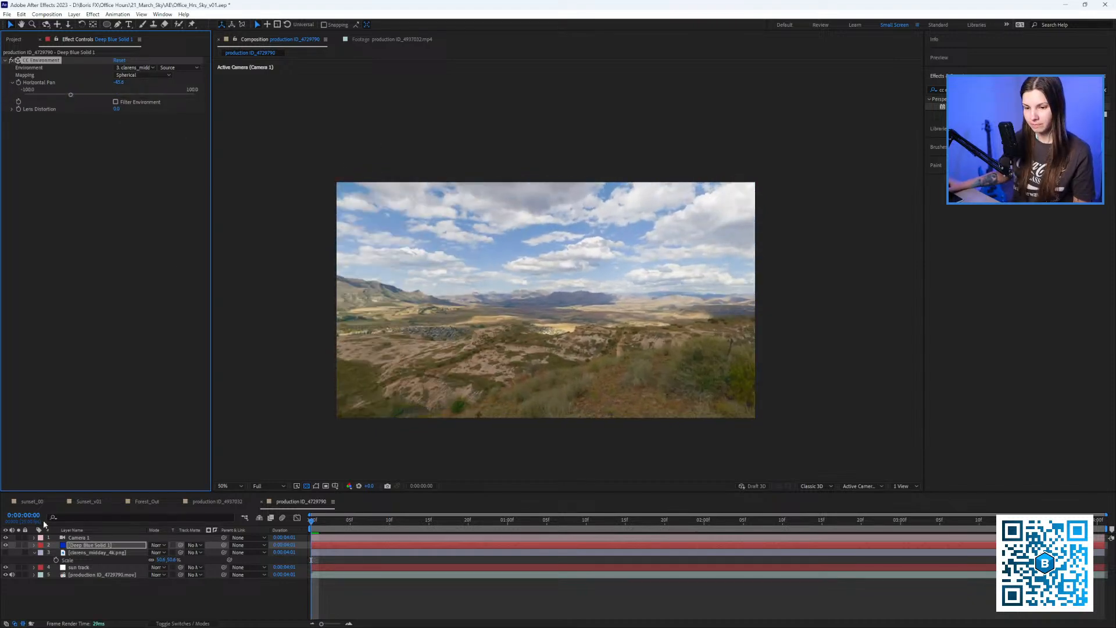
Tilt Camera 1 upward on its X orientation to reveal more sky.
left_click(78, 538)
key("r")
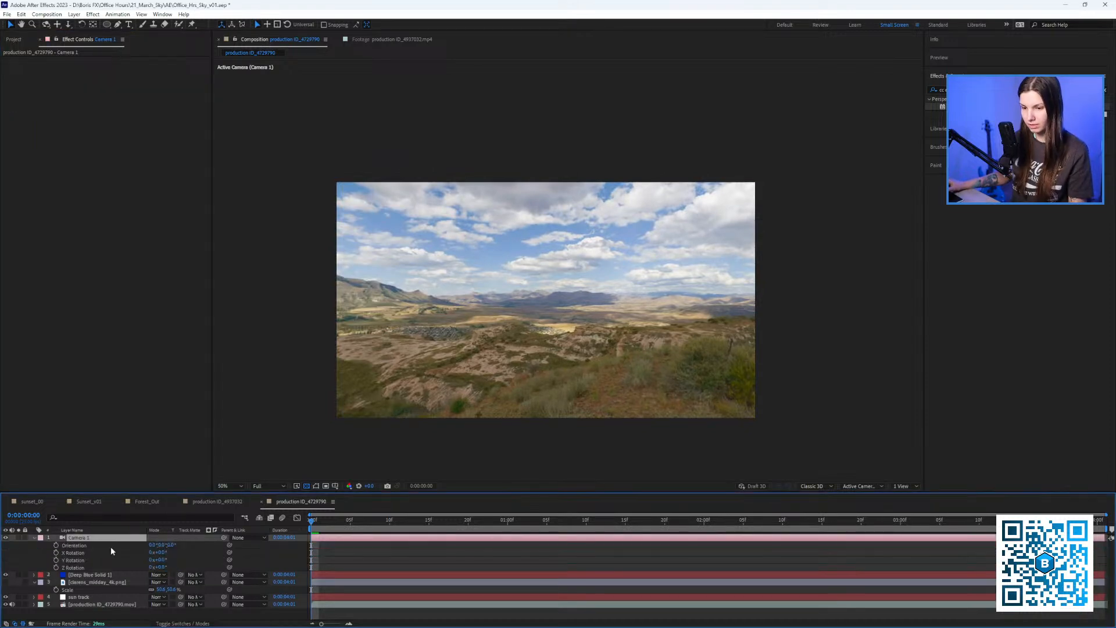
left_click_drag(154, 544, 216, 526)
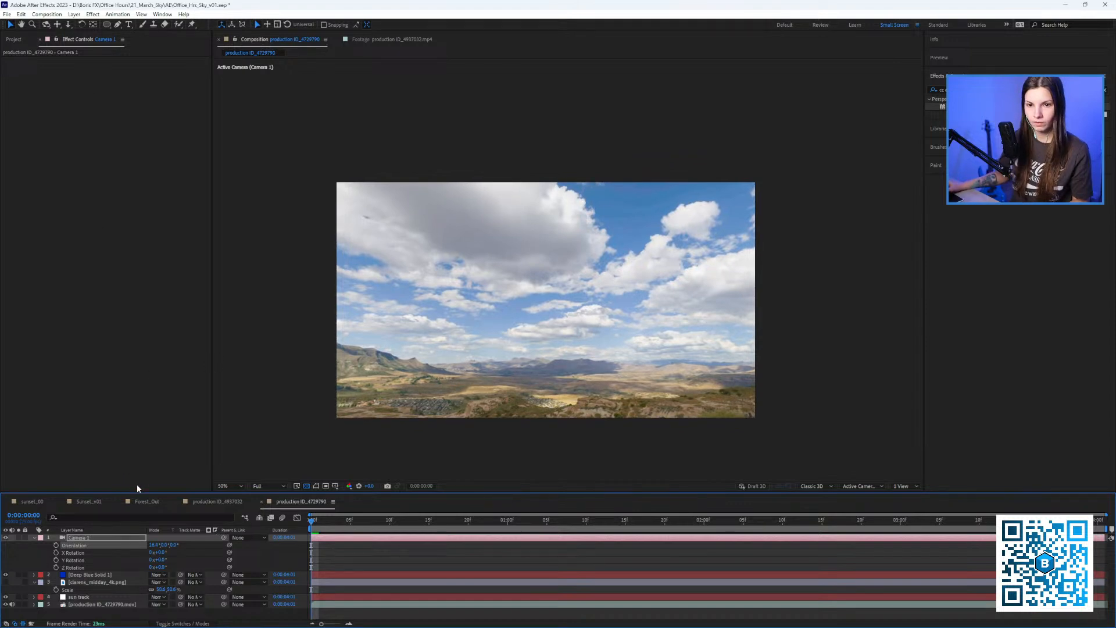
left_click(17, 40)
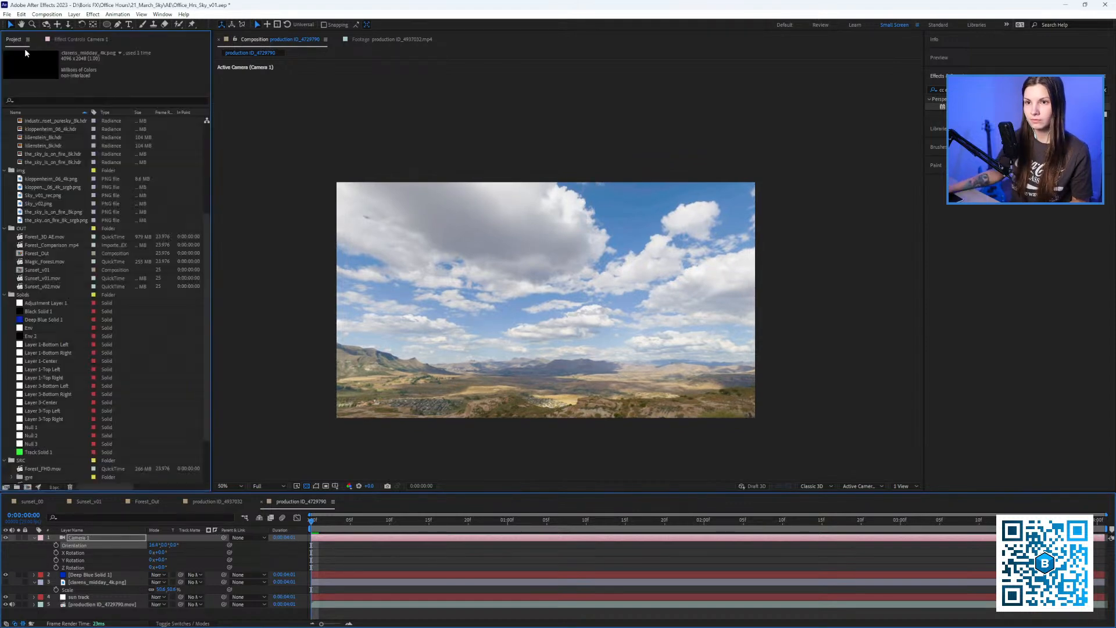
left_click(87, 40)
left_click(90, 575)
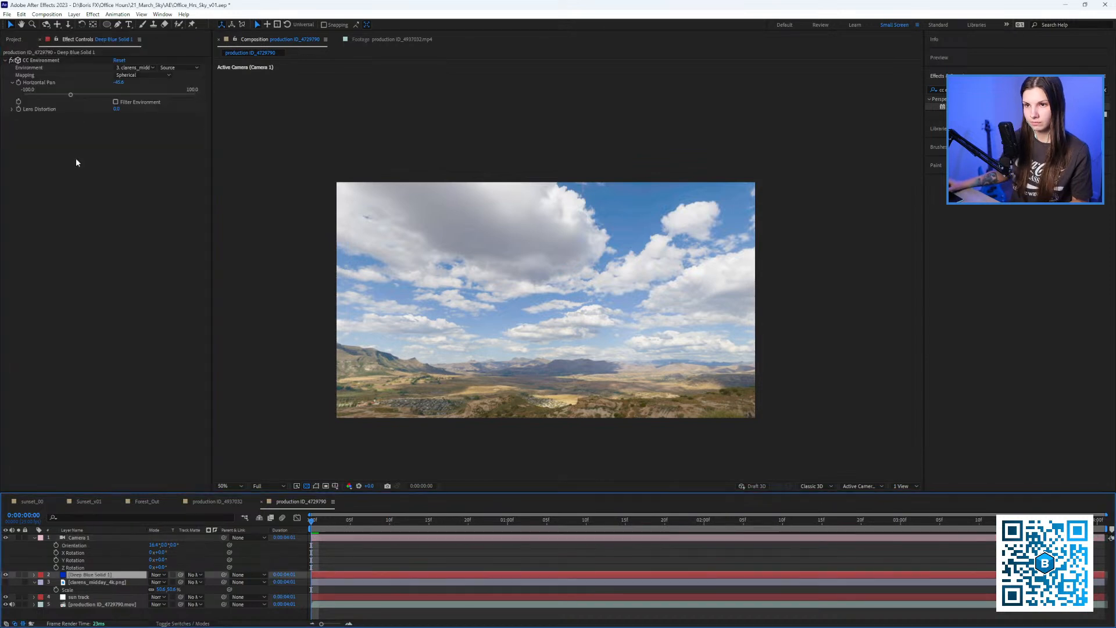
Pan the environment to about -58.5 and scrub through the first 20 frames to preview.
mouse_move(71, 94)
left_mouse_down()
mouse_move(120, 93)
mouse_move(58, 110)
left_mouse_up()
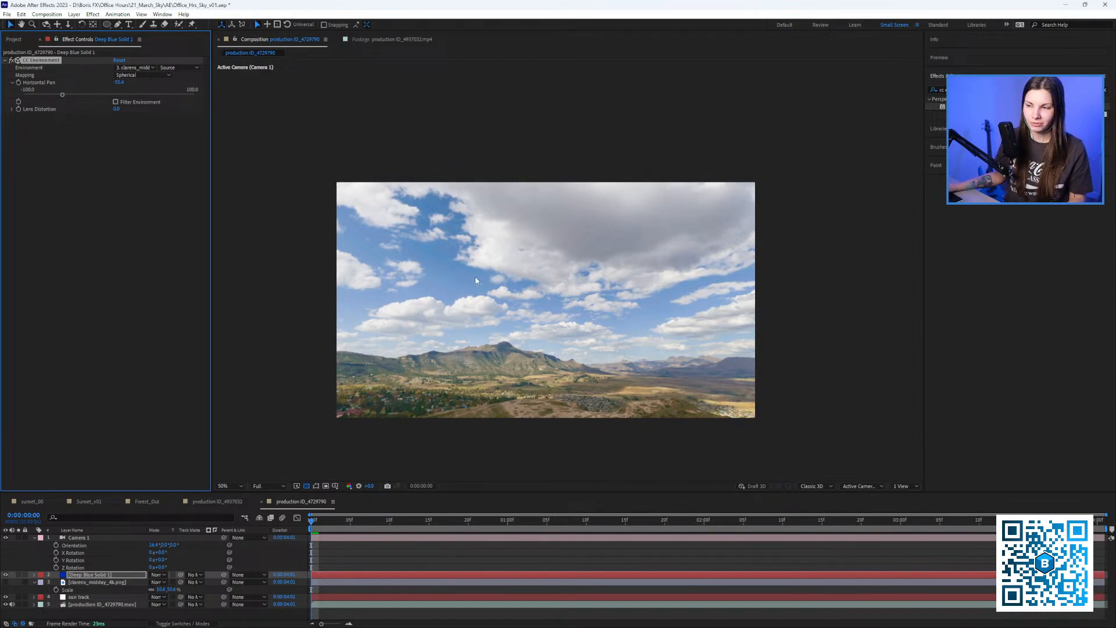
left_click_drag(63, 95, 31, 103)
left_click_drag(332, 530, 451, 535)
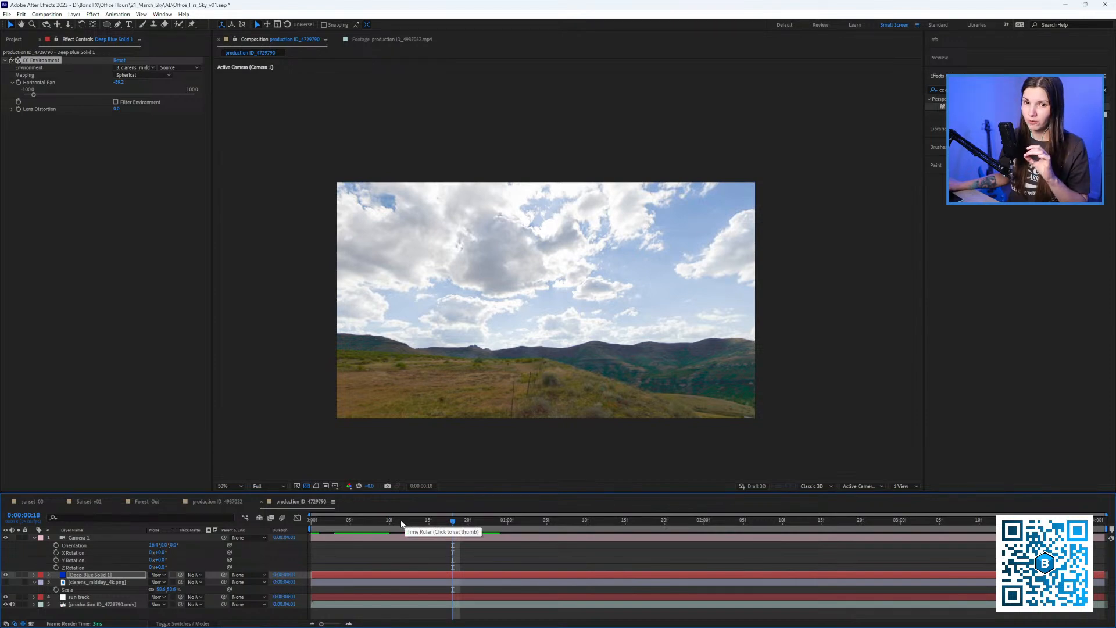
left_click_drag(369, 486, 358, 490)
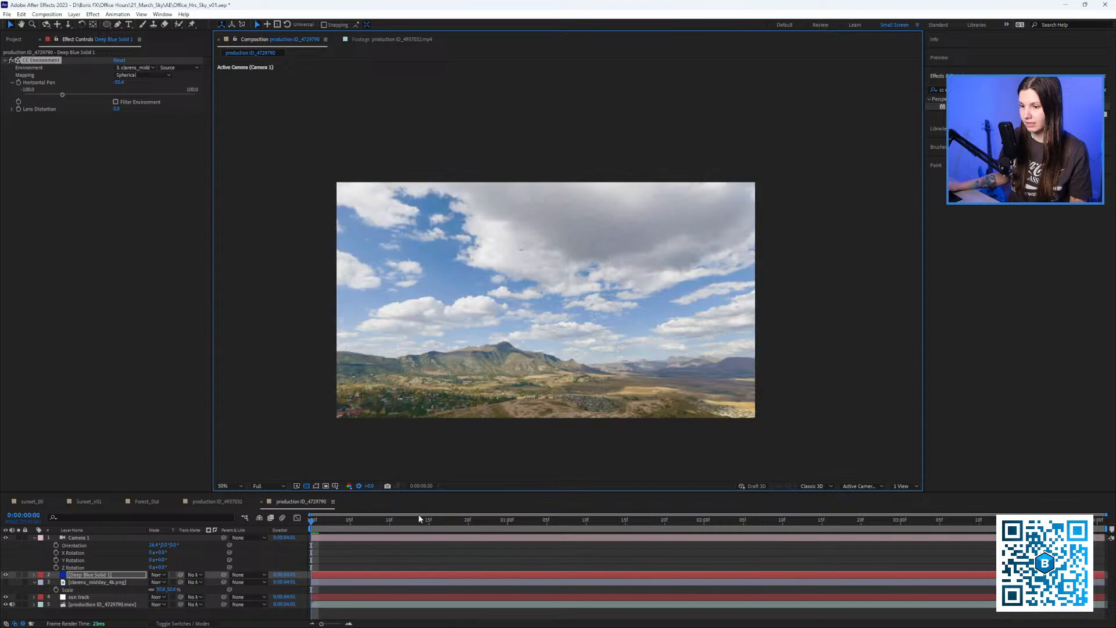
mouse_move(419, 519)
left_mouse_down()
mouse_move(493, 524)
mouse_move(299, 519)
mouse_move(422, 529)
left_mouse_up()
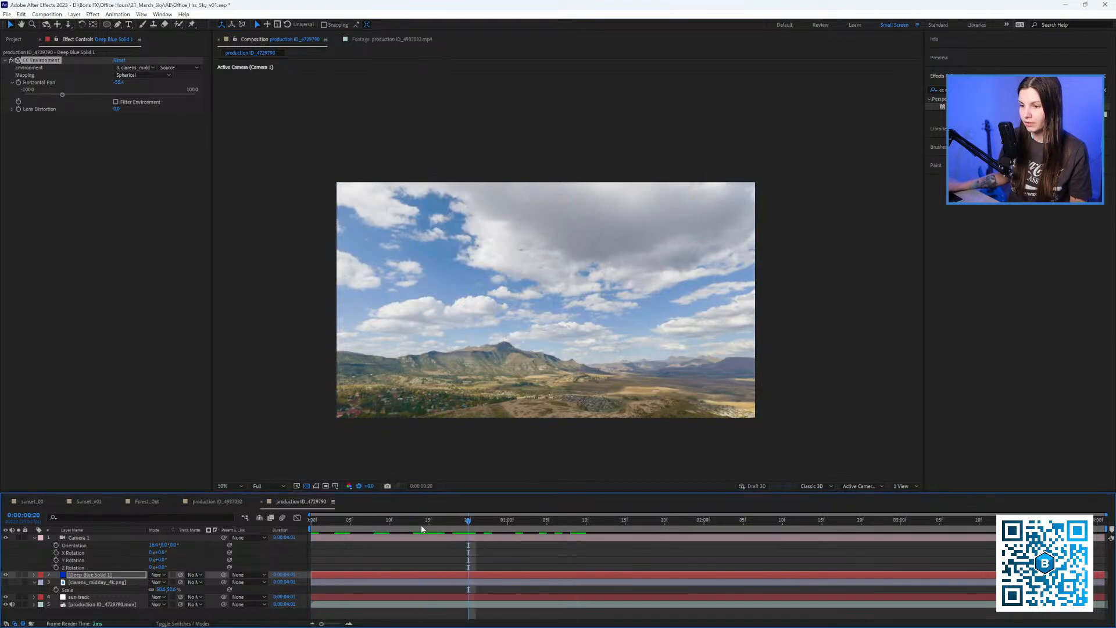
left_click_drag(62, 95, 36, 96)
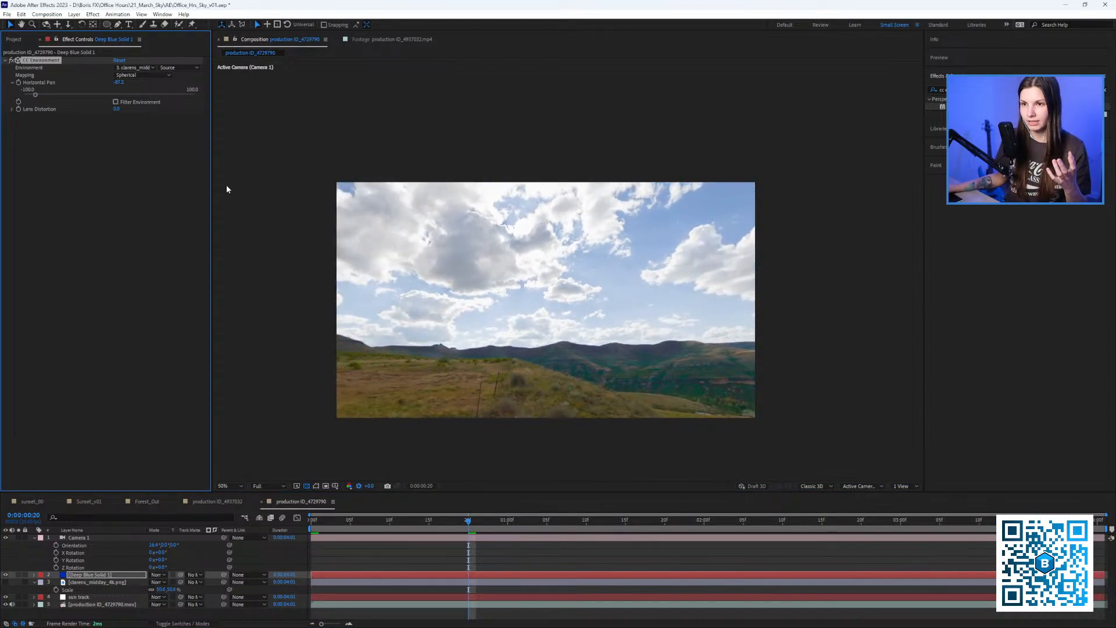
left_click(13, 39)
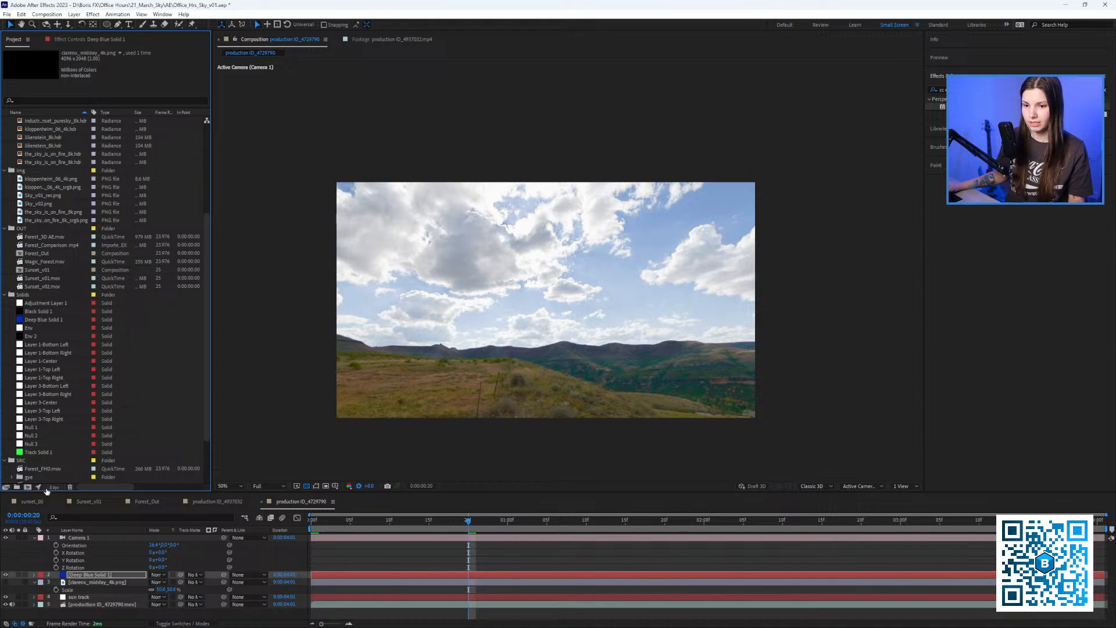
Switch the project to 32 bits per channel and lower preview exposure to -0.75.
left_click(56, 490)
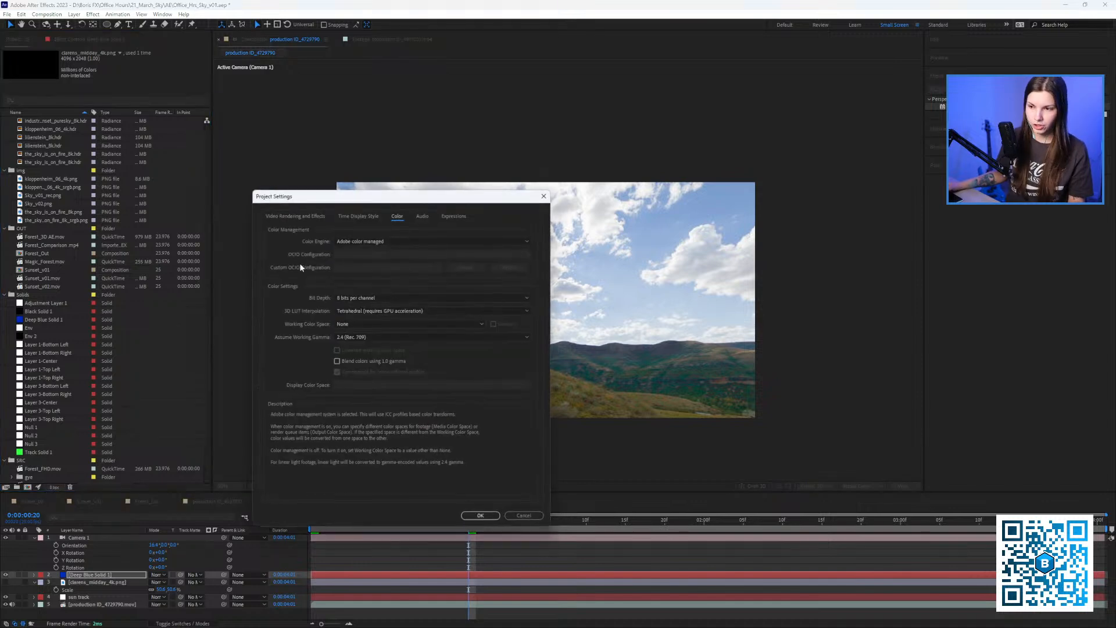
left_click(372, 298)
left_click(361, 326)
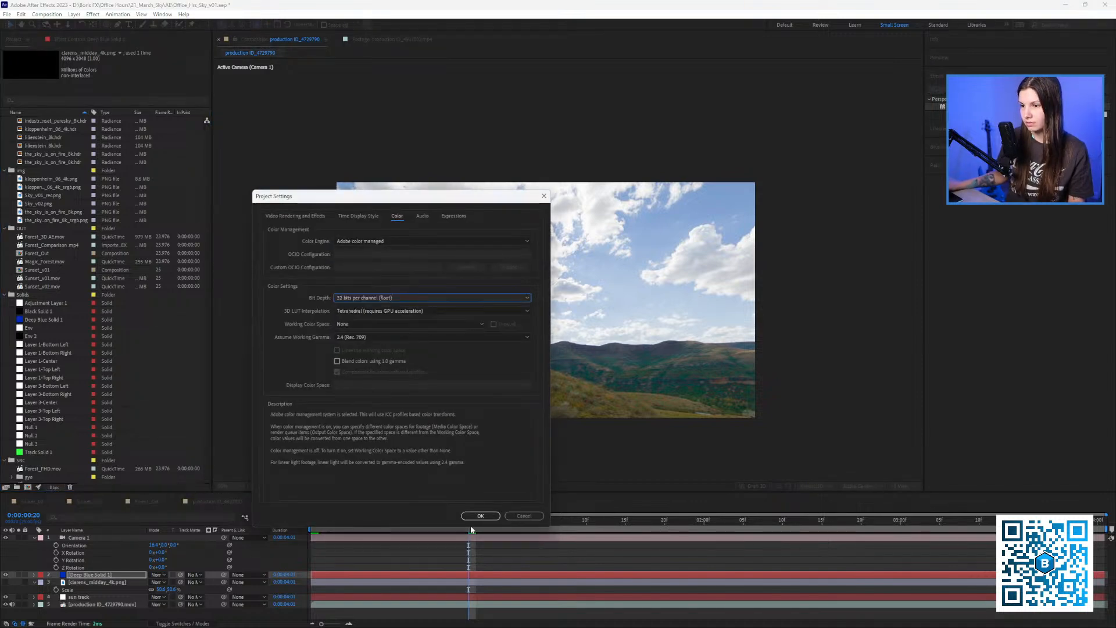
left_click(480, 516)
left_click_drag(369, 486, 330, 487)
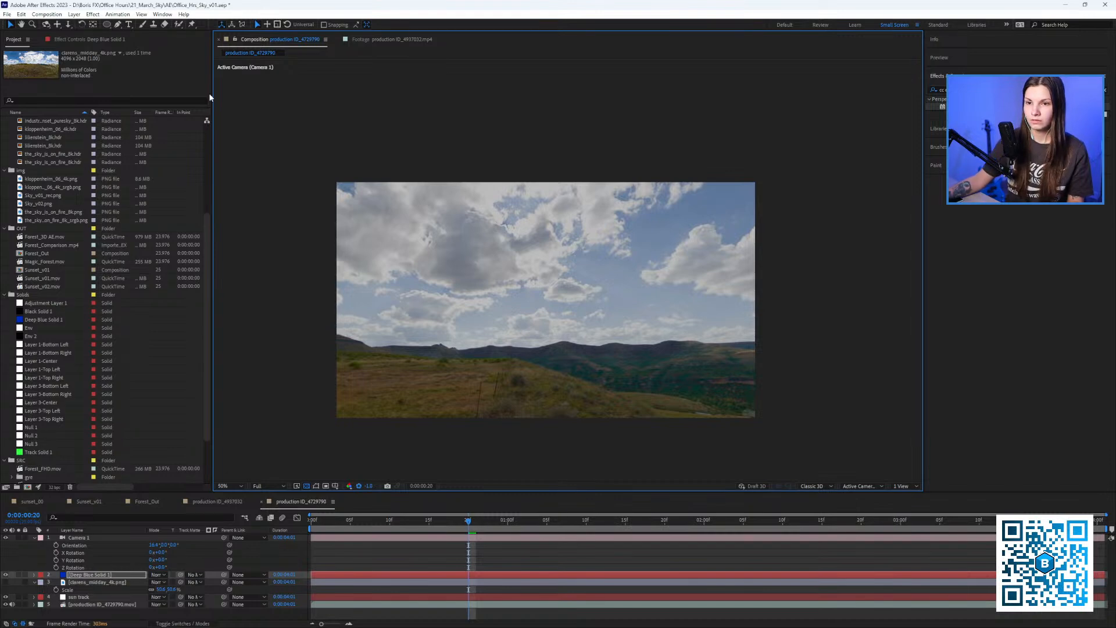
Drag clarens_midday_1k.hdr from the Project panel into the timeline as a new layer.
left_click(55, 187)
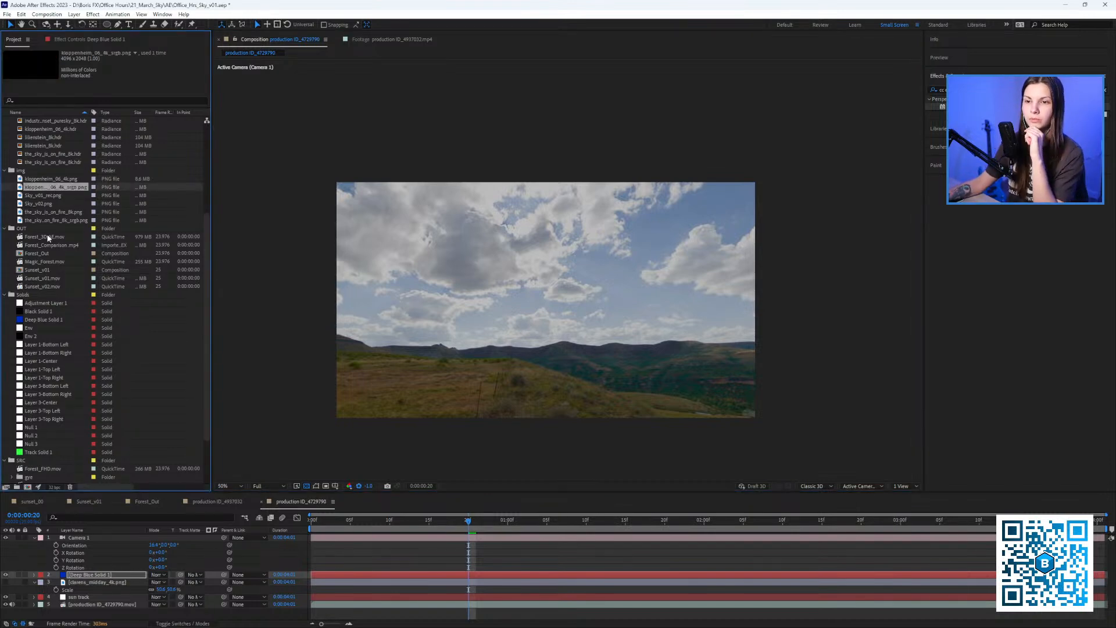
scroll(69, 218, "up", 3)
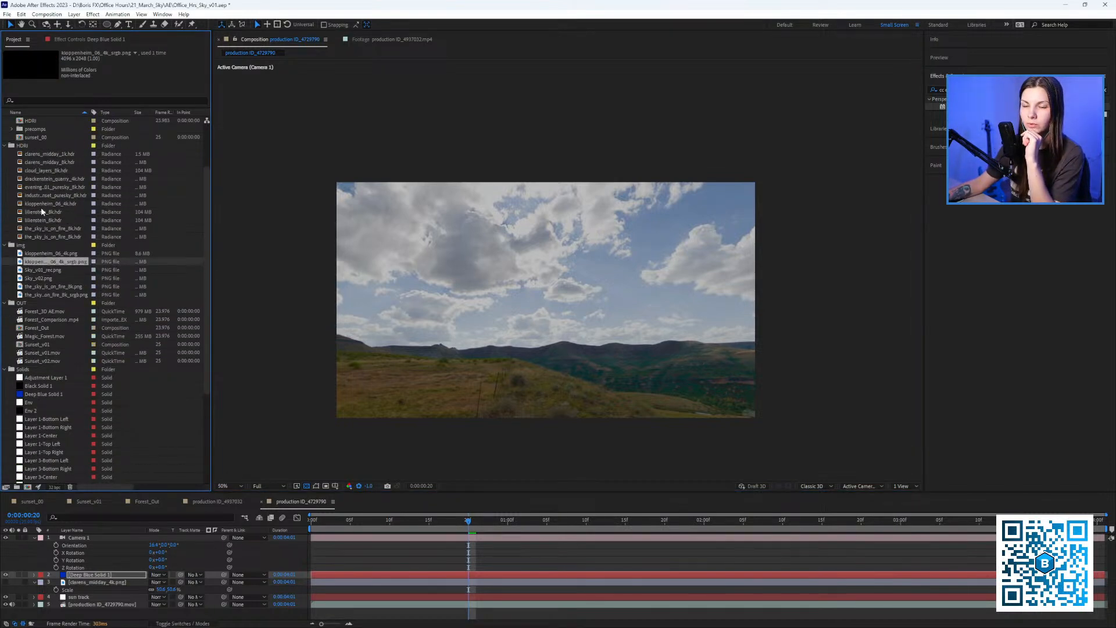
left_click(42, 165)
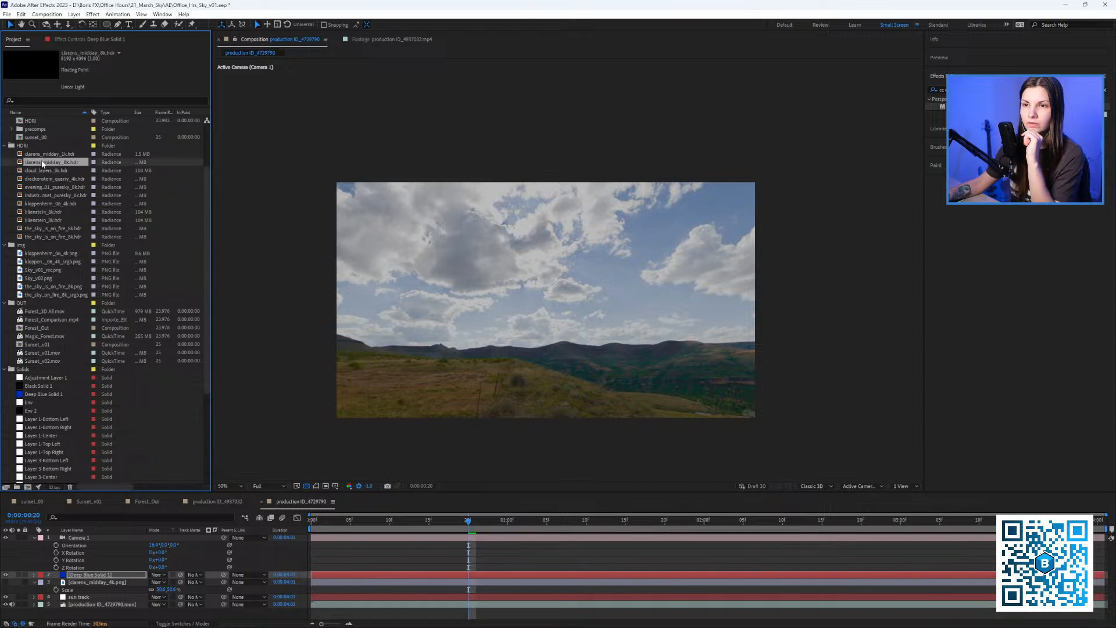
left_click(47, 155)
left_click_drag(47, 156, 96, 573)
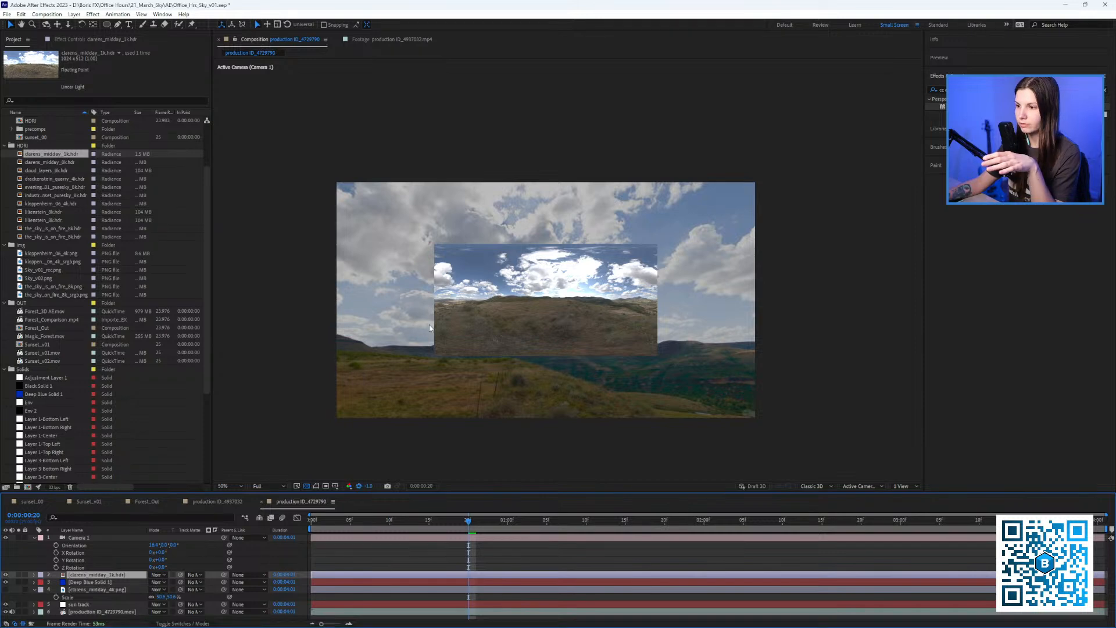
key("alt+Tab")
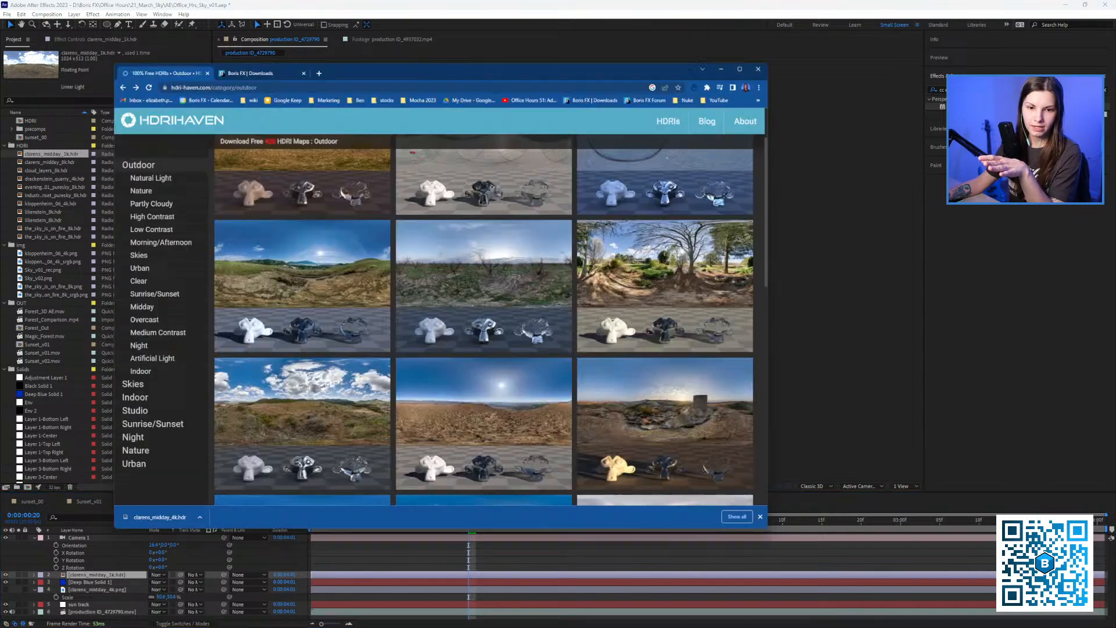
scroll(563, 342, "up", 2)
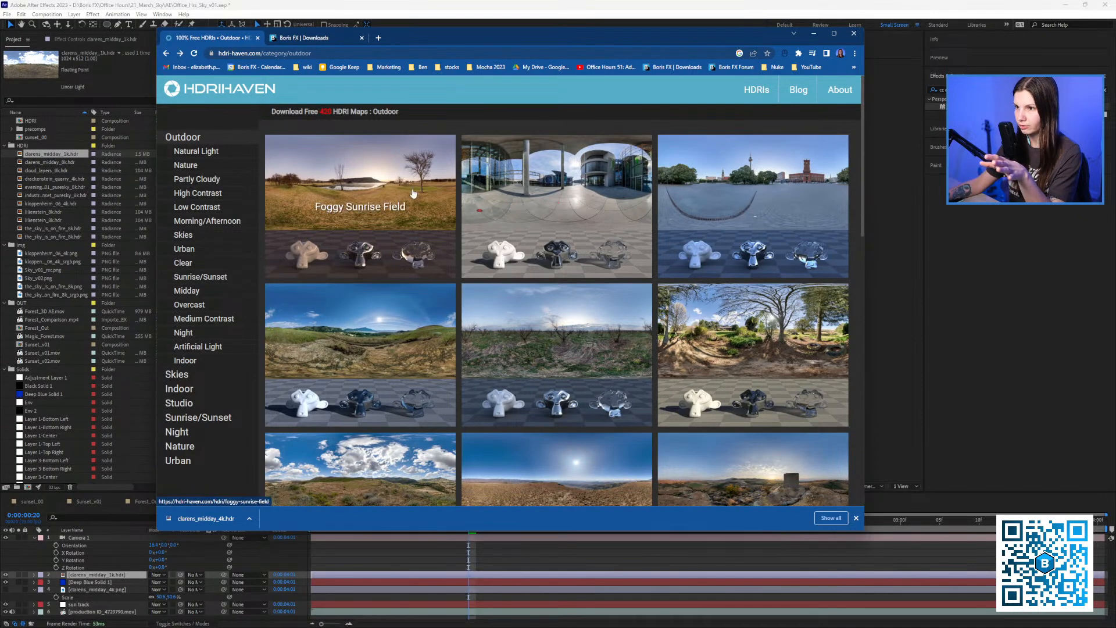
left_click(181, 50)
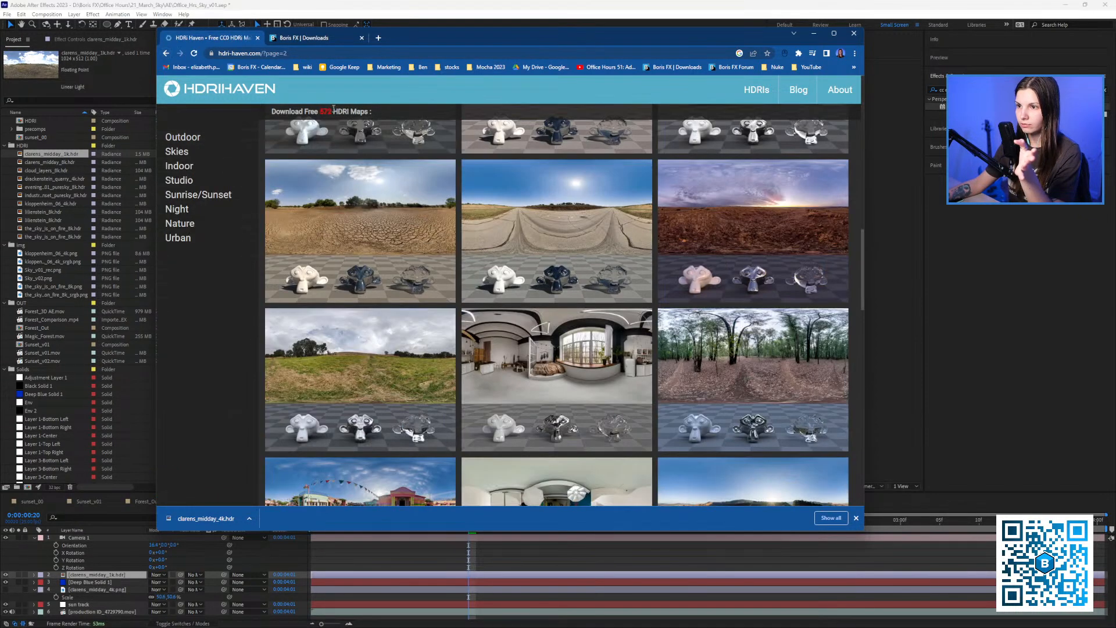
left_click(167, 53)
left_click_drag(289, 96, 145, 90)
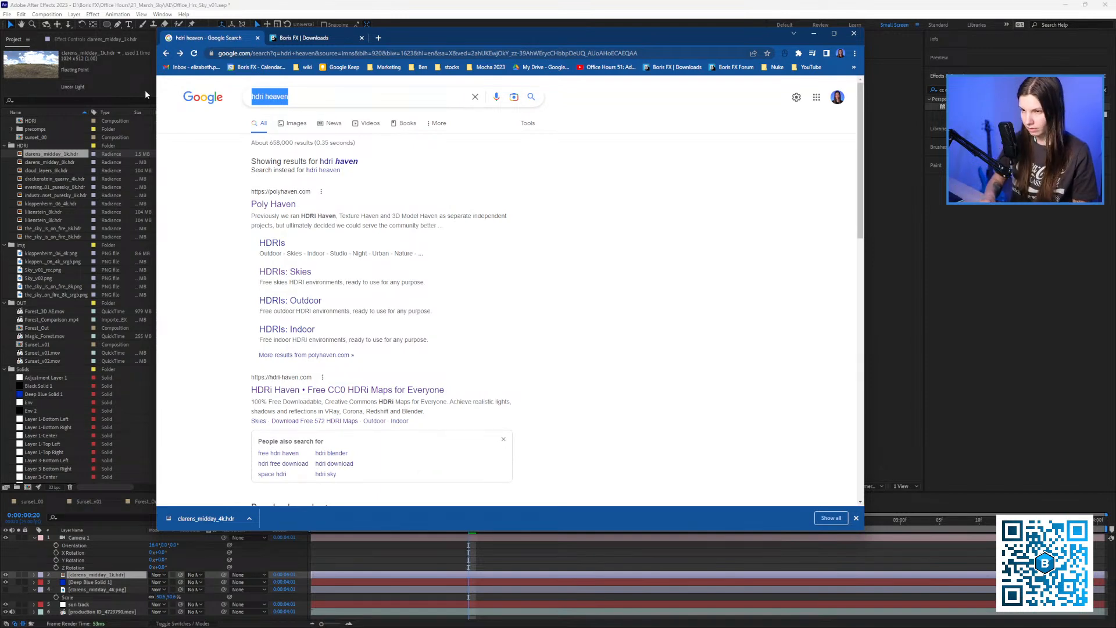
type("emotion edhi")
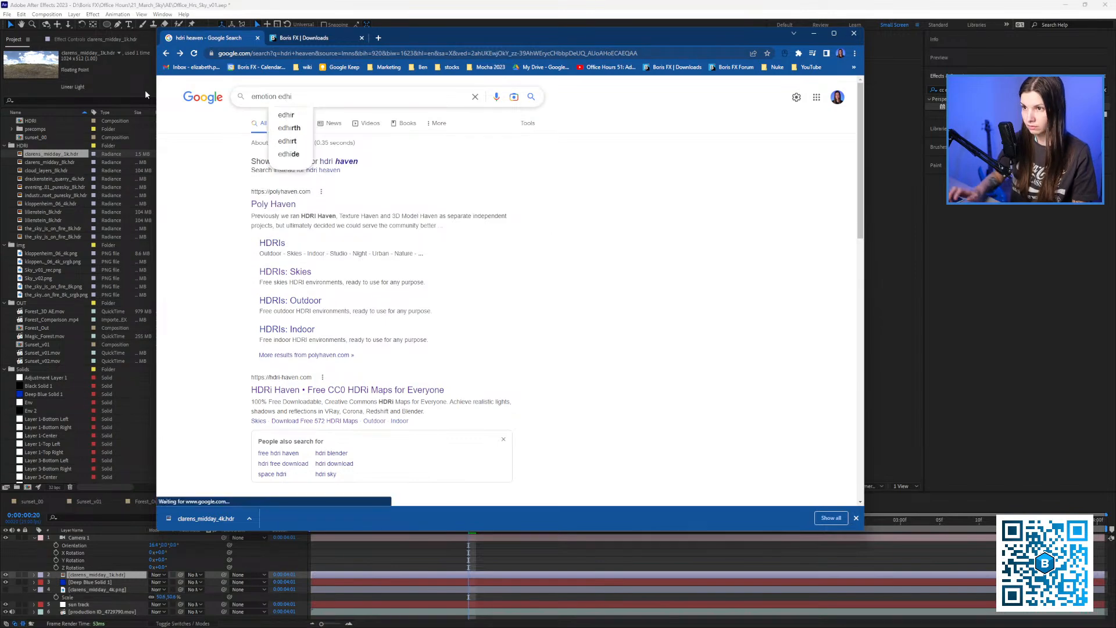
key("Return")
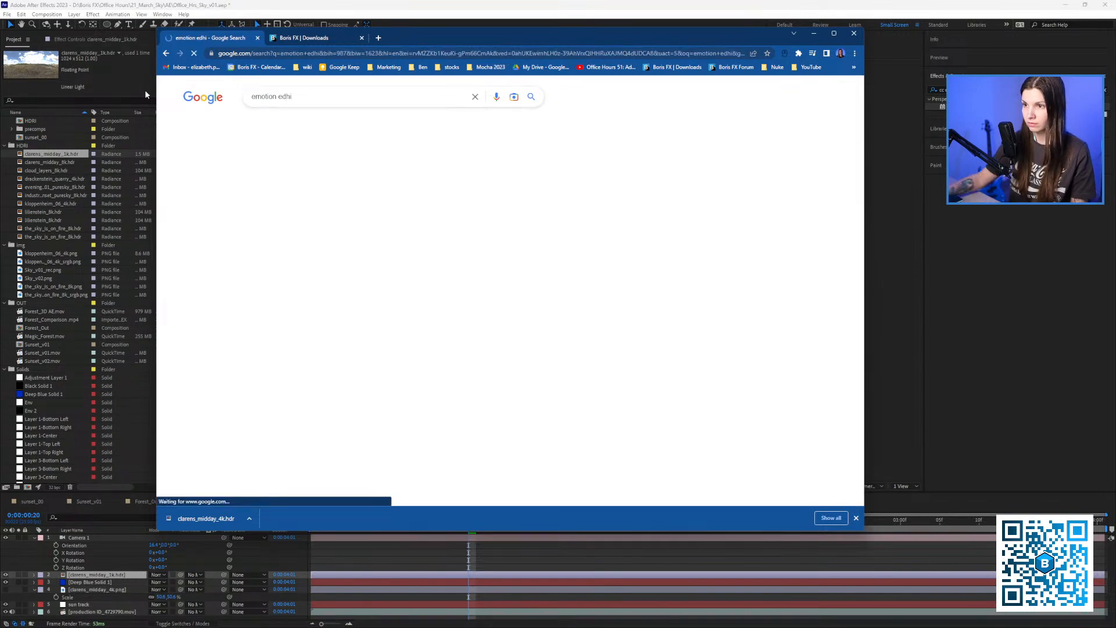
left_click_drag(291, 97, 281, 98)
type("hdri")
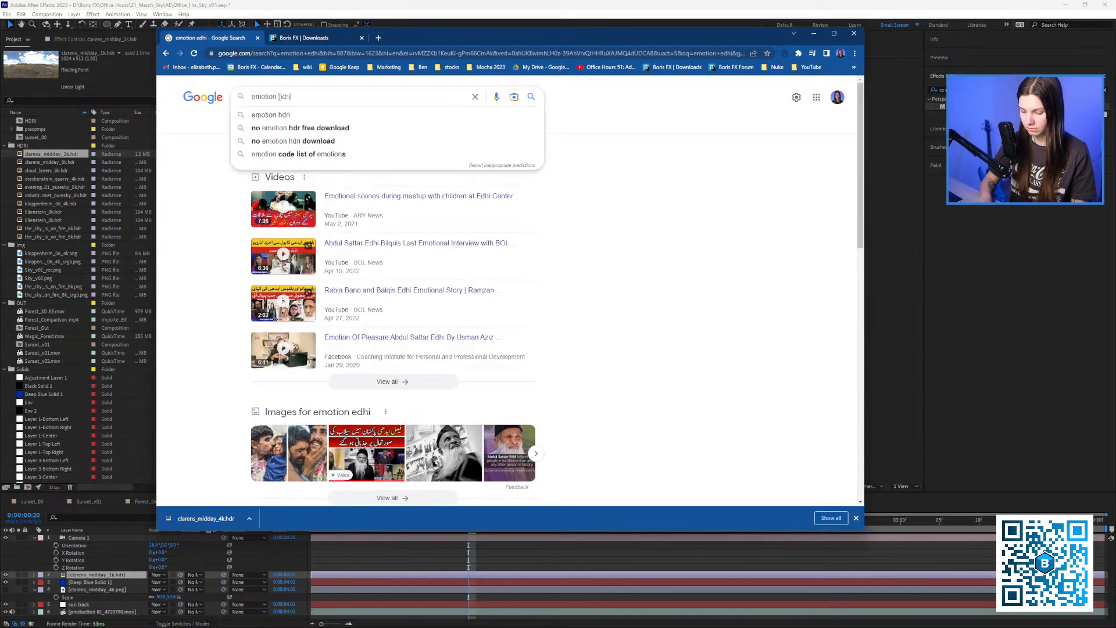
key("Return")
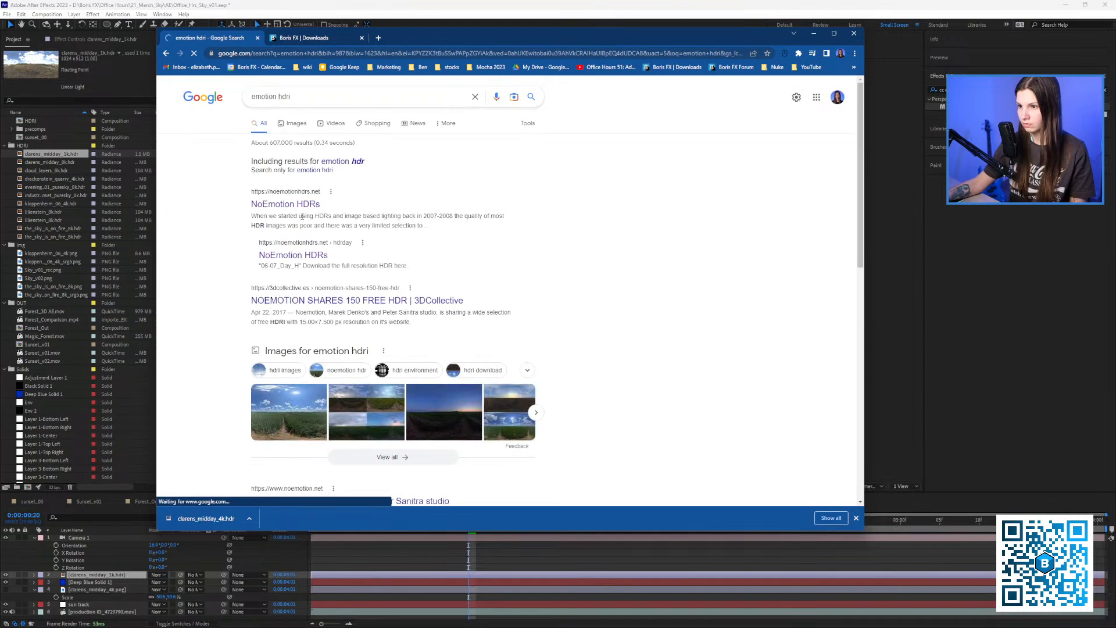
left_click(274, 200)
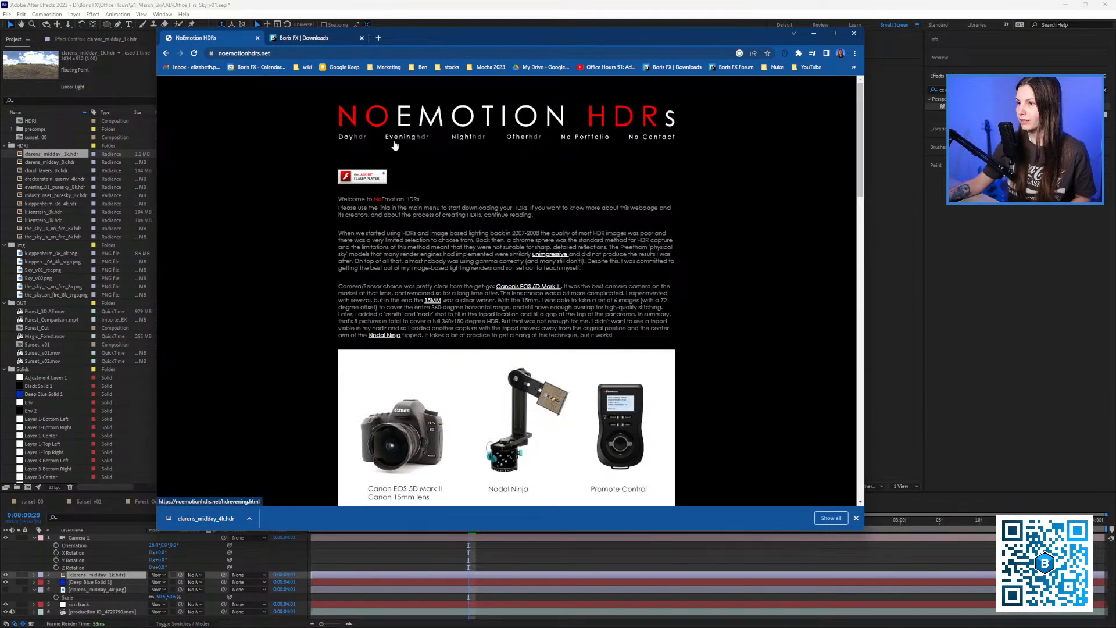
left_click(354, 138)
left_click(424, 138)
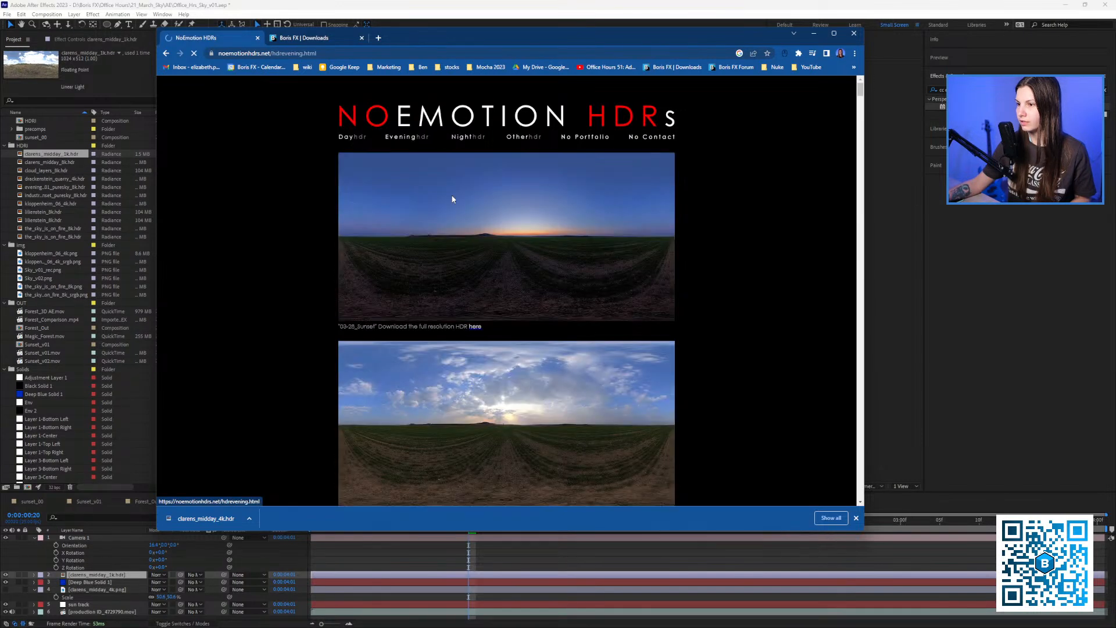
scroll(493, 244, "down", 10)
scroll(494, 248, "down", 10)
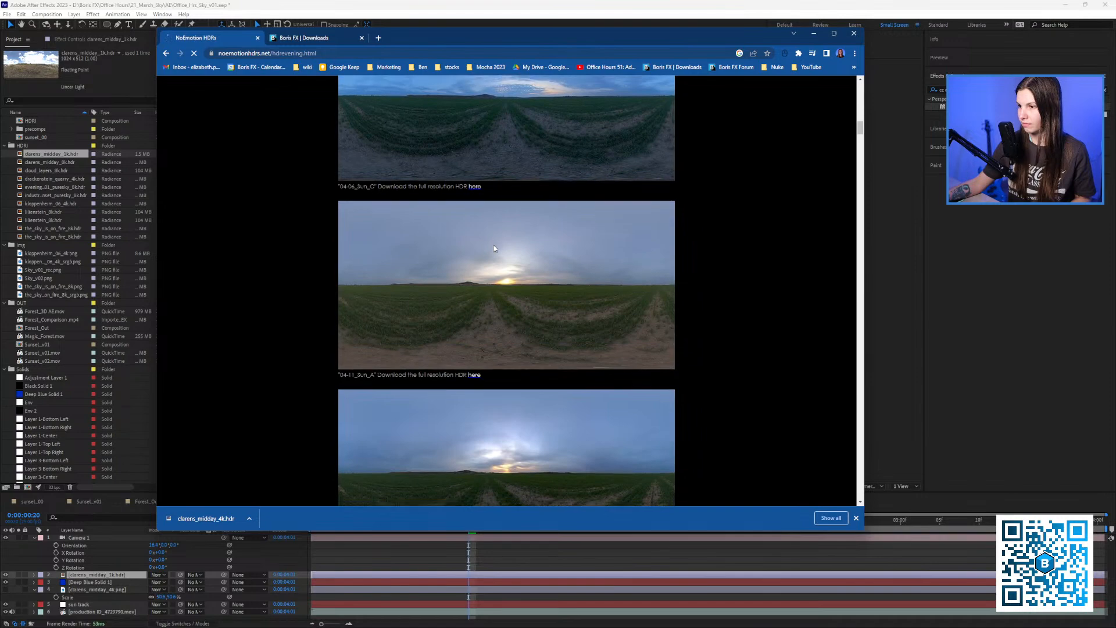
scroll(492, 247, "down", 10)
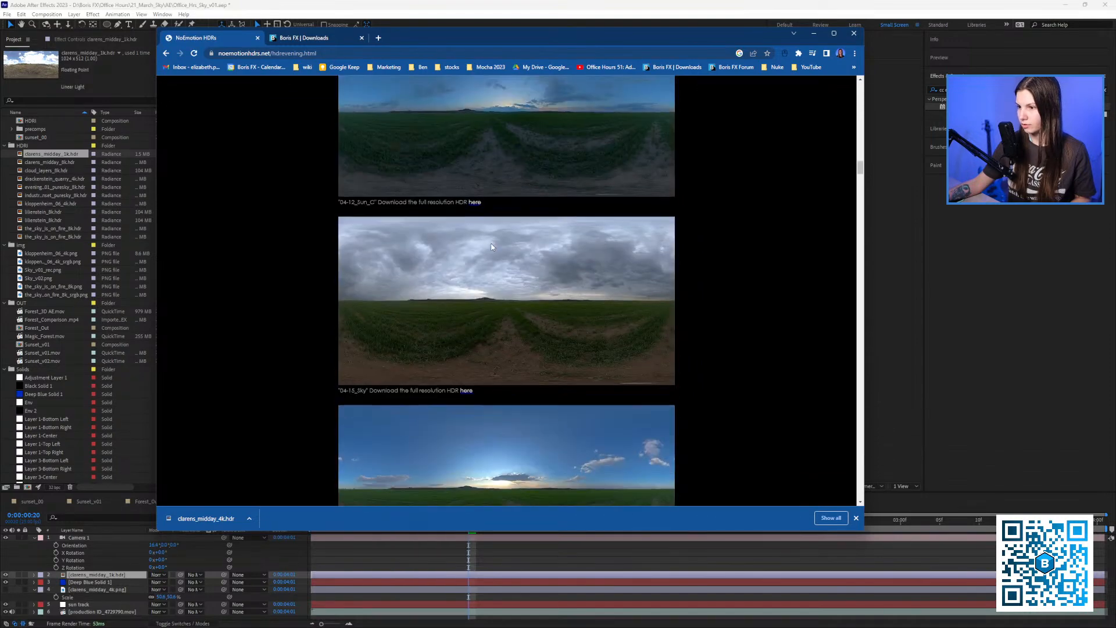
scroll(492, 245, "down", 10)
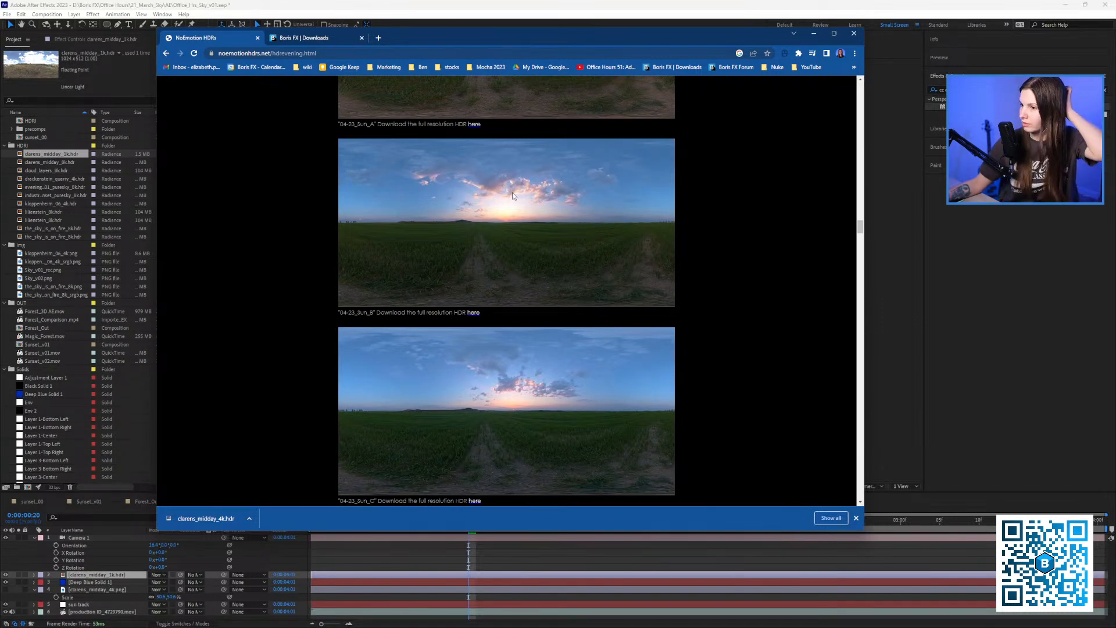
left_click(473, 313)
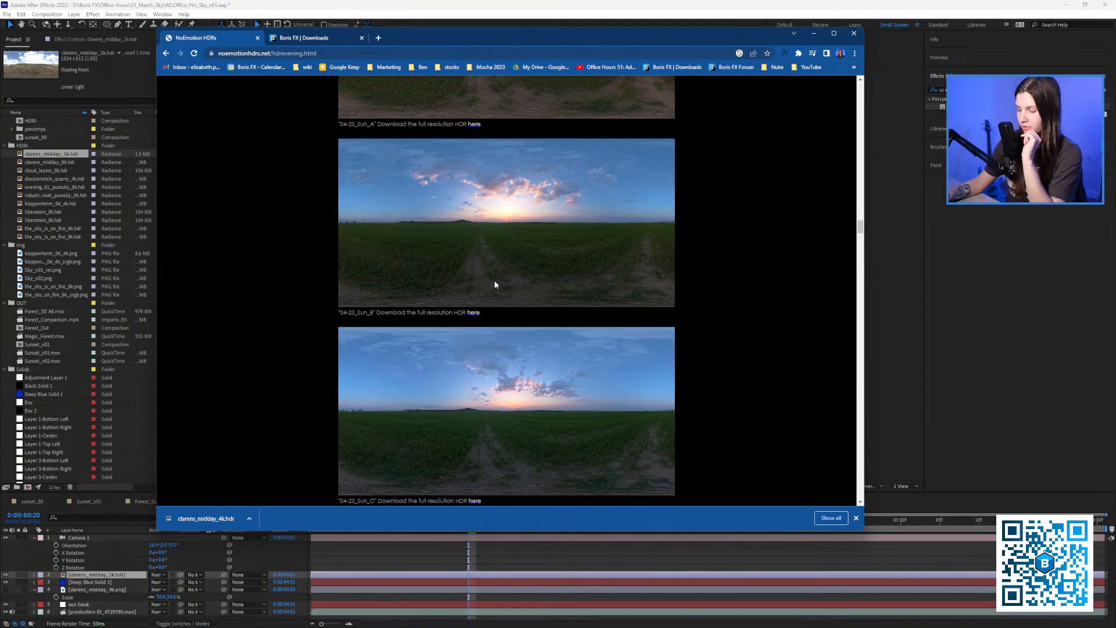
left_click(312, 38)
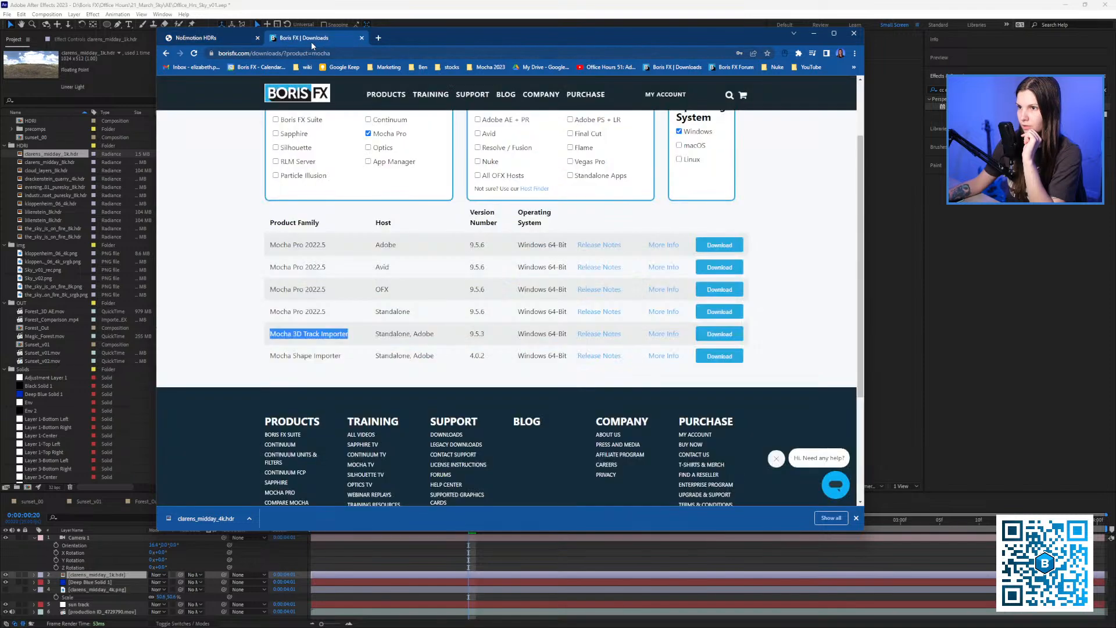
left_click(512, 6)
left_click_drag(468, 532, 428, 523)
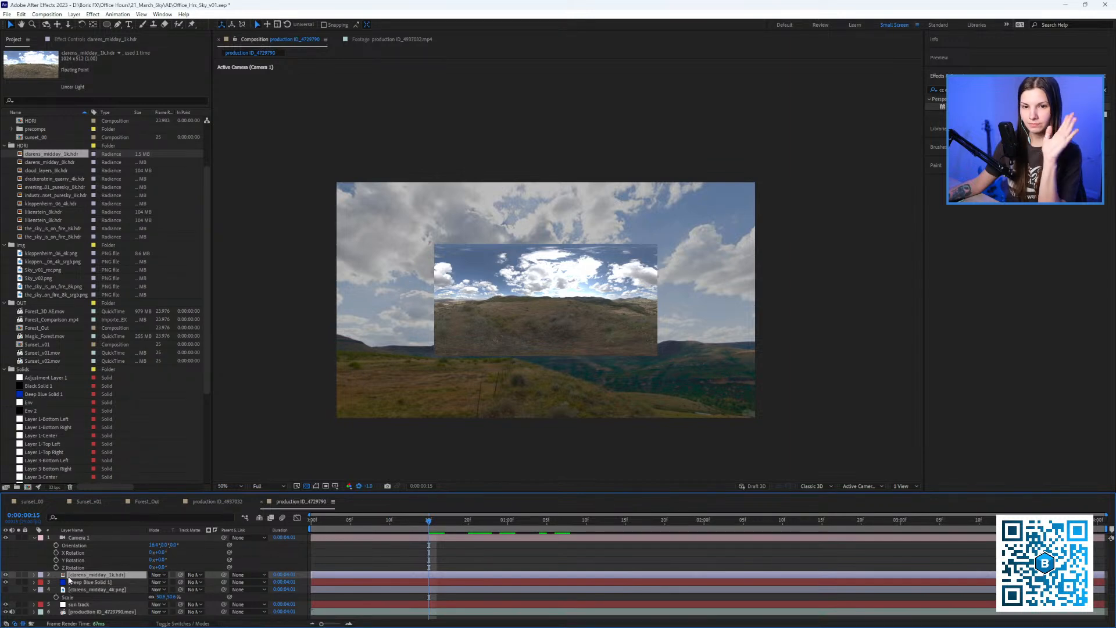
Scale up the clarens_midday_1k.hdr layer to fill the frame and darken preview exposure.
key("s")
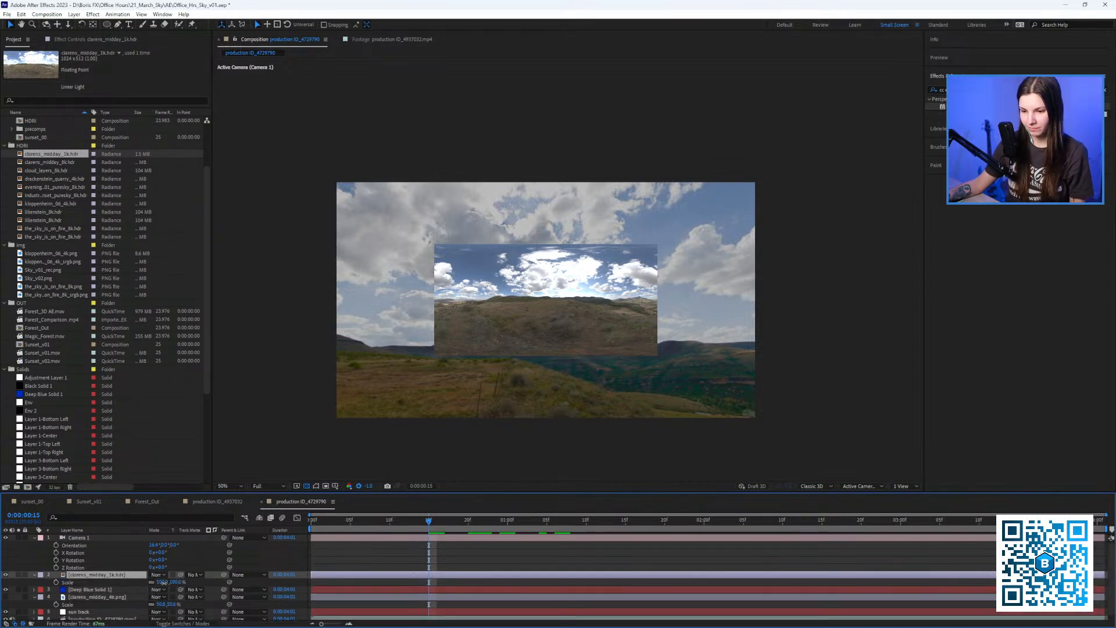
left_click_drag(161, 581, 293, 433)
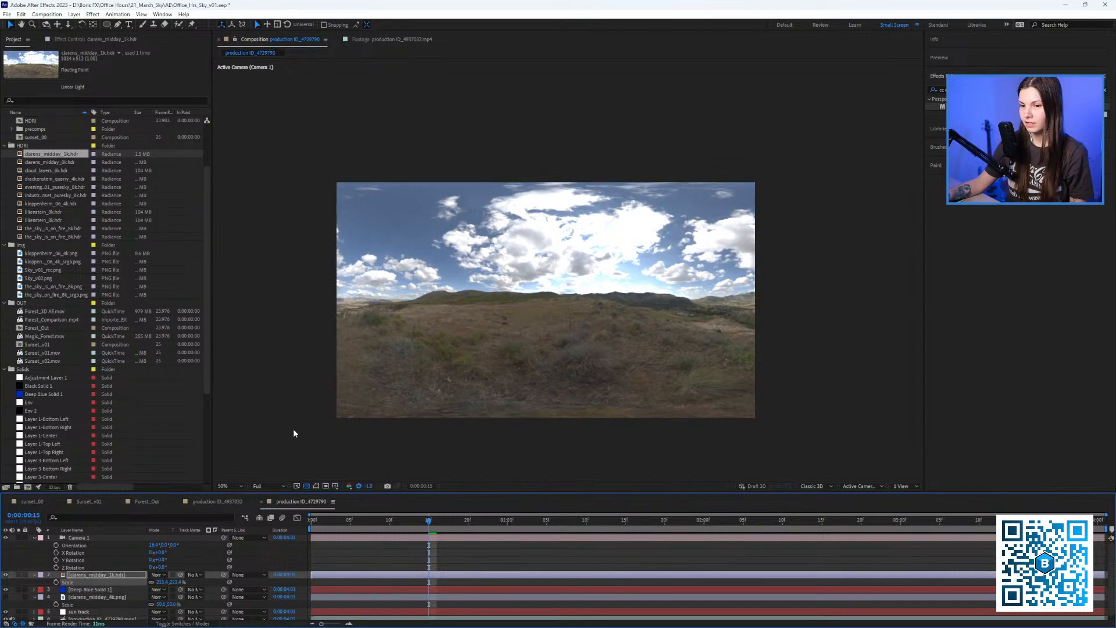
left_click_drag(357, 492, 199, 513)
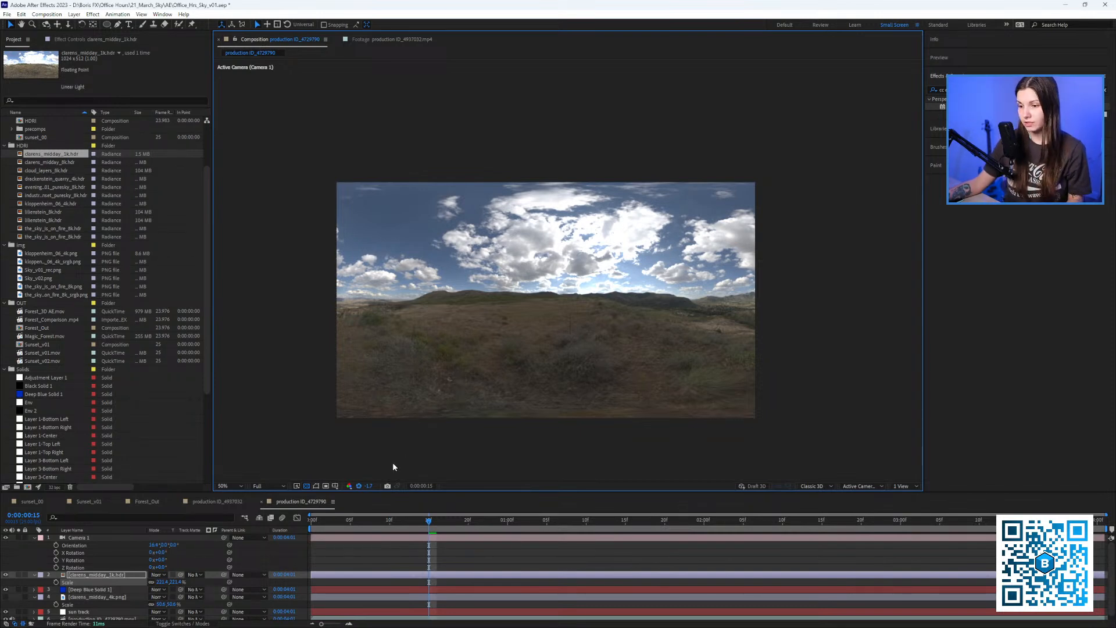
Set the project colour bit depth to 8 bits per channel.
left_click(54, 487)
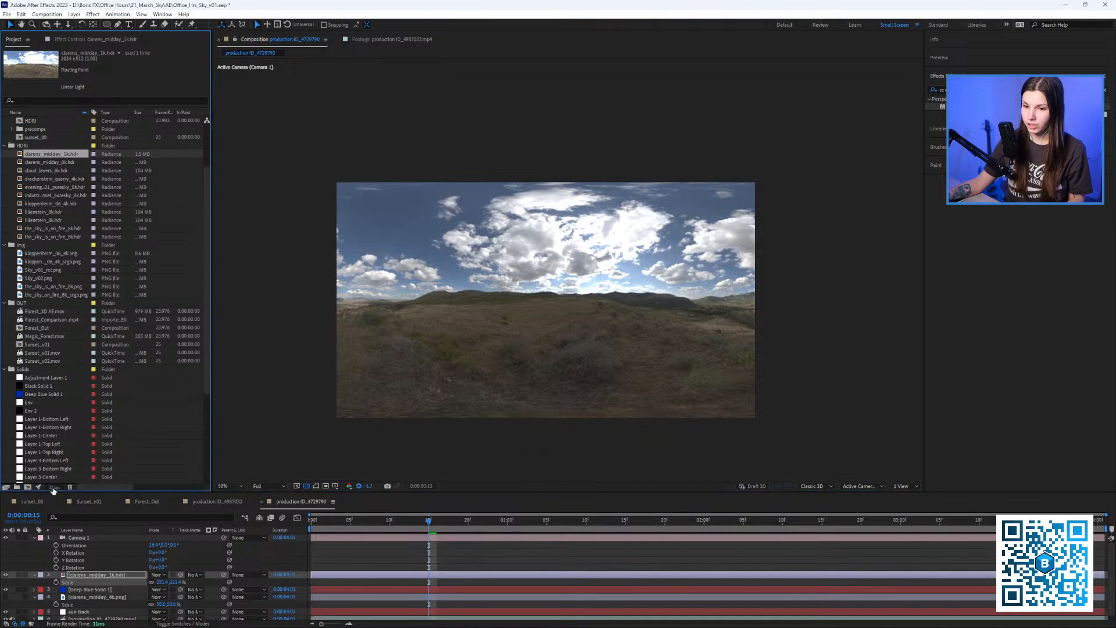
left_click_drag(388, 203, 281, 199)
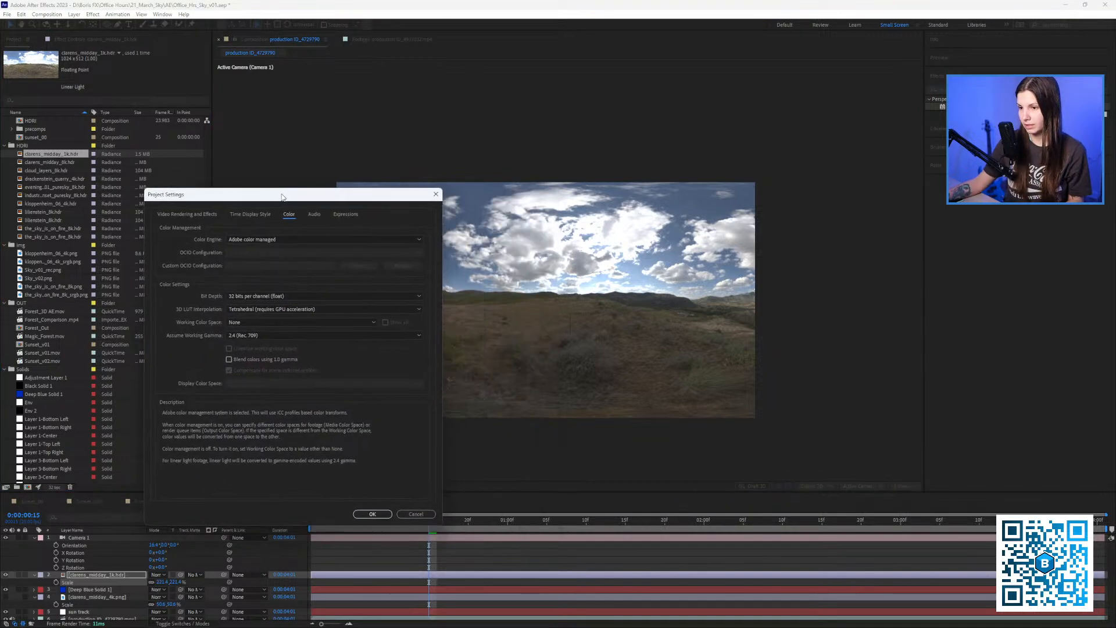
left_click(371, 513)
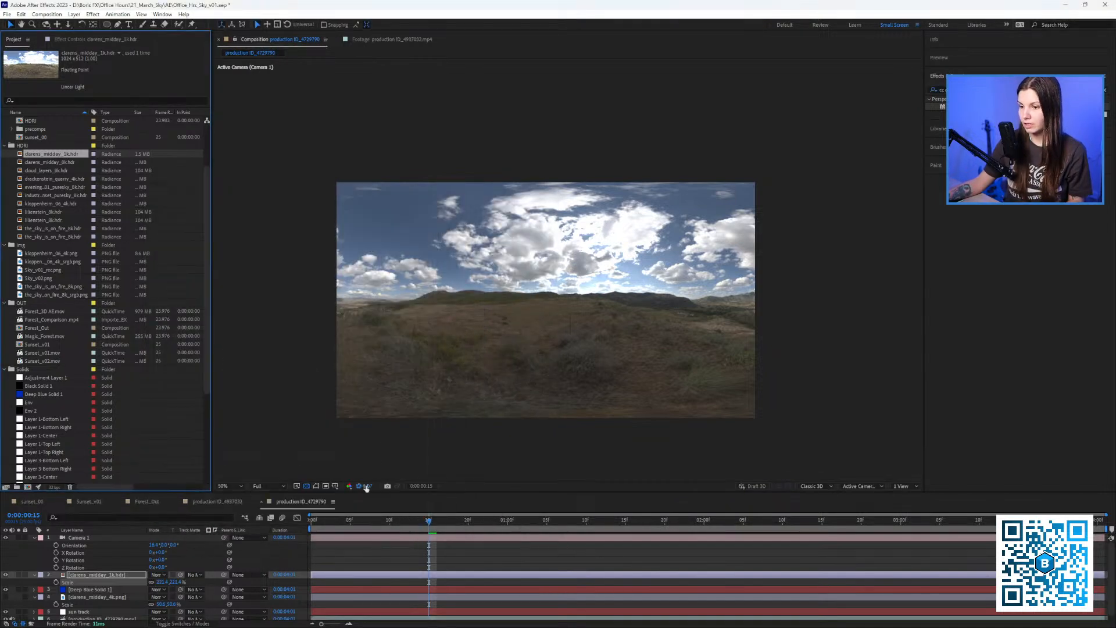
mouse_move(346, 475)
left_mouse_down()
mouse_move(474, 468)
mouse_move(327, 463)
mouse_move(356, 476)
mouse_move(311, 482)
mouse_move(331, 482)
left_mouse_up()
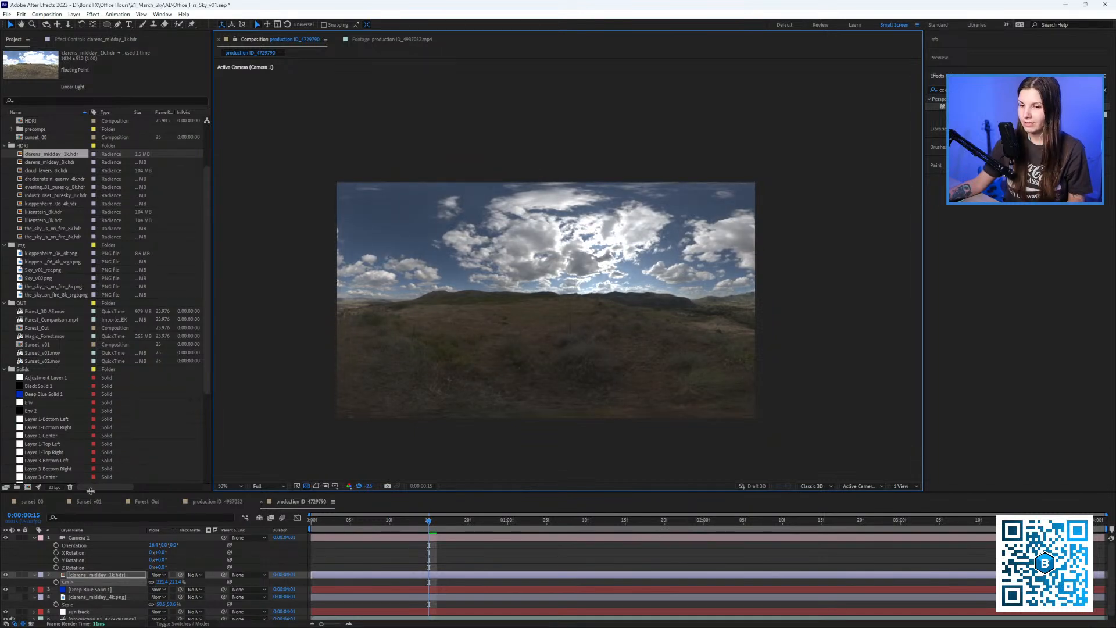
left_click(56, 487)
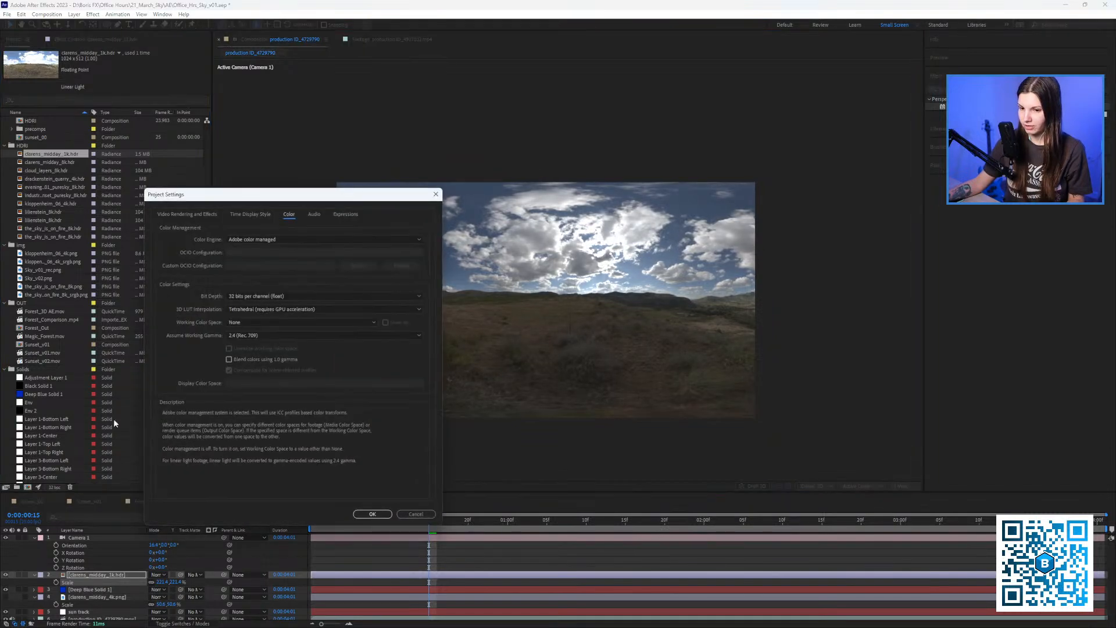
left_click(246, 297)
left_click(256, 305)
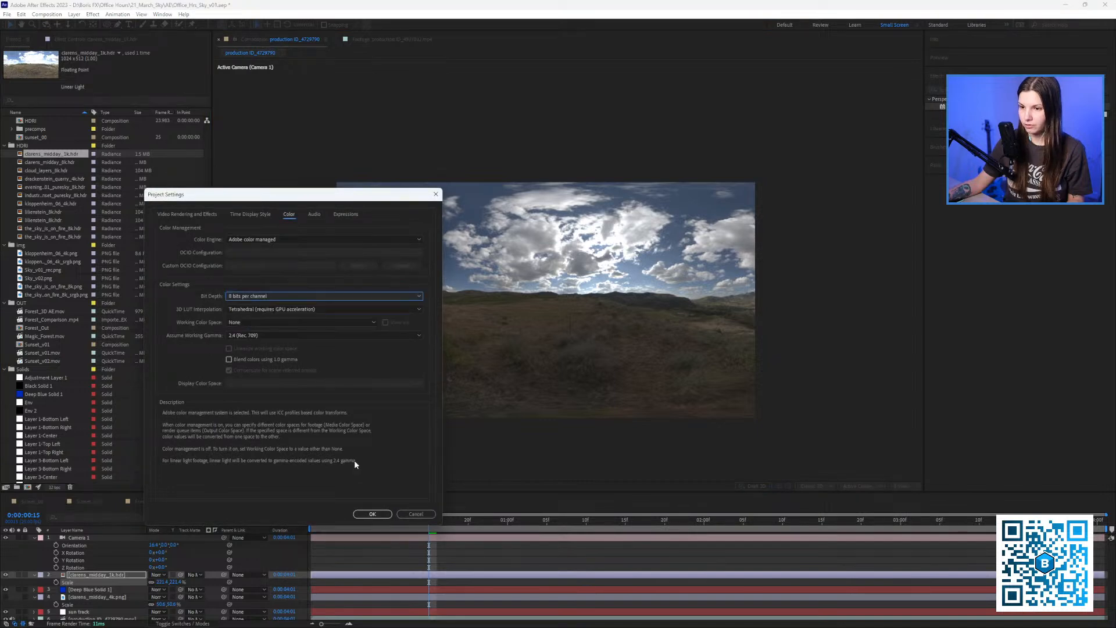
left_click(373, 514)
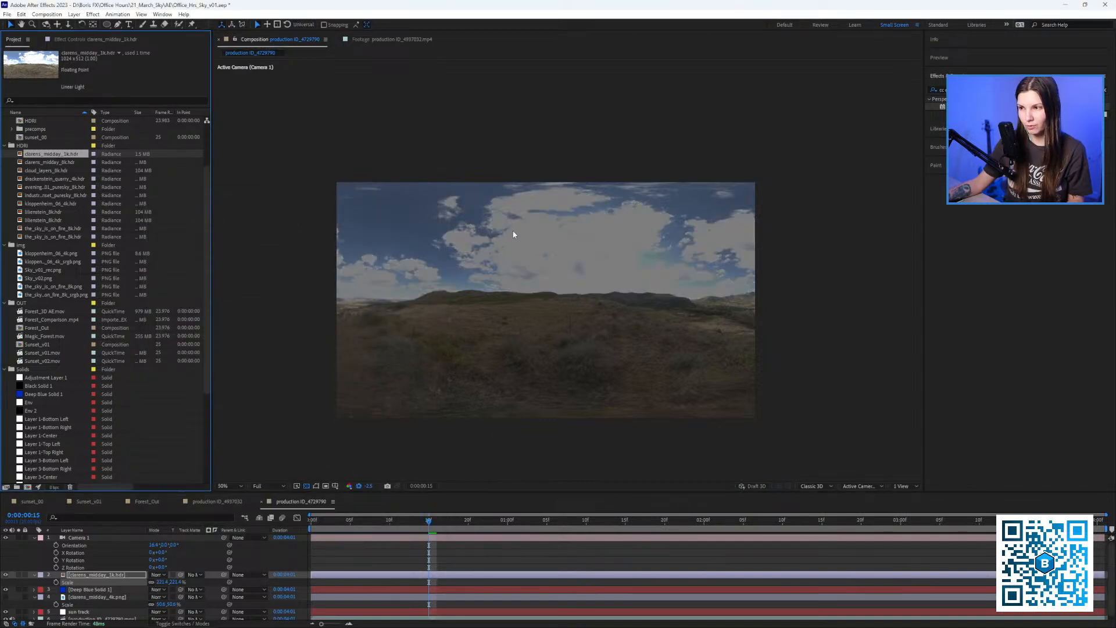
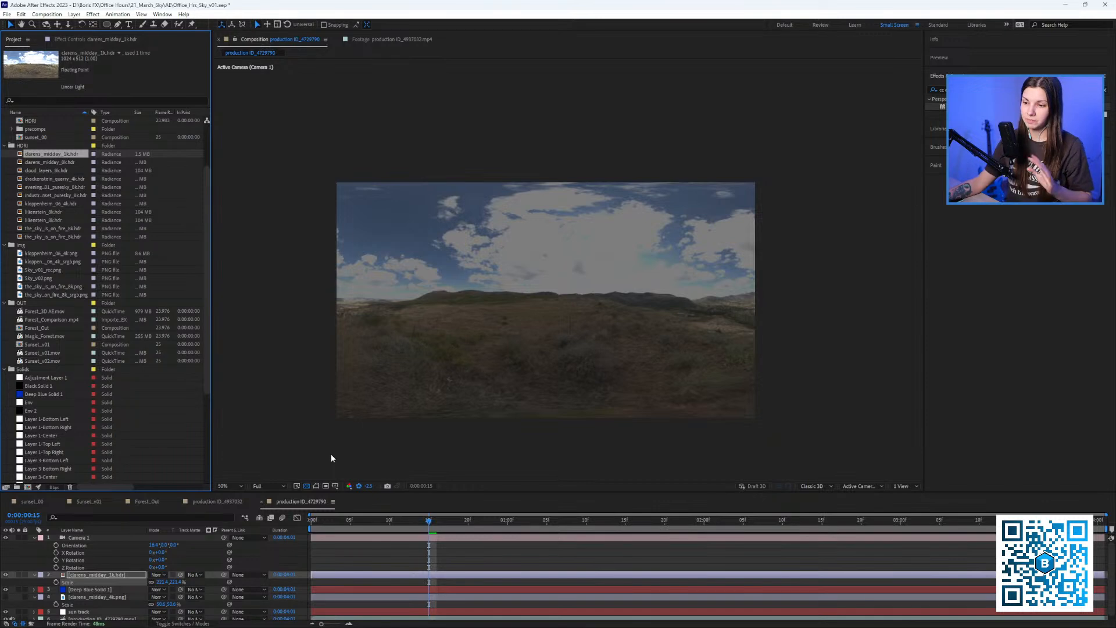
Reset the viewer exposure, delete the clarens_midday_1k.hdr layer and return to the clip start.
left_click(360, 486)
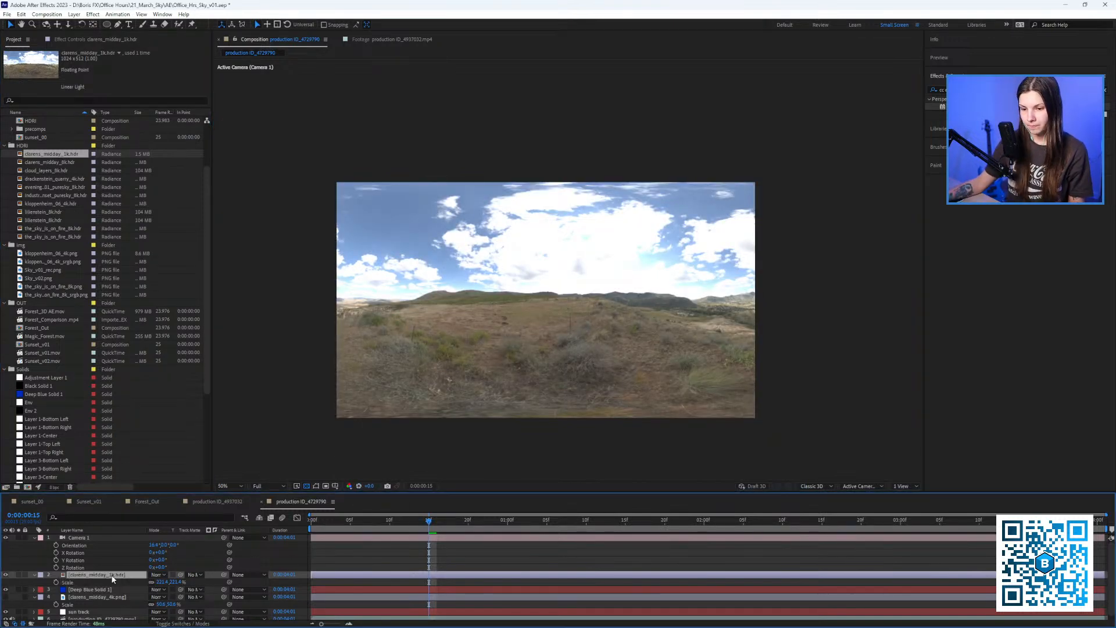
key("Delete")
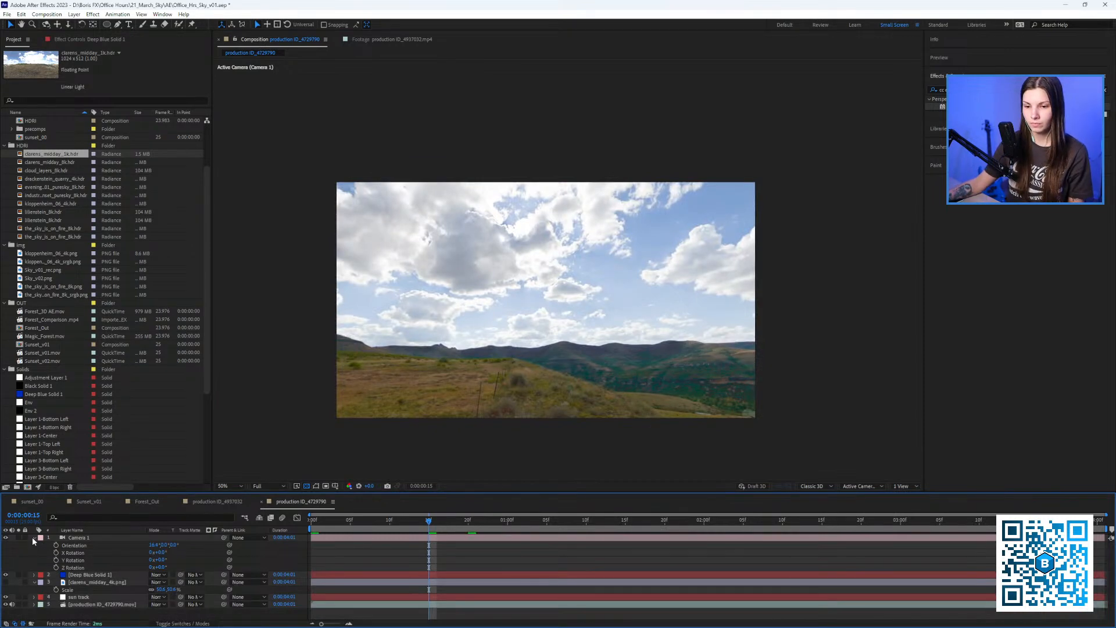
left_click(33, 536)
left_click(76, 538)
left_click(515, 520)
key("Home")
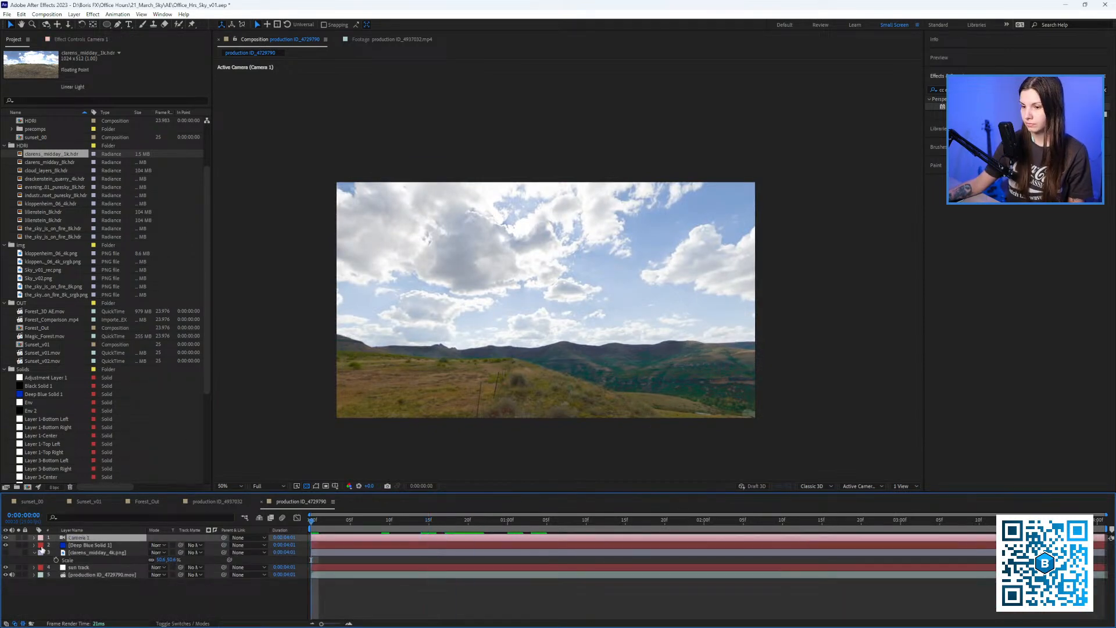
Pan Deep Blue Solid 1's CC Environment sky horizontally to -49.2 and preview the clip.
left_click(86, 545)
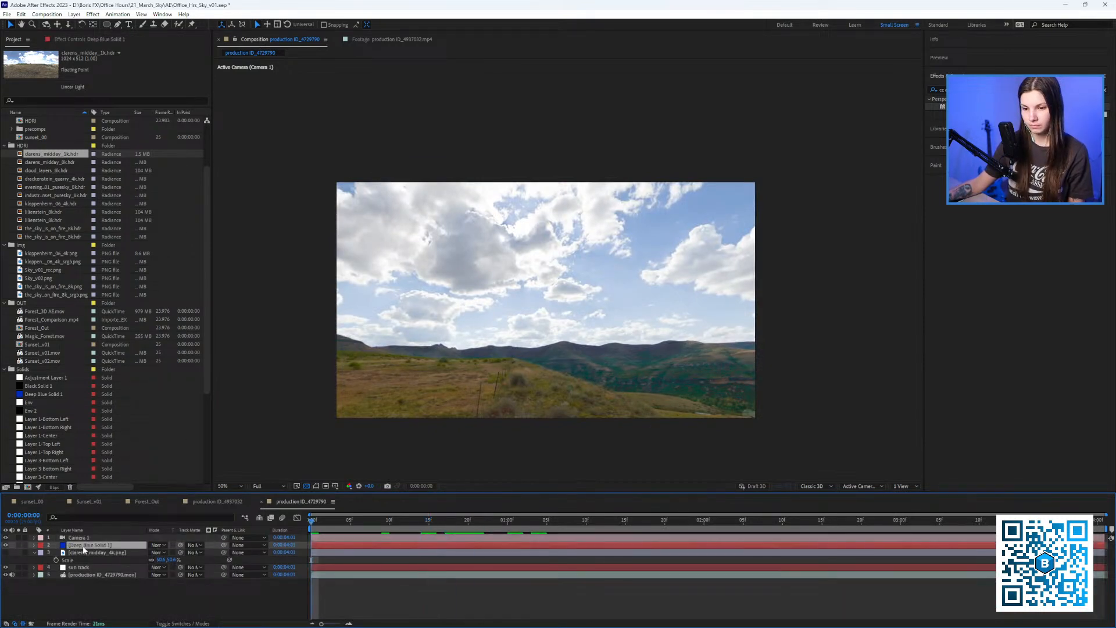
left_click(57, 36)
mouse_move(35, 94)
left_mouse_down()
mouse_move(73, 108)
mouse_move(53, 107)
left_mouse_up()
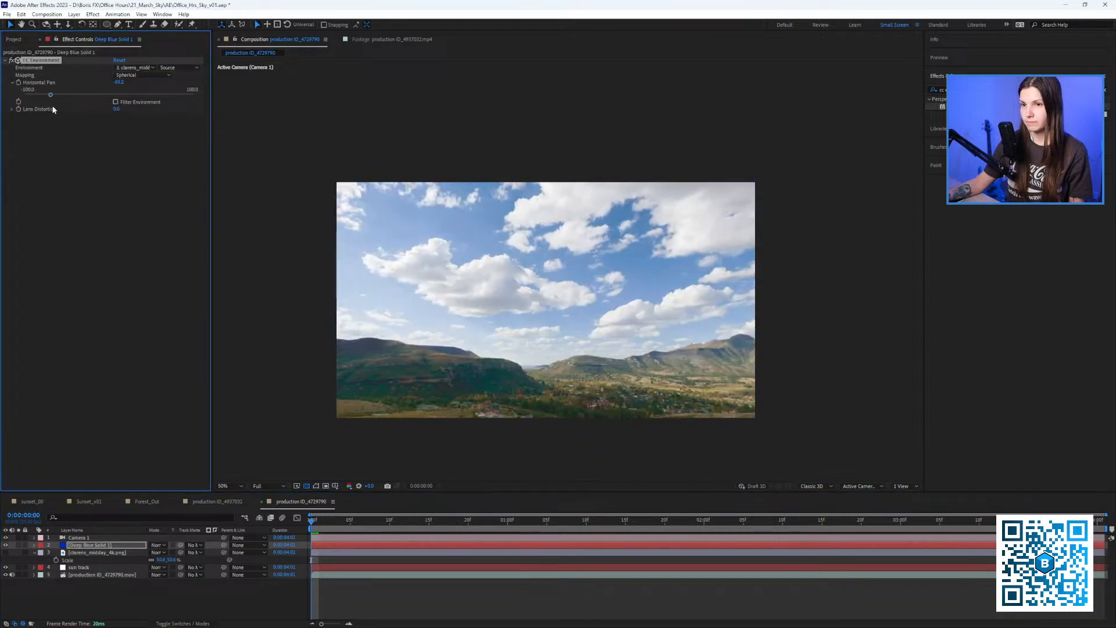
key("space")
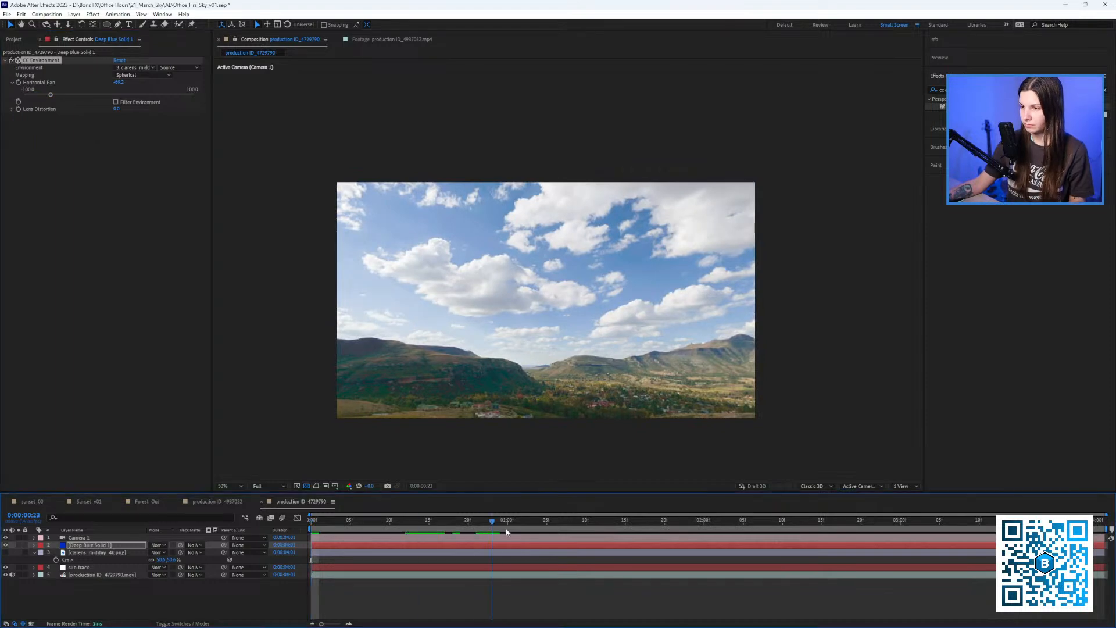
left_click(366, 531)
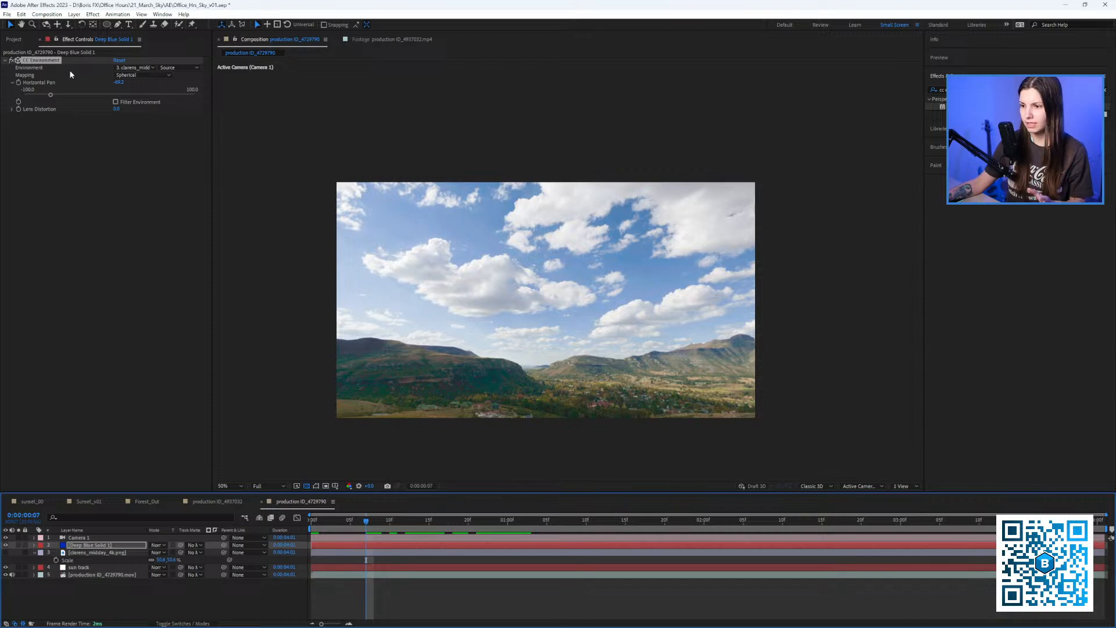
left_click(12, 39)
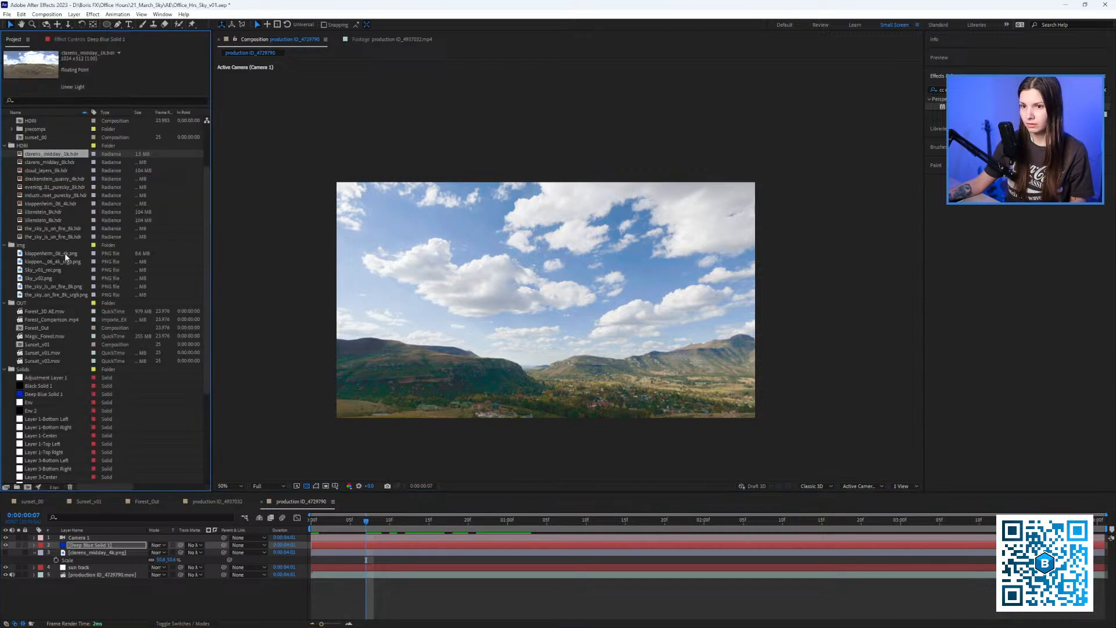
Hide the Camera 1, Deep Blue Solid 1 and midday sky layers to preview the original sunset footage.
left_click(11, 567)
left_click(6, 567)
left_click(5, 545)
left_click(6, 538)
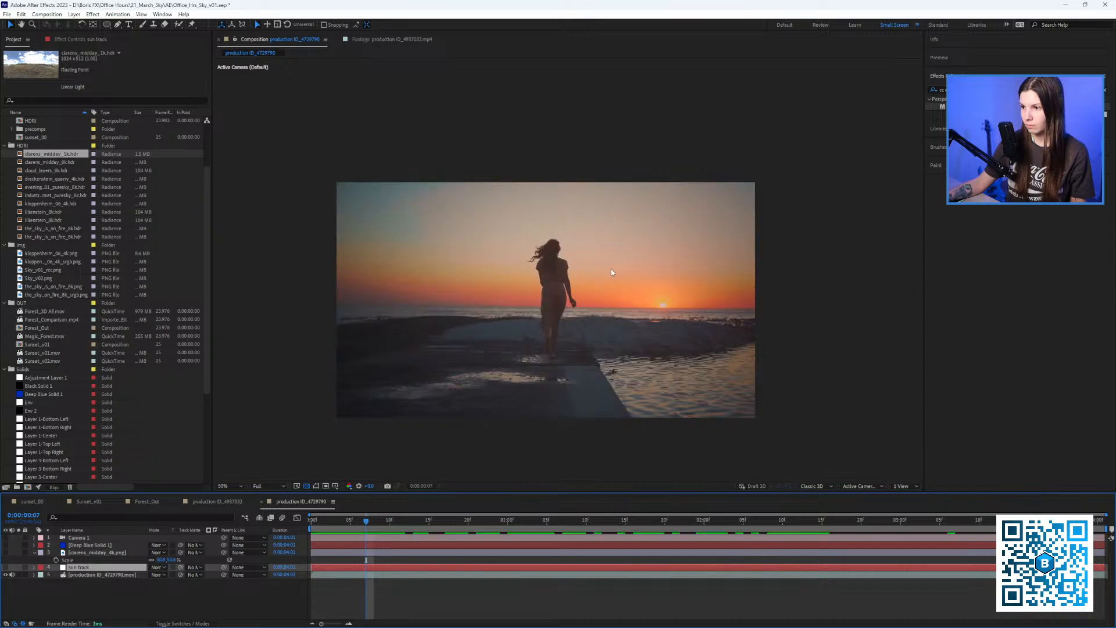
key("space")
left_click(66, 554)
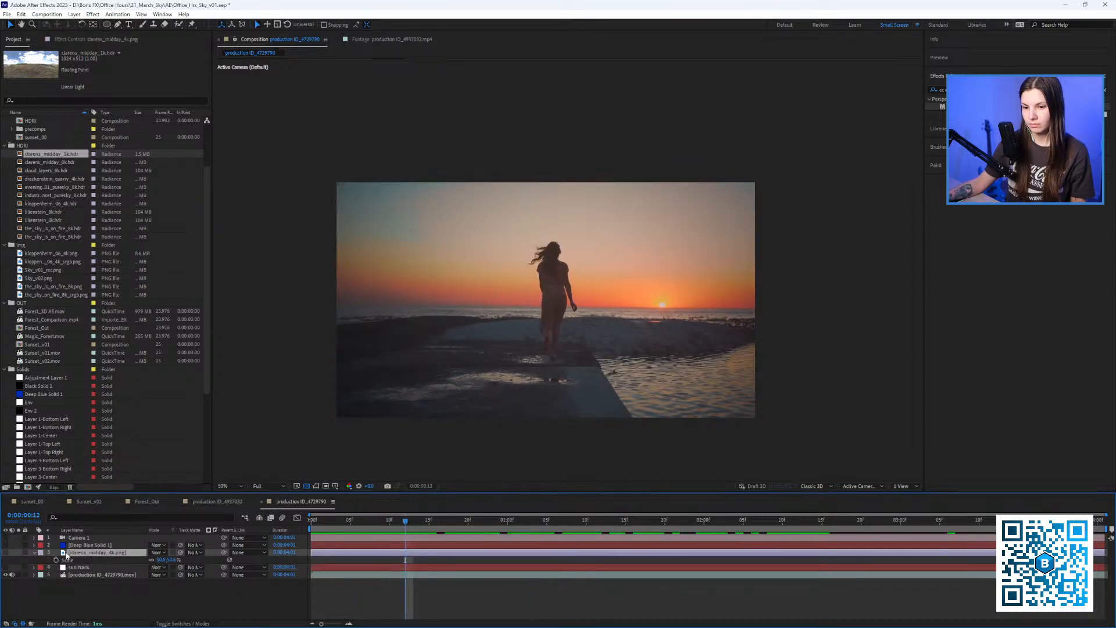
left_click(7, 553)
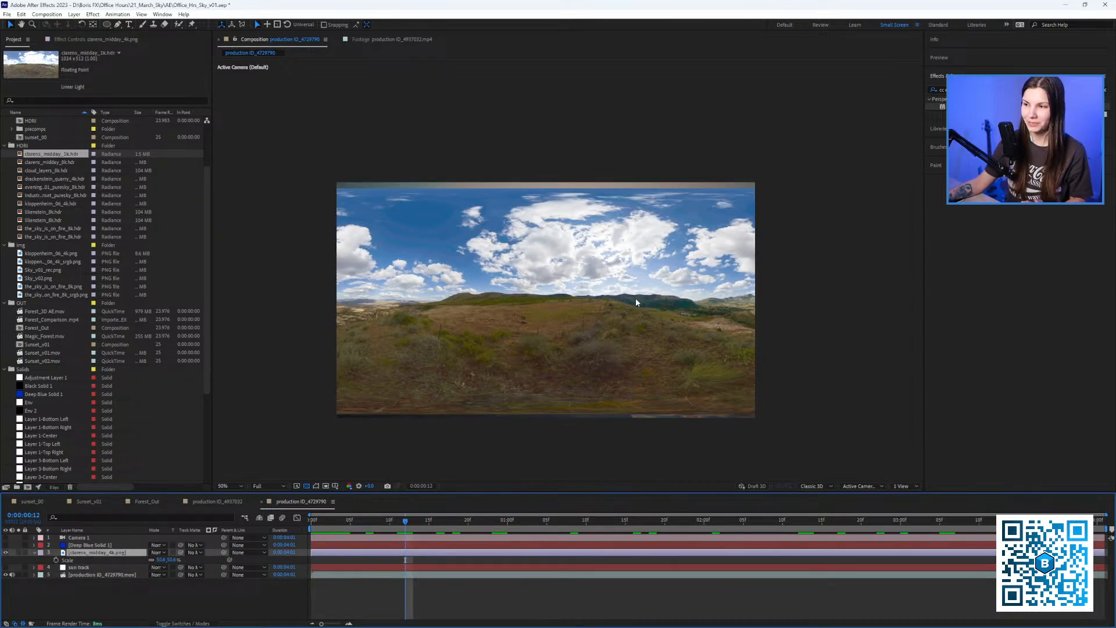
left_click(5, 552)
Compare the project's sky images and drag the_sky_is_on_fire_8k_srgb.png into the composition.
left_click(62, 259)
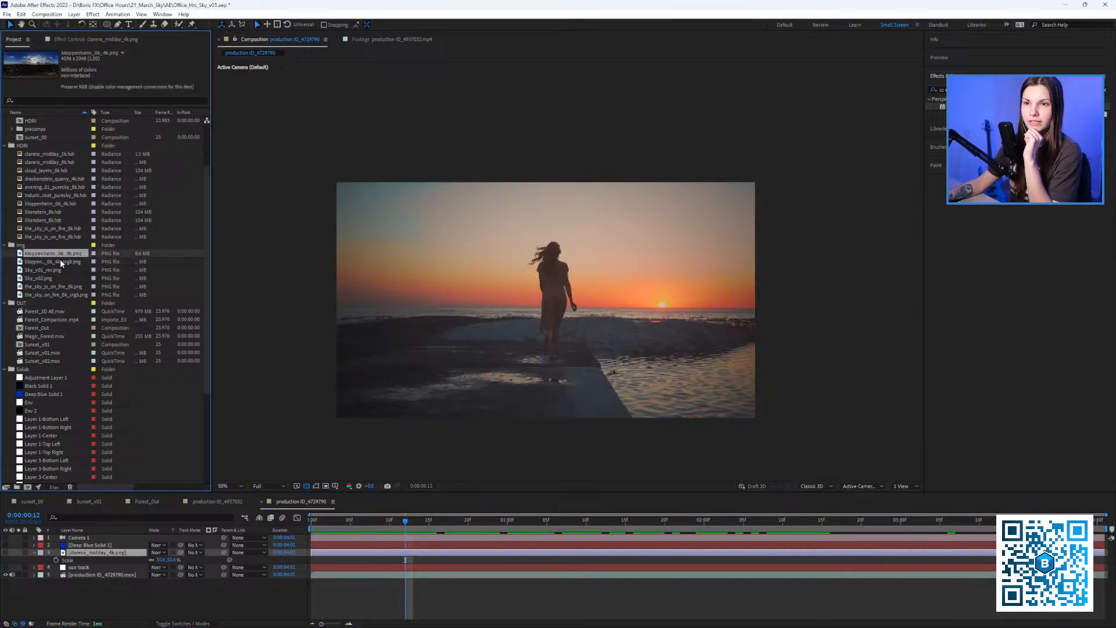
left_click(60, 270)
left_click(58, 280)
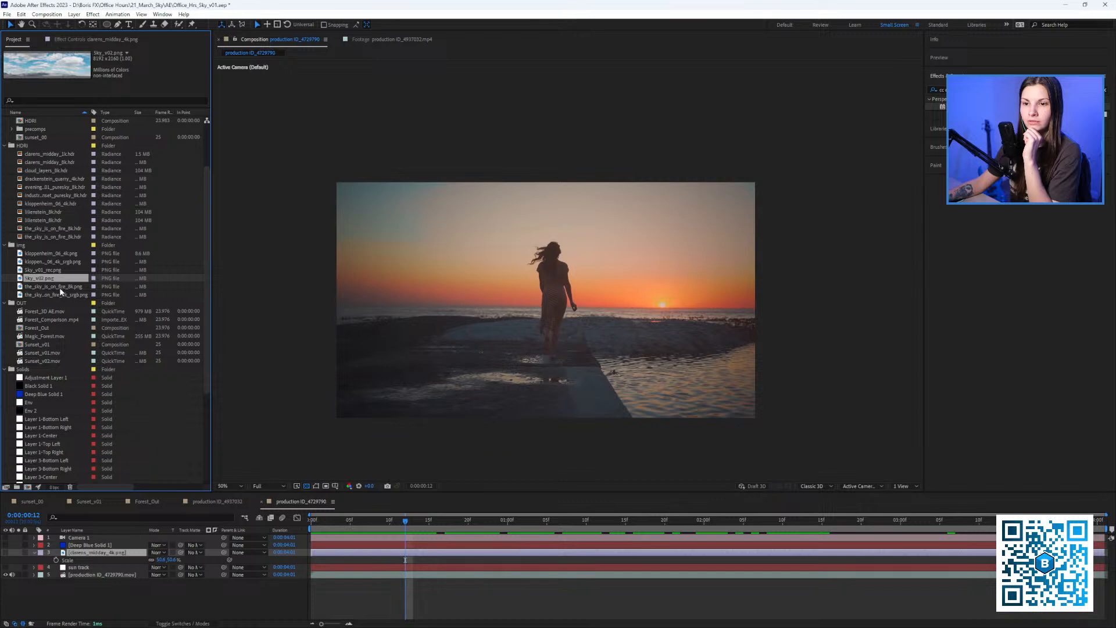
left_click(59, 287)
left_click(55, 295)
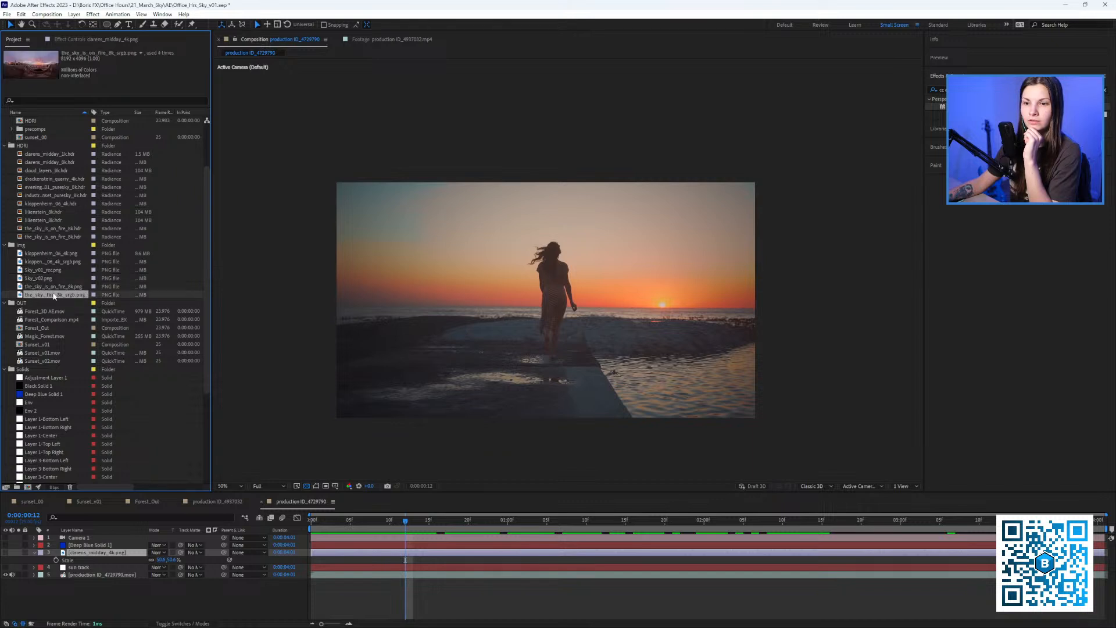
left_click_drag(54, 296, 553, 308)
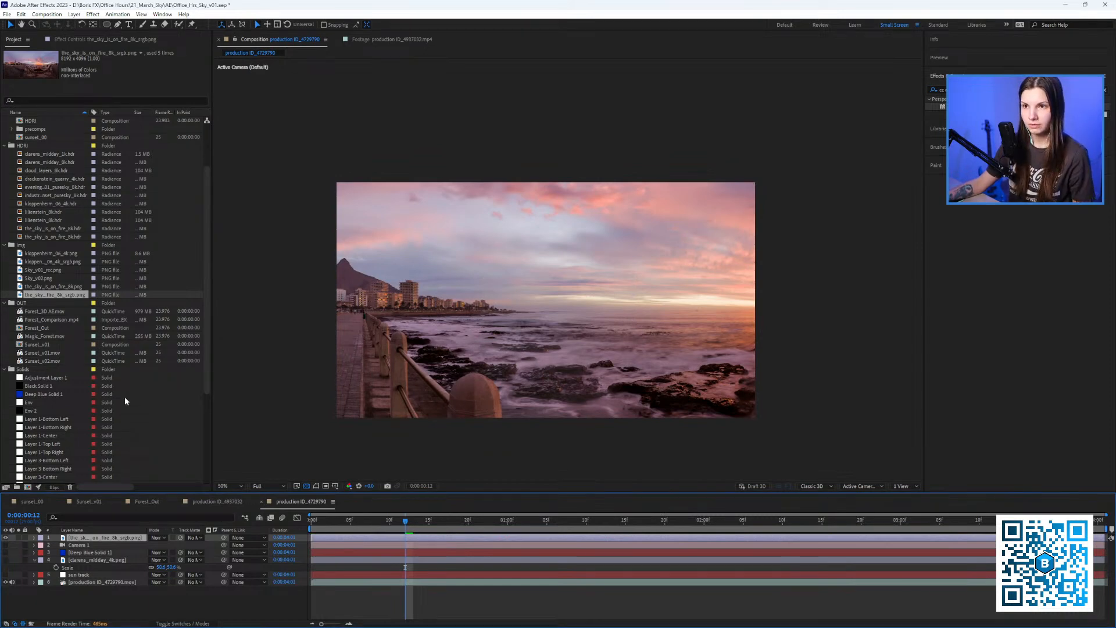
Scale the fire sky layer to 23.2%, nudging its position, then select Deep Blue Solid 1's effects.
key("s")
left_click_drag(163, 545, 123, 543)
left_click_drag(531, 304, 522, 298)
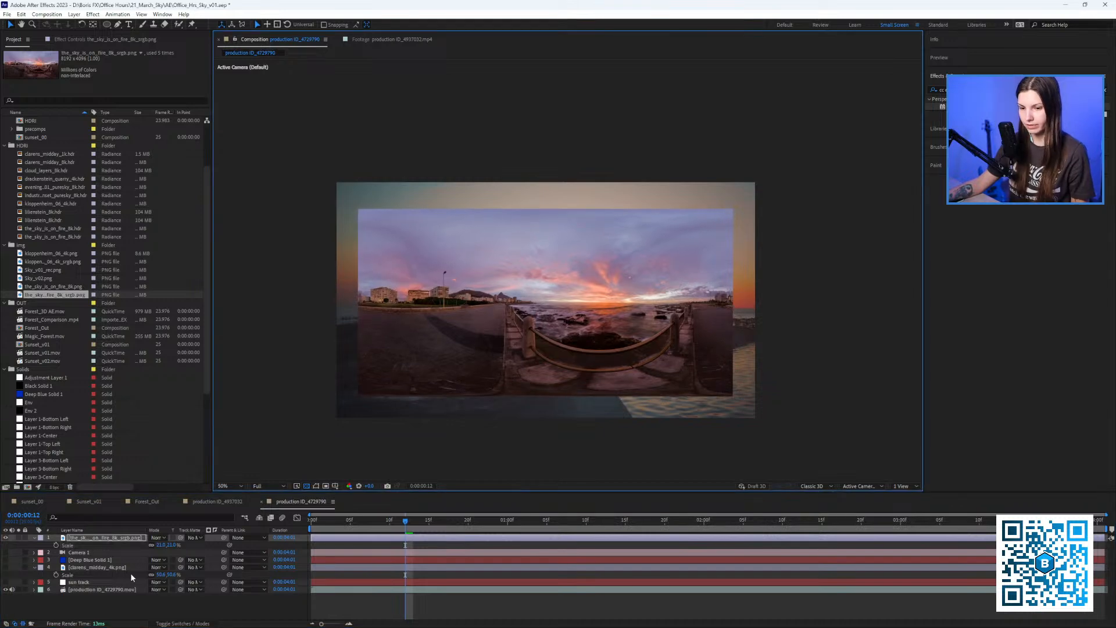
left_click_drag(161, 545, 170, 545)
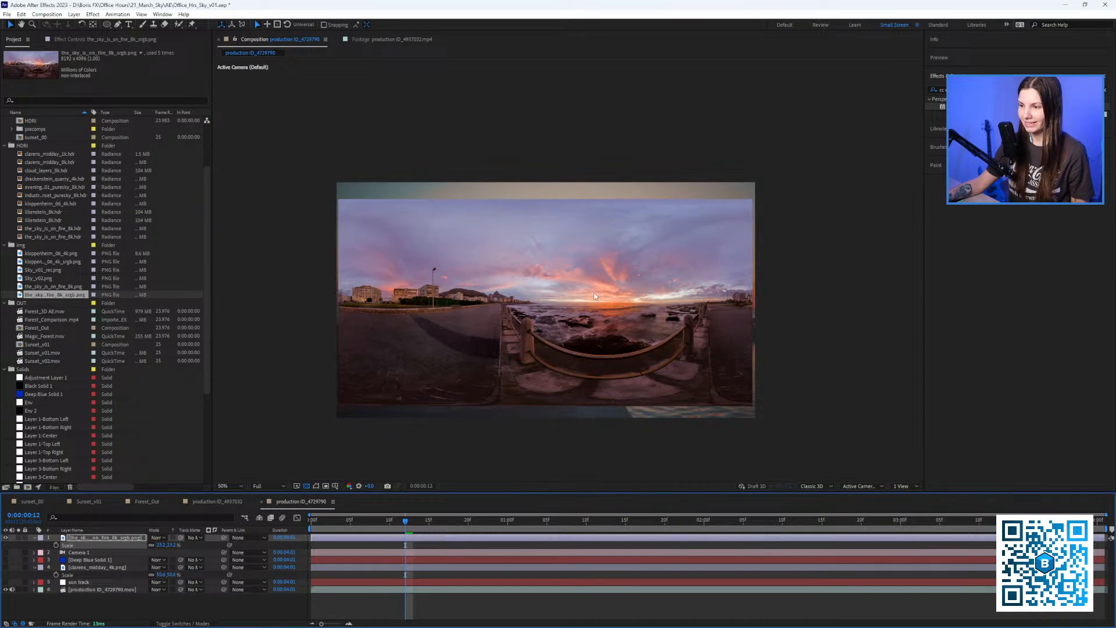
scroll(595, 294, "up", 2)
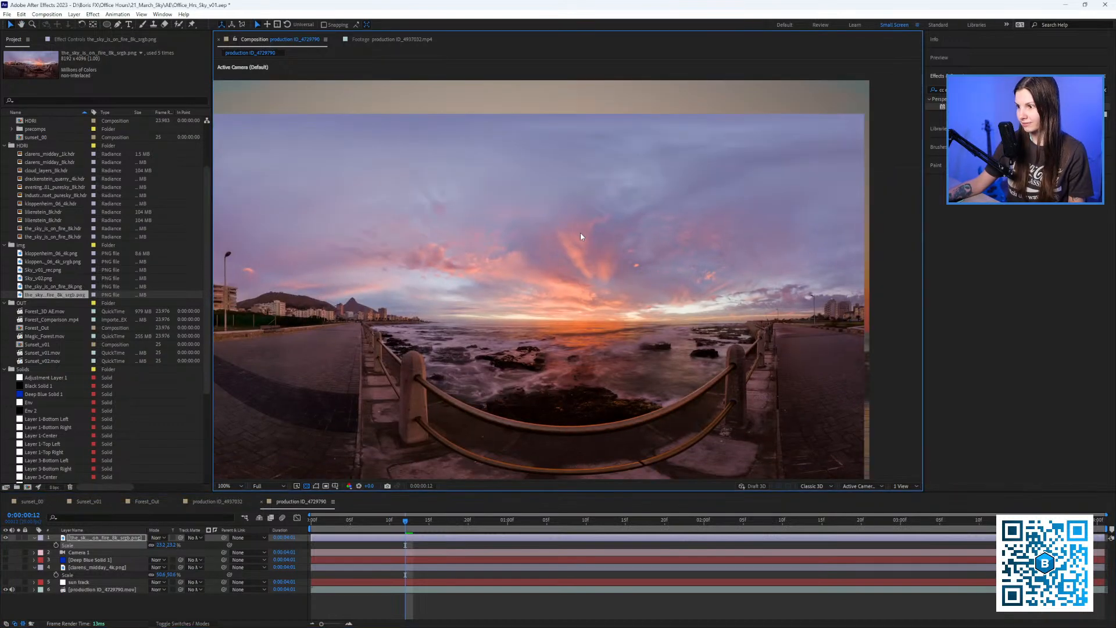
scroll(574, 314, "down", 2)
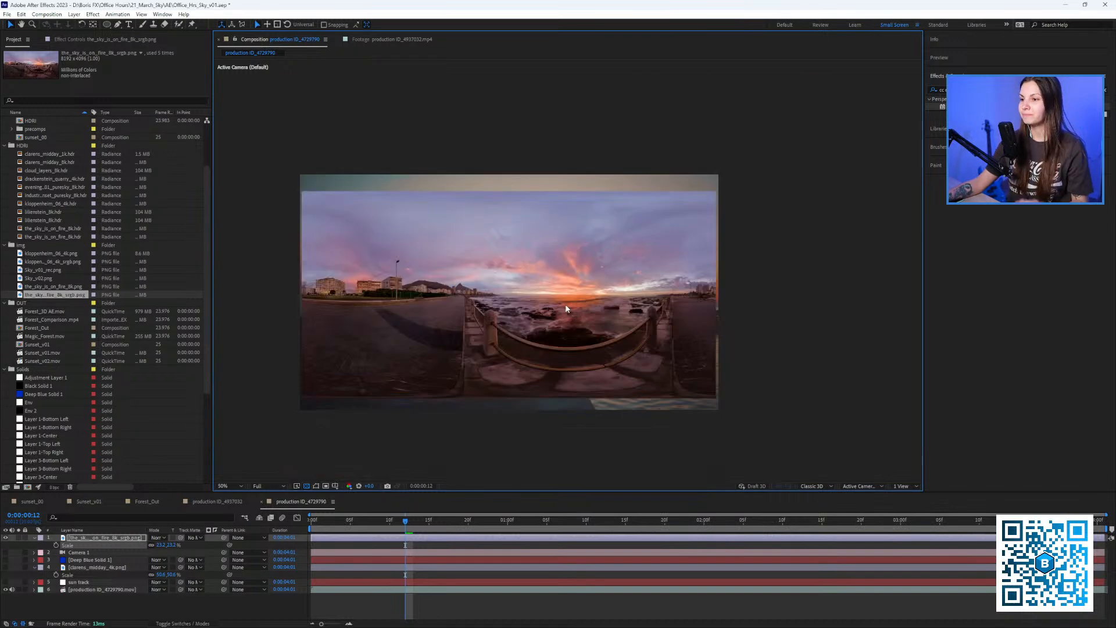
left_click(82, 559)
left_click(80, 41)
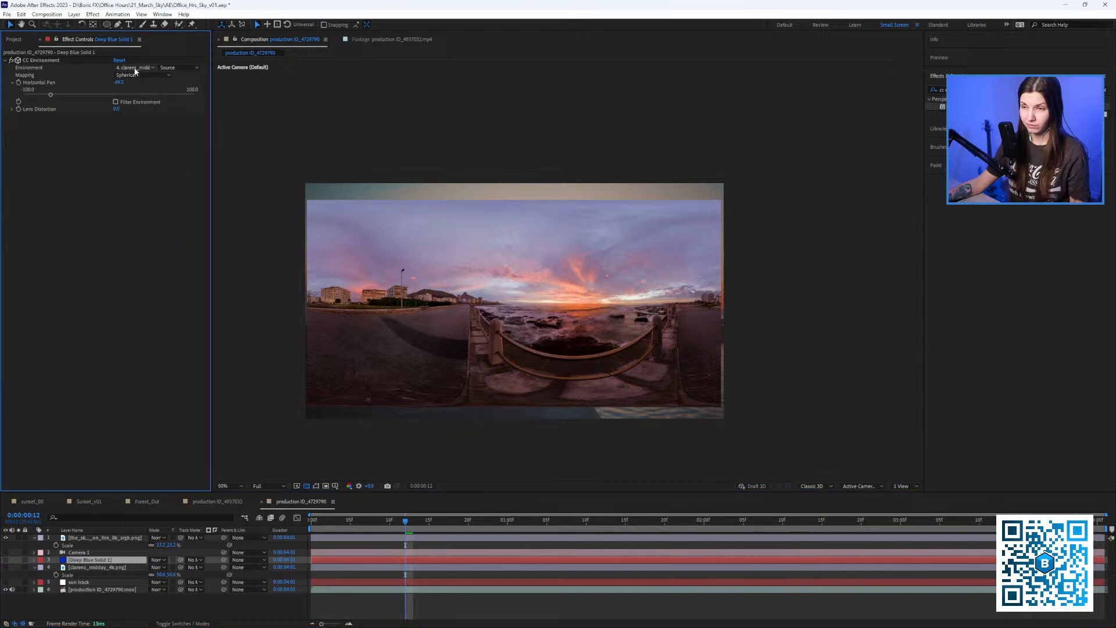
Use the fire sky layer as CC Environment's source, hide it, and delete clarens_midday_4k.png.
left_click(135, 68)
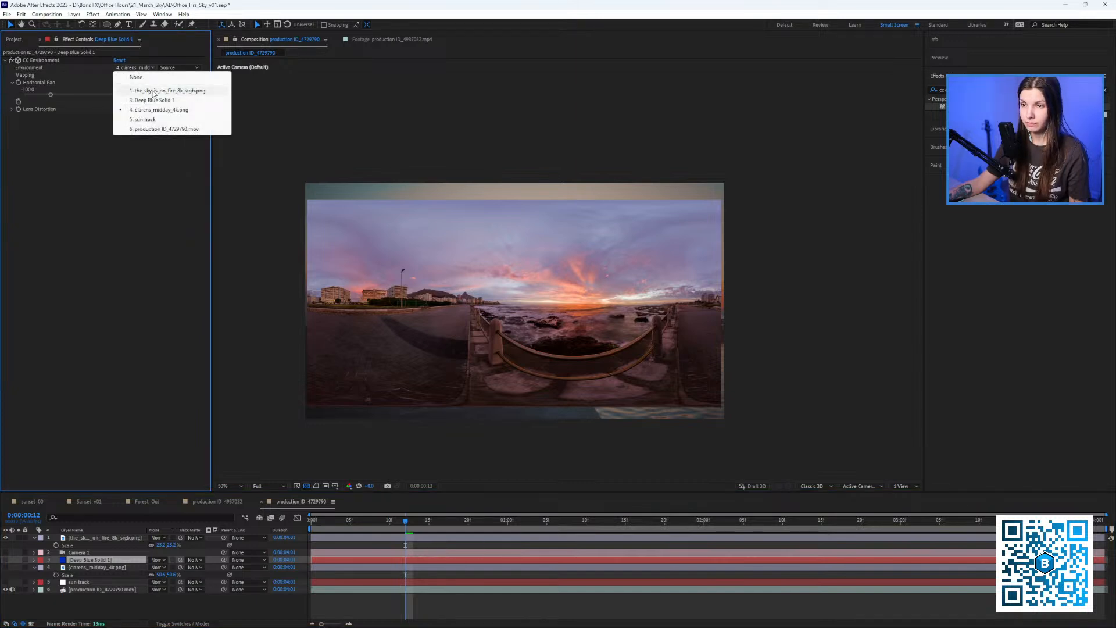
left_click(152, 91)
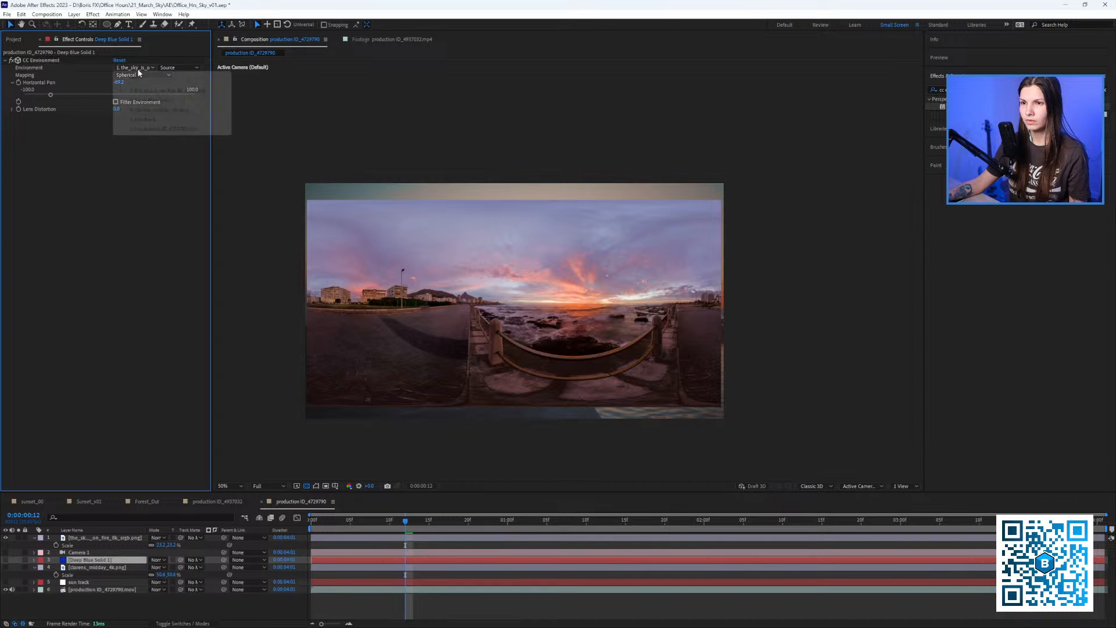
left_click(84, 178)
left_click(76, 538)
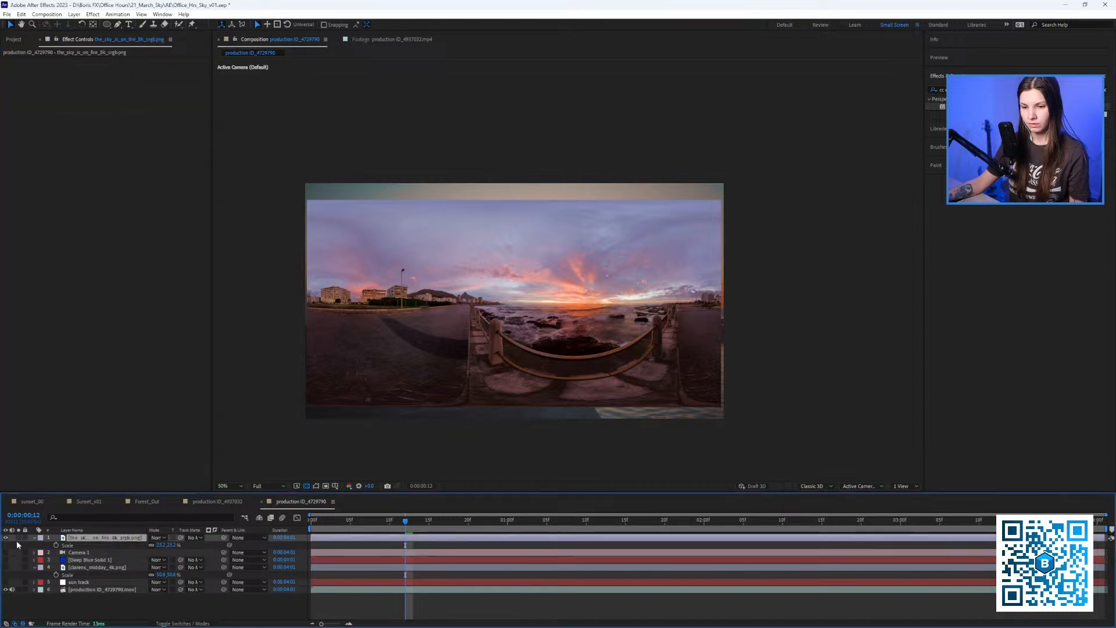
left_click(5, 537)
left_click(88, 568)
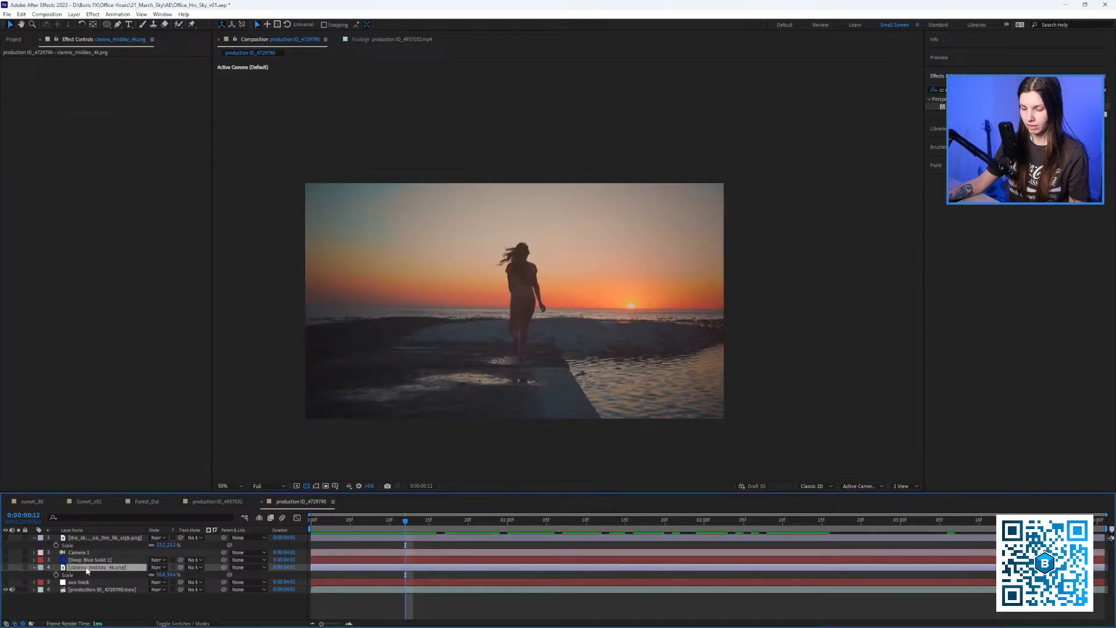
key("Delete")
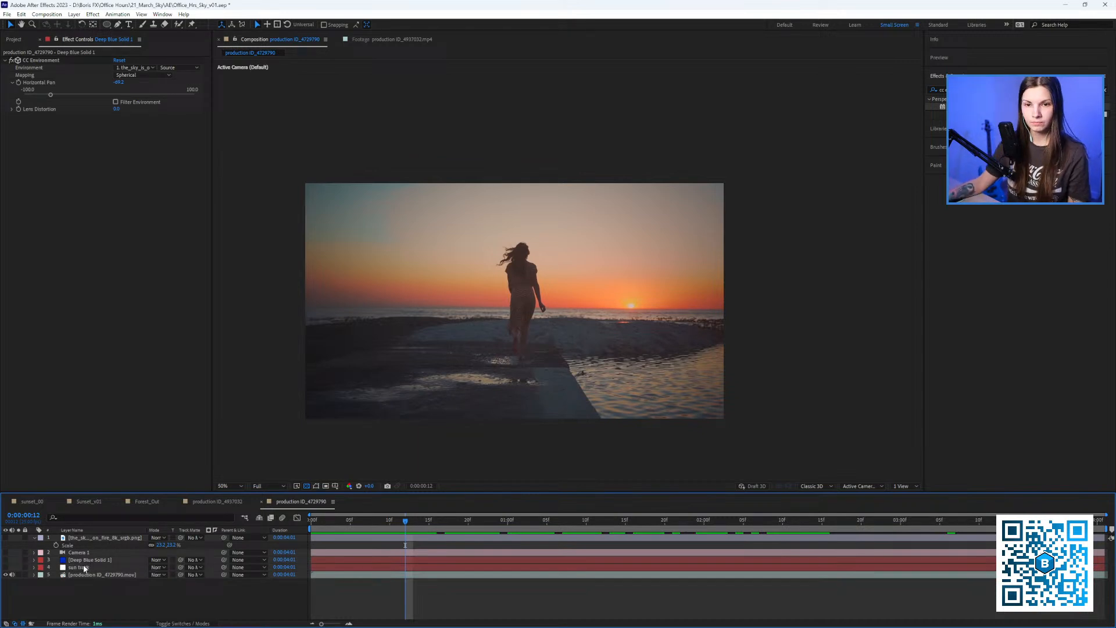
Re-enable Deep Blue Solid 1 and Camera 1, and pan the environment toward a pinker sky.
left_click(87, 560)
left_click(5, 561)
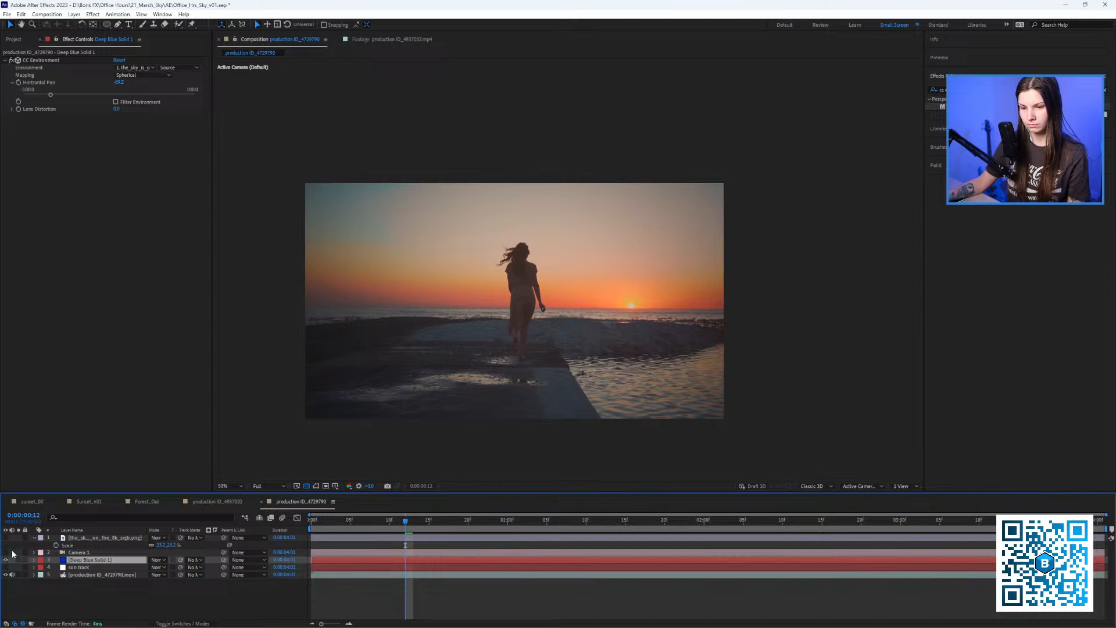
left_click(5, 553)
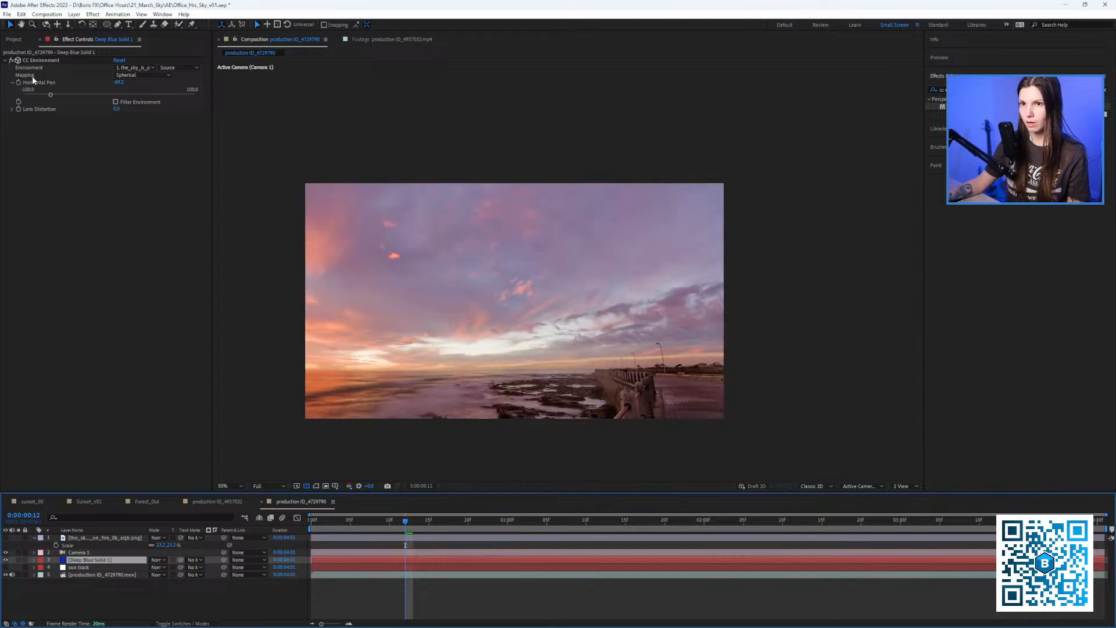
left_click_drag(51, 96, 36, 98)
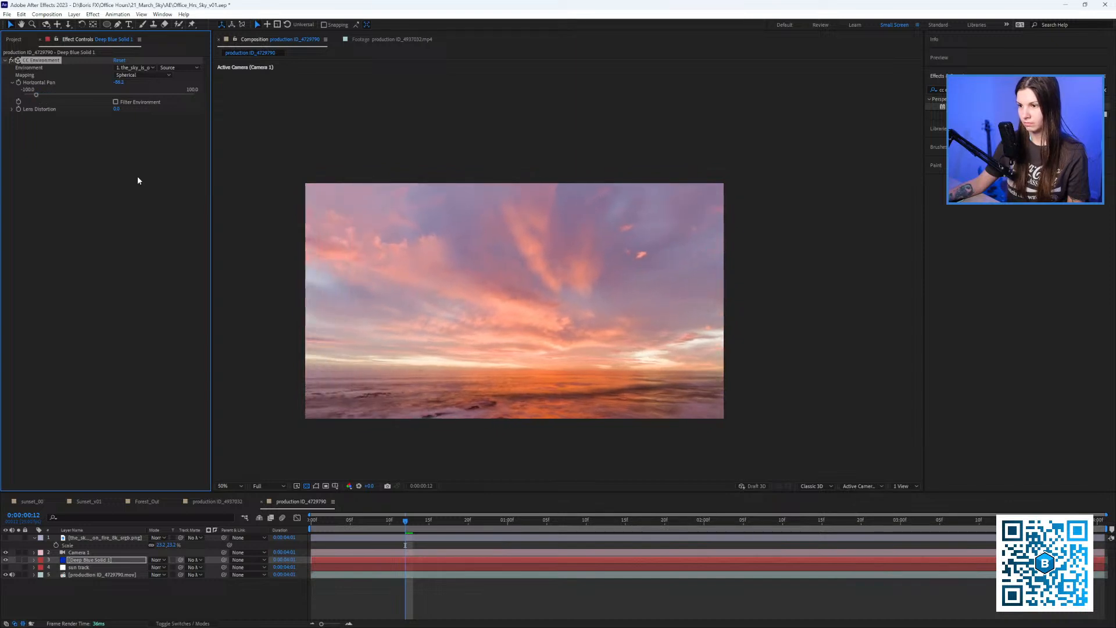
left_click_drag(405, 522, 282, 540)
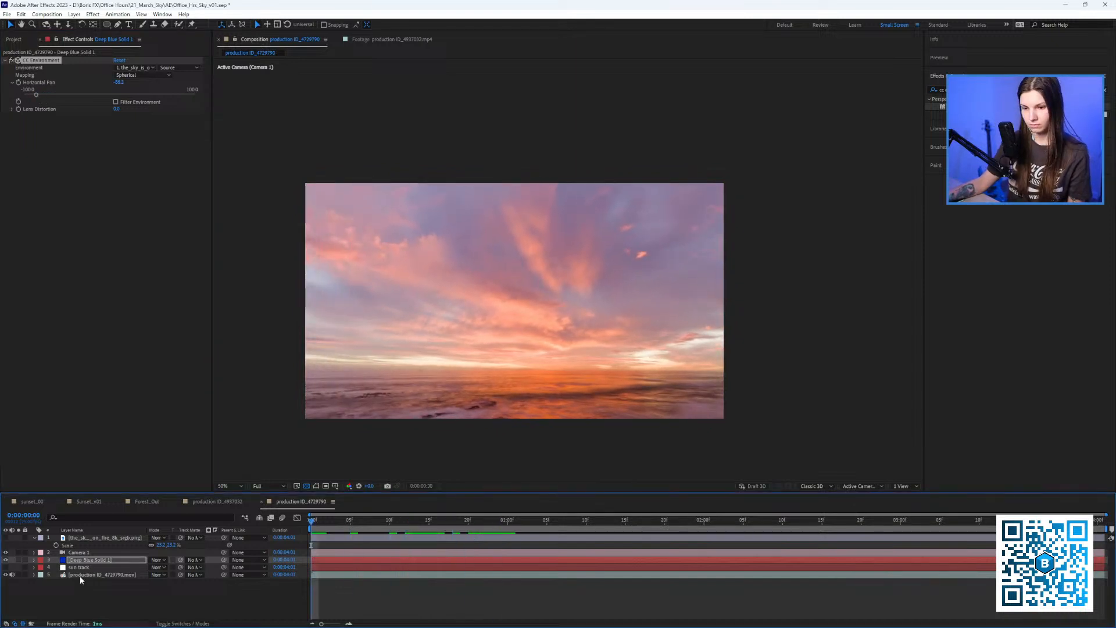
Set Deep Blue Solid 1 to Multiply blending, preview, and fine-tune the sky's Horizontal Pan.
left_click(160, 562)
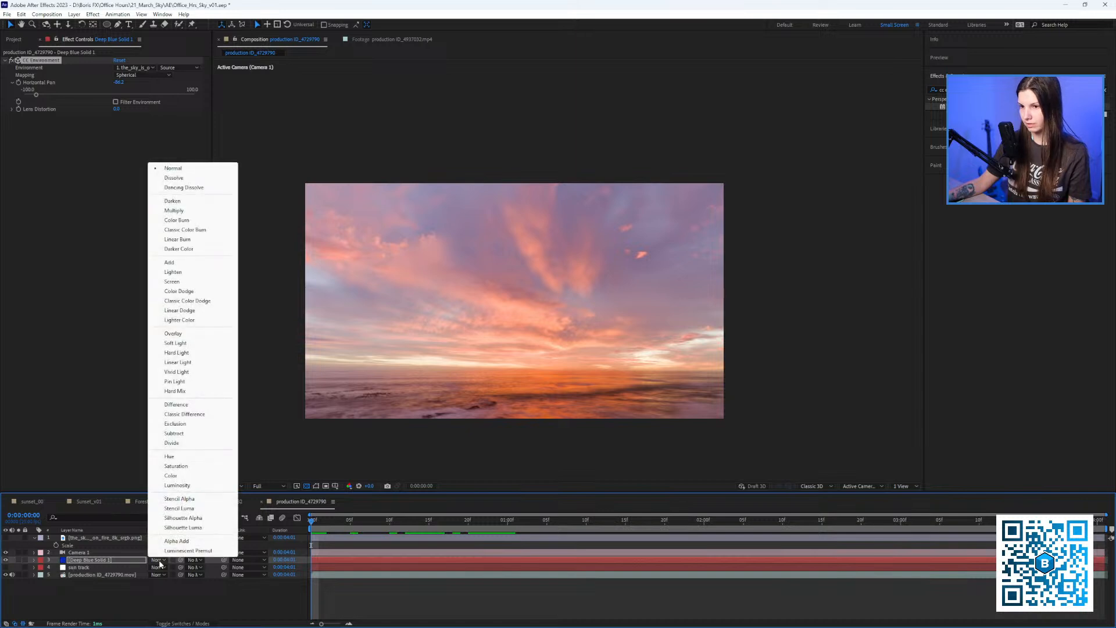
left_click(177, 211)
key("space")
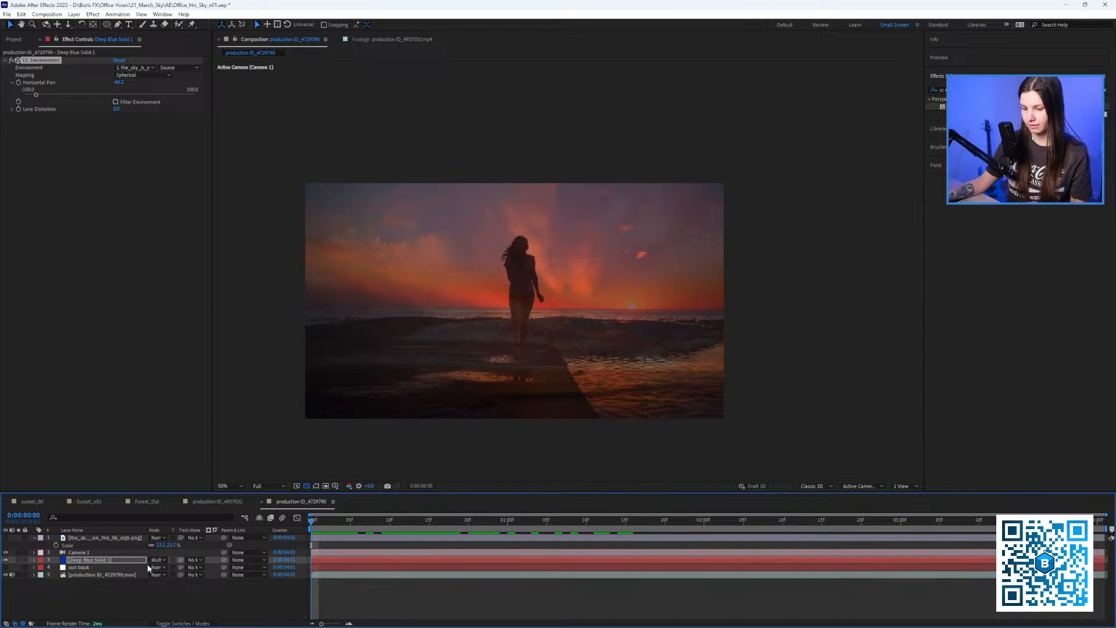
left_click_drag(37, 96, 39, 101)
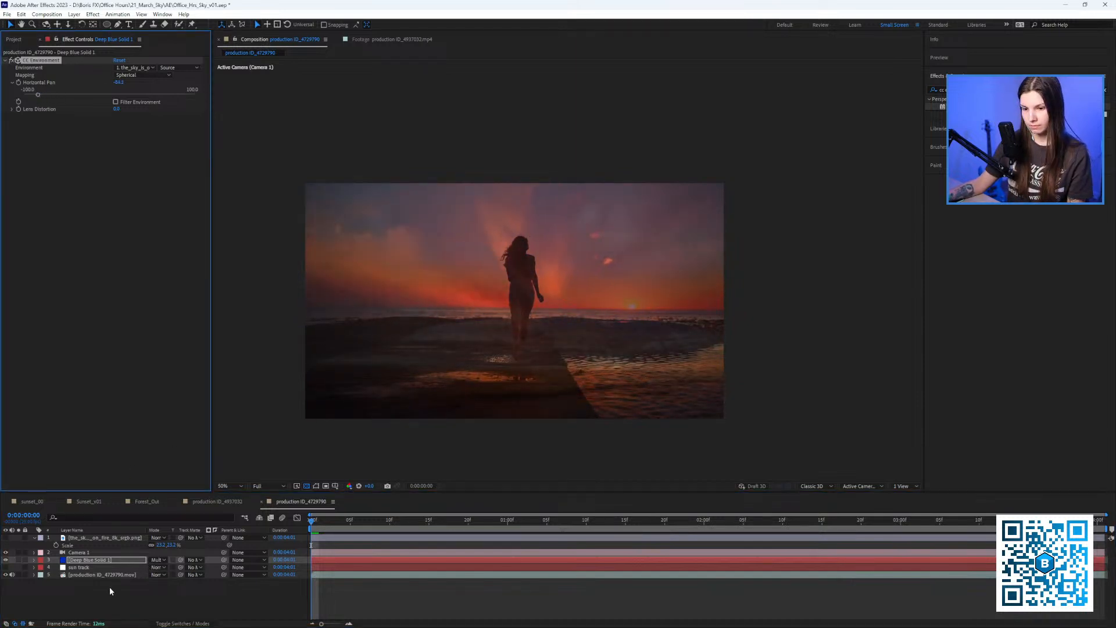
Tilt Camera 1's orientation from 16.4° to 9.2° and preview the composition.
left_click(79, 553)
left_click(34, 553)
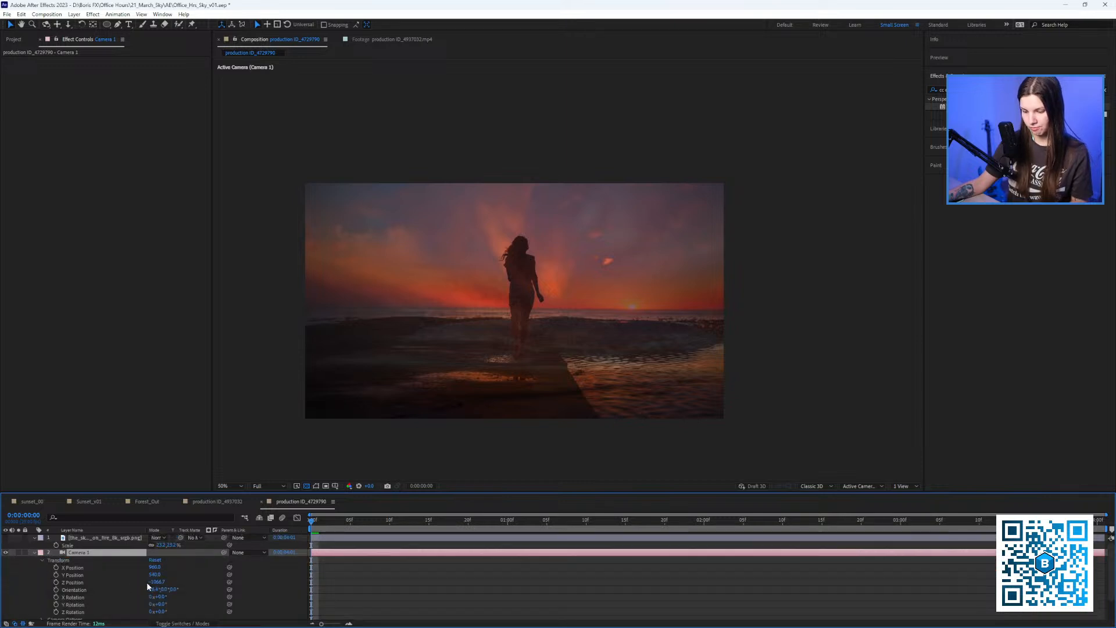
key("r")
left_click_drag(152, 559, 91, 567)
key("space")
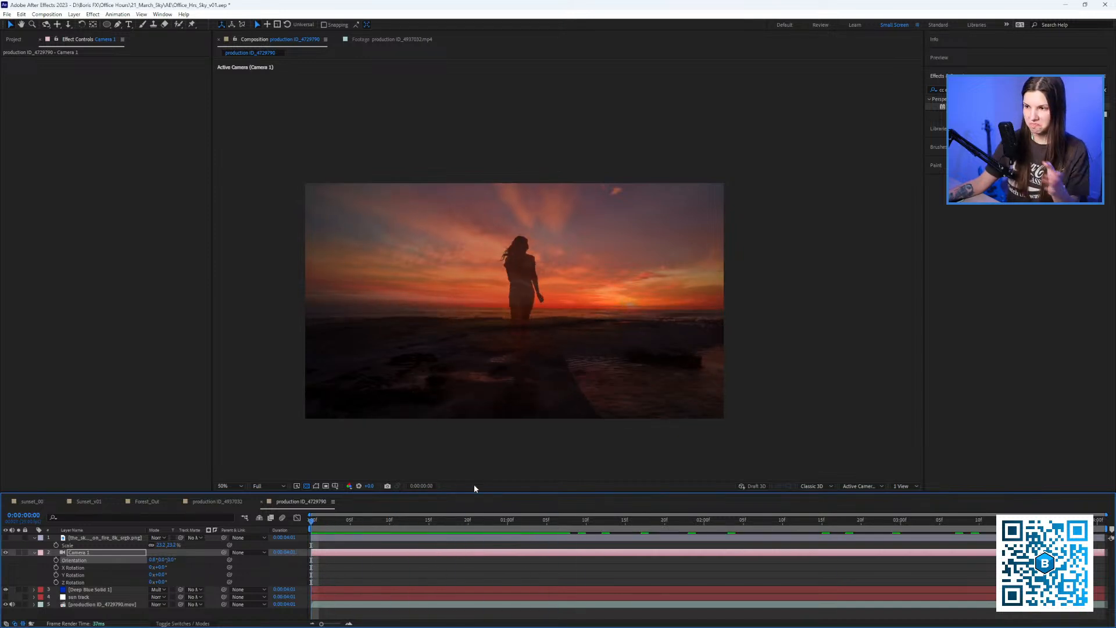
Raise Deep Blue Solid 1's CC Environment Lens Distortion to 30.8.
left_click(67, 537)
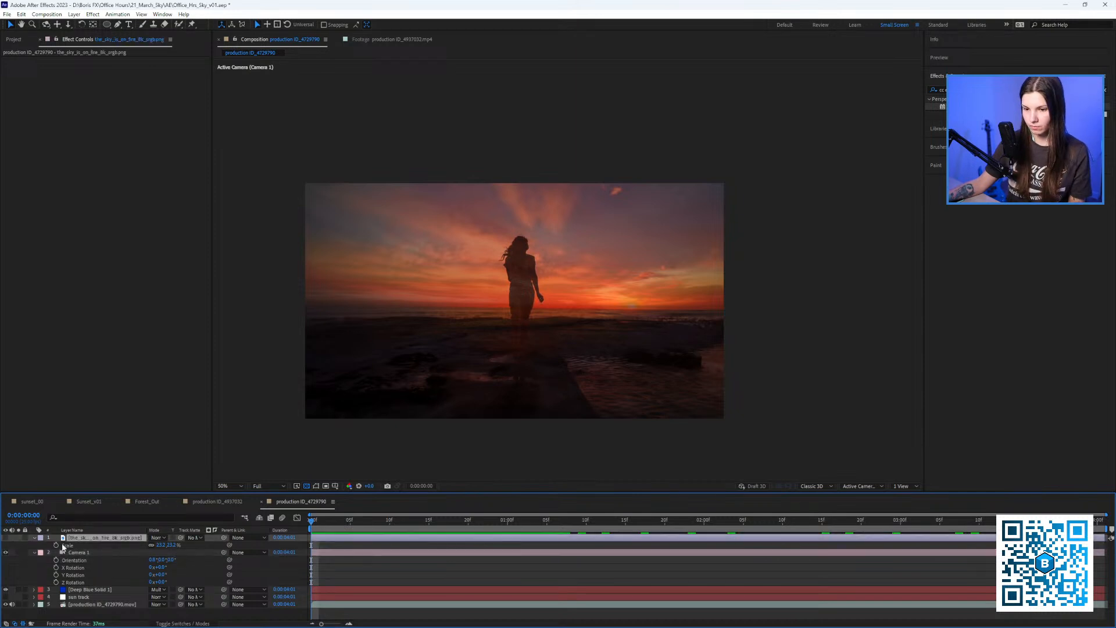
left_click(90, 589)
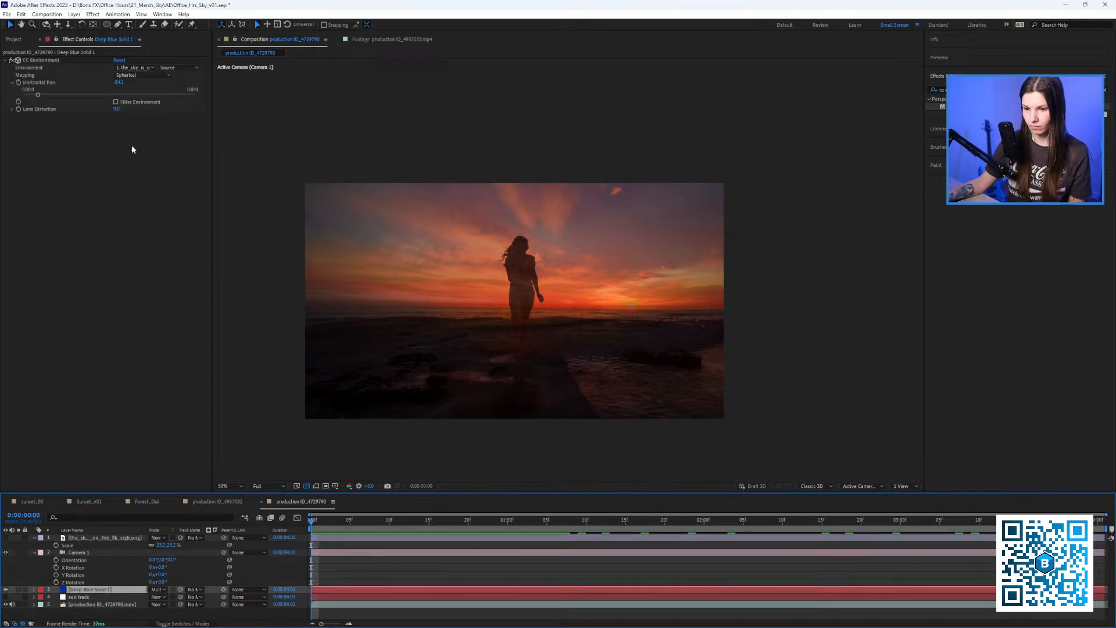
left_click(12, 110)
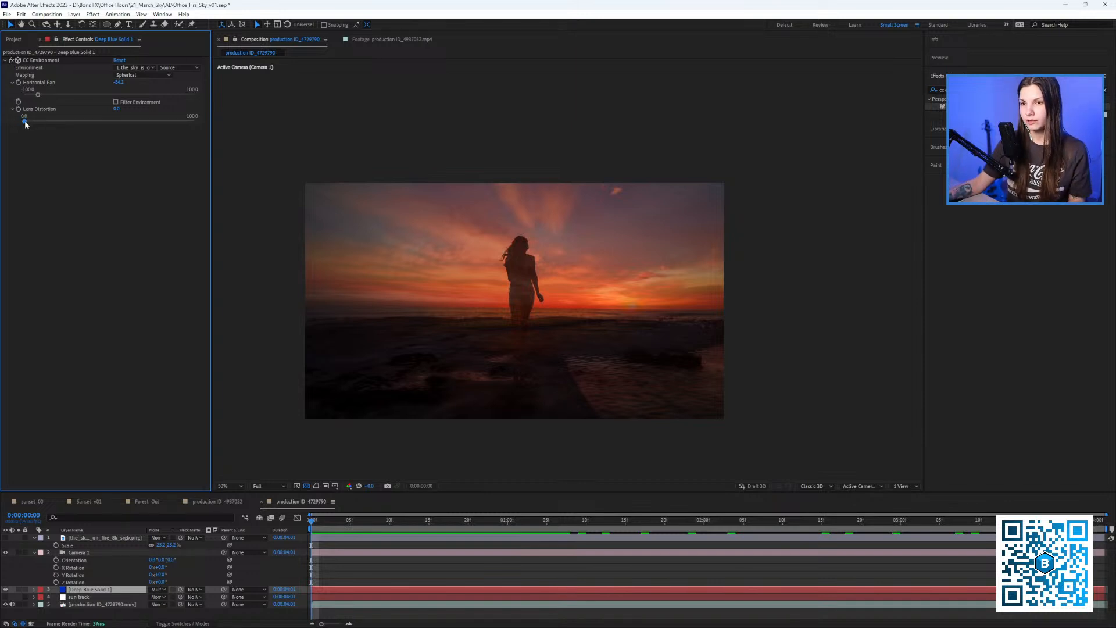
left_click(26, 121)
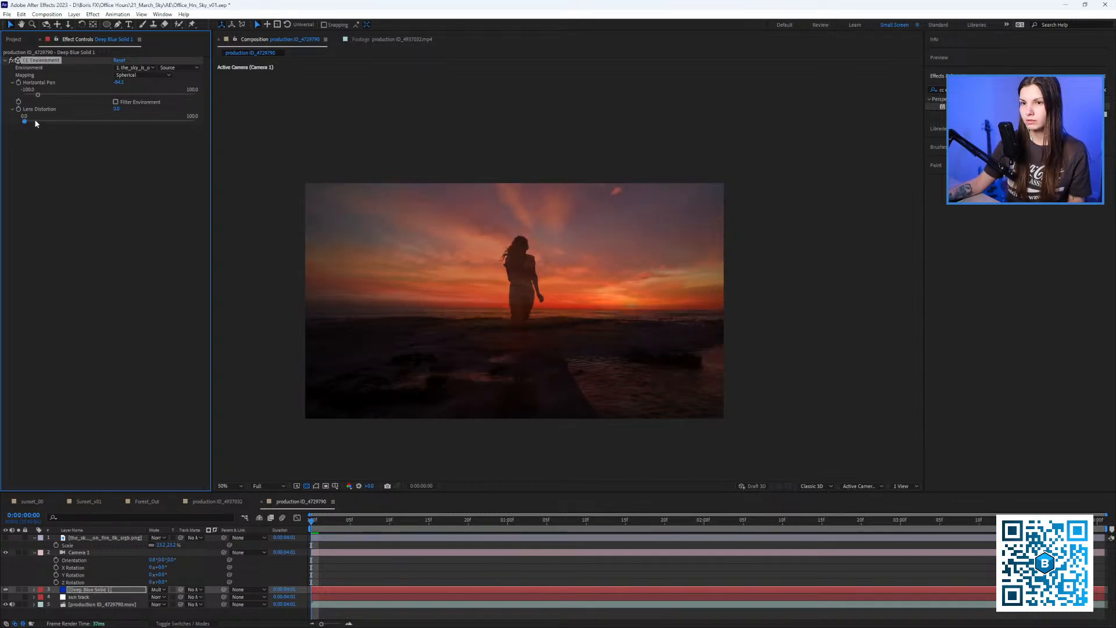
left_click_drag(25, 121, 76, 121)
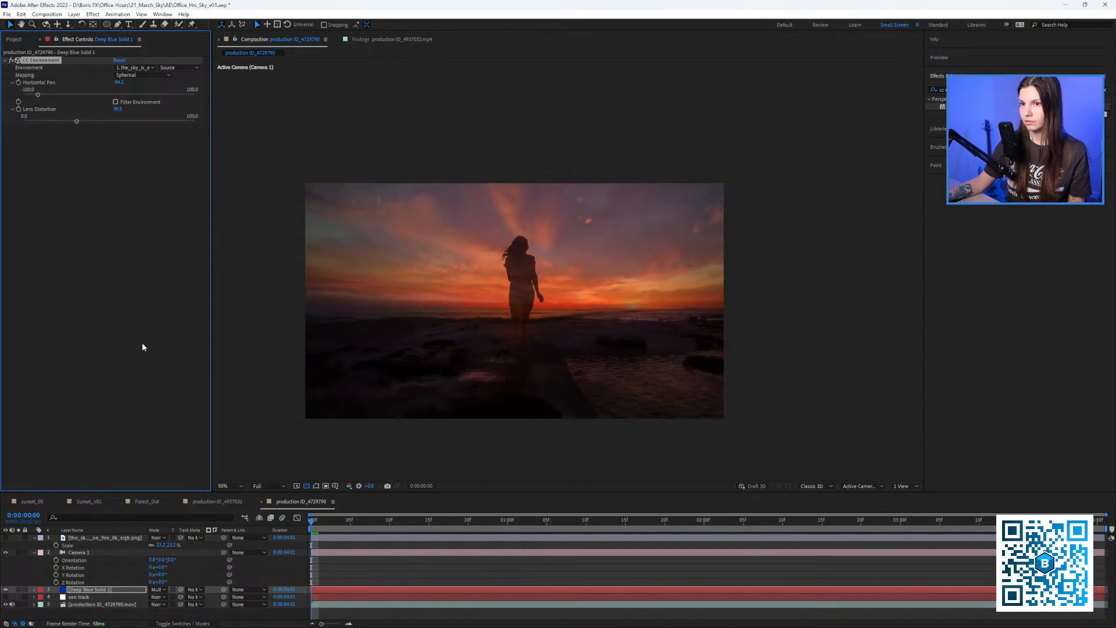
Switch the solid's blend mode to Normal and push Lens Distortion up to 79.5.
left_click(162, 590)
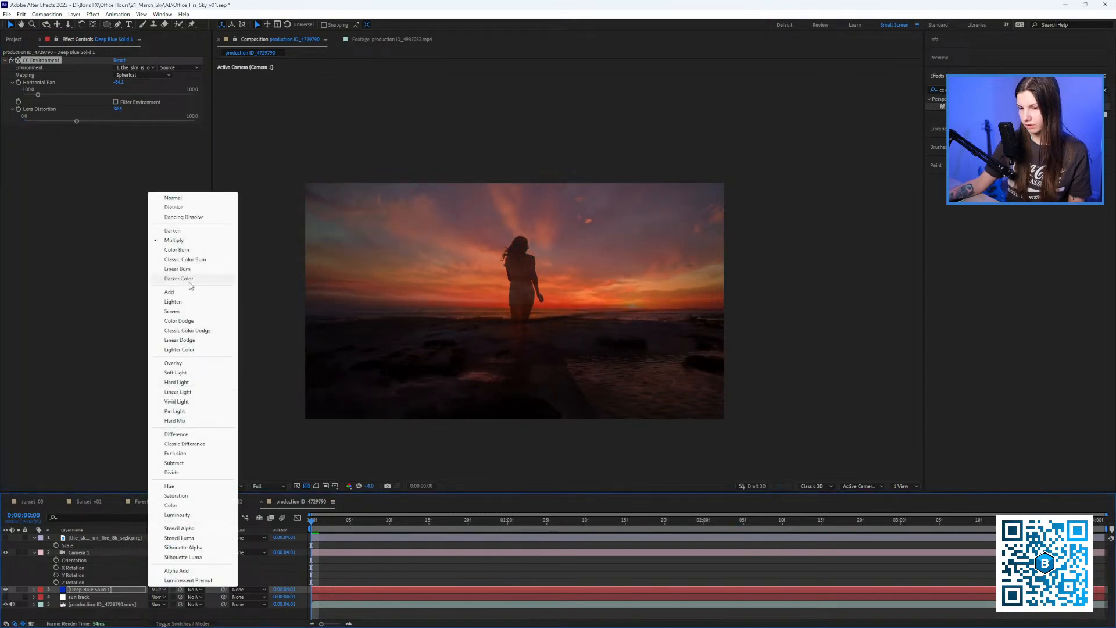
left_click(172, 195)
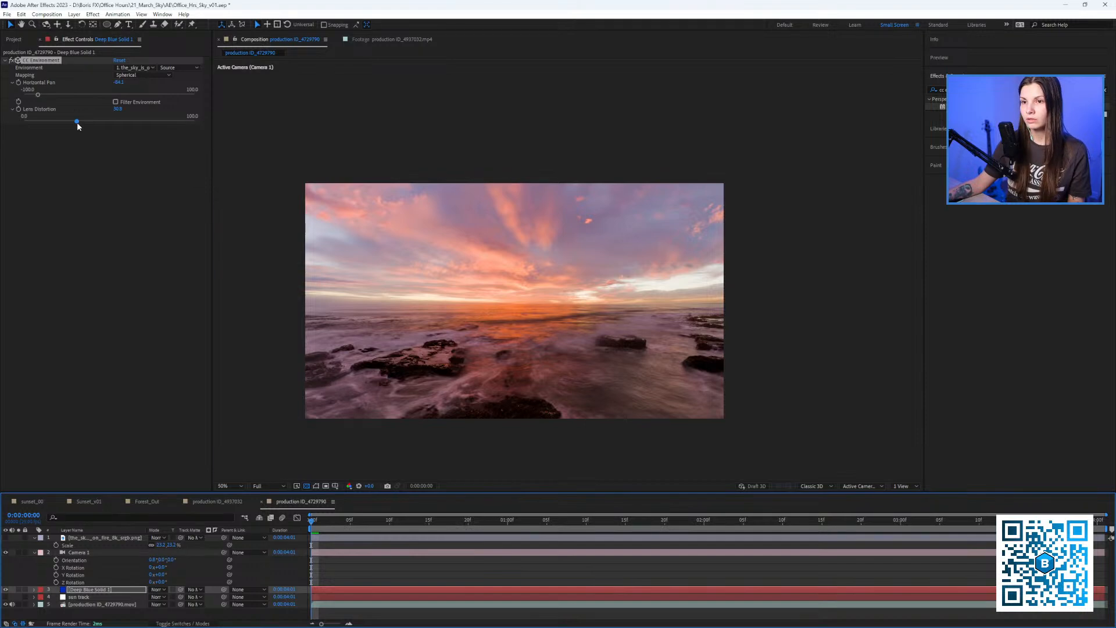
left_click_drag(76, 121, 158, 122)
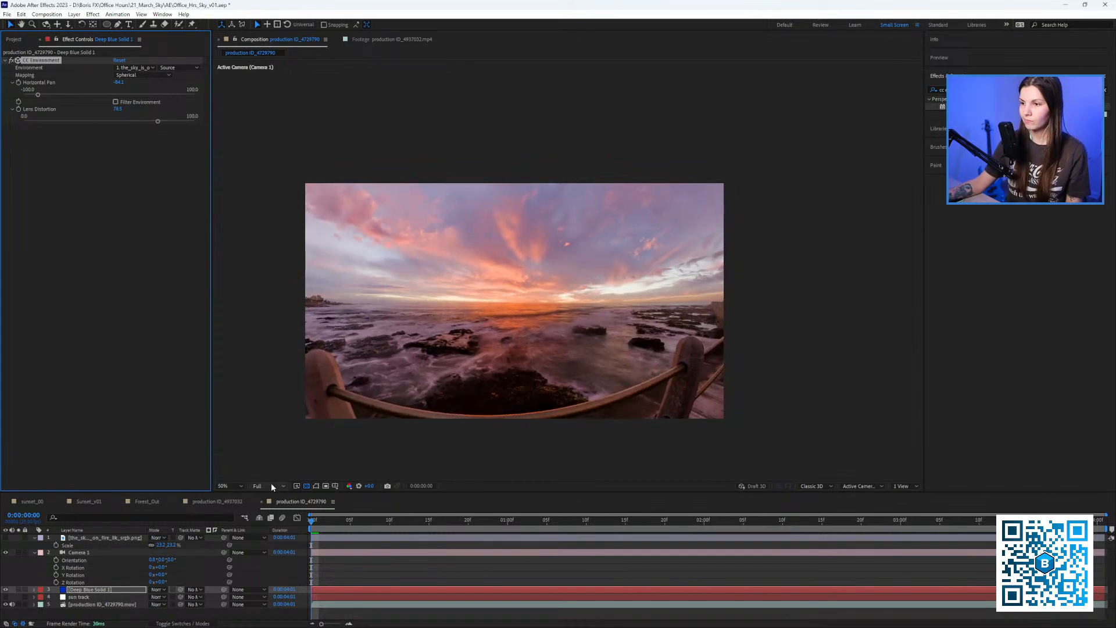
left_click_drag(236, 493, 239, 469)
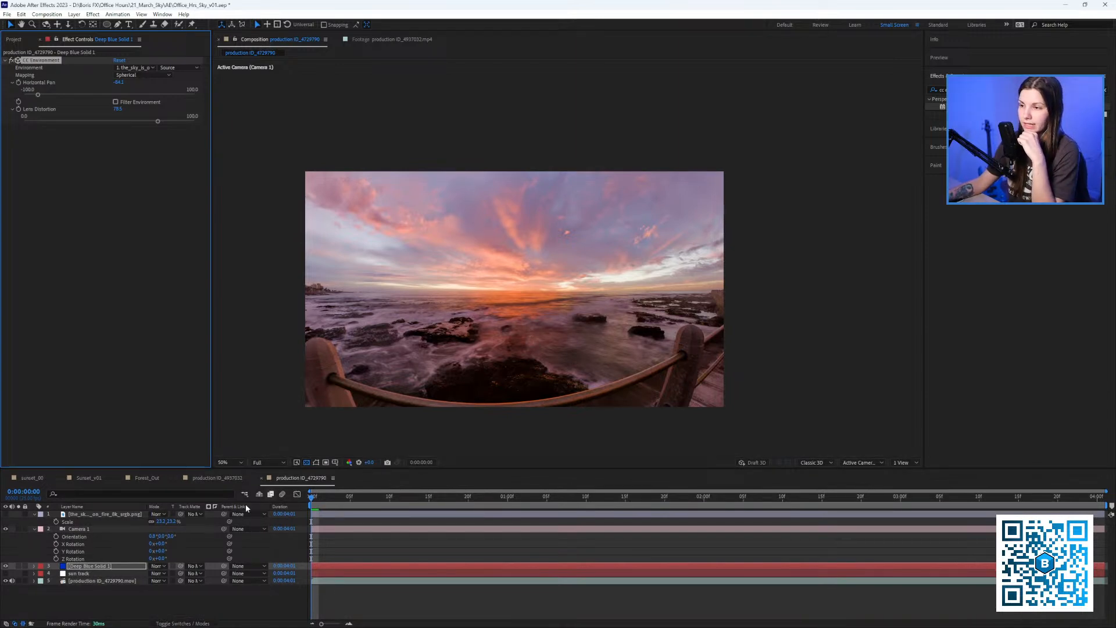
Compare layer visibility, then pan the environment sky from -84.1 to -71.1.
left_click(6, 567)
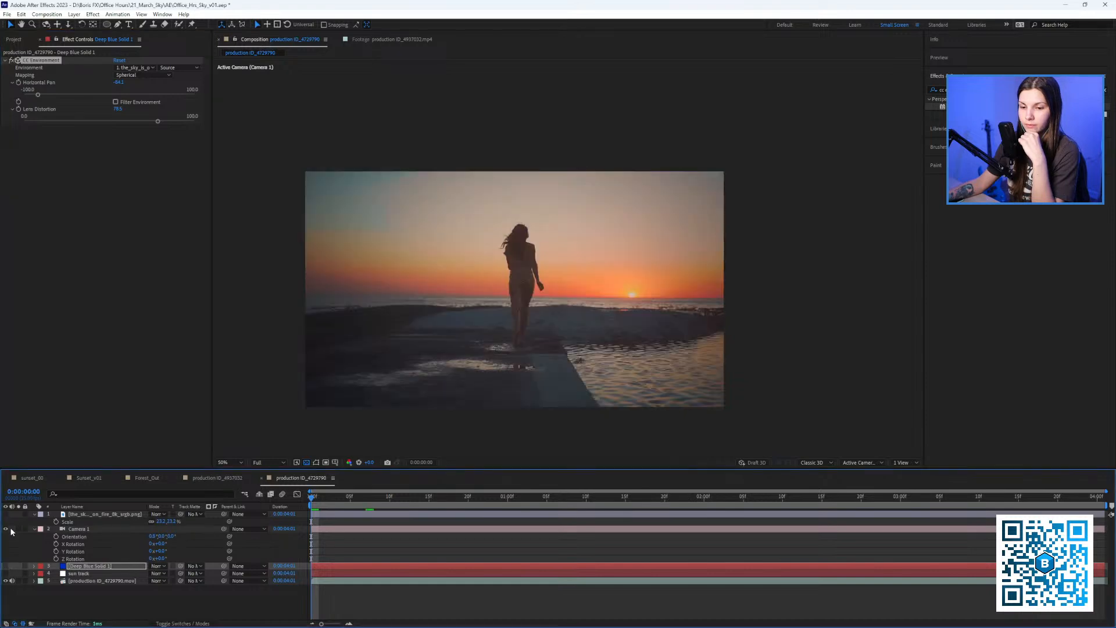
left_click_drag(605, 431, 583, 440)
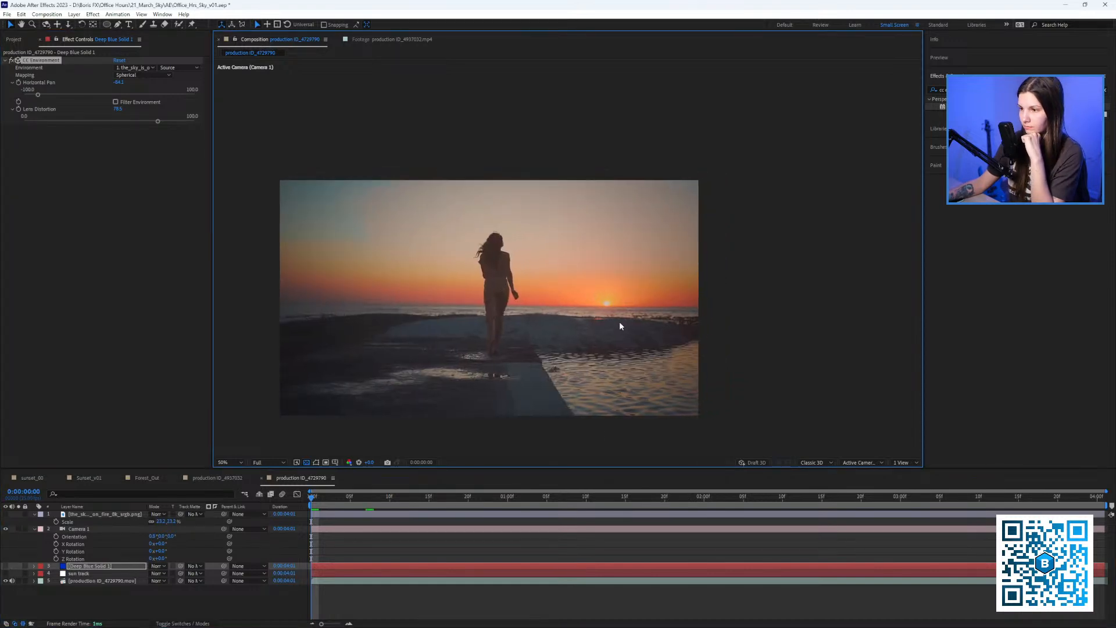
left_click_drag(620, 323, 630, 314)
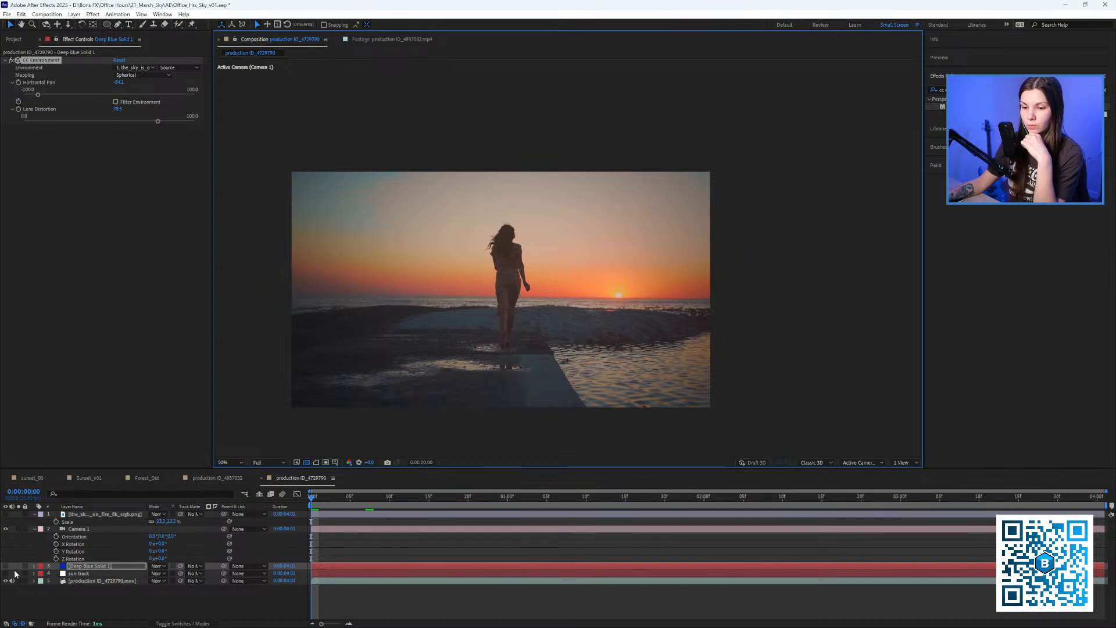
left_click(6, 515)
left_click(6, 515)
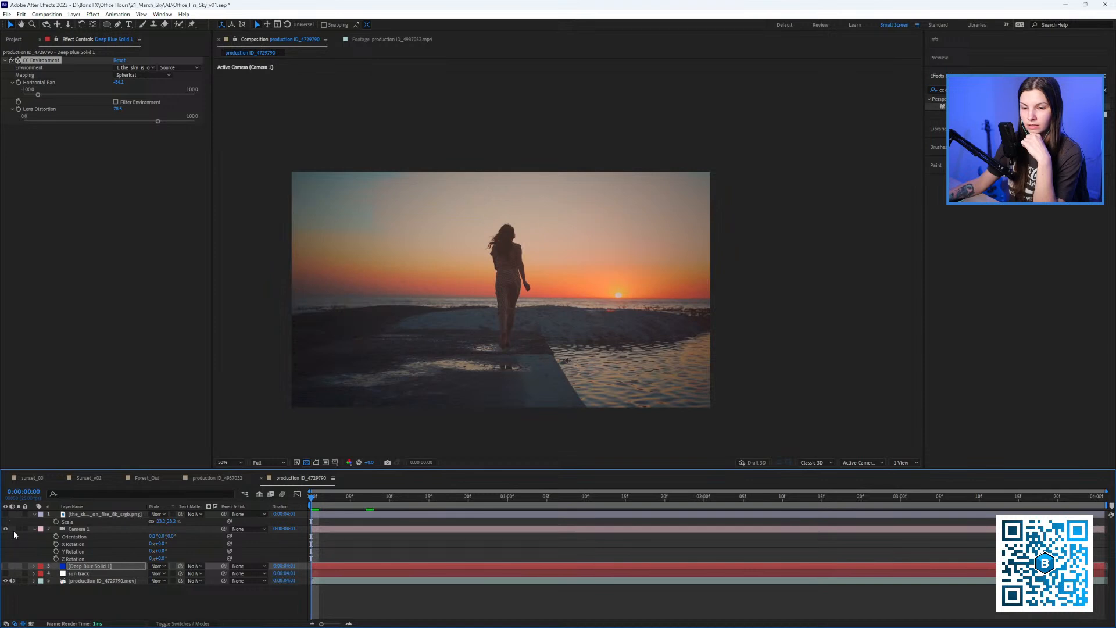
left_click(6, 566)
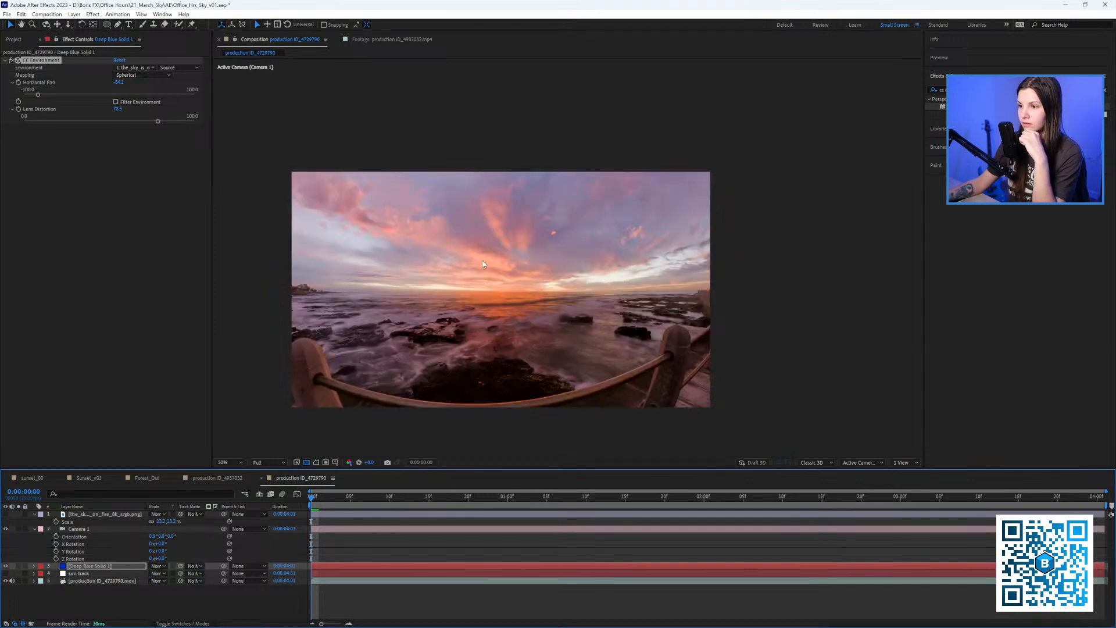
left_click_drag(117, 85, 132, 99)
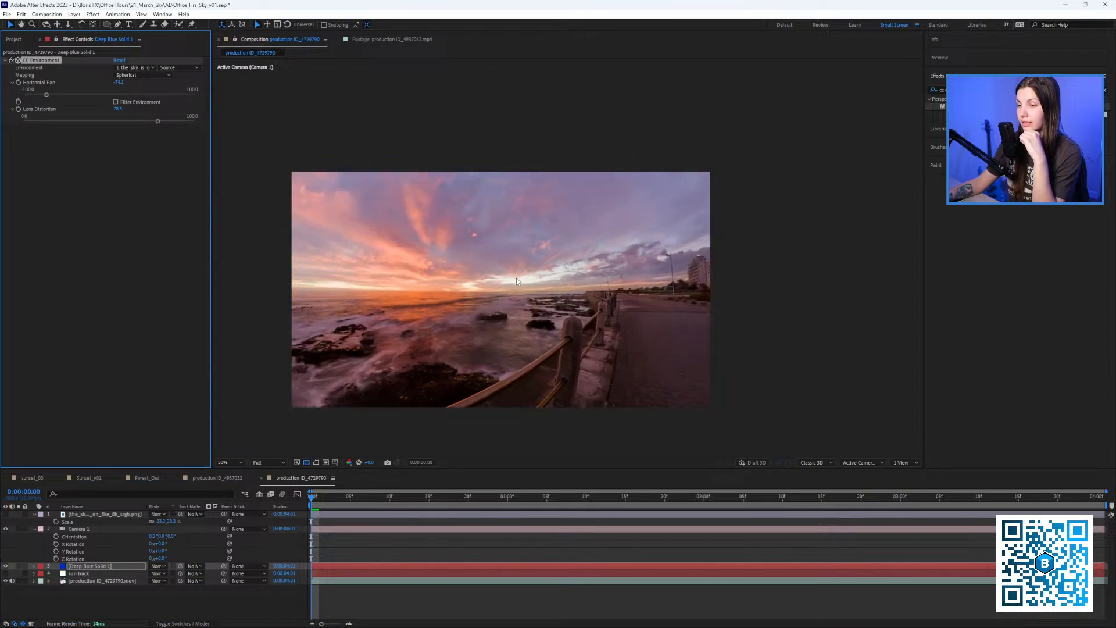
Toggle Camera 1 and the 360° sky for comparison, then pan the environment sky to -89.7.
left_click(9, 542)
left_click(6, 528)
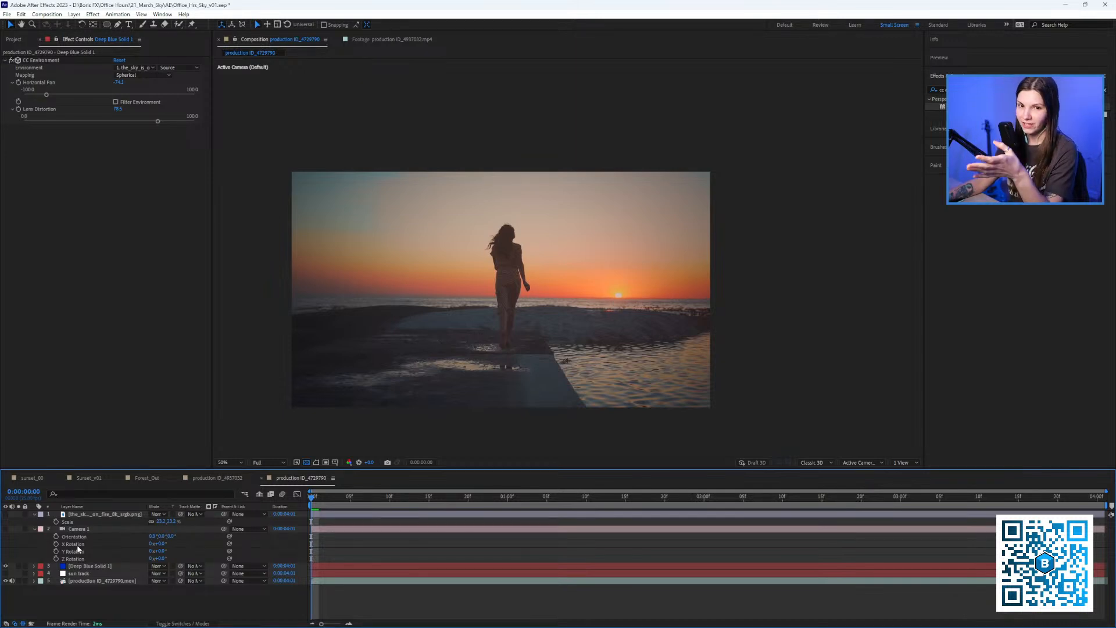
left_click(6, 515)
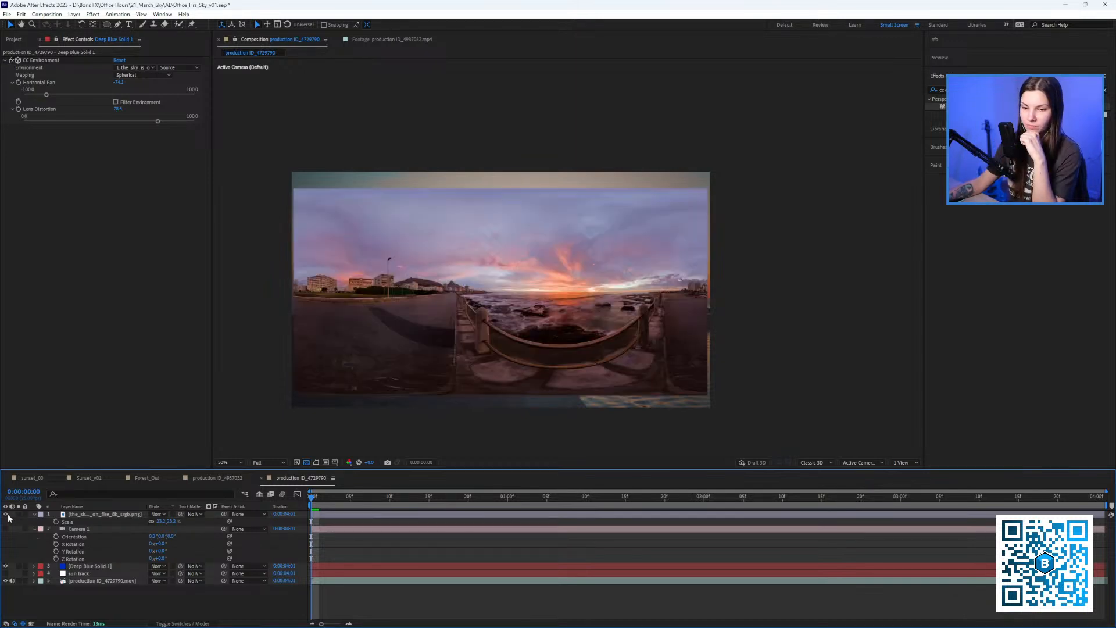
left_click(7, 515)
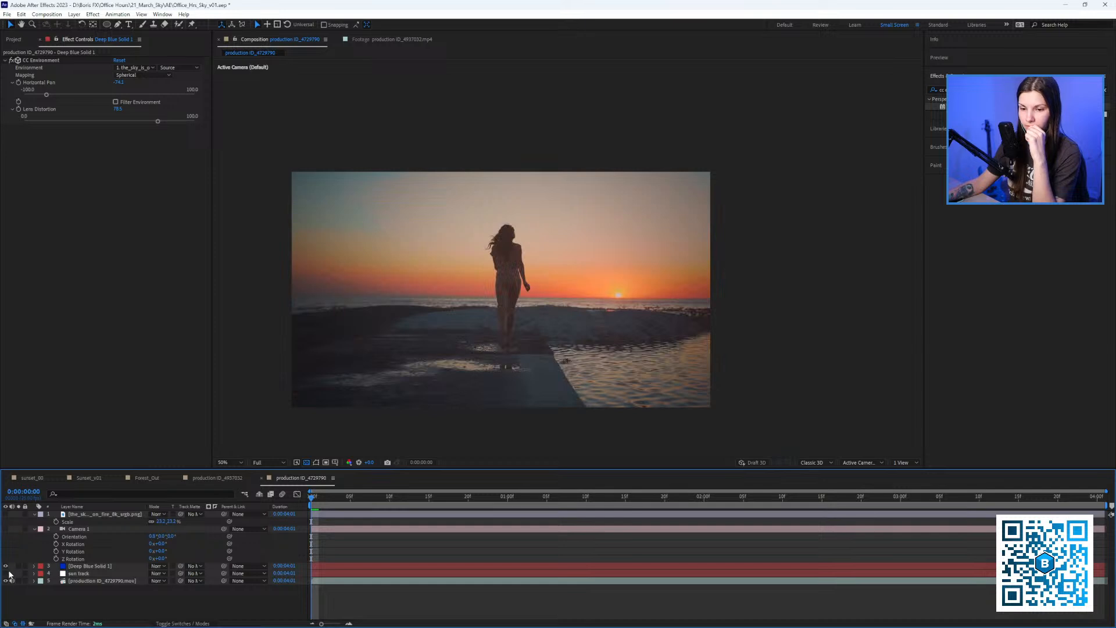
left_click(80, 567)
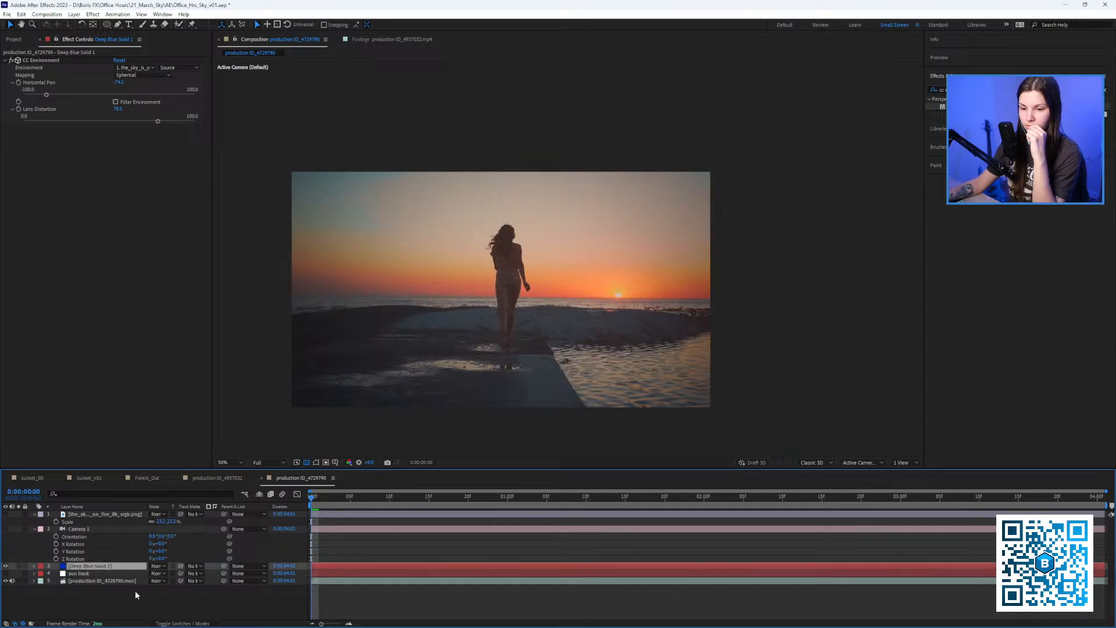
left_click(9, 530)
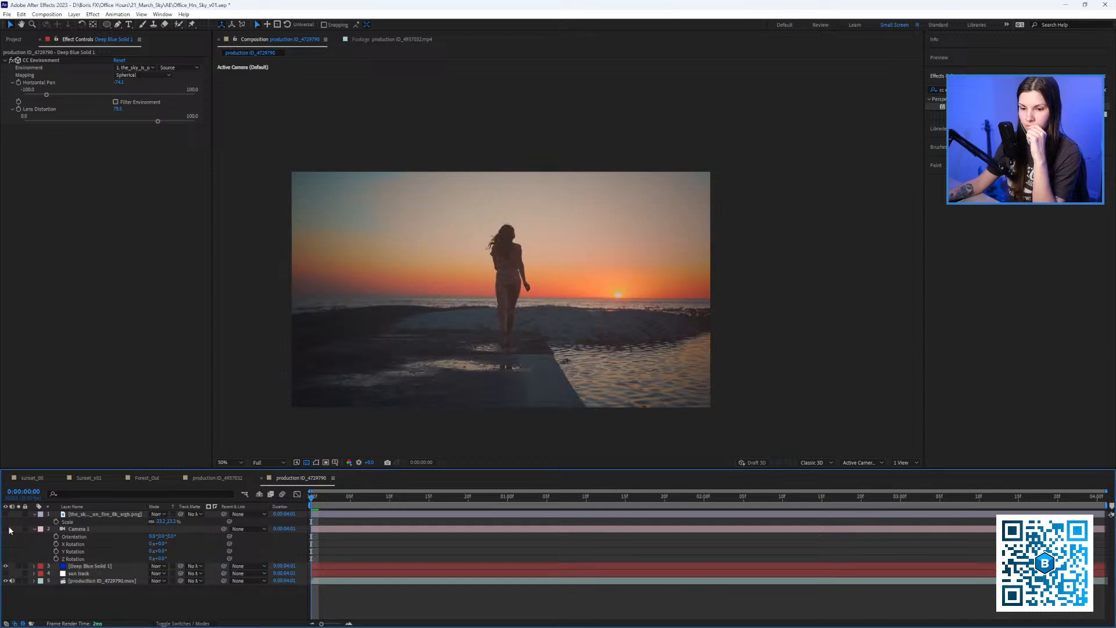
left_click(5, 529)
left_click(82, 567)
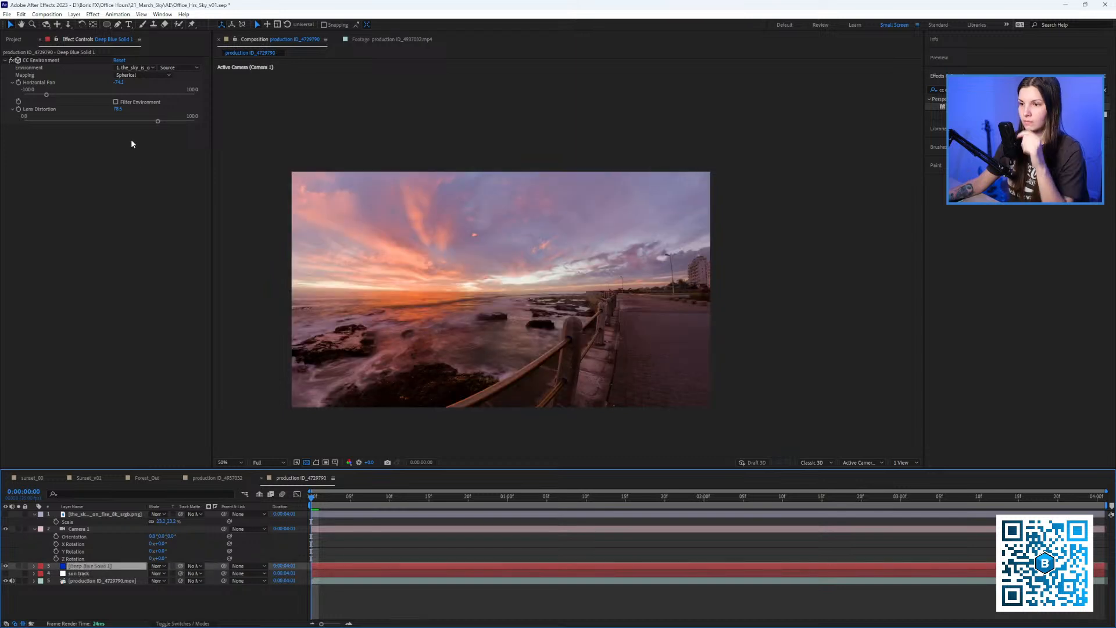
mouse_move(38, 97)
left_mouse_down()
mouse_move(51, 94)
mouse_move(36, 96)
left_mouse_up()
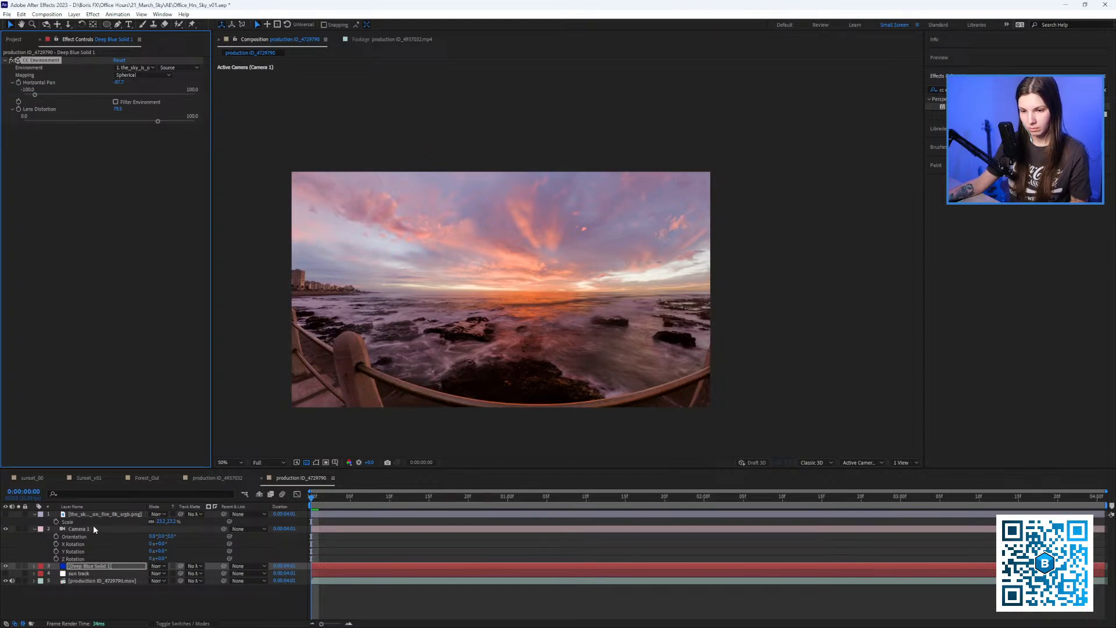
Lower Deep Blue Solid 1's opacity to blend the sky and pan it to about -95.5.
key("t")
left_click_drag(154, 574, 133, 579)
scroll(596, 292, "up", 1)
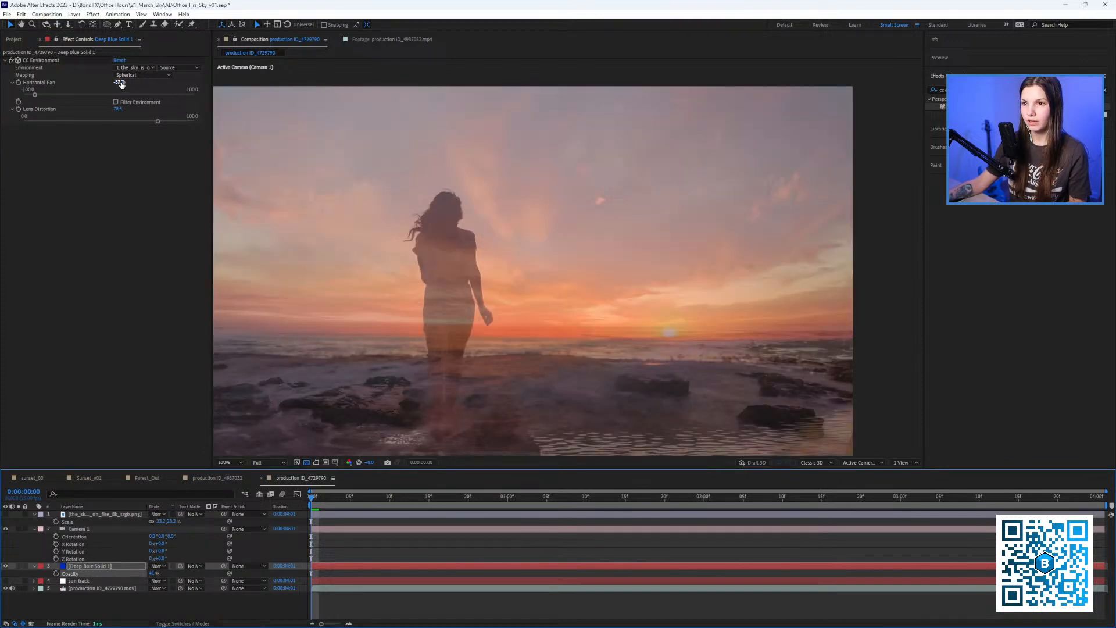
left_click_drag(121, 84, 87, 85)
scroll(587, 264, "down", 1)
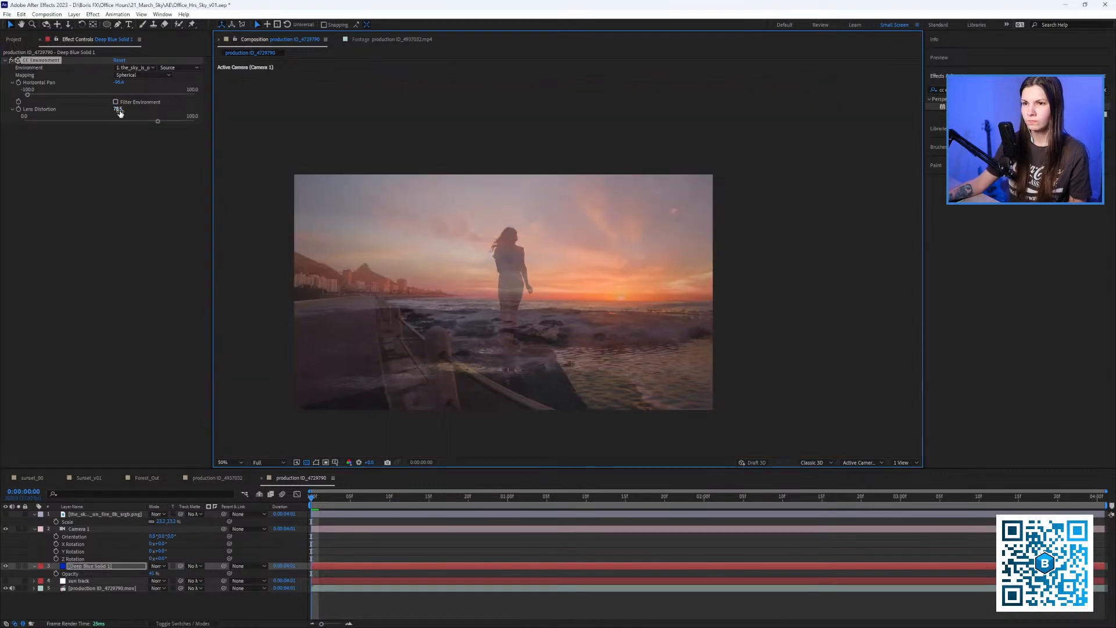
Tilt the camera's X orientation to 2.8°, then further to 8.1°.
key("r")
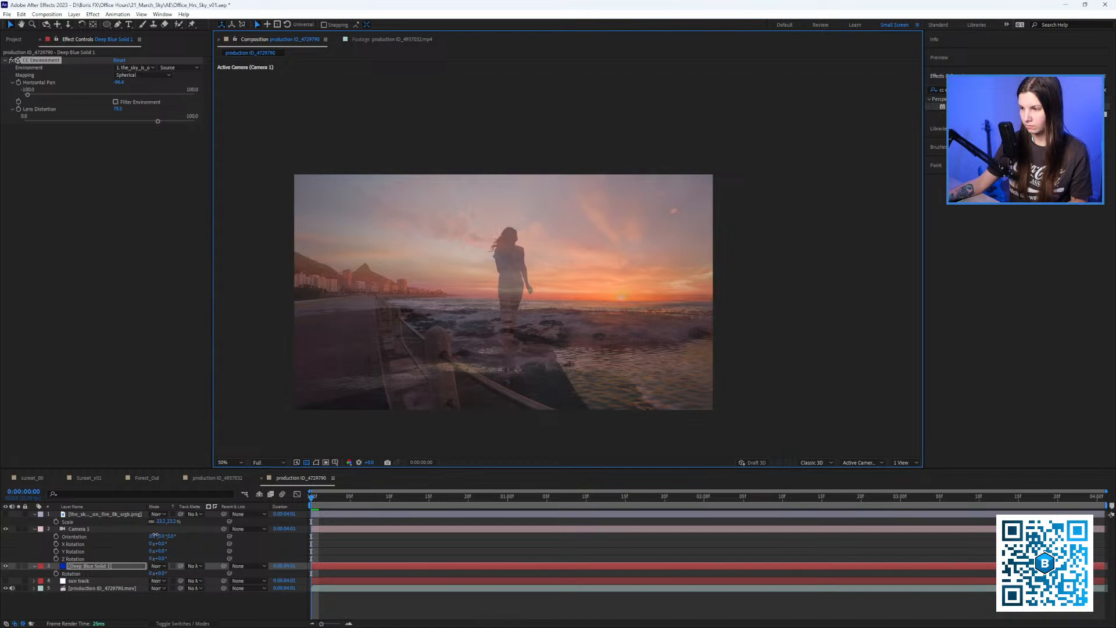
left_click_drag(153, 536, 166, 532)
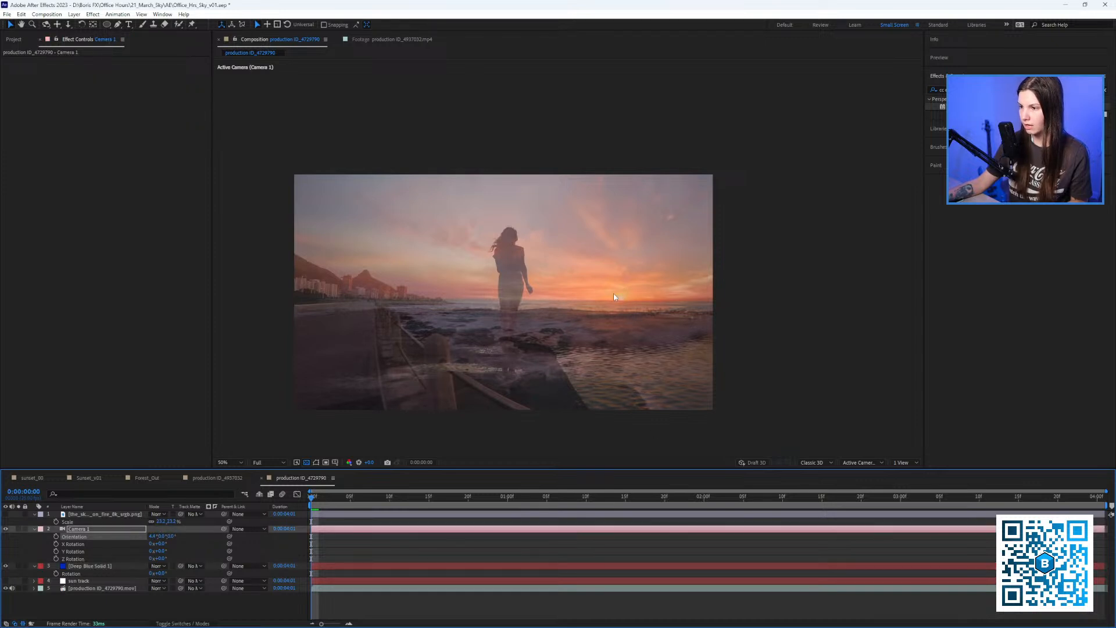
mouse_move(156, 539)
left_mouse_down()
mouse_move(176, 539)
mouse_move(148, 536)
left_mouse_up()
scroll(706, 319, "up", 2)
scroll(505, 222, "down", 2)
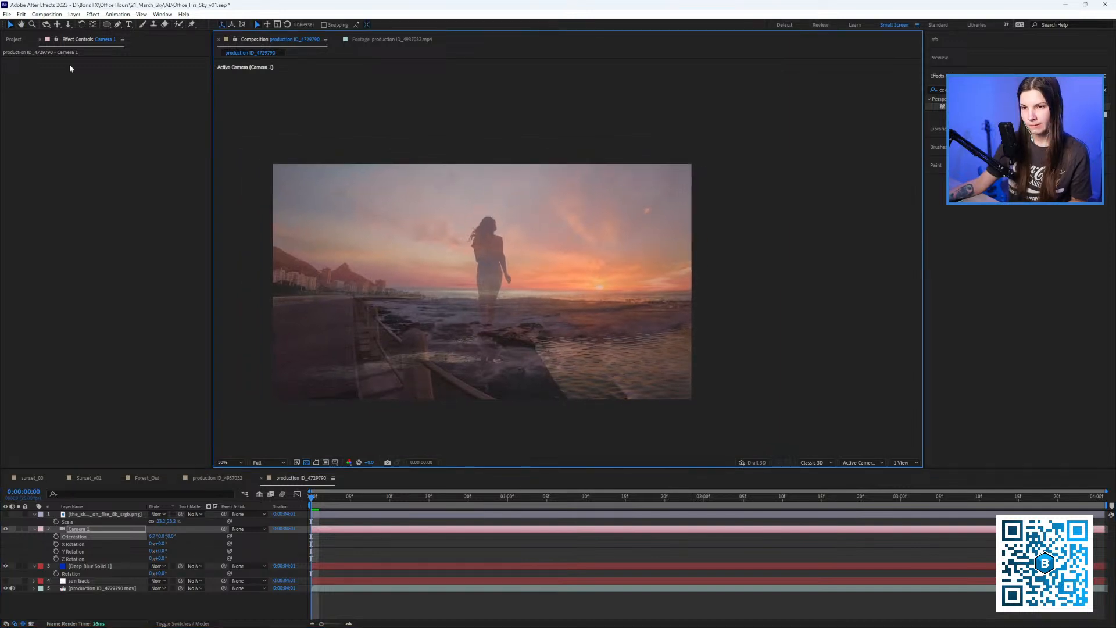
Fine-tune the environment Horizontal Pan to -96.3 and reveal the solid's Opacity.
left_click(16, 40)
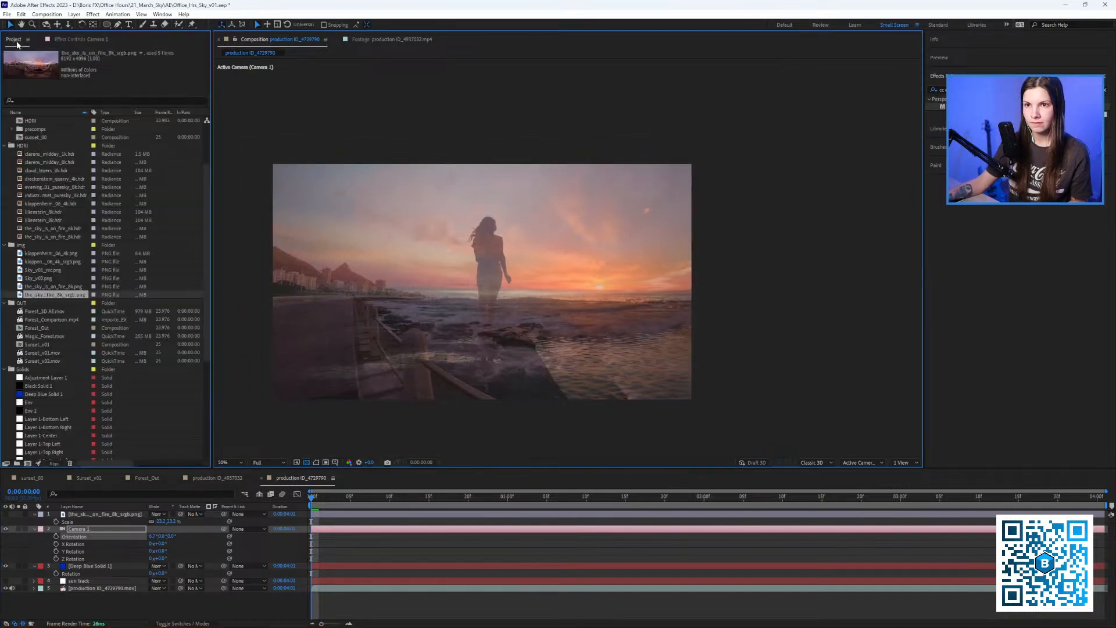
left_click(76, 39)
left_click(82, 566)
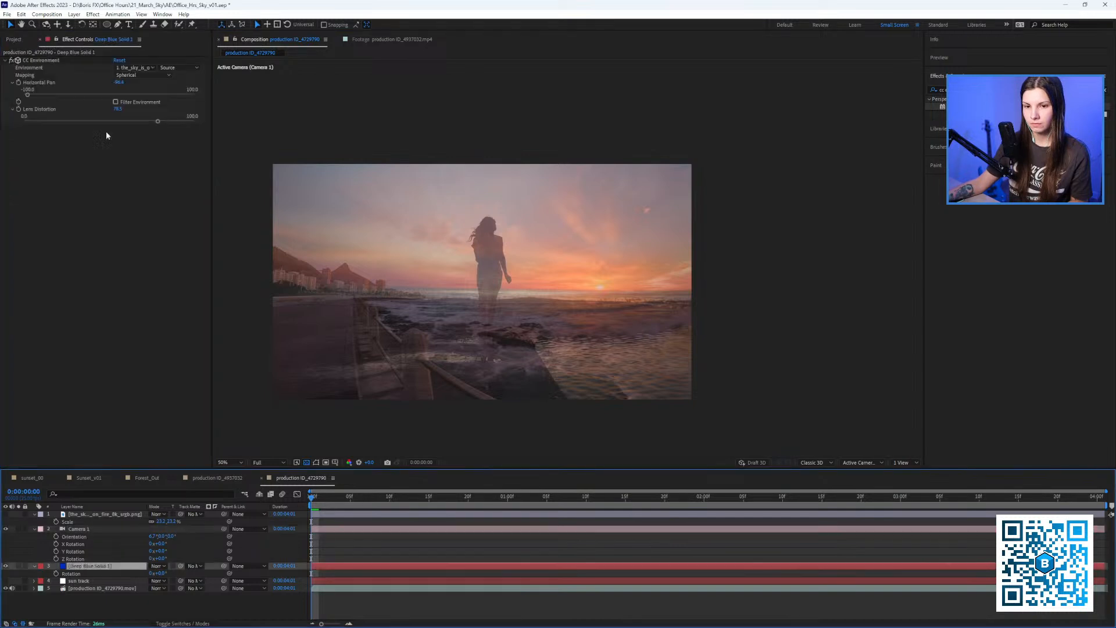
left_click_drag(118, 85, 119, 85)
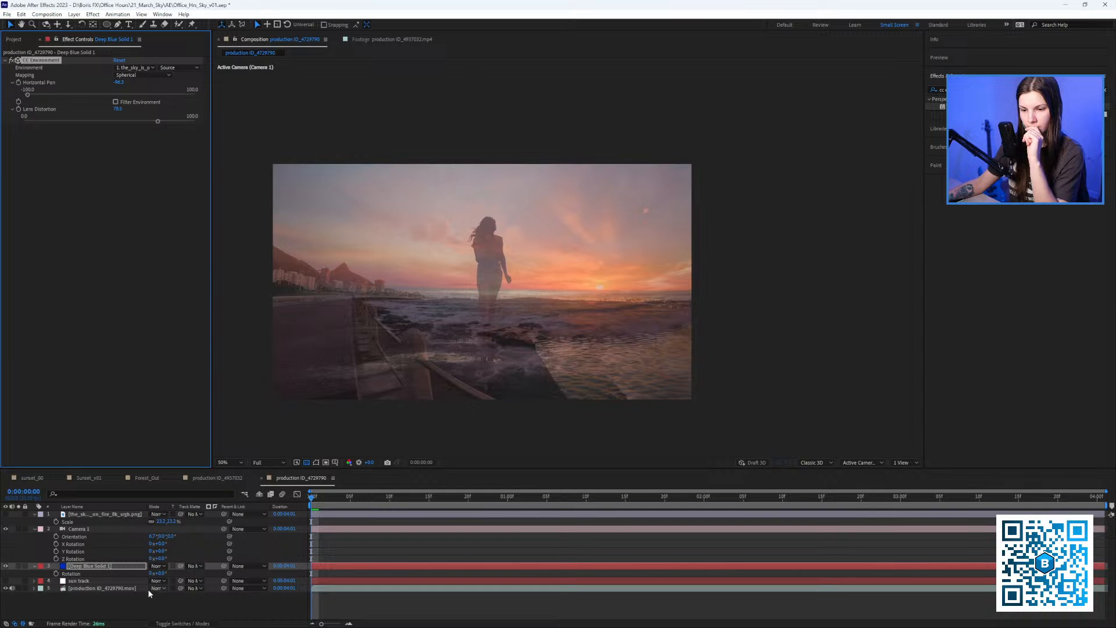
key("t")
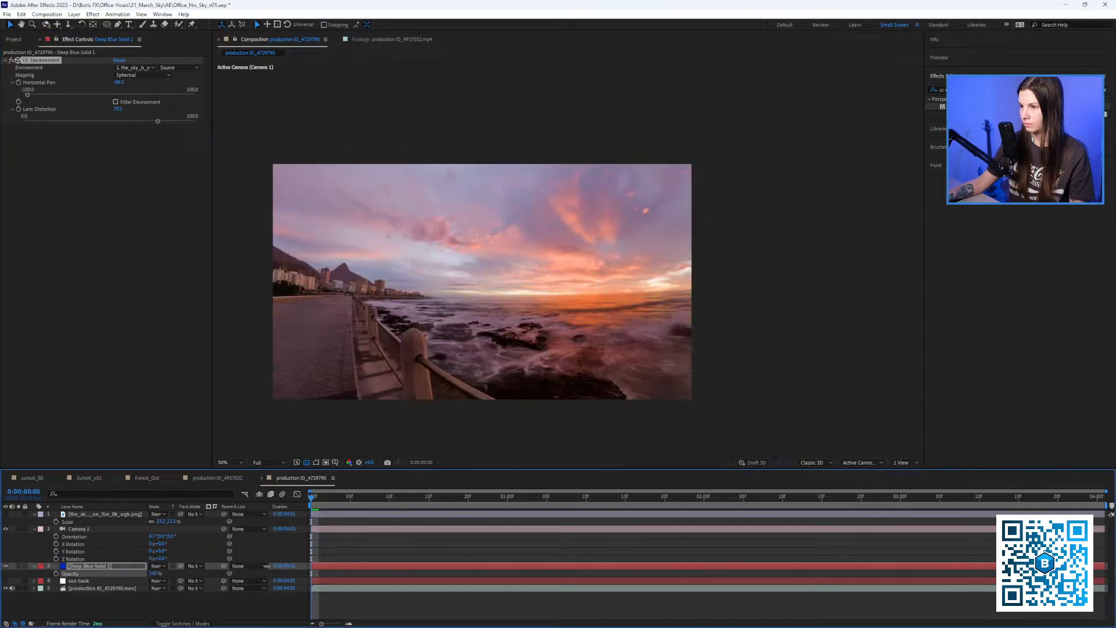
Set the sky layer opacity to 100% and toggle Camera 1 off and on to compare.
left_click_drag(270, 566, 274, 566)
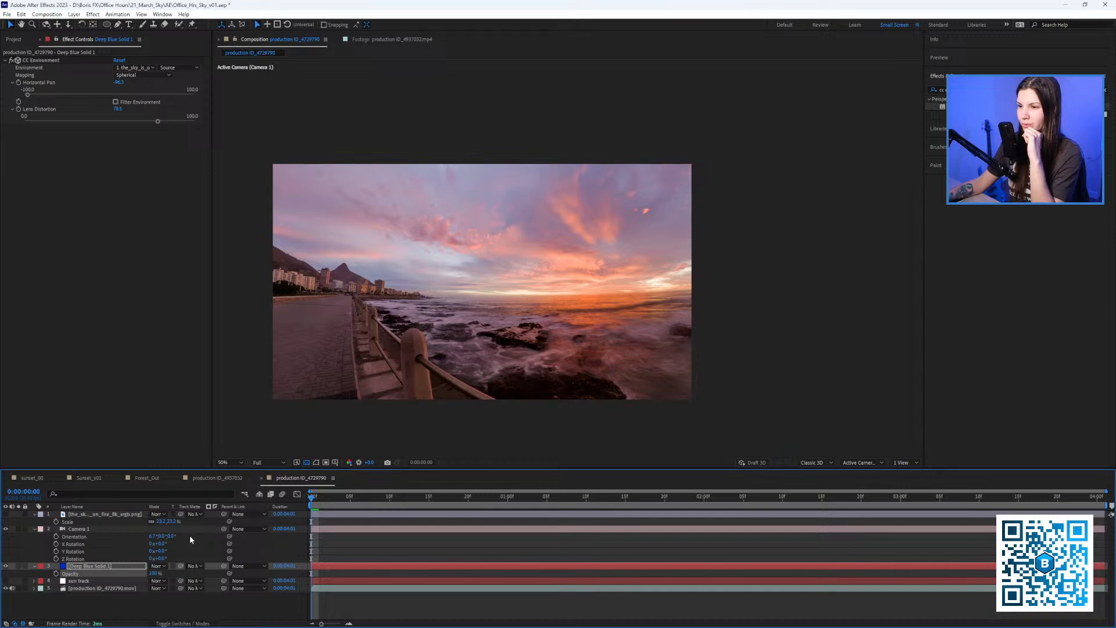
left_click(5, 529)
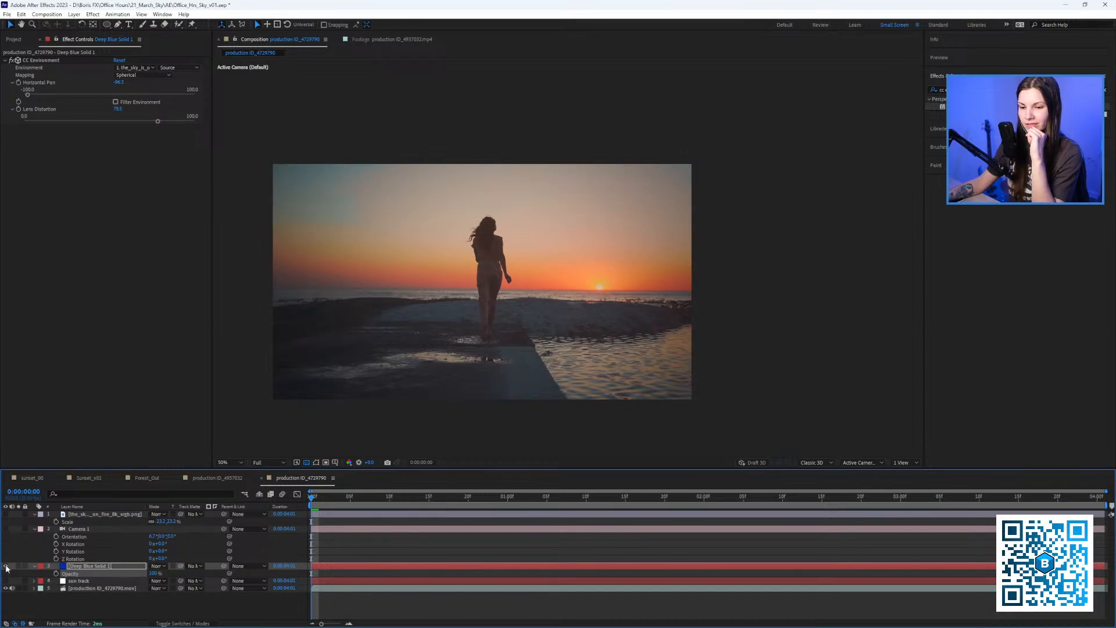
left_click(6, 529)
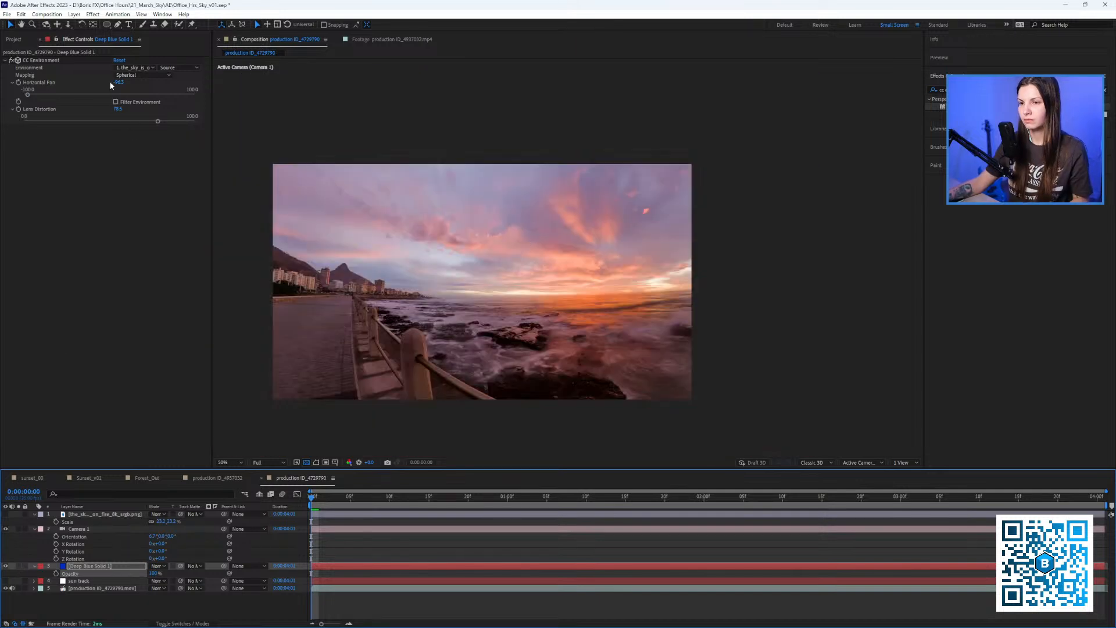
Lower Lens Distortion to 53.2 and pan the sky horizontally to about -89.2.
left_click_drag(119, 83, 115, 121)
key("ctrl+z")
left_click_drag(118, 83, 168, 97)
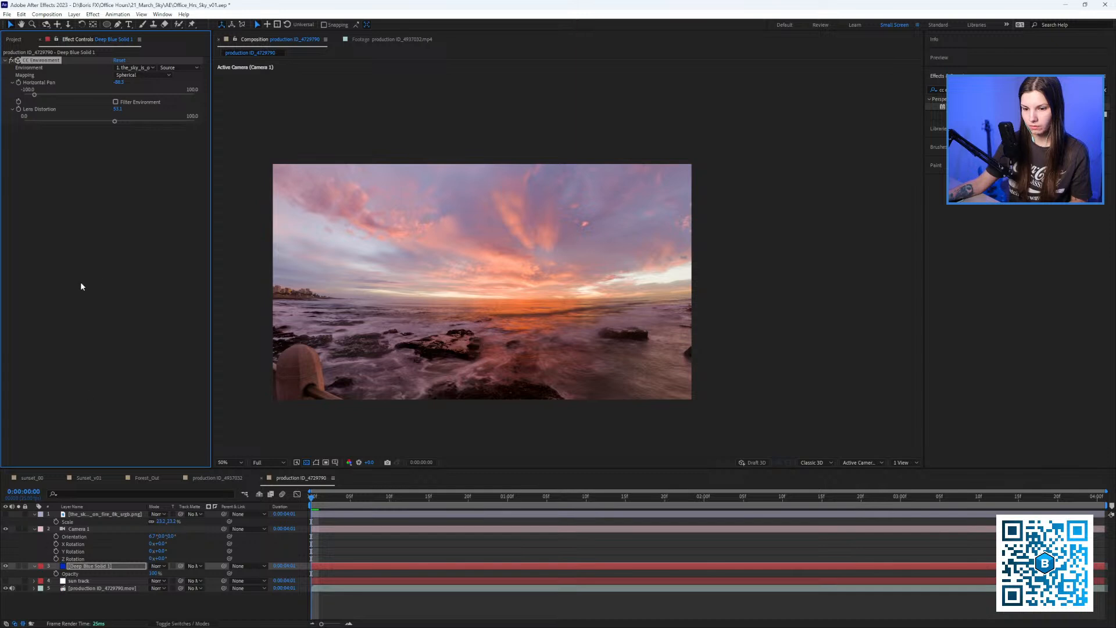
Drop the sky layer to 63% opacity to check alignment and reduce its Lens Distortion further.
left_click(5, 566)
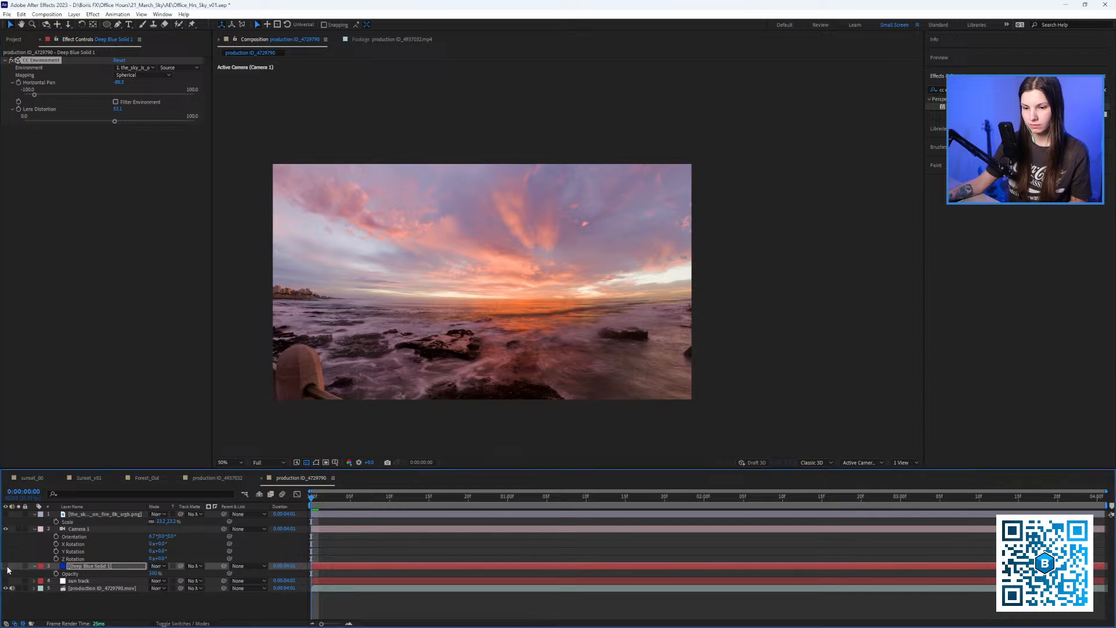
left_click(5, 565)
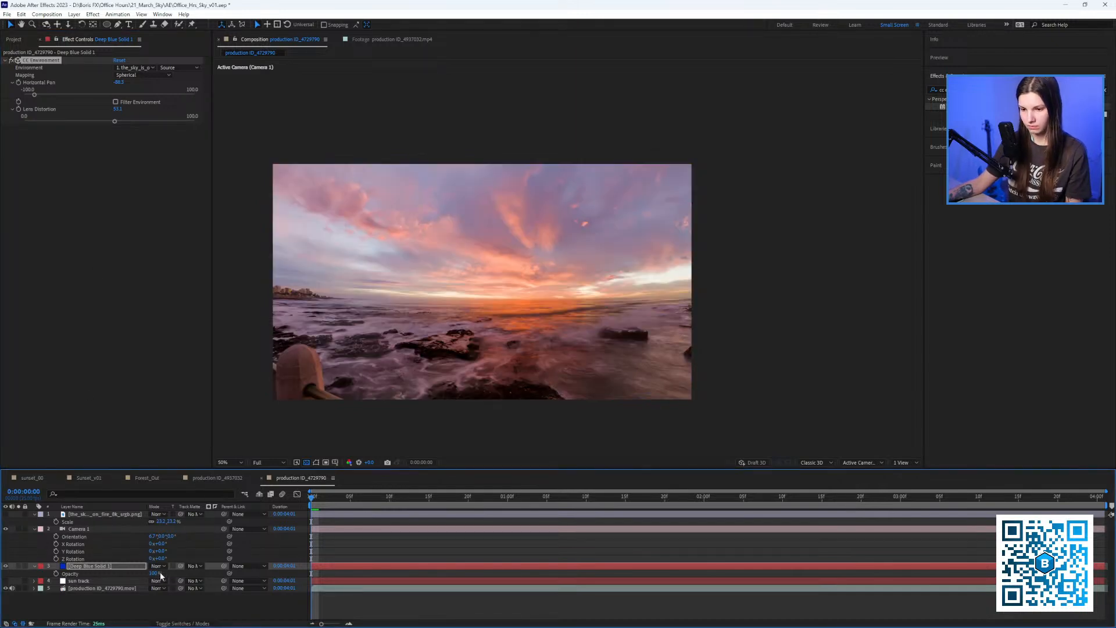
mouse_move(155, 573)
left_mouse_down()
mouse_move(105, 573)
mouse_move(172, 575)
left_mouse_up()
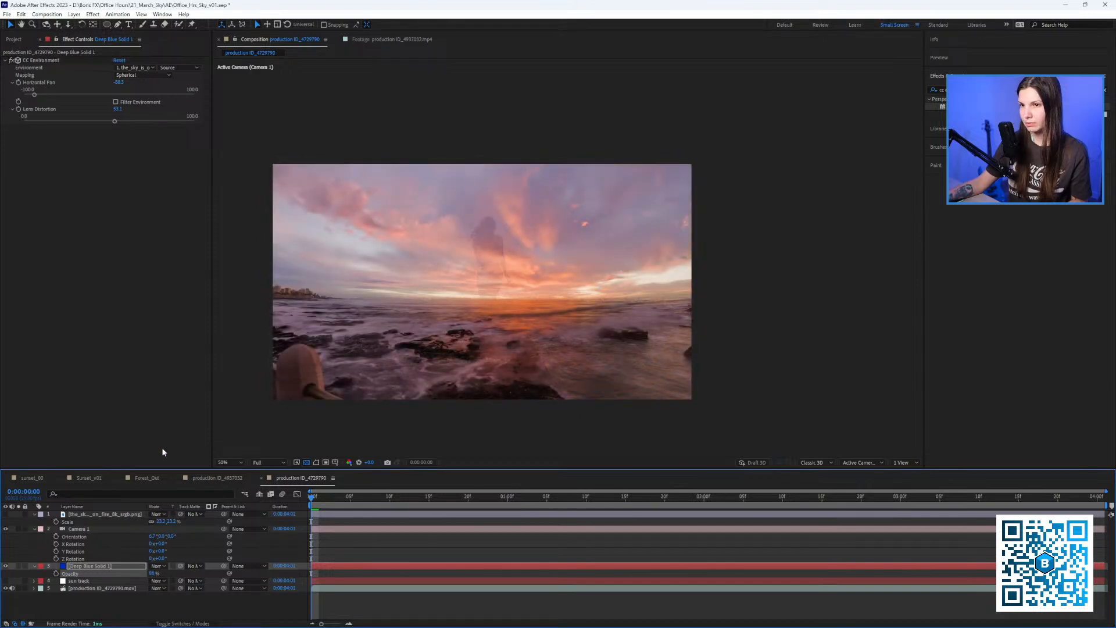
left_click_drag(114, 121, 80, 128)
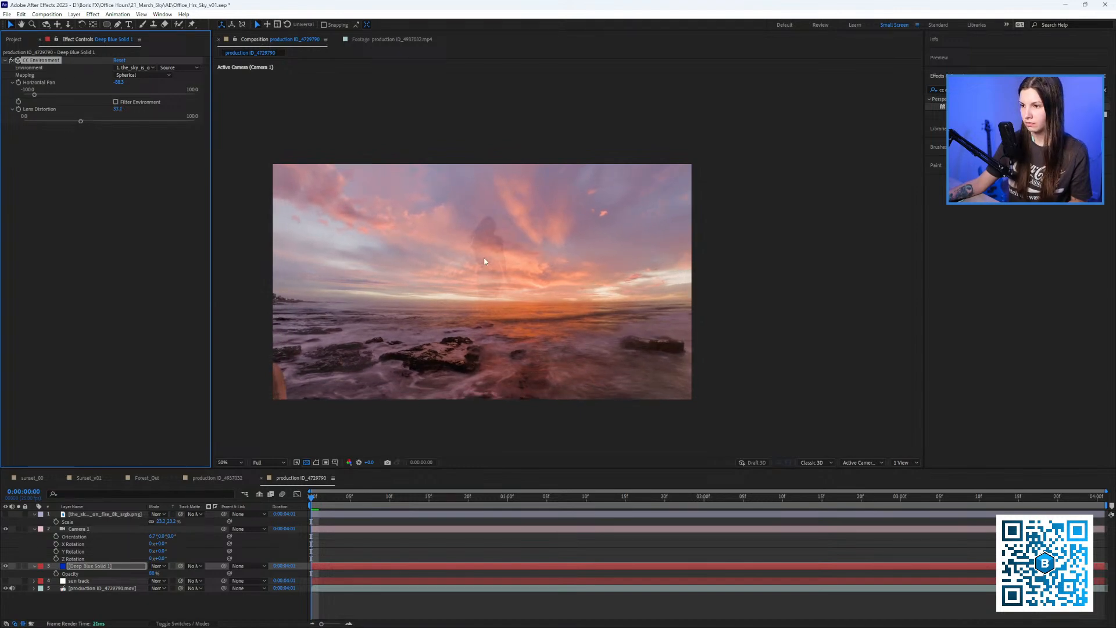
scroll(485, 261, "up", 3)
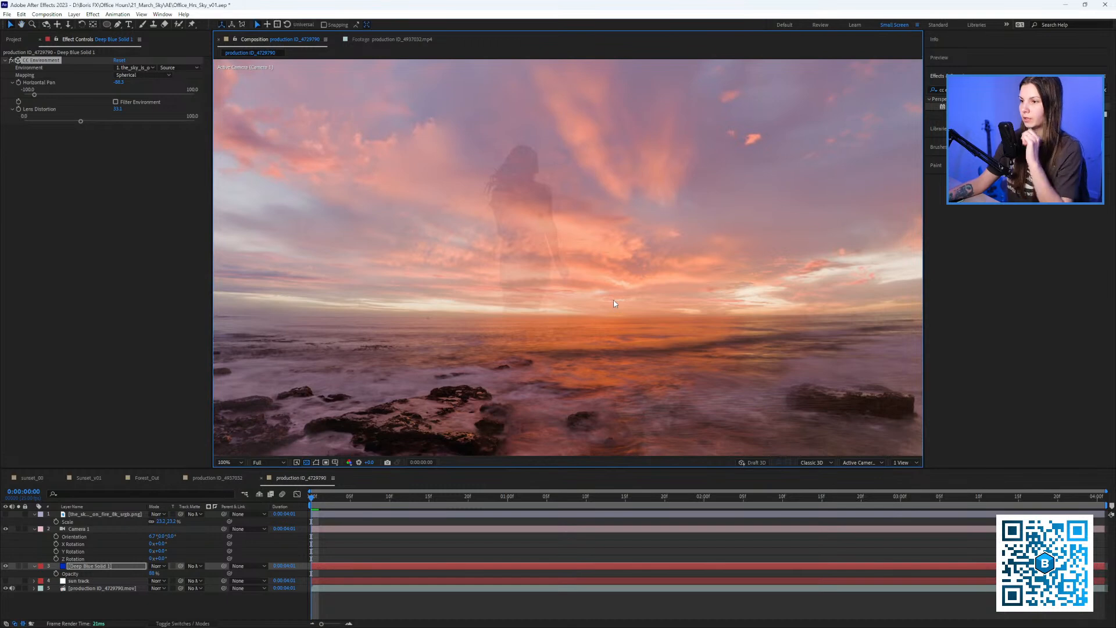
scroll(613, 300, "down", 1)
scroll(613, 301, "up", 1)
left_click_drag(613, 301, 608, 320)
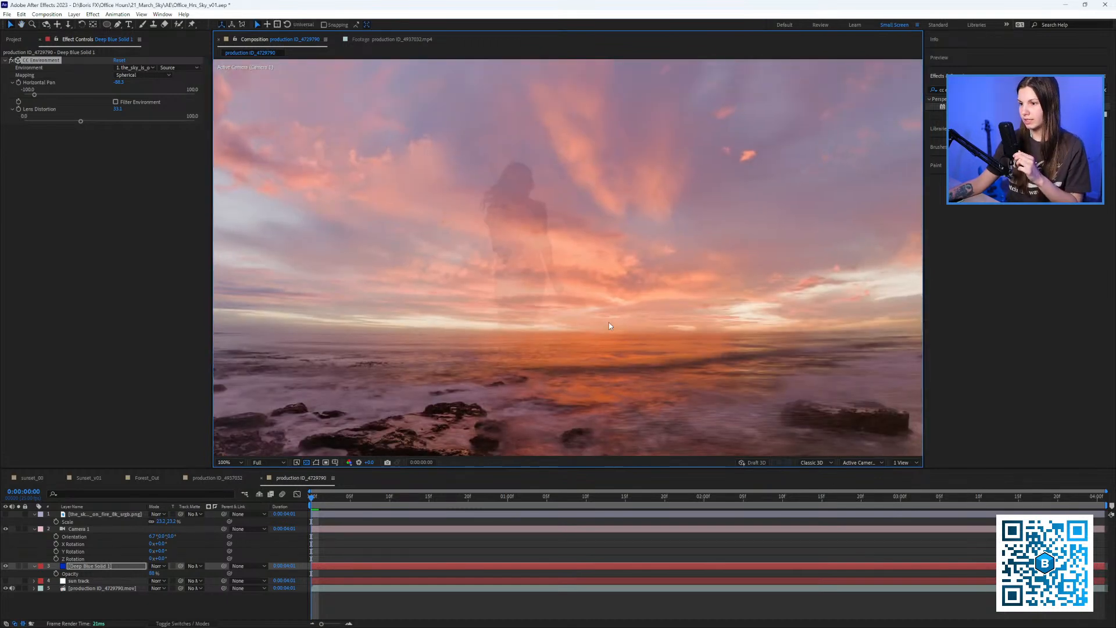
scroll(610, 326, "down", 1)
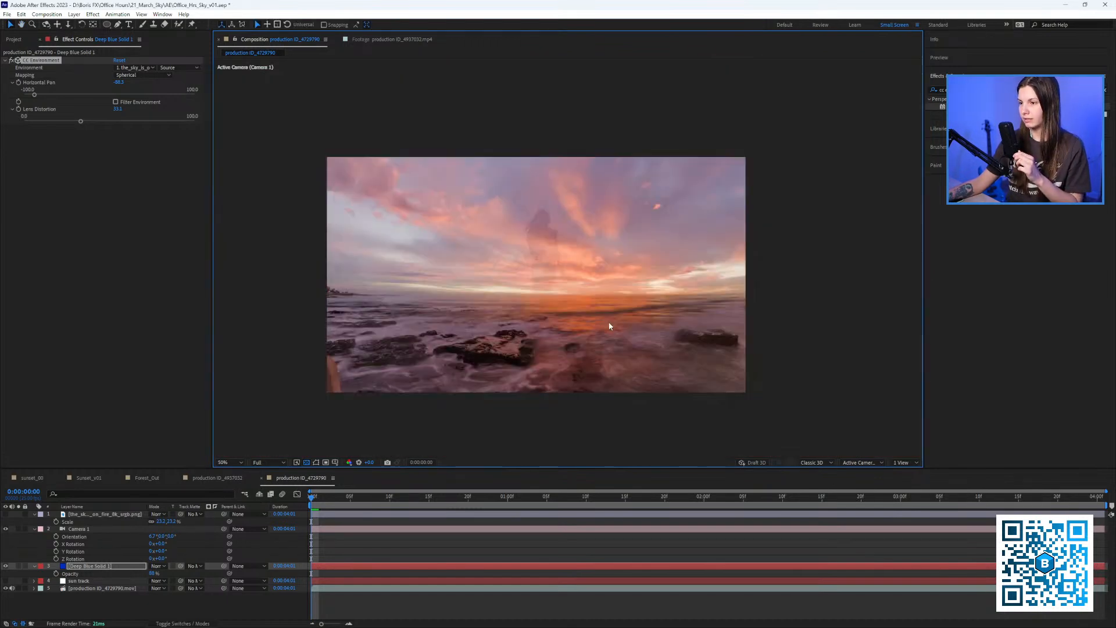
Restore Deep Blue Solid 1's opacity to 100%.
left_click(100, 514)
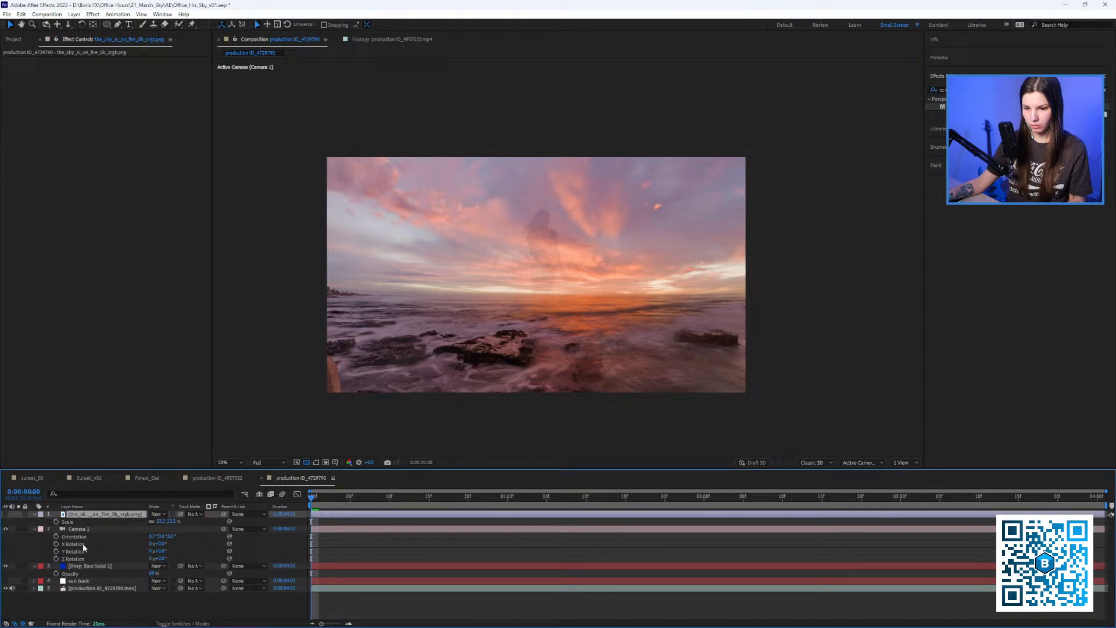
left_click(111, 565)
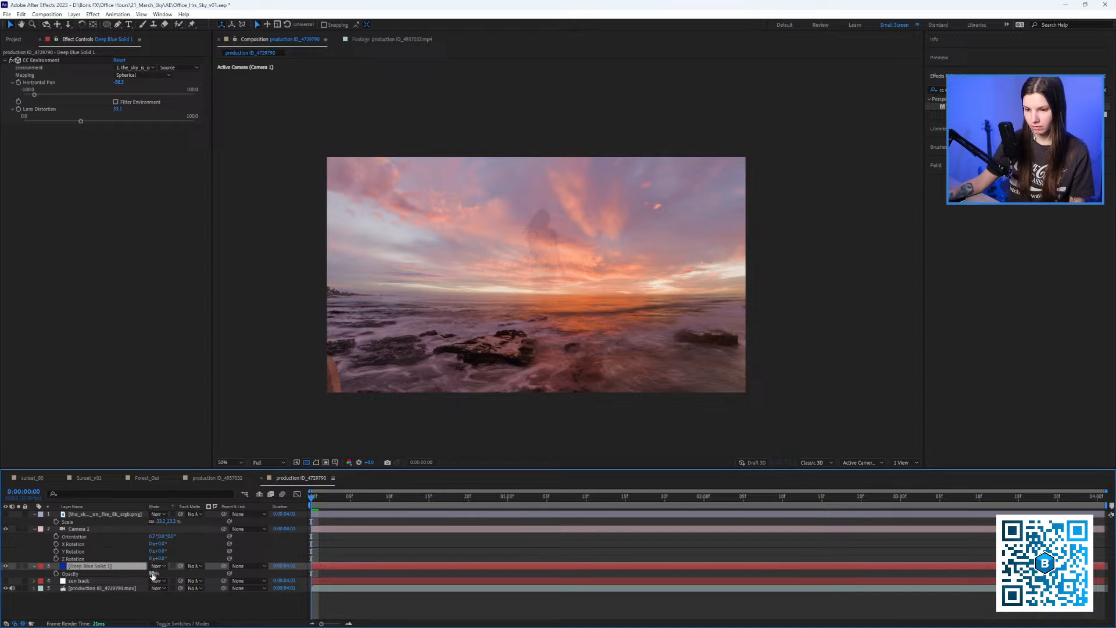
left_click_drag(152, 576, 165, 565)
Cycle the Deep Blue Solid through the blend modes, settling on Hard Light.
left_click(89, 594)
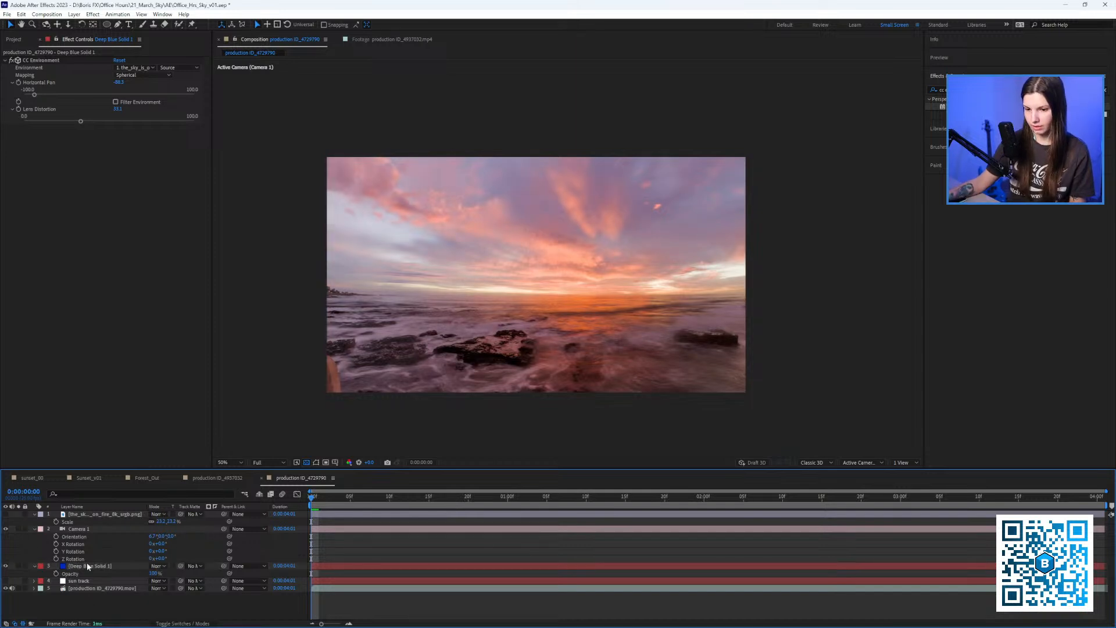
left_click(88, 566)
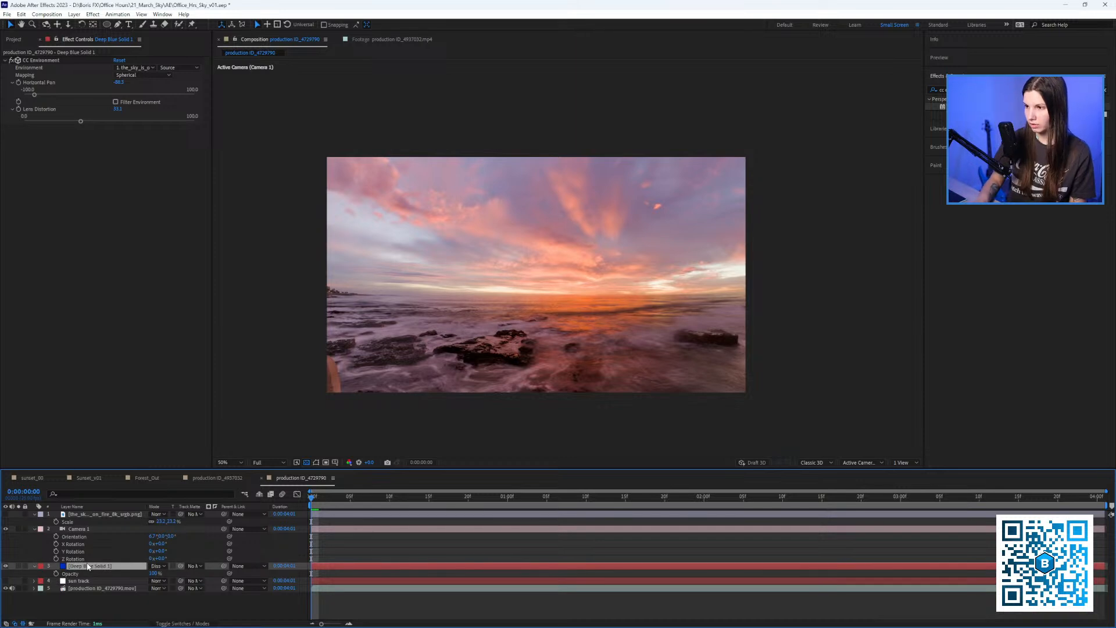
key("shift+equal")
left_click(107, 602)
left_click(99, 567)
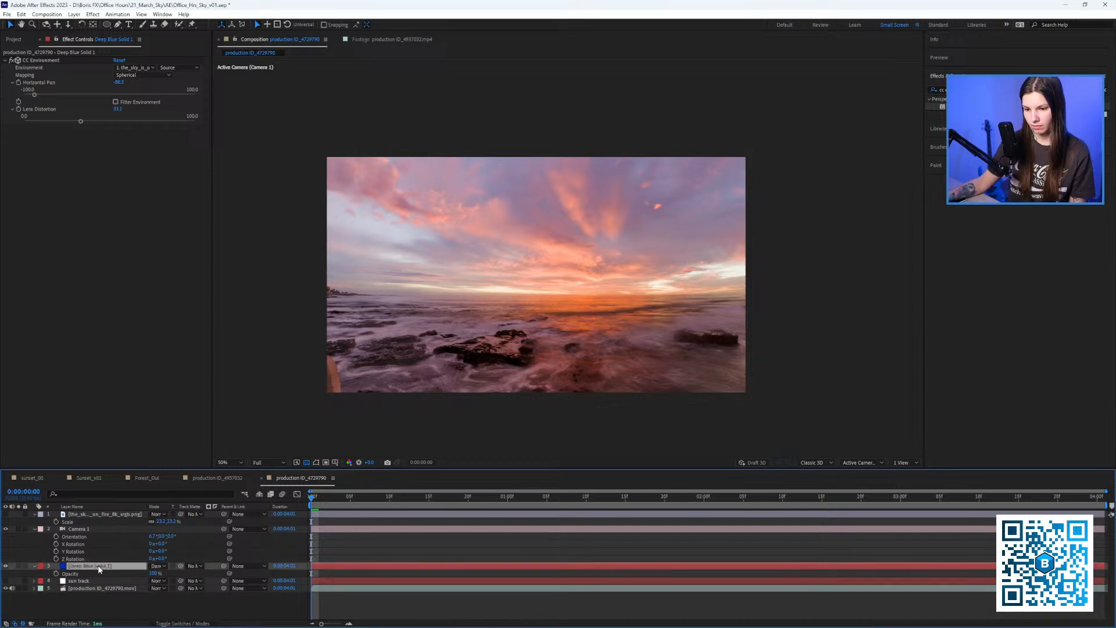
key("shift+equal")
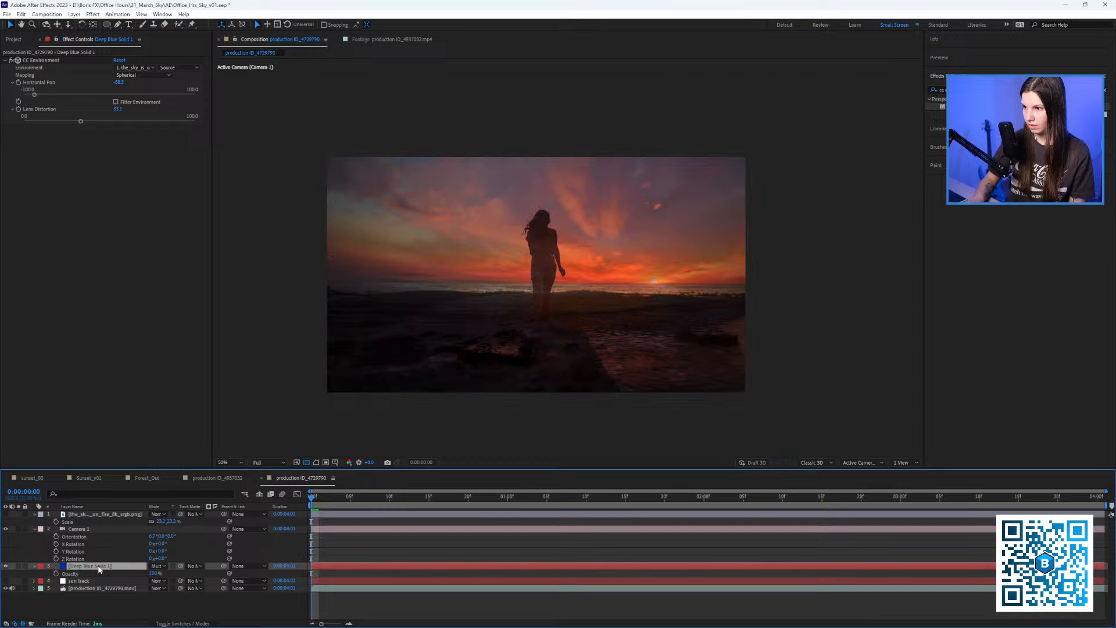
key("shift+equal")
key("shift+equal")
key("shift+equal")
key("shift+equal")
key("shift+equal")
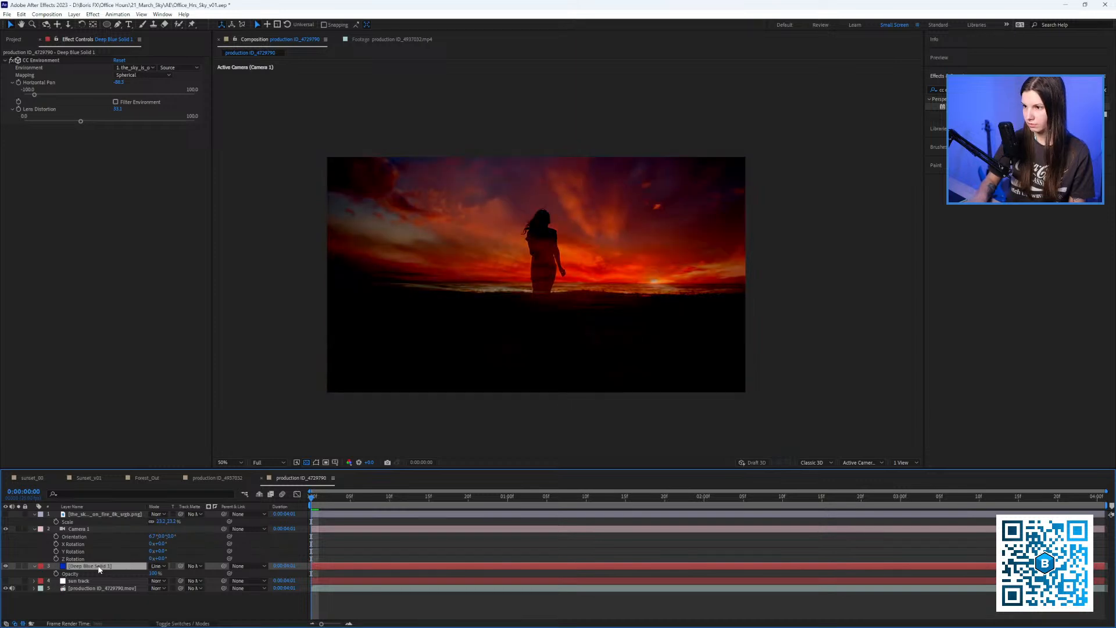
key("shift+equal")
key("shift+equal")
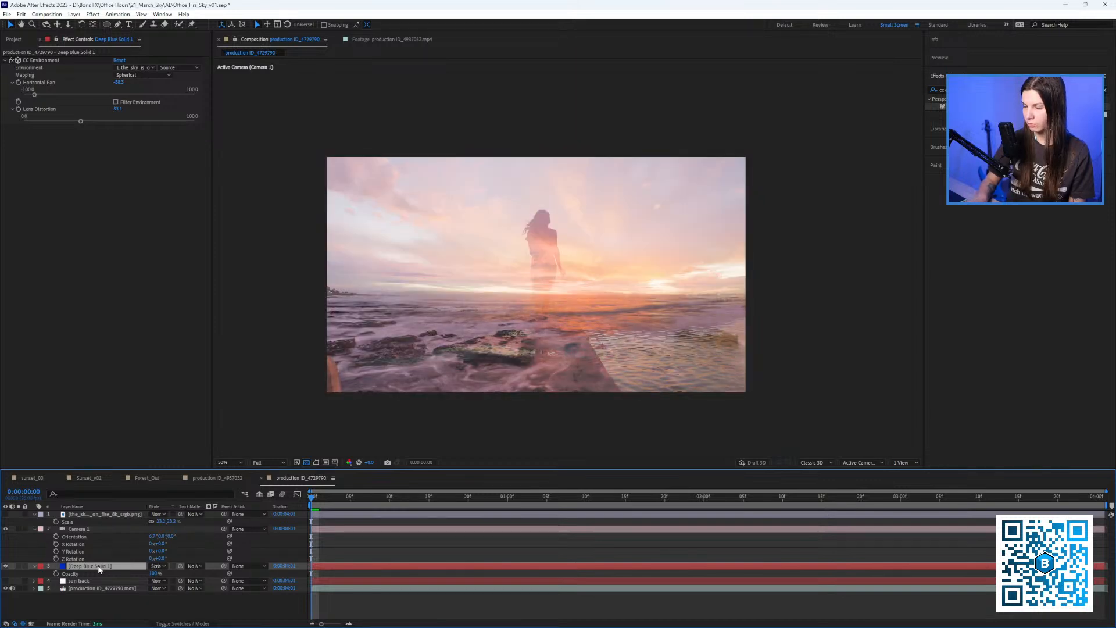
key("shift+equal")
key("shift+equal")
key("shift+equal")
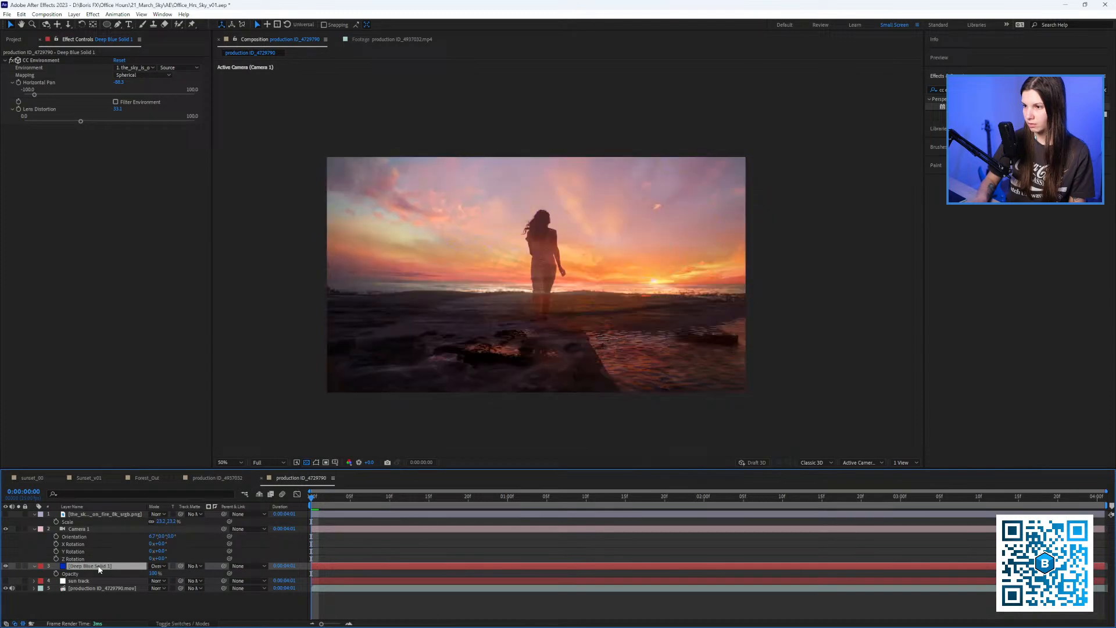
key("shift+equal")
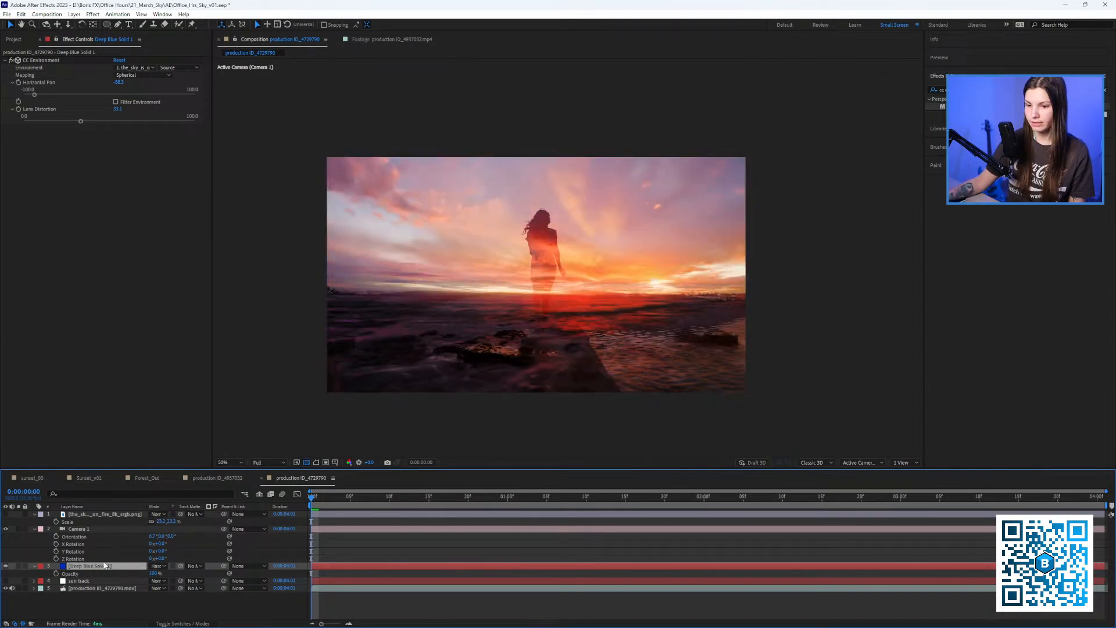
left_click(158, 567)
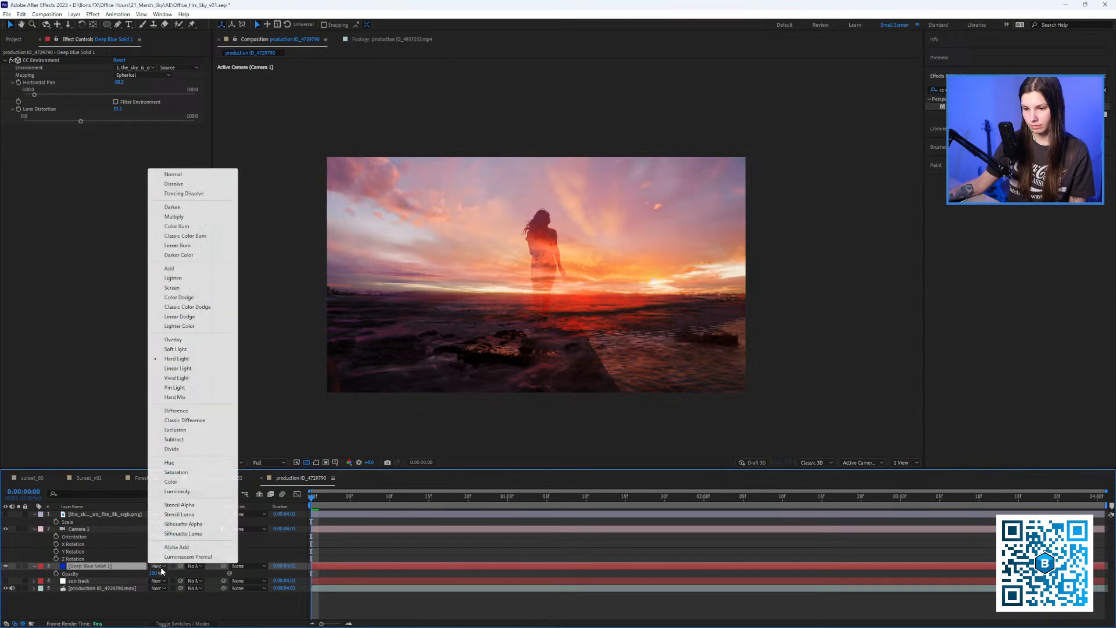
left_click(174, 358)
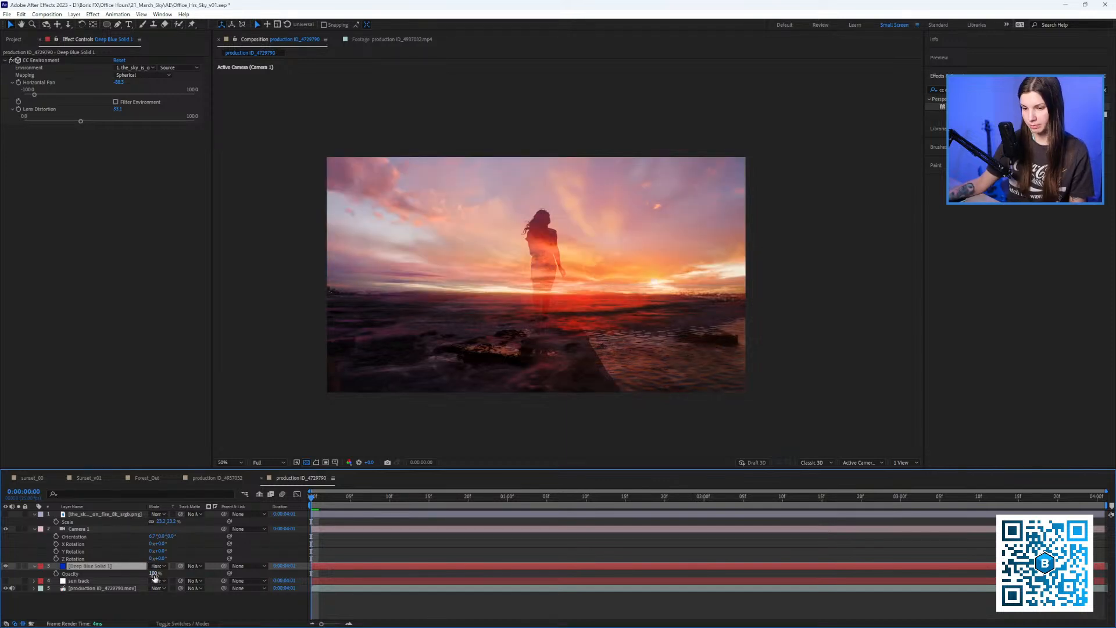
Try 3% opacity, then return the solid to Normal blend mode at 88% opacity.
mouse_move(154, 573)
left_mouse_down()
mouse_move(111, 573)
mouse_move(146, 574)
mouse_move(149, 590)
left_mouse_up()
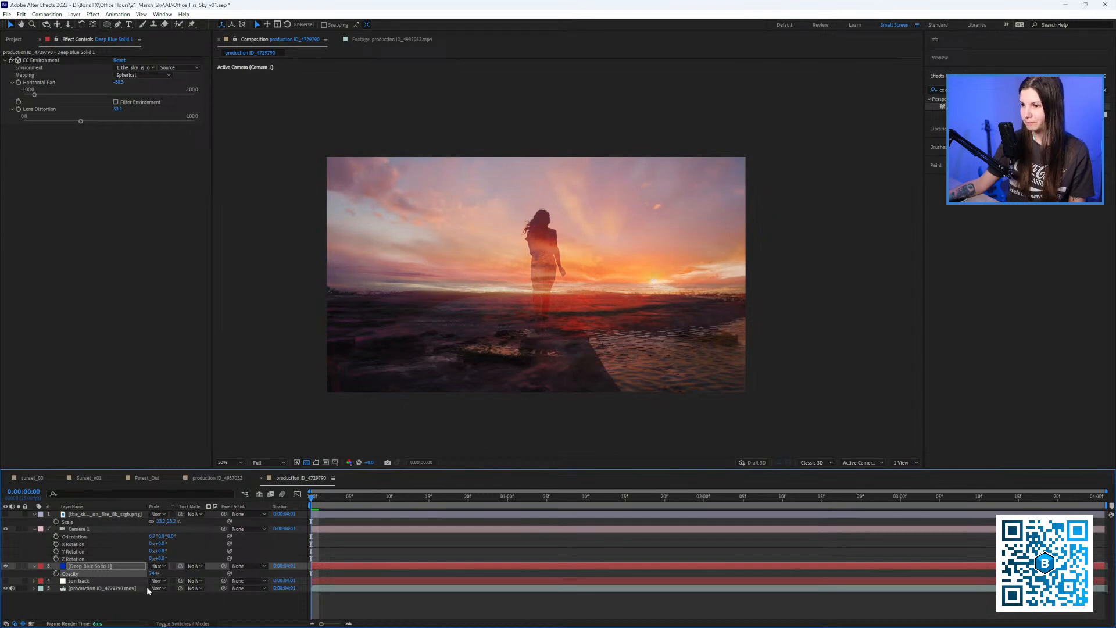
left_click(158, 566)
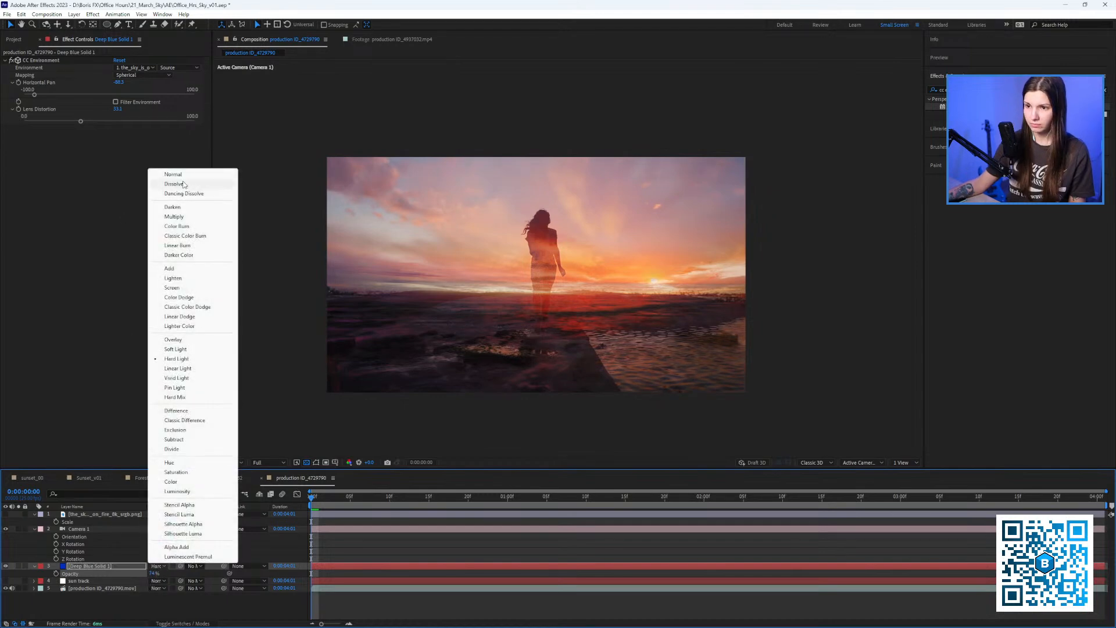
left_click(188, 176)
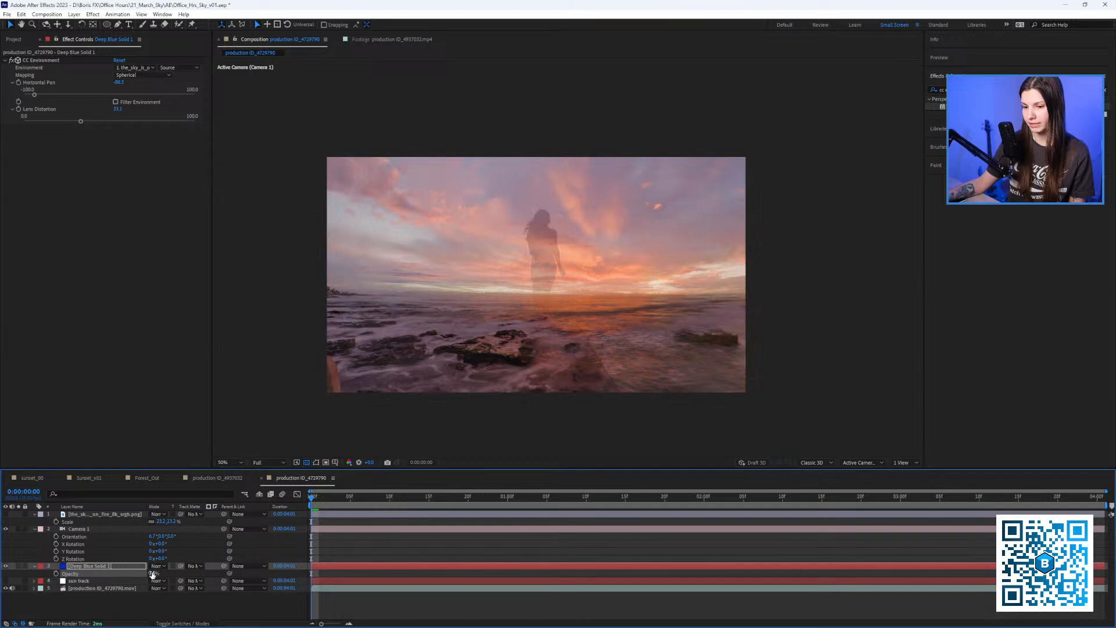
left_click(153, 573)
type("8")
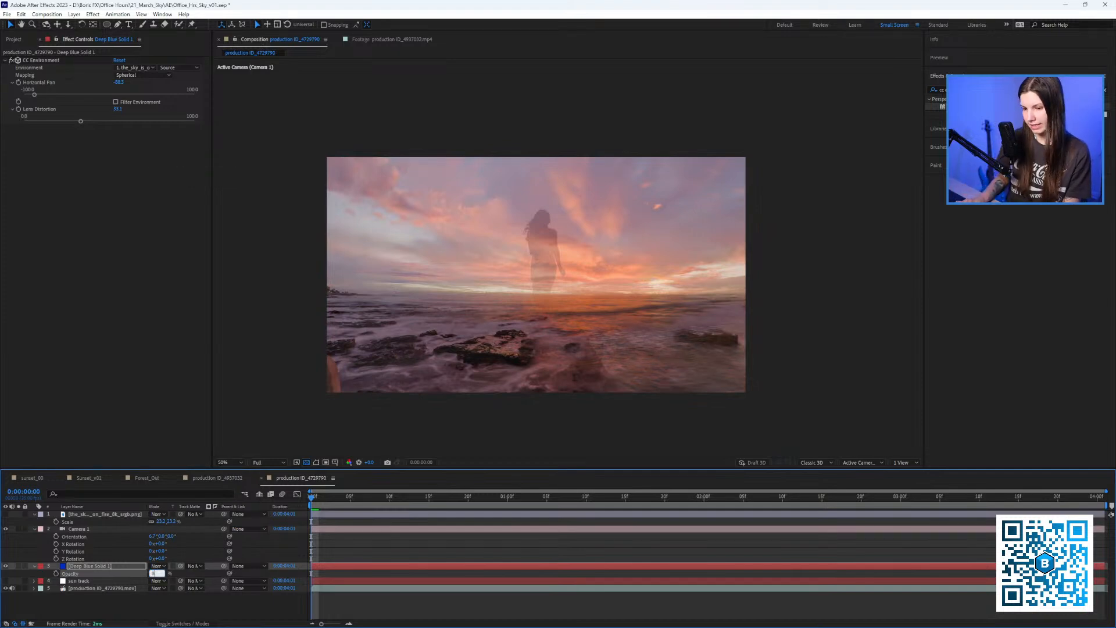
type("8")
key("Return")
Parent the solid to the sun track layer, fade it to 47% opacity, and preview.
mouse_move(329, 499)
left_mouse_down()
mouse_move(677, 514)
mouse_move(260, 461)
mouse_move(690, 512)
mouse_move(326, 507)
left_mouse_up()
key("Tab")
scroll(563, 256, "up", 1)
left_click_drag(612, 260, 389, 465)
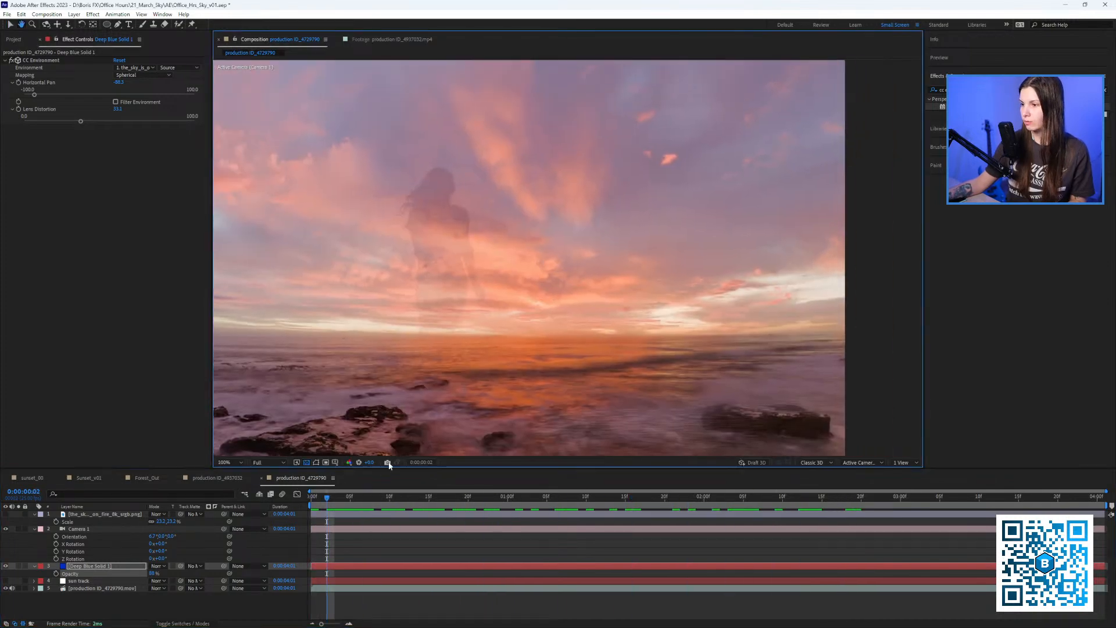
left_click_drag(324, 502, 285, 486)
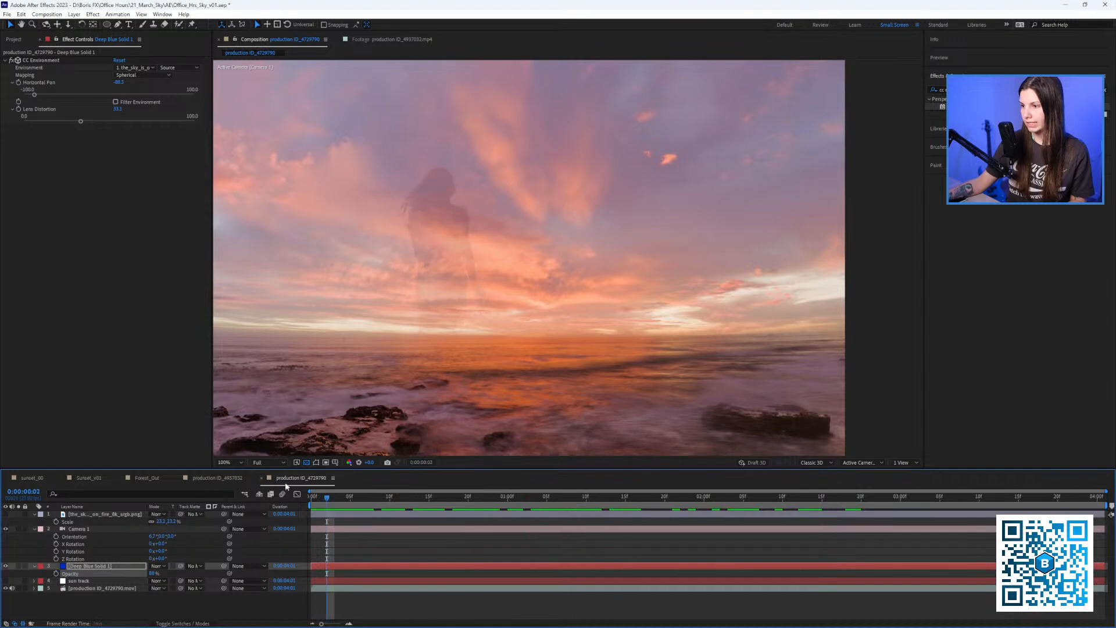
scroll(452, 301, "down", 1)
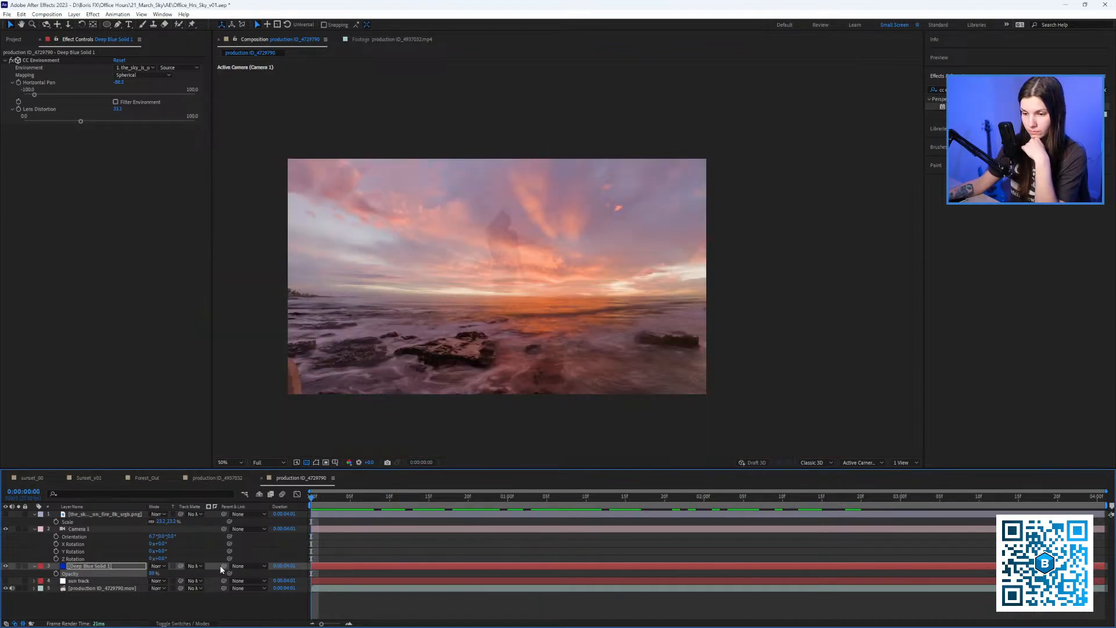
left_click_drag(224, 567, 79, 585)
key("space")
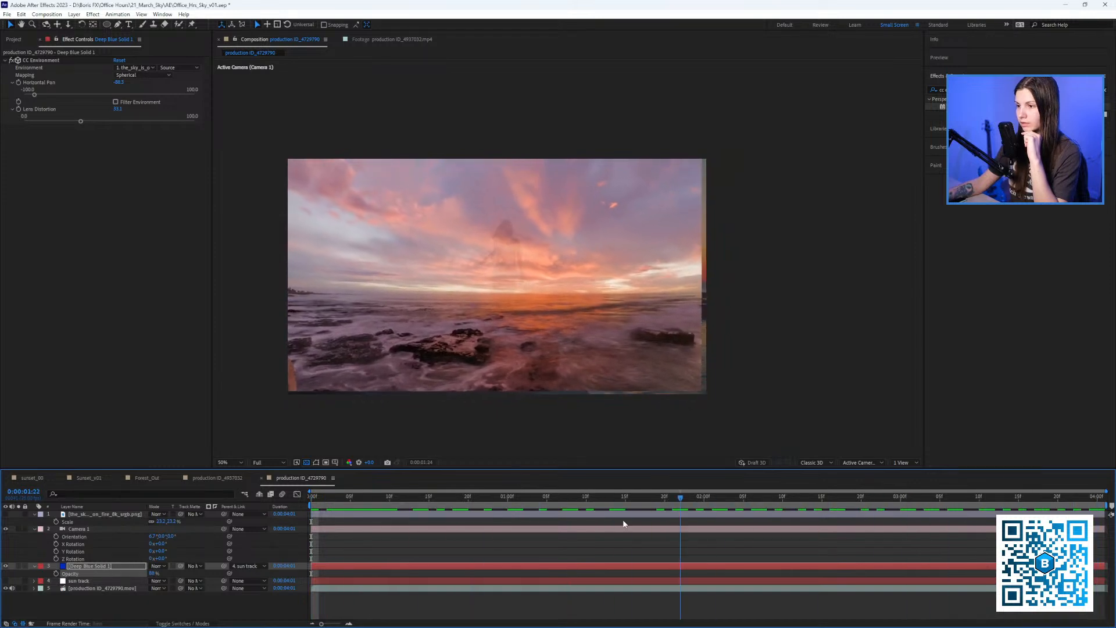
key("space")
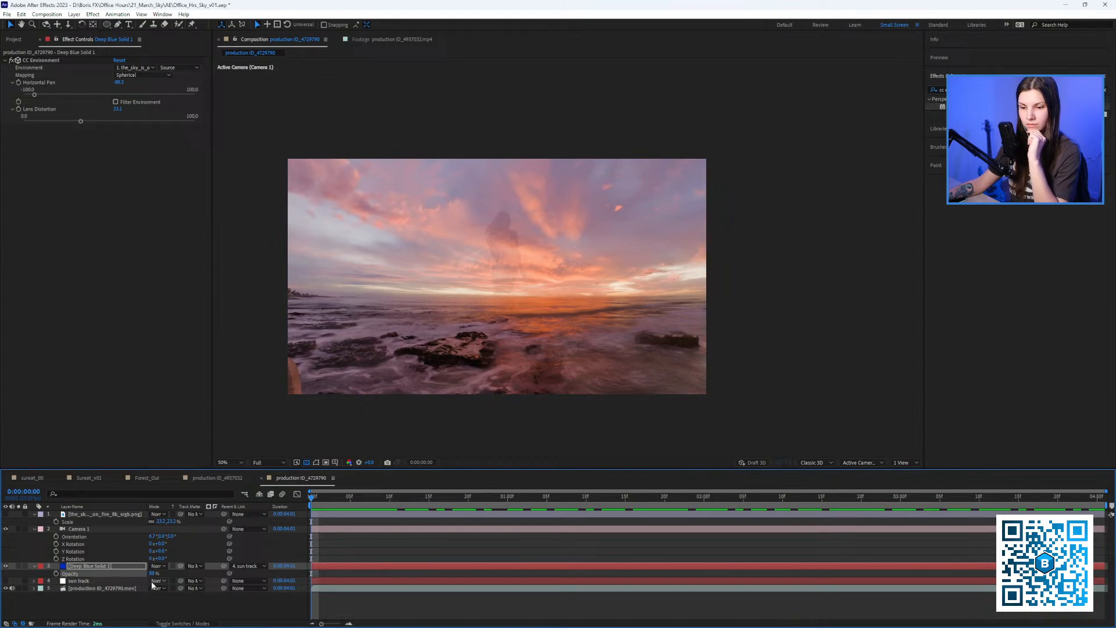
left_click_drag(152, 573, 124, 562)
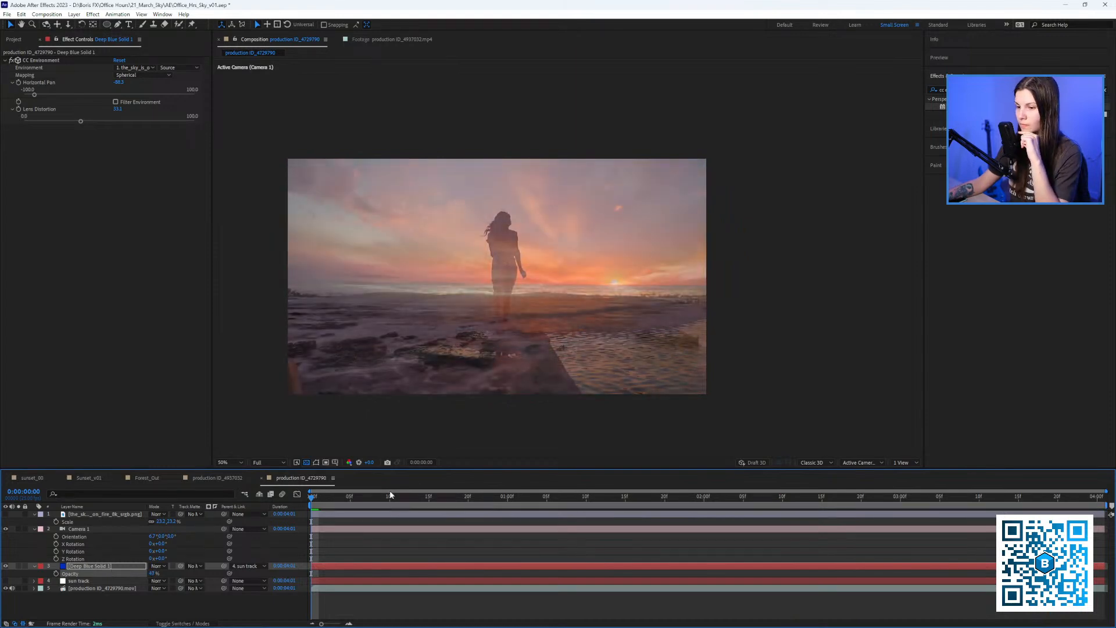
key("space")
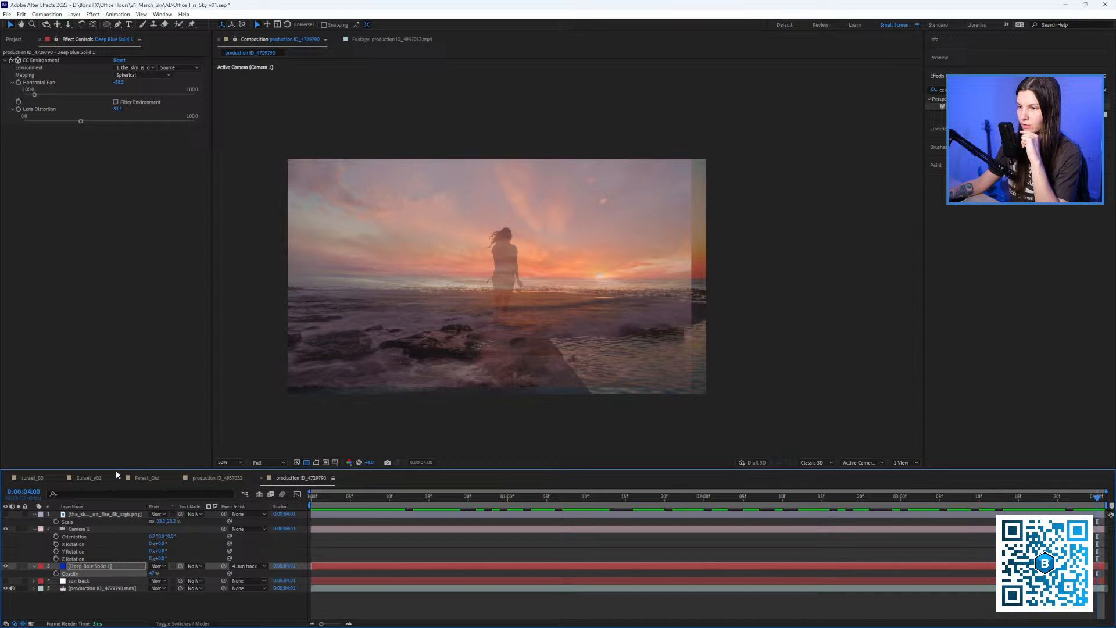
Resize the Deep Blue Solid to about 2015 x 1133 pixels and preview the result.
key("ctrl+shift+y")
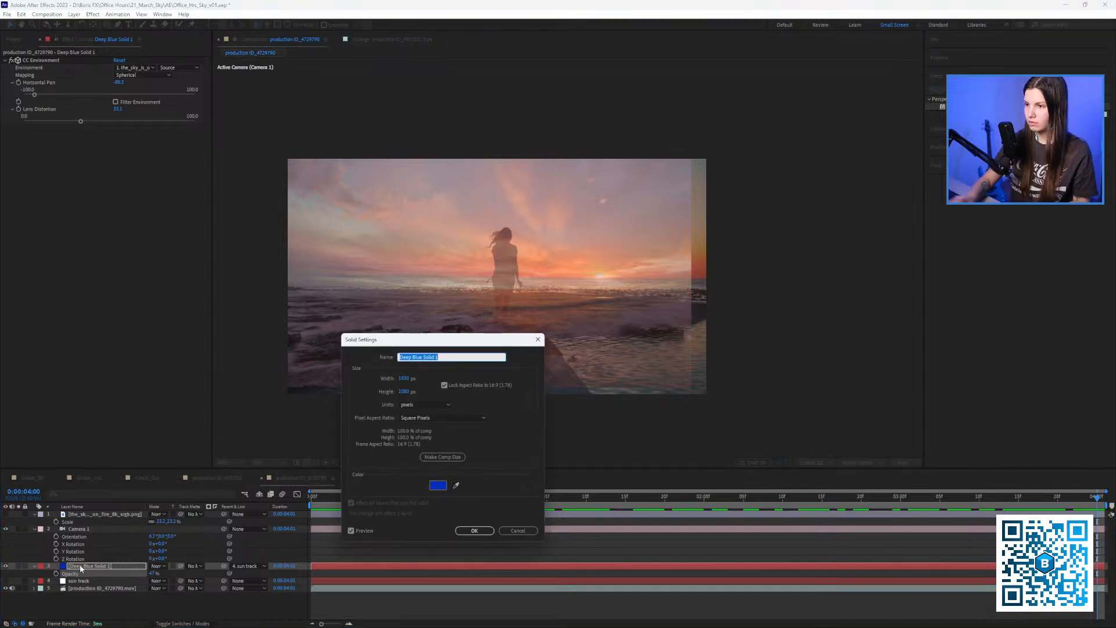
left_click_drag(415, 346, 263, 308)
left_click_drag(251, 341, 368, 347)
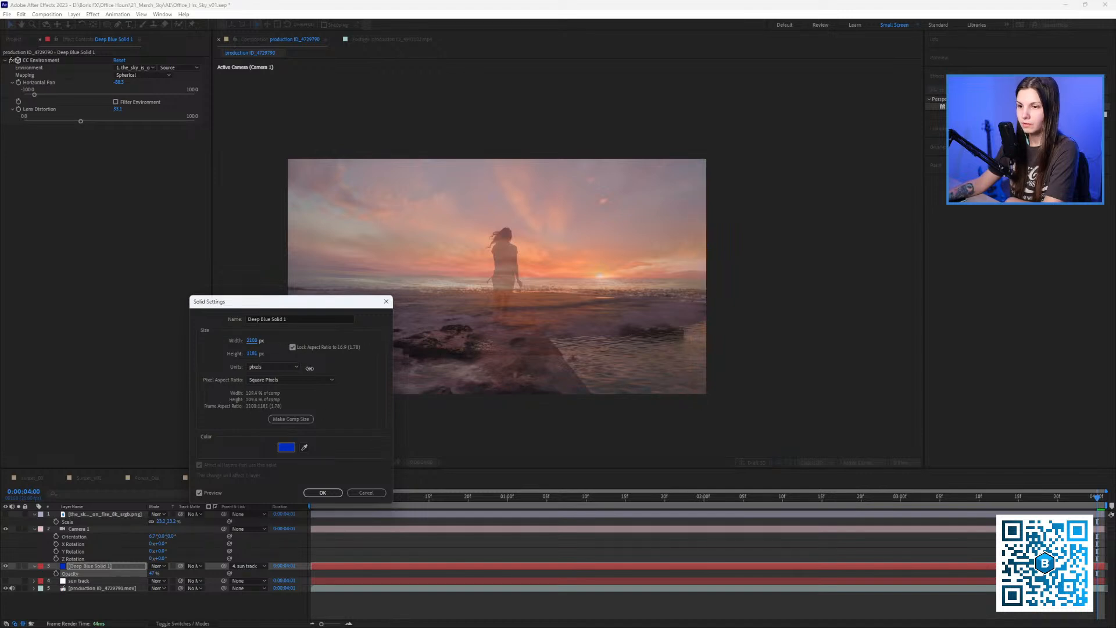
left_click(323, 493)
key("space")
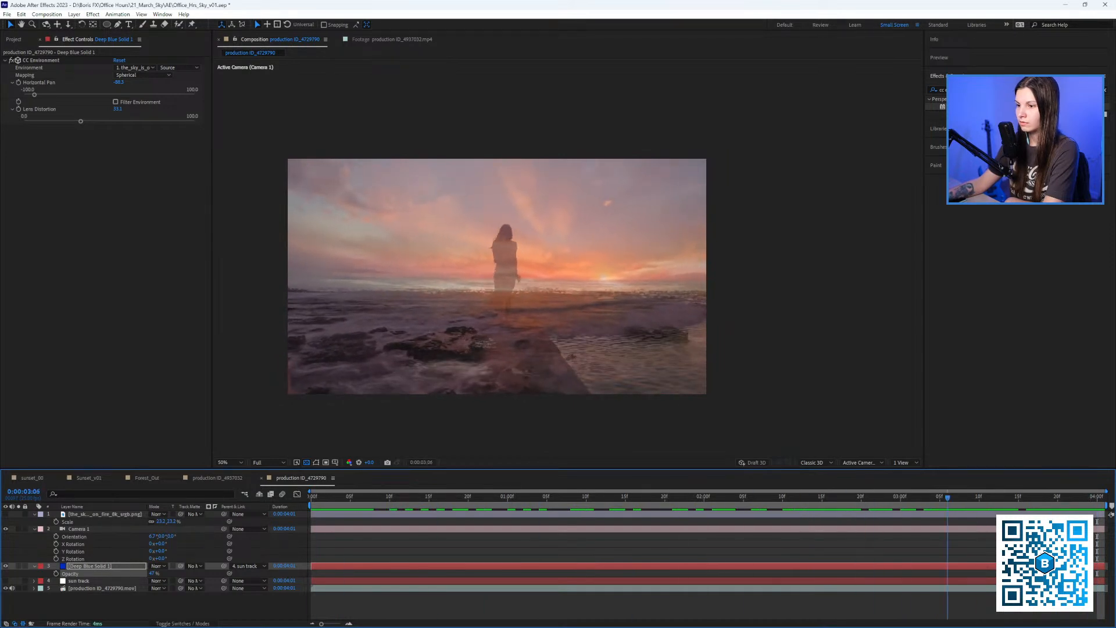
key("space")
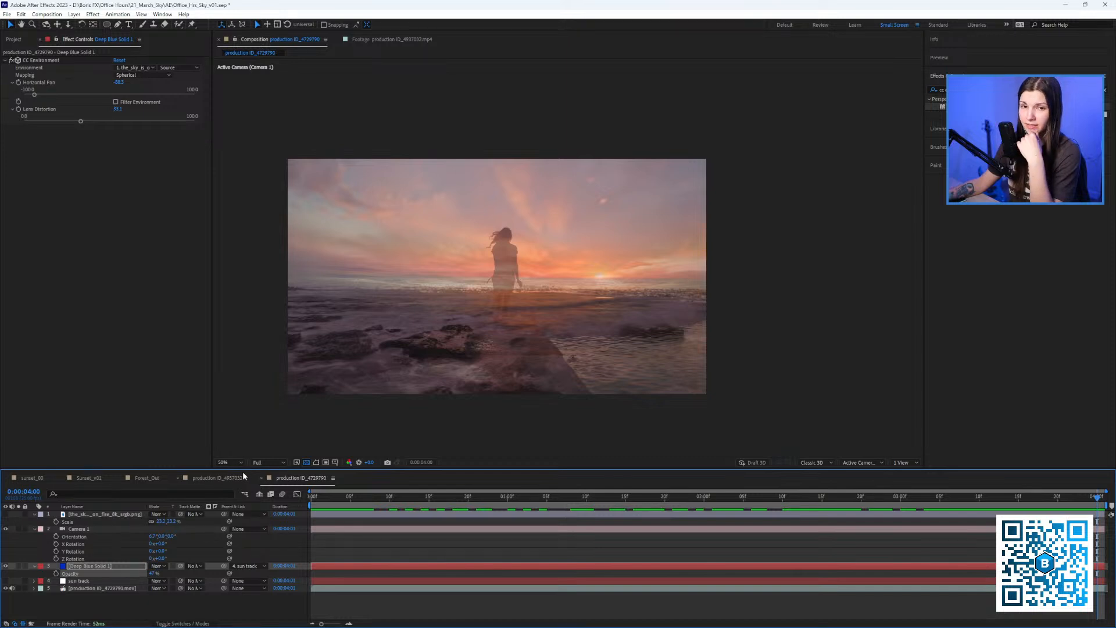
left_click(82, 588)
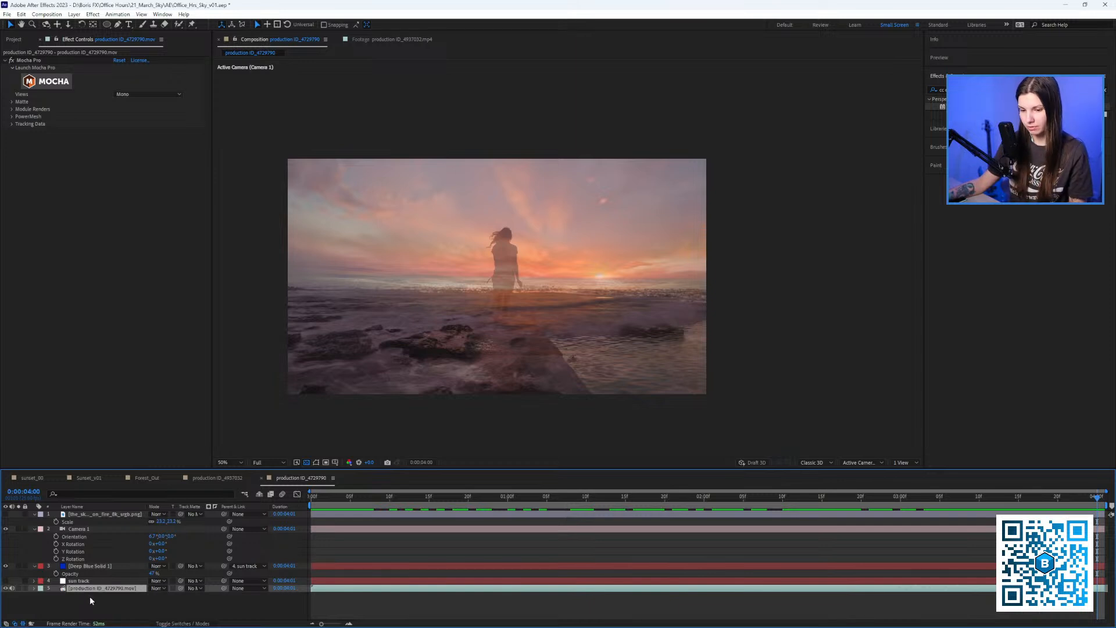
Duplicate the beach footage layer to the top of the stack and search effects for 'luma'.
key("ctrl+d")
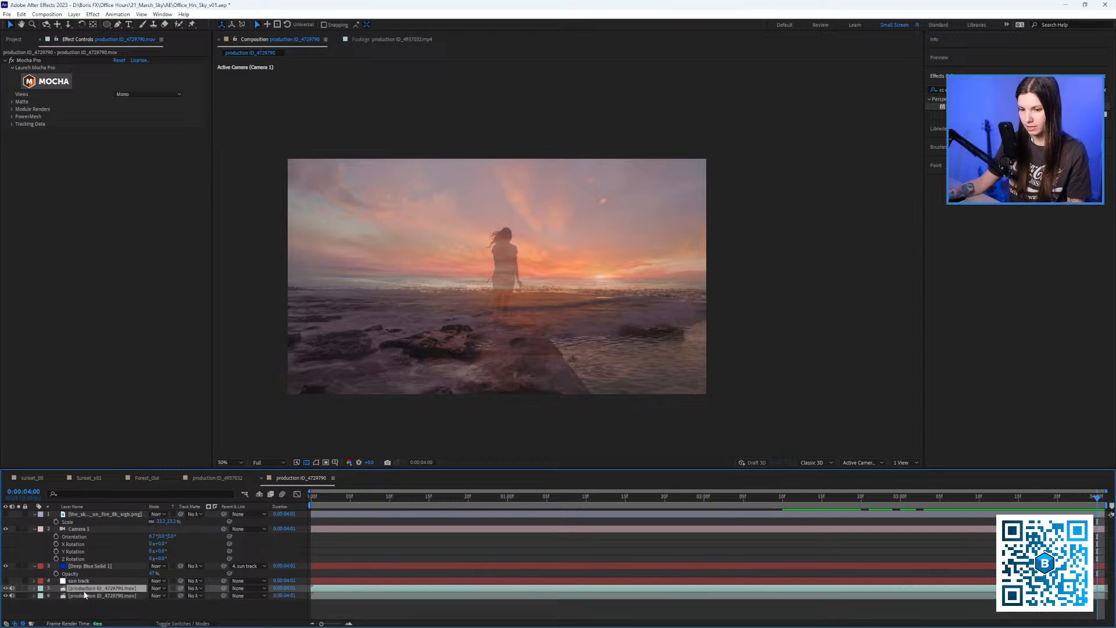
left_click_drag(87, 588, 93, 515)
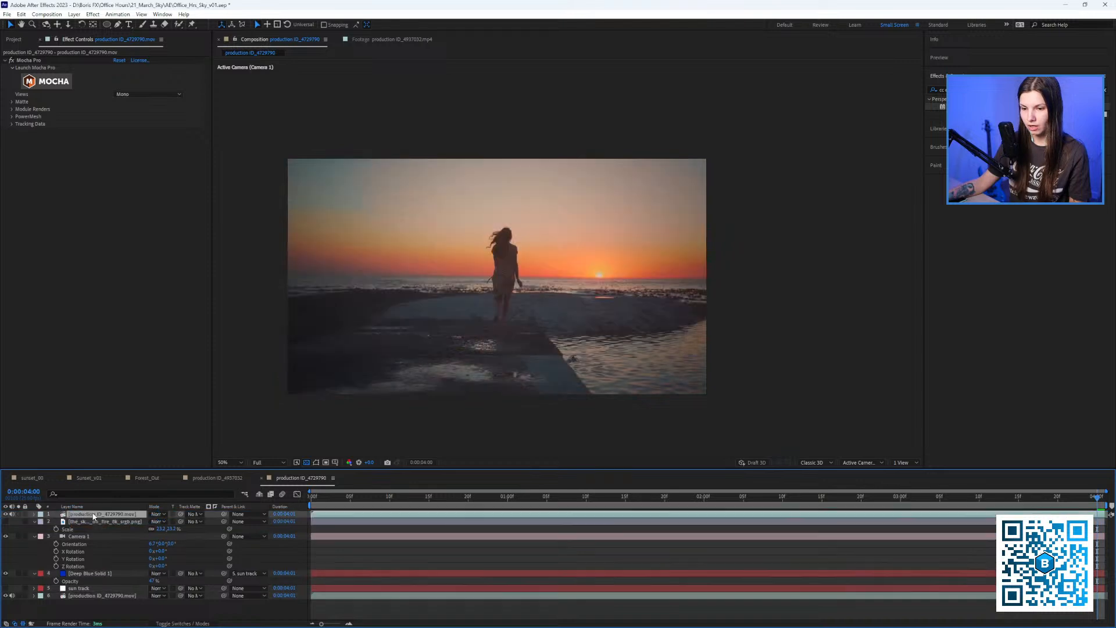
key("ctrl+5")
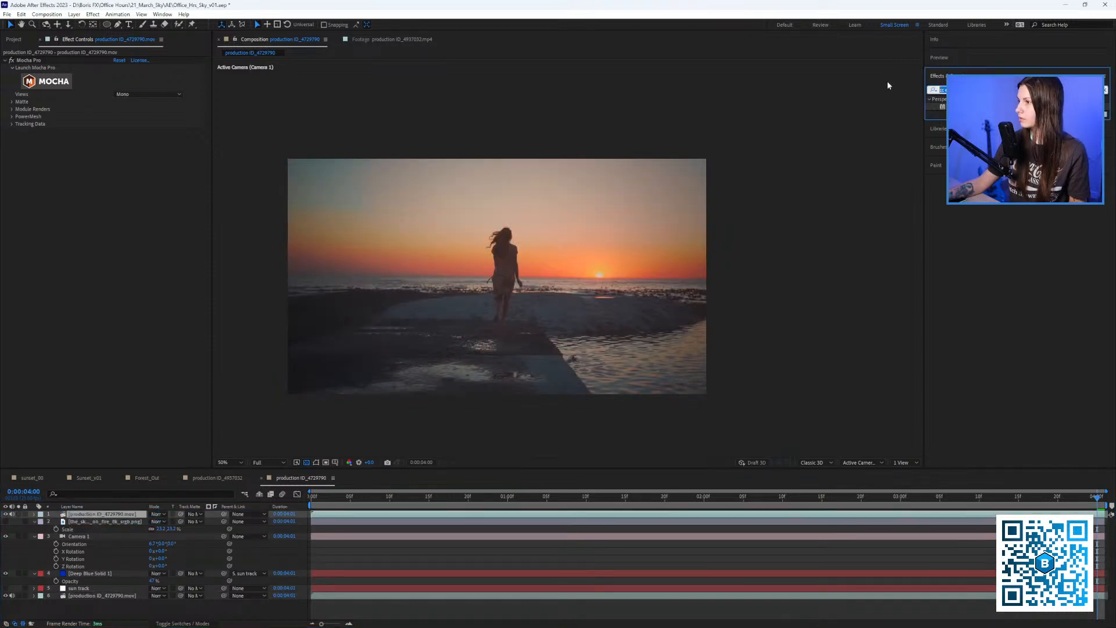
type("bcc")
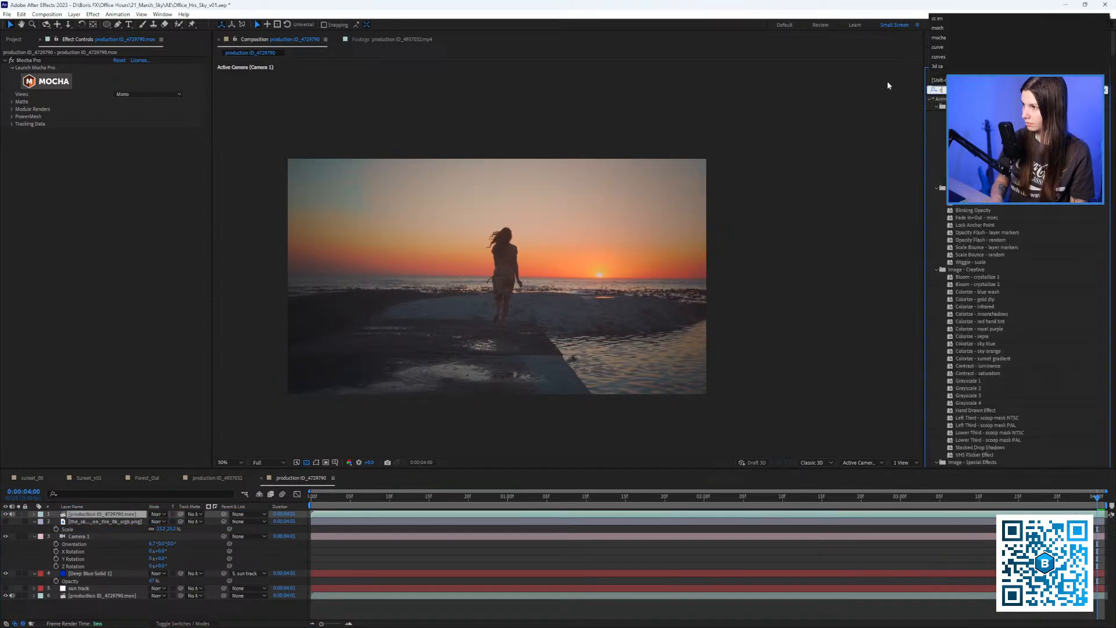
type(" li")
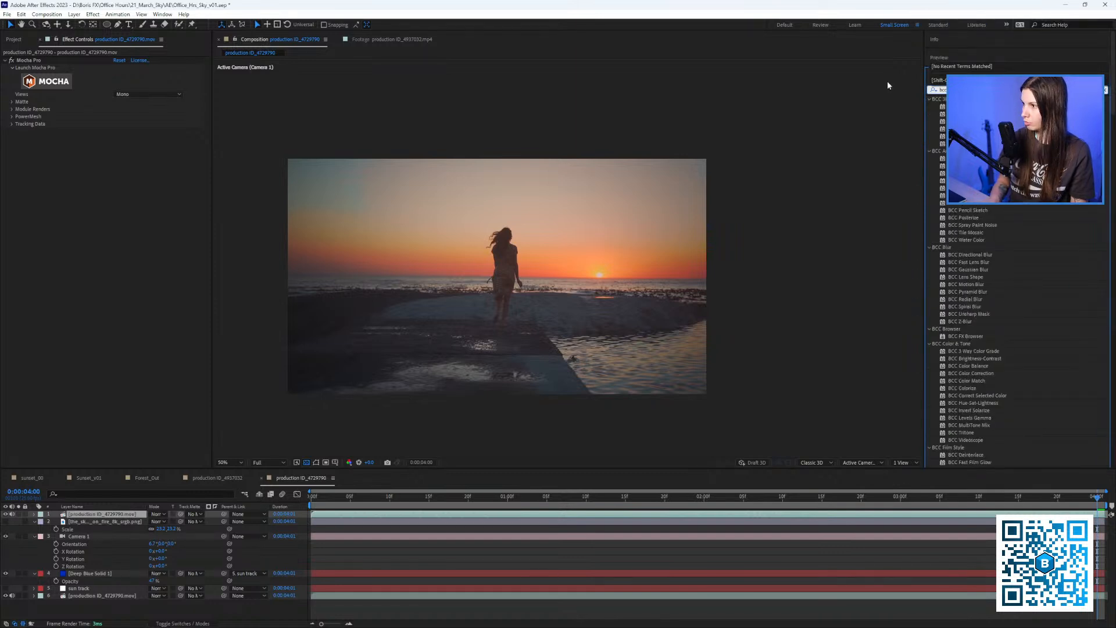
key("BackSpace")
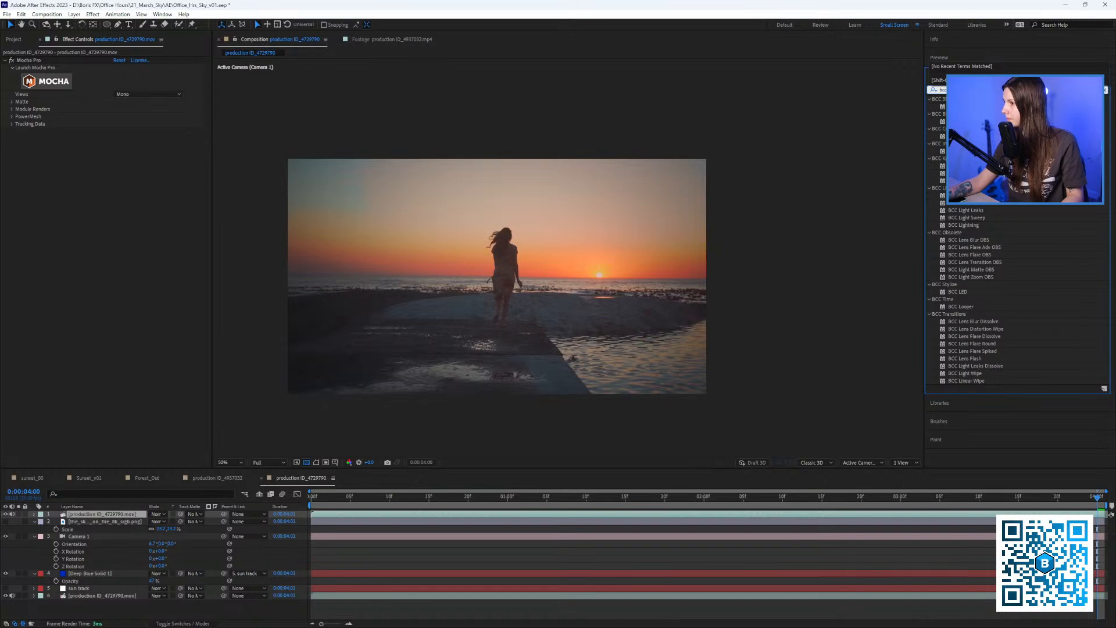
key("BackSpace")
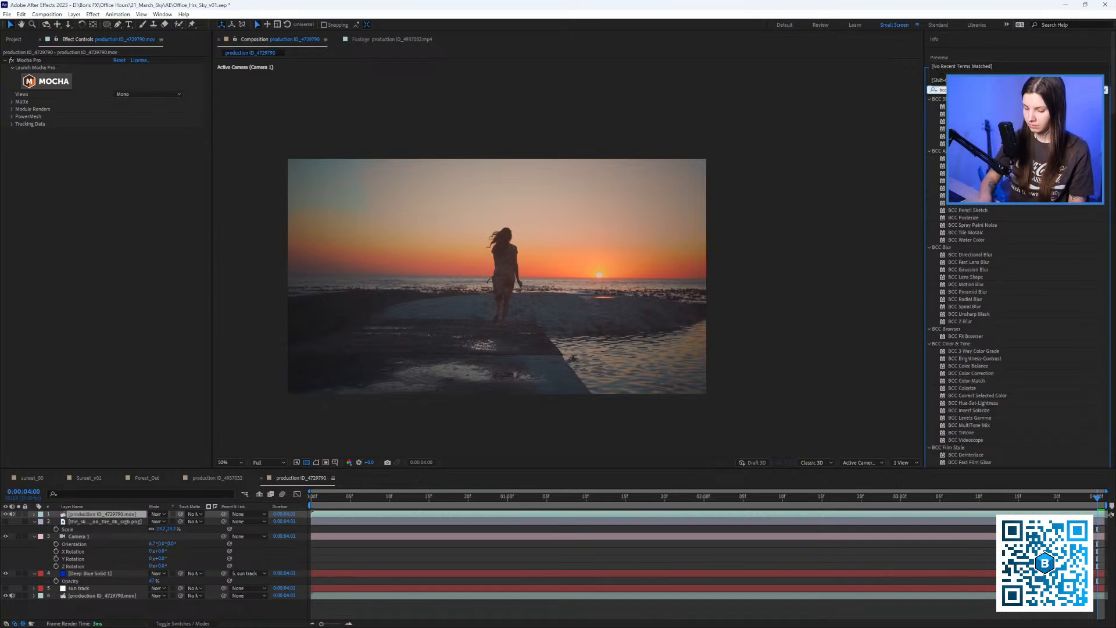
type("l")
key("BackSpace")
type("+")
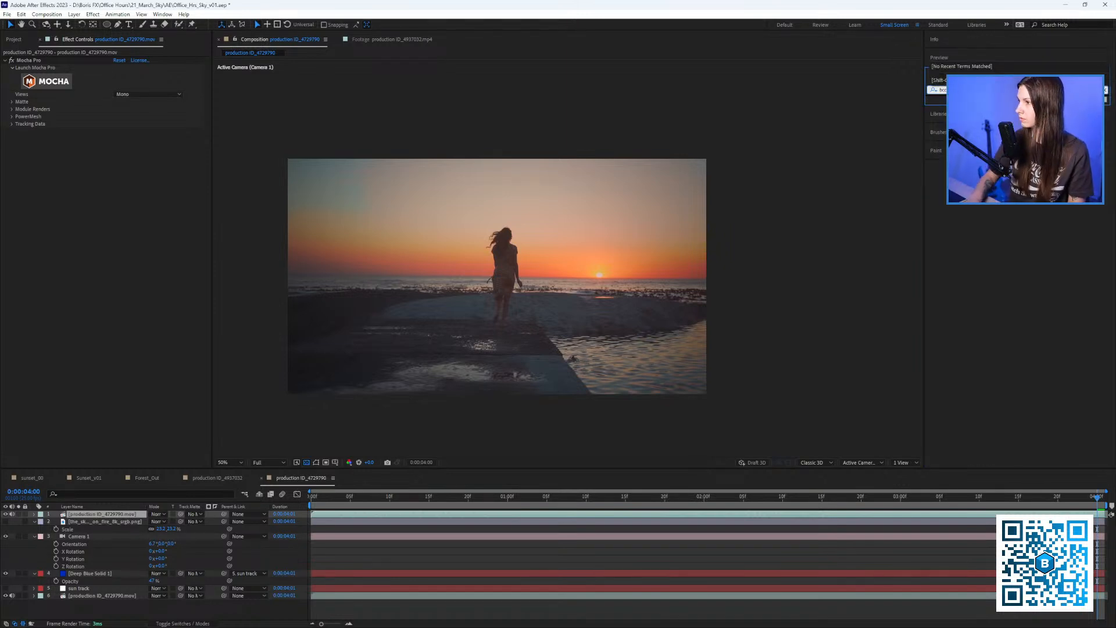
key("BackSpace")
key("BackSpace")
key("BackSpace")
key("BackSpace")
key("BackSpace")
type("luma")
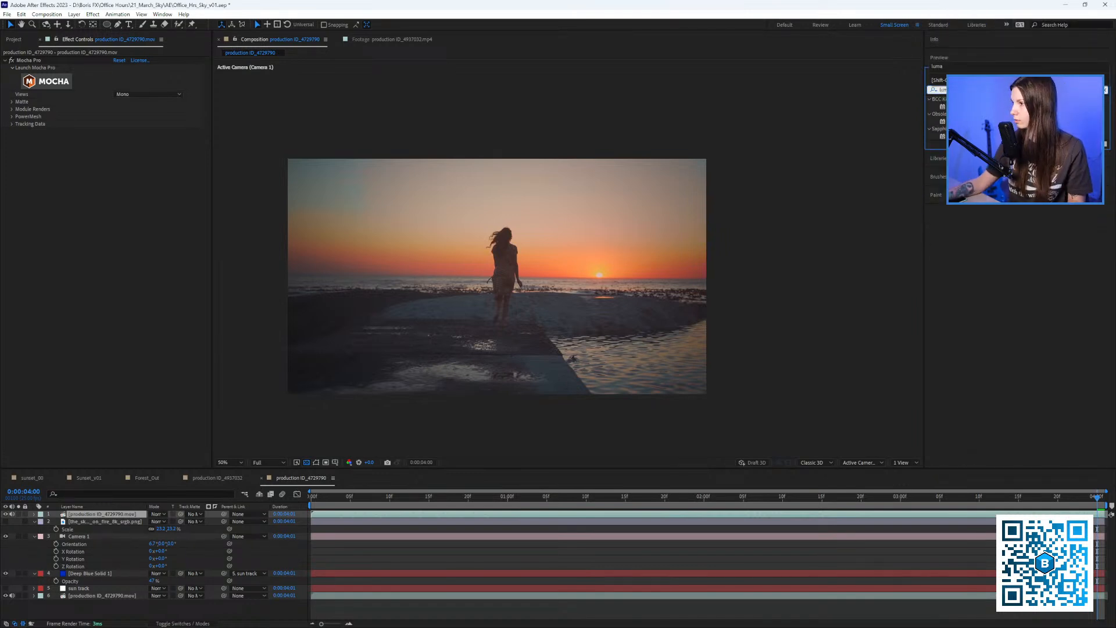
Apply BCC Linear Luma Key to the top footage copy, solo it, and set Key Out Brighter.
left_click_drag(962, 107, 108, 514)
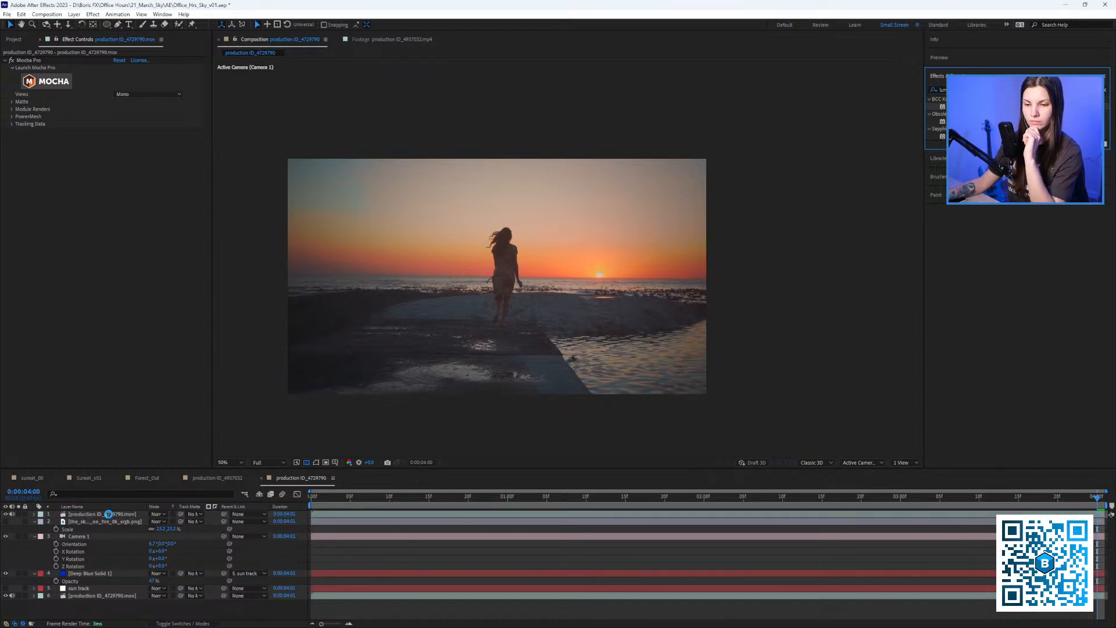
scroll(493, 266, "up", 2)
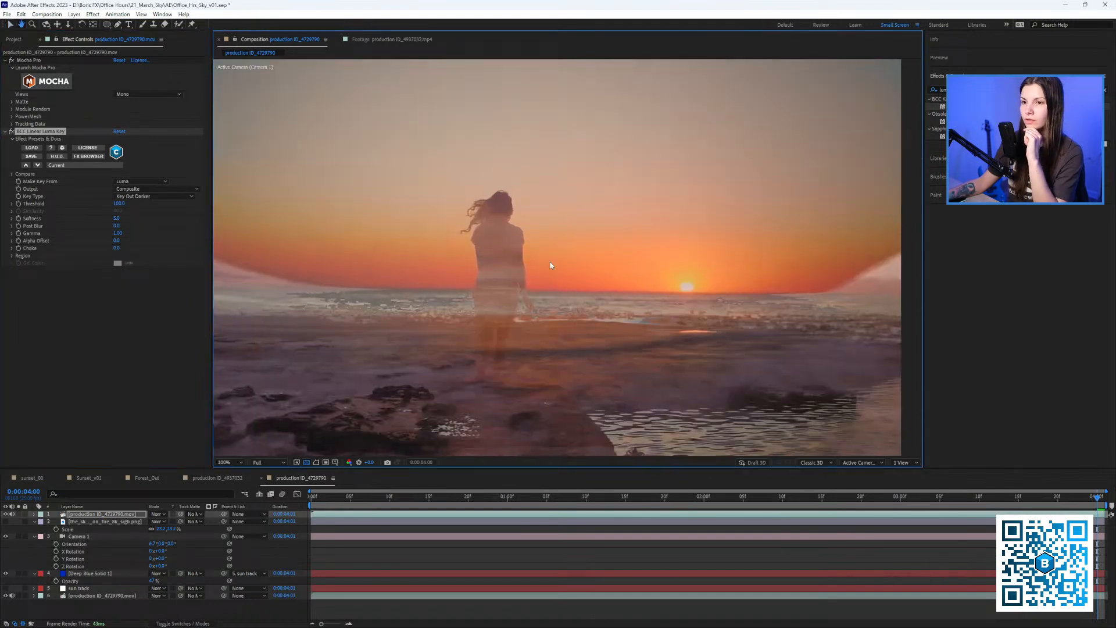
left_click_drag(521, 253, 543, 272)
scroll(539, 270, "down", 1)
scroll(536, 271, "up", 1)
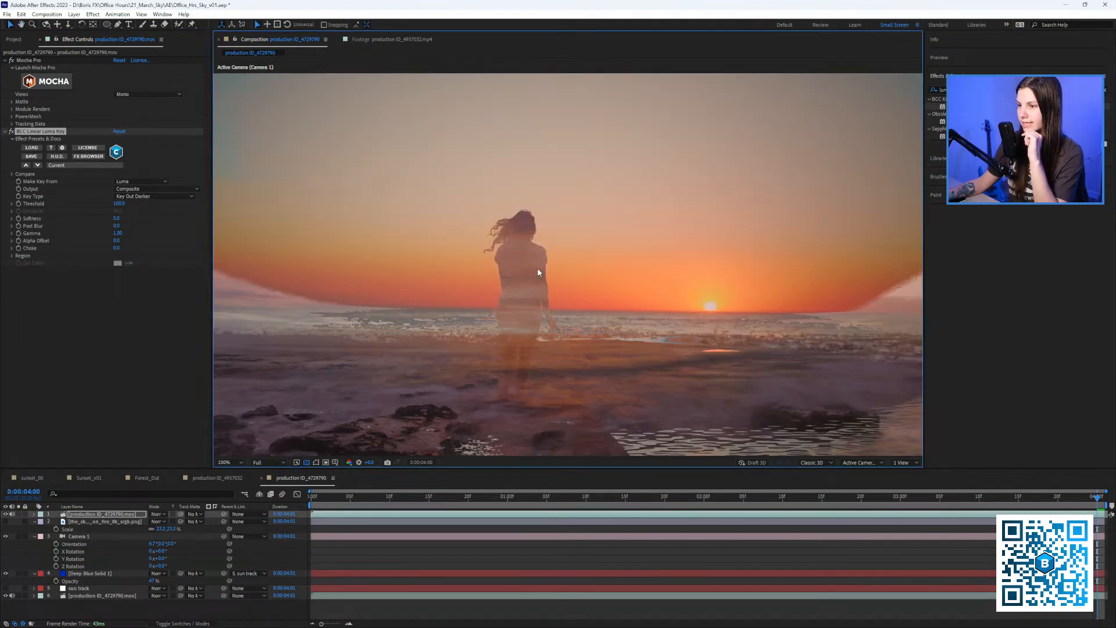
left_click(19, 514)
scroll(505, 270, "down", 1)
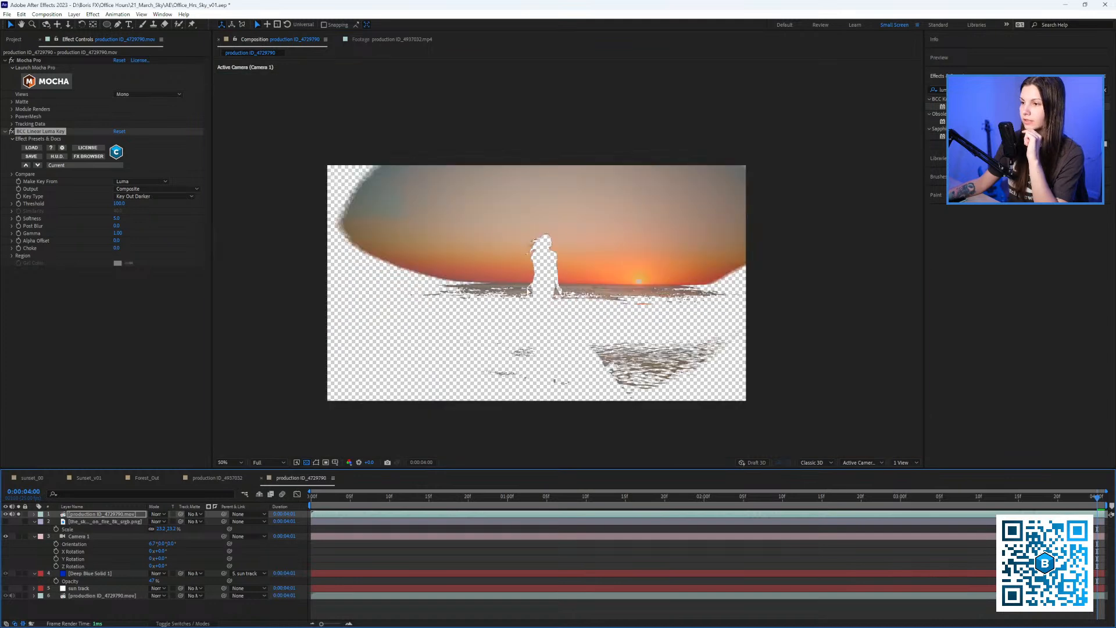
left_click(138, 197)
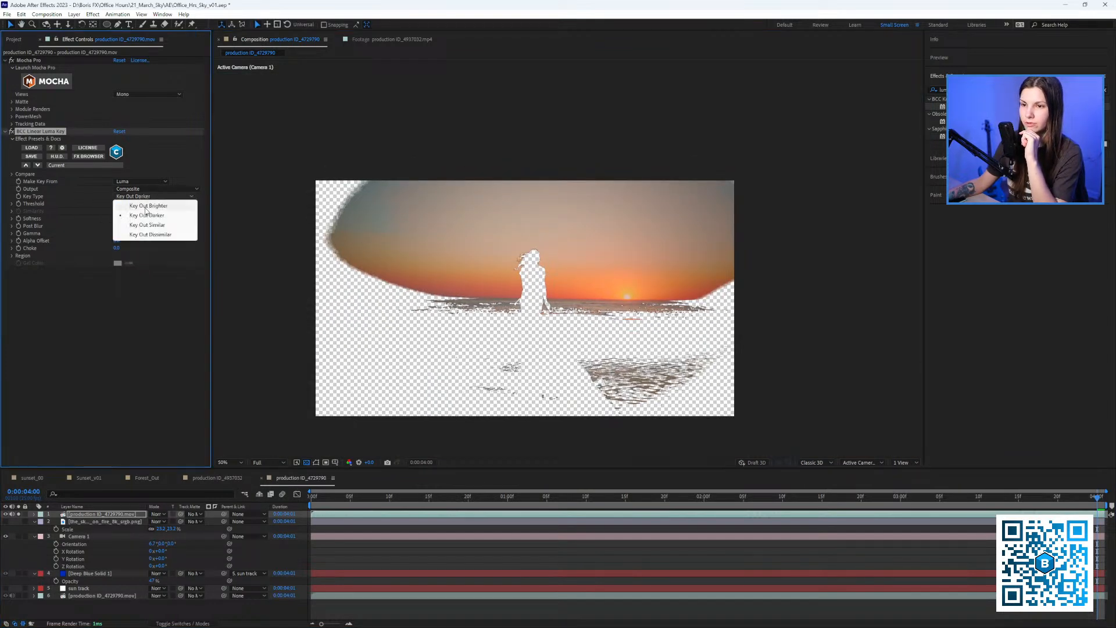
left_click(147, 207)
scroll(496, 283, "up", 1)
left_click_drag(504, 283, 554, 221)
key("space")
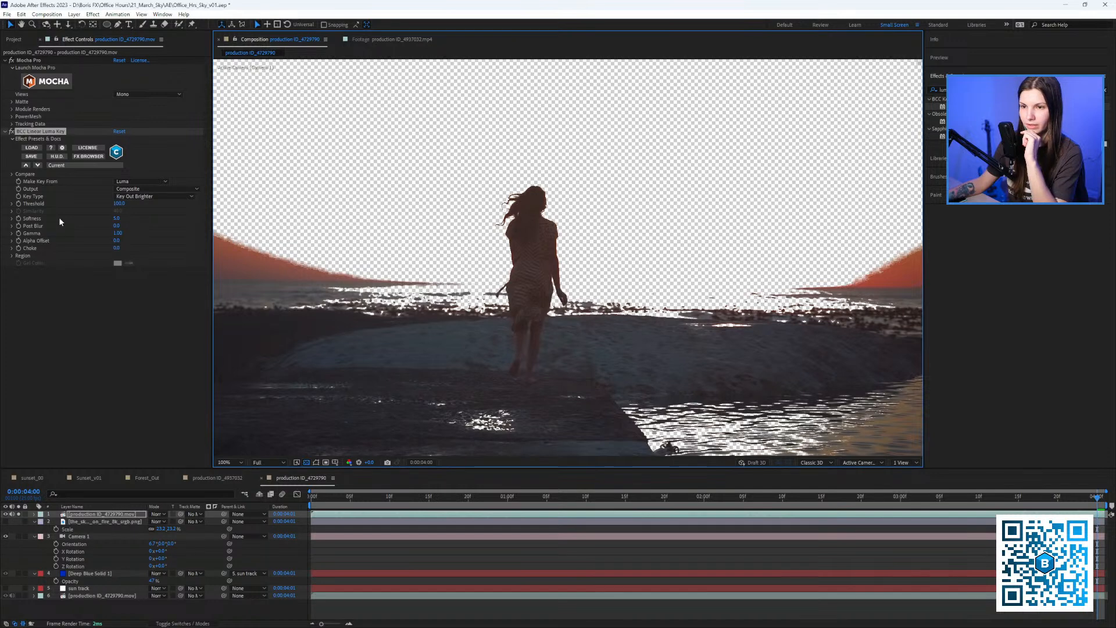
Raise the key Softness to 62.8 and lower its Threshold to 56.4.
left_click(12, 219)
left_click_drag(26, 232, 41, 236)
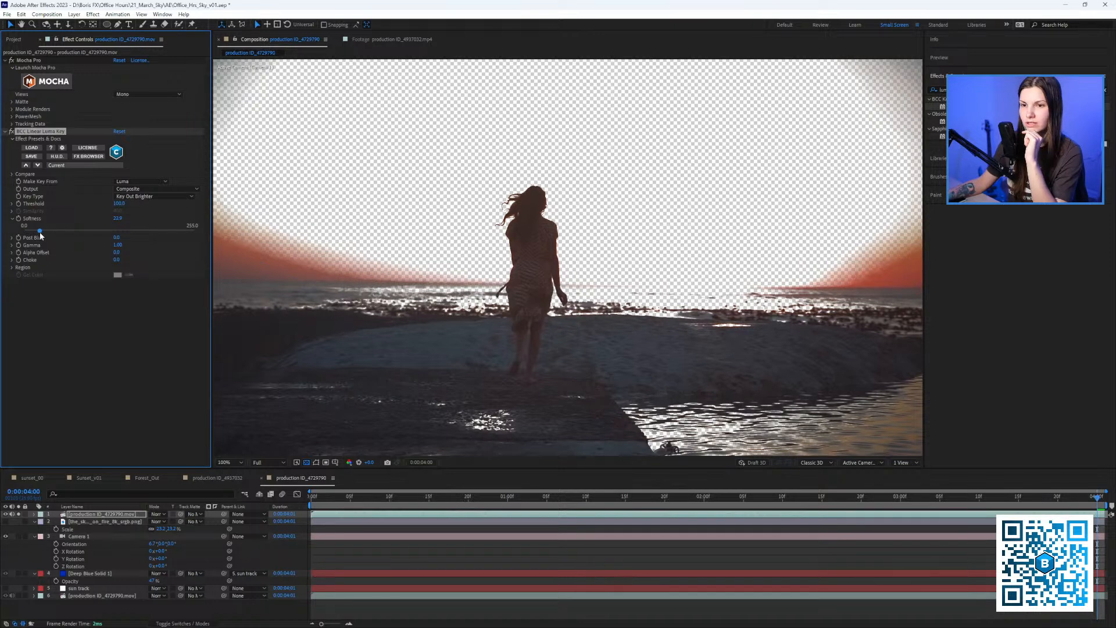
scroll(543, 241, "up", 1)
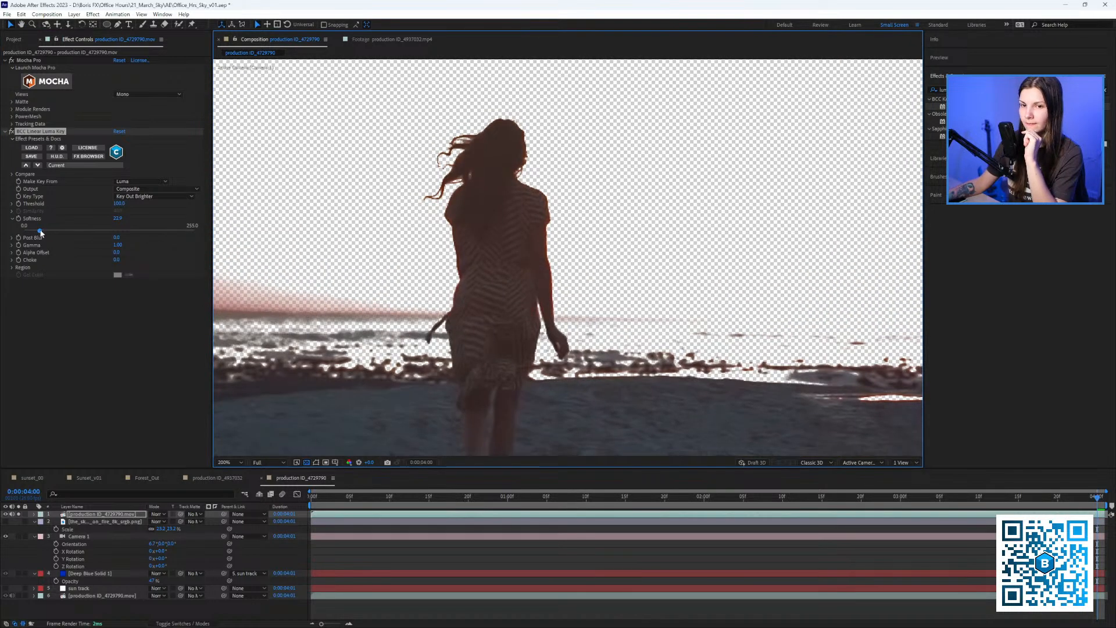
left_click_drag(41, 232, 66, 233)
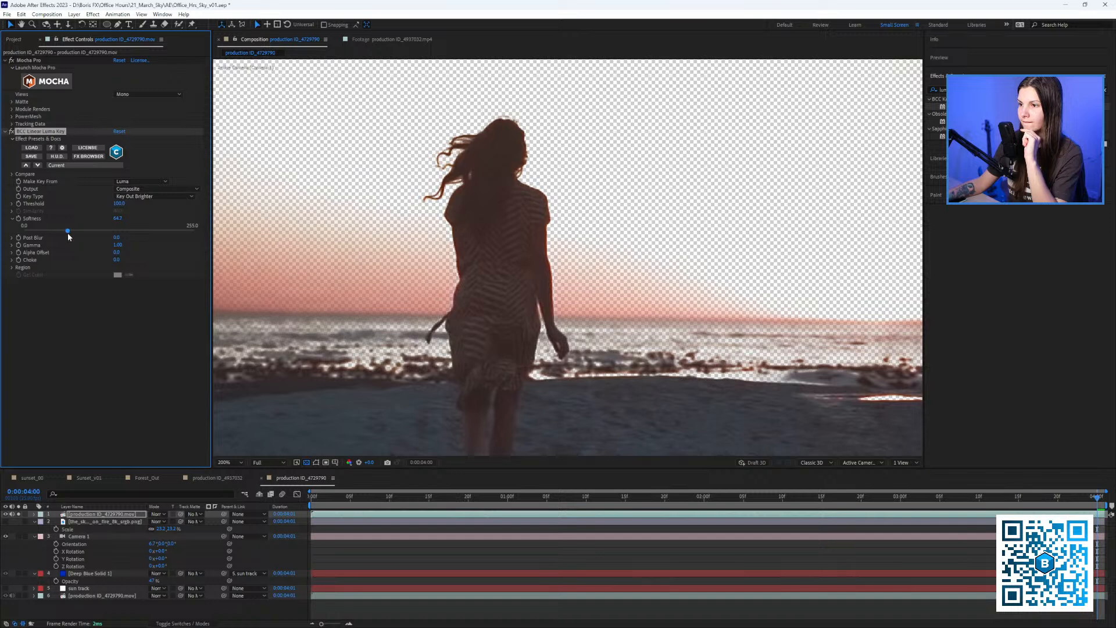
left_click(12, 203)
left_click_drag(96, 214, 82, 216)
scroll(467, 181, "down", 3)
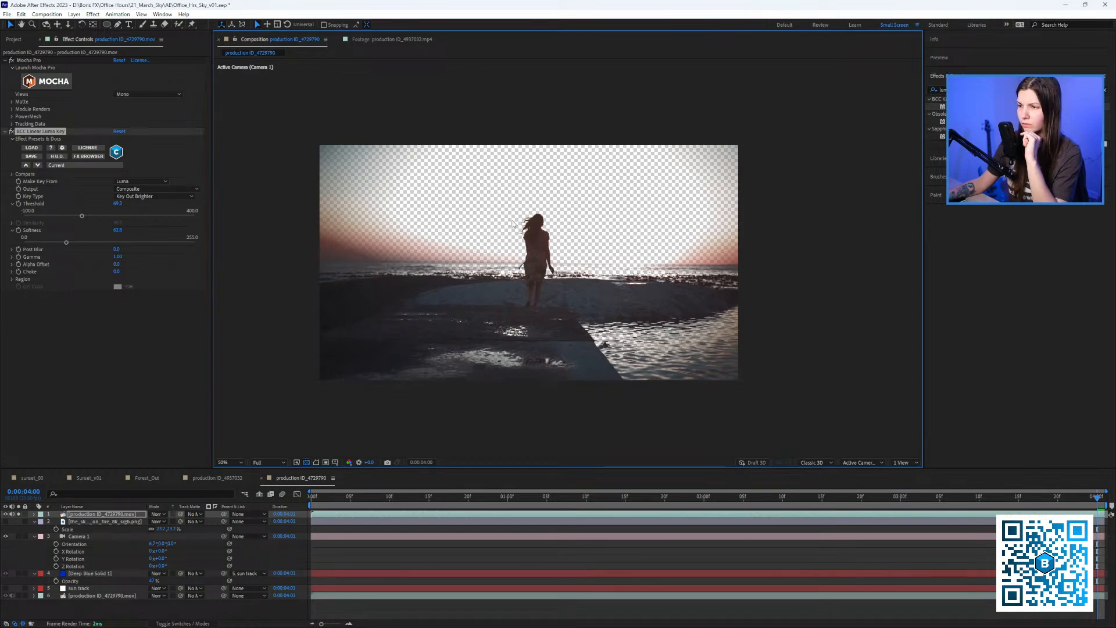
scroll(512, 224, "up", 3)
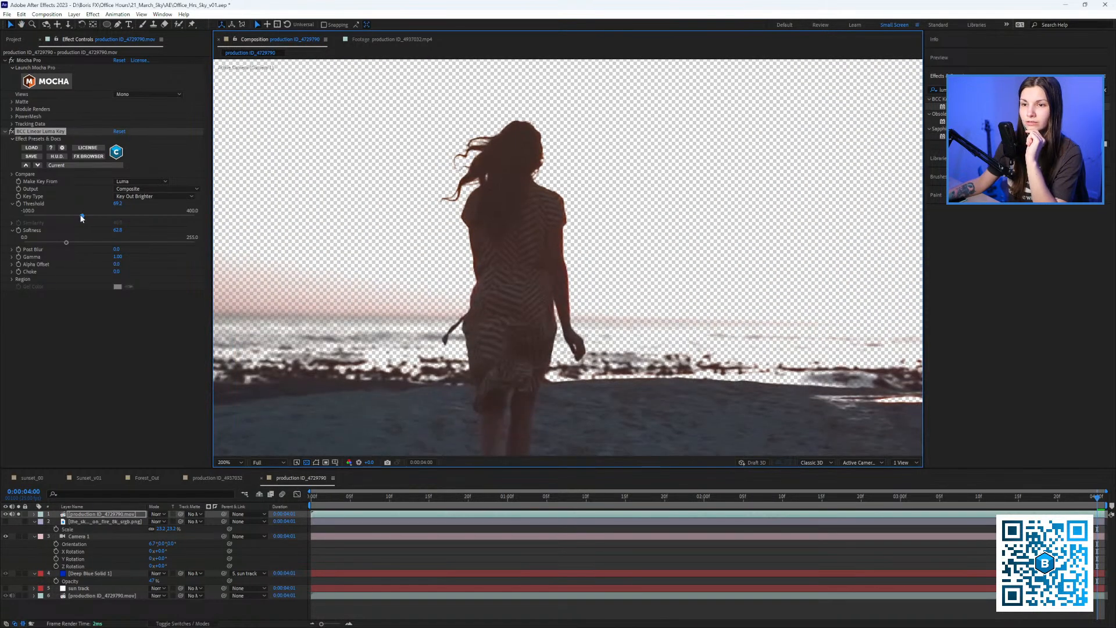
left_click_drag(82, 216, 78, 244)
scroll(542, 248, "down", 1)
scroll(486, 210, "down", 1)
left_click_drag(543, 248, 507, 317)
Feather the top copy's ellipse mask edge by 96 pixels.
left_click(108, 24)
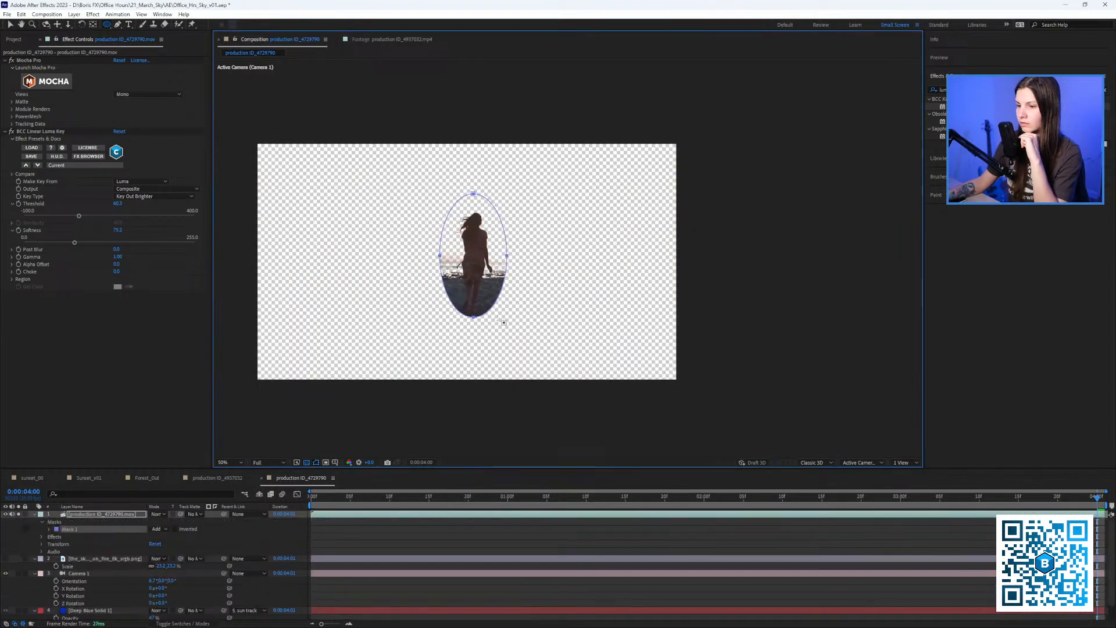
key("f")
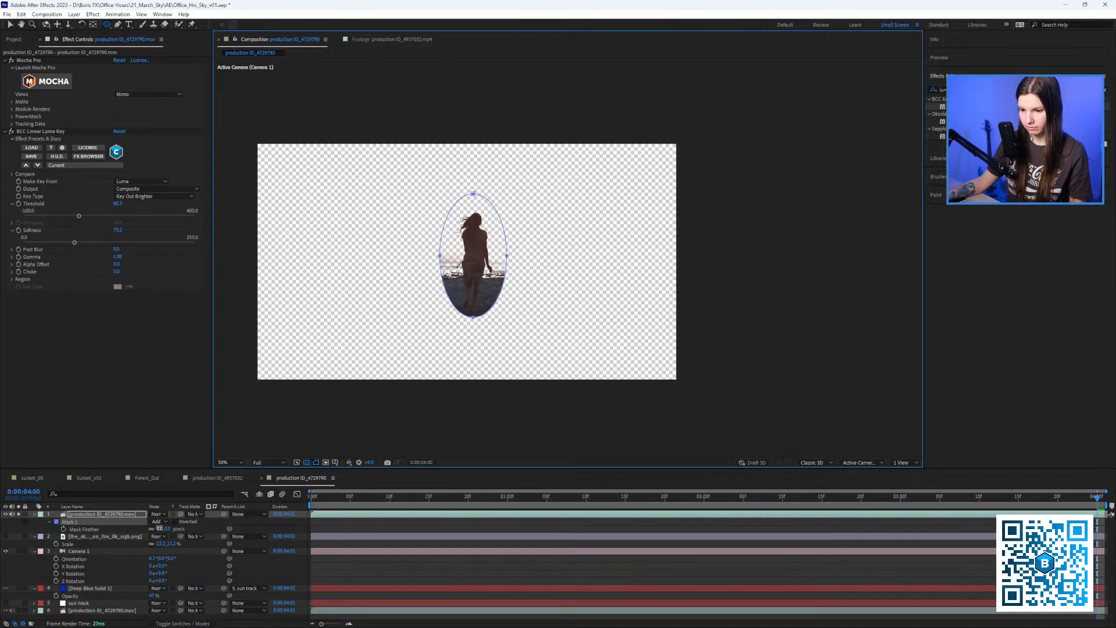
left_click_drag(162, 529, 230, 544)
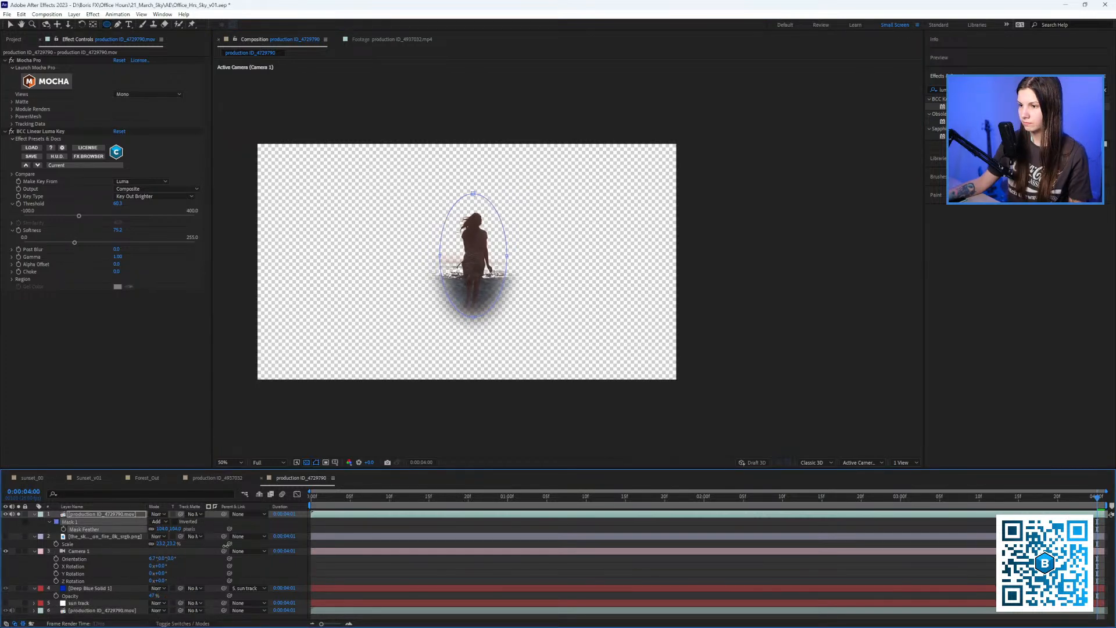
left_click(34, 514)
Unsolo to see the full composite, select the Mocha footage layer, and scrub the clip.
left_click(18, 514)
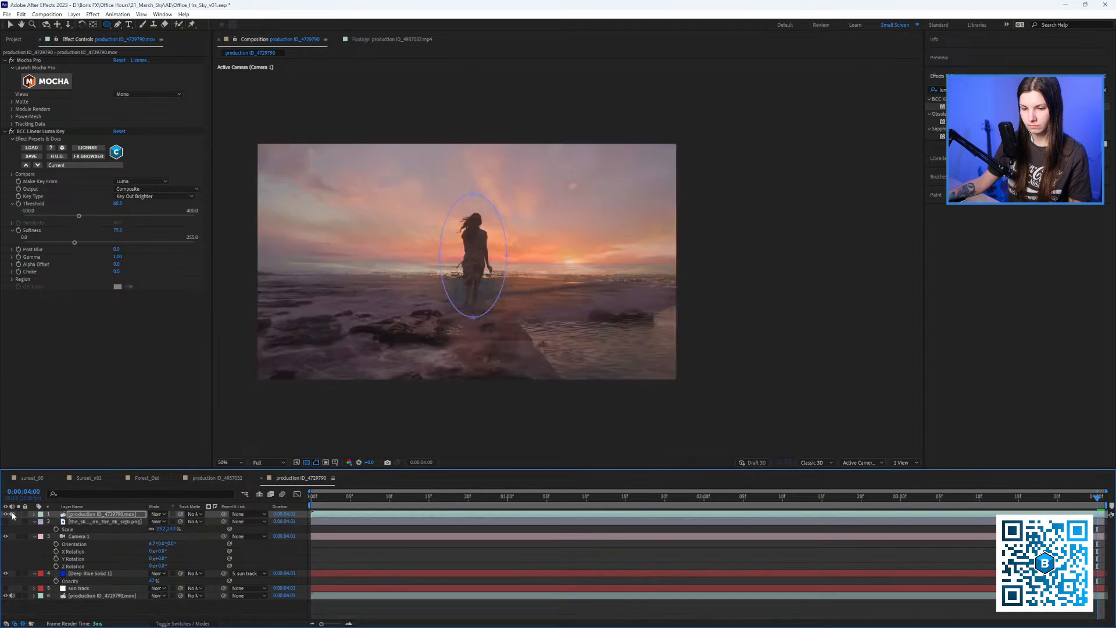
left_click(85, 596)
left_click_drag(466, 302, 491, 310)
left_click_drag(327, 498, 963, 512)
left_click_drag(850, 528, 272, 476)
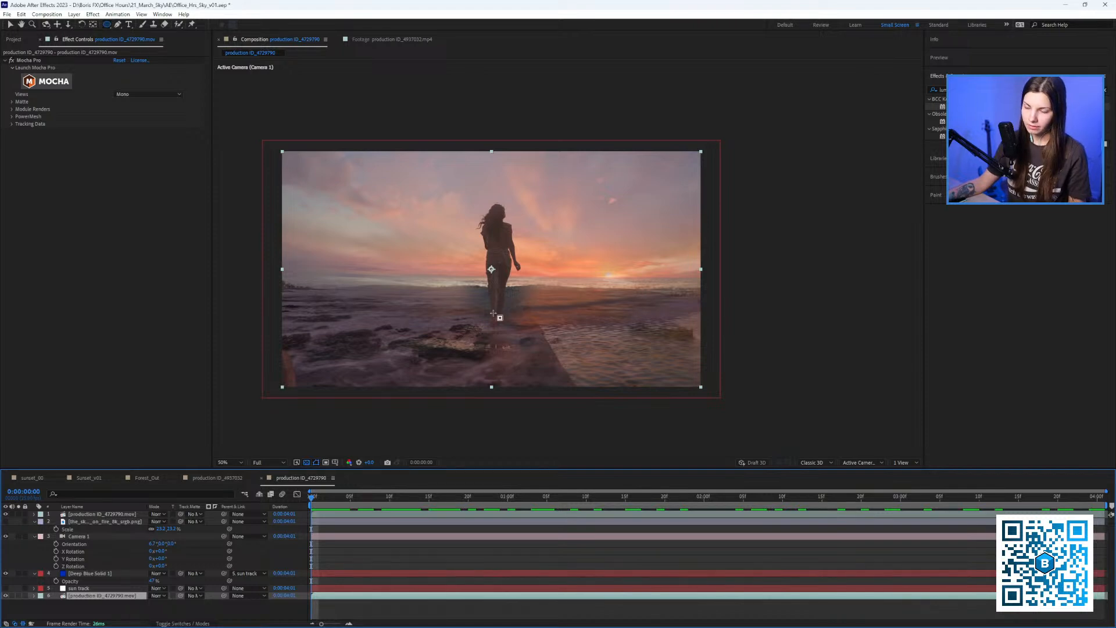
Scrub the clip's opening seconds, then launch Mocha Pro from the footage layer's effect.
key("v")
left_click_drag(330, 500, 292, 504)
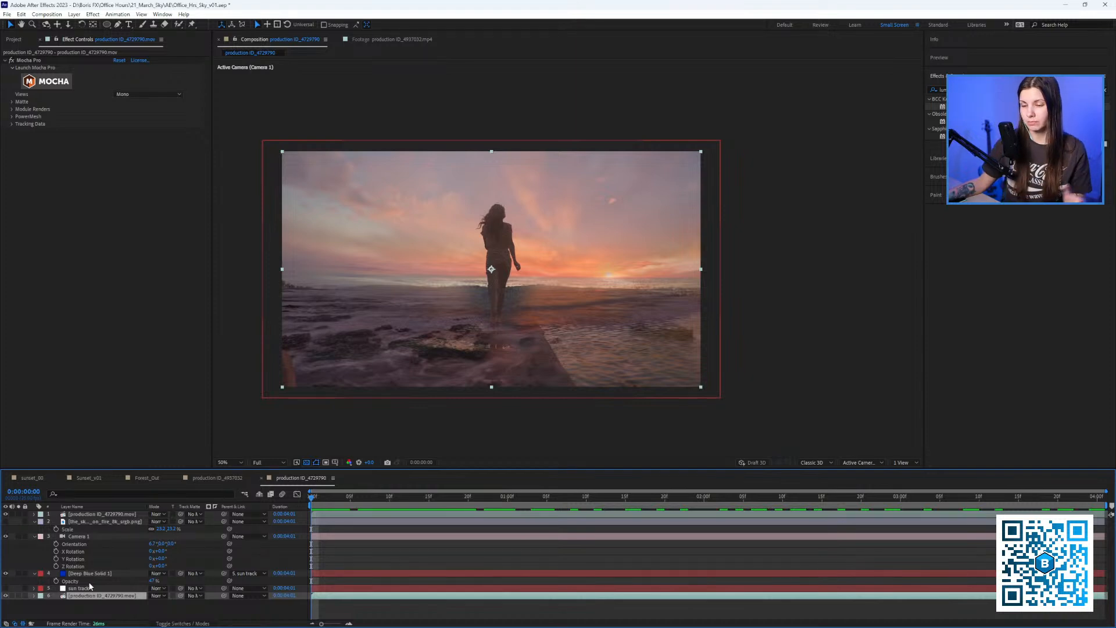
left_click(60, 83)
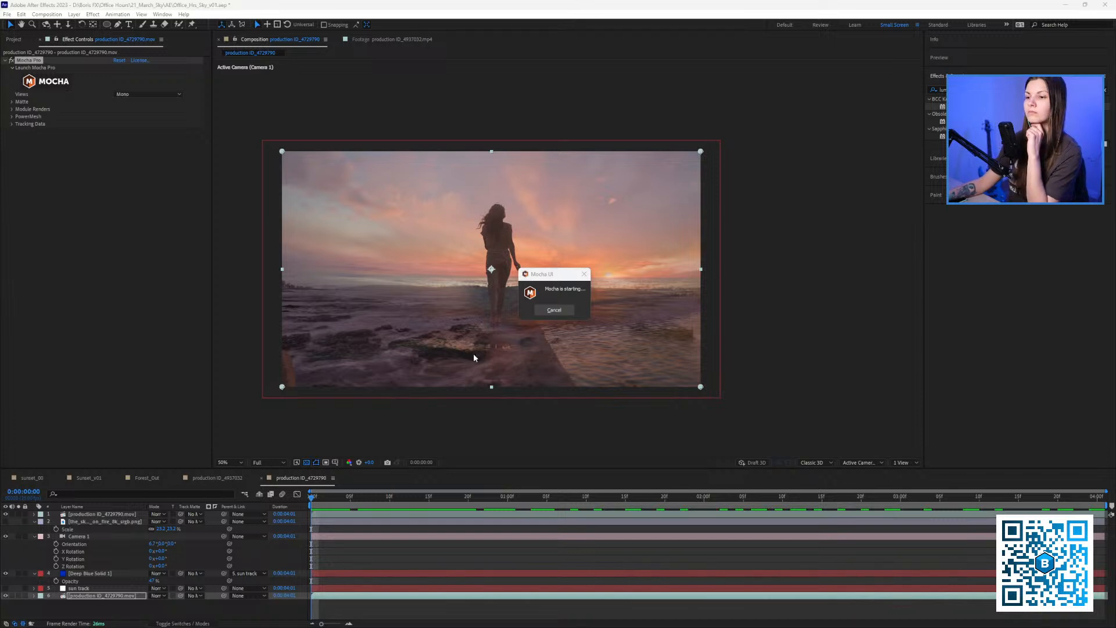
Draw an X-Spline shape along the horizon, closing it around the ground below the frame.
scroll(642, 285, "down", 4)
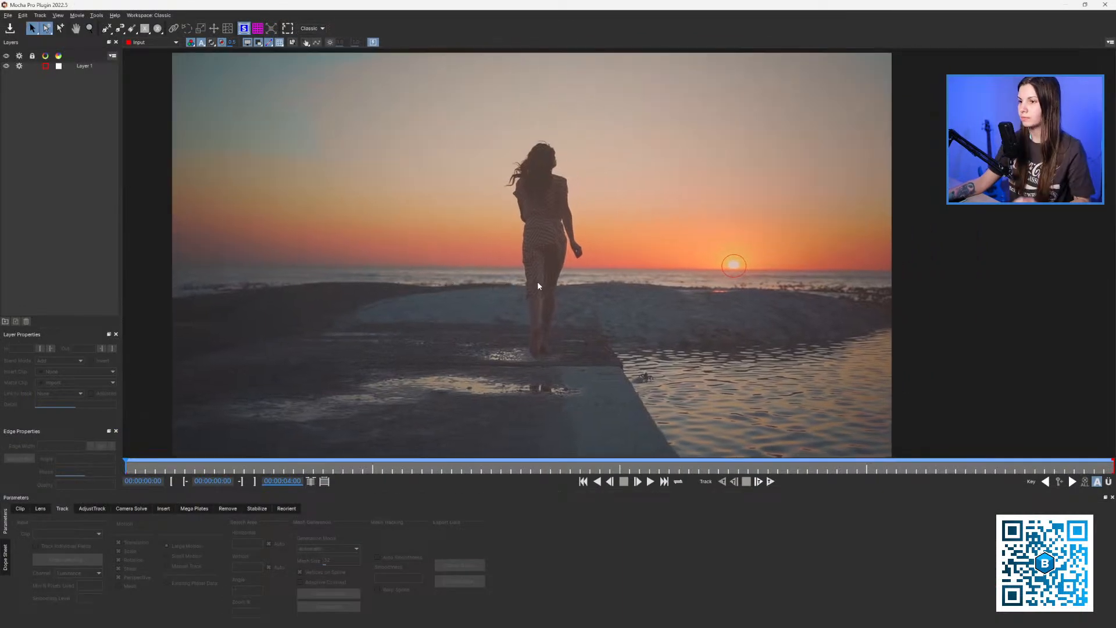
left_click(108, 29)
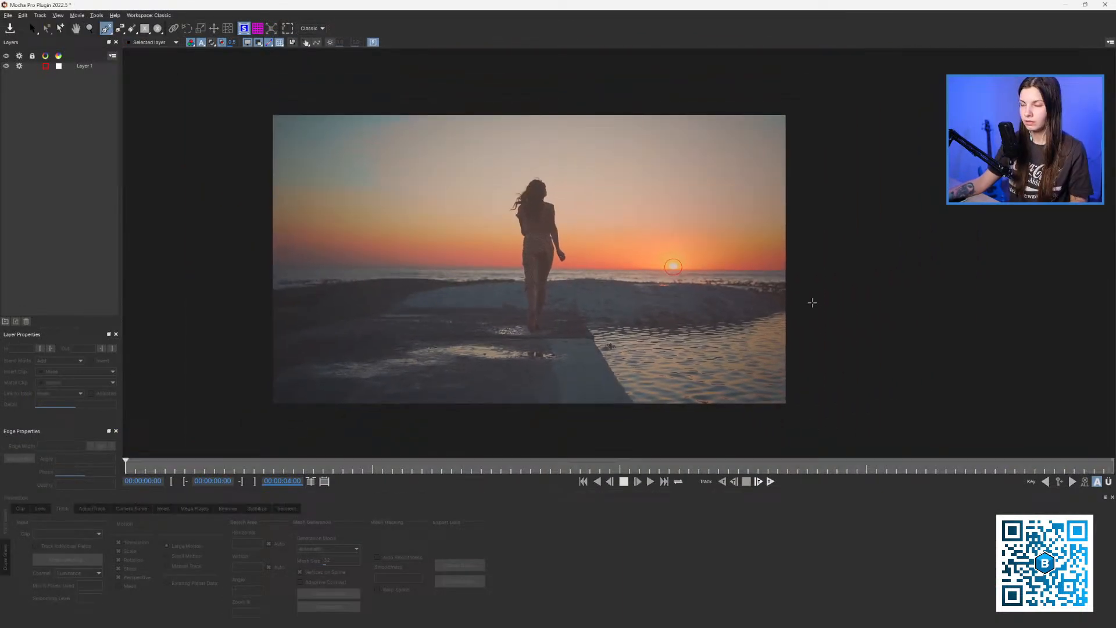
left_click(855, 266)
left_click(778, 270)
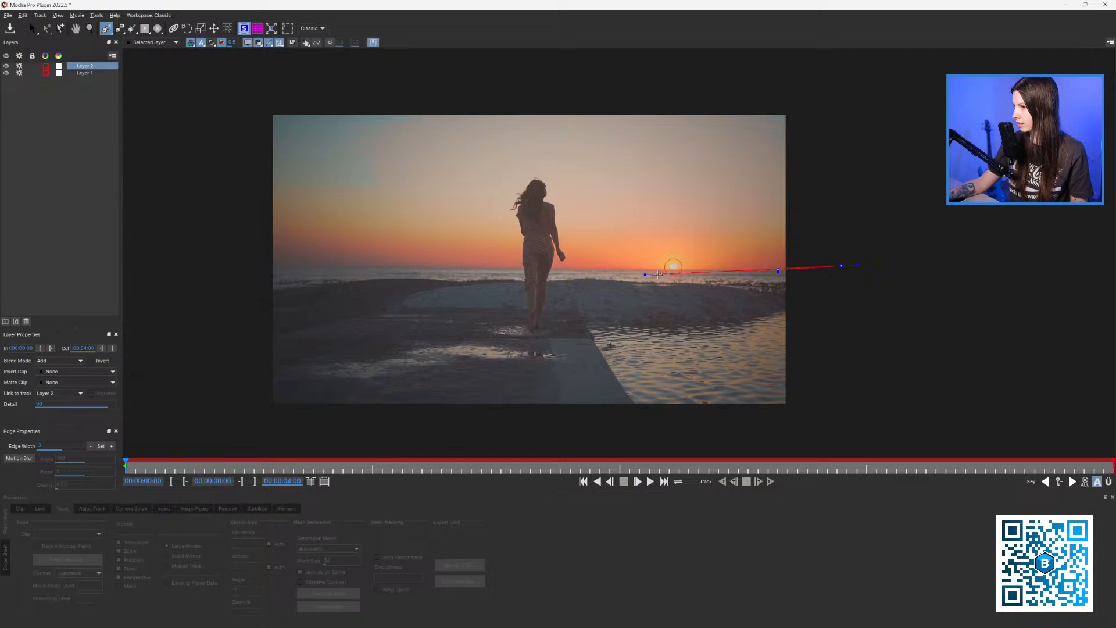
left_click(643, 270)
left_click(438, 265)
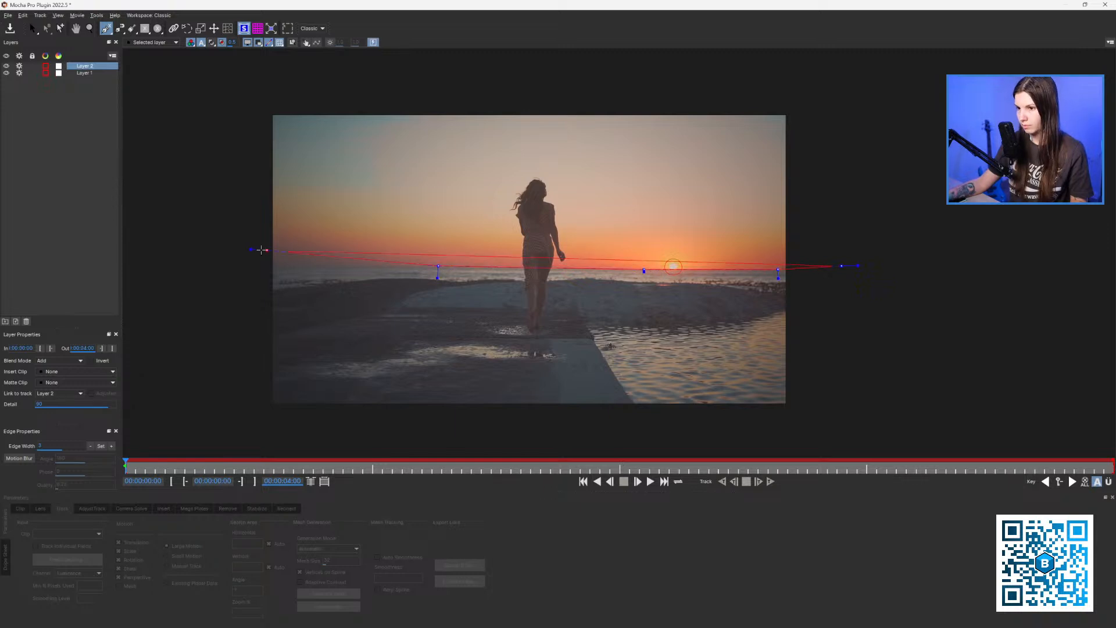
left_click(193, 264)
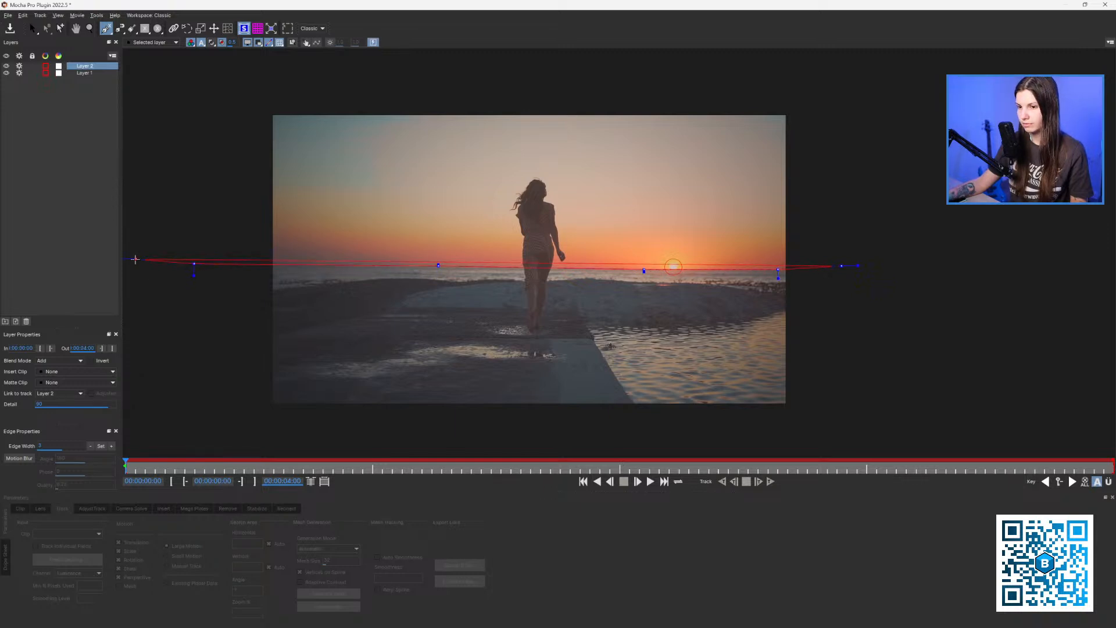
left_click(136, 259)
key("x")
key("z")
left_click_drag(138, 328, 163, 328)
left_click(162, 401)
left_click(801, 403)
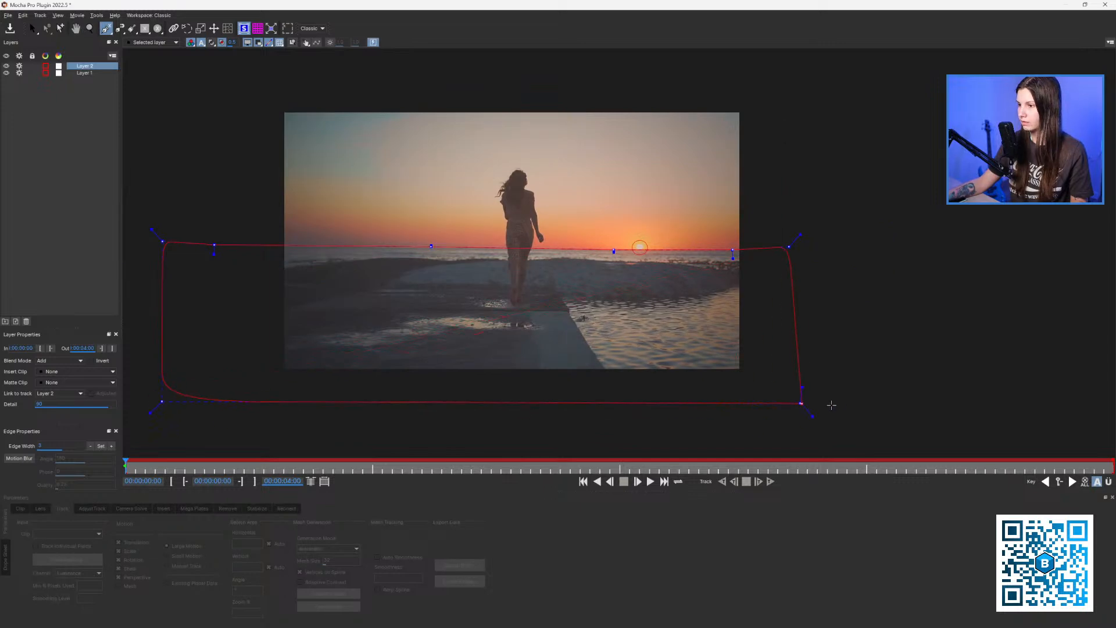
right_click(843, 403)
Pull the shape's top-right point outward, scrub the clip to check it, and reselect the shape layer.
key("z")
left_click_drag(784, 250, 683, 314)
key("z")
key("s")
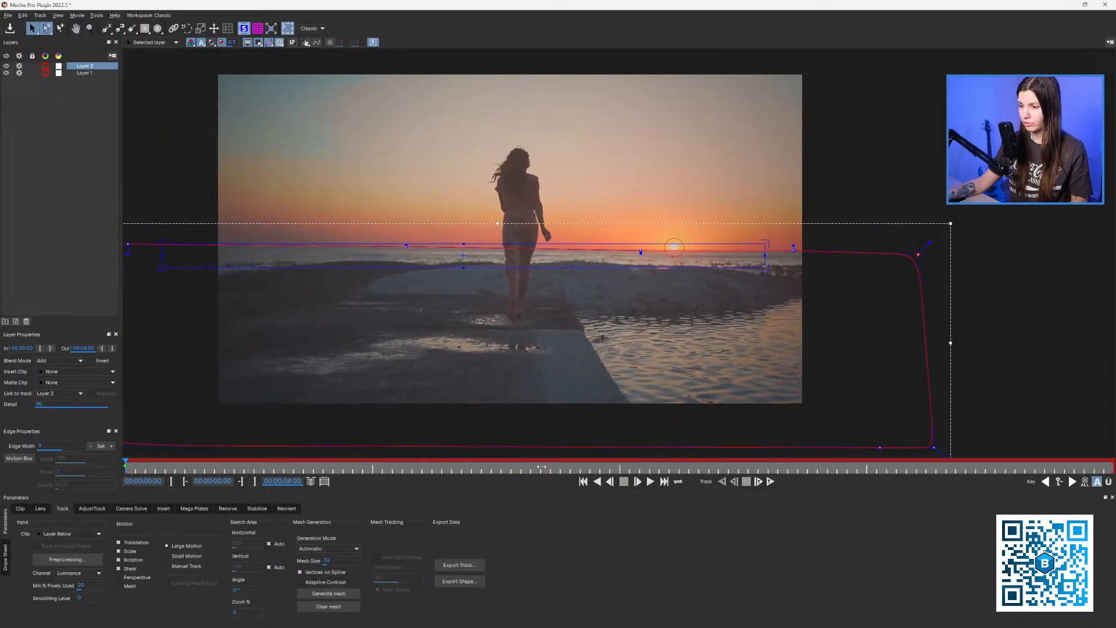
left_click_drag(541, 466, 945, 440)
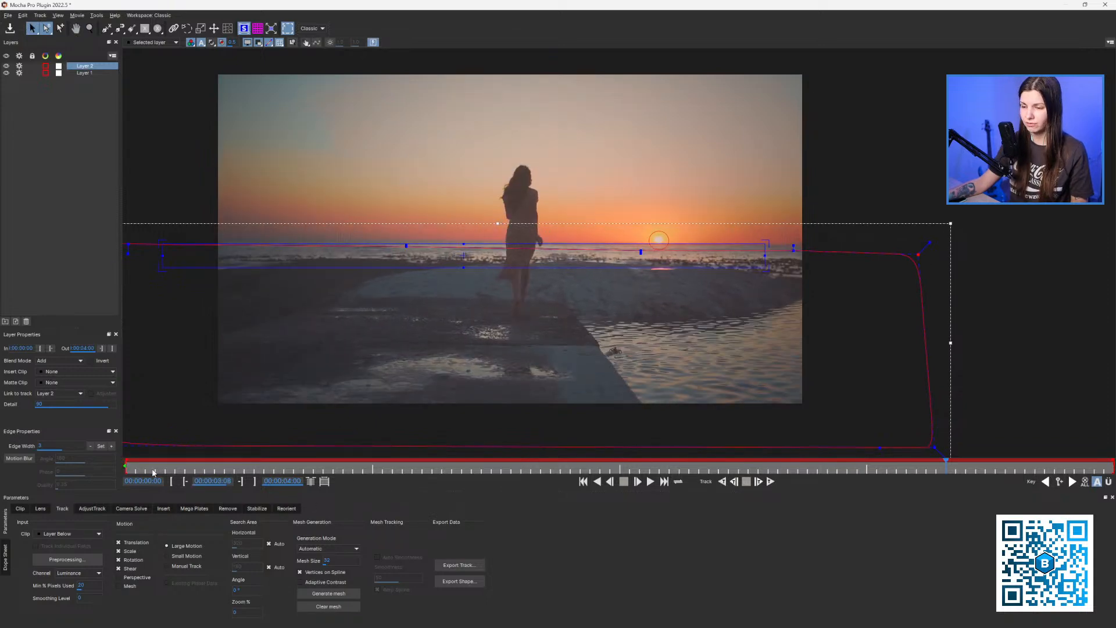
left_click_drag(152, 470, 103, 385)
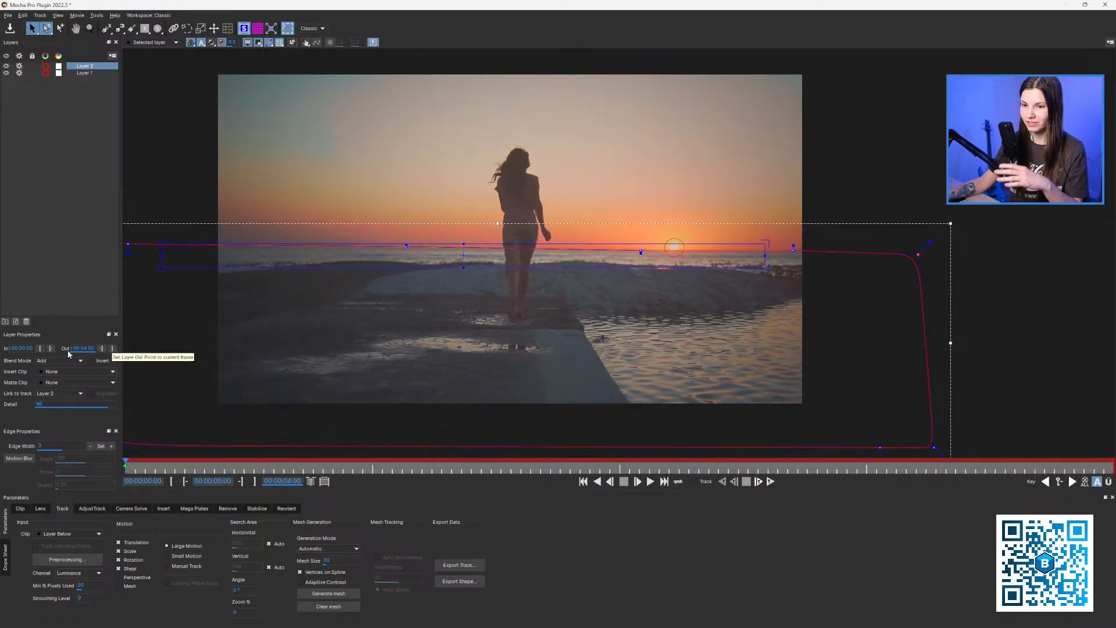
left_click(82, 73)
left_click(88, 66)
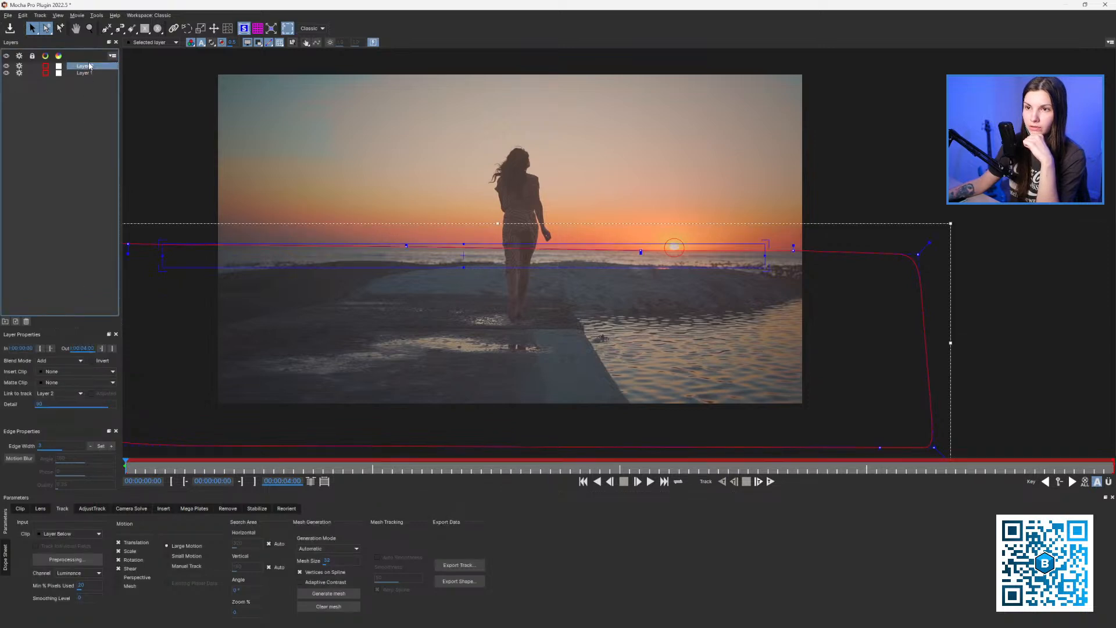
Link the horizon shape to Layer 1's track.
left_click(58, 394)
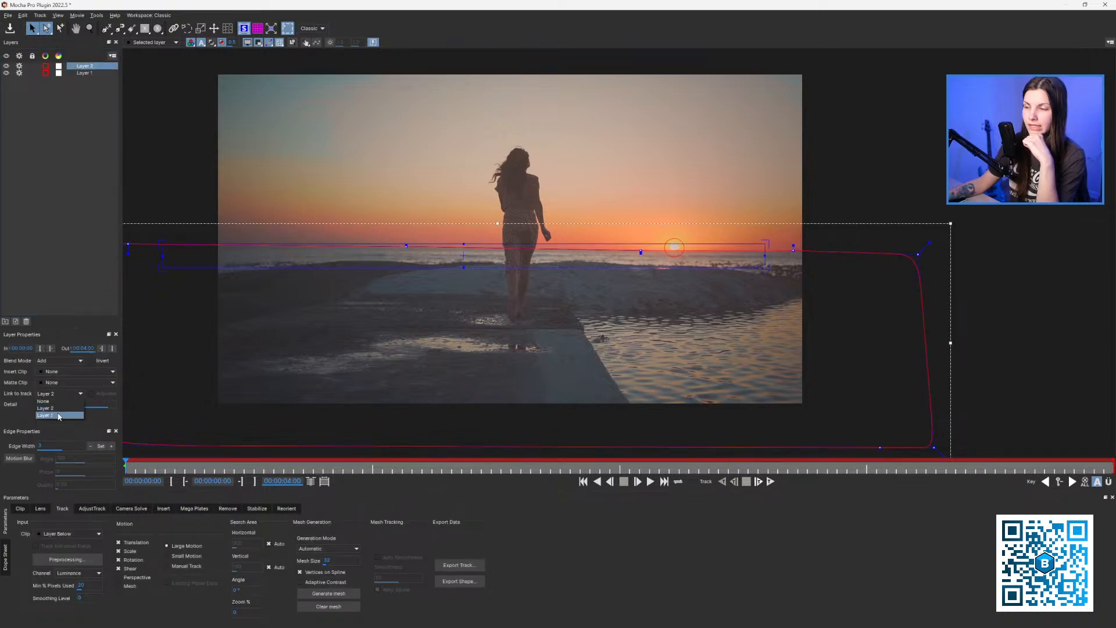
left_click(58, 417)
scroll(429, 324, "down", 2)
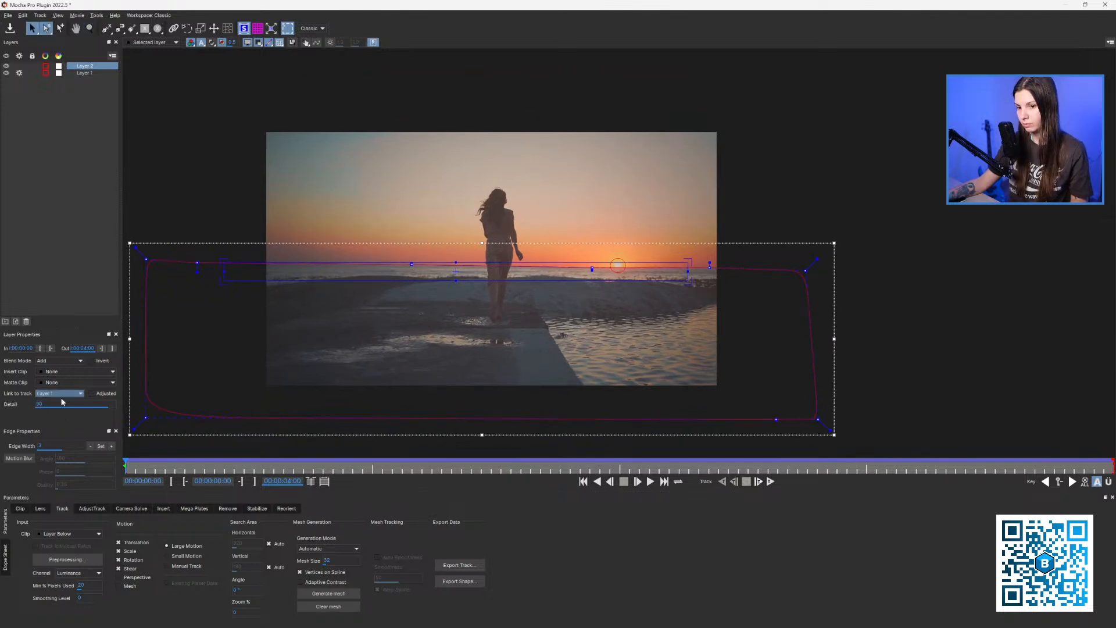
Rename Layer 1 to Sun and Layer 2 to Ground.
left_click(86, 73)
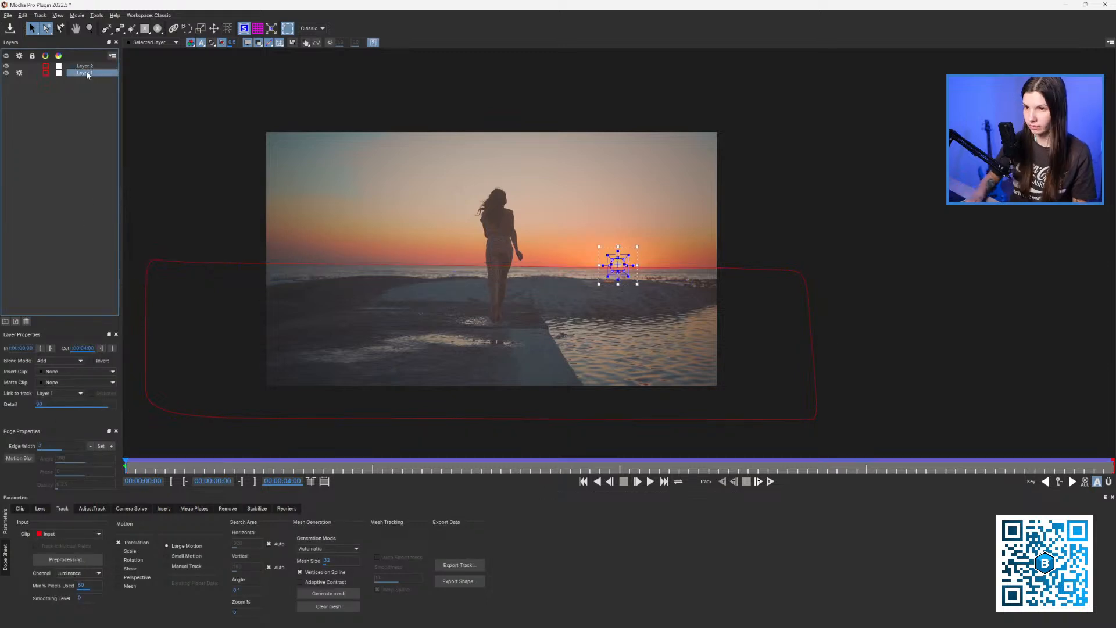
double_click(85, 73)
type("S")
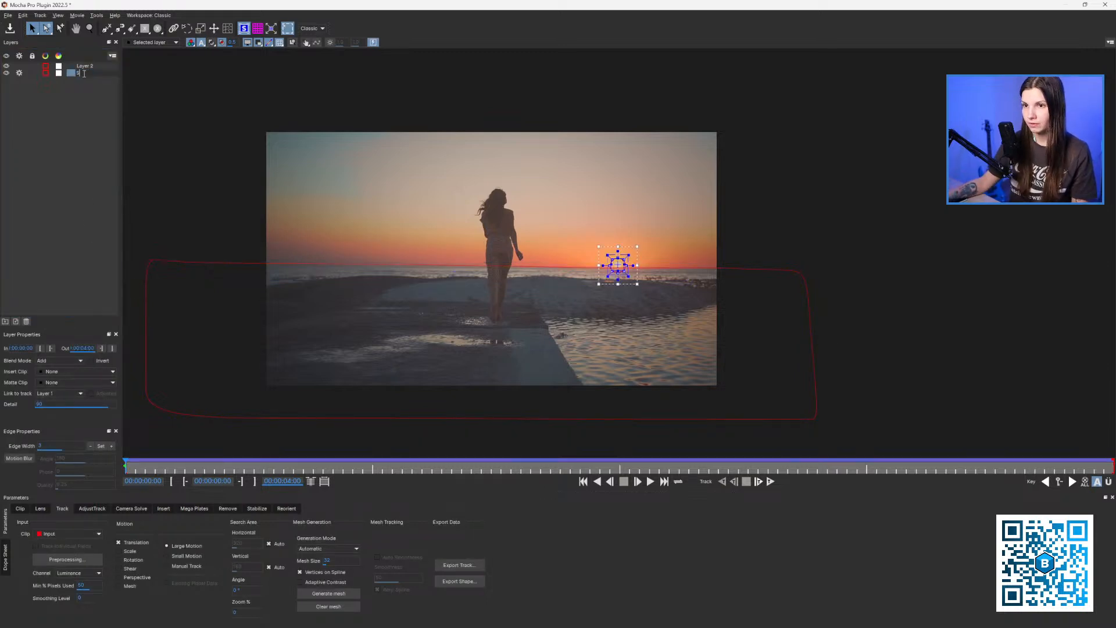
type("un")
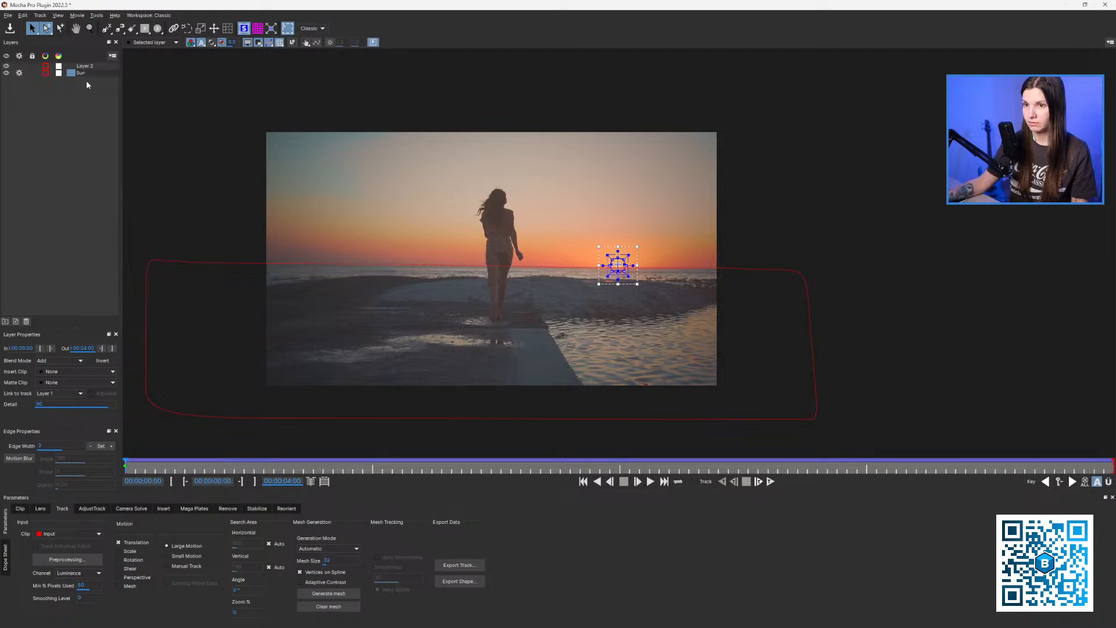
key("Return")
left_click(84, 66)
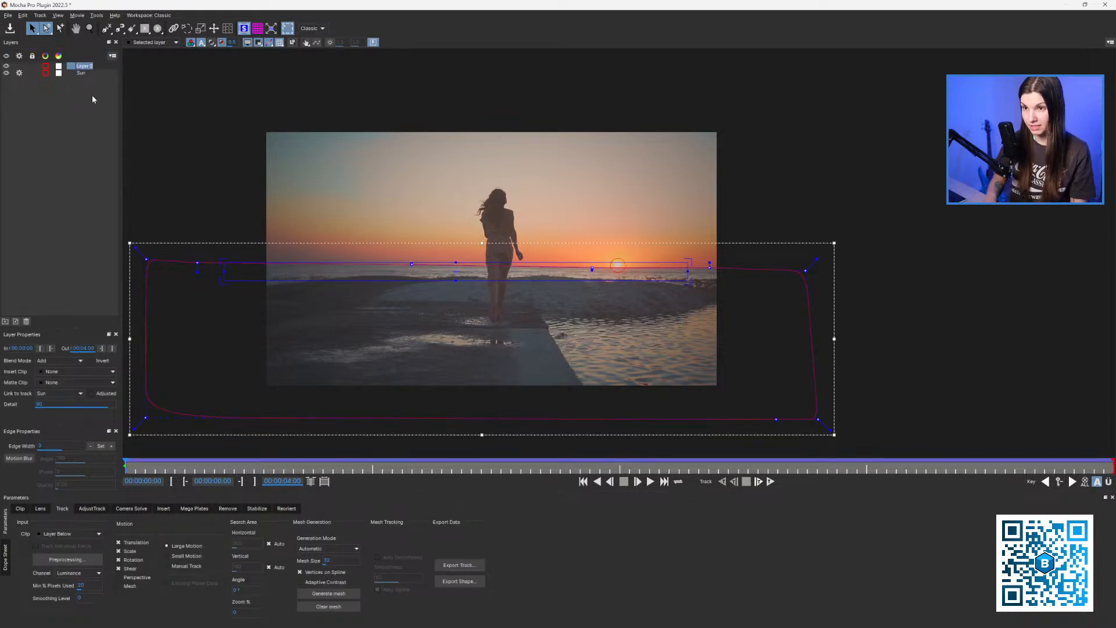
key("Return")
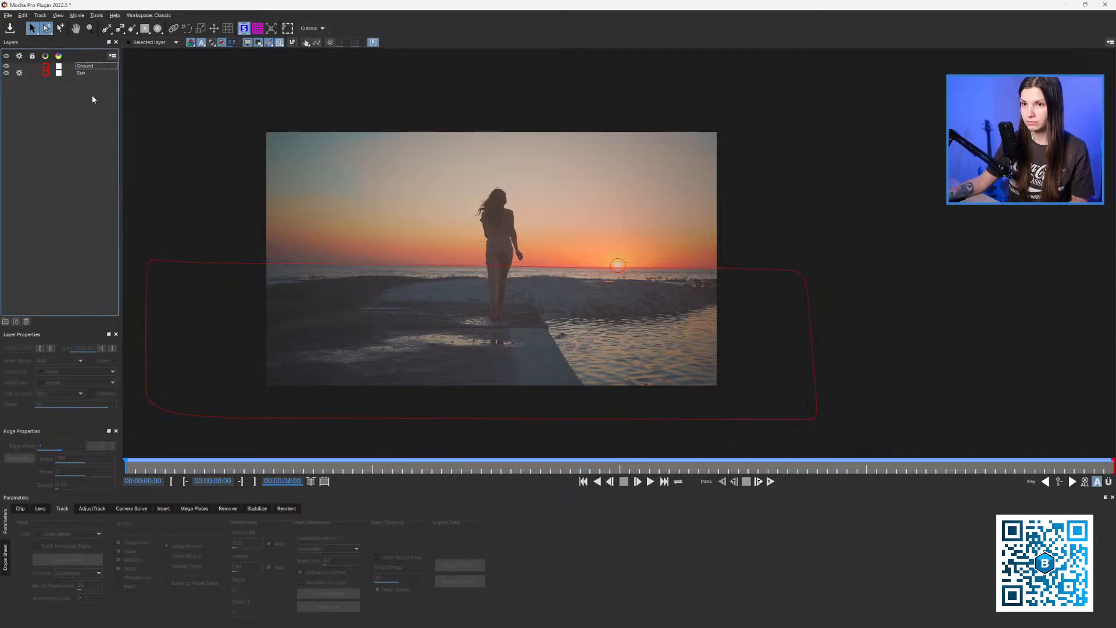
Nudge the right horizon point into place and scrub through the clip to check alignment.
left_click_drag(126, 462, 1114, 500)
key("z")
left_click_drag(696, 297, 716, 131)
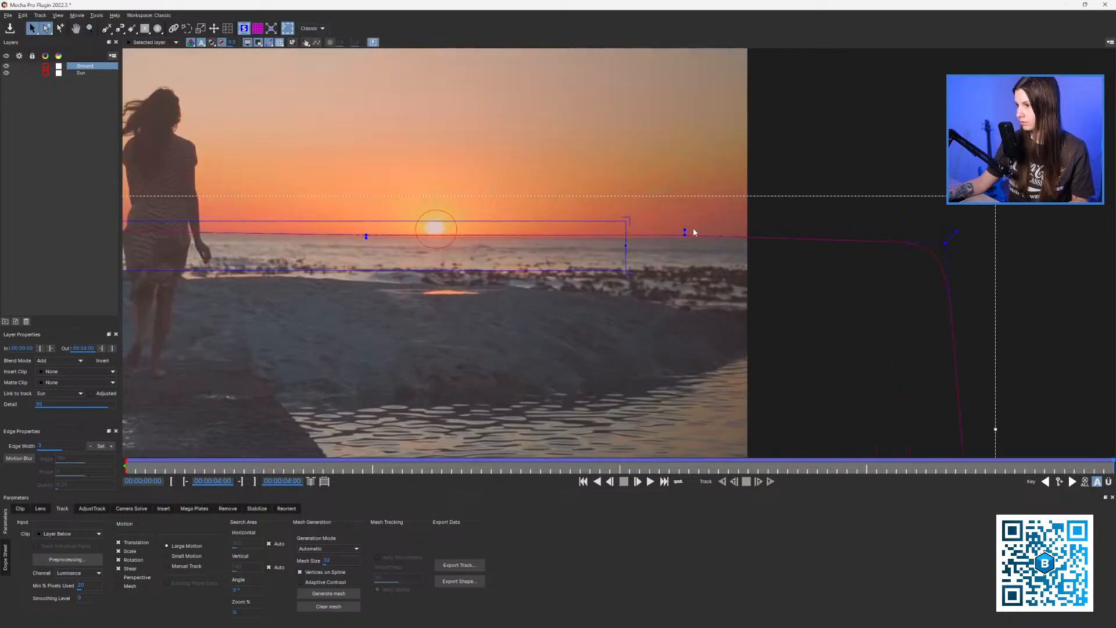
left_click_drag(687, 231, 685, 235)
key("x")
left_click_drag(240, 287, 919, 300)
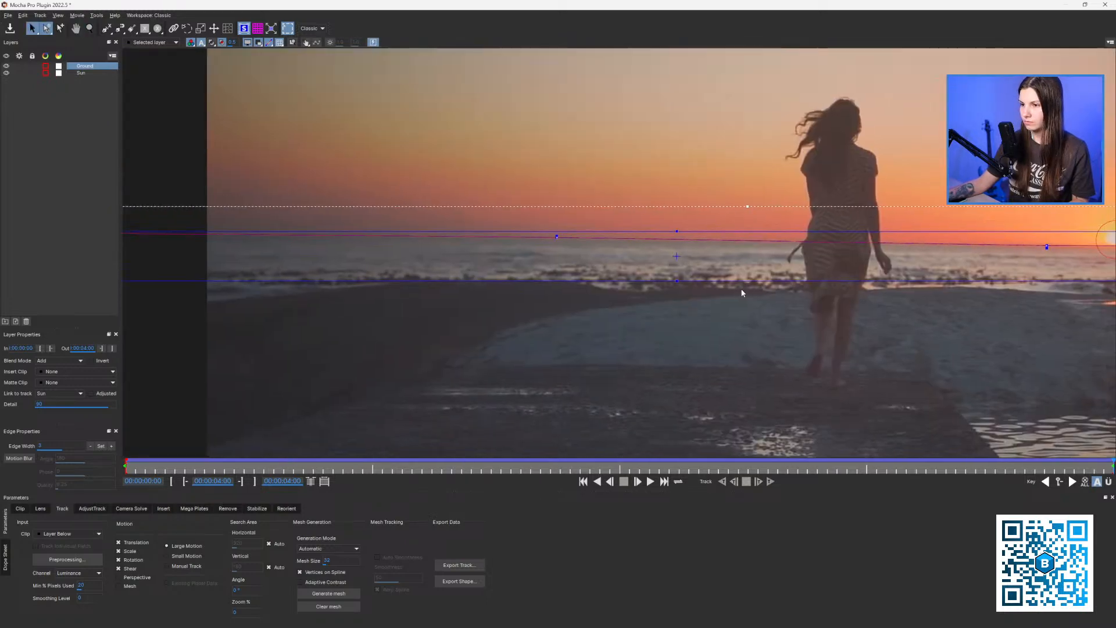
key("z")
left_click_drag(740, 292, 727, 533)
left_click_drag(1113, 463, 125, 413)
key("z")
left_click_drag(552, 352, 494, 524)
left_click_drag(677, 336, 513, 305)
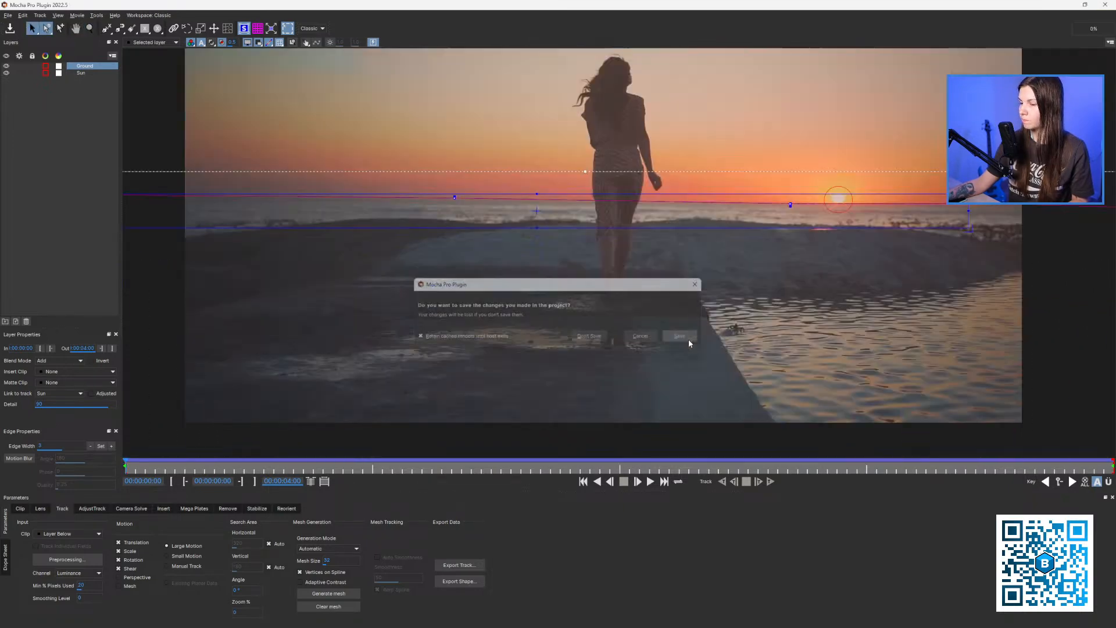
Save the Mocha work, create AE masks from the Mocha Ground shape, and preview the masked footage.
left_click(679, 336)
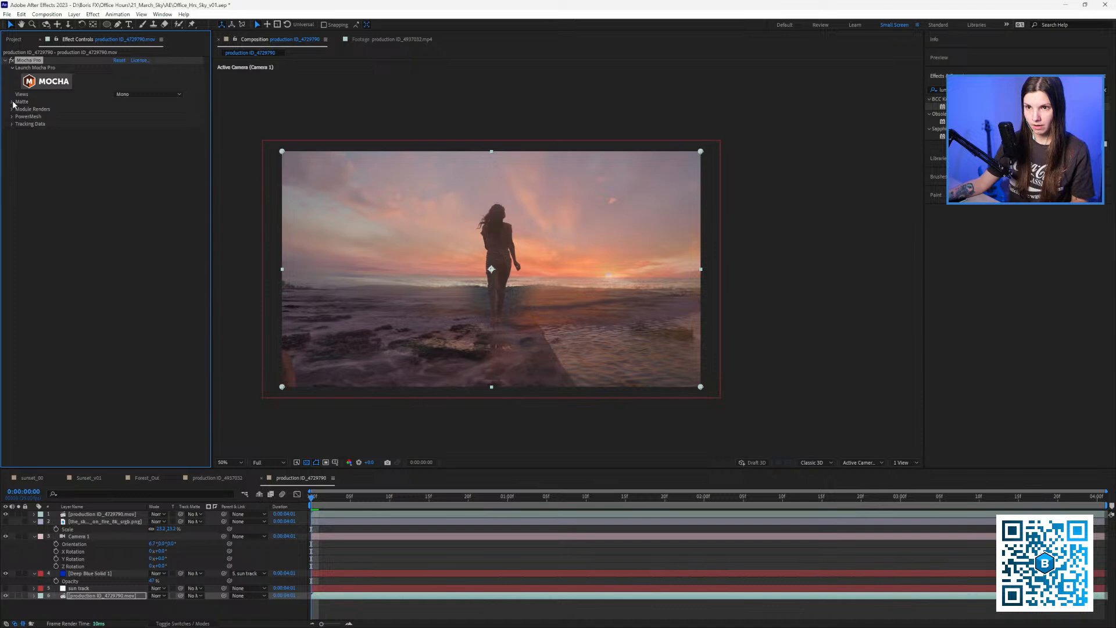
left_click(12, 102)
left_click(141, 154)
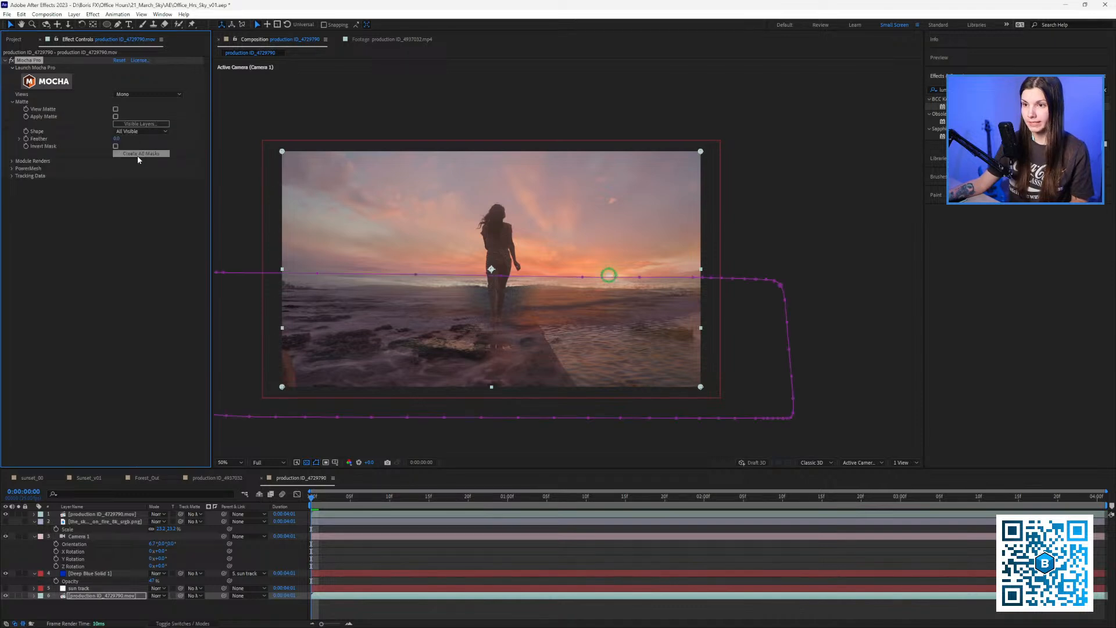
left_click(315, 504)
key("space")
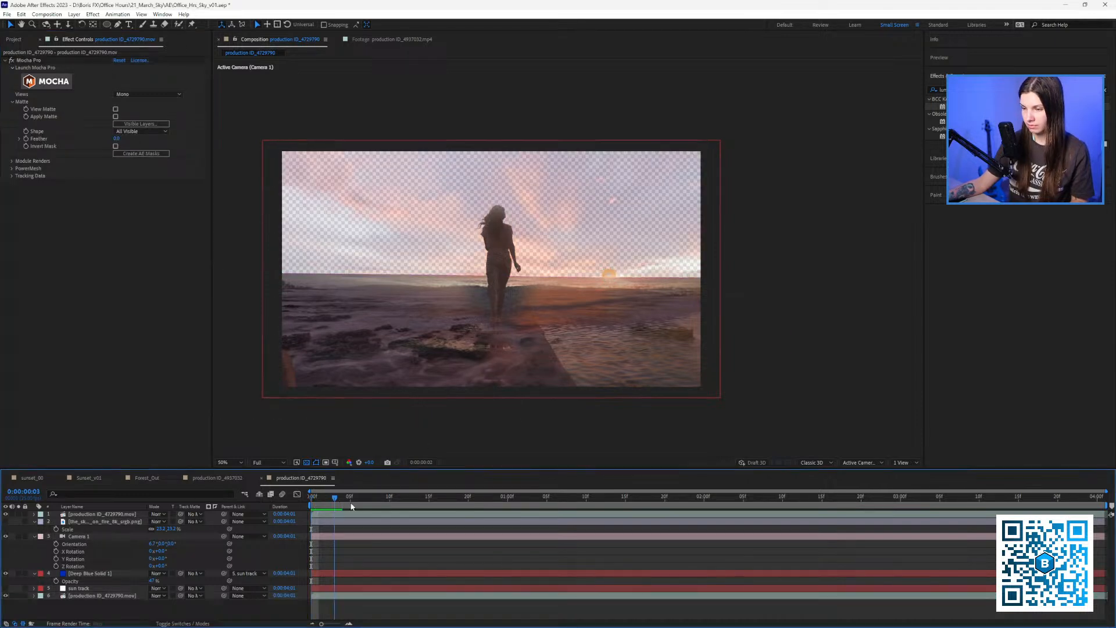
key("space")
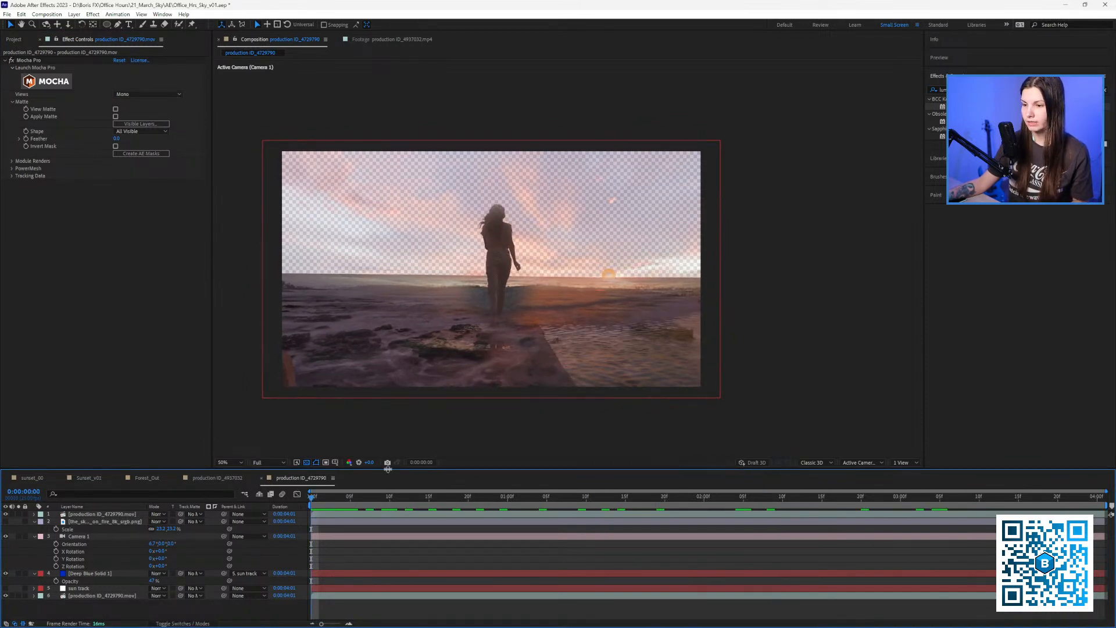
left_click_drag(388, 469, 383, 451)
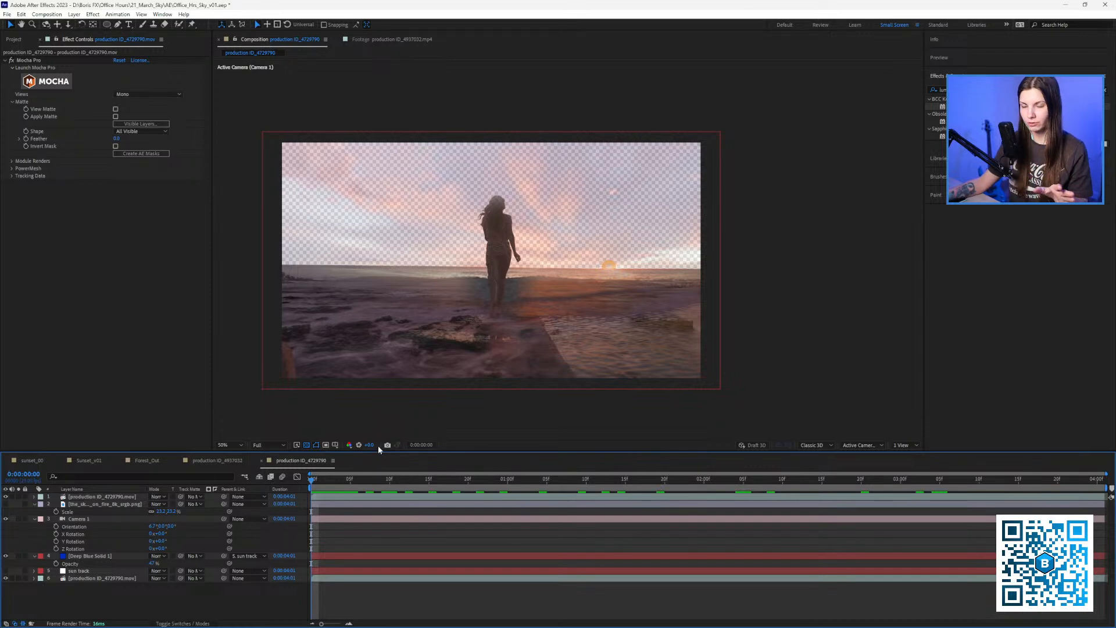
Create a black (000000) solid layer named Matte.
right_click(168, 603)
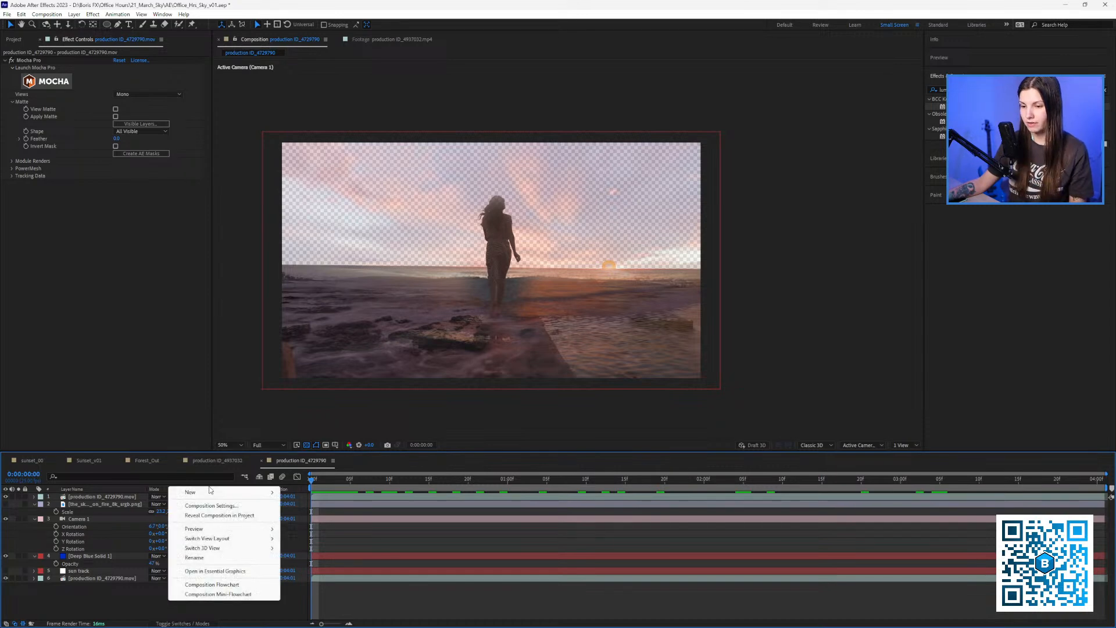
mouse_move(233, 492)
left_click(314, 515)
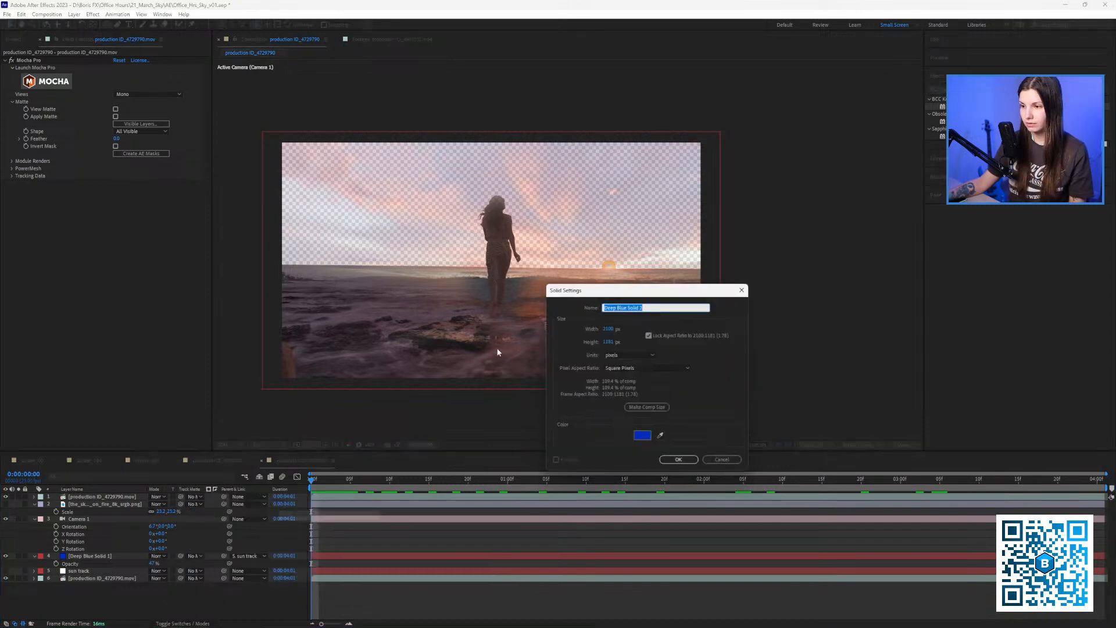
left_click(640, 439)
type("000000")
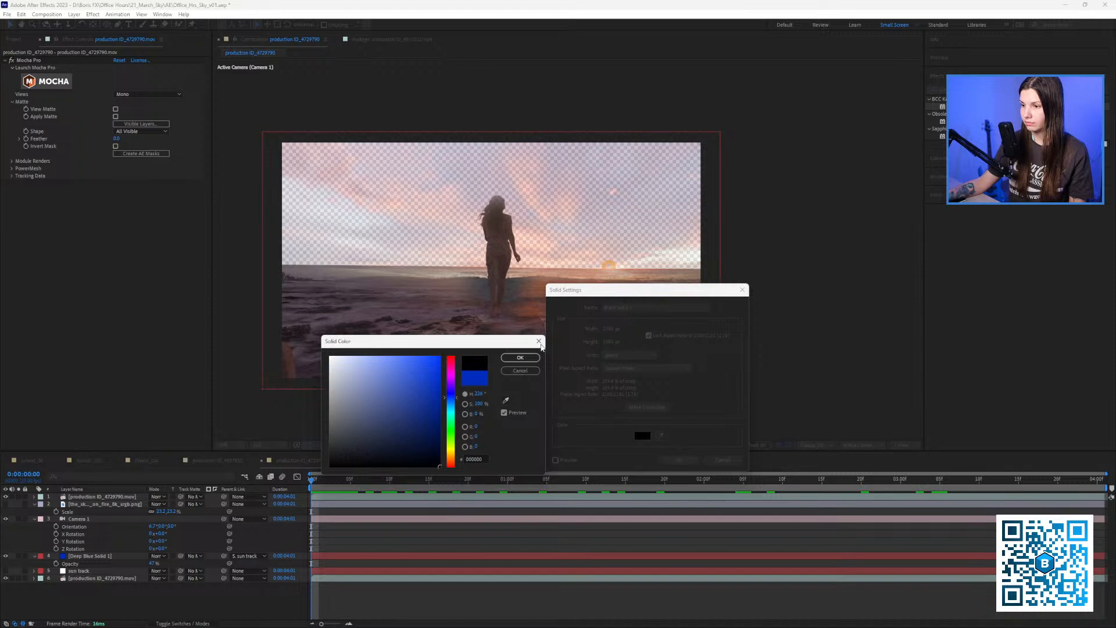
left_click(517, 359)
left_click_drag(674, 308, 527, 313)
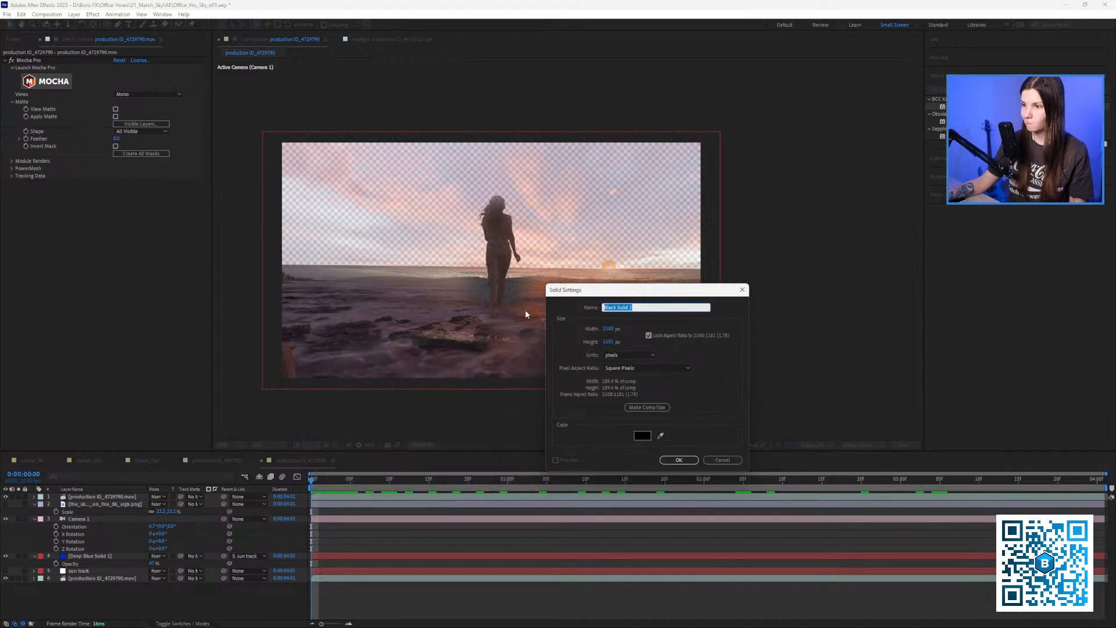
type("Matte")
key("Return")
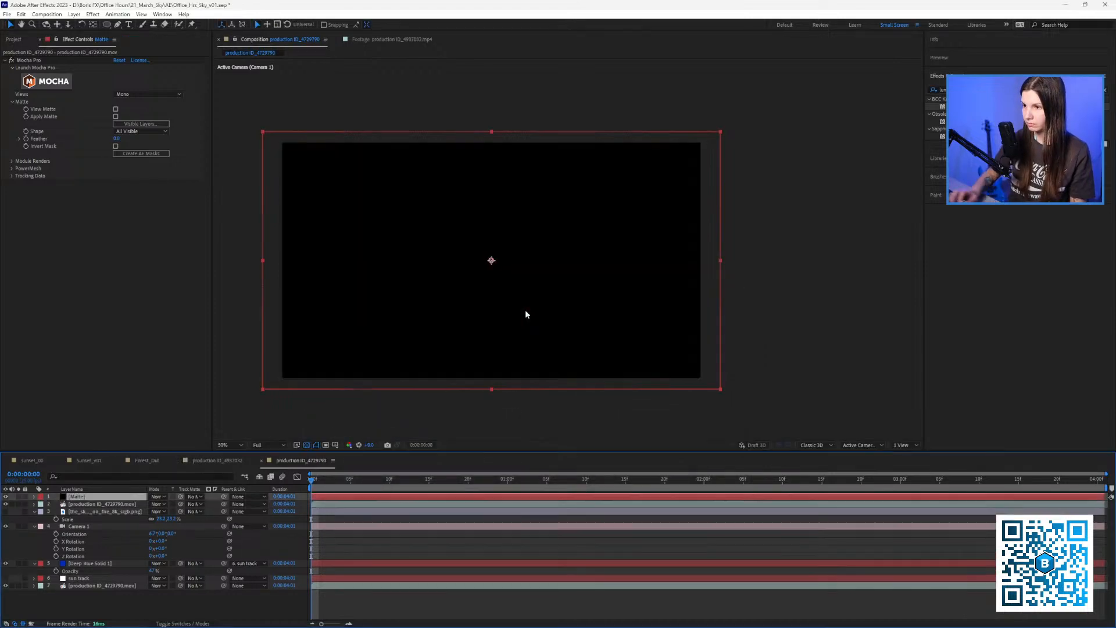
Delete the footage layer's Sun mask and cut its Ground mask to the clipboard.
left_click(80, 586)
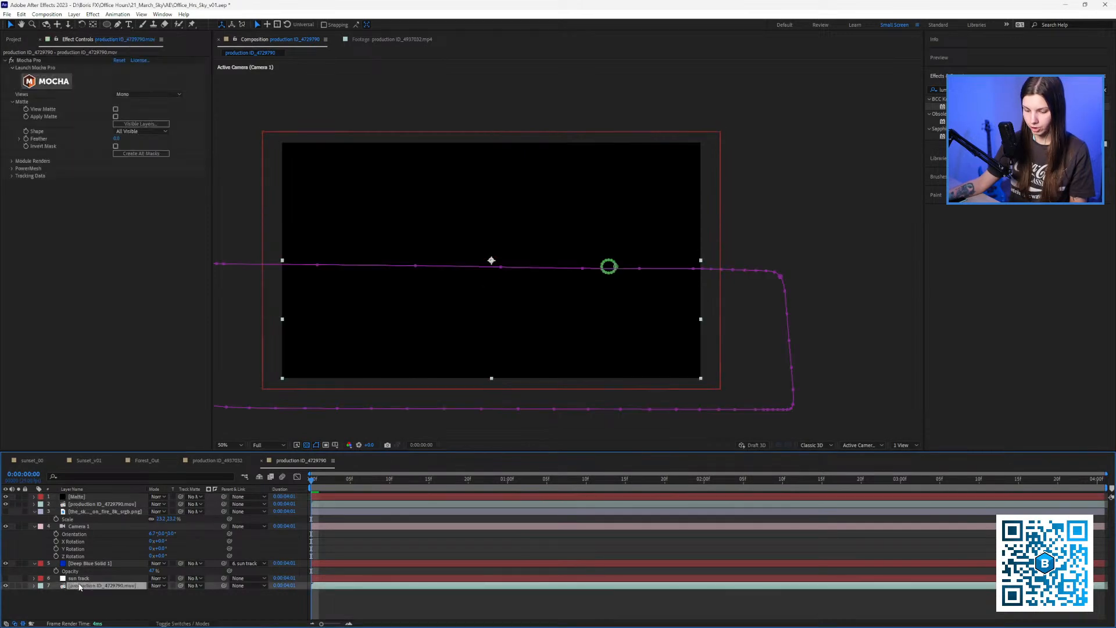
key("m")
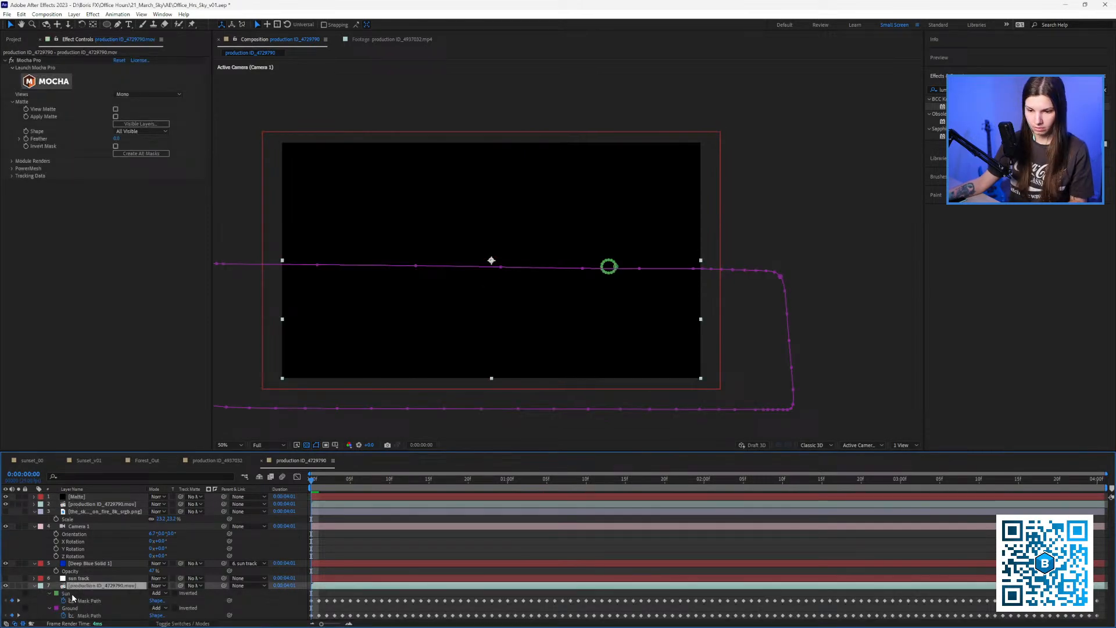
left_click(72, 595)
key("Delete")
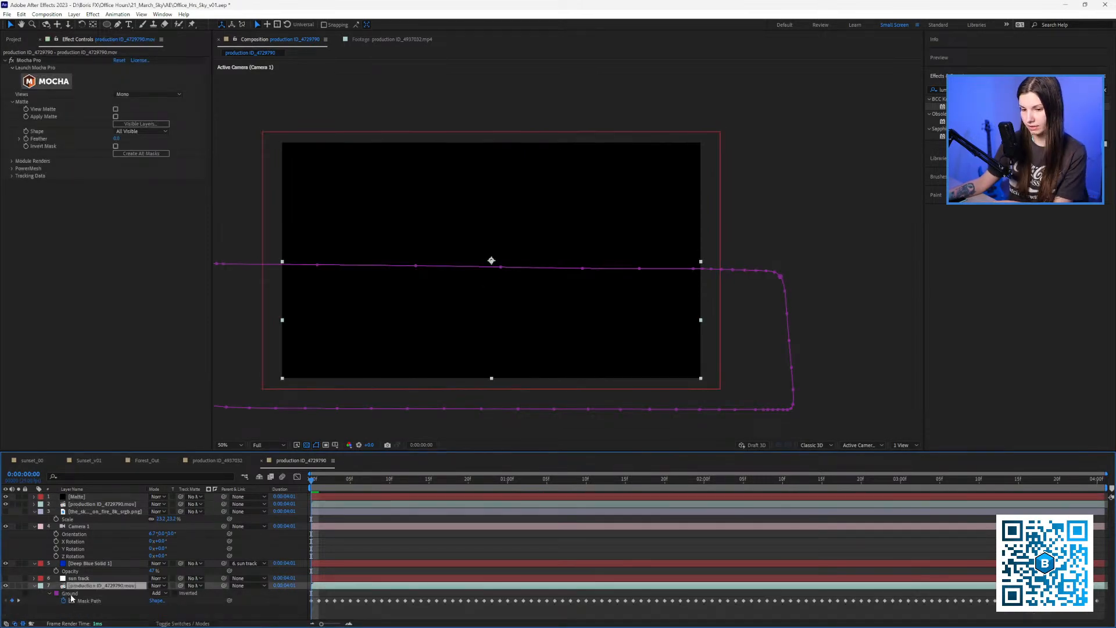
left_click(70, 594)
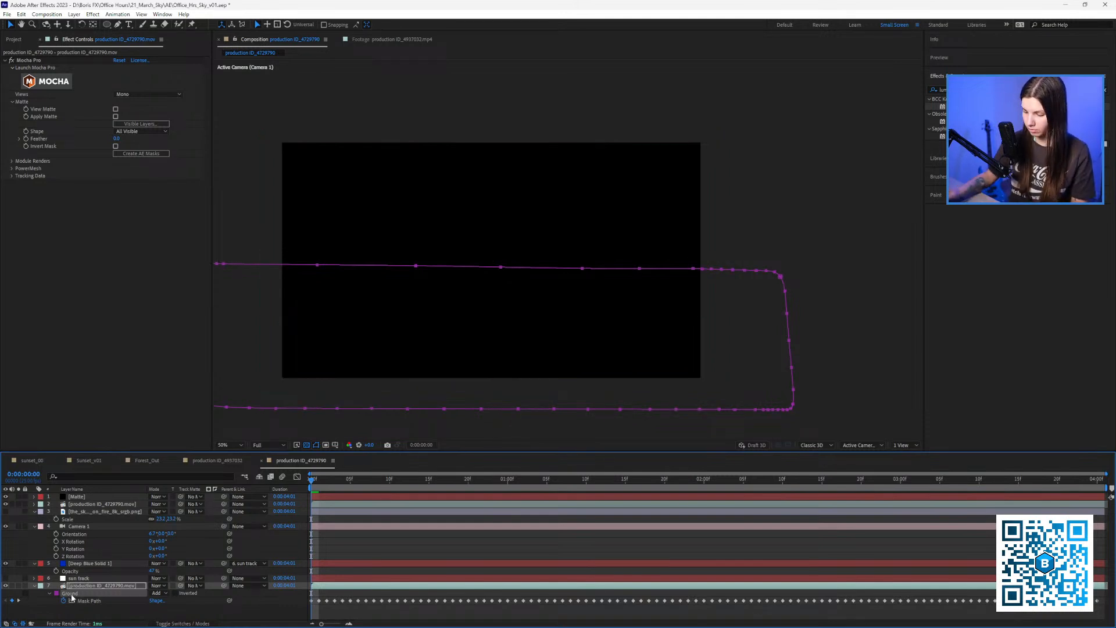
key("Delete")
left_click(81, 497)
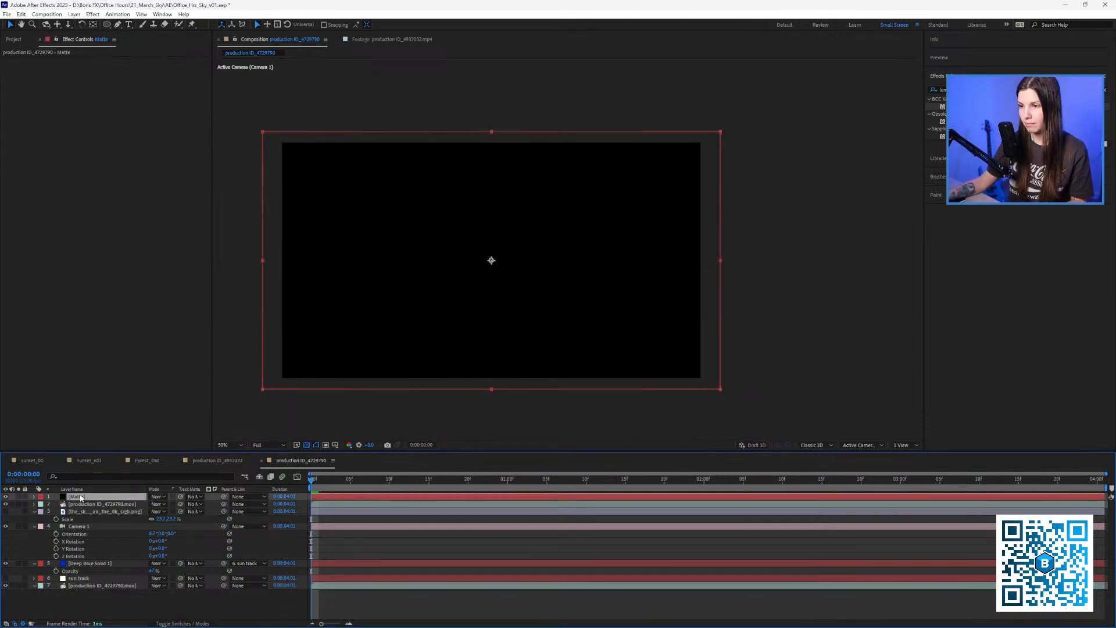
Paste the Ground mask onto hidden Matte and make Matte Deep Blue Solid 1's inverted track matte.
key("ctrl+v")
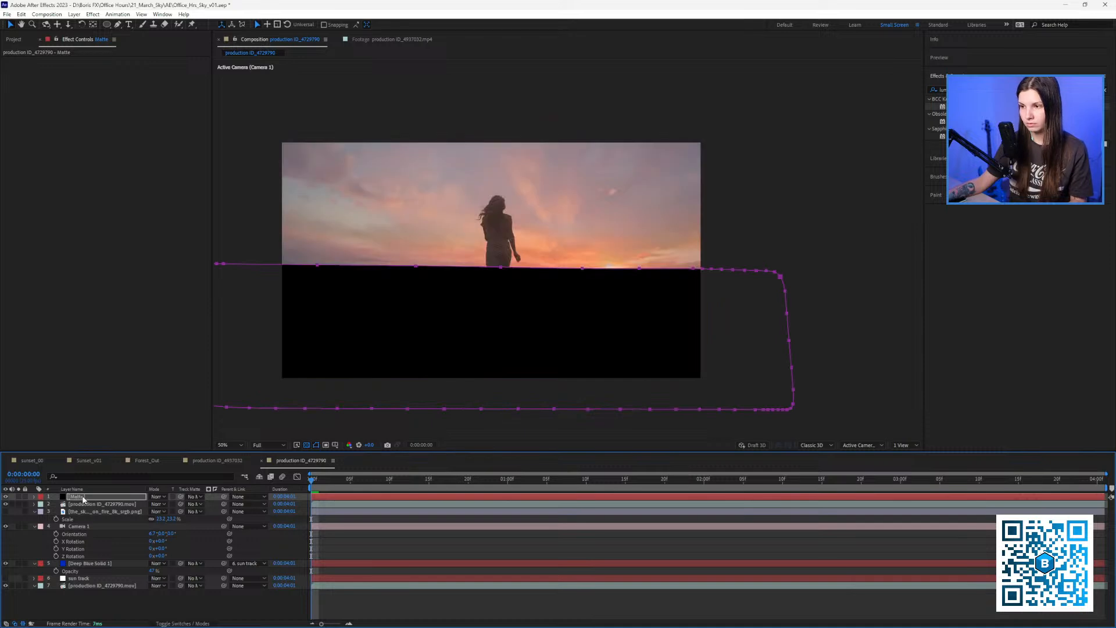
left_click(6, 497)
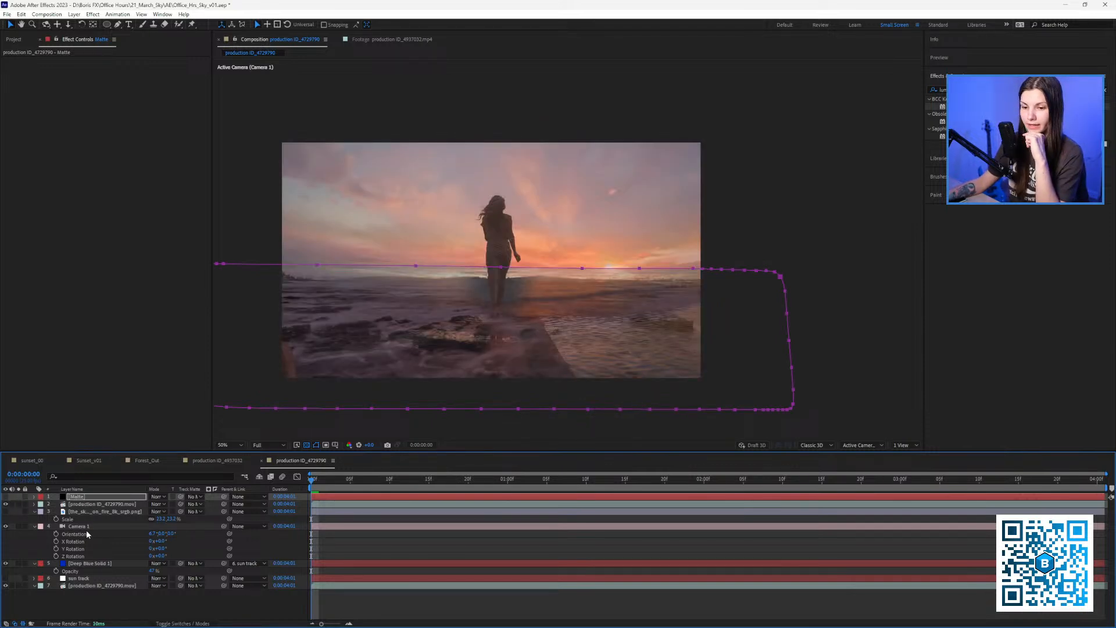
left_click(96, 510)
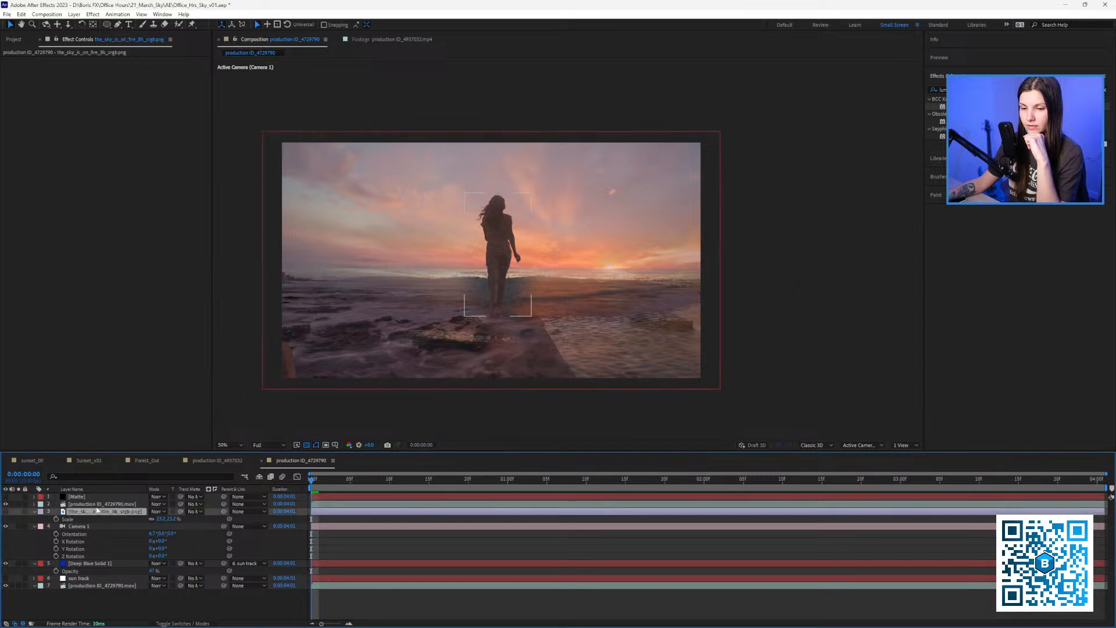
left_click(87, 563)
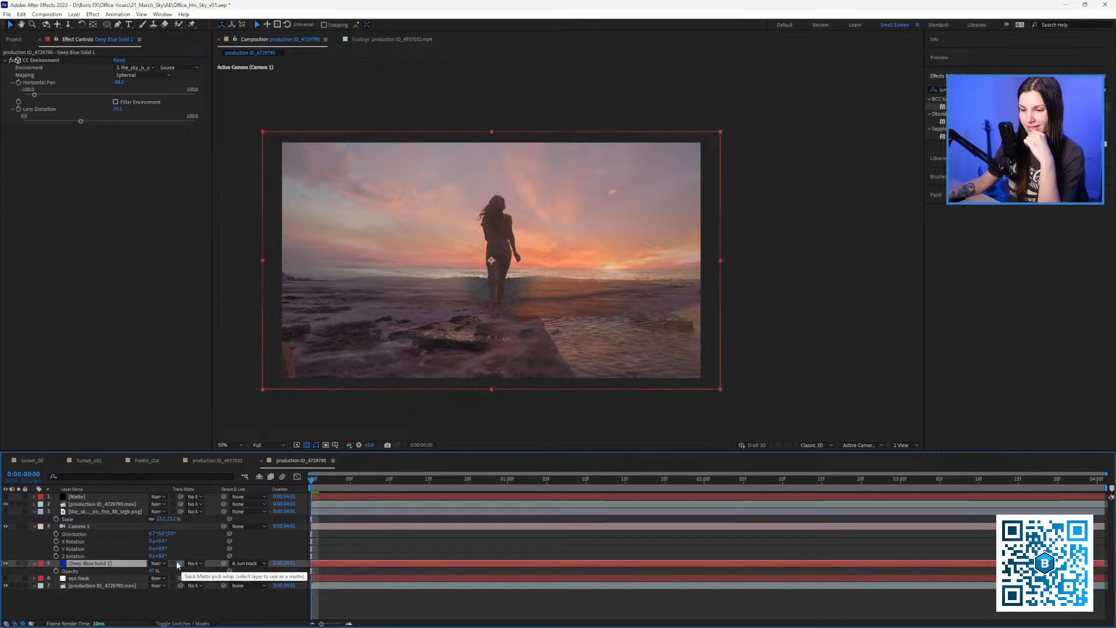
left_click_drag(181, 564, 99, 499)
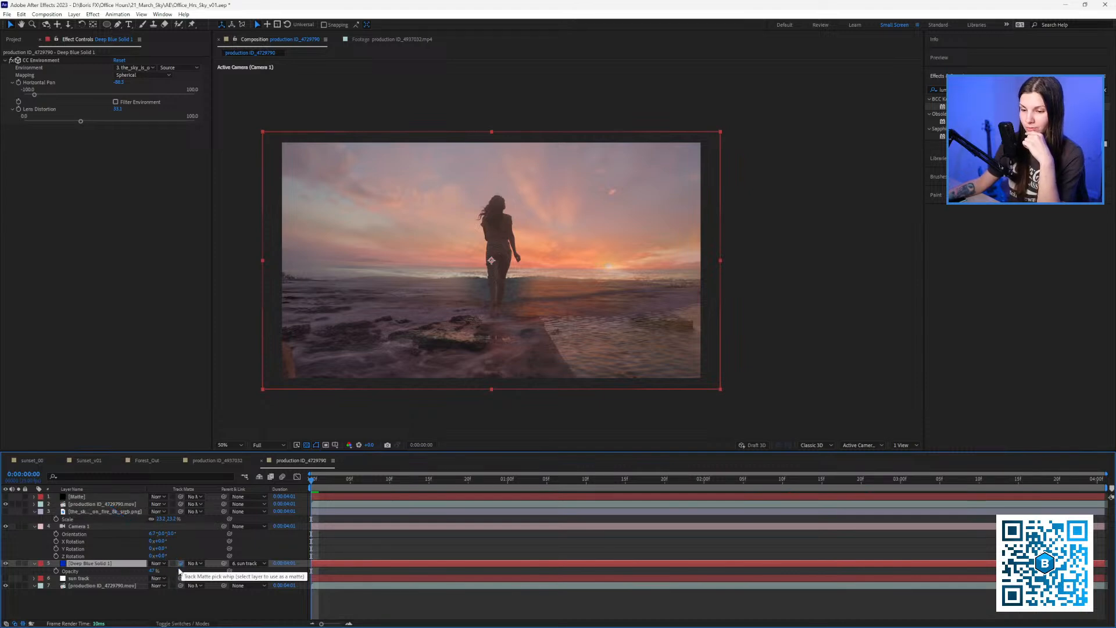
left_click_drag(181, 564, 78, 498)
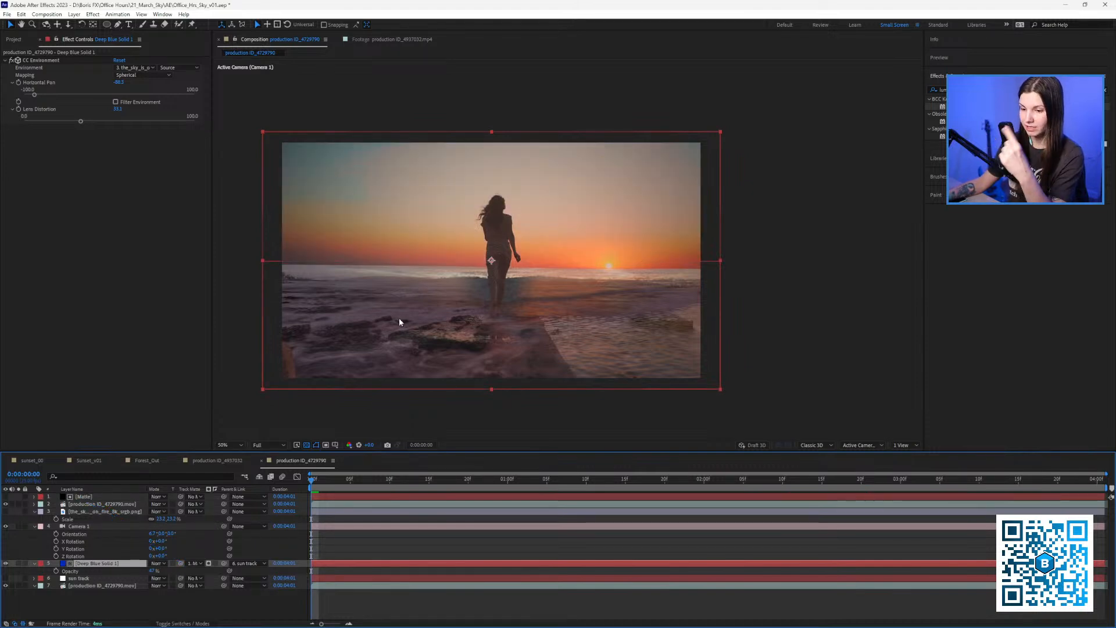
left_click(215, 564)
key("space")
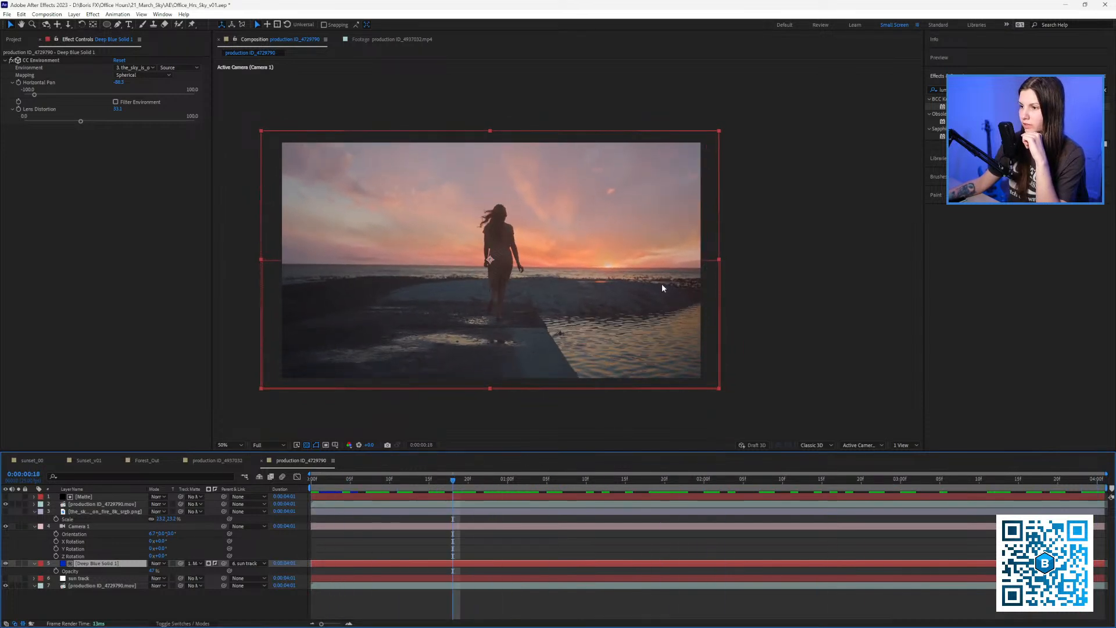
Raise the Matte layer's Ground mask feather to soften the horizon blend, then preview playback.
scroll(553, 264, "up", 2)
scroll(665, 294, "down", 2)
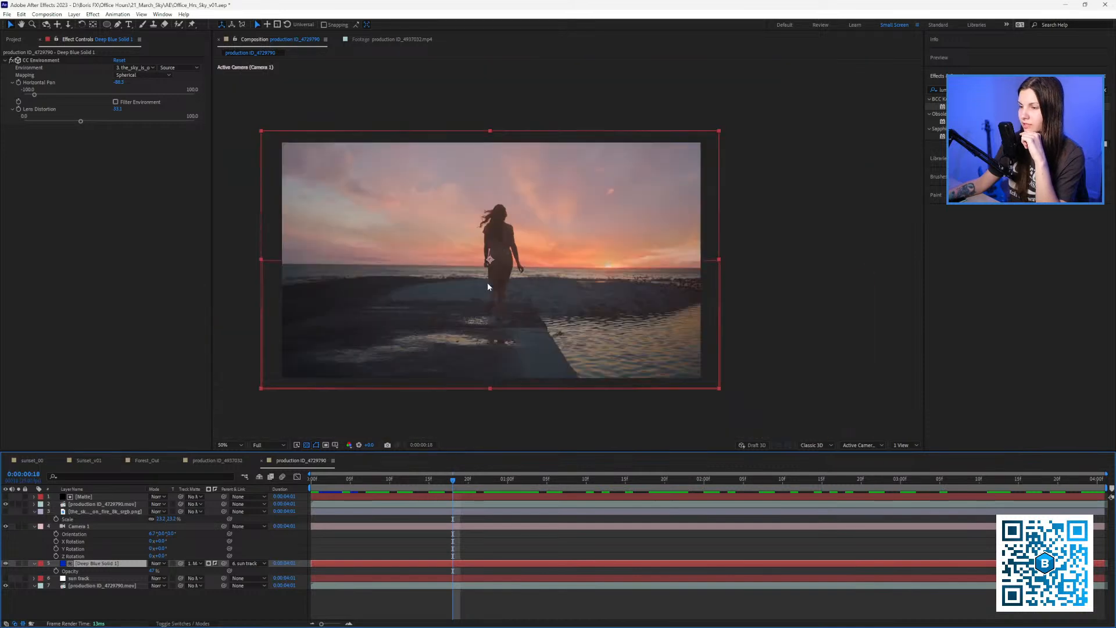
left_click(81, 497)
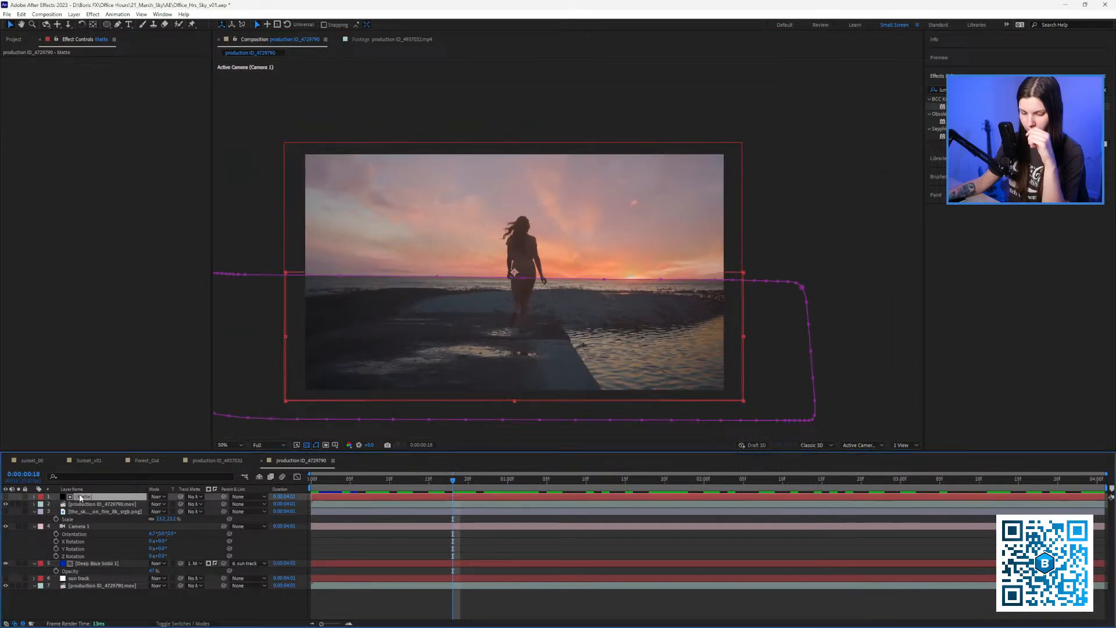
key("f")
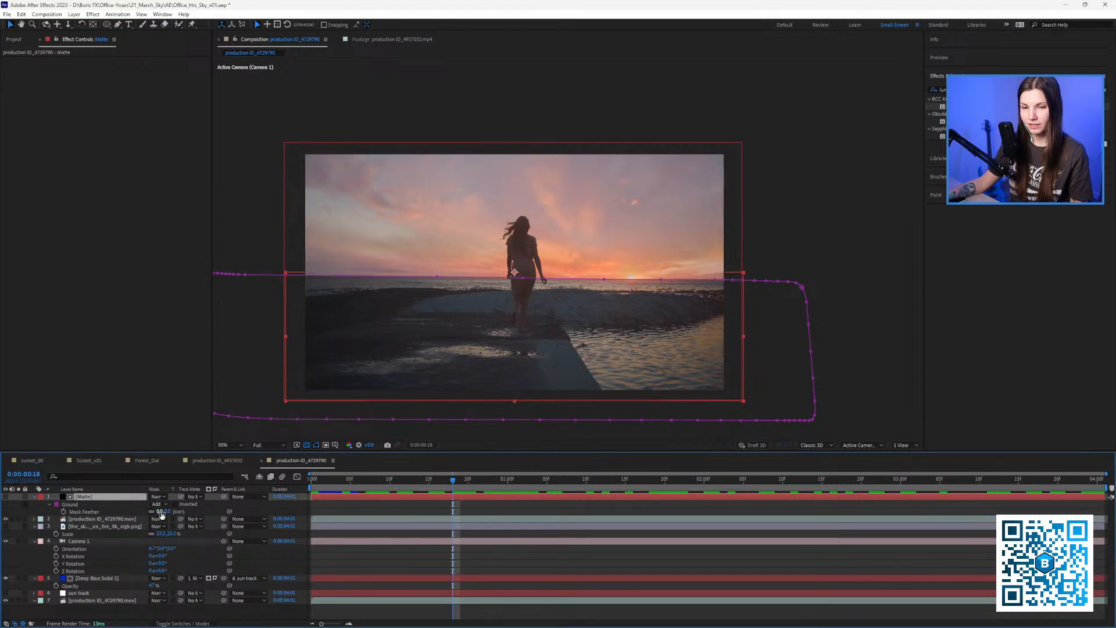
mouse_move(160, 512)
left_mouse_down()
mouse_move(209, 512)
mouse_move(180, 512)
left_mouse_up()
left_click_drag(414, 481, 1022, 471)
left_click(337, 506)
key("space")
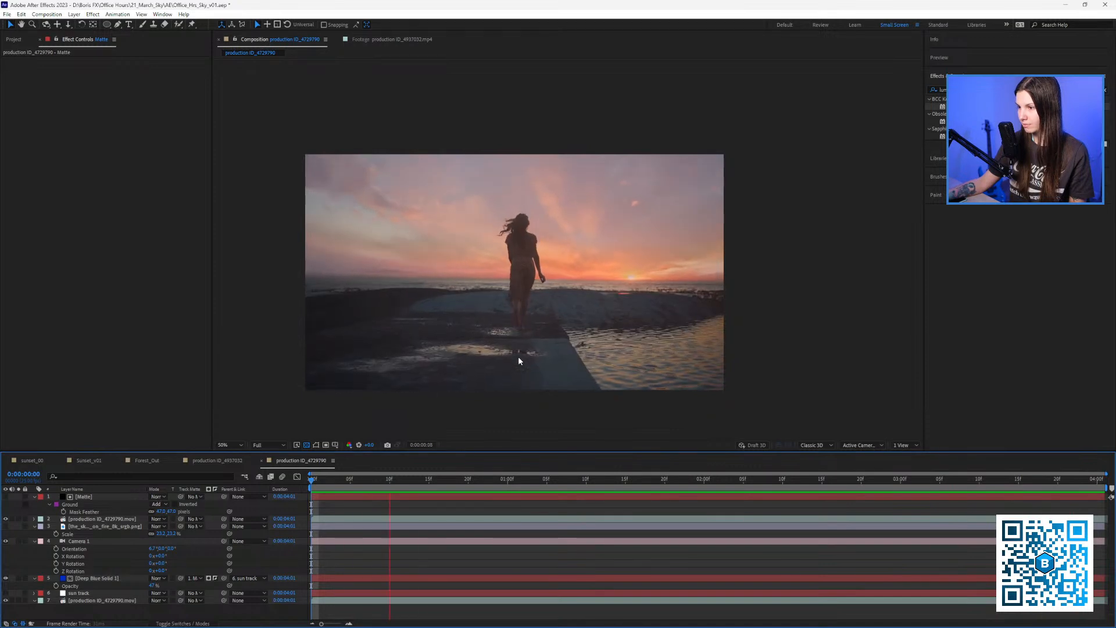
key("space")
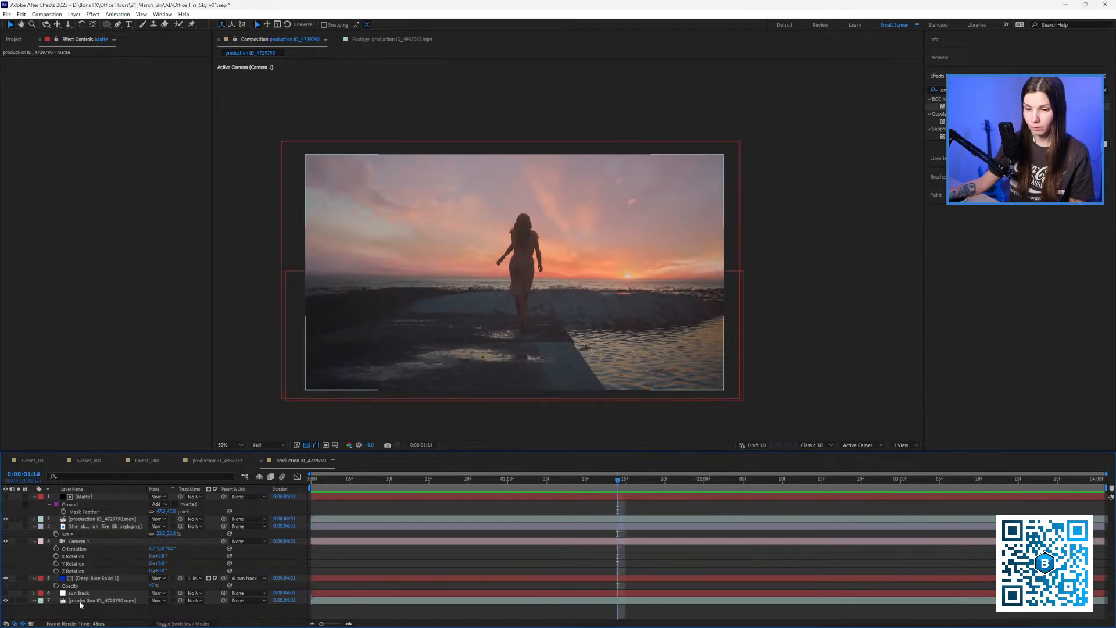
left_click(70, 601)
left_click(19, 601)
left_click(19, 601)
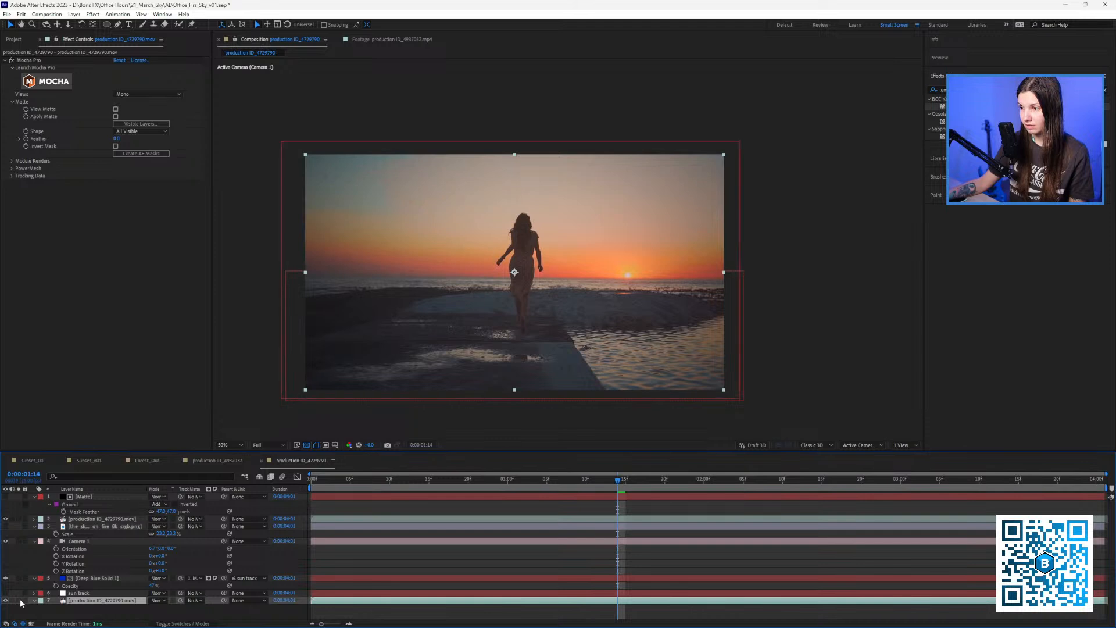
left_click(20, 601)
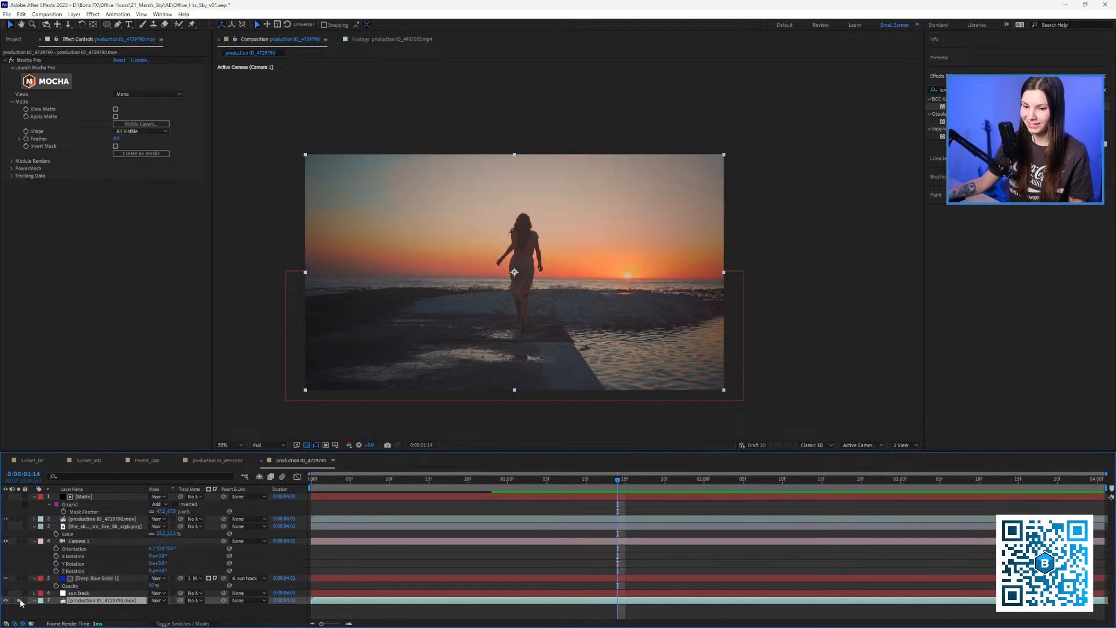
left_click(20, 601)
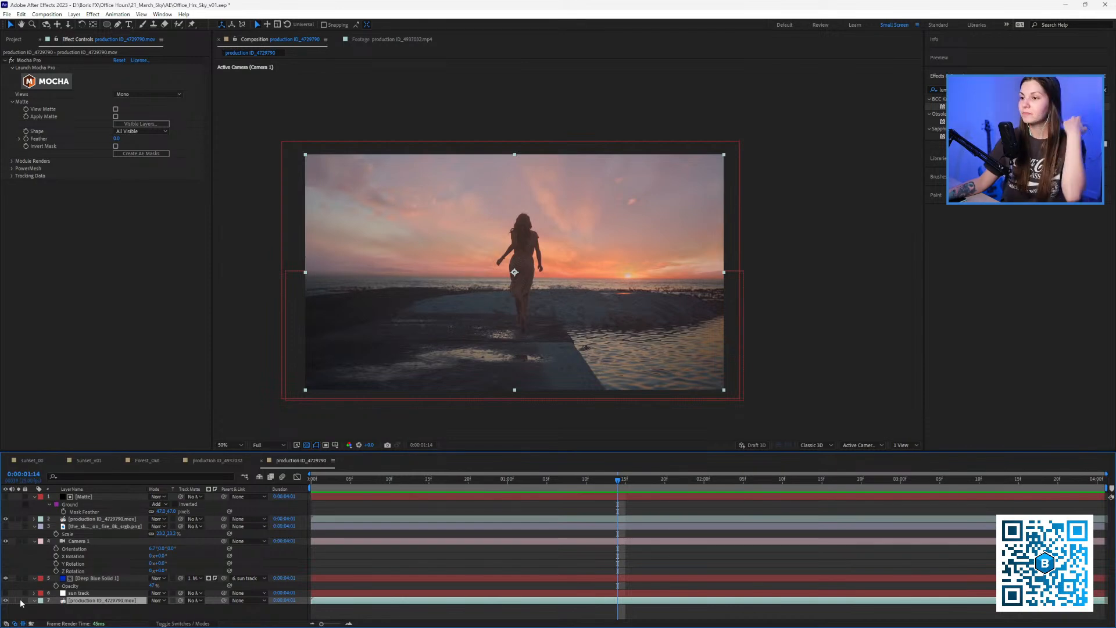
left_click_drag(500, 290, 505, 295)
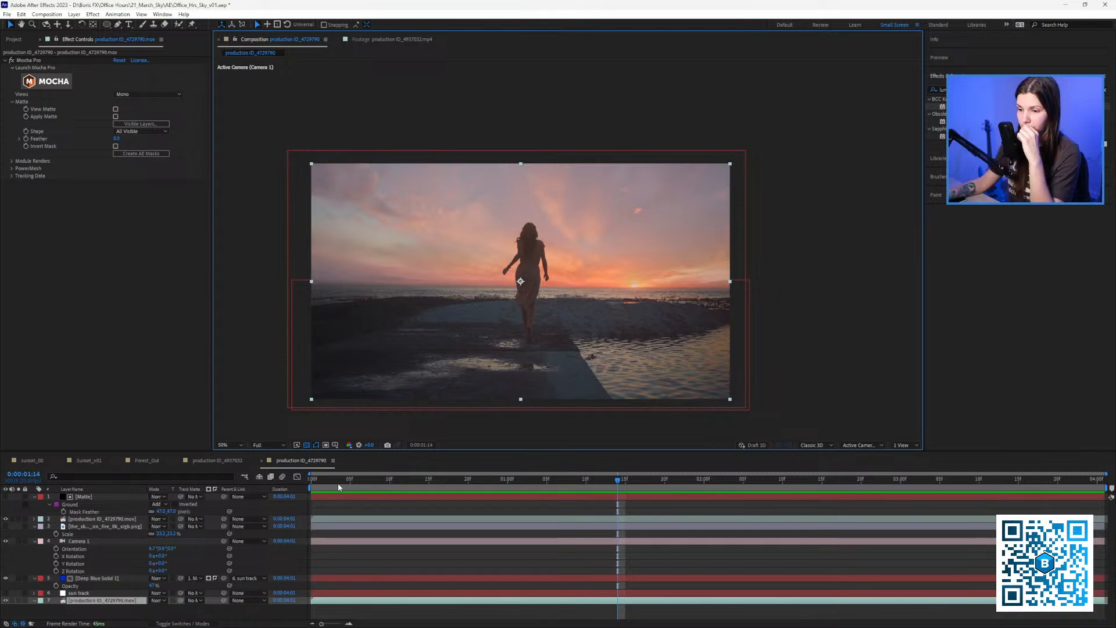
key("space")
left_click_drag(452, 461, 594, 478)
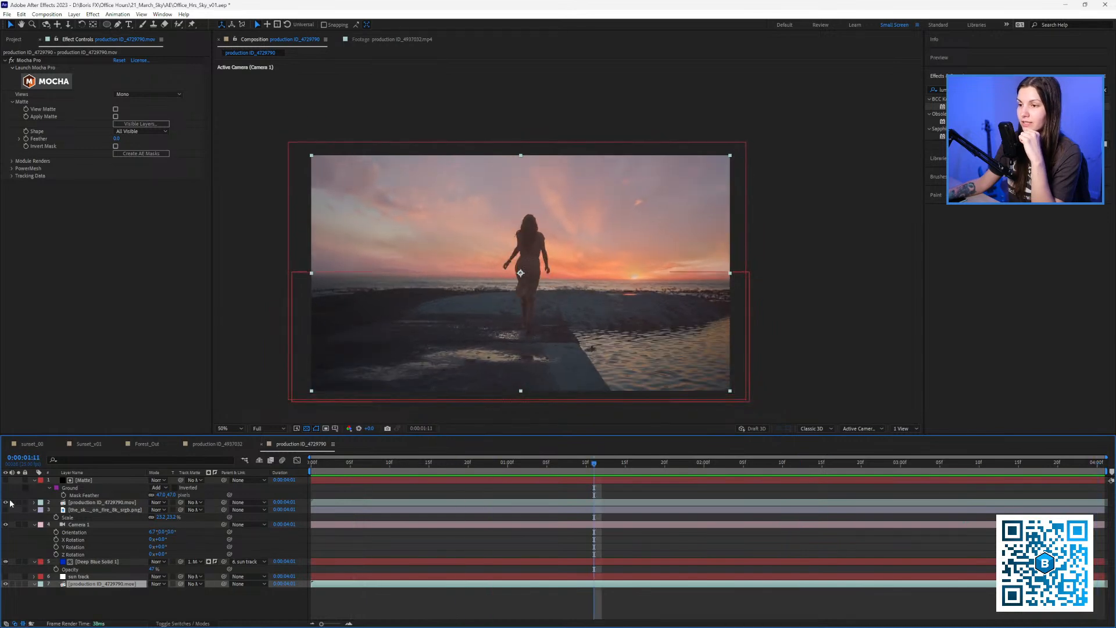
left_click(84, 510)
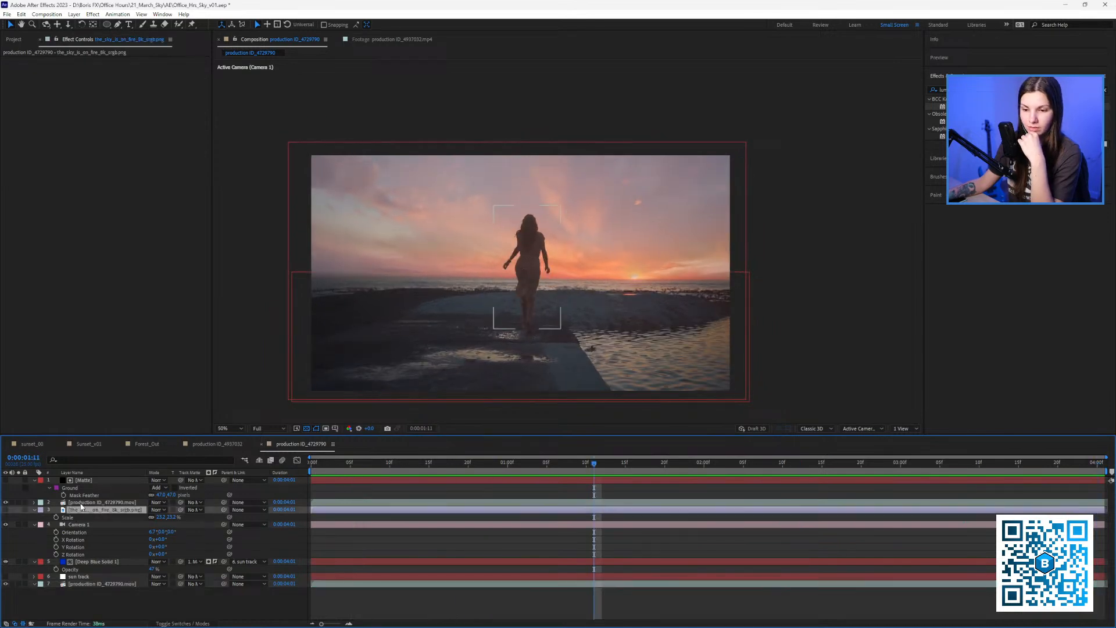
left_click(81, 503)
left_click(81, 562)
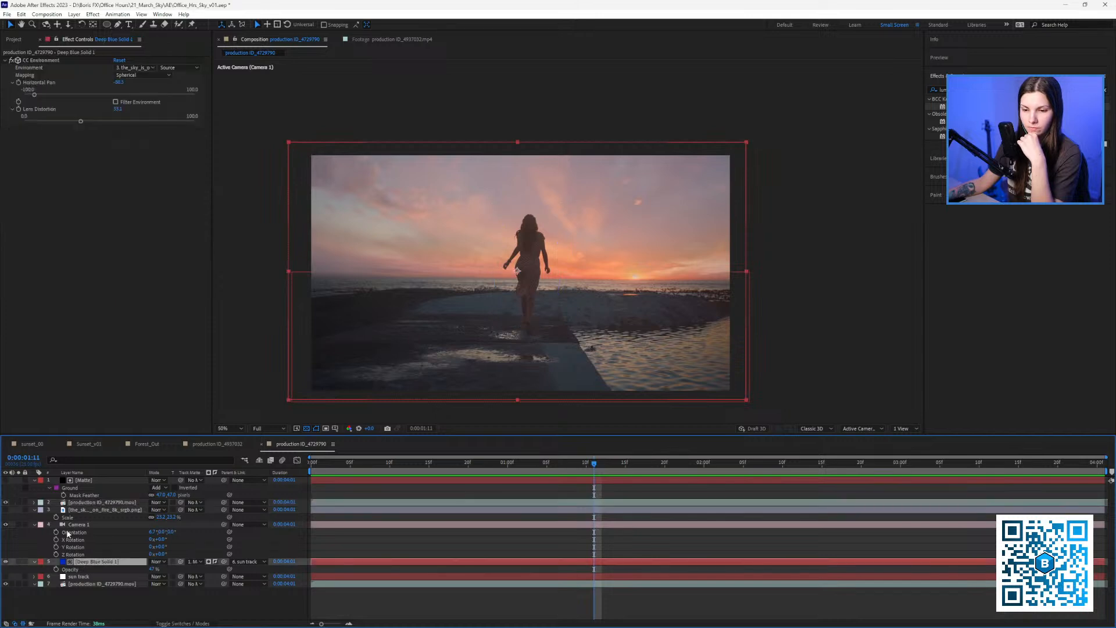
left_click(33, 525)
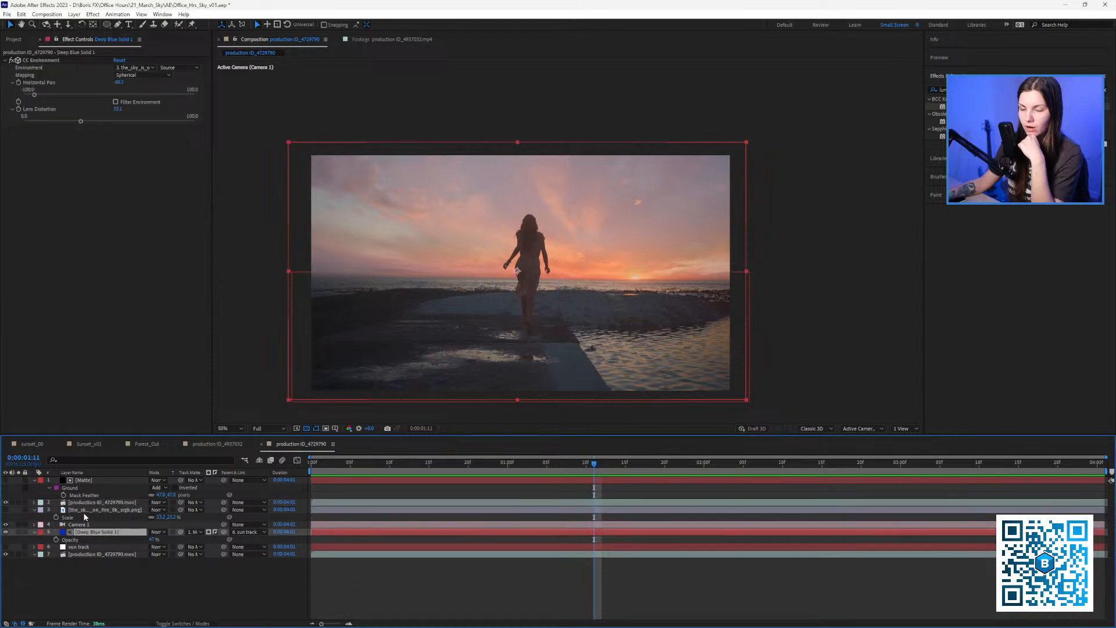
key("Home")
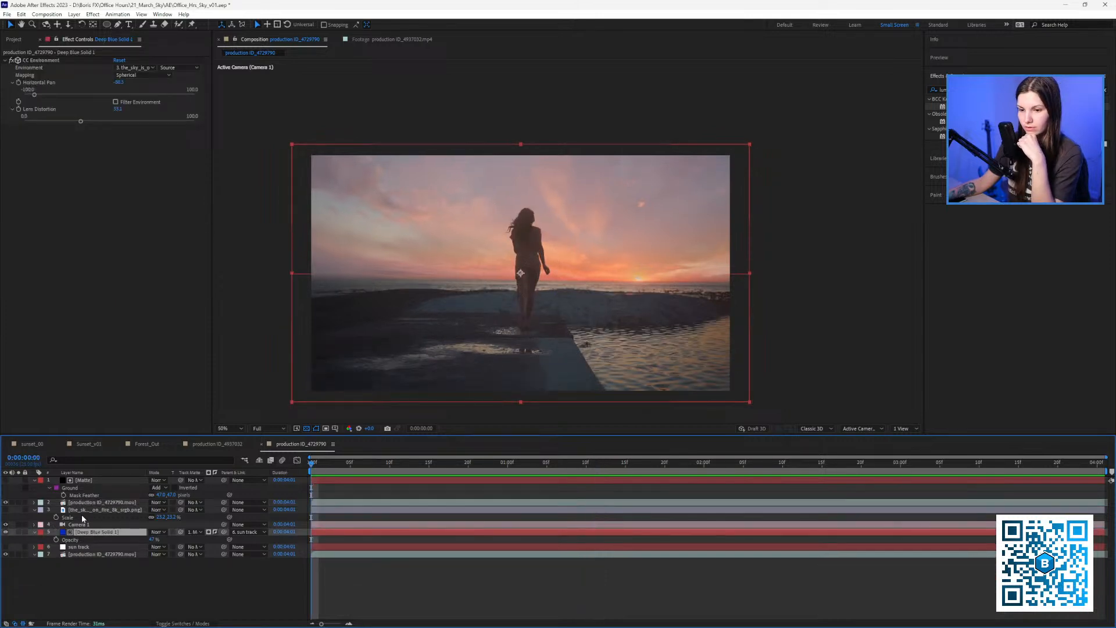
left_click(78, 511)
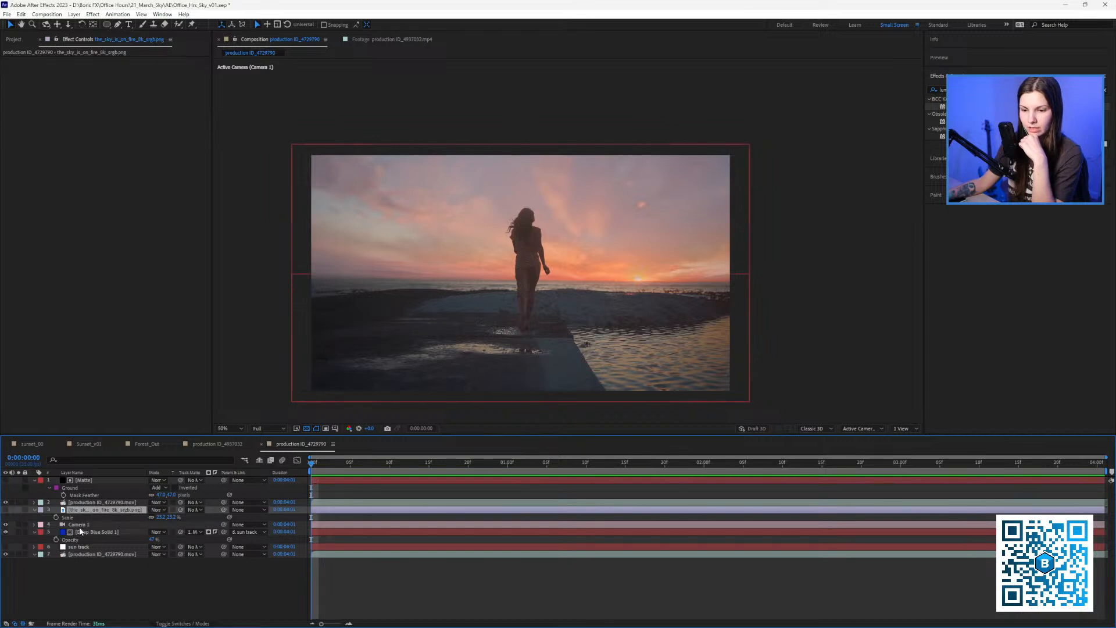
Pre-compose the camera, sky solid, sky image and sun track layers into 'SKy', then preview.
left_click(80, 524)
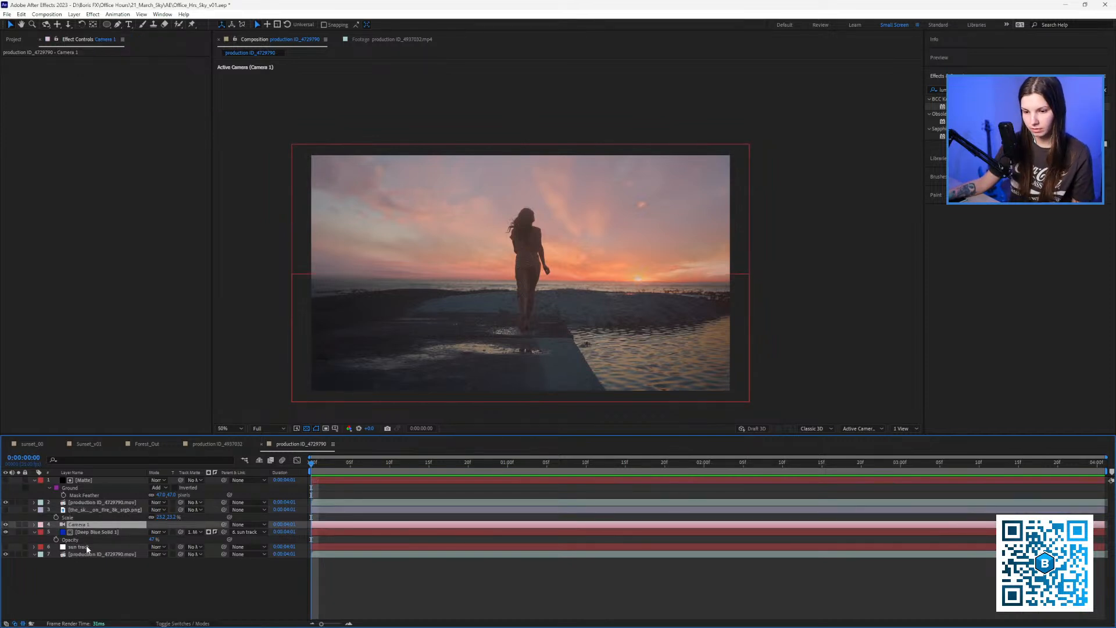
left_click(87, 547)
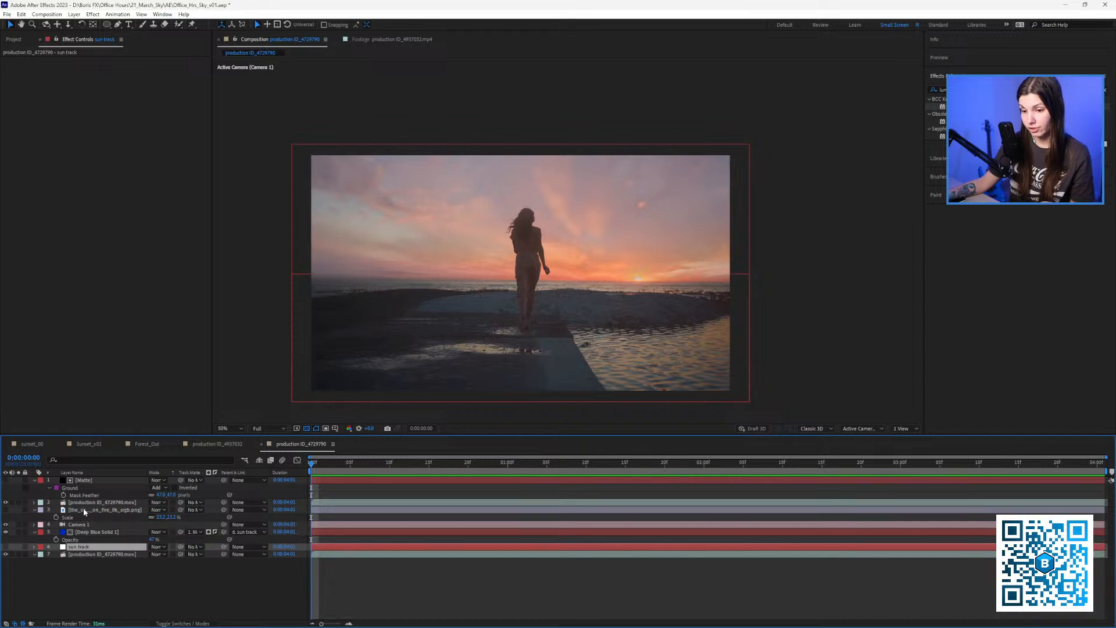
left_click(84, 510, "shift")
right_click(95, 535)
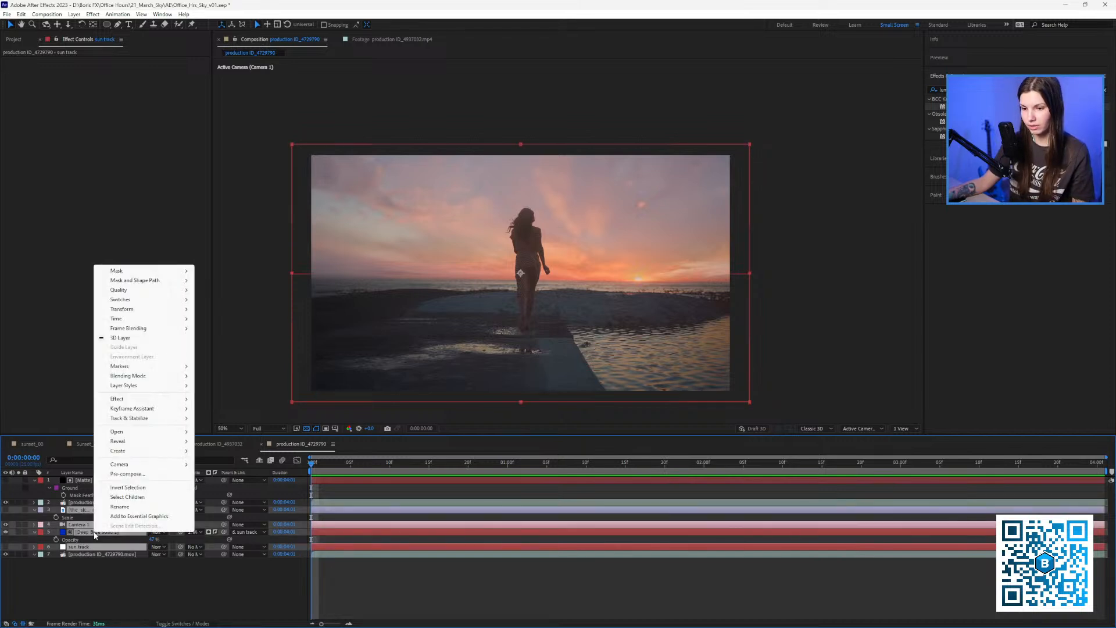
left_click(128, 474)
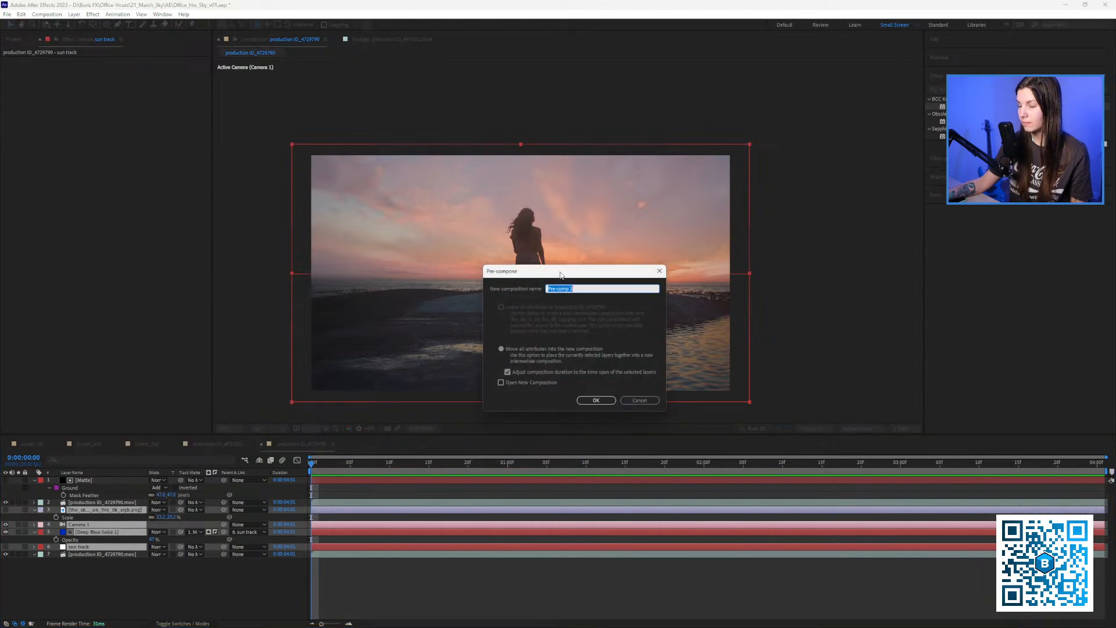
left_click_drag(561, 275, 408, 303)
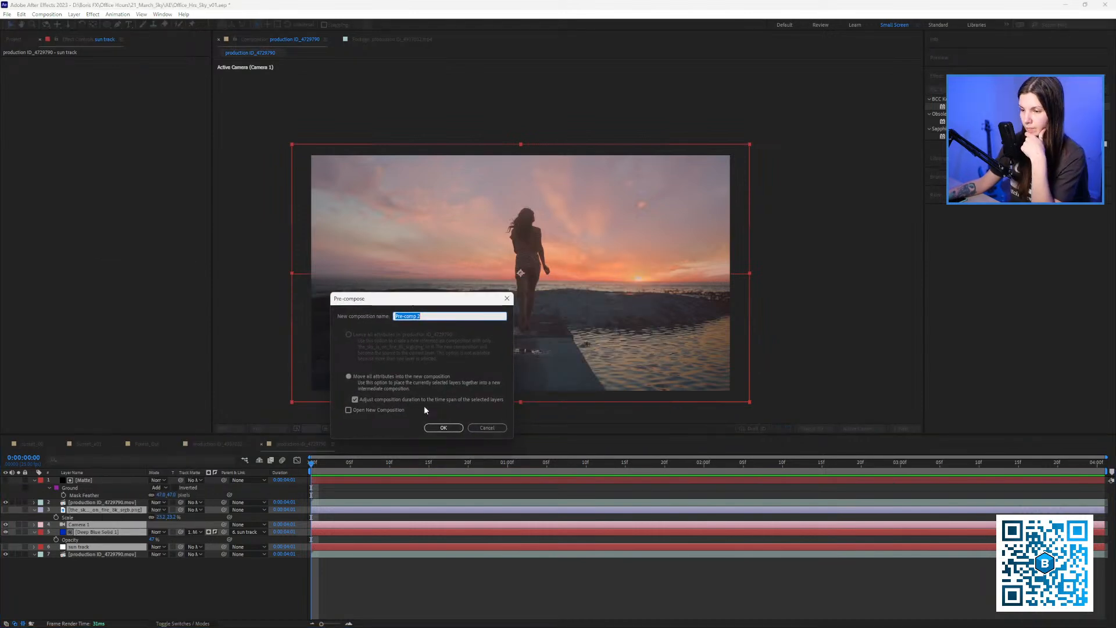
type("SKy")
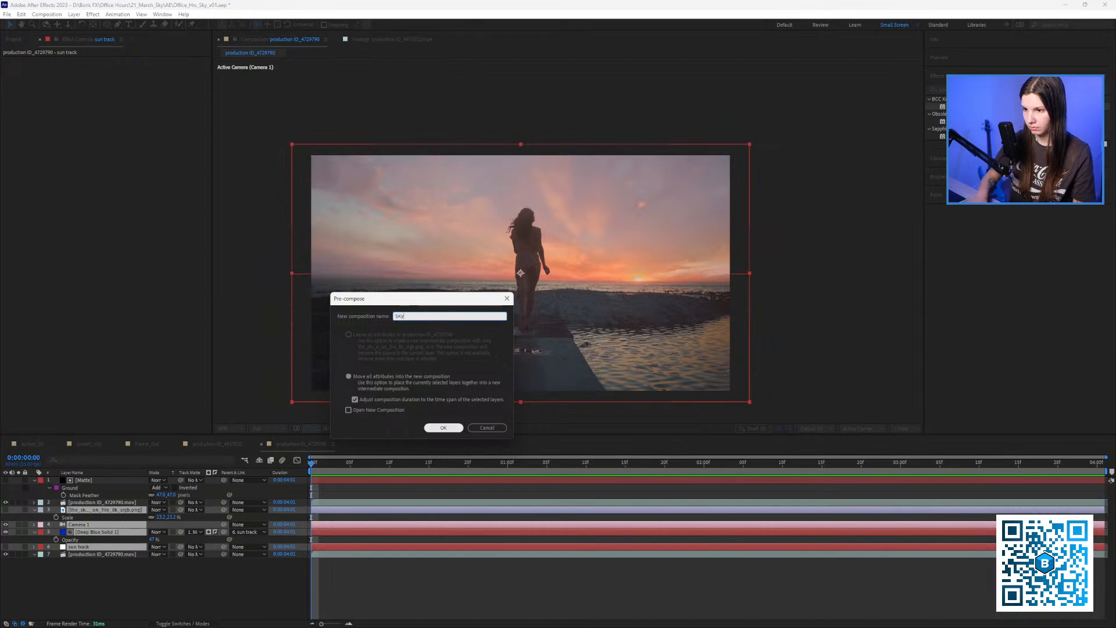
left_click(454, 427)
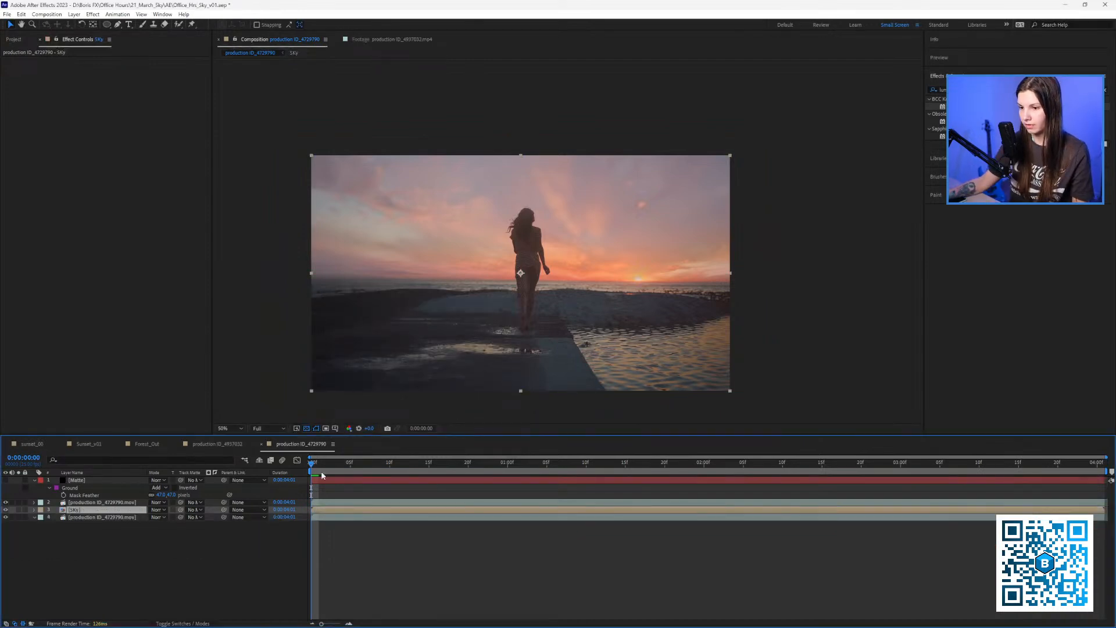
left_click_drag(318, 464, 532, 464)
key("space")
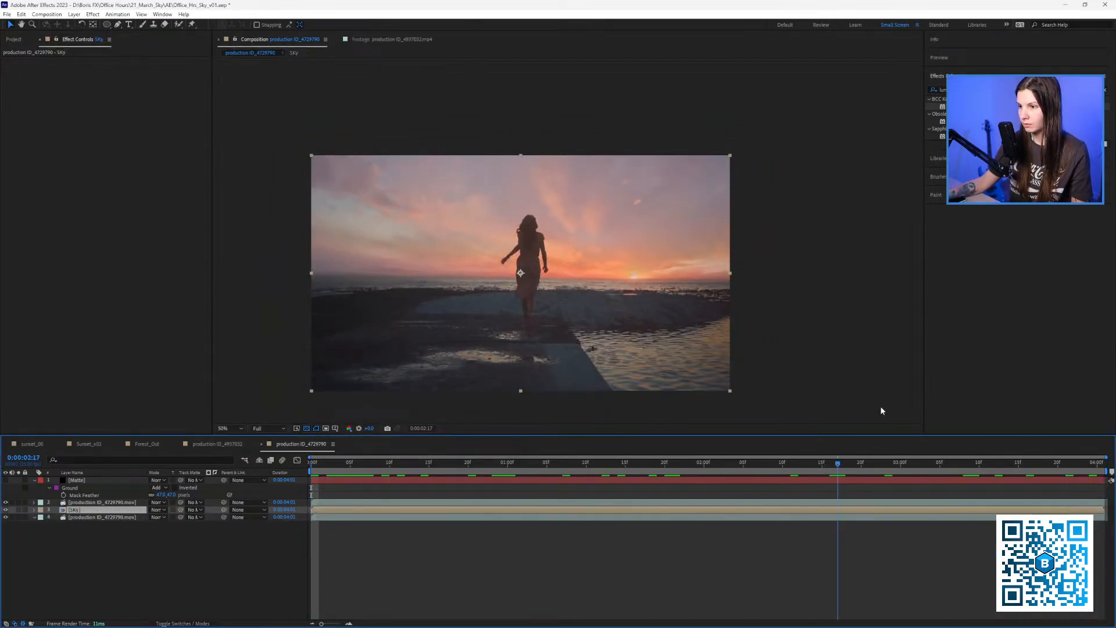
Add the sunset sky image from the Project panel as a layer above the SKy precomp.
left_click(117, 525)
left_click(104, 517)
left_click(87, 510)
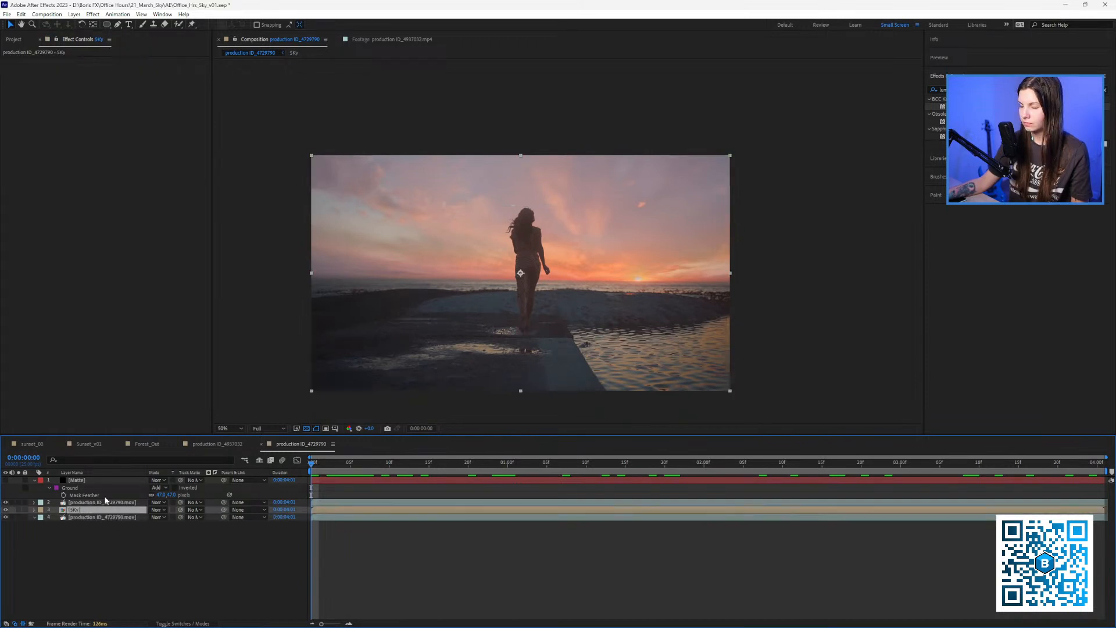
left_click(14, 39)
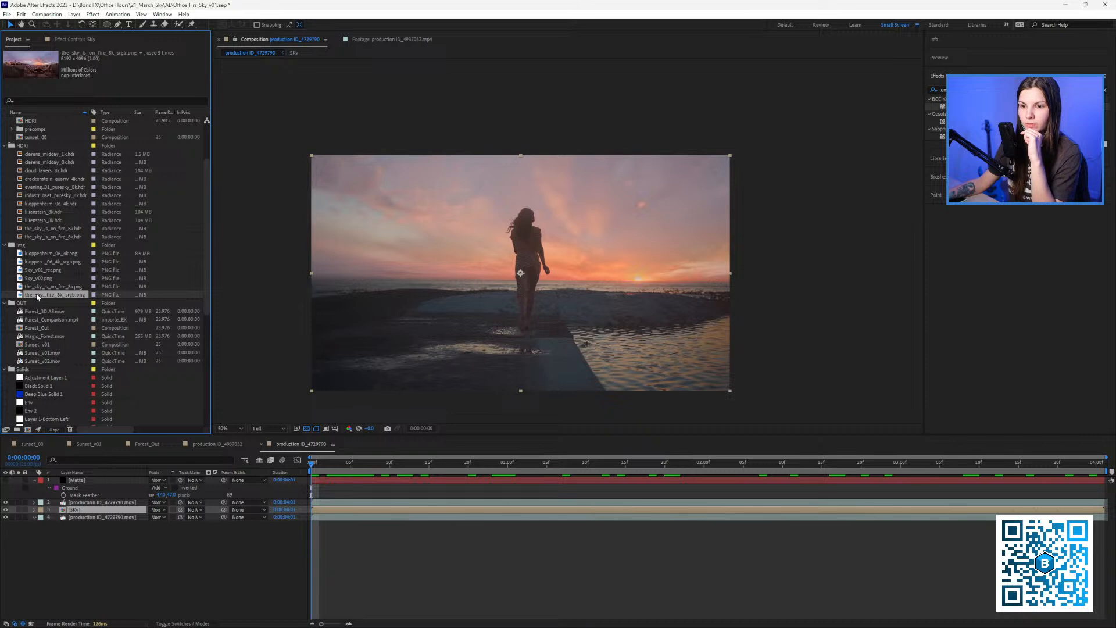
left_click_drag(39, 298, 103, 506)
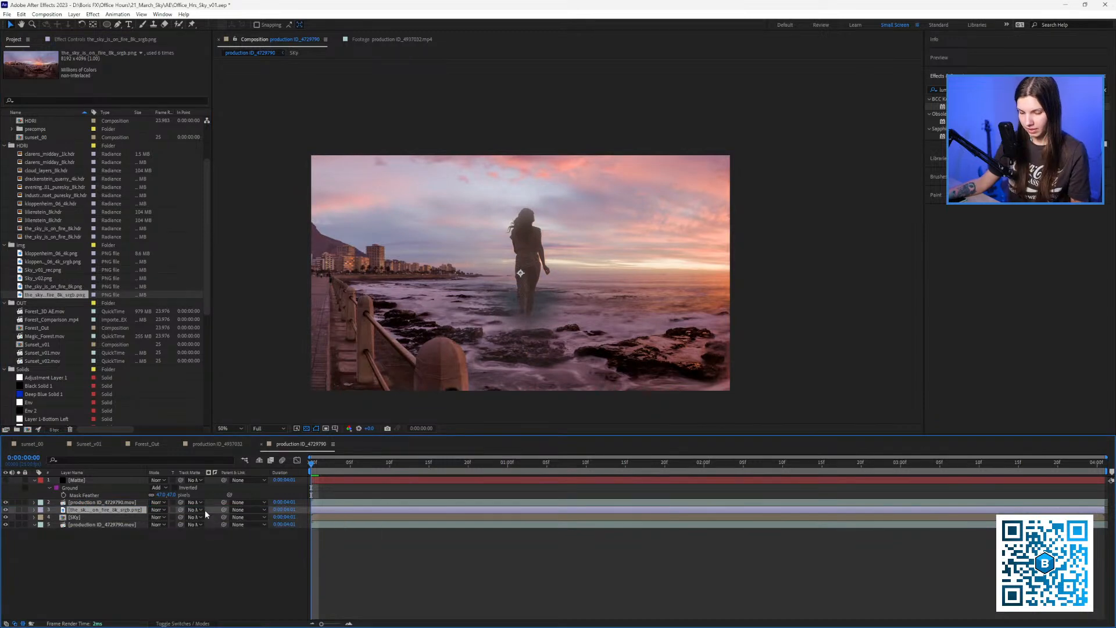
Flip the sky image upside down with a negative scale and shift it up in the frame.
key("s")
left_click(154, 518)
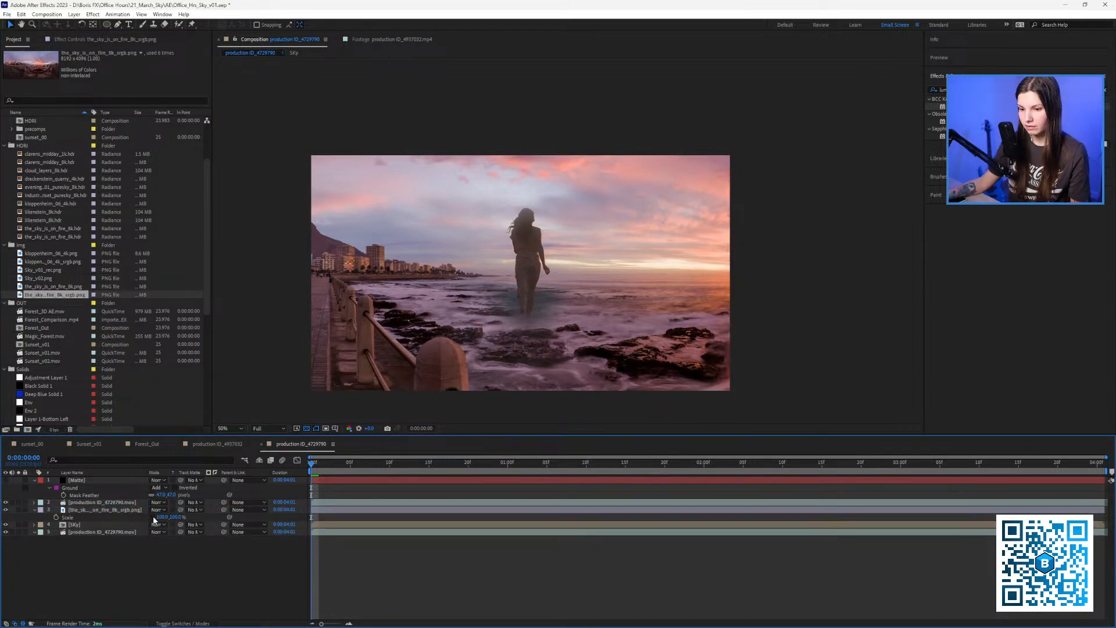
left_click_drag(175, 517, 96, 509)
left_click(98, 510)
left_click_drag(857, 273, 586, 227)
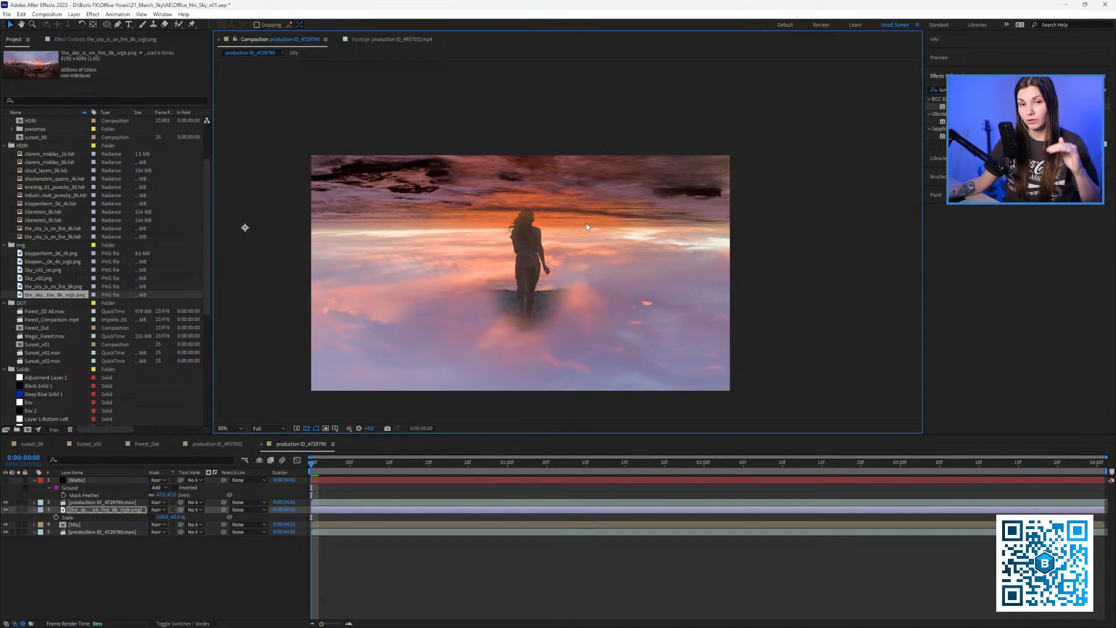
left_click_drag(586, 223, 595, 247)
Solo the sky image, set its scale to -30.24% on both axes, and reposition it.
left_click(18, 510)
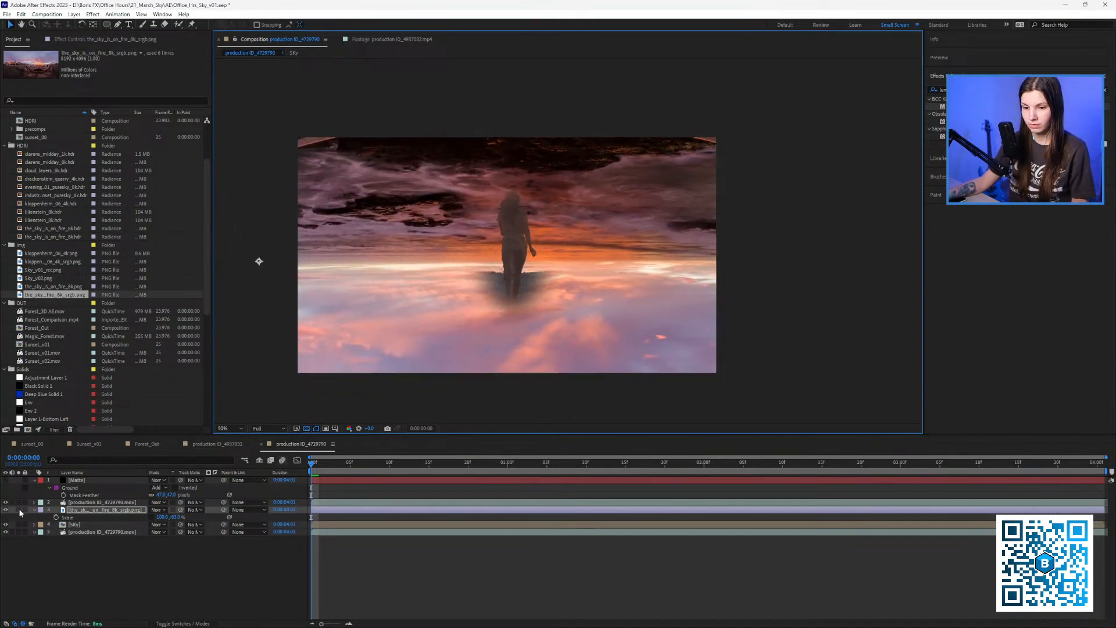
mouse_move(162, 517)
left_mouse_down()
mouse_move(128, 520)
mouse_move(139, 520)
left_mouse_up()
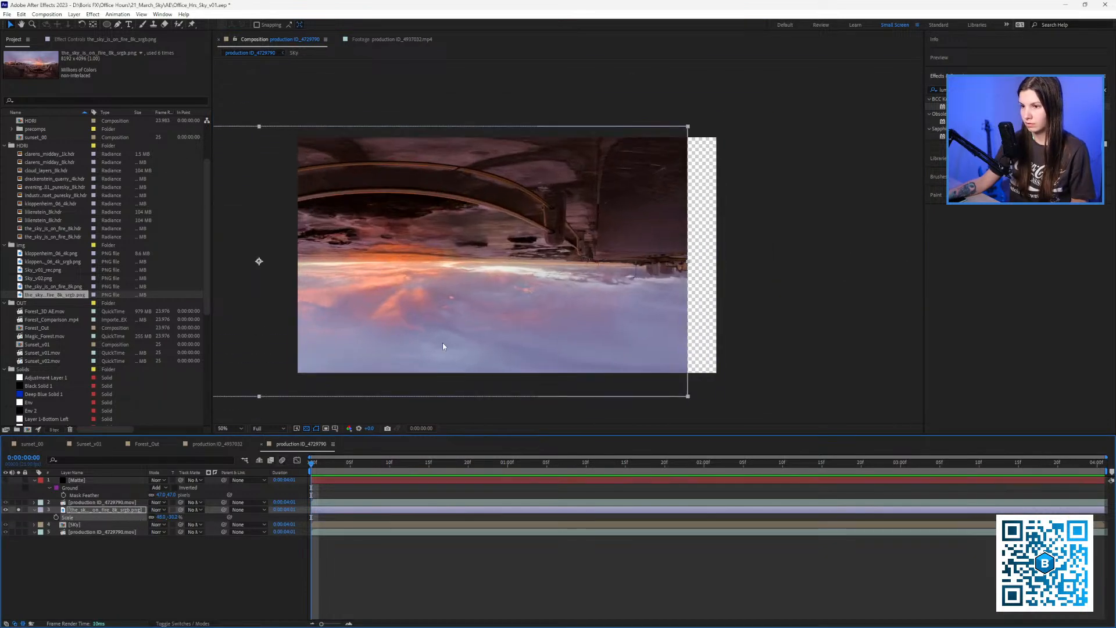
left_click_drag(443, 318, 565, 305)
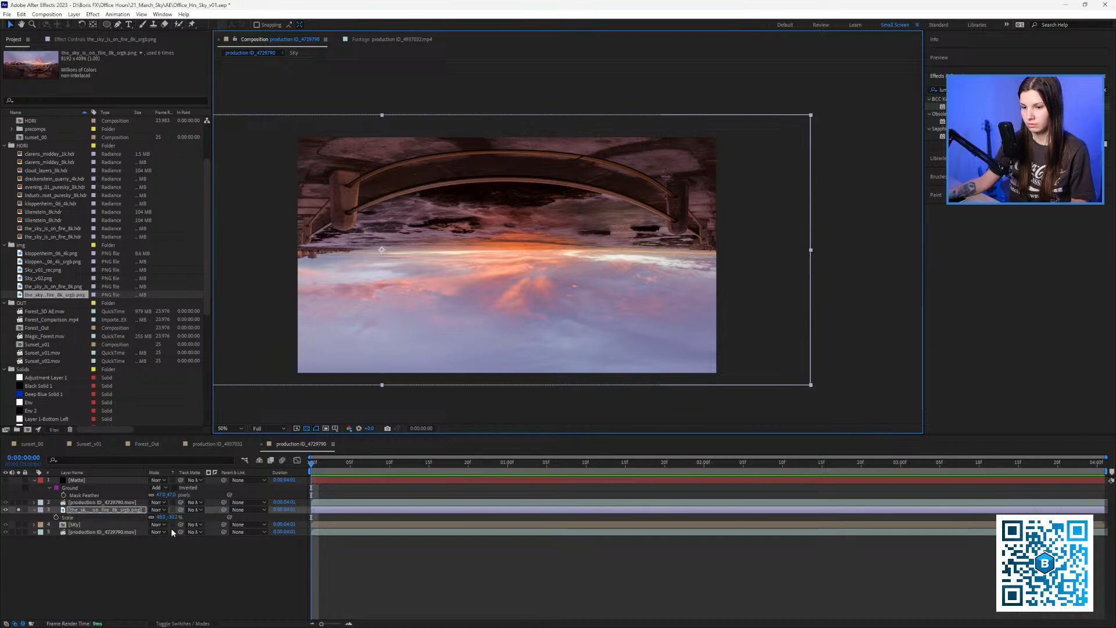
left_click_drag(170, 518, 154, 522)
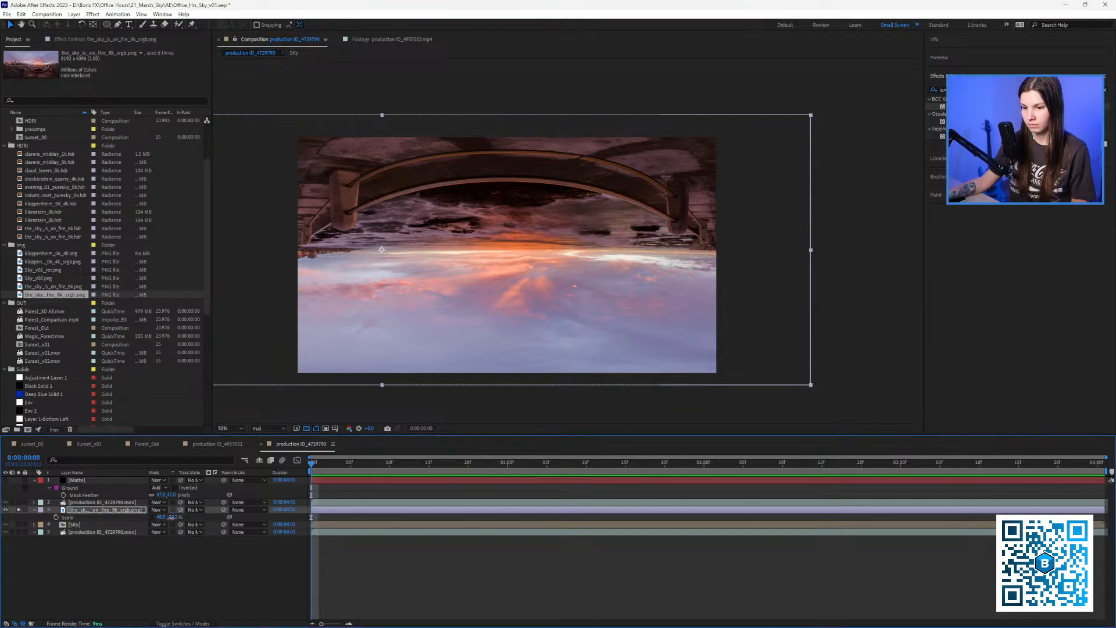
left_click(171, 517)
key("ctrl+c")
left_click(162, 559)
left_click(161, 517)
key("ctrl+v")
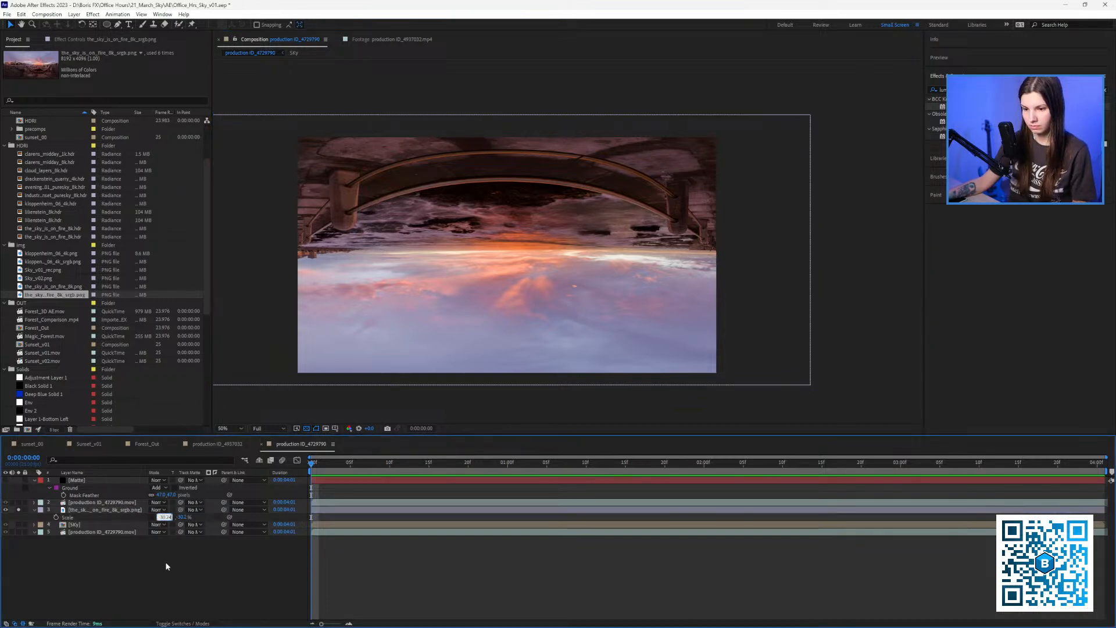
key("Return")
left_click_drag(551, 286, 539, 331)
Draw a rectangle mask over the lower part of the flipped sky.
left_click(108, 25)
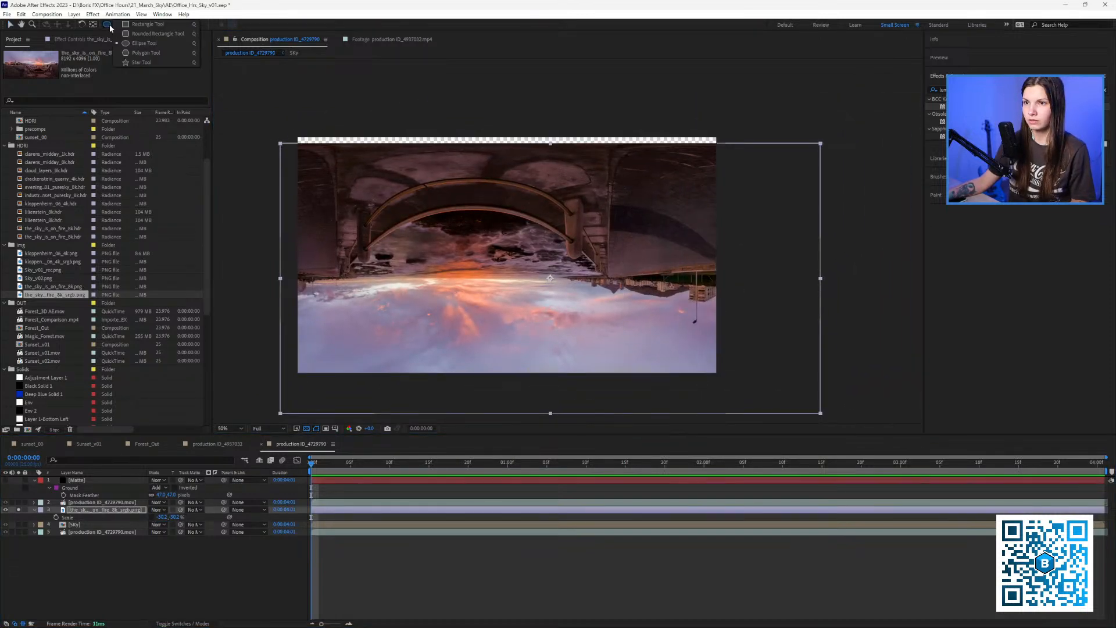
left_click(145, 24)
key("comma")
key("comma")
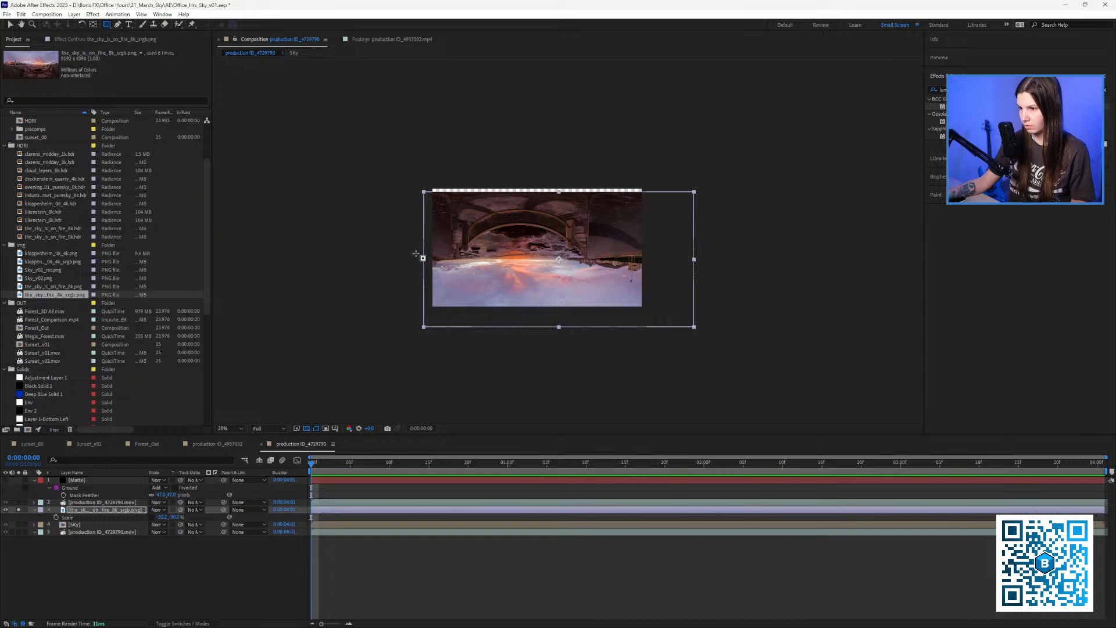
left_click_drag(417, 254, 683, 322)
key("period")
key("space")
left_click_drag(472, 304, 512, 283)
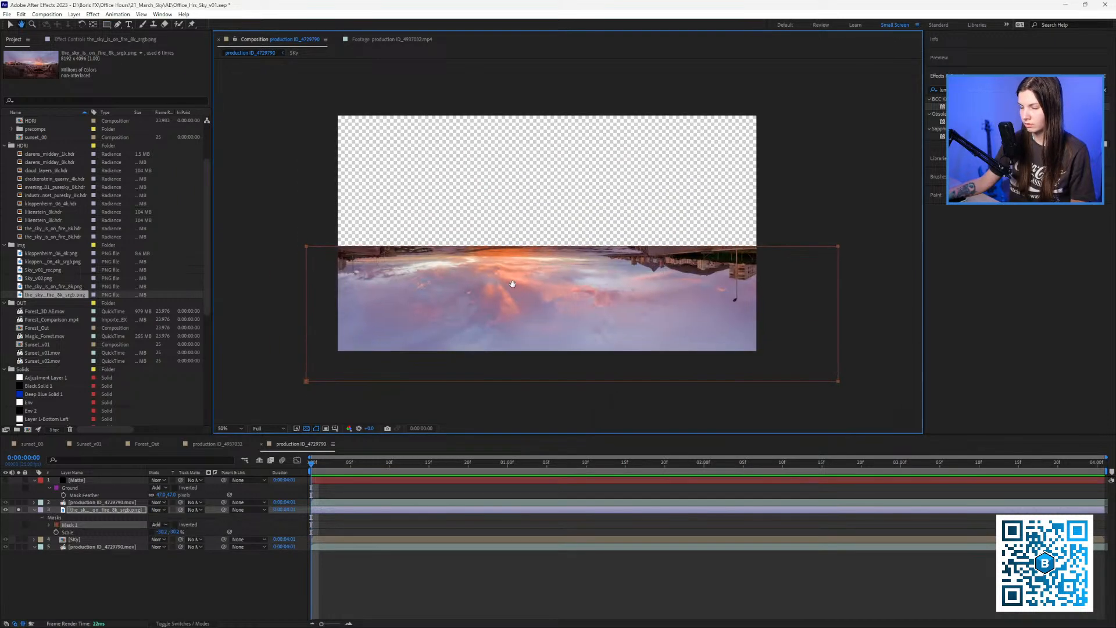
Apply Fast Box Blur to the flipped sky with a blur radius of 50.5.
key("v")
left_click(966, 90)
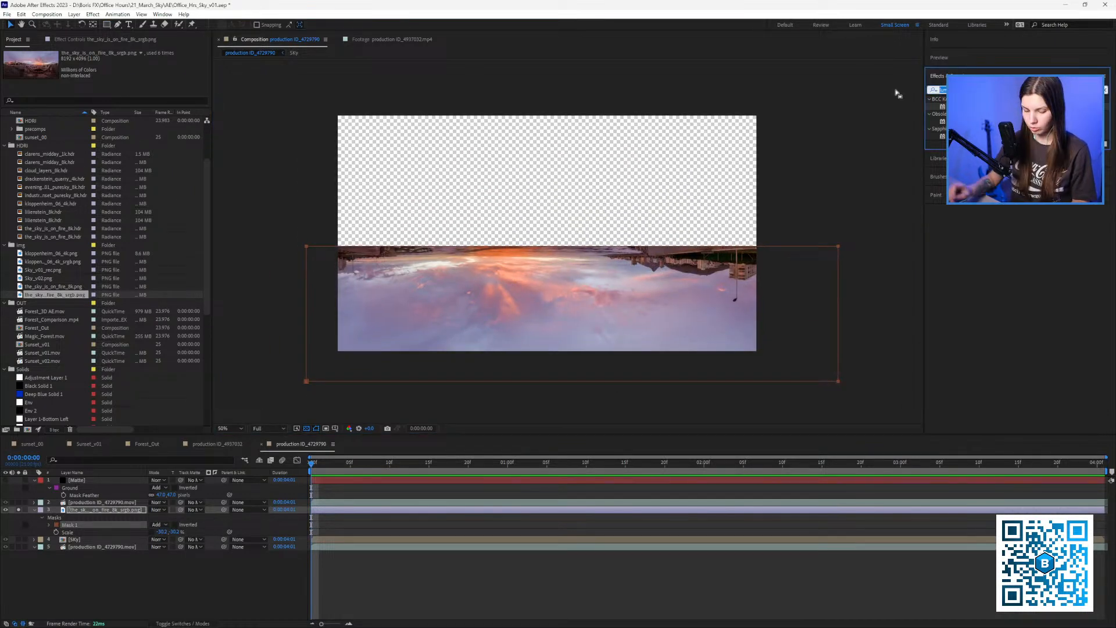
type("b")
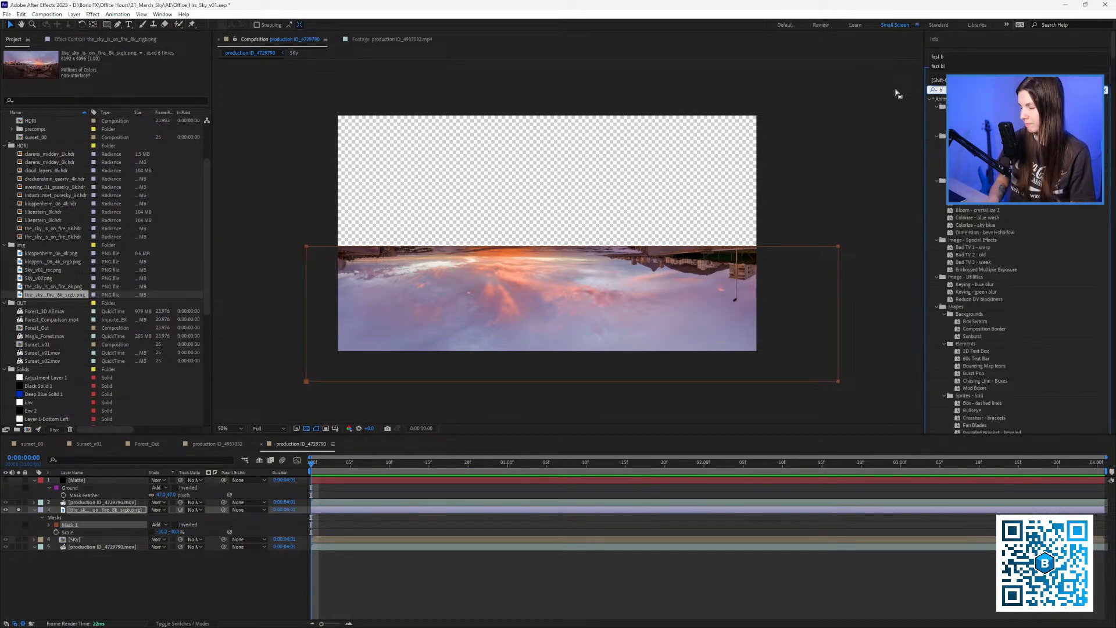
key("BackSpace")
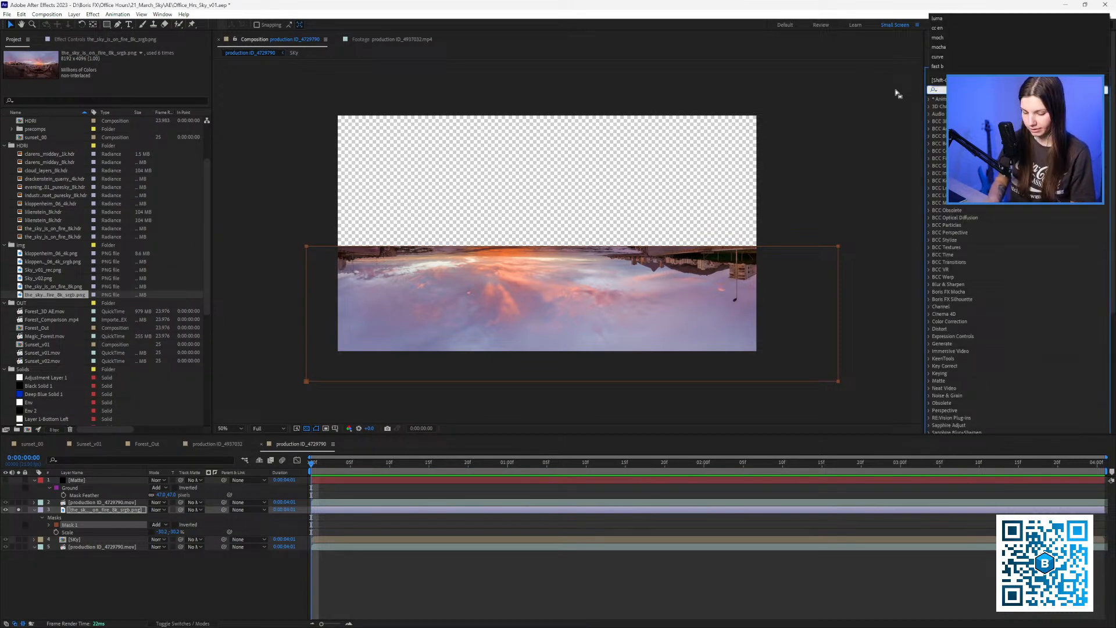
type("fast")
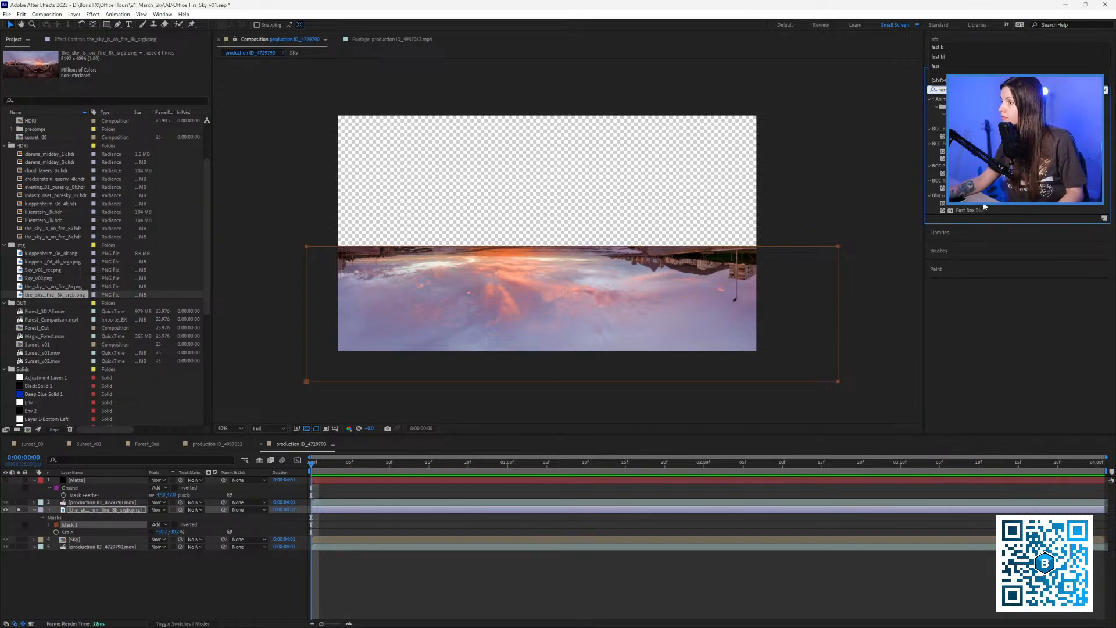
left_click_drag(969, 210, 616, 308)
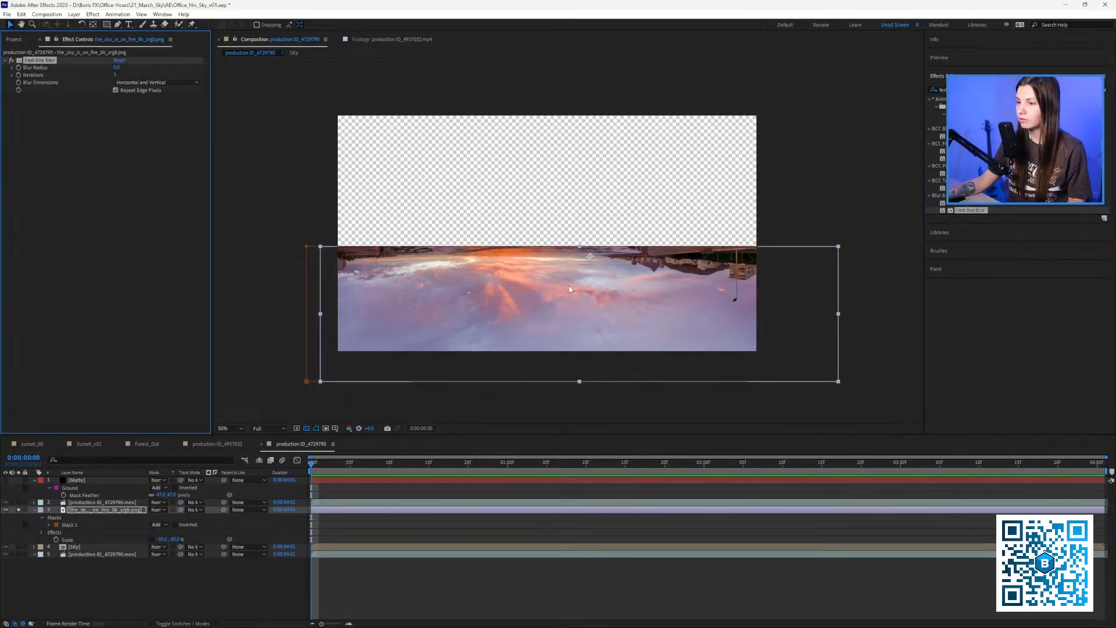
scroll(605, 314, "up", 1)
left_click_drag(532, 293, 566, 231)
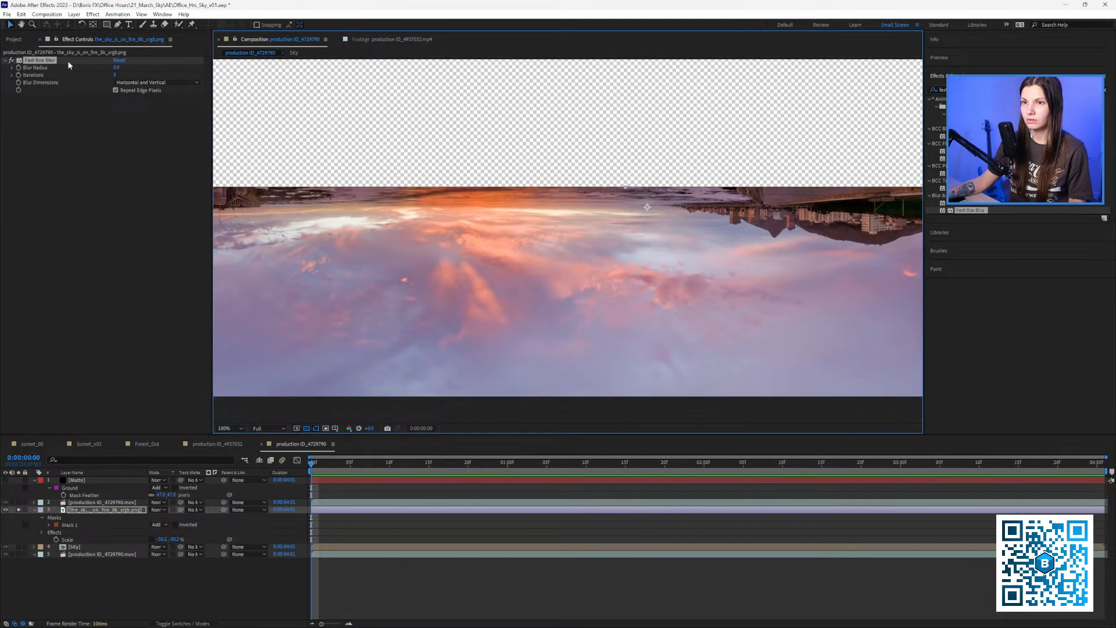
left_click(12, 68)
left_click_drag(32, 82, 93, 81)
scroll(519, 245, "down", 1)
middle_click(519, 239)
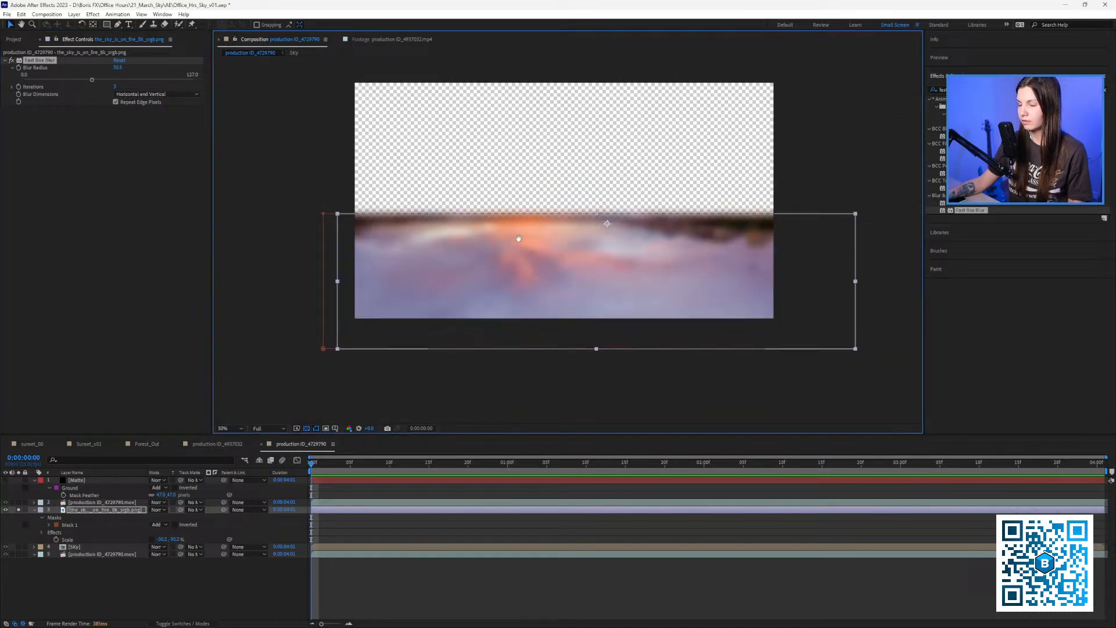
Unsolo the sky and lower the mask's top corners to the waterline.
left_click(18, 509)
left_click_drag(611, 347, 580, 388)
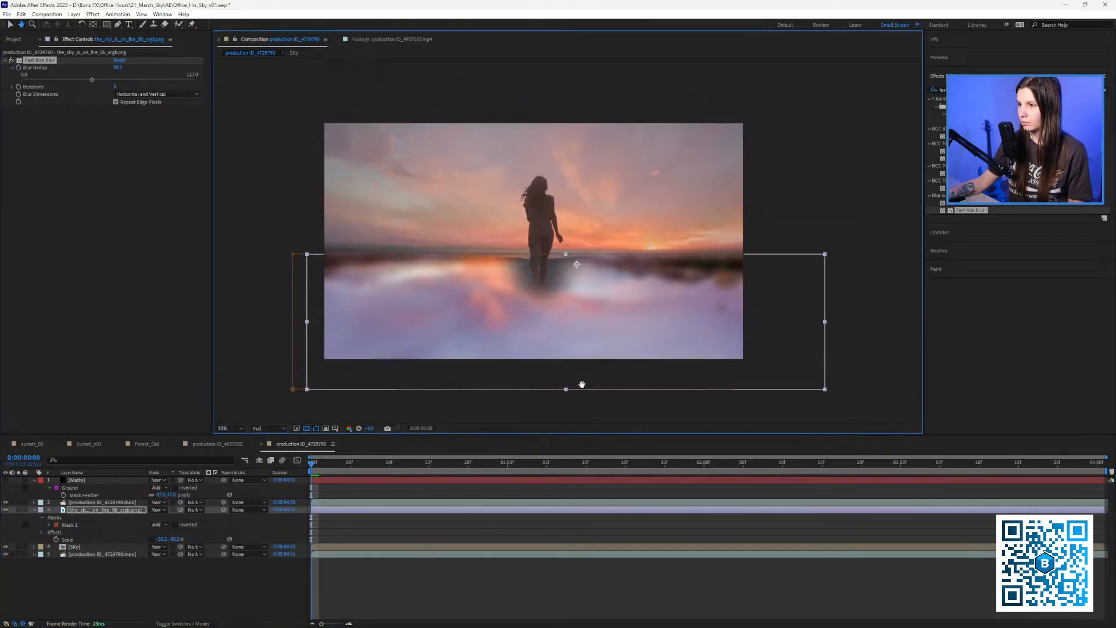
left_click_drag(442, 307, 445, 301)
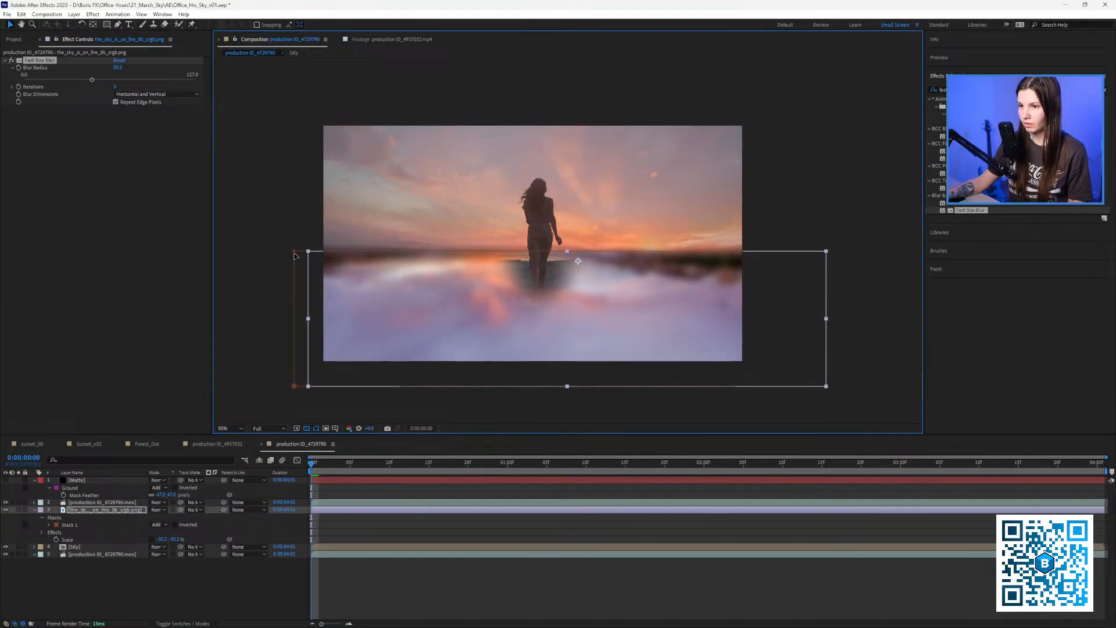
left_click_drag(295, 255, 300, 274)
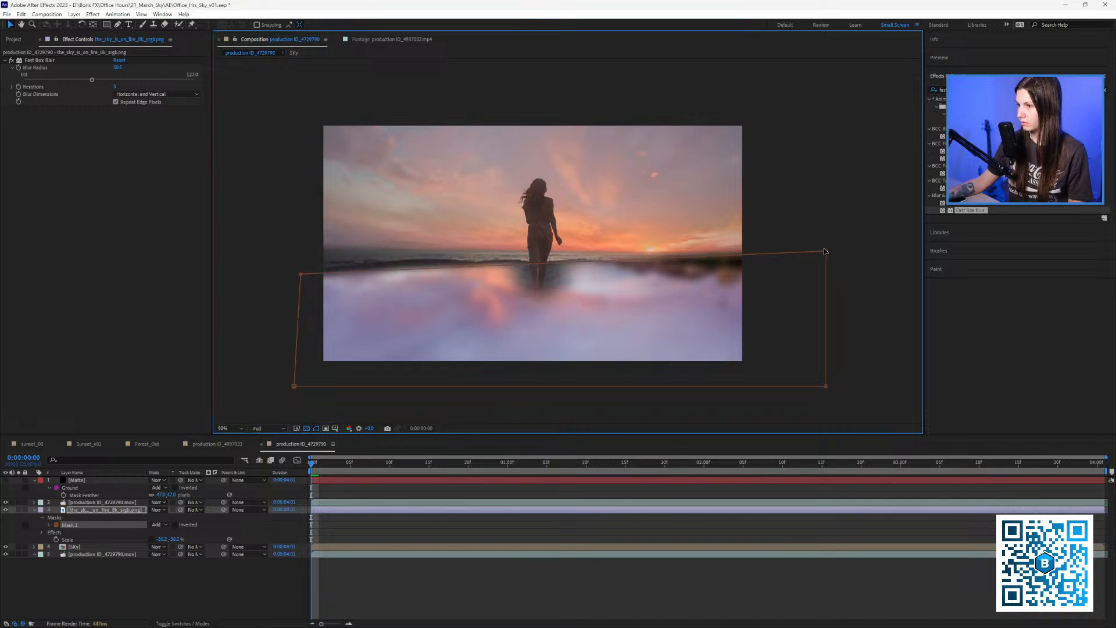
left_click_drag(826, 251, 813, 283)
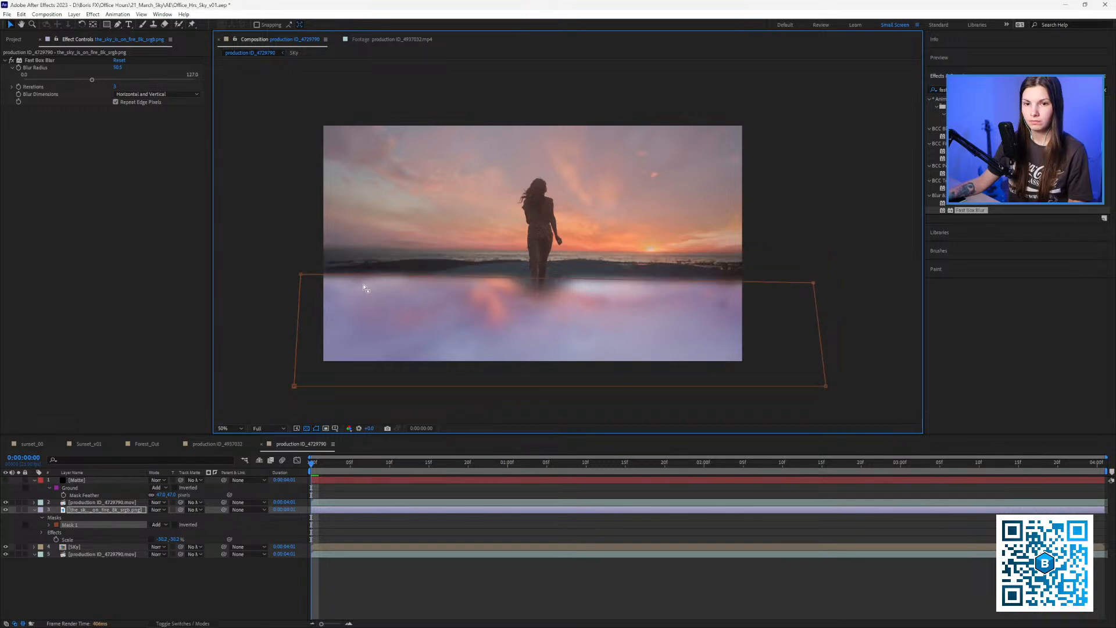
left_click_drag(300, 274, 300, 285)
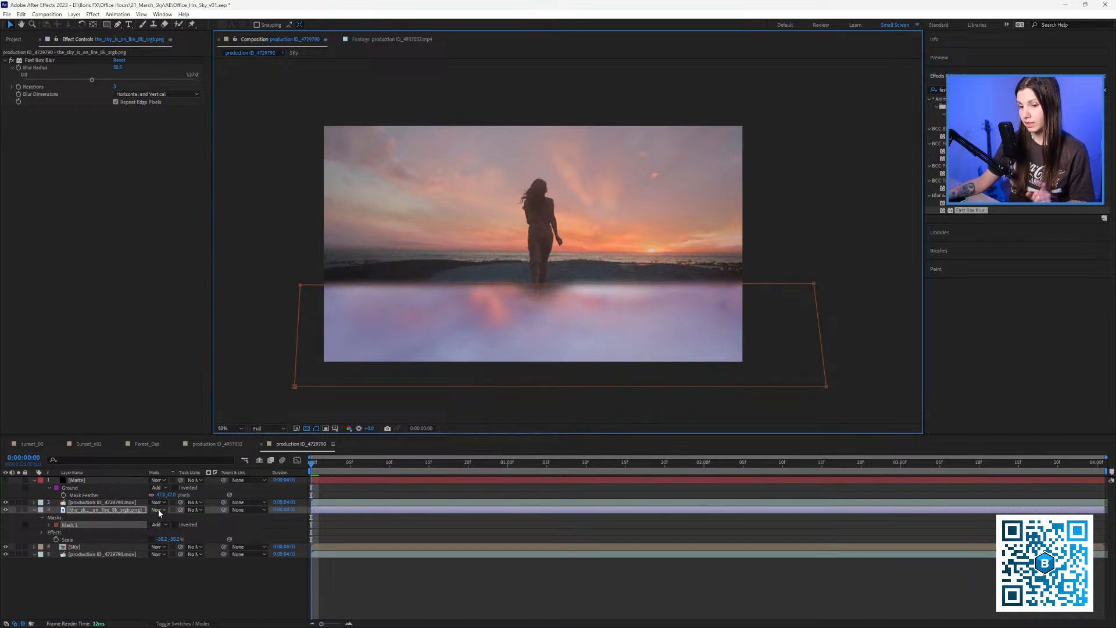
left_click(158, 511)
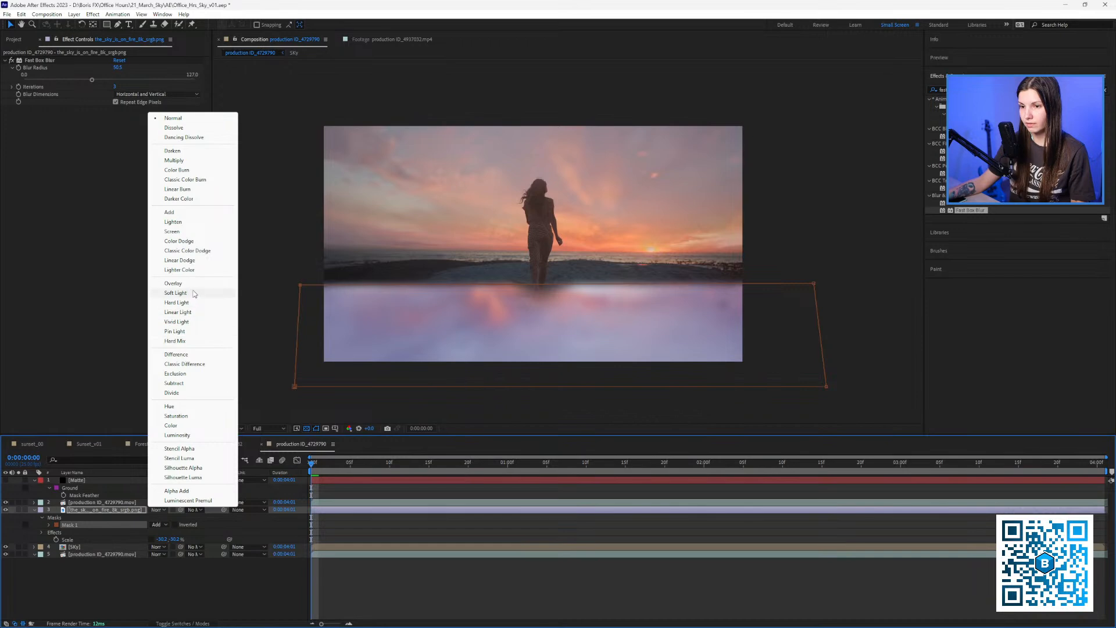
left_click(176, 293)
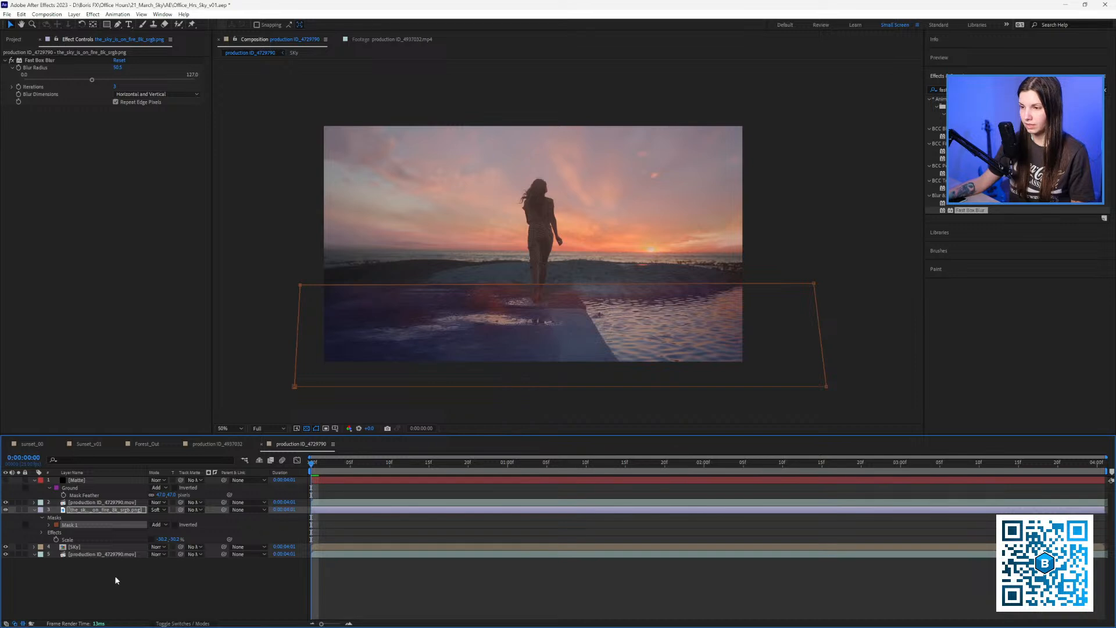
left_click(6, 510)
left_click(5, 510)
left_click(6, 510)
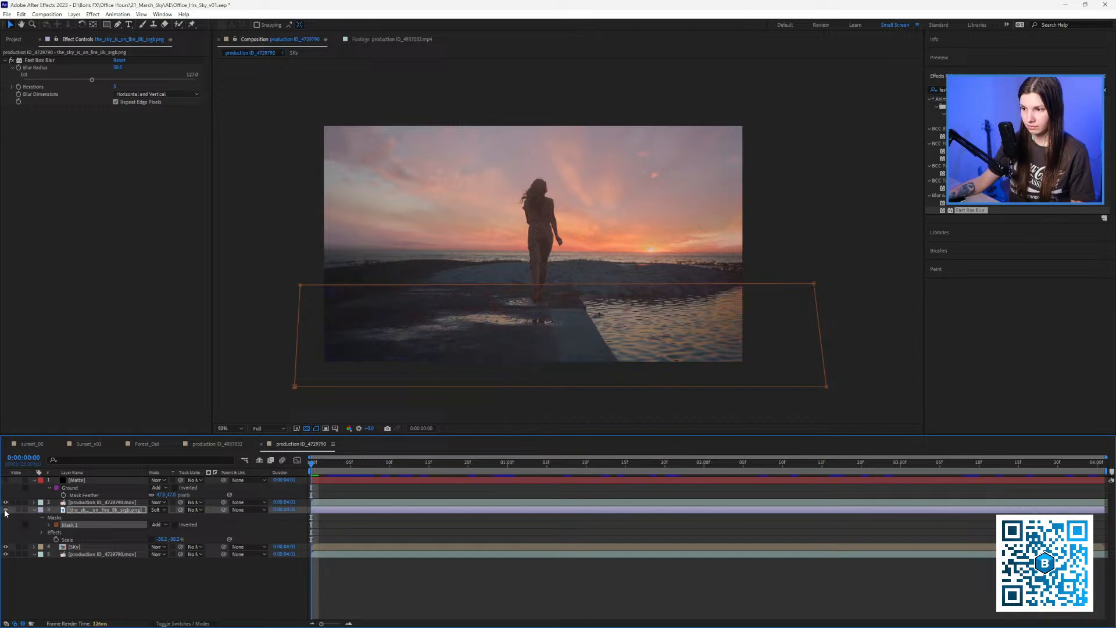
left_click(5, 510)
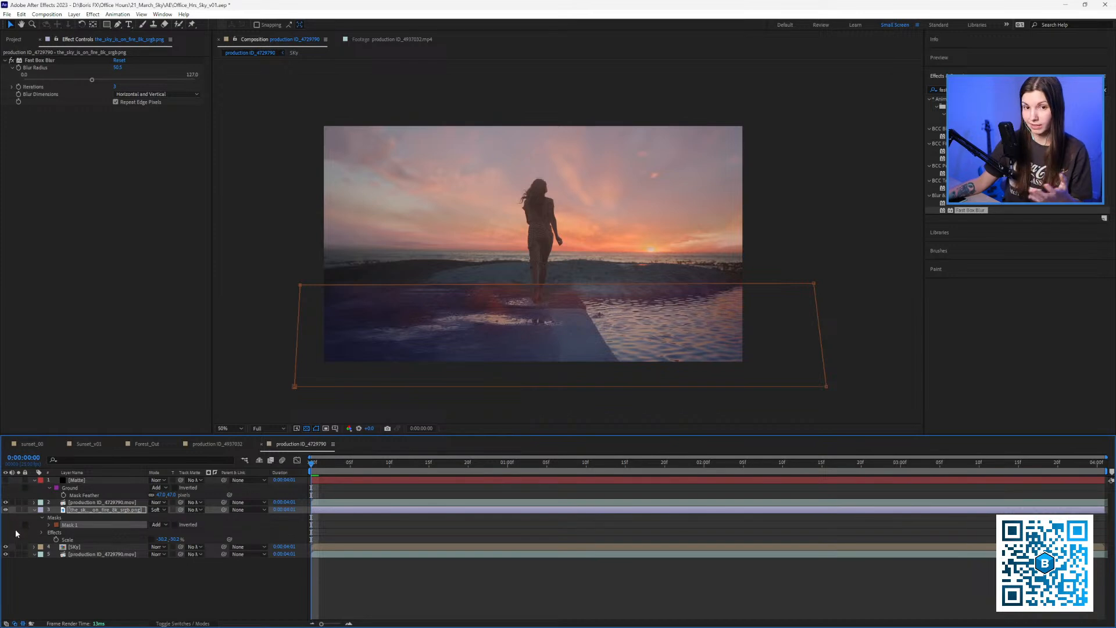
left_click(117, 580)
Shrink the sky reflection, move it up toward the horizon, and lower its opacity to 50%.
left_click(86, 510)
key("u")
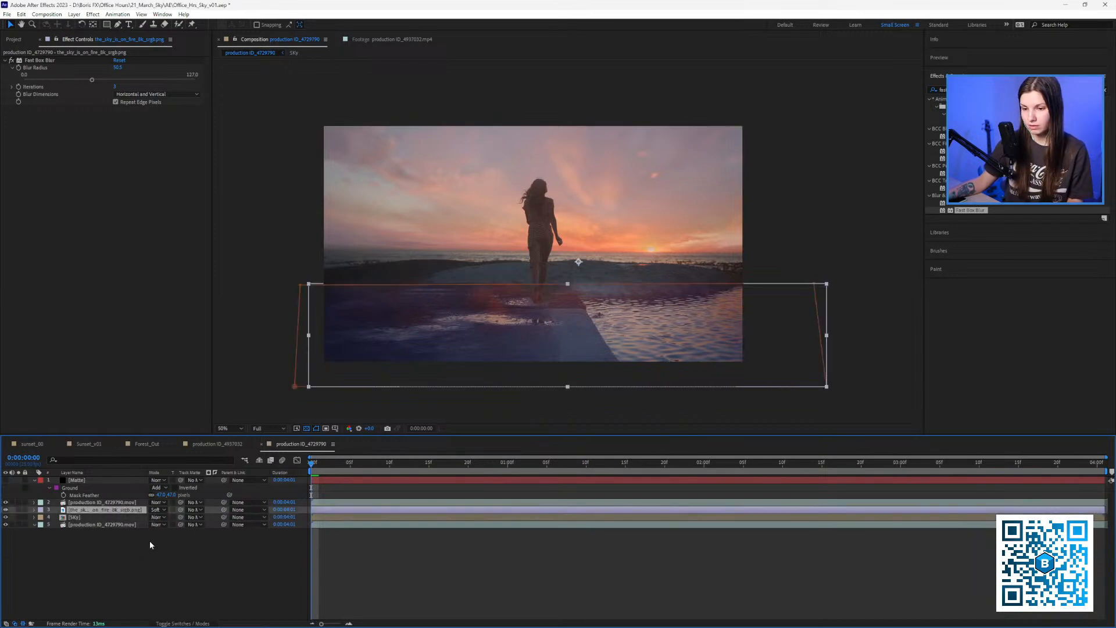
key("s")
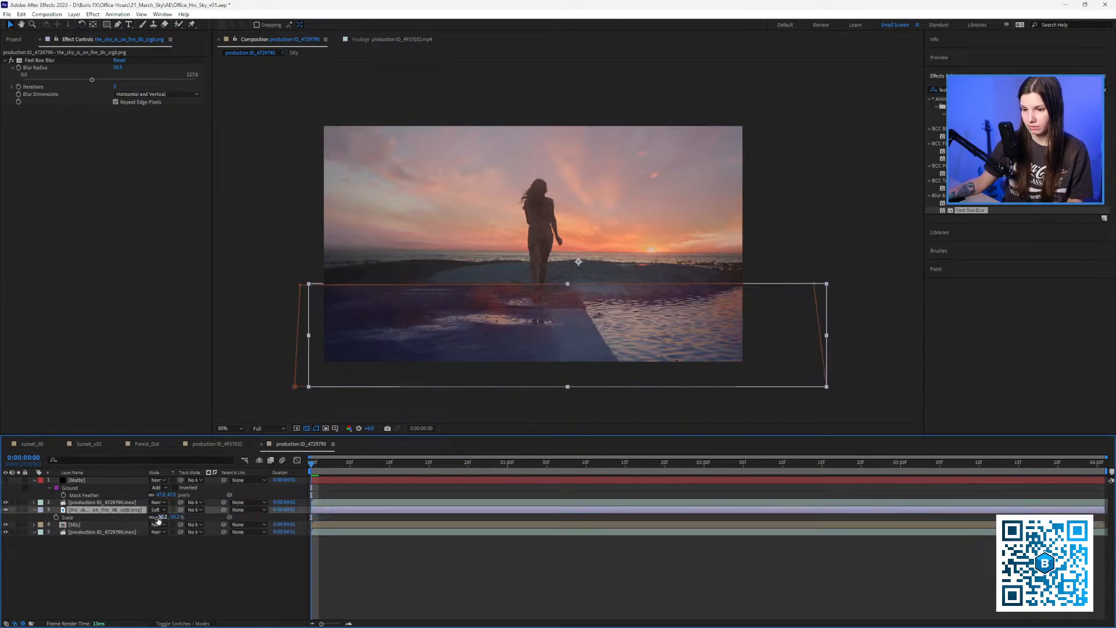
mouse_move(158, 520)
left_mouse_down()
mouse_move(173, 519)
mouse_move(142, 522)
left_mouse_up()
left_click_drag(446, 338, 417, 282)
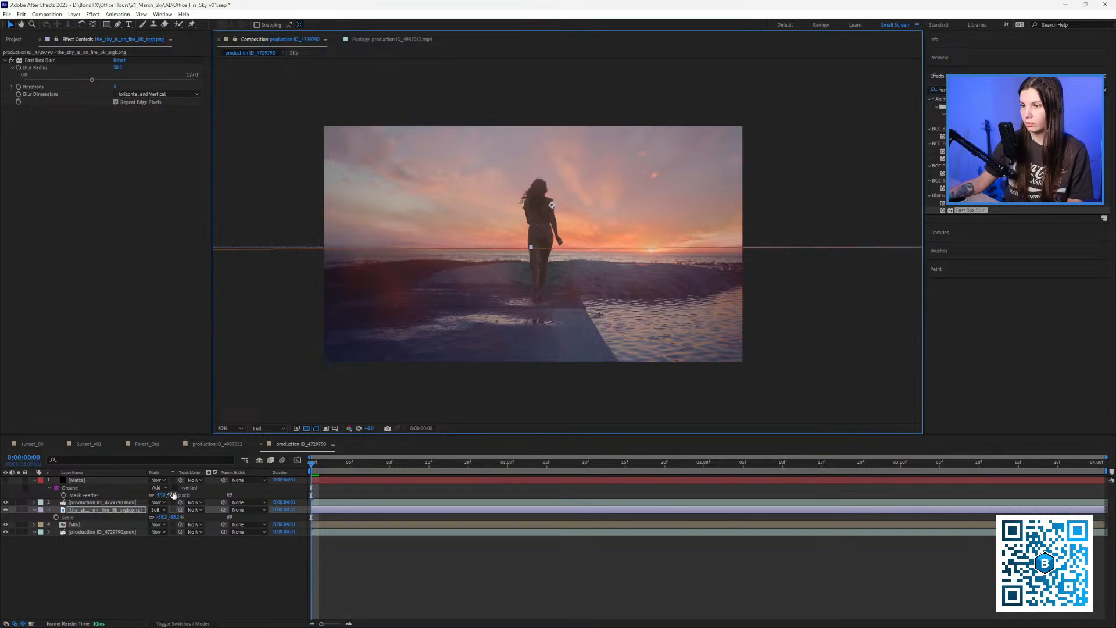
key("t")
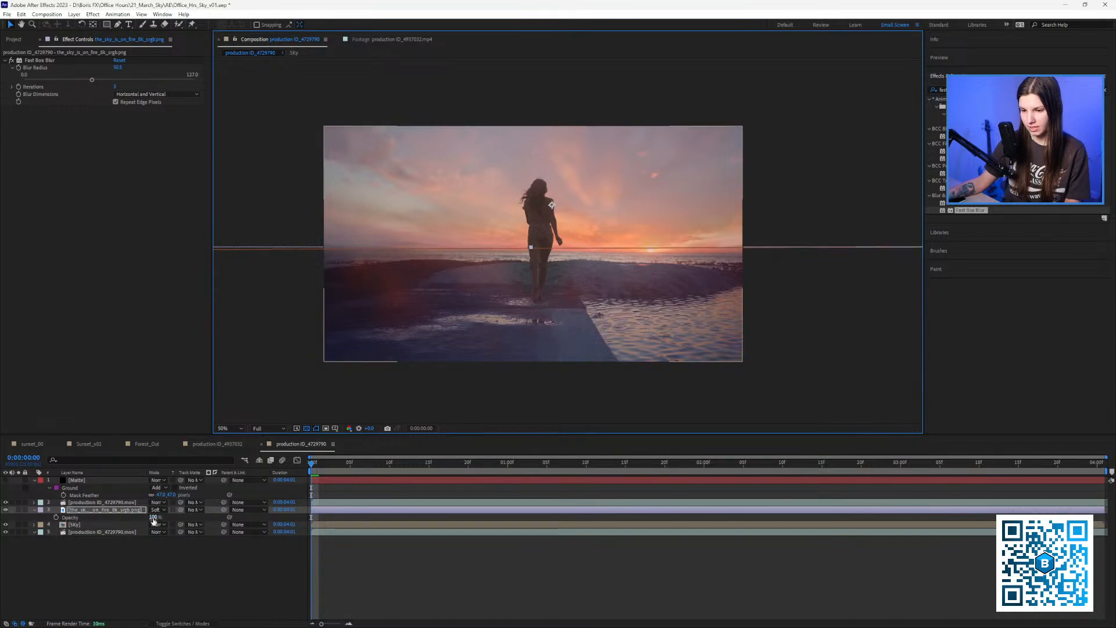
left_click_drag(152, 518, 109, 513)
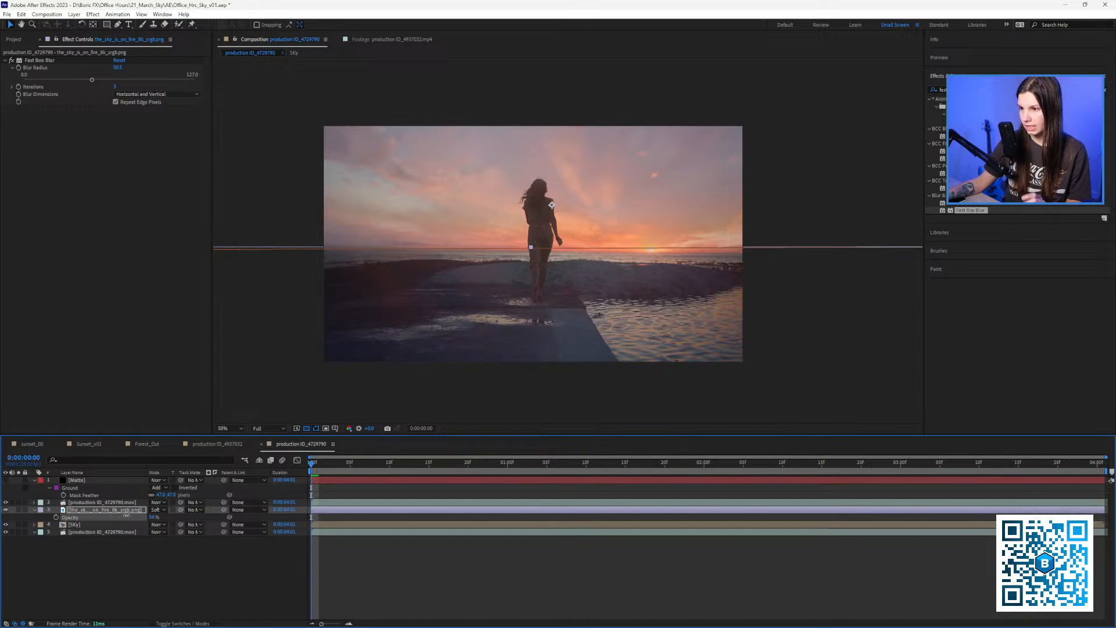
left_click_drag(366, 287, 364, 289)
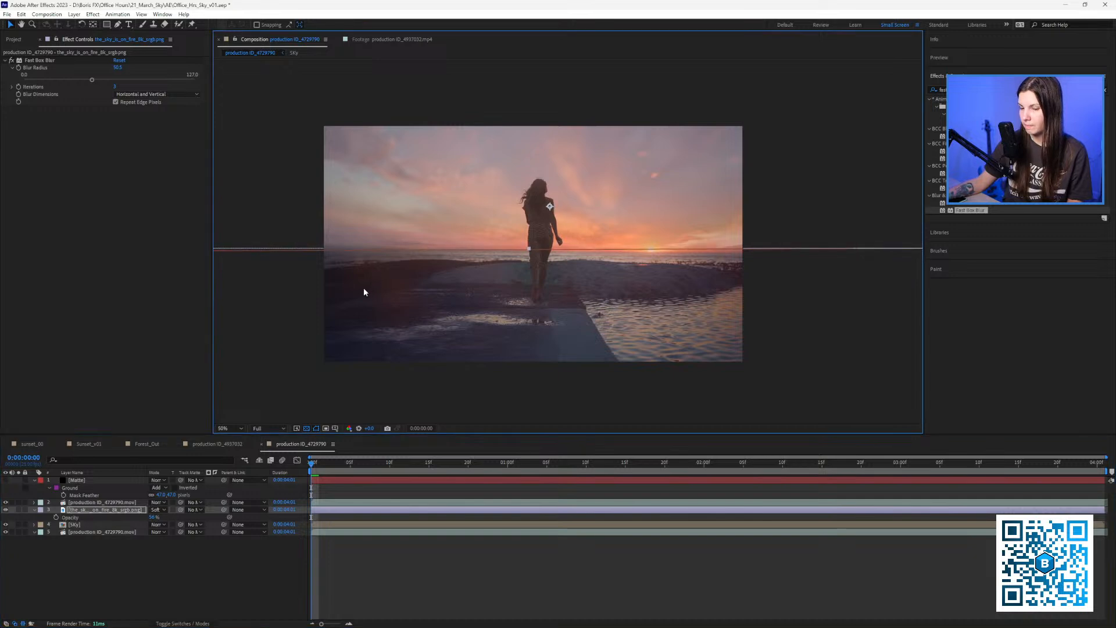
Inspect the Sky precomp, then back in the main comp add a null named sun track.
double_click(79, 525)
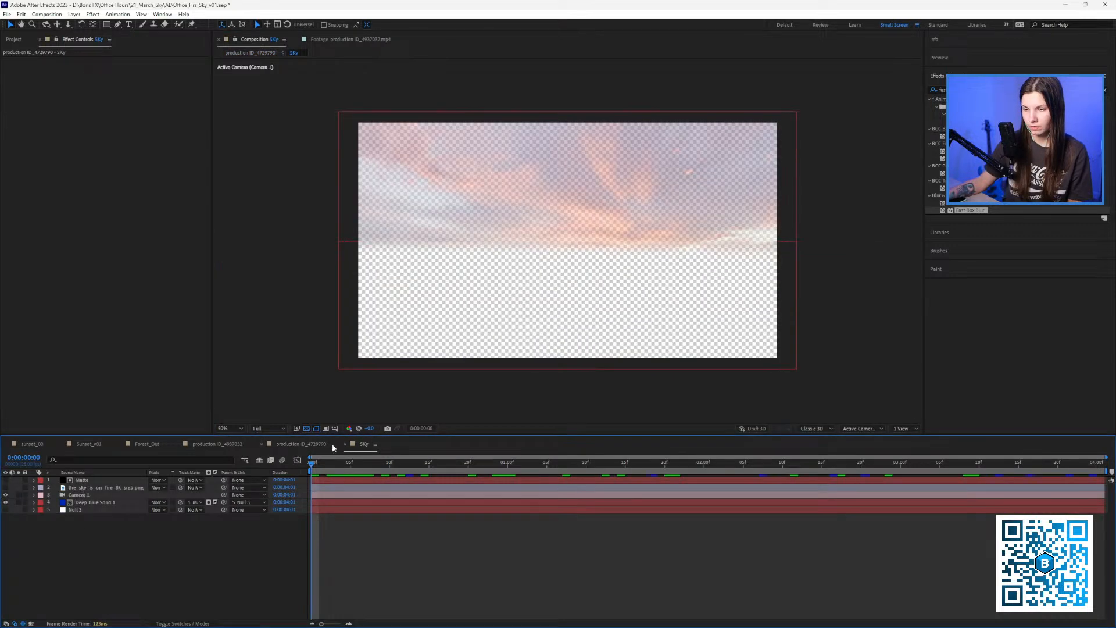
left_click(79, 510)
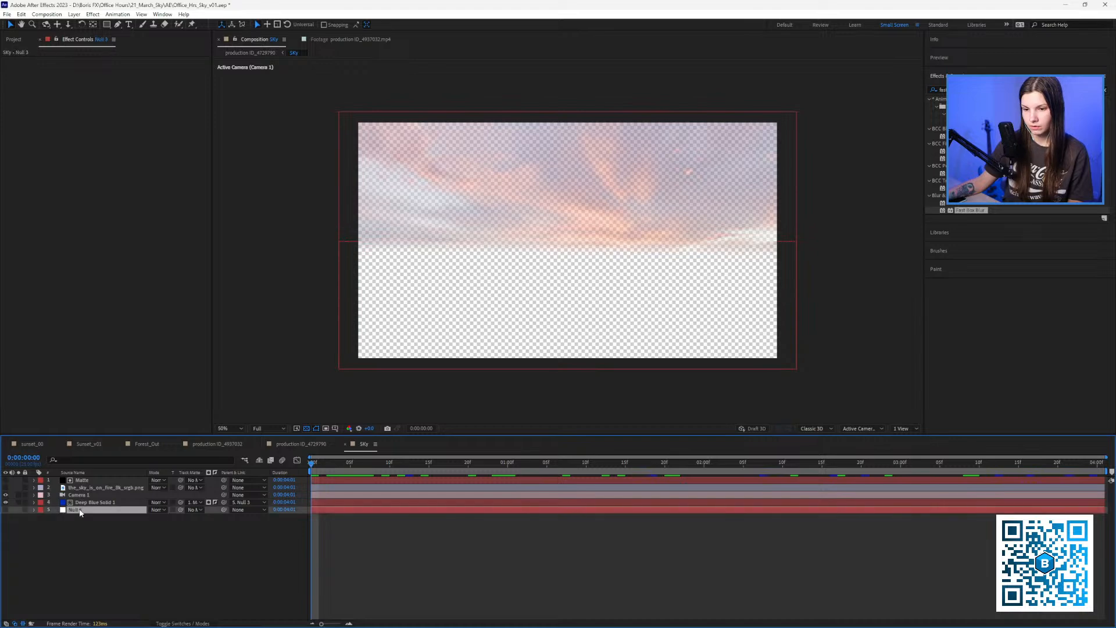
left_click(320, 445)
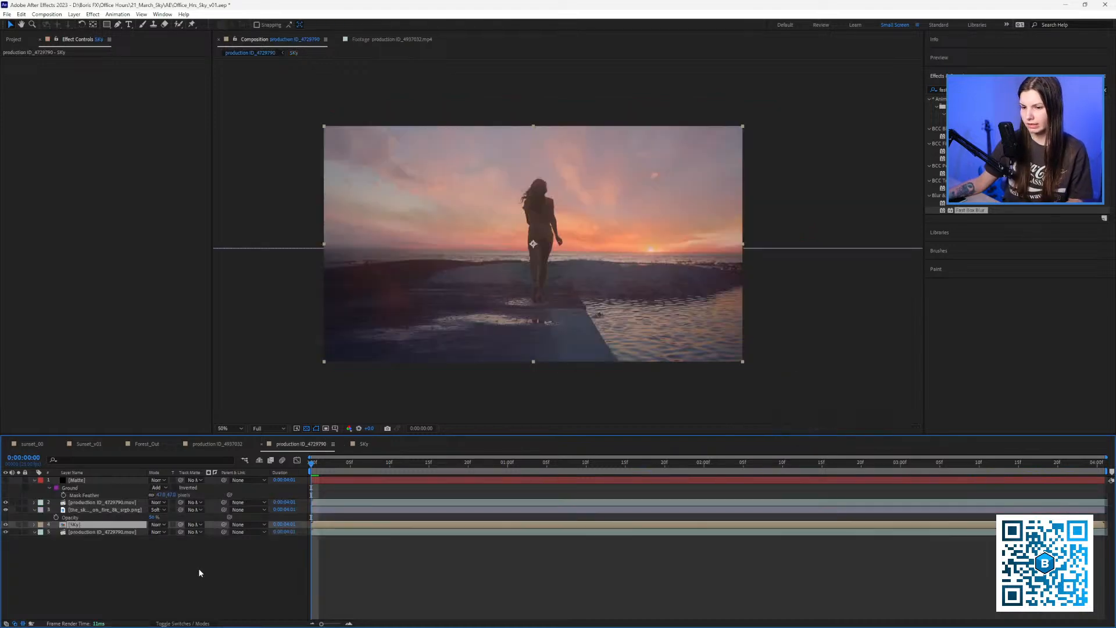
key("ctrl+v")
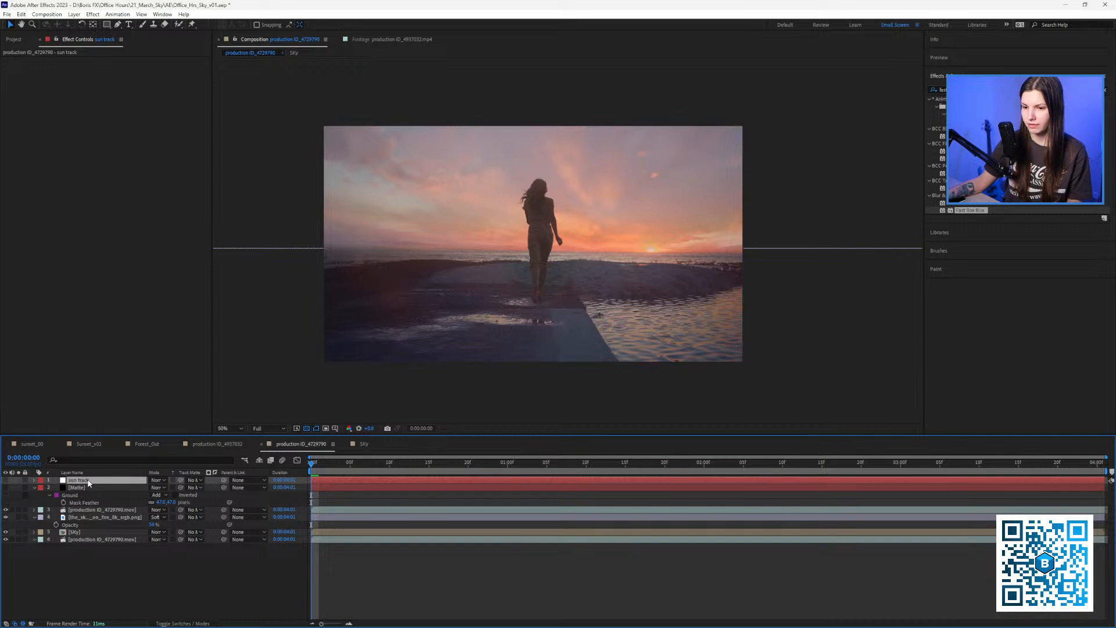
Move the sun track null below SKy, parent the sky reflection to it, and preview.
left_click_drag(89, 482, 87, 534)
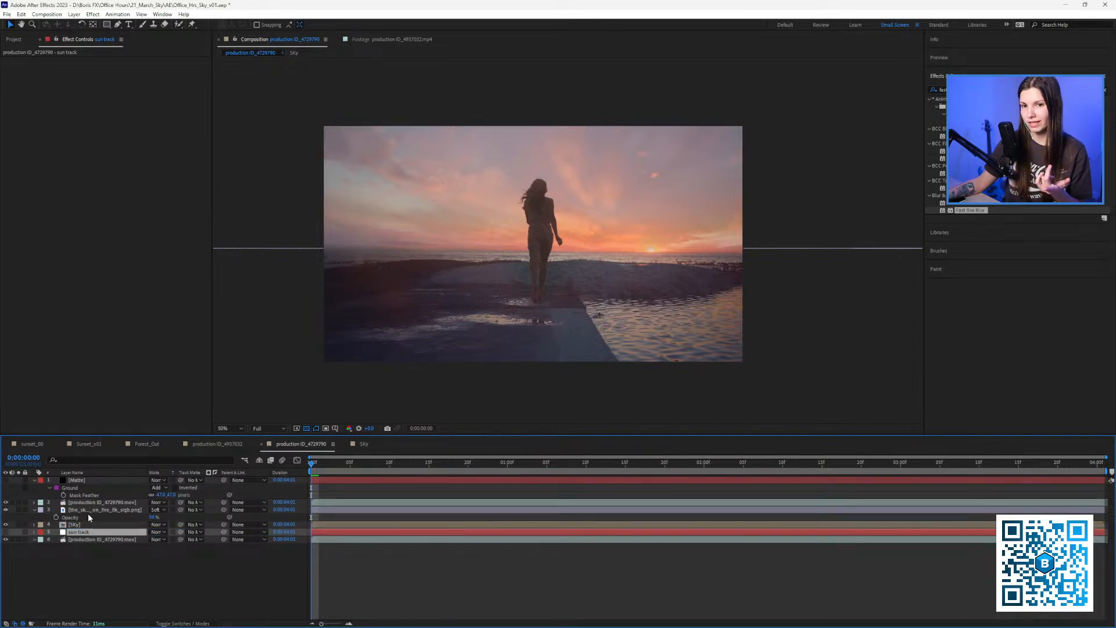
left_click(105, 510)
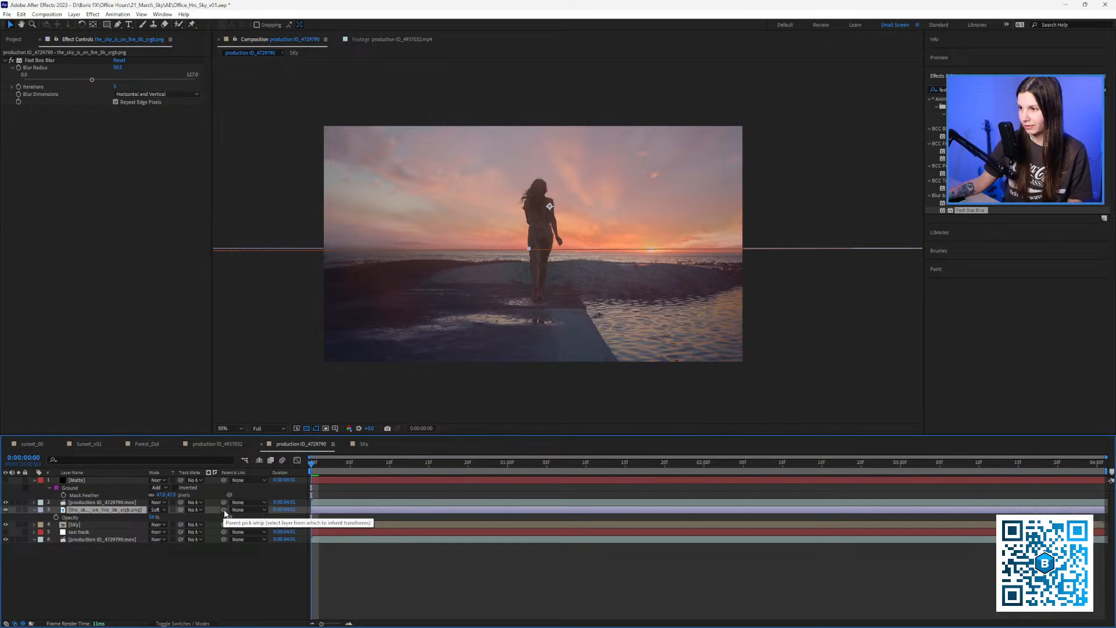
left_click_drag(225, 512, 81, 532)
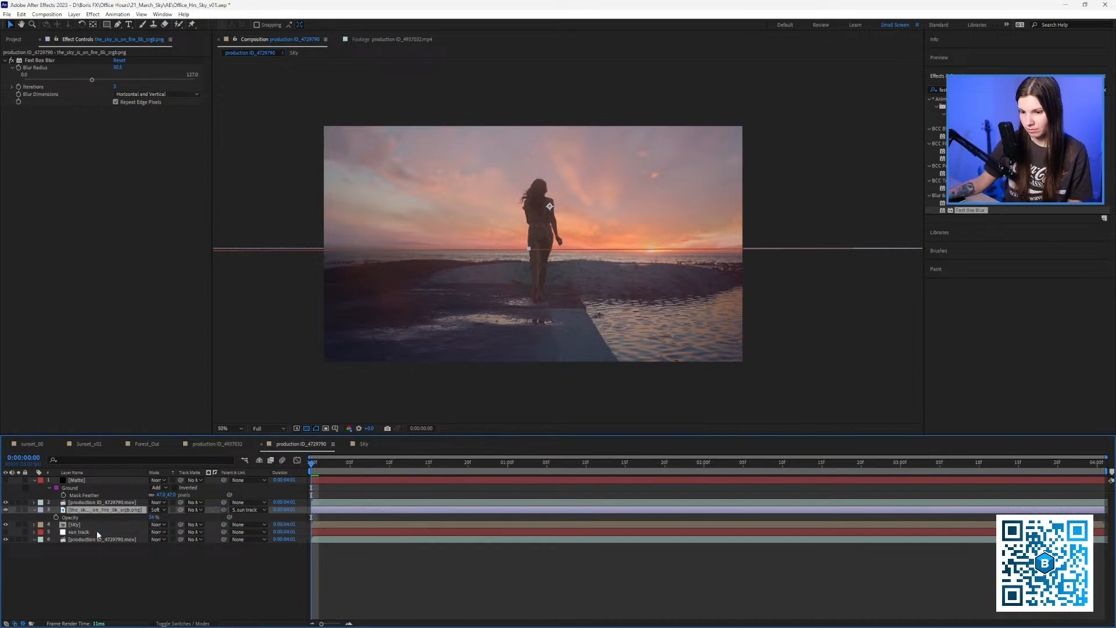
left_click(374, 464)
left_click_drag(386, 467, 211, 468)
left_click(401, 586)
key("space")
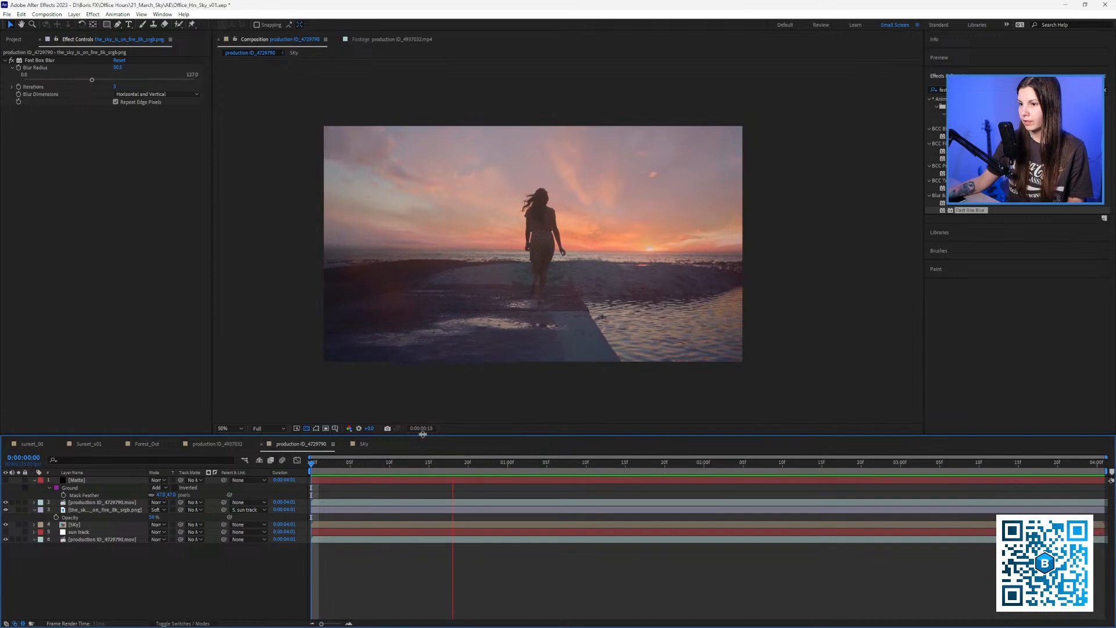
key("space")
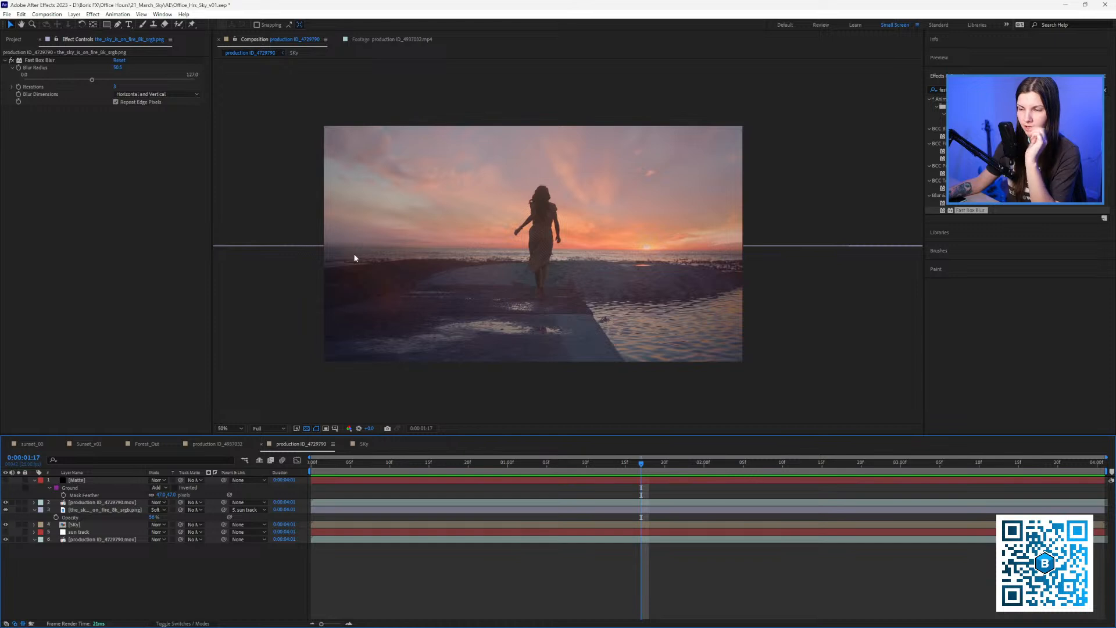
left_click(25, 538)
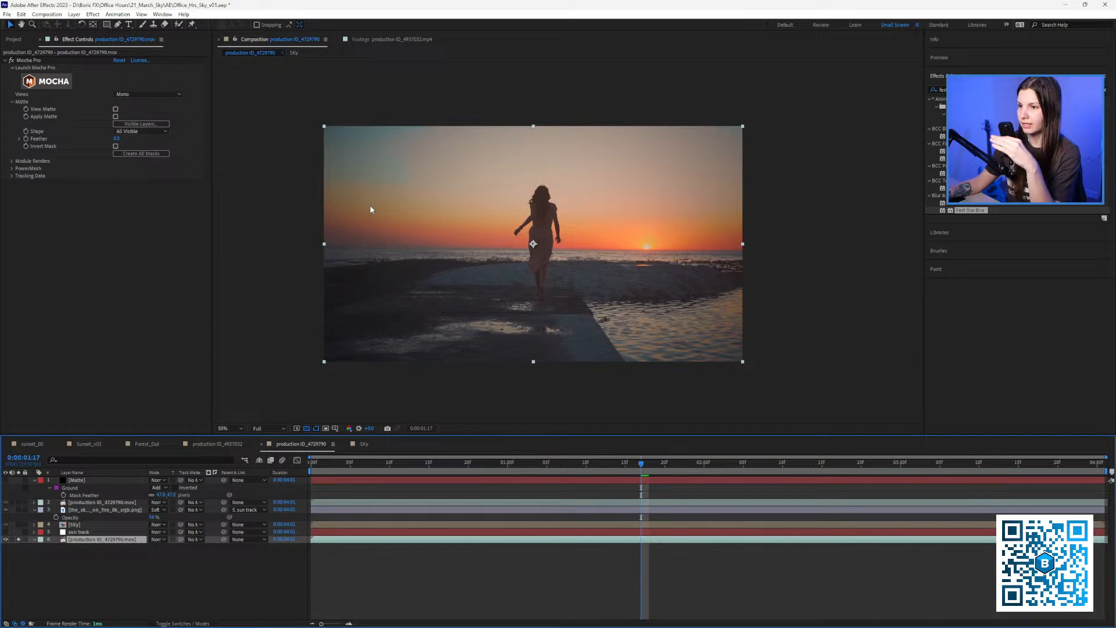
left_click(19, 540)
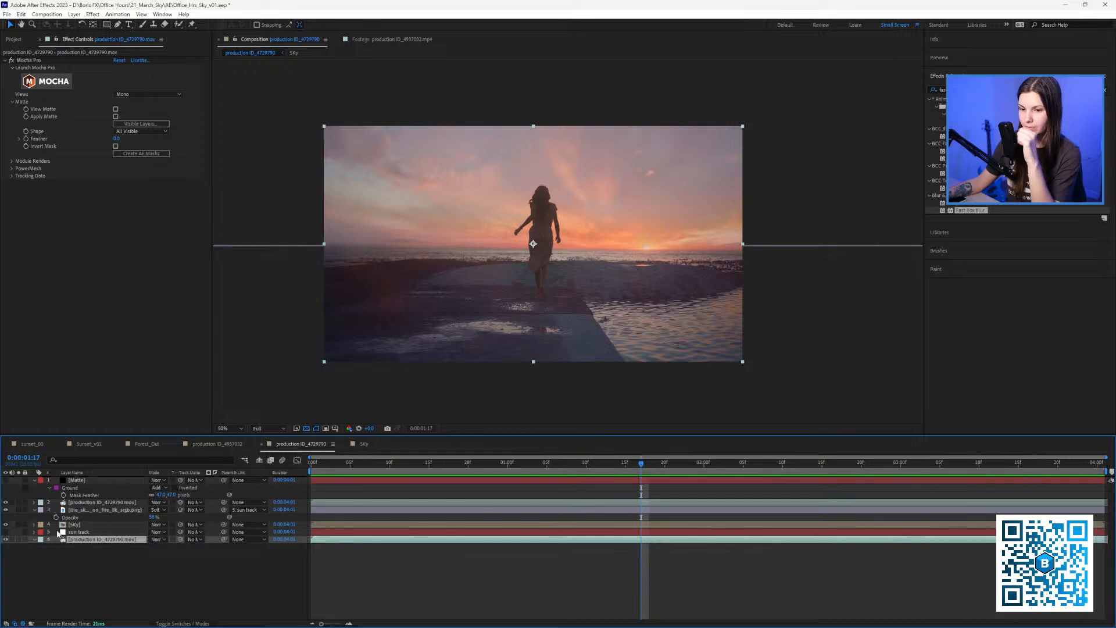
left_click(78, 526)
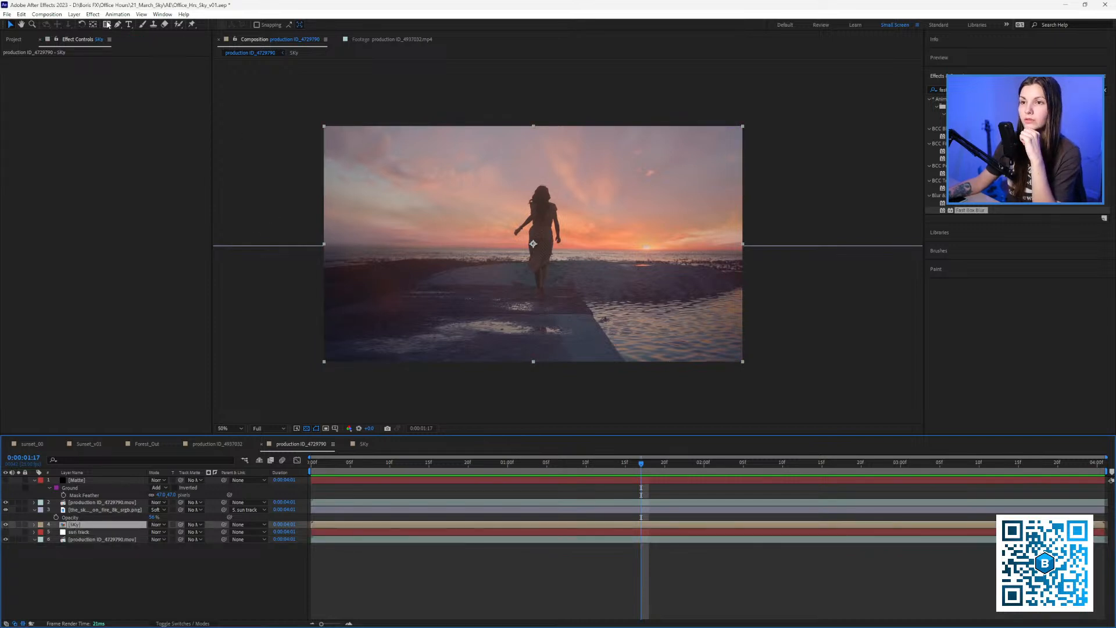
Draw an elliptical mask over the Sky layer.
left_click_drag(107, 25, 124, 43)
scroll(434, 169, "down", 2)
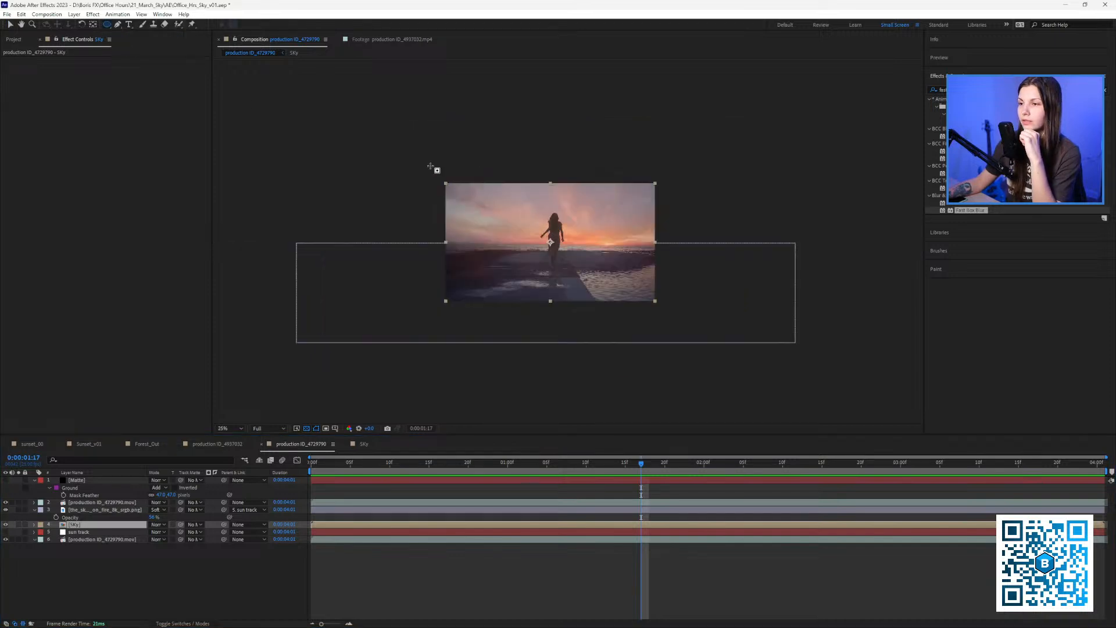
left_click_drag(439, 169, 666, 327)
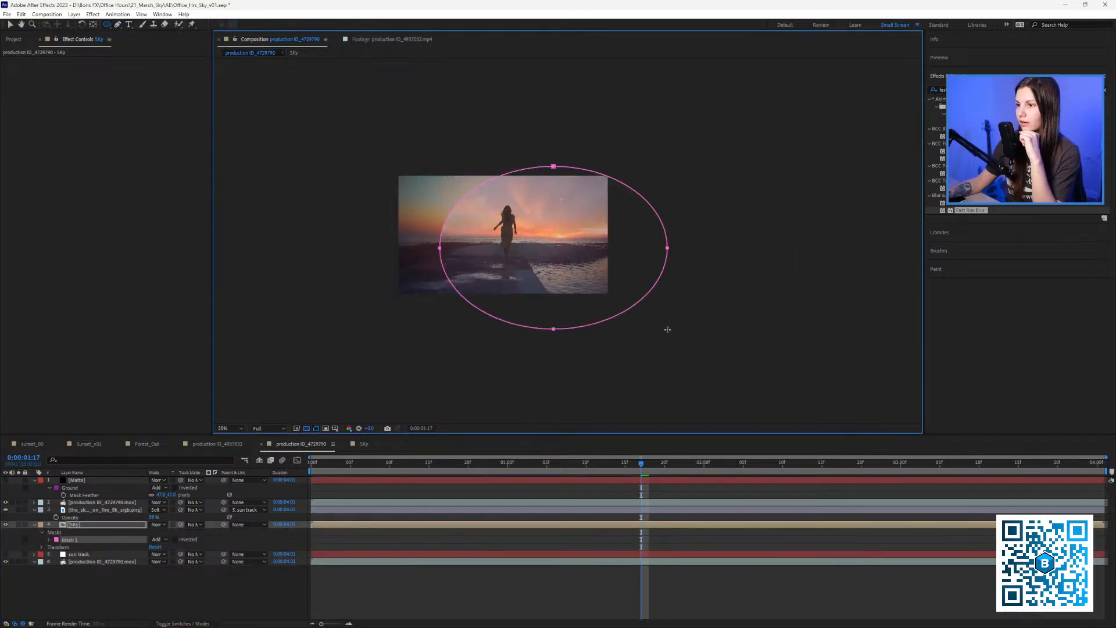
key("v")
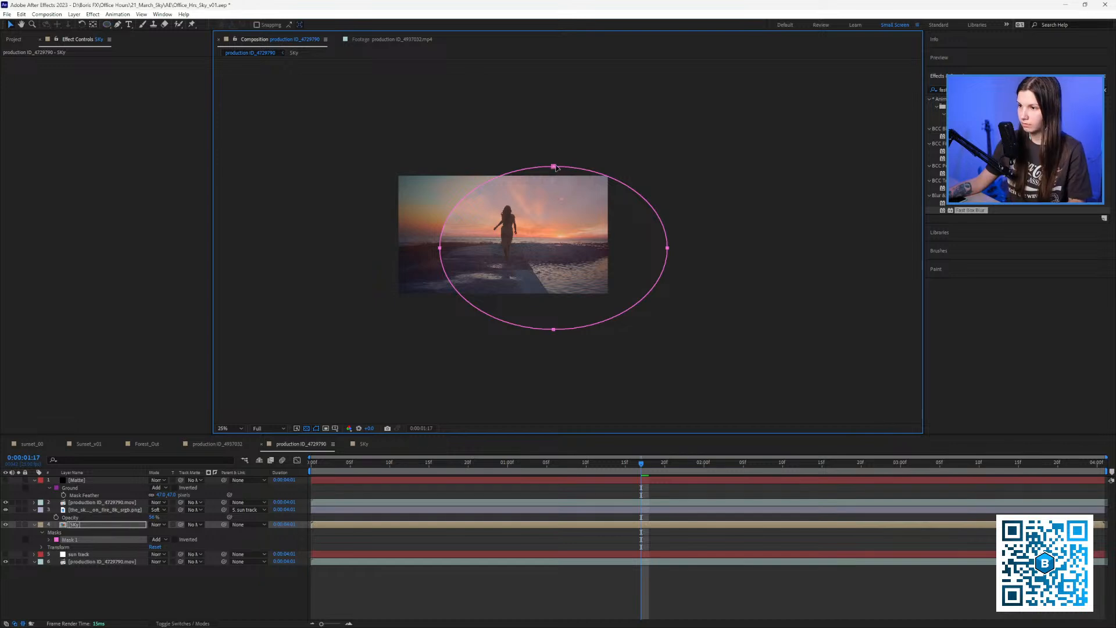
scroll(528, 206, "up", 2)
left_click_drag(527, 206, 587, 220)
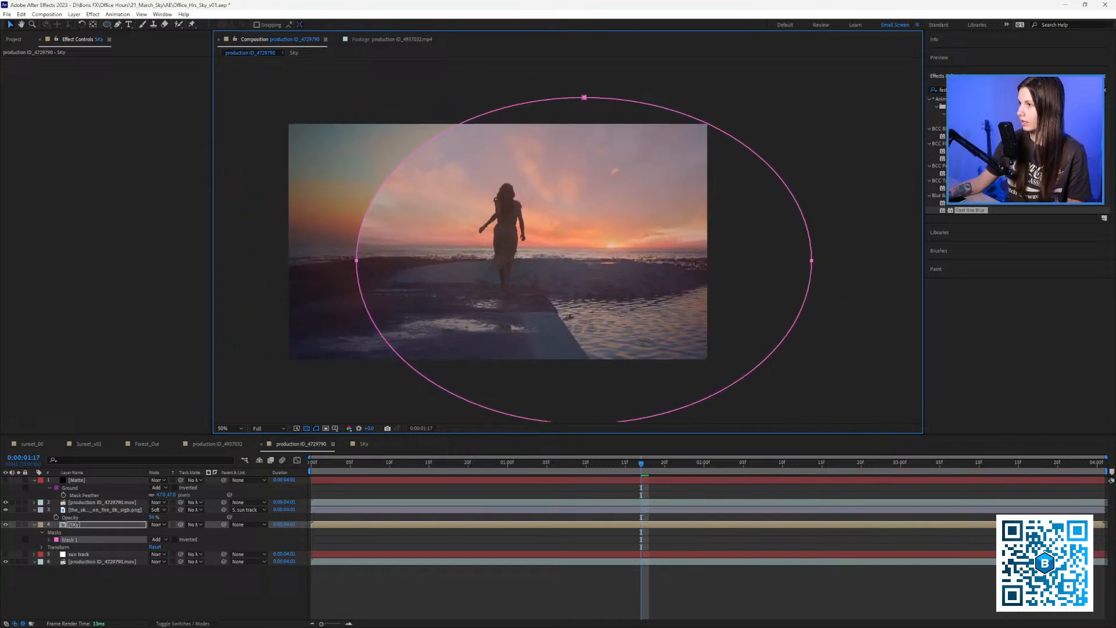
Apply a Curves effect to the Sky layer and restrict it to Mask 1.
left_click(965, 90)
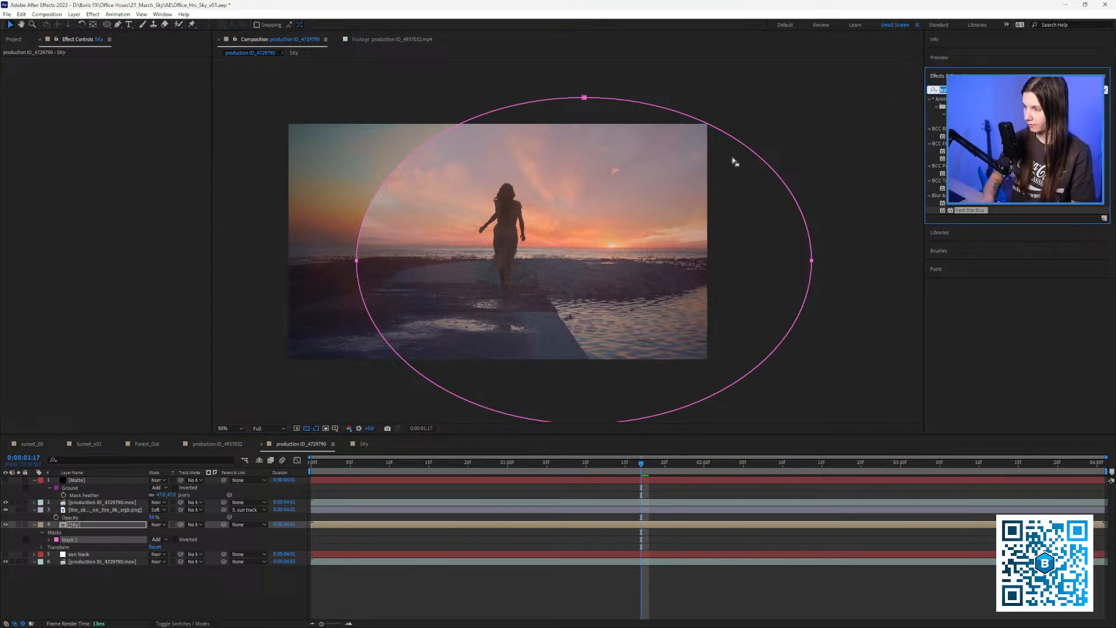
key("BackSpace")
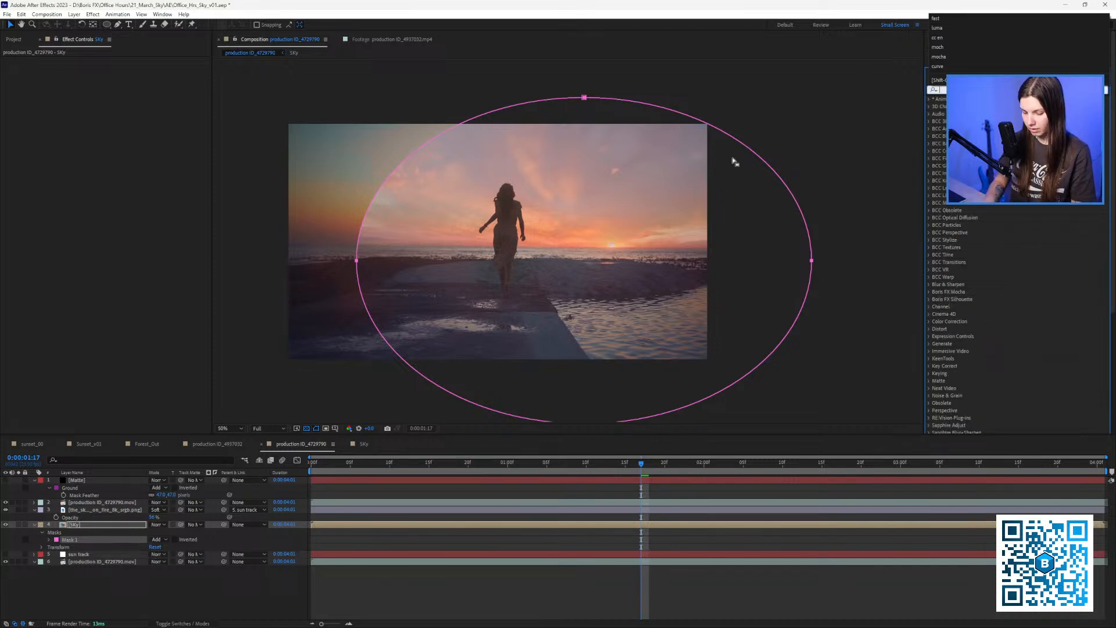
type("curves")
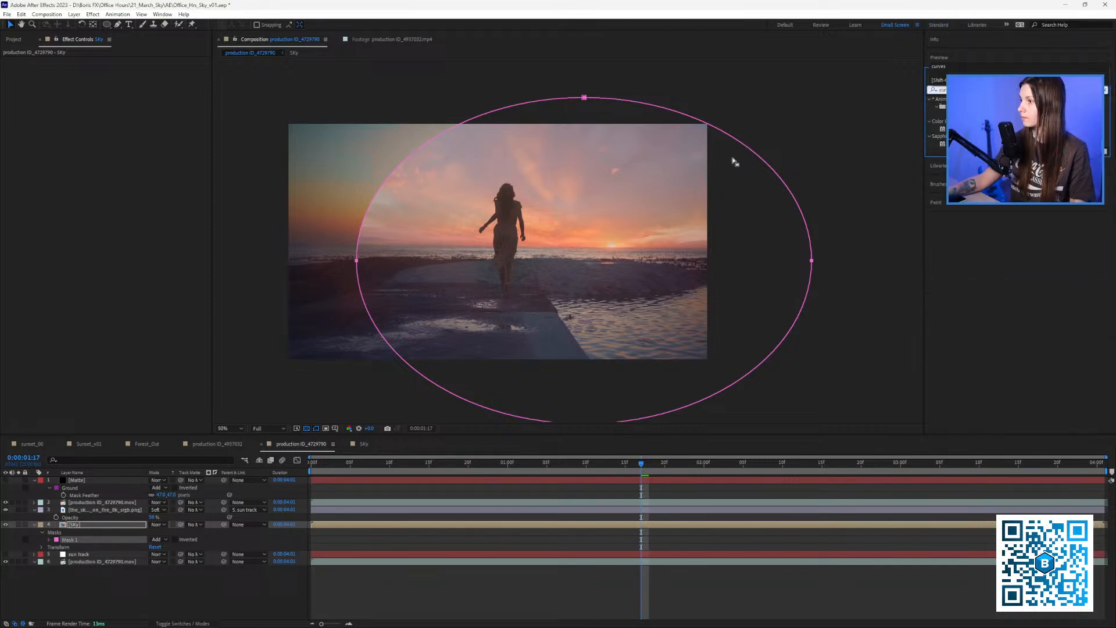
left_click_drag(960, 129, 96, 107)
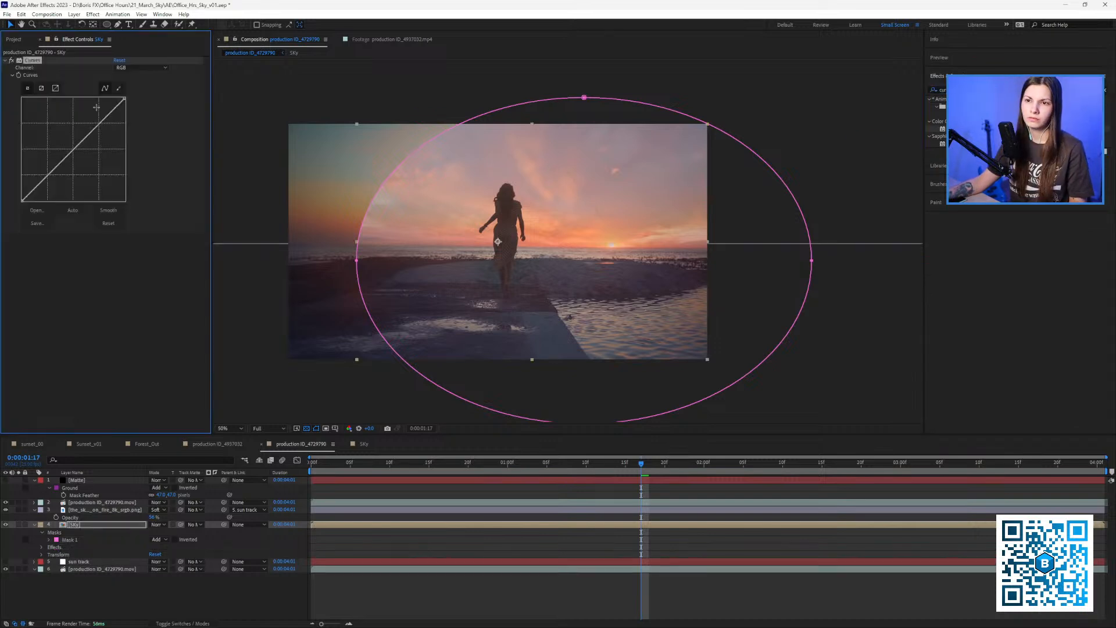
left_click(42, 547)
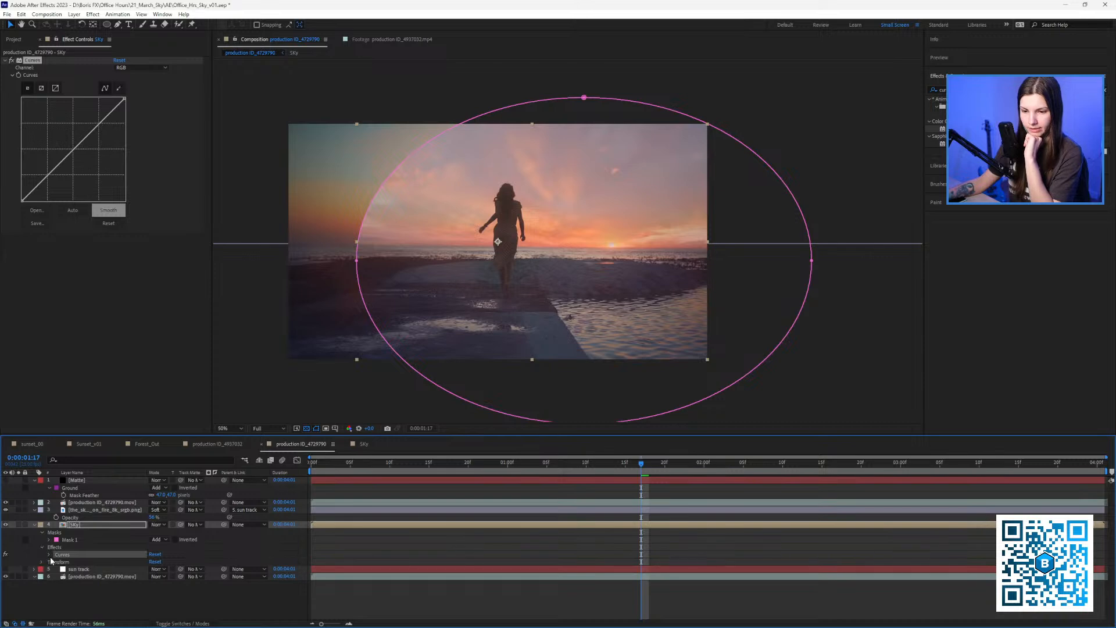
left_click(50, 555)
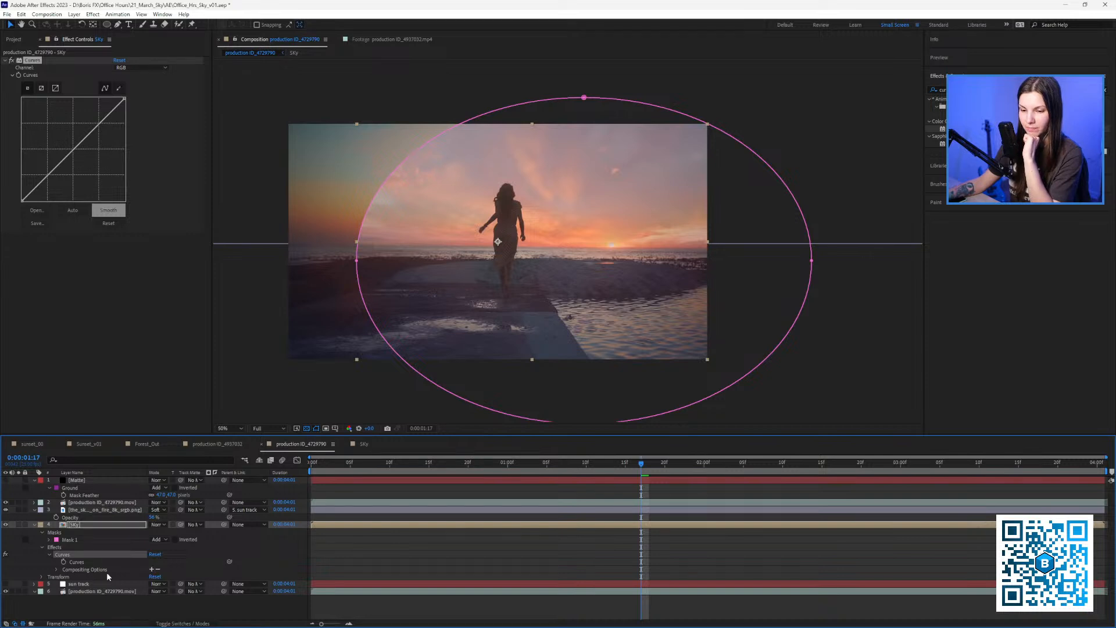
left_click(151, 570)
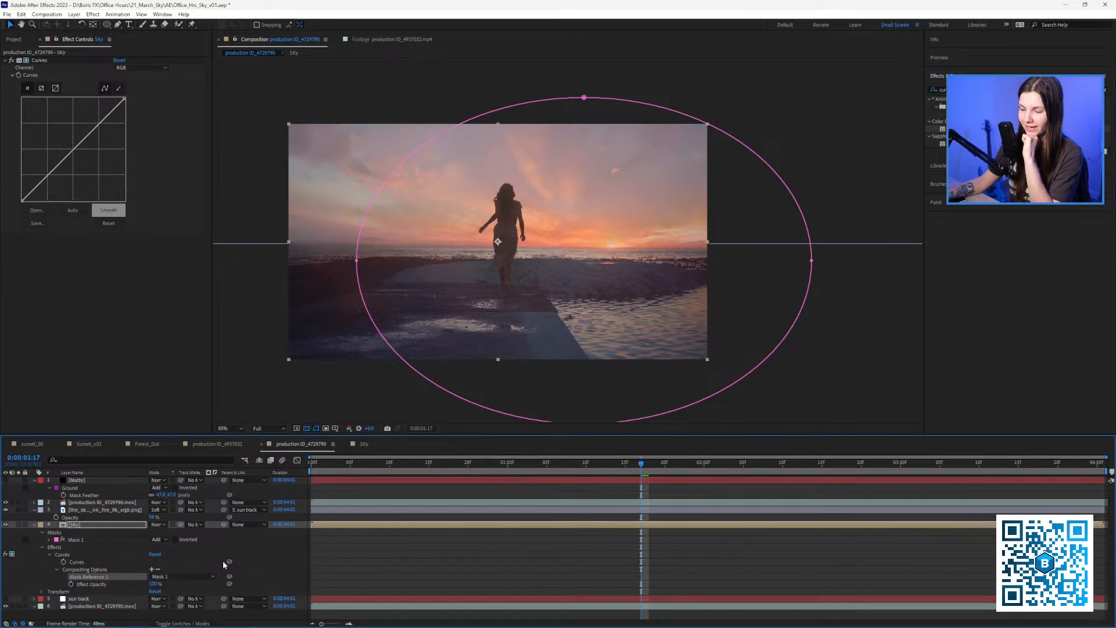
left_click(175, 577)
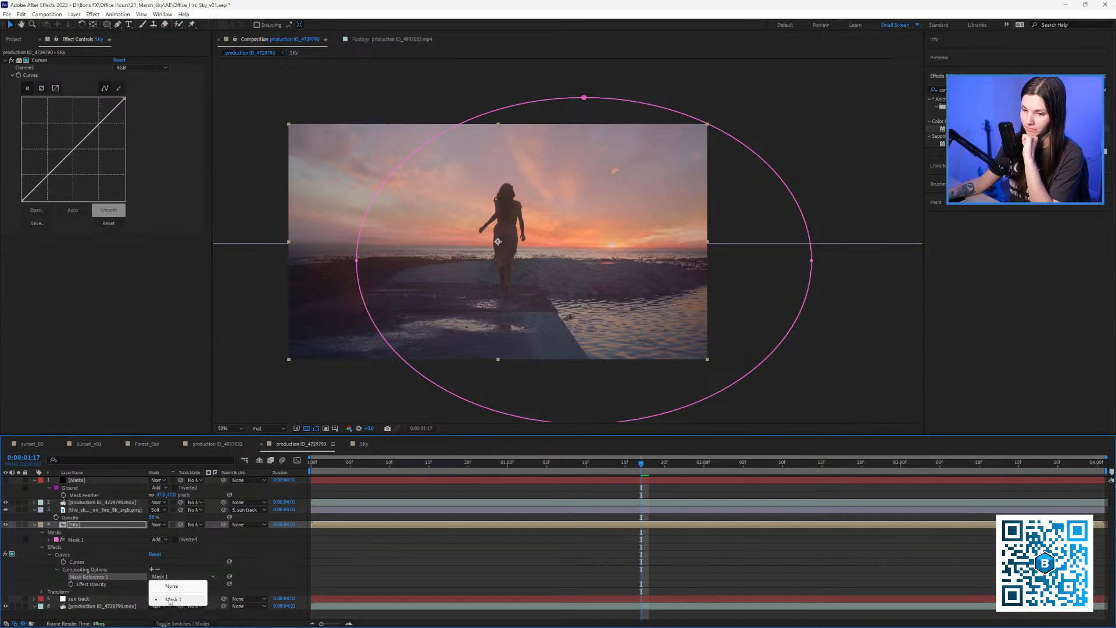
left_click(173, 599)
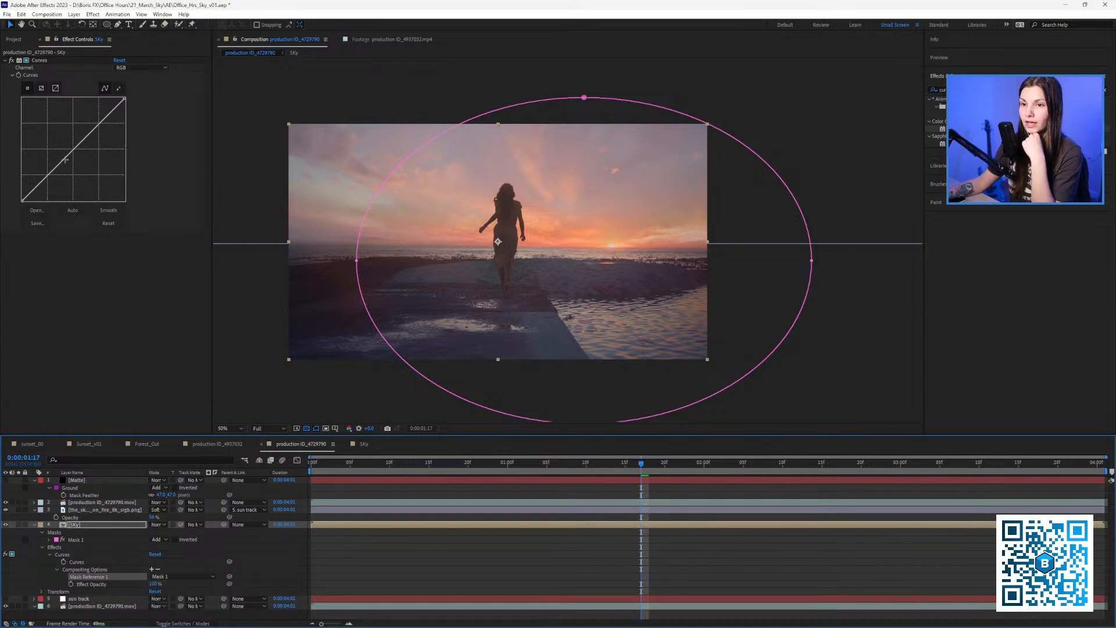
Bow the curve down to darken, invert Mask 1, and feather it to 179 pixels.
mouse_move(65, 157)
left_mouse_down()
mouse_move(80, 184)
mouse_move(73, 170)
left_mouse_up()
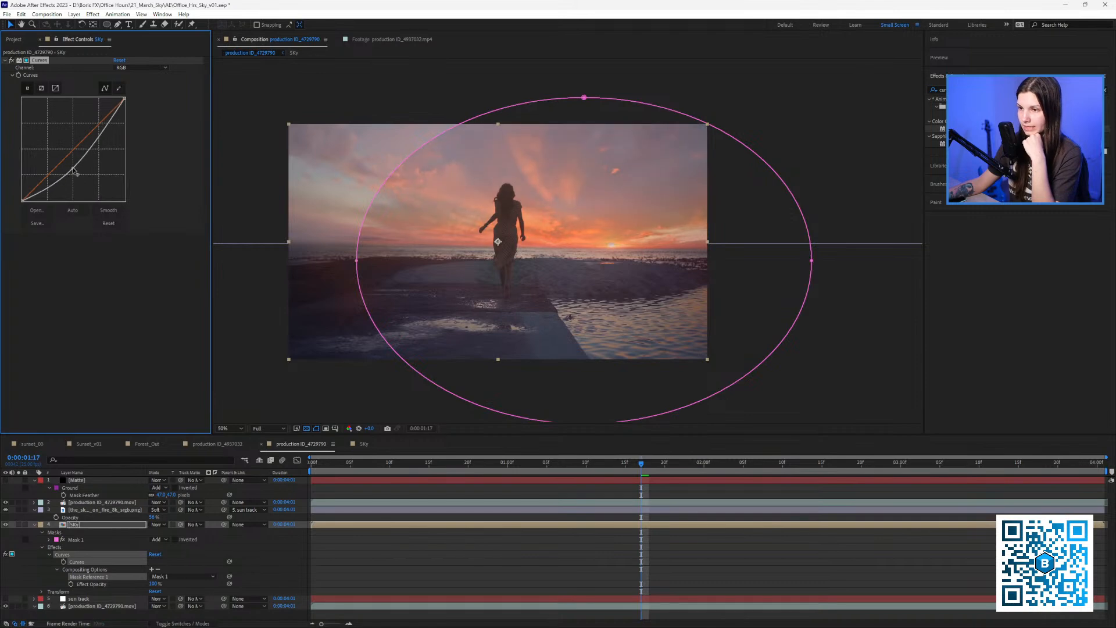
left_click(176, 539)
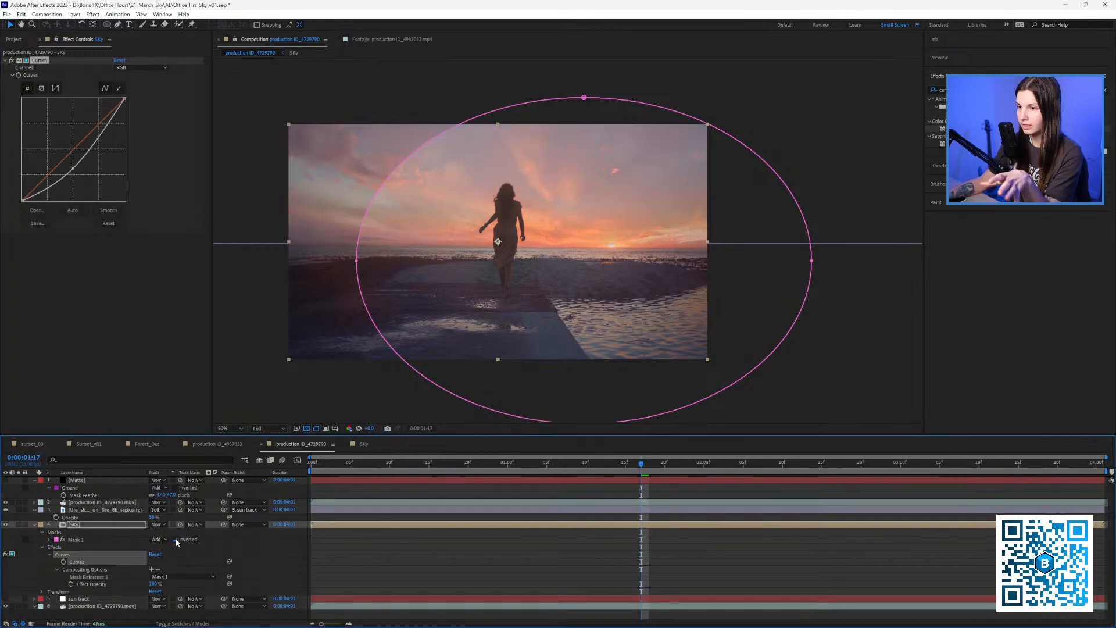
left_click_drag(74, 170, 77, 170)
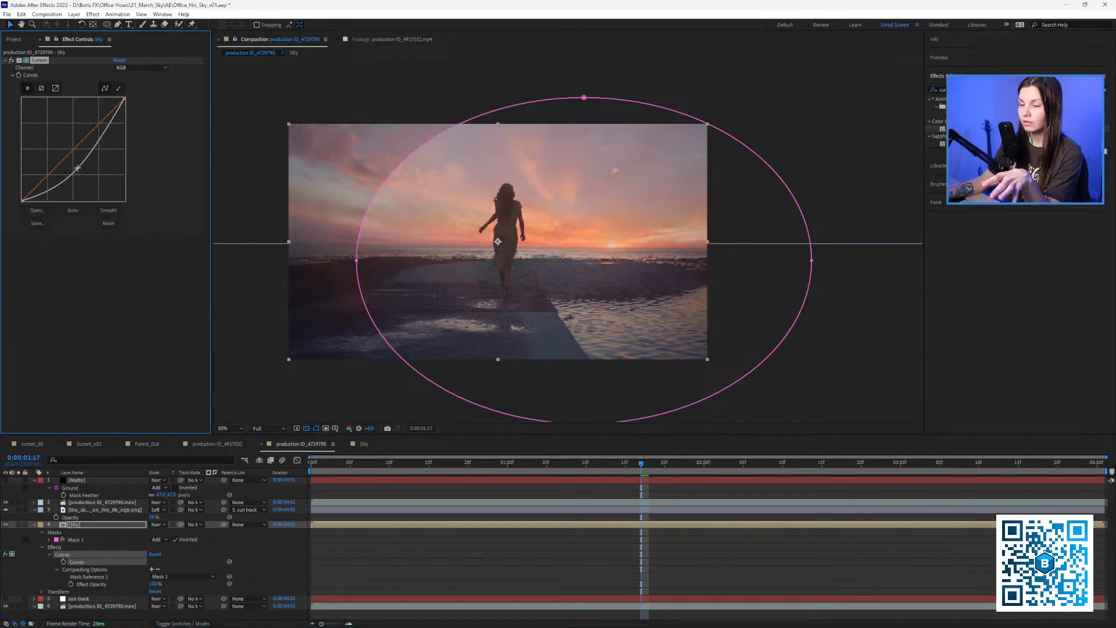
key("f")
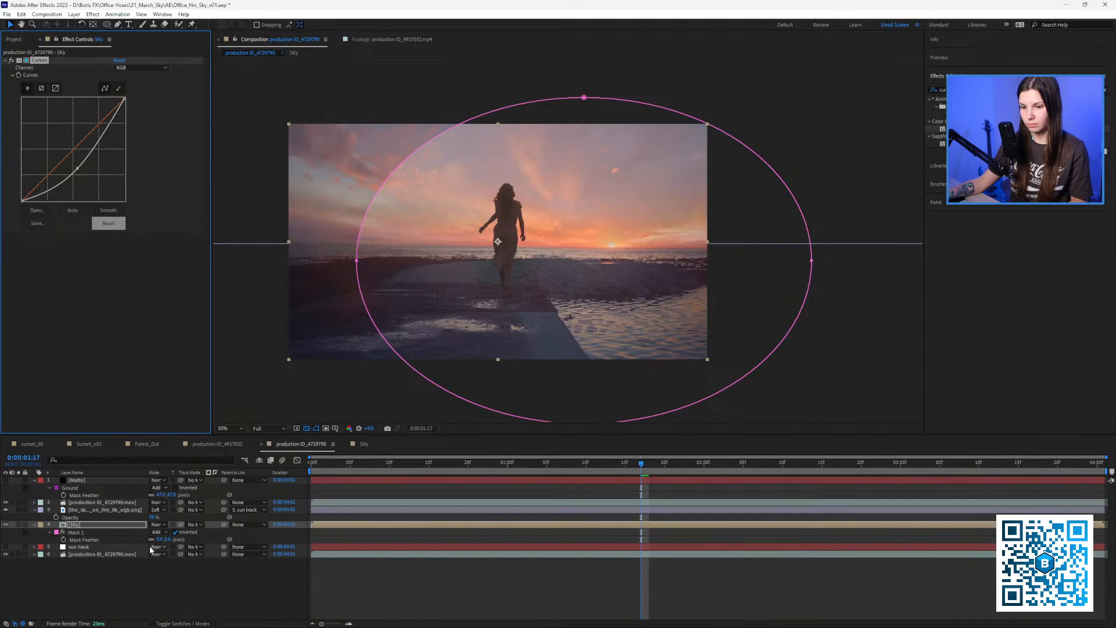
left_click_drag(160, 540, 220, 526)
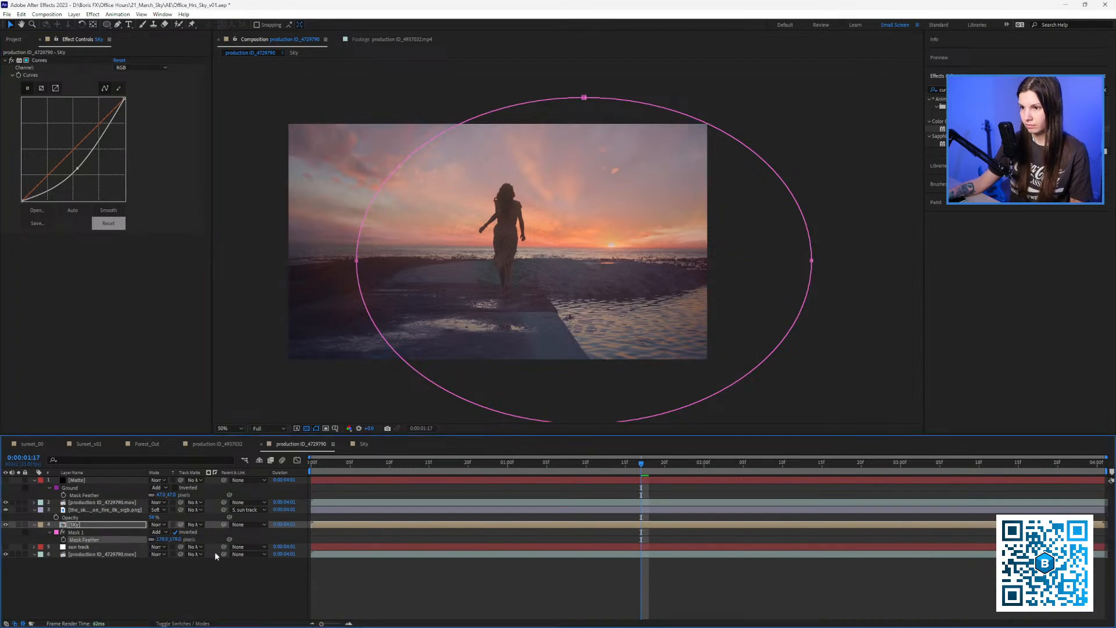
left_click(177, 581)
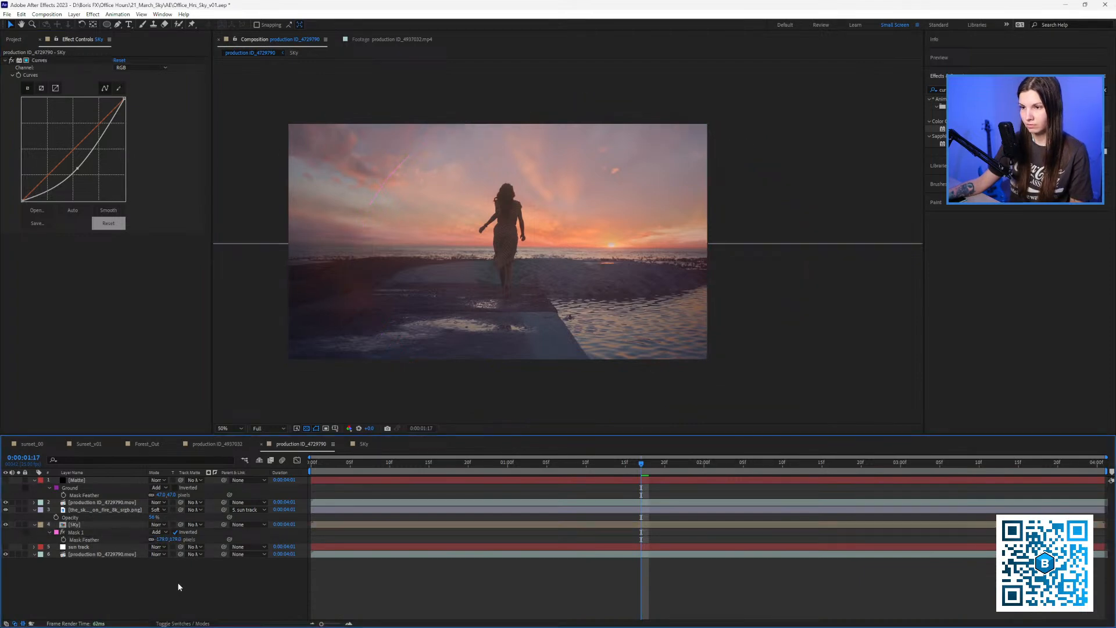
Toggle the Curves effect off and on repeatedly to compare the sky vignette before and after.
left_click(14, 62)
left_click(14, 61)
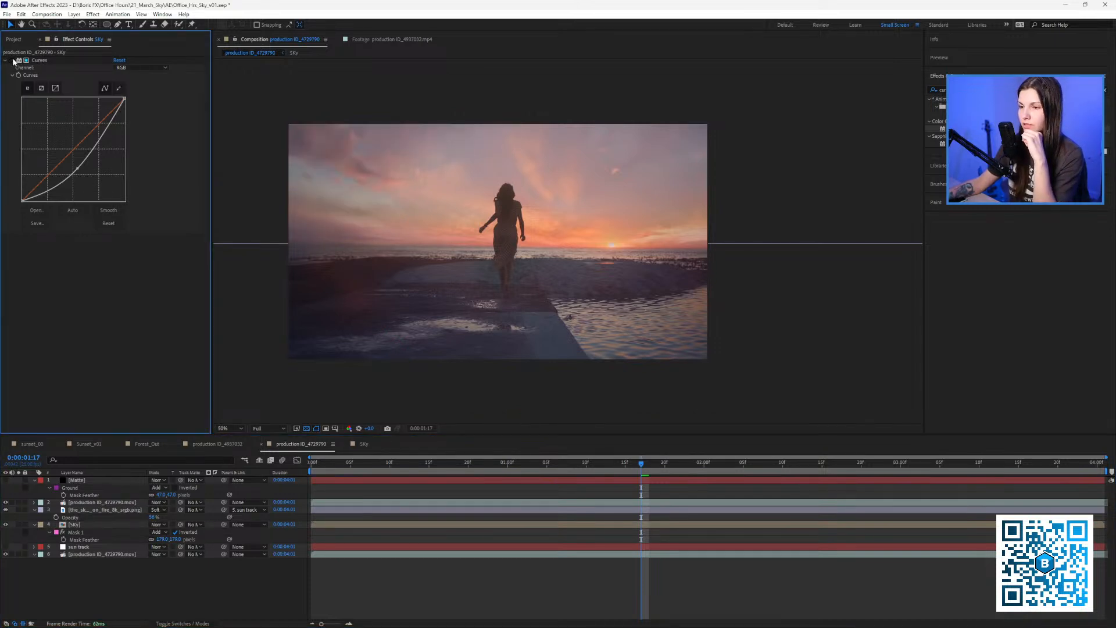
left_click(14, 62)
left_click(14, 61)
left_click(14, 61)
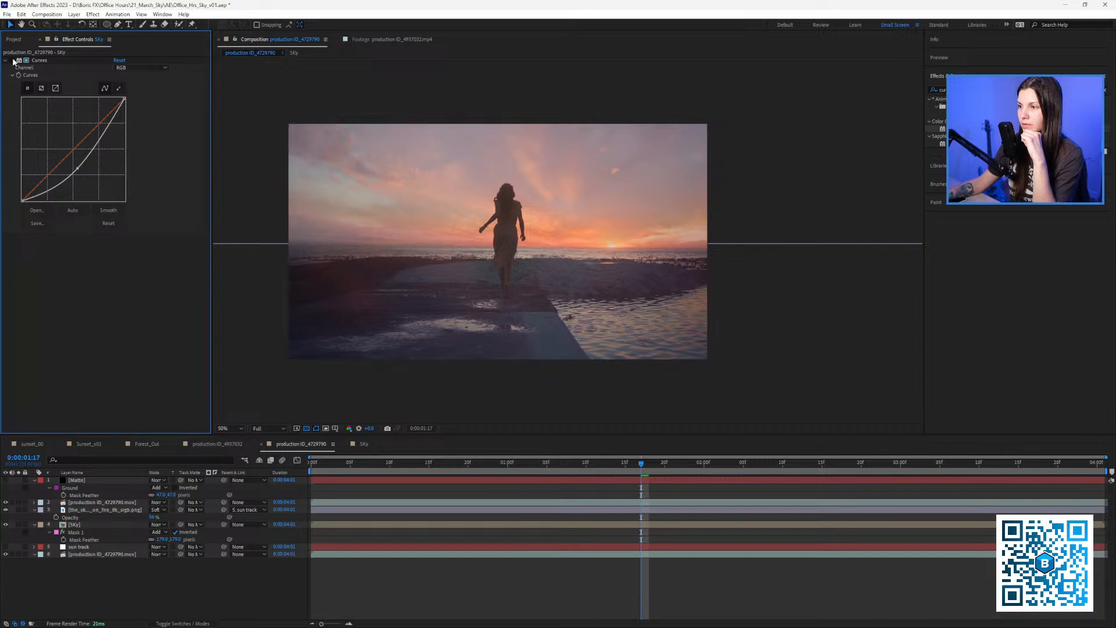
left_click(14, 61)
left_click(14, 61)
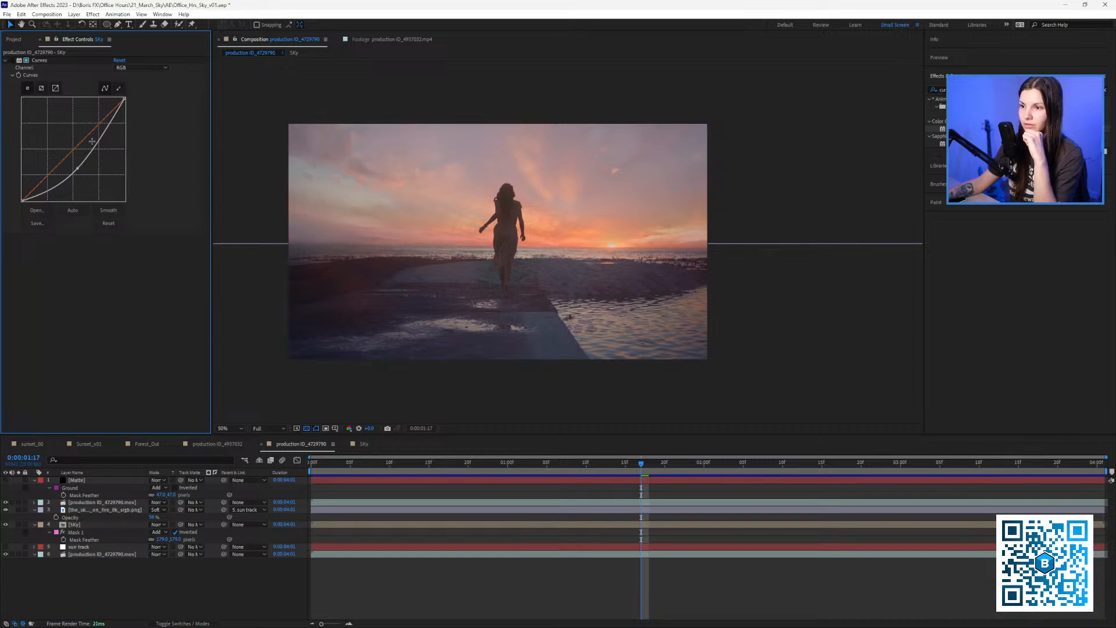
left_click(8, 61)
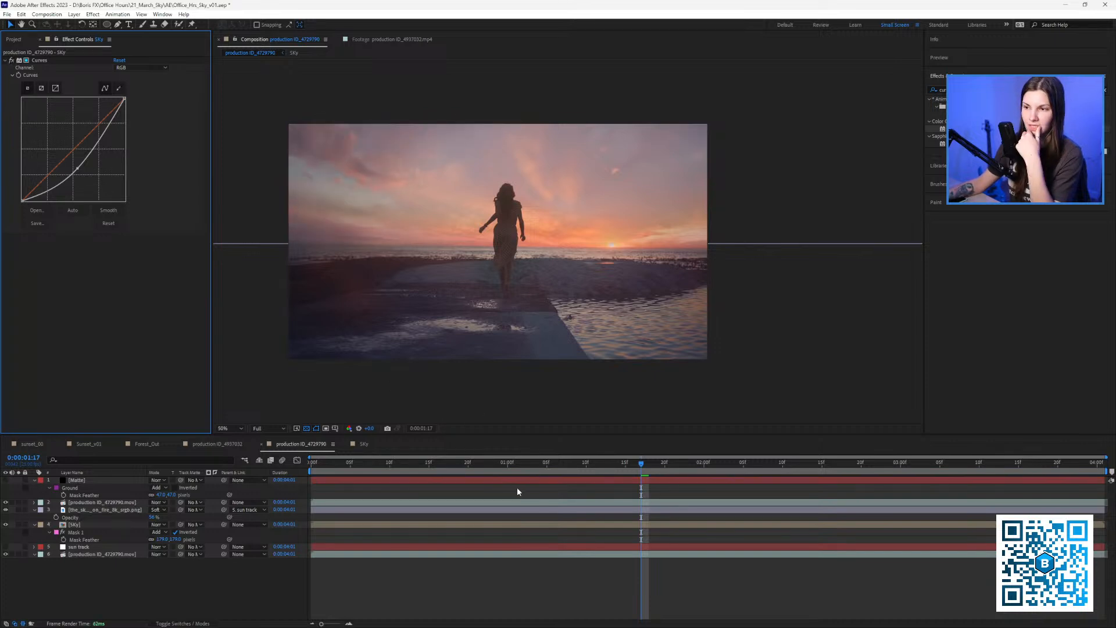
Preview the clip from the start with the vignette, then enlarge the viewer.
left_click_drag(509, 463, 321, 465)
key("space")
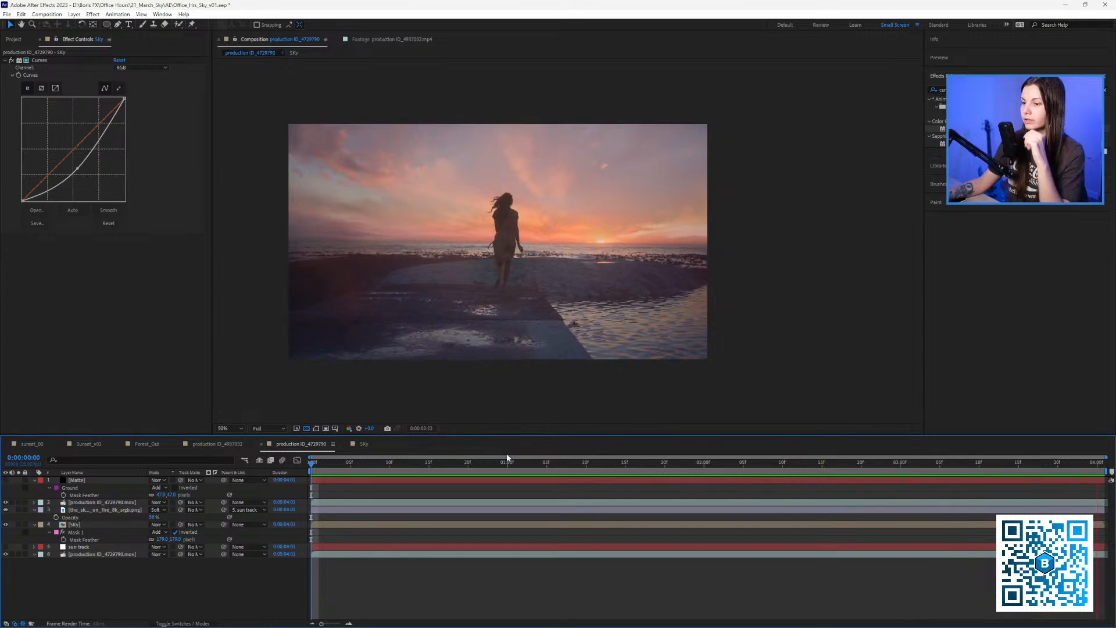
key("space")
left_click_drag(514, 437, 511, 444)
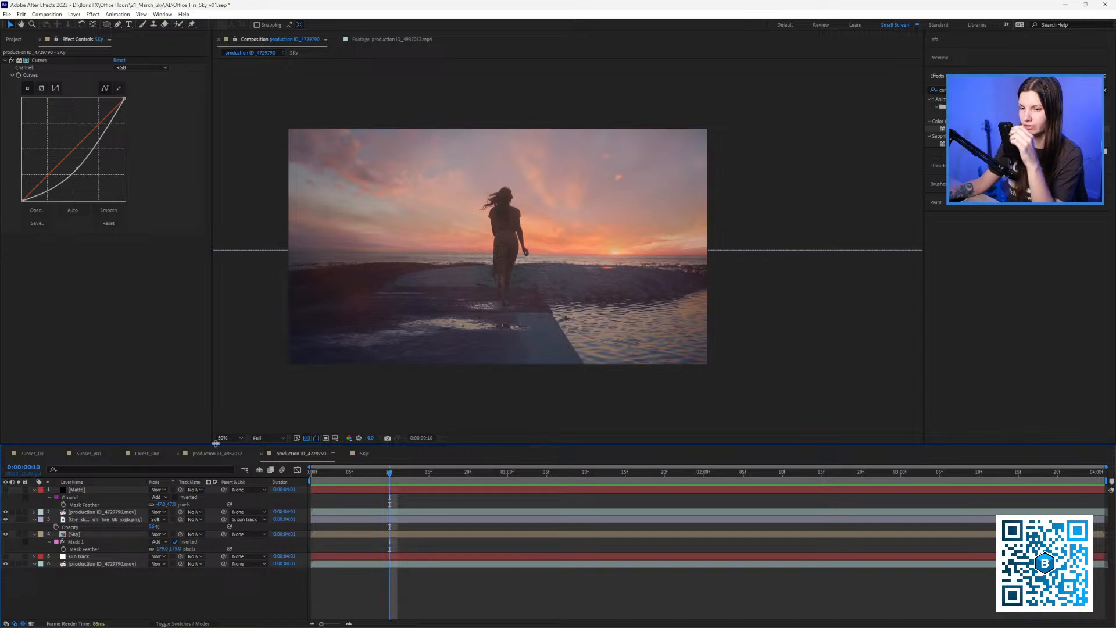
In the Sunset_v01 comp, show the pink sunset sky layer and toggle the top layer to compare skies.
left_click(85, 452)
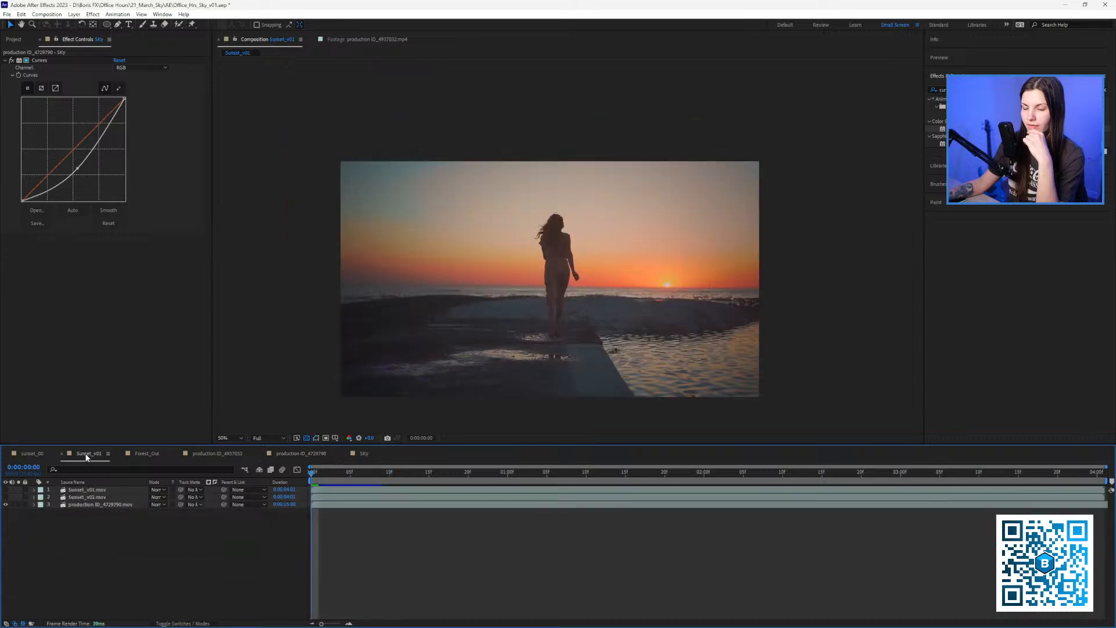
left_click(6, 498)
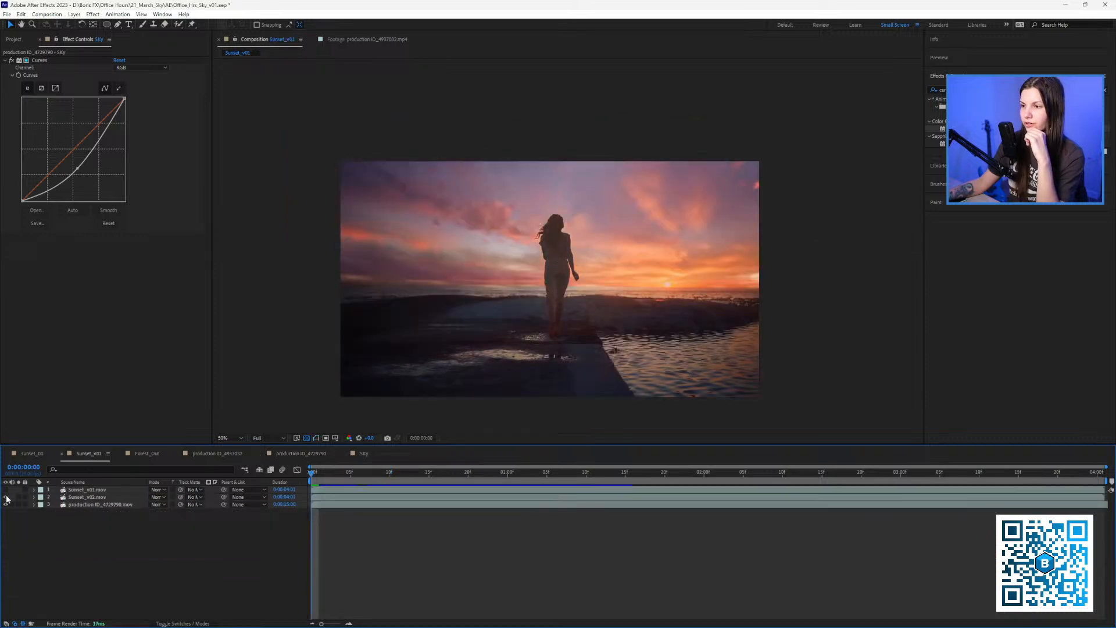
left_click_drag(353, 445, 353, 460)
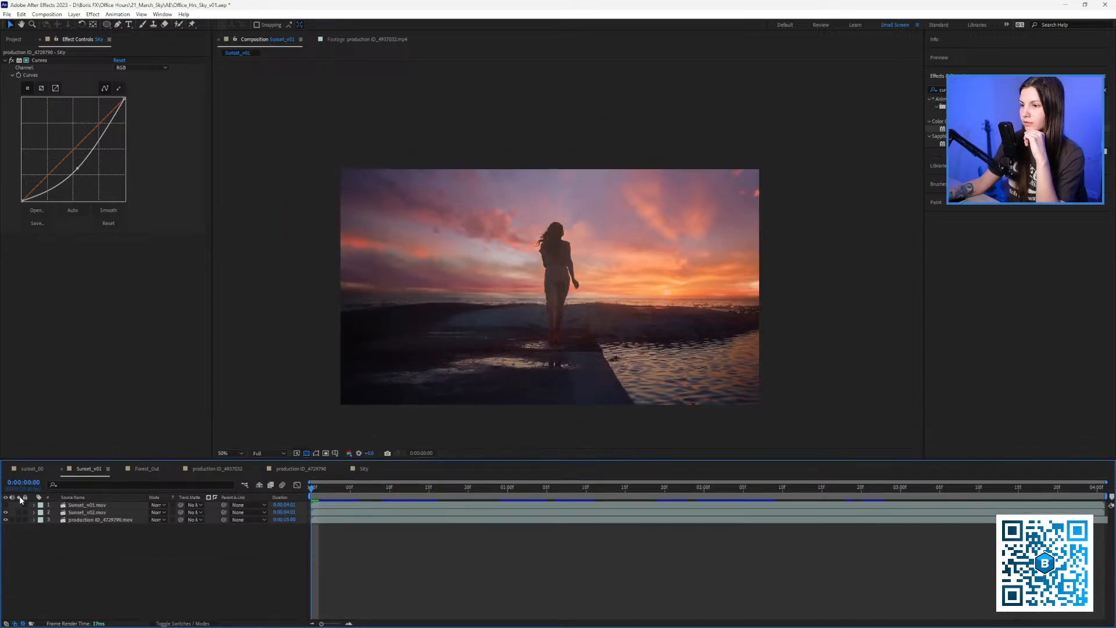
left_click(9, 506)
left_click(8, 506)
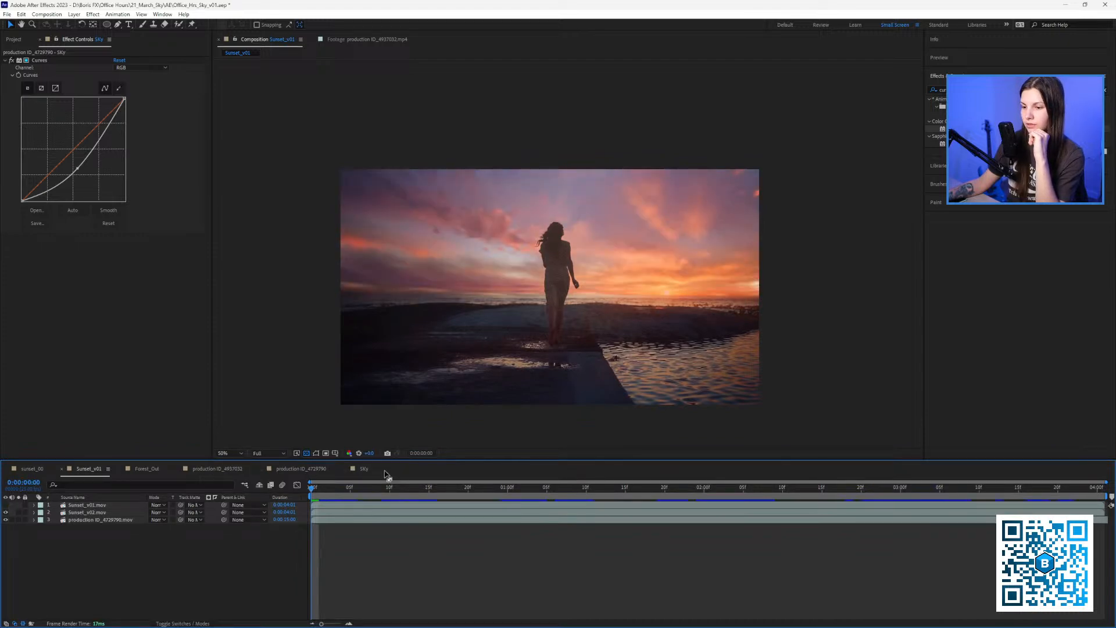
Return to the production ID_4729790 comp and collapse the expanded layer properties.
left_click(365, 470)
left_click(303, 469)
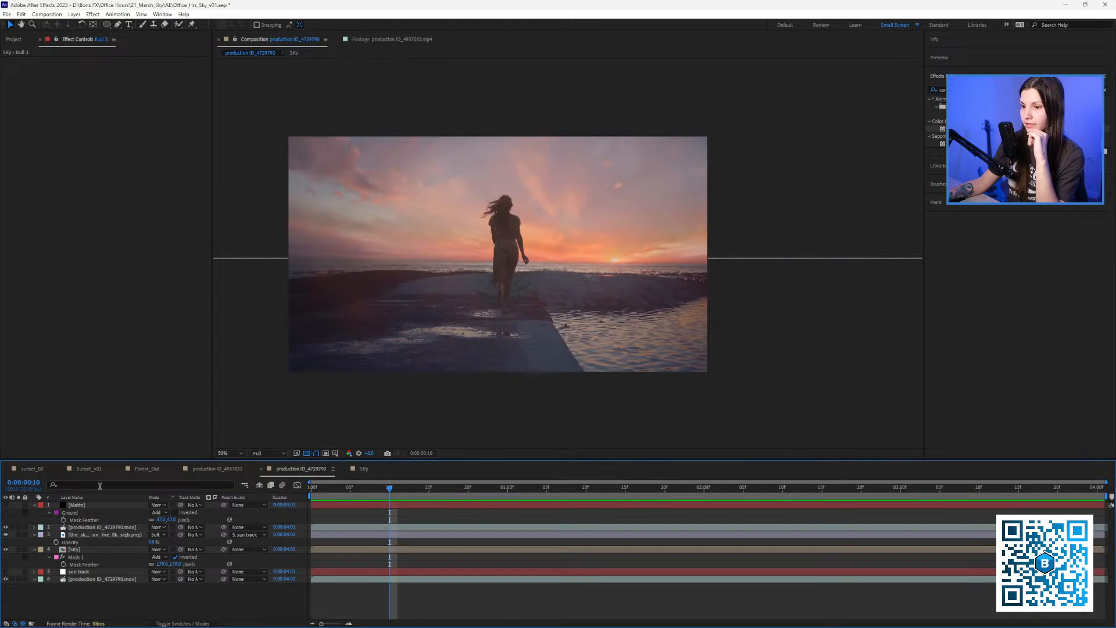
left_click(93, 470)
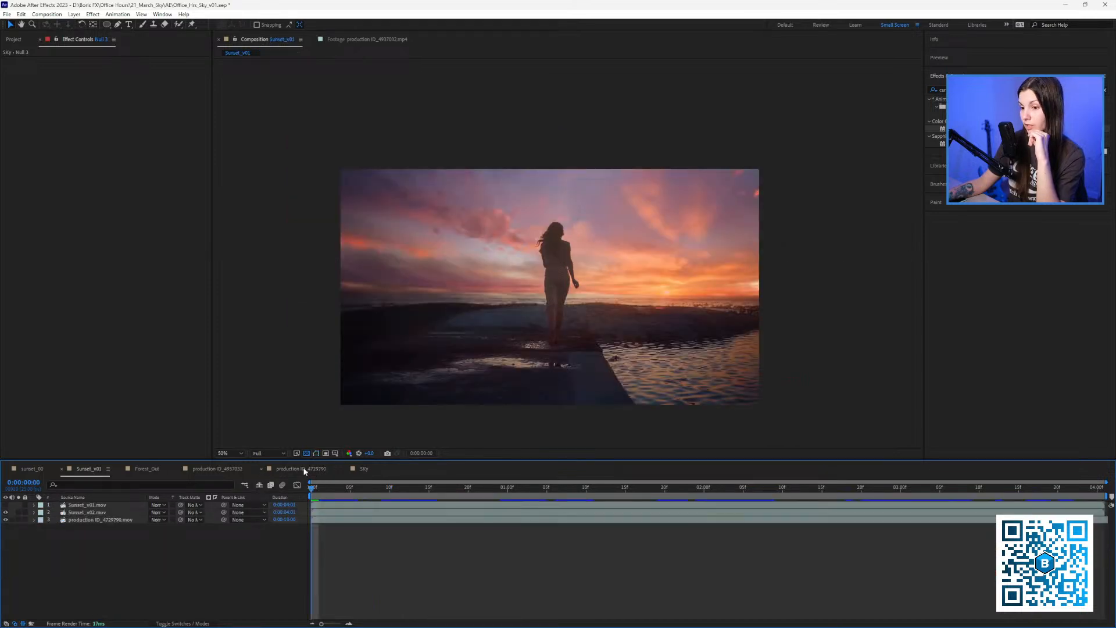
left_click(303, 469)
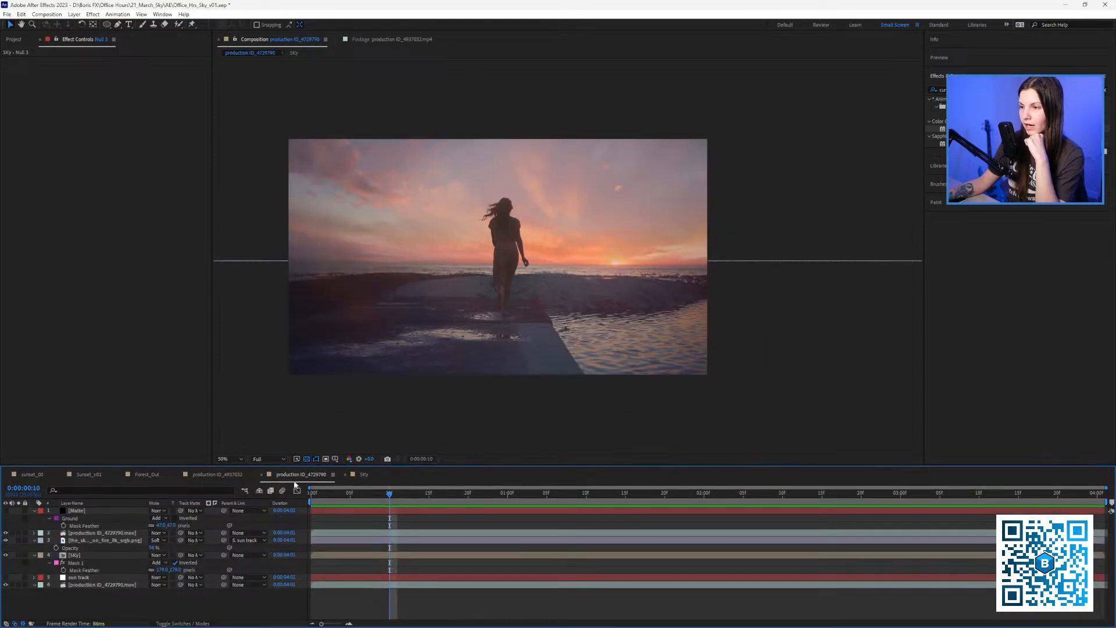
left_click(34, 511)
left_click(33, 525)
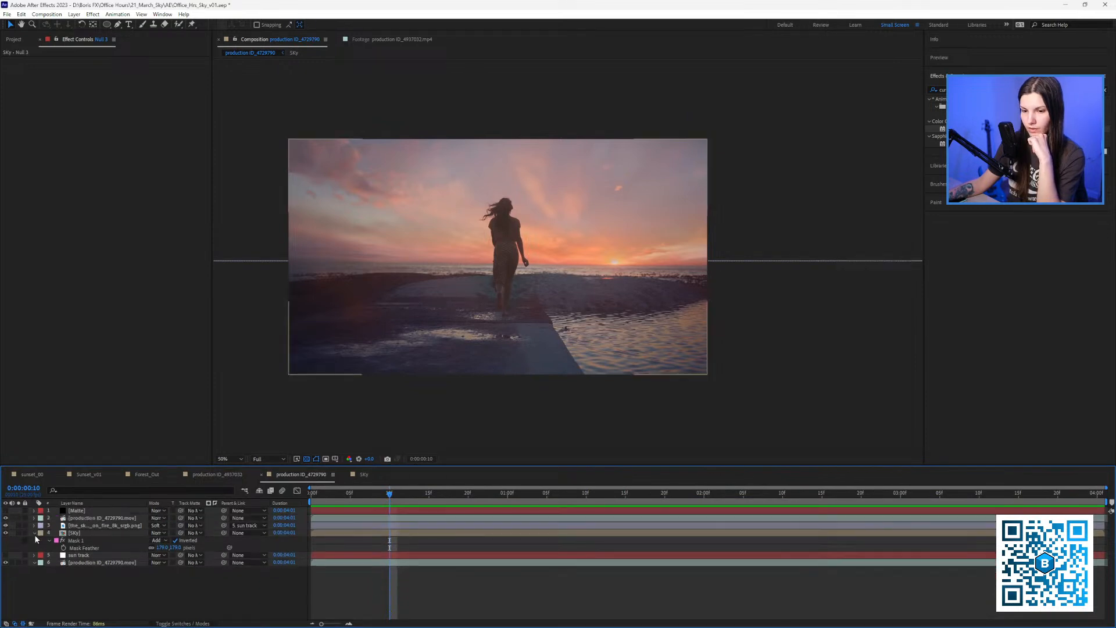
Duplicate the production ID_4729790.mov layer and move the copy up to third, above the replacement sky.
left_click(33, 532)
left_click(79, 548)
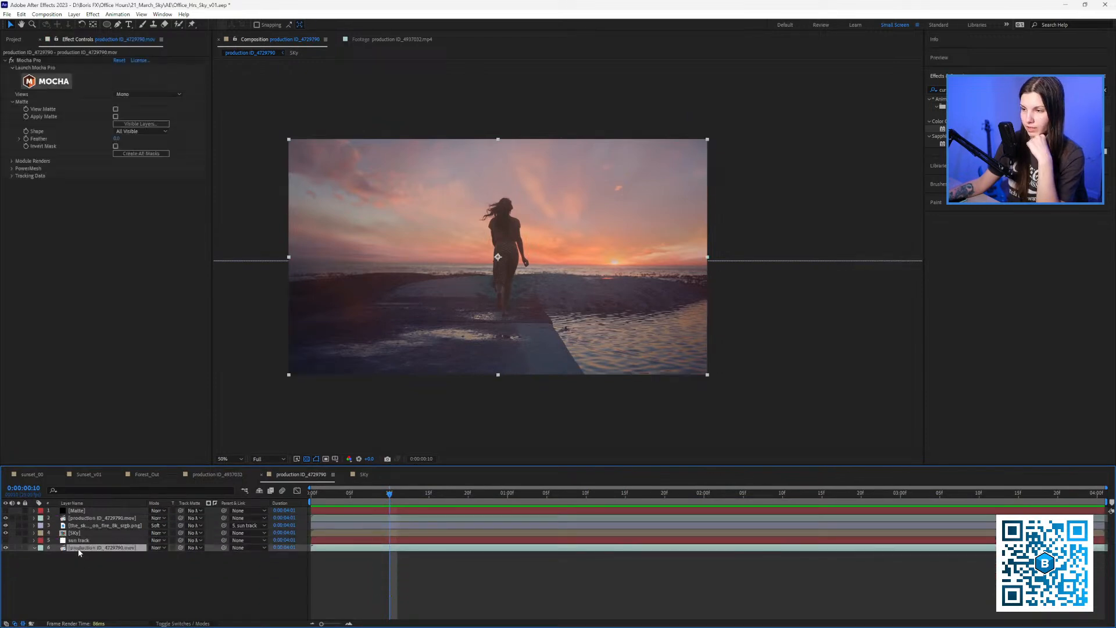
key("ctrl+d")
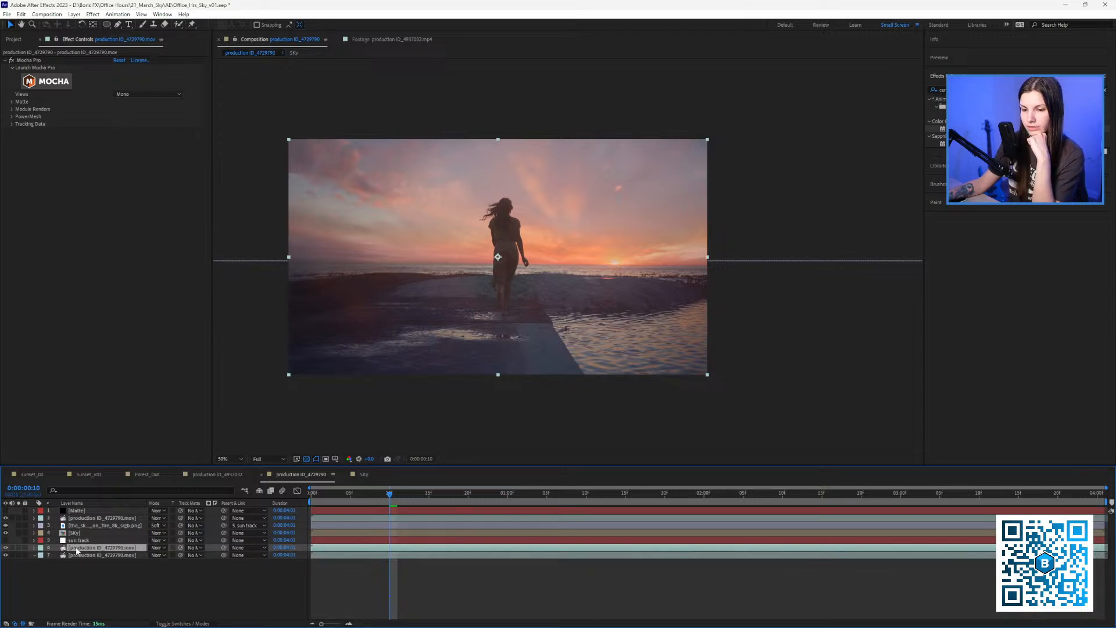
left_click_drag(77, 551, 79, 525)
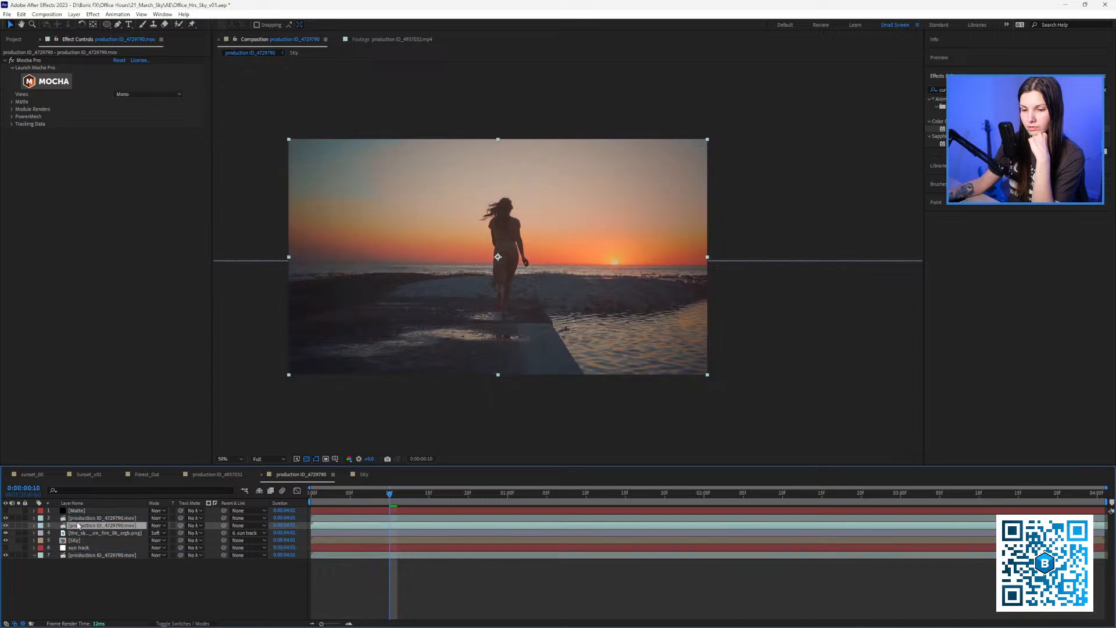
left_click(159, 526)
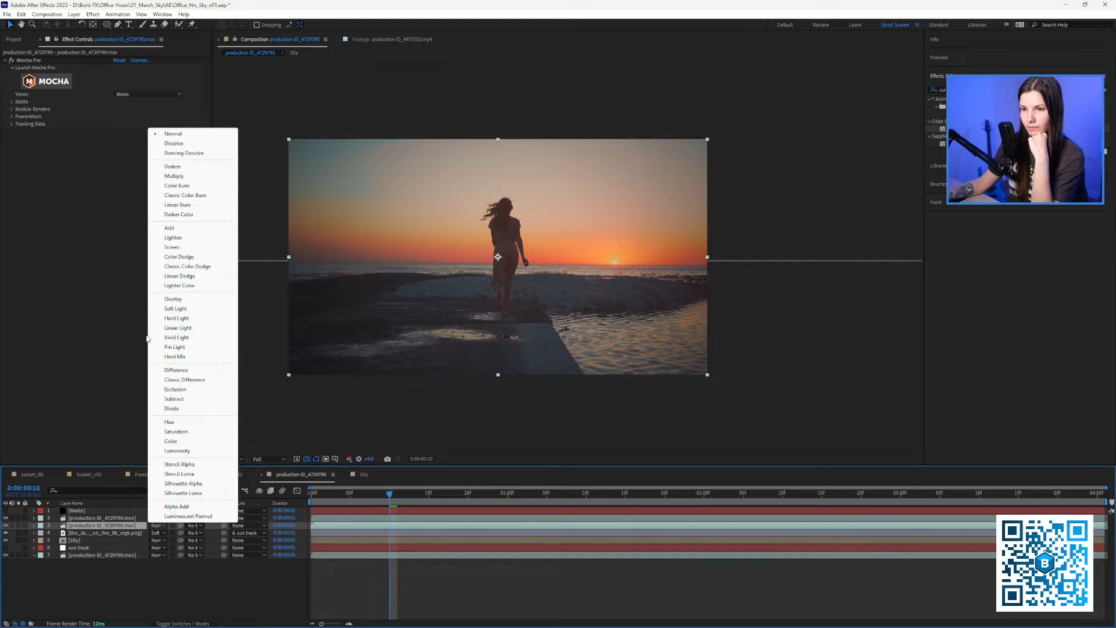
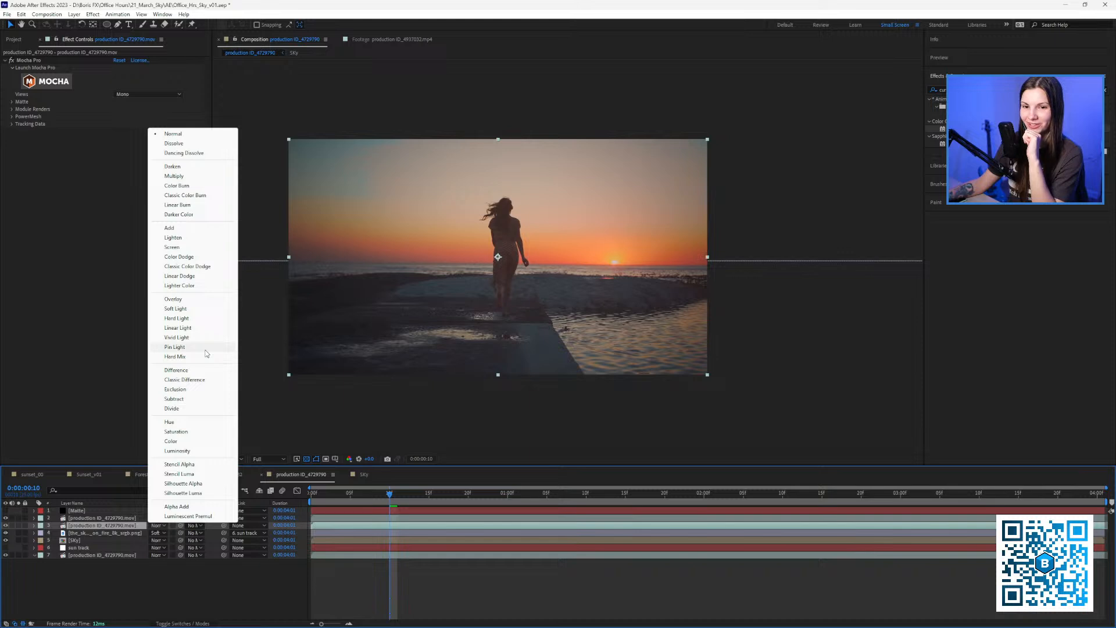
Set the duplicate footage layer to Soft Light and toggle its visibility to compare before and after.
left_click(185, 309)
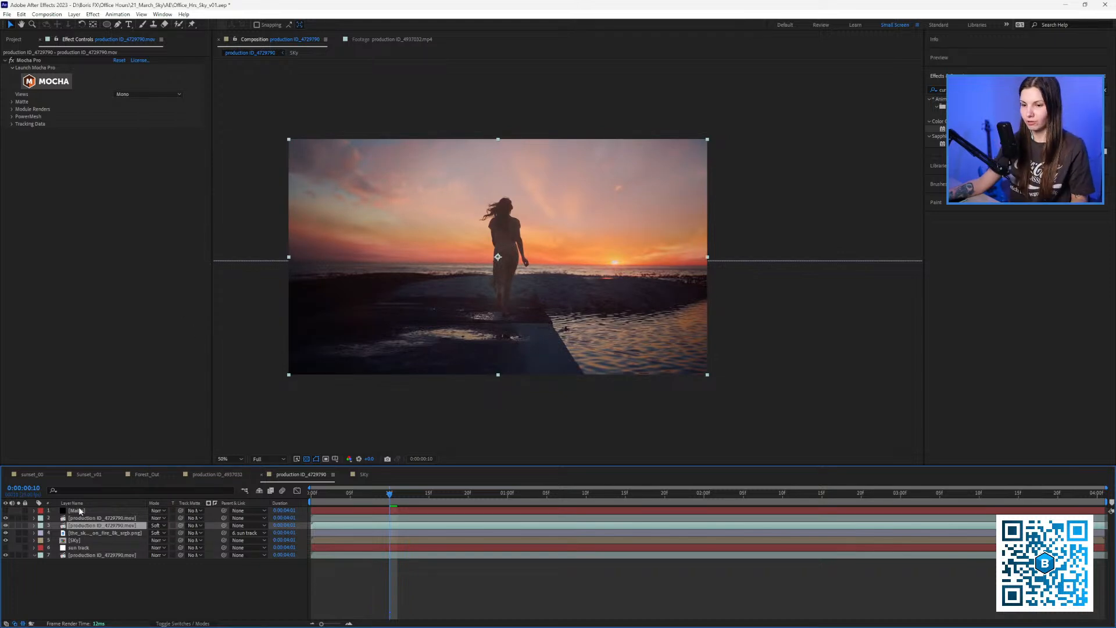
left_click(6, 525)
left_click(6, 525)
left_click(6, 525)
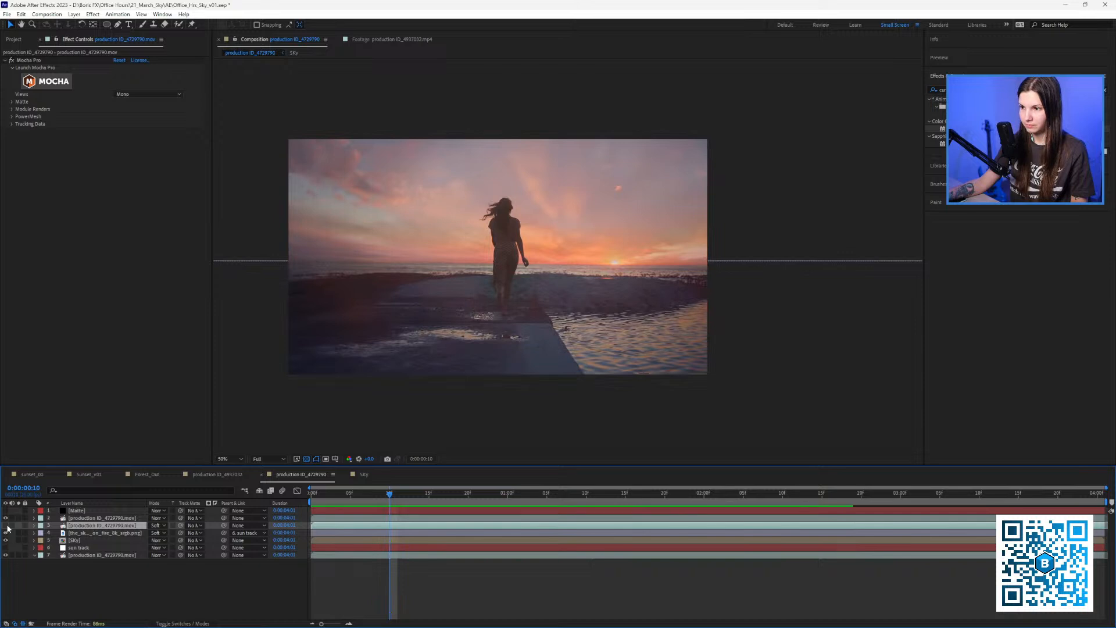
left_click(6, 525)
left_click(7, 526)
left_click(7, 525)
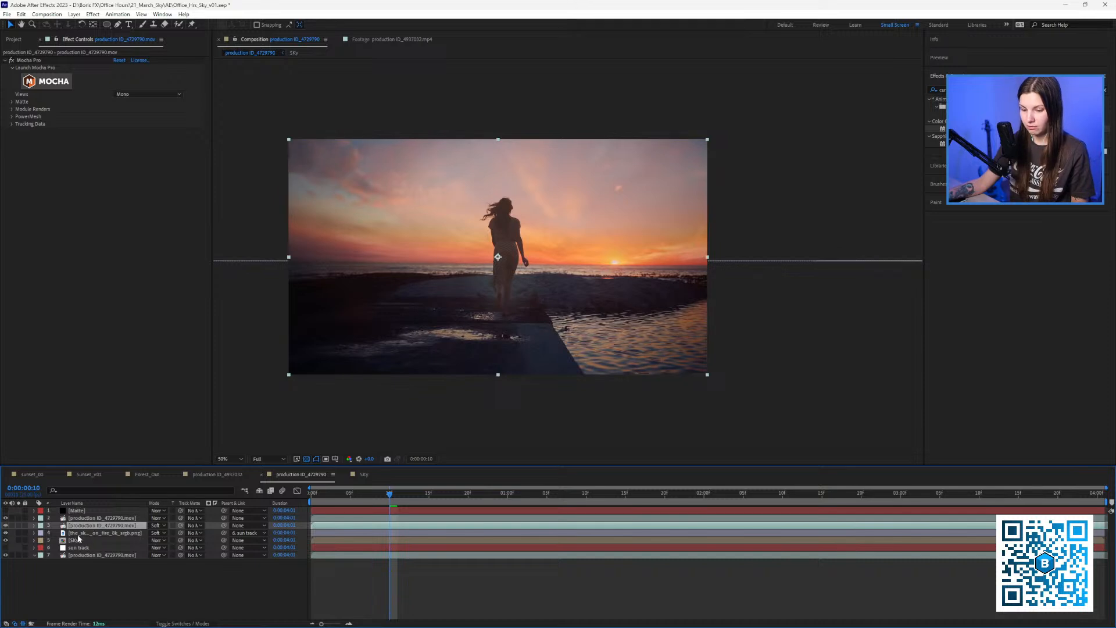
Lower the Soft Light layer's Opacity, preview, then raise it slightly.
key("t")
mouse_move(154, 533)
left_mouse_down()
mouse_move(113, 538)
mouse_move(135, 539)
left_mouse_up()
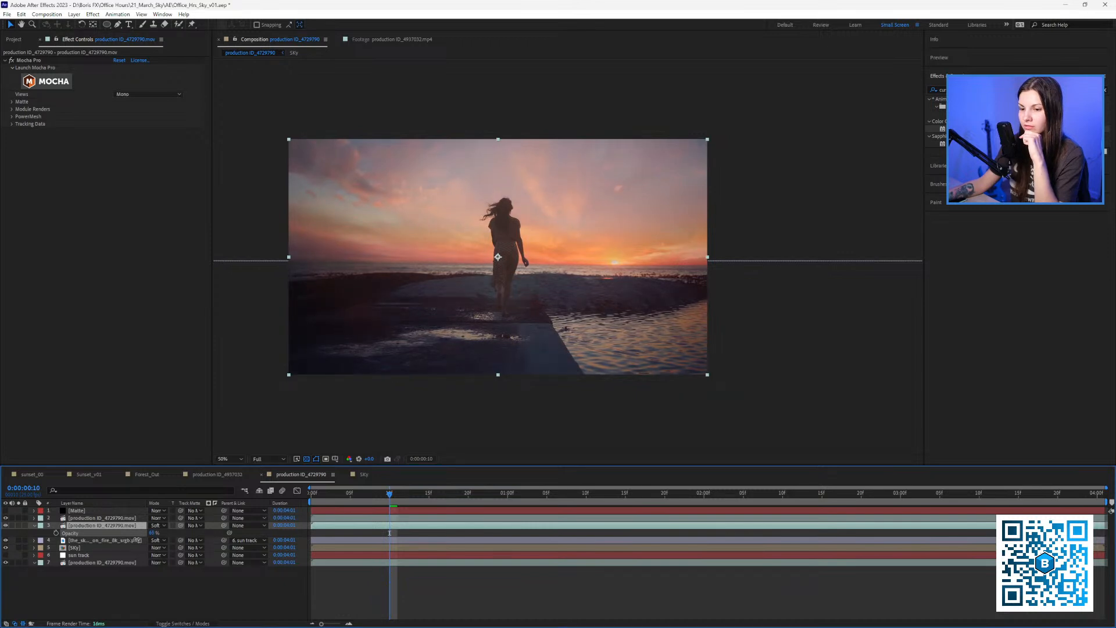
key("space")
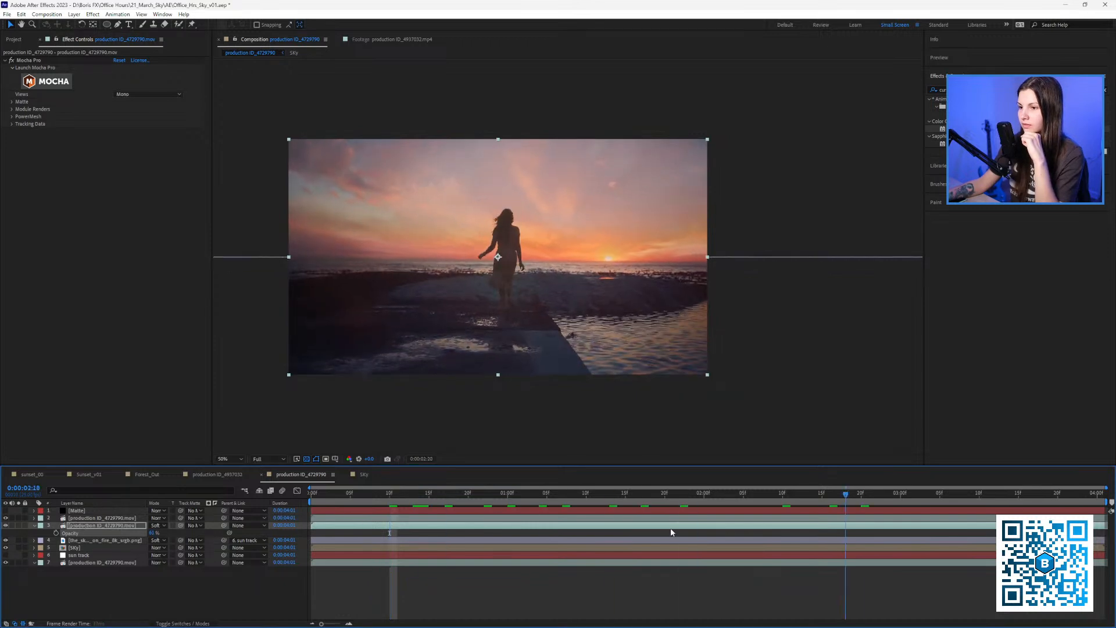
key("space")
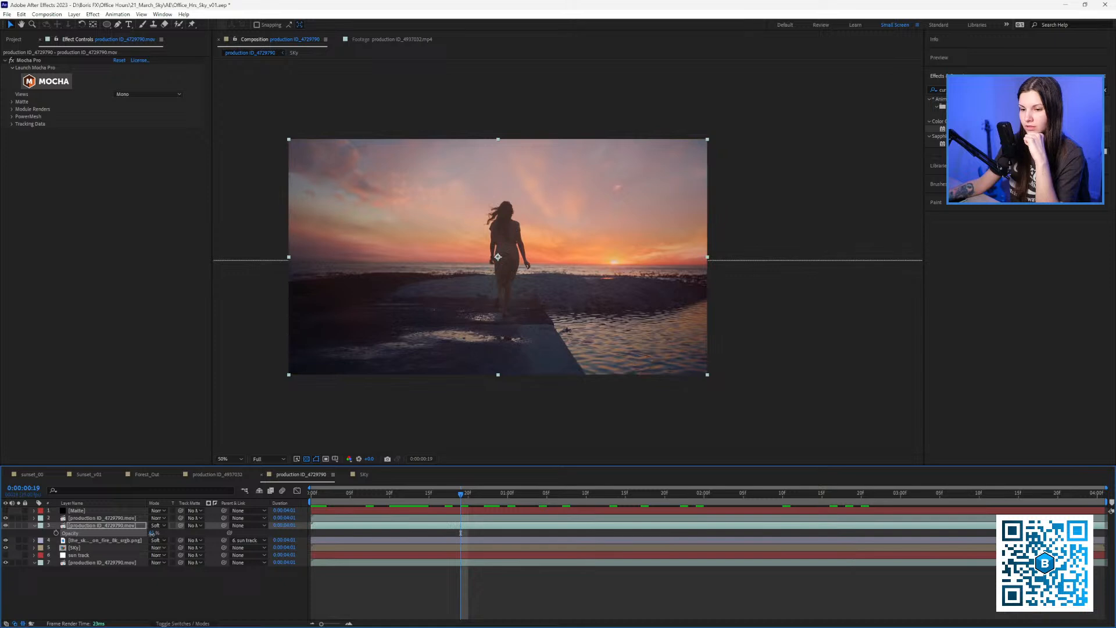
left_click_drag(151, 533, 157, 533)
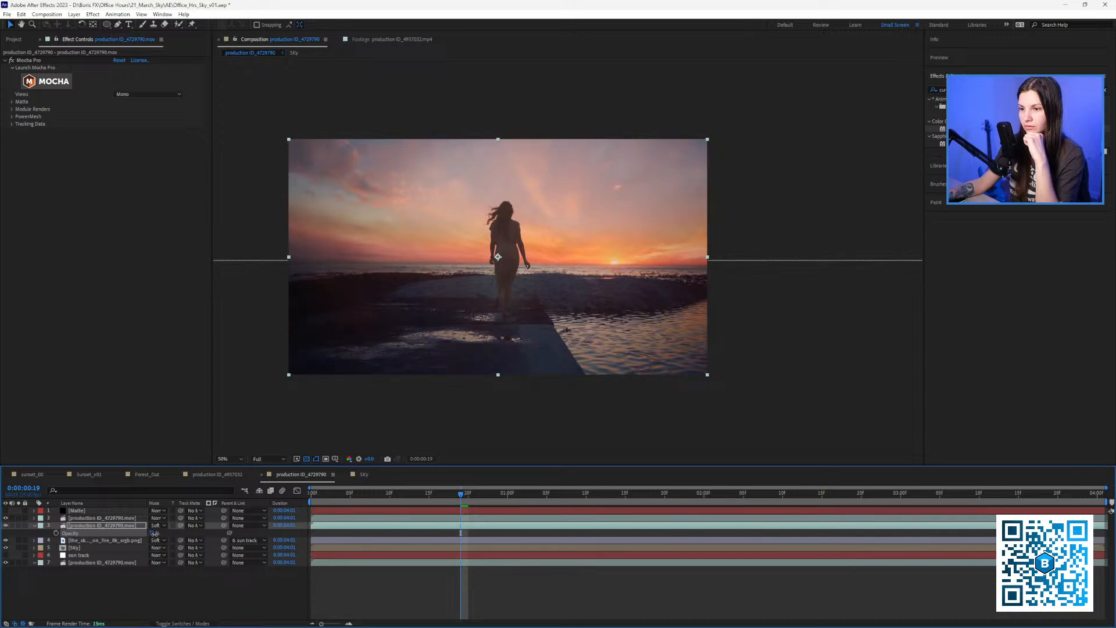
key("space")
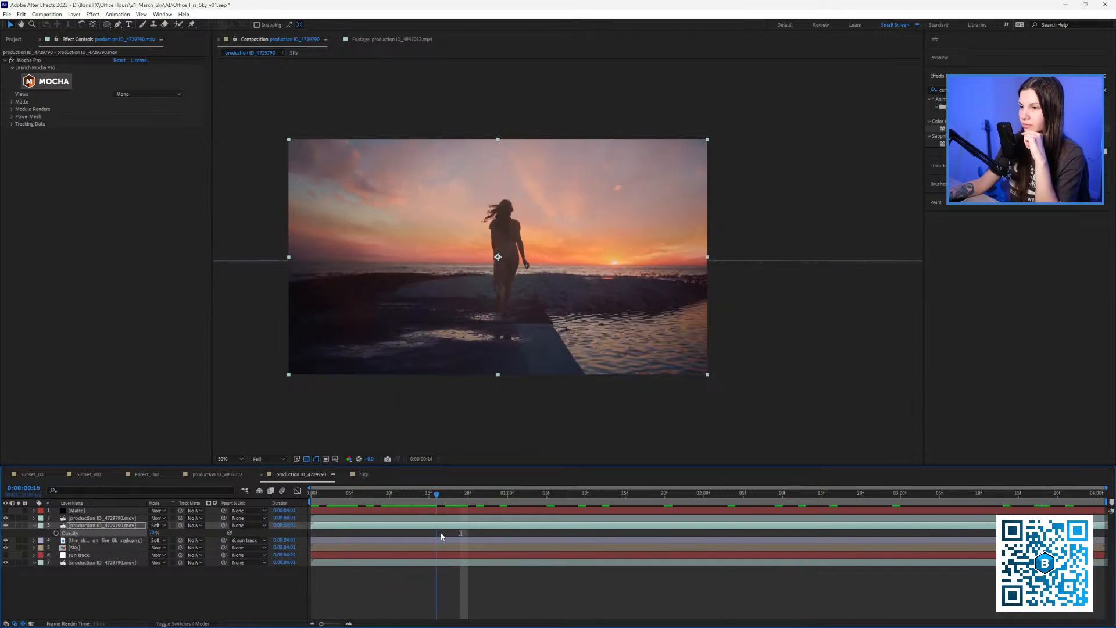
key("space")
Preview the composite and compare it against the original footage alone, then select the Sky layer.
left_click_drag(286, 463, 283, 473)
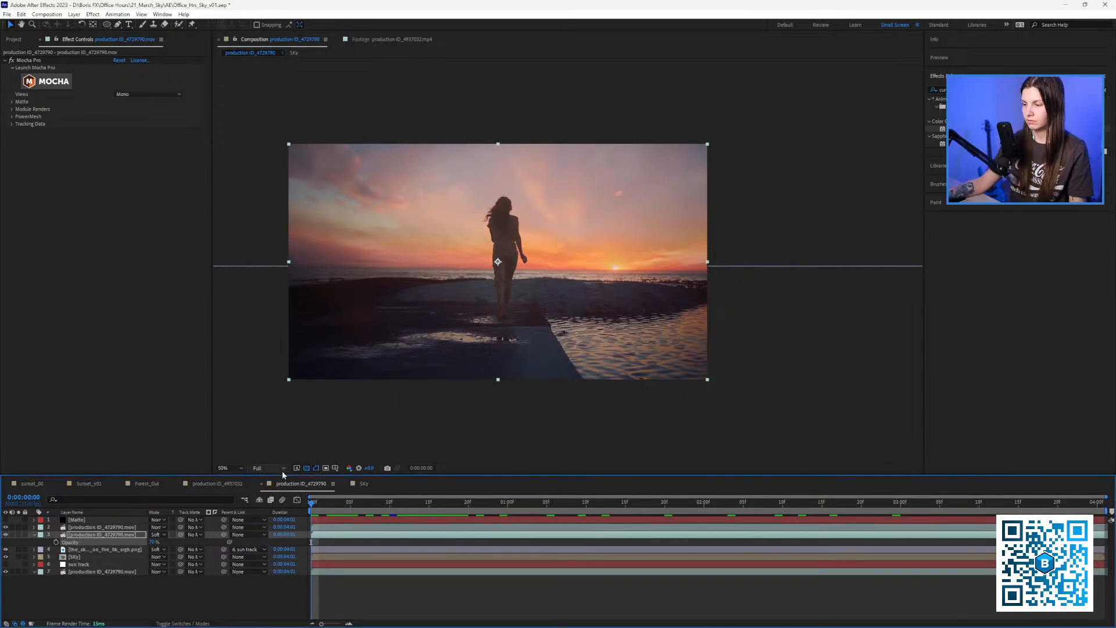
key("space")
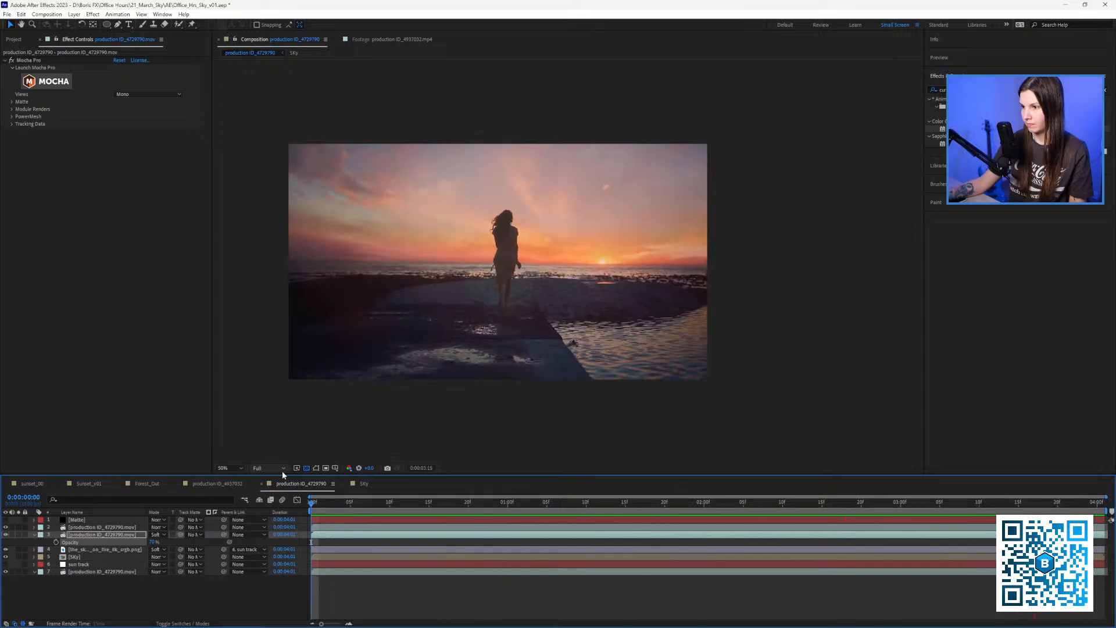
key("space")
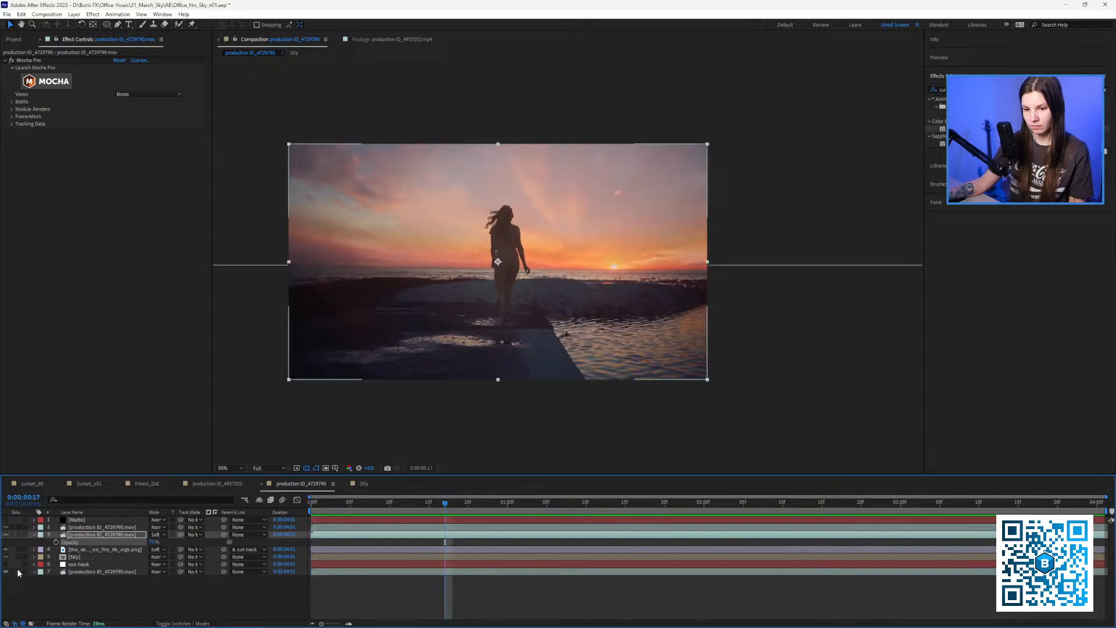
left_click(21, 572)
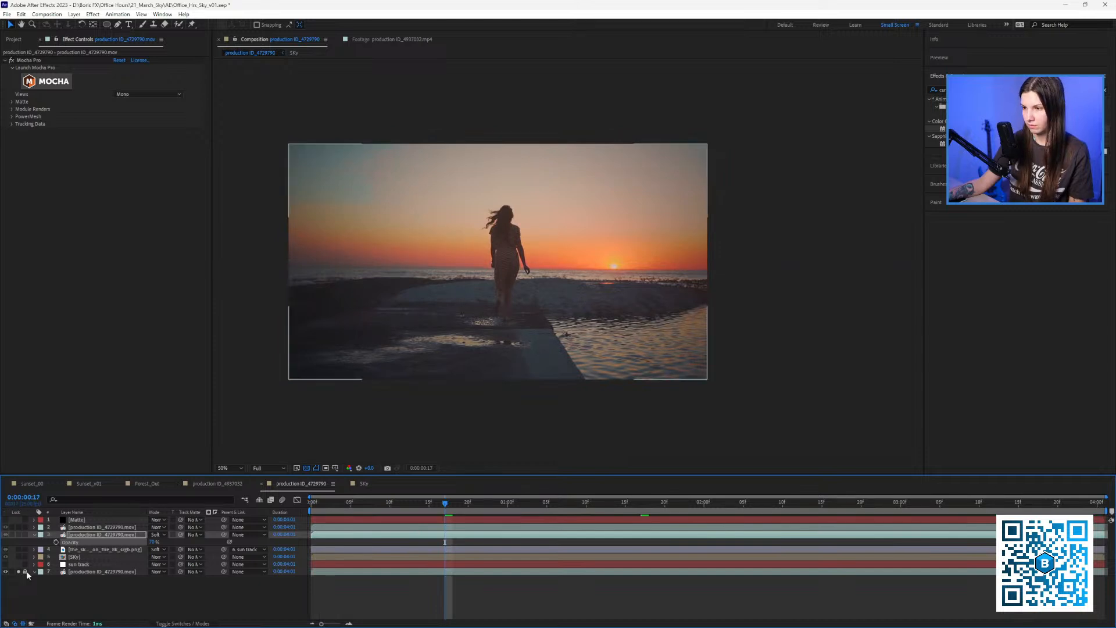
left_click(20, 572)
key("space")
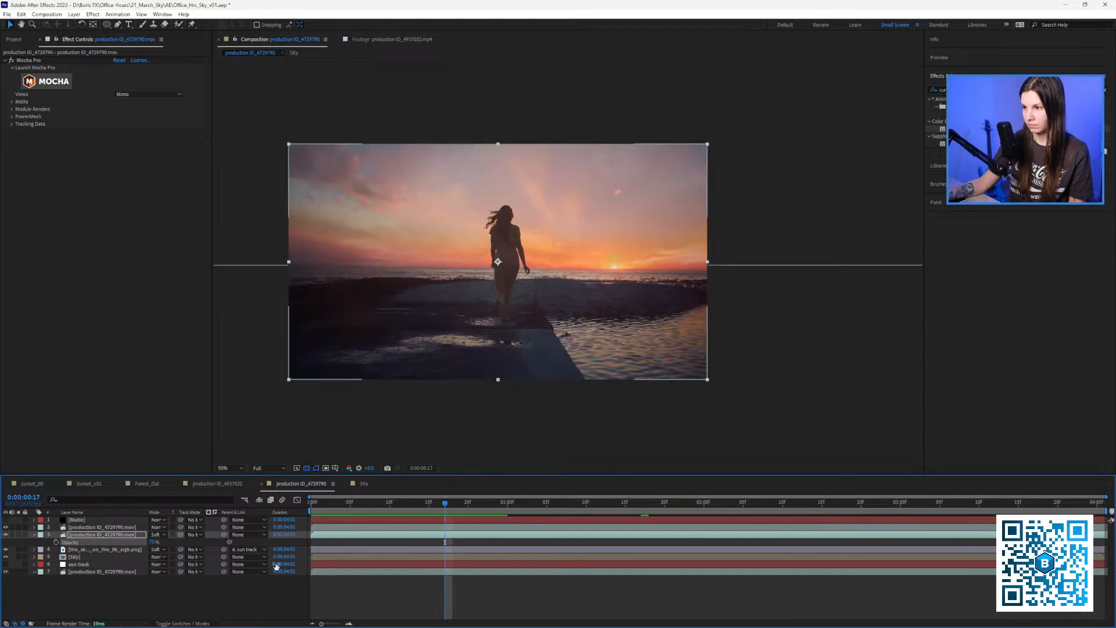
left_click_drag(547, 517, 278, 498)
key("space")
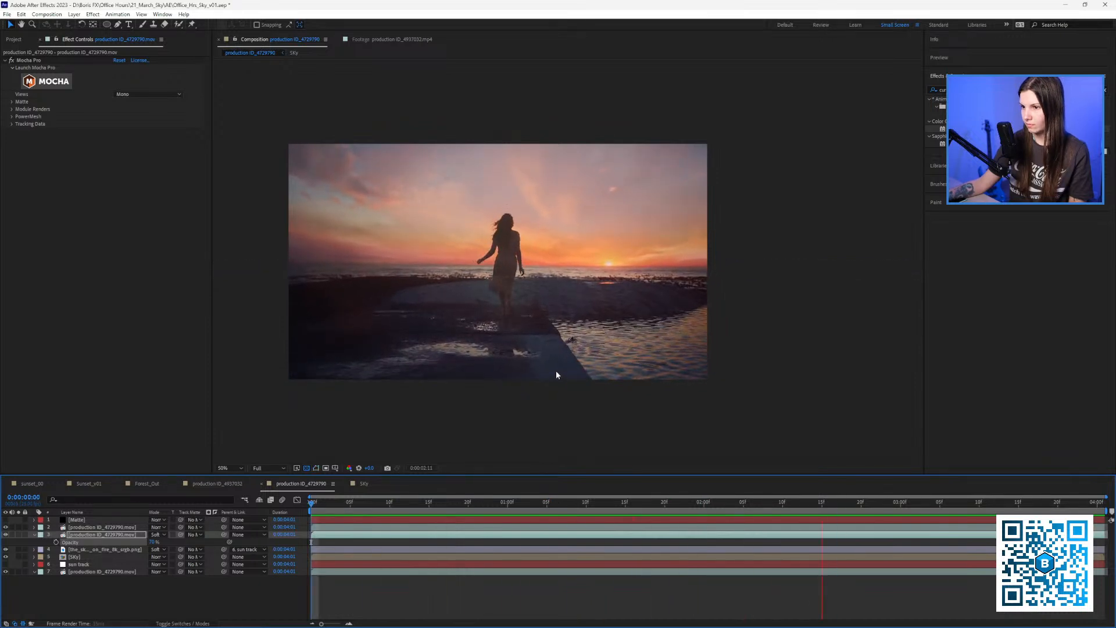
key("space")
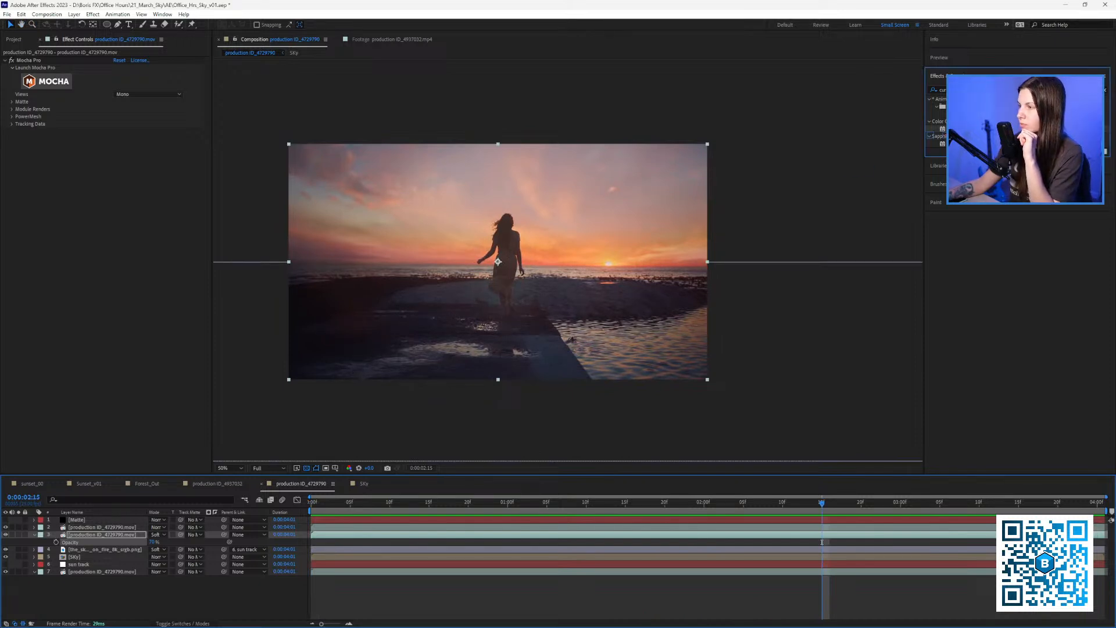
left_click(87, 558)
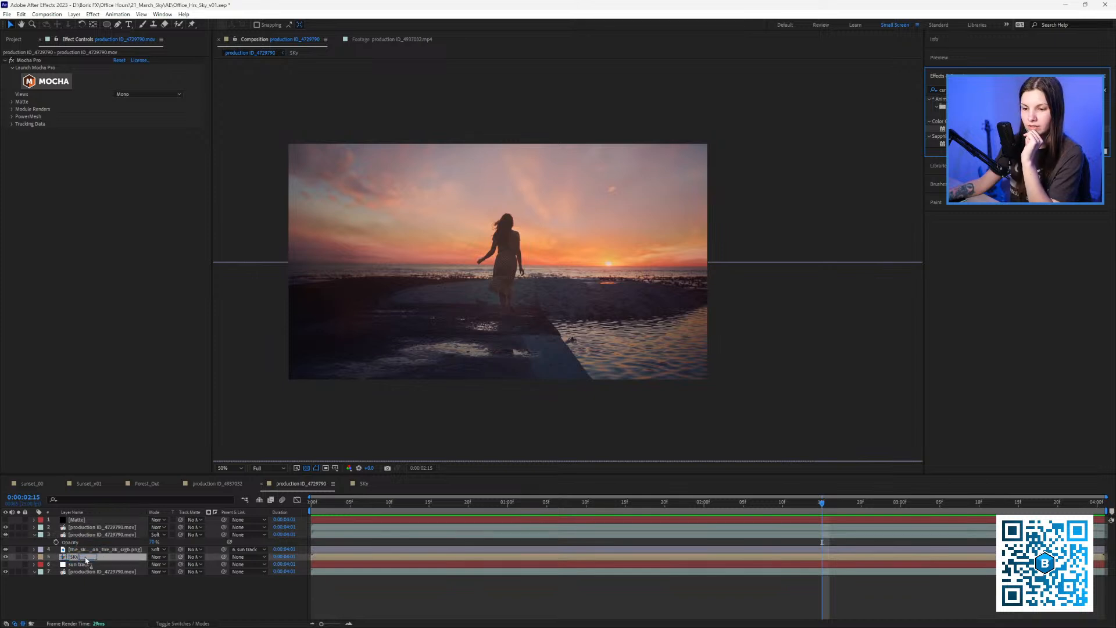
Move Curves 2 above Curves on the Sky layer and pull its RGB curve down to darken the sky.
left_click(86, 558)
key("t")
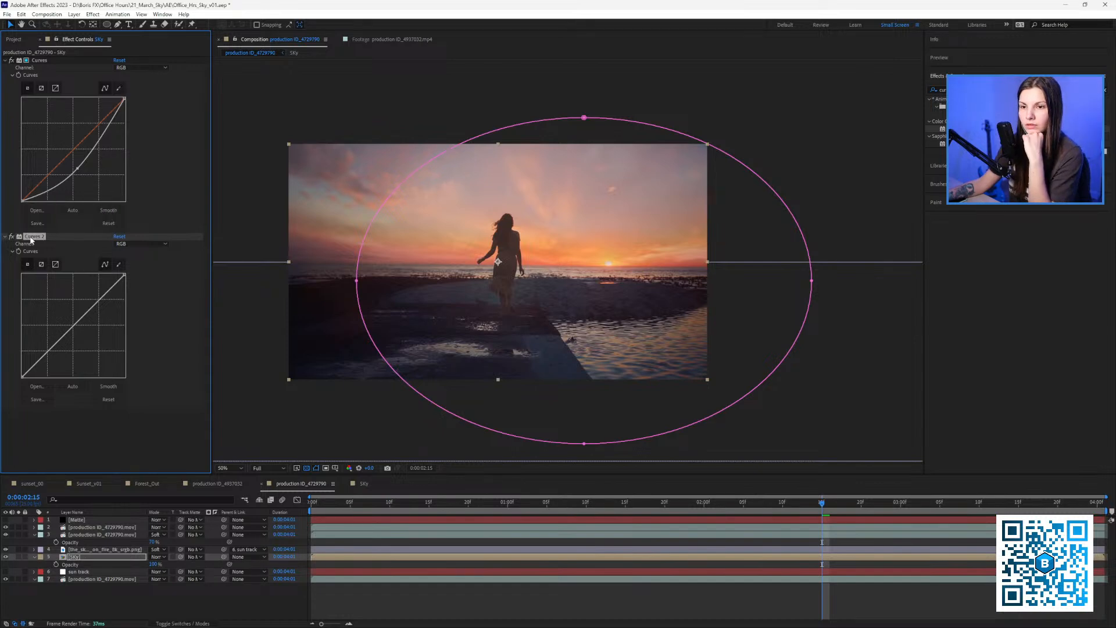
left_click_drag(36, 239, 55, 62)
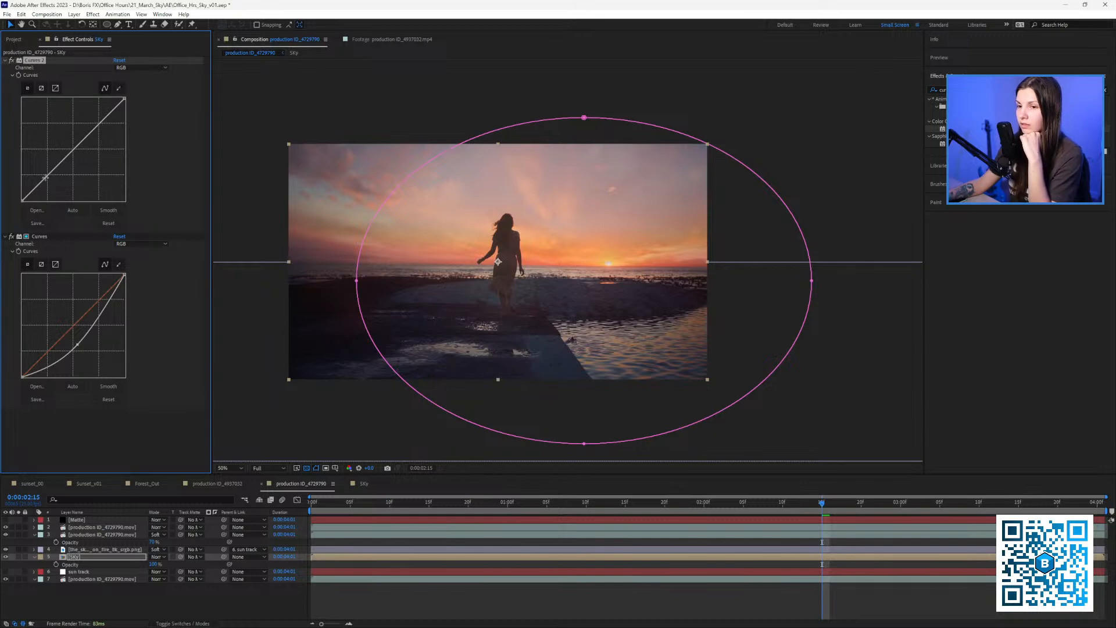
left_click_drag(46, 178, 53, 182)
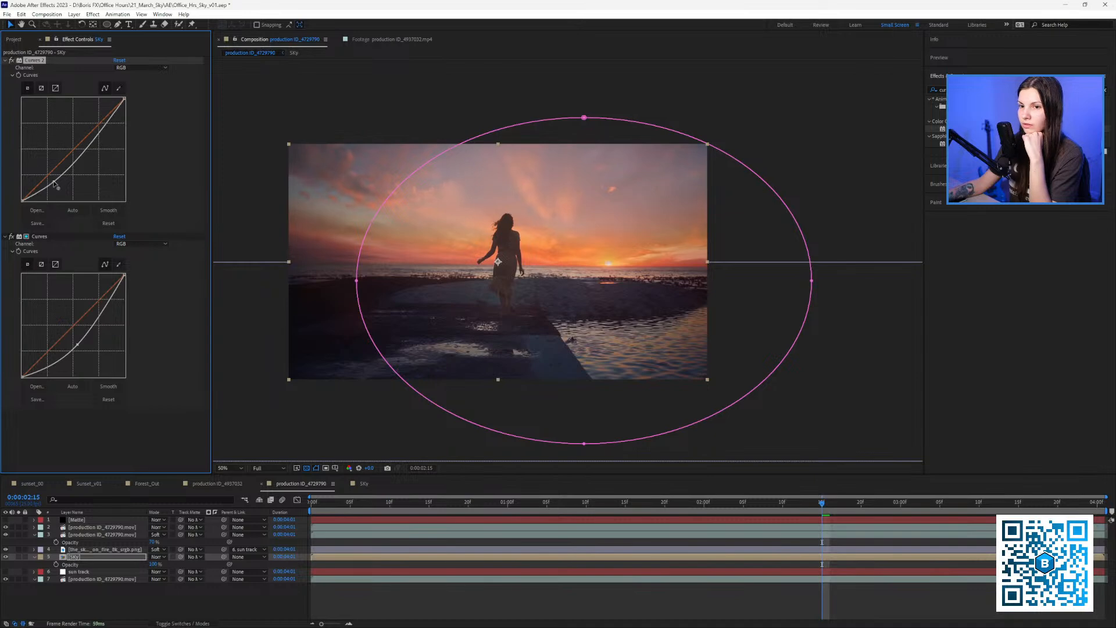
left_click_drag(458, 227, 448, 221)
left_click(323, 511)
key("space")
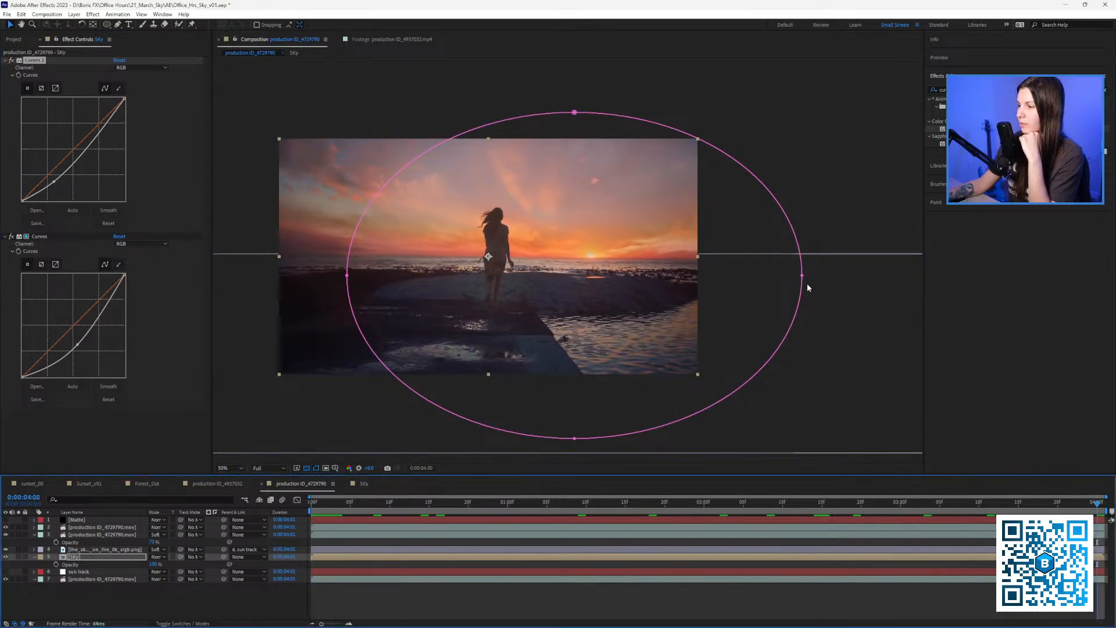
Drag the Sky mask's right, top and bottom points inward into a narrower rounded shape.
left_click_drag(802, 277, 725, 267)
left_click_drag(574, 439, 549, 441)
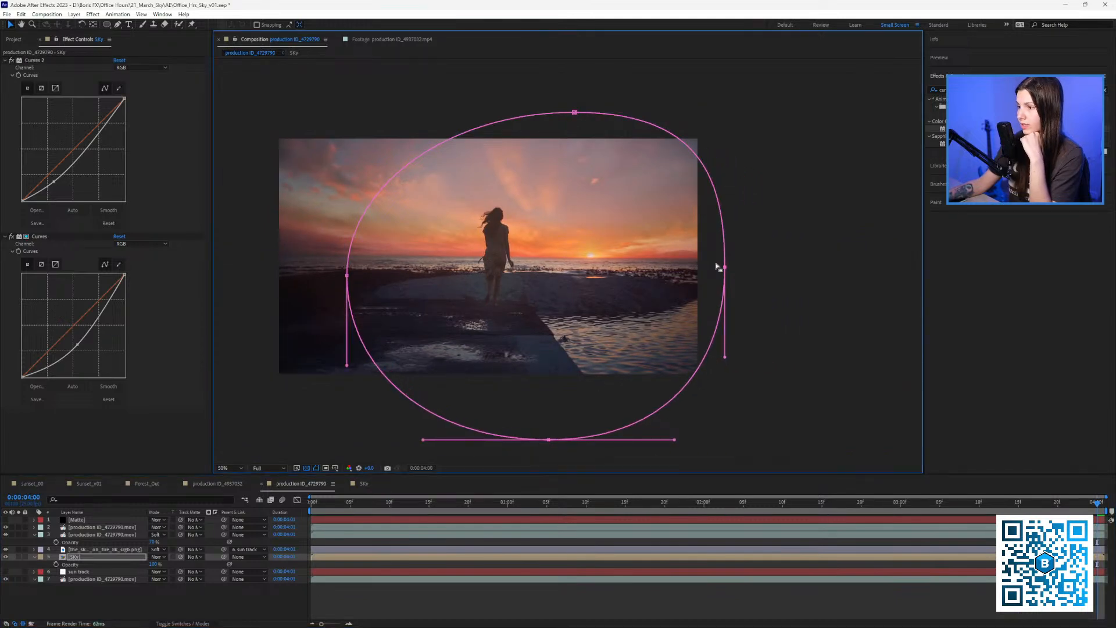
scroll(690, 268, "up", 4)
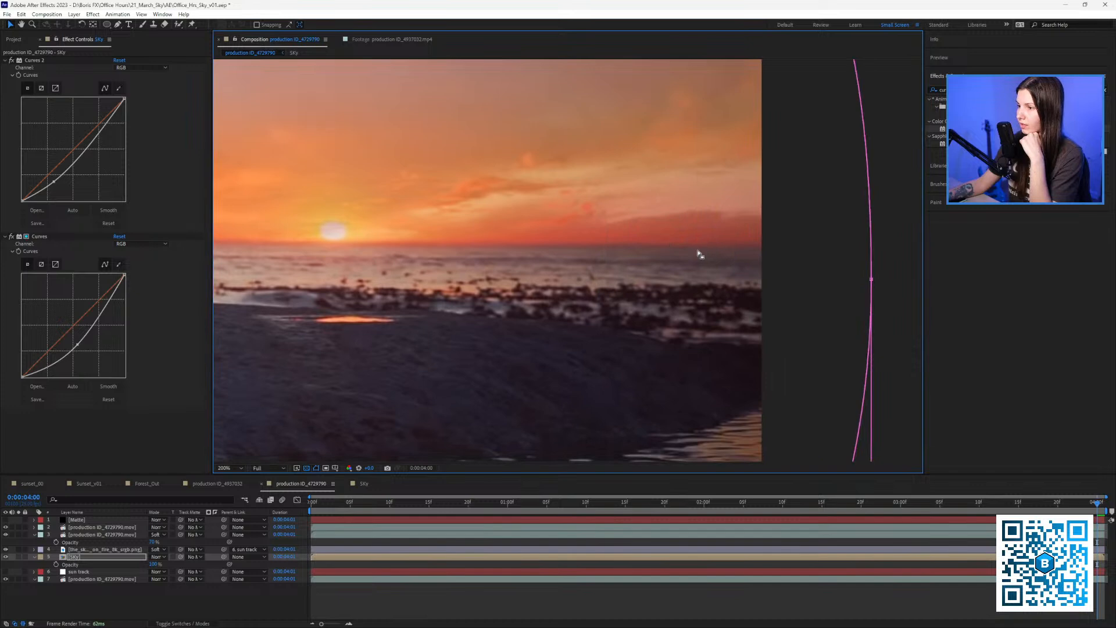
scroll(697, 242, "down", 2)
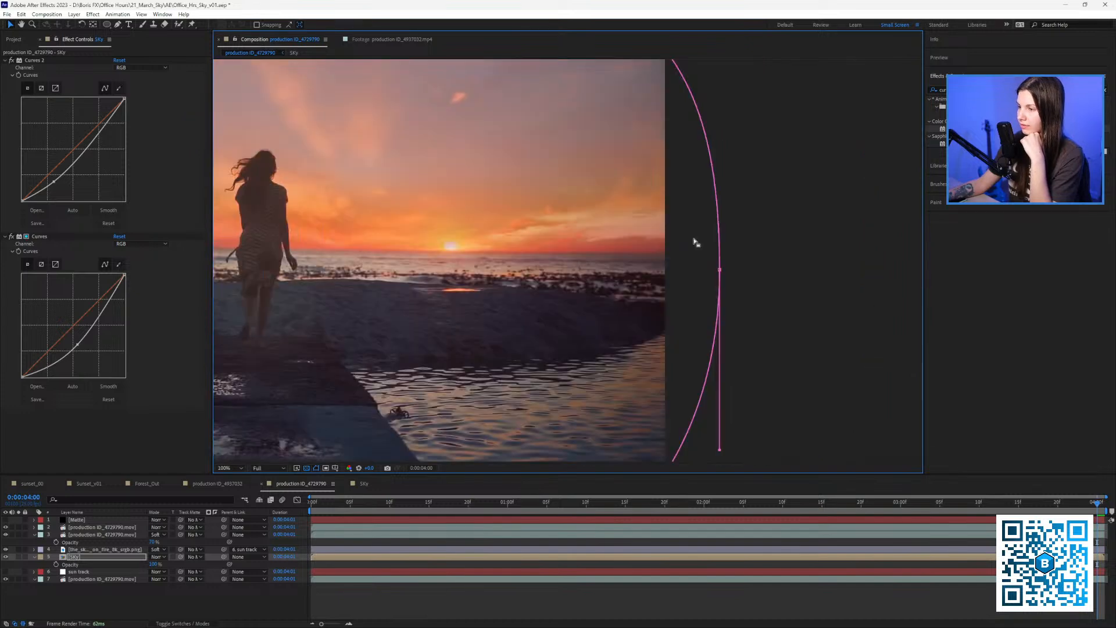
left_click_drag(721, 271, 570, 270)
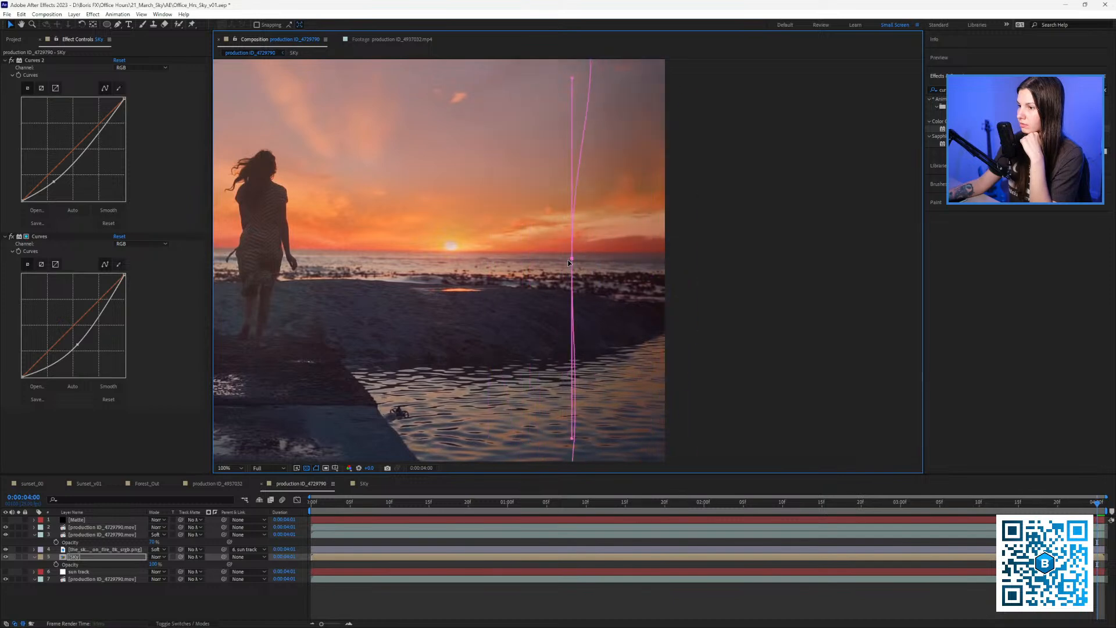
scroll(552, 244, "down", 2)
left_click_drag(507, 141, 452, 151)
left_click_drag(488, 238, 510, 198)
left_click_drag(504, 428, 481, 419)
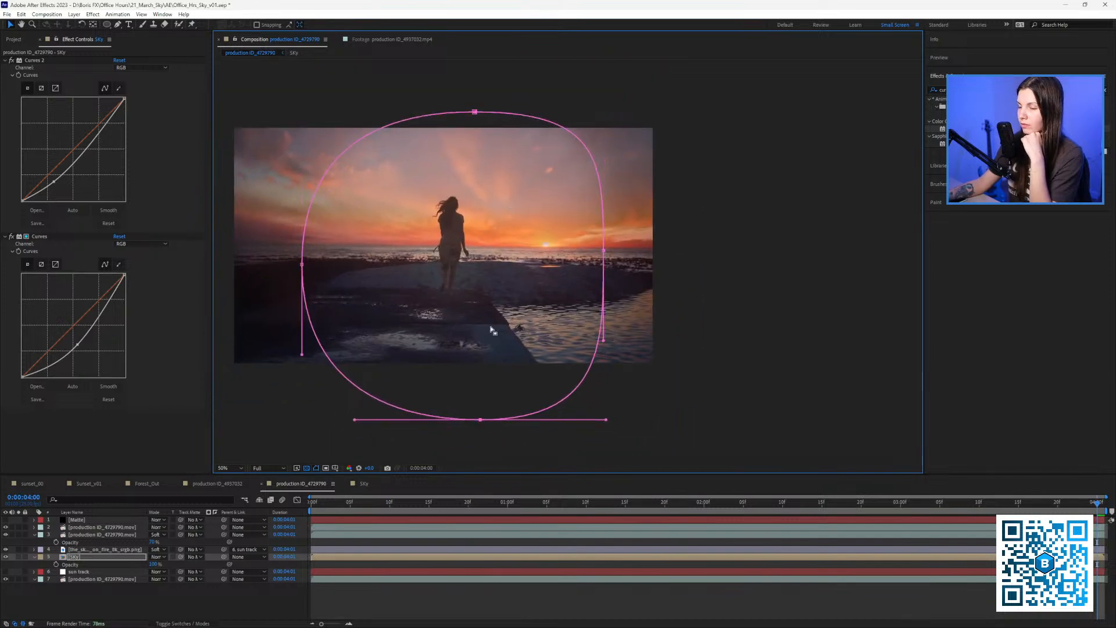
left_click_drag(507, 340, 525, 349)
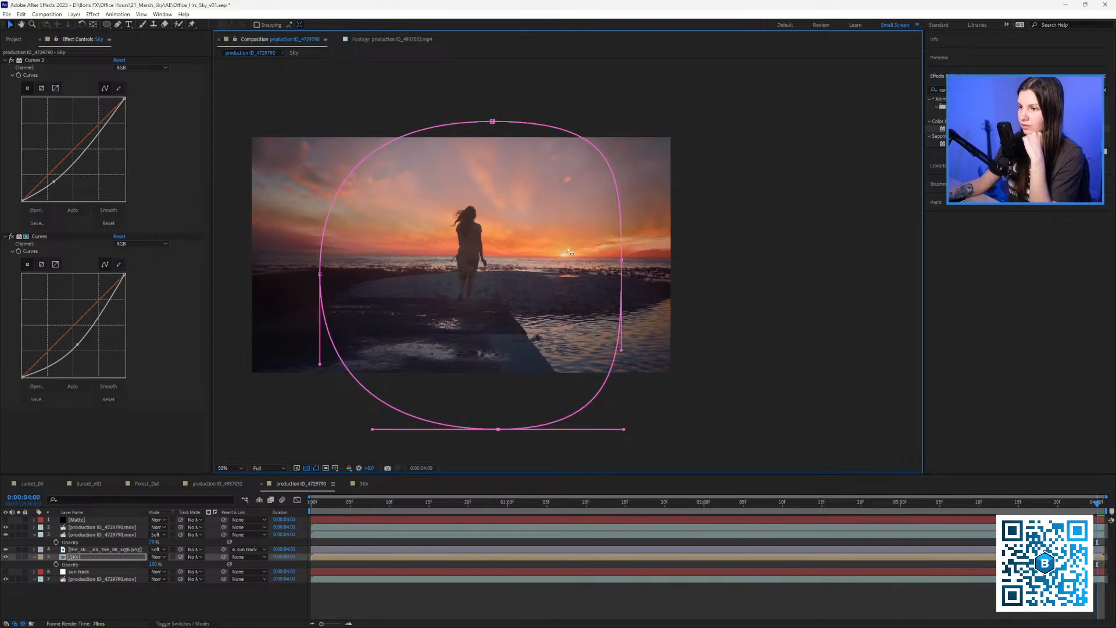
left_click_drag(541, 260, 579, 262)
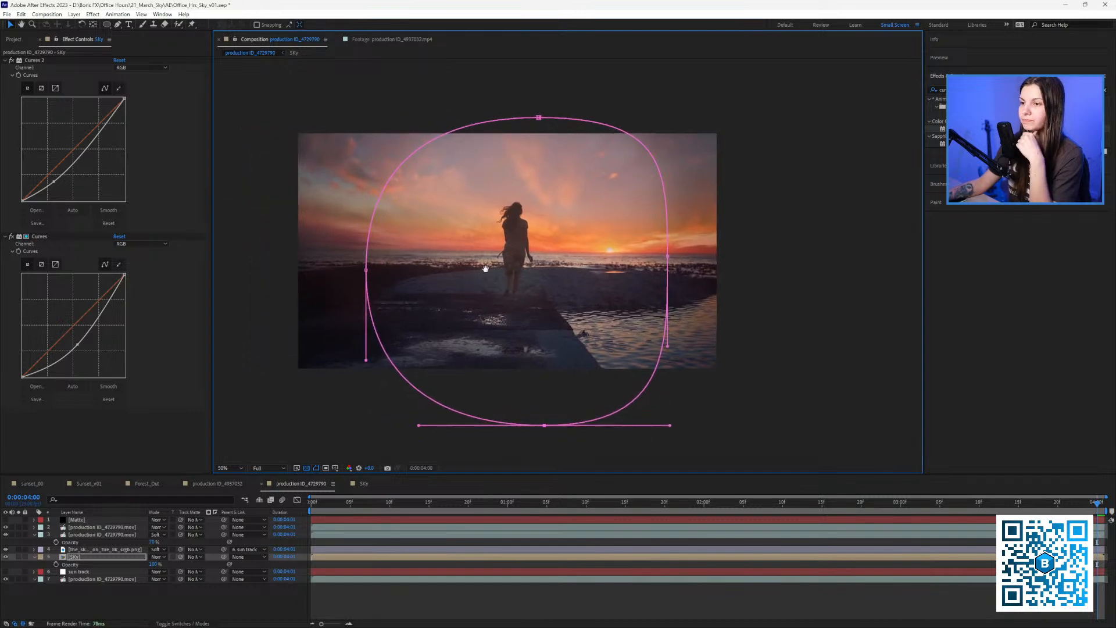
left_click_drag(486, 268, 486, 273)
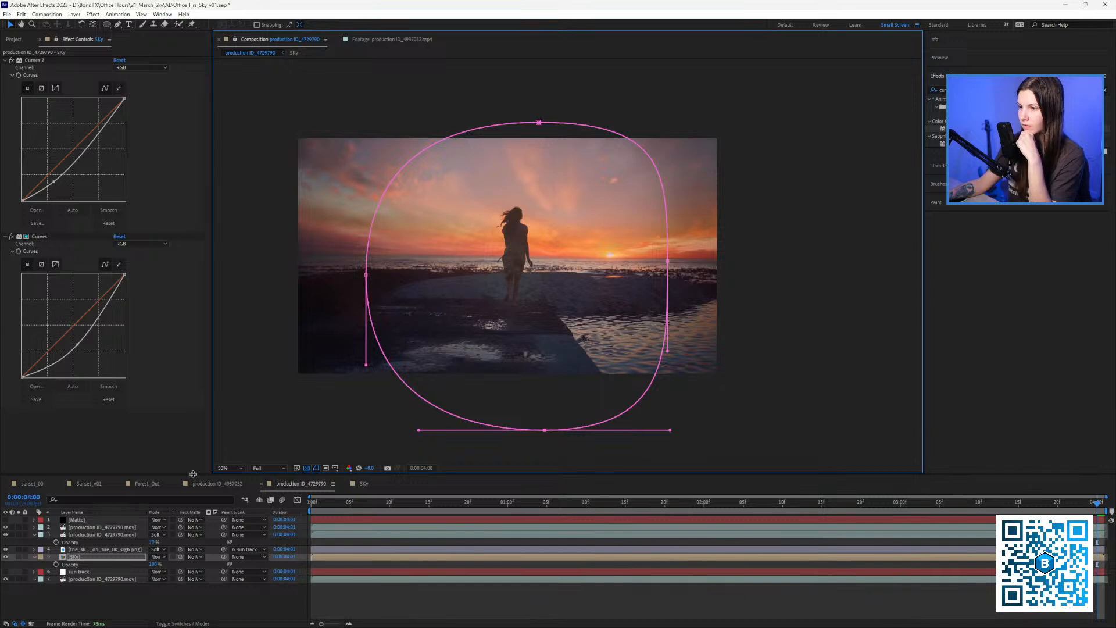
left_click(98, 534)
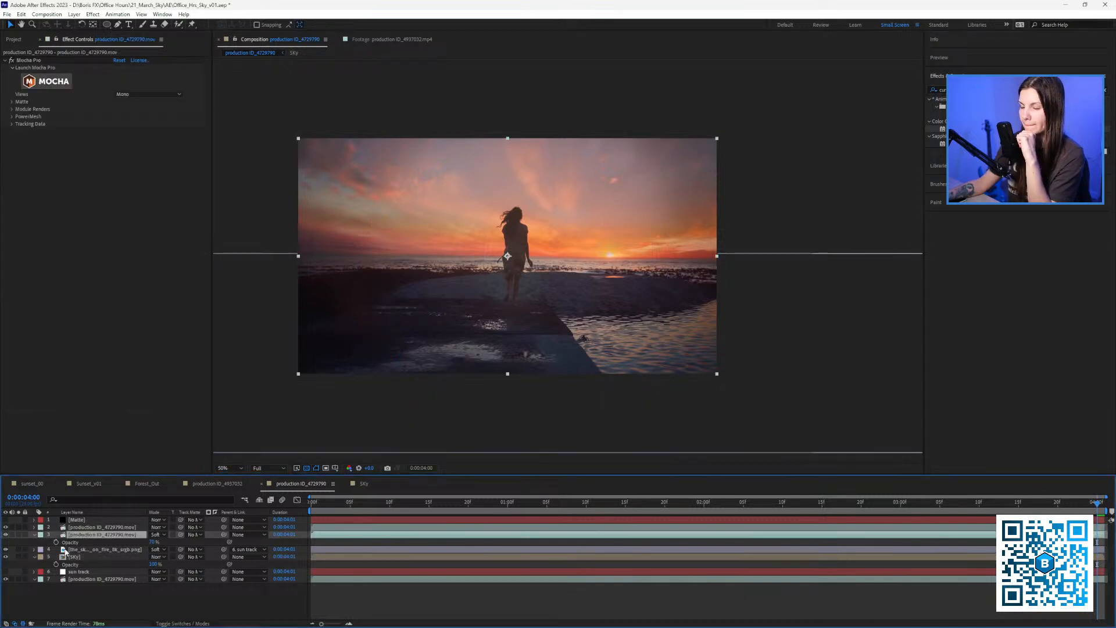
Check the sky image and Matte layers, then set the Matte's Ground mask mode to None.
left_click(99, 548)
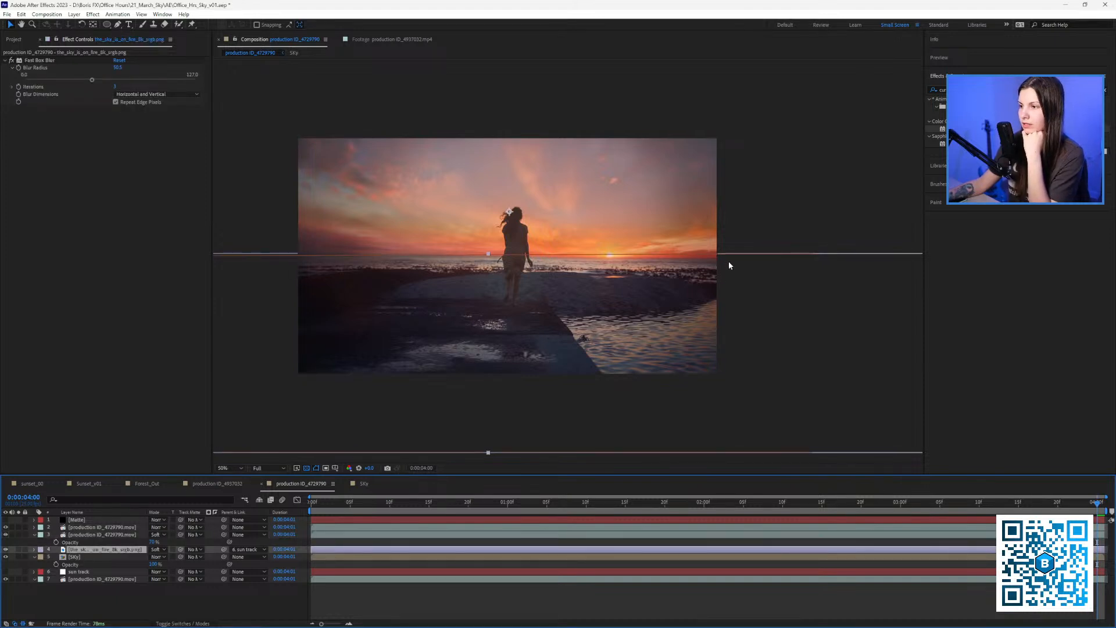
left_click(434, 601)
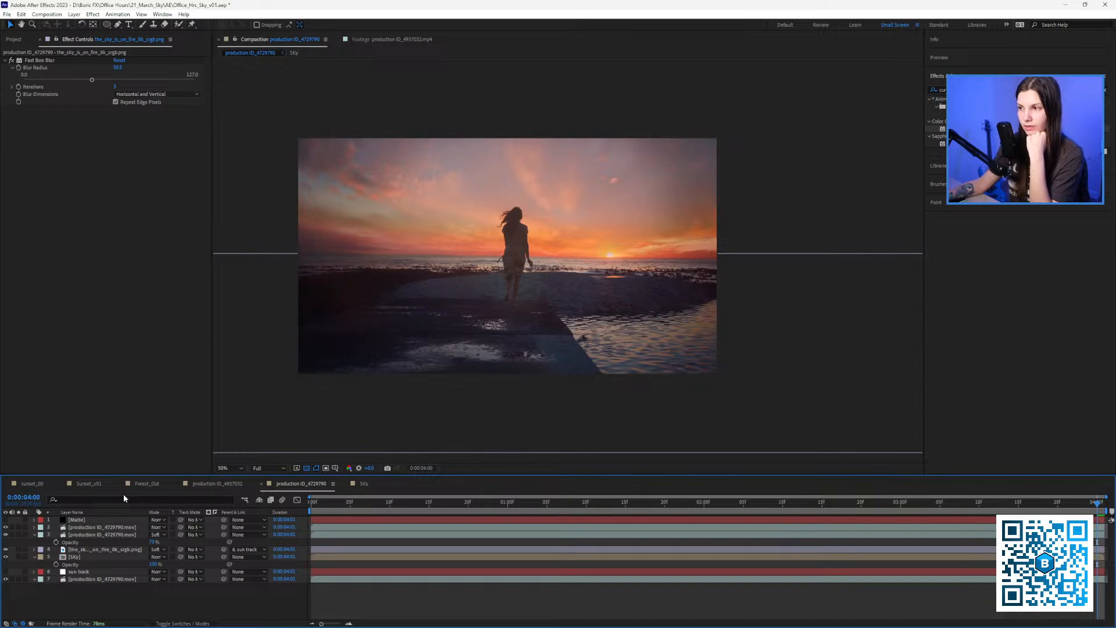
left_click(86, 532)
left_click(80, 520)
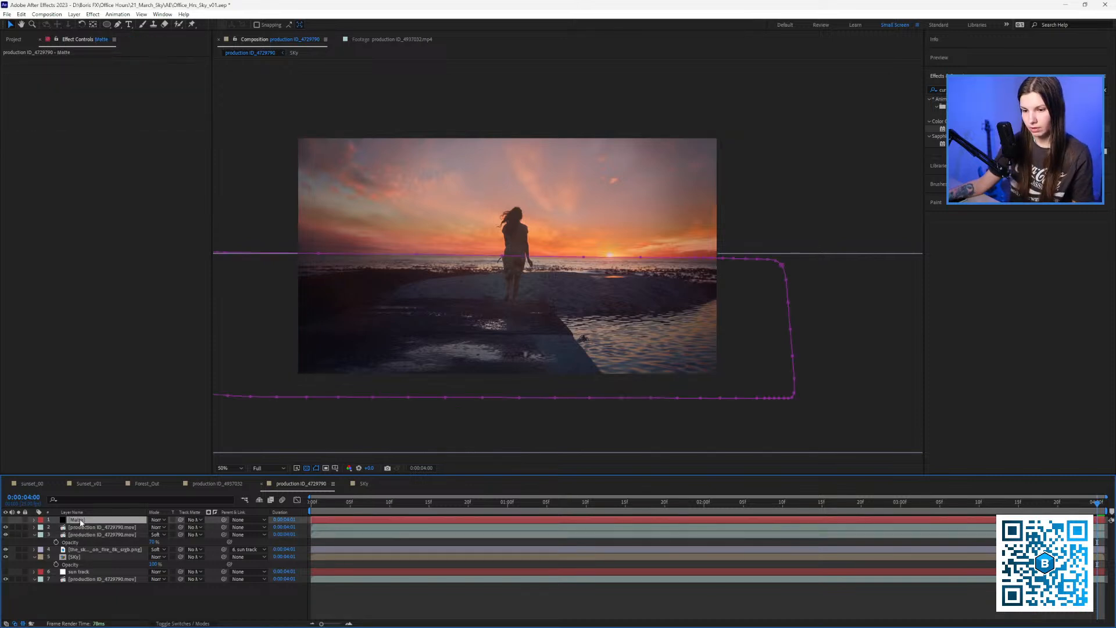
left_click(84, 551)
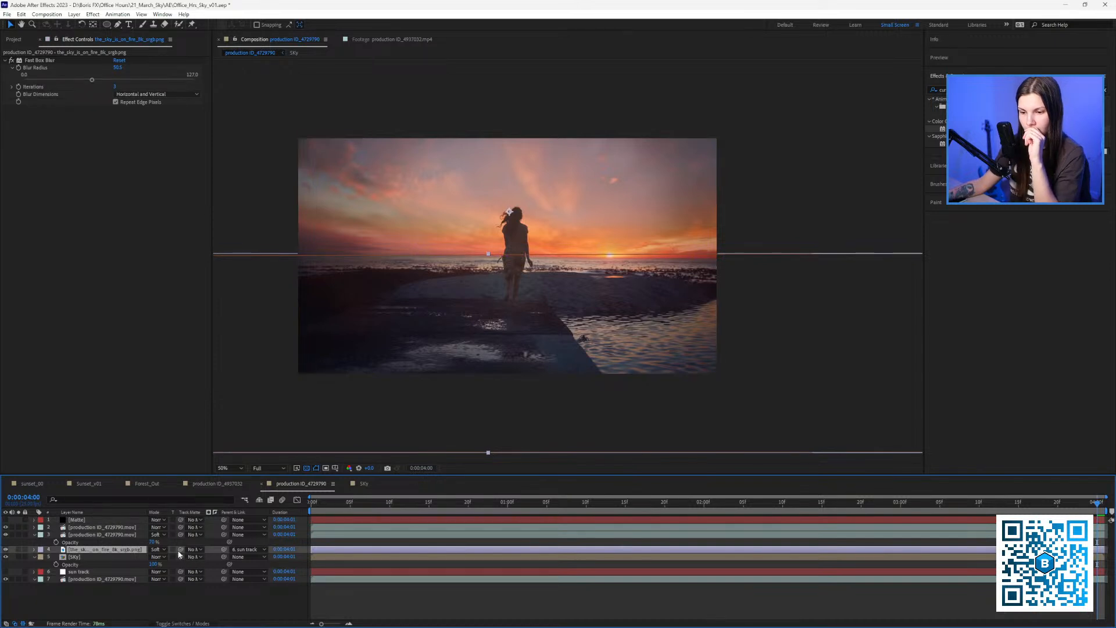
left_click(88, 520)
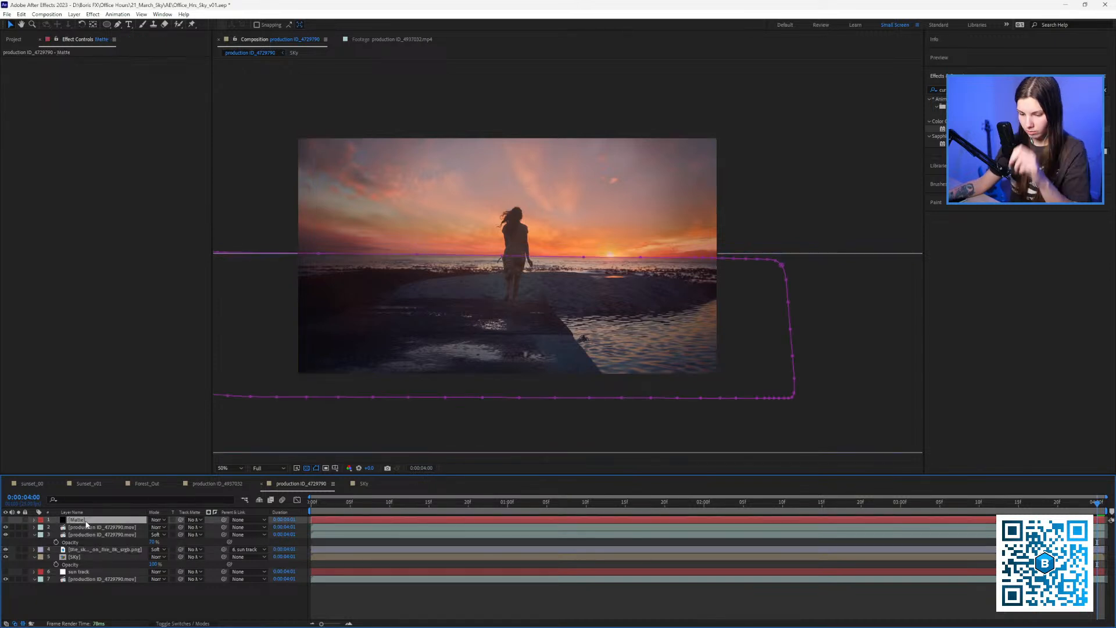
key("m")
left_click(165, 528)
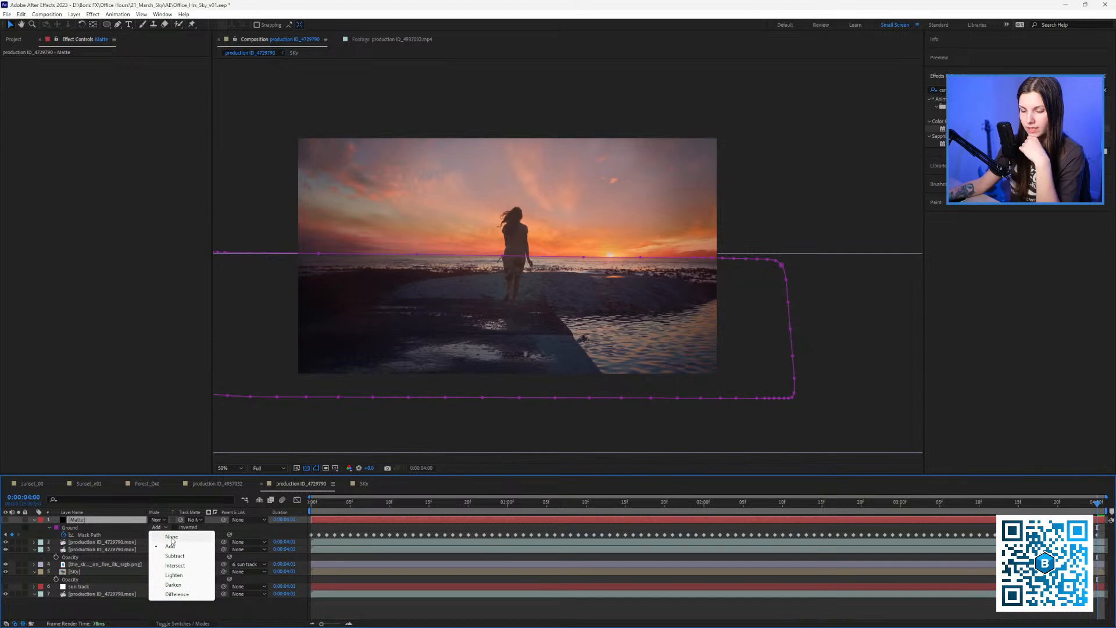
left_click(171, 537)
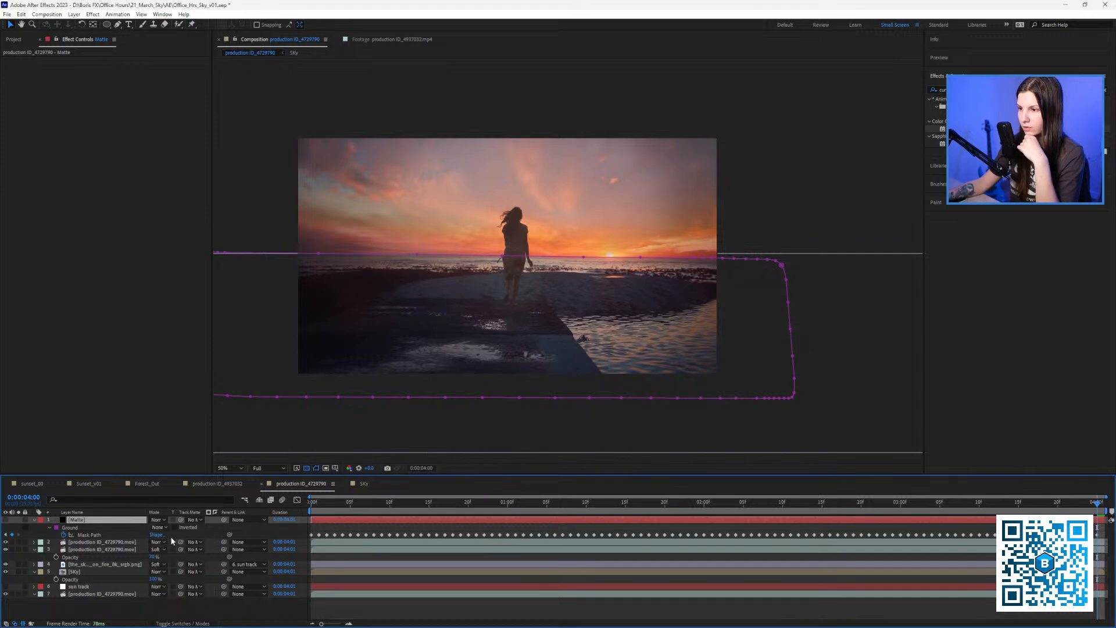
Open the Sky precomp and turn off the transparency grid.
left_click(80, 565)
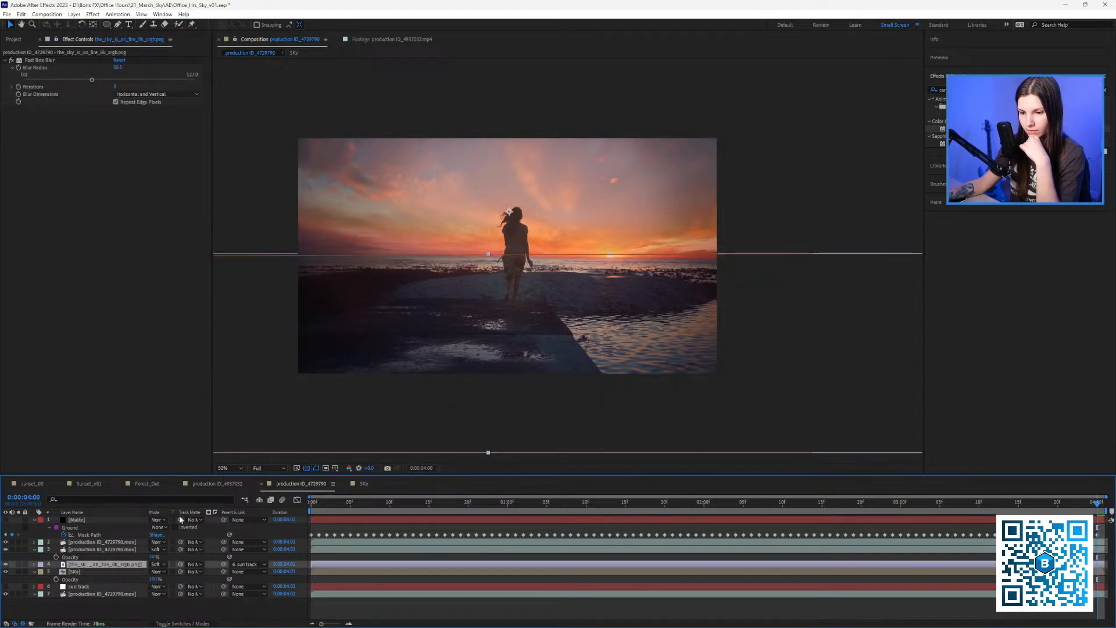
double_click(74, 571)
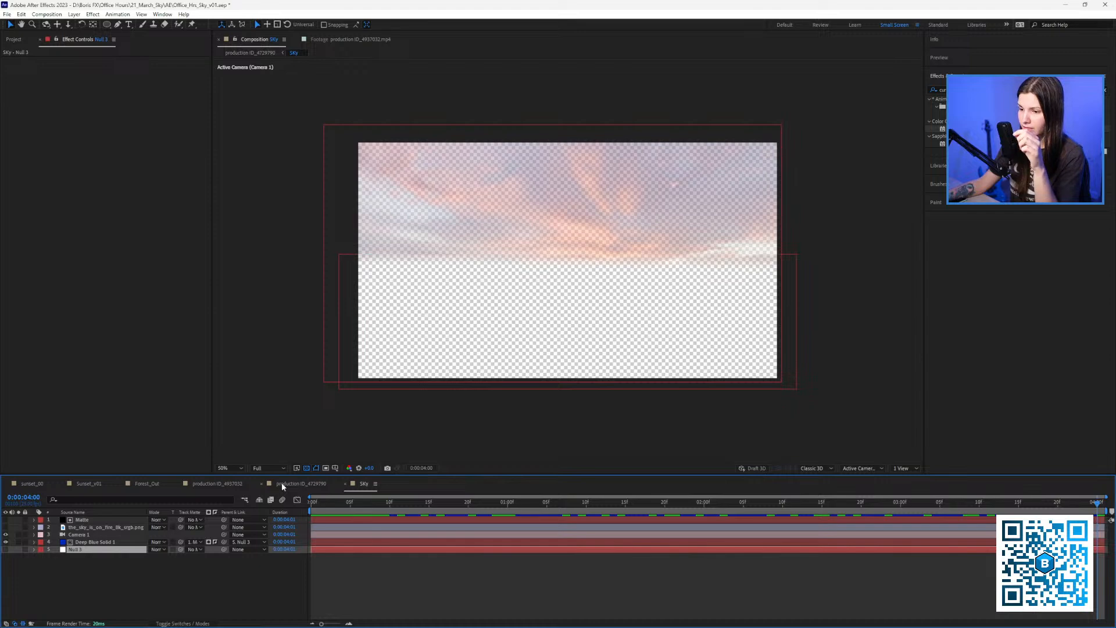
left_click_drag(531, 351, 497, 363)
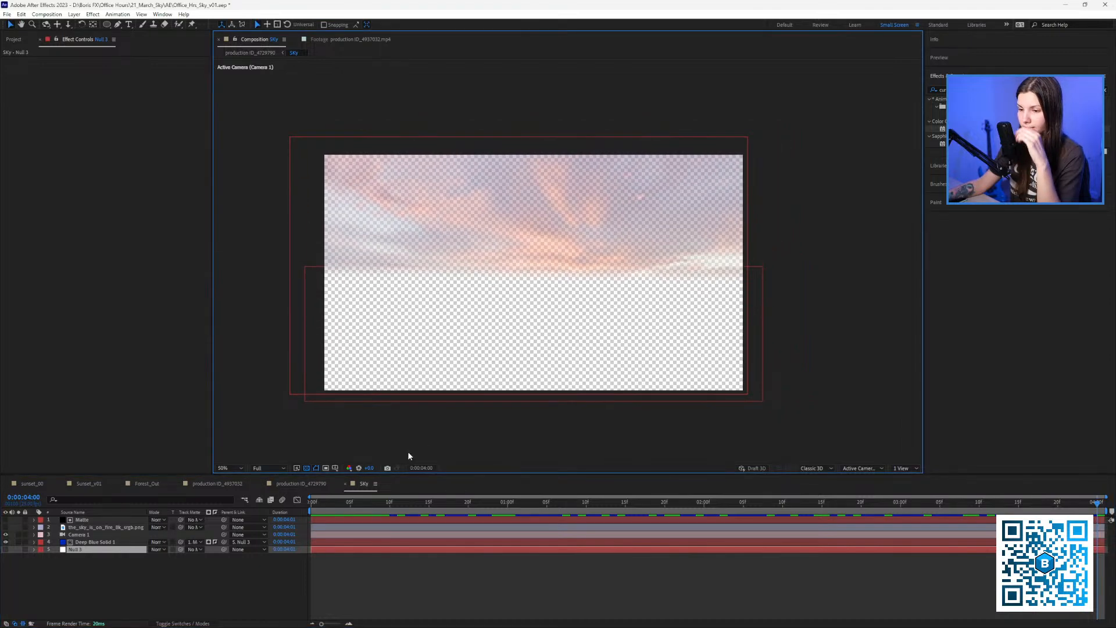
left_click(307, 468)
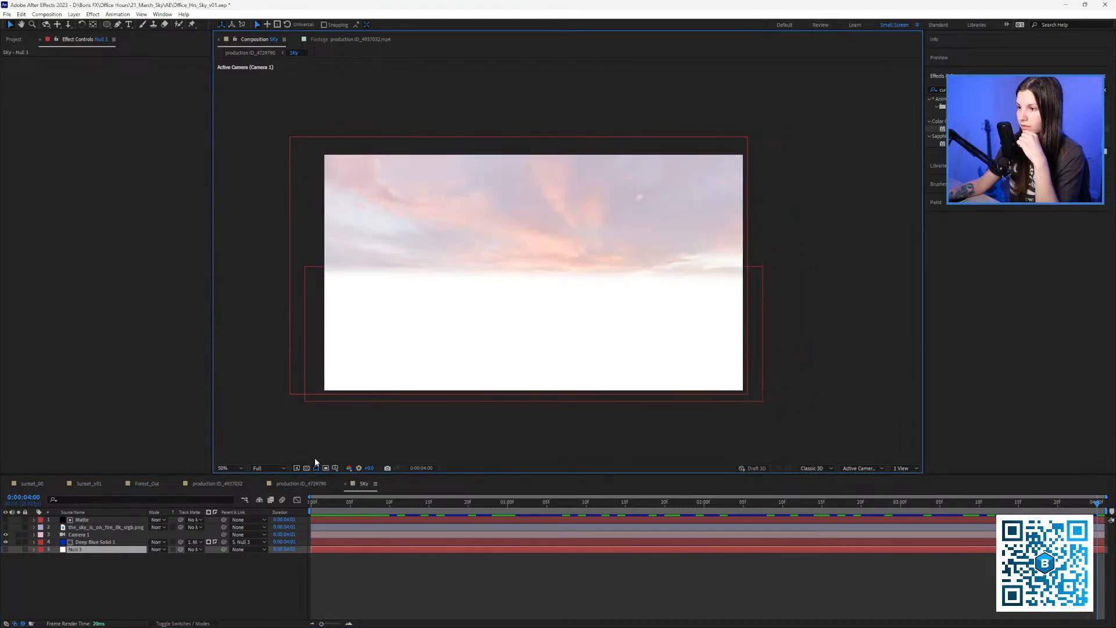
left_click(107, 520)
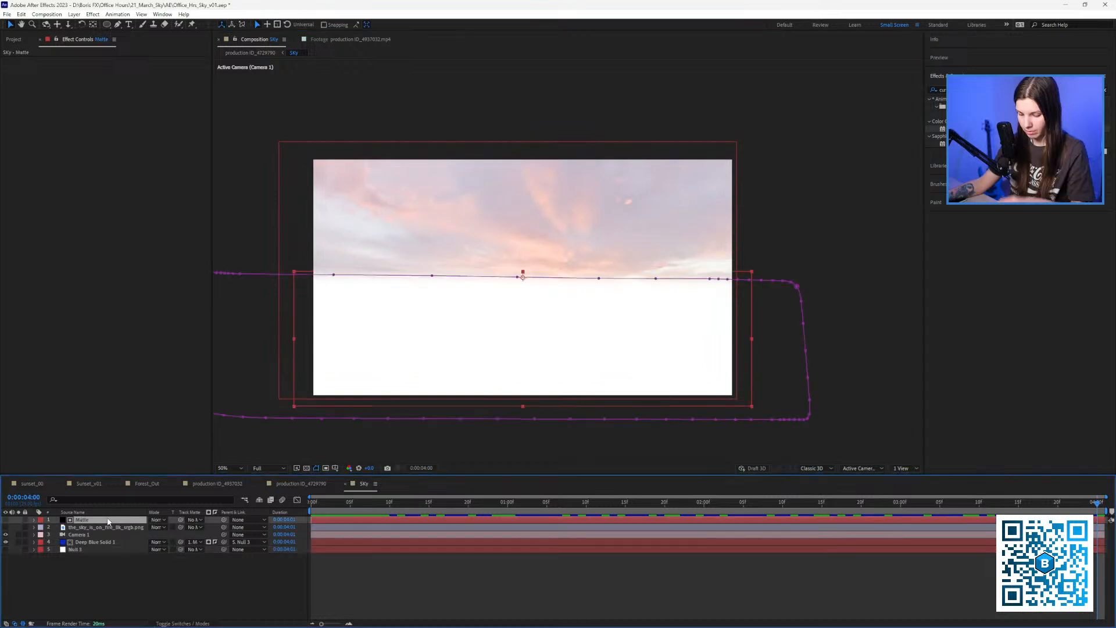
Set the Matte's Ground mask mode to None in the Sky comp.
key("m")
left_click(166, 528)
left_click(172, 535)
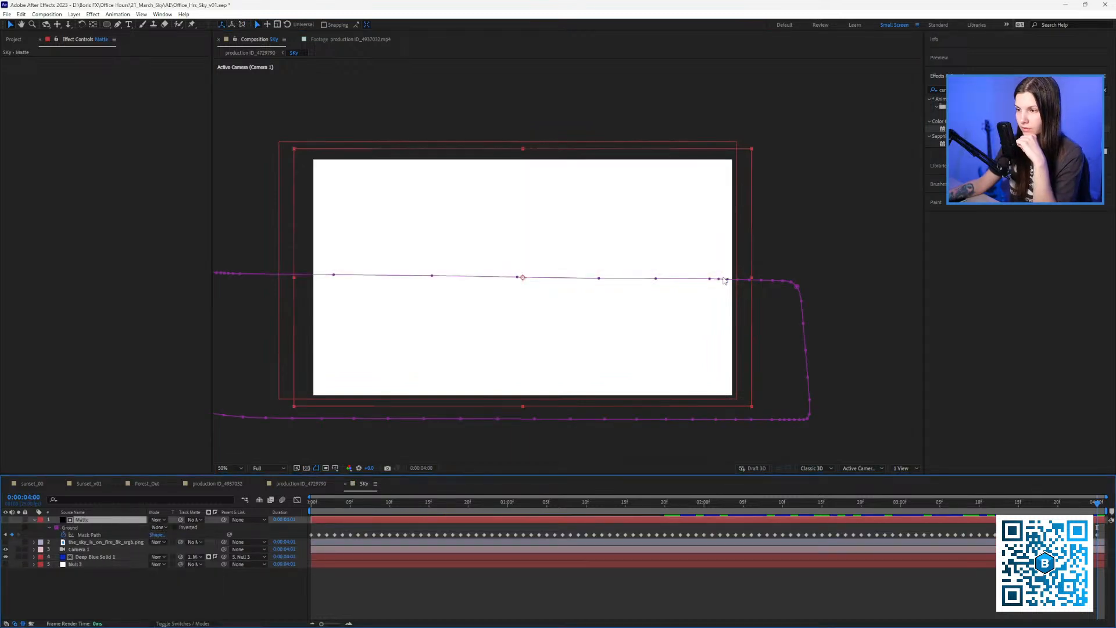
Apply Gradient Ramp to the Matte and move its start and end points into the frame.
left_click(933, 90)
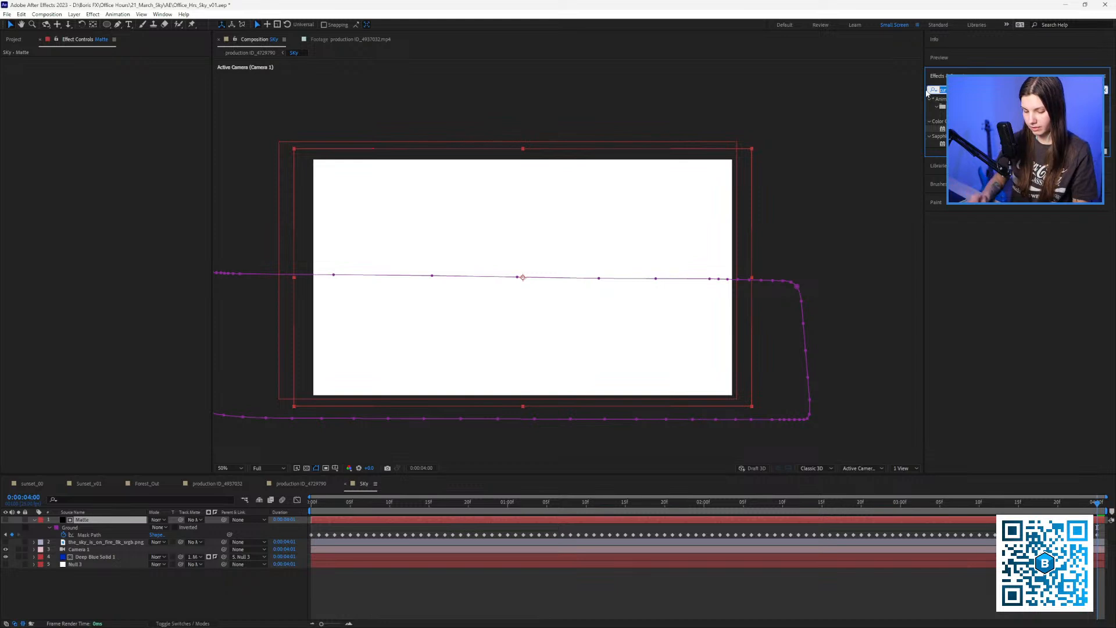
type("g")
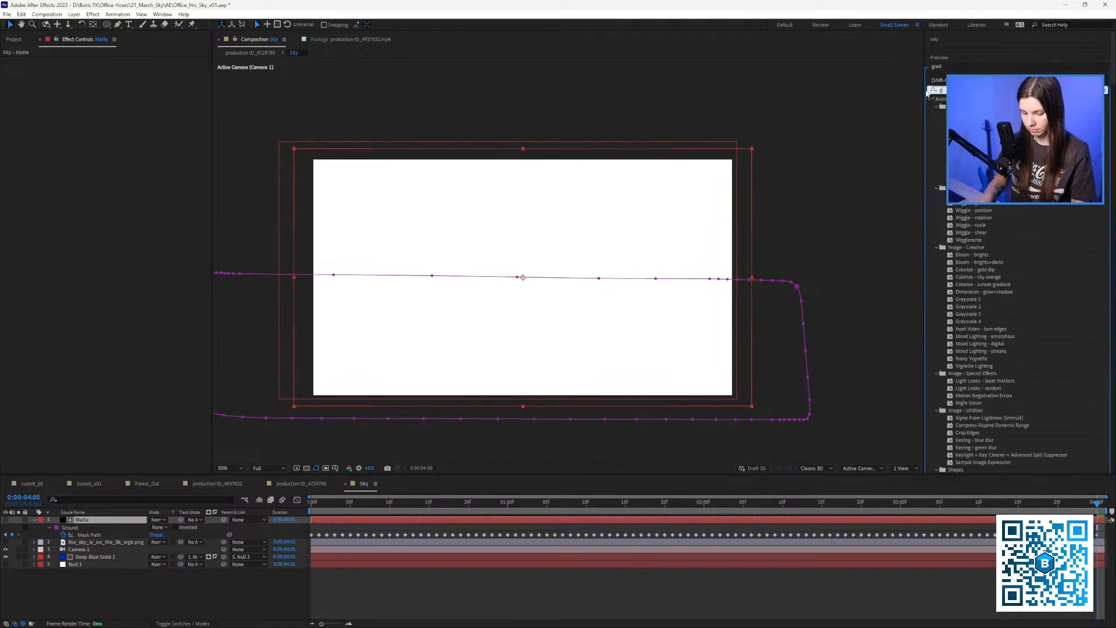
type("radi")
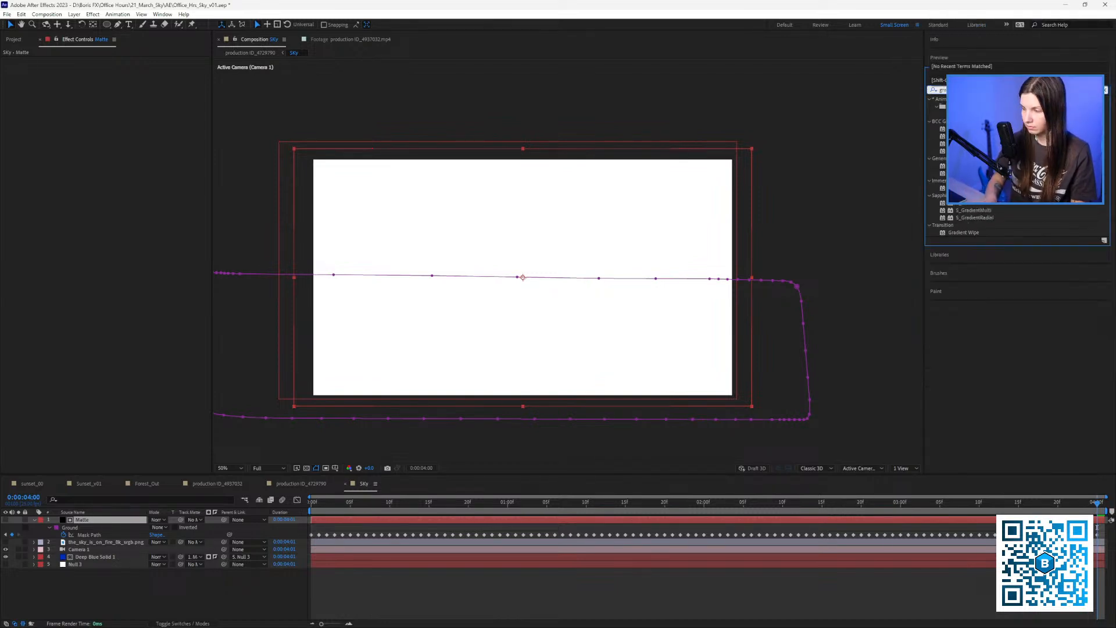
type("ent ramp")
left_click_drag(970, 107, 420, 345)
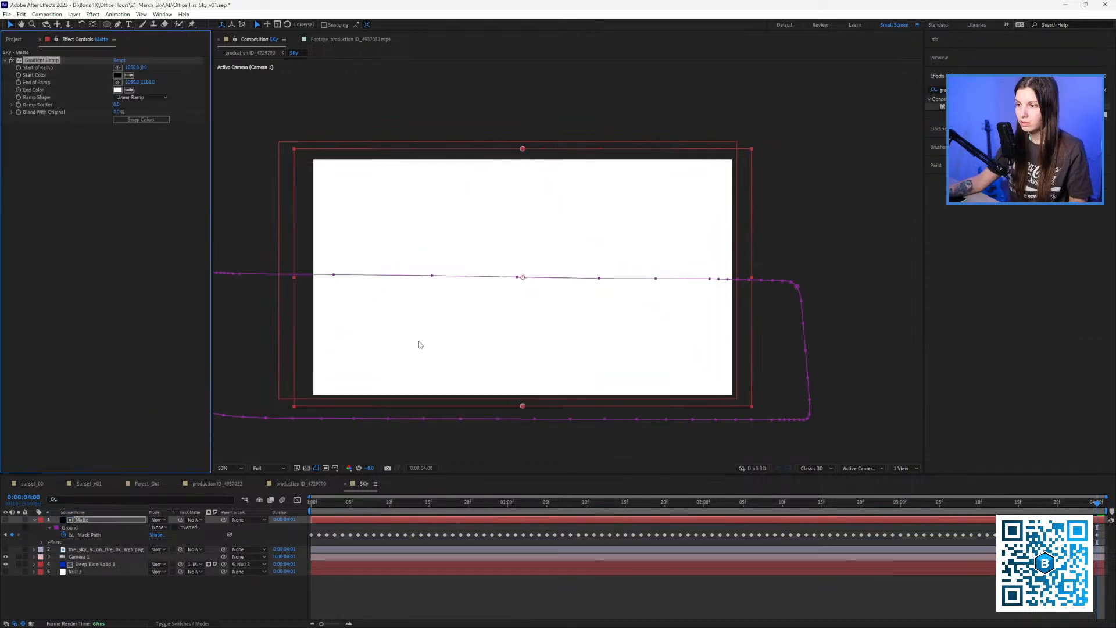
left_click(6, 520)
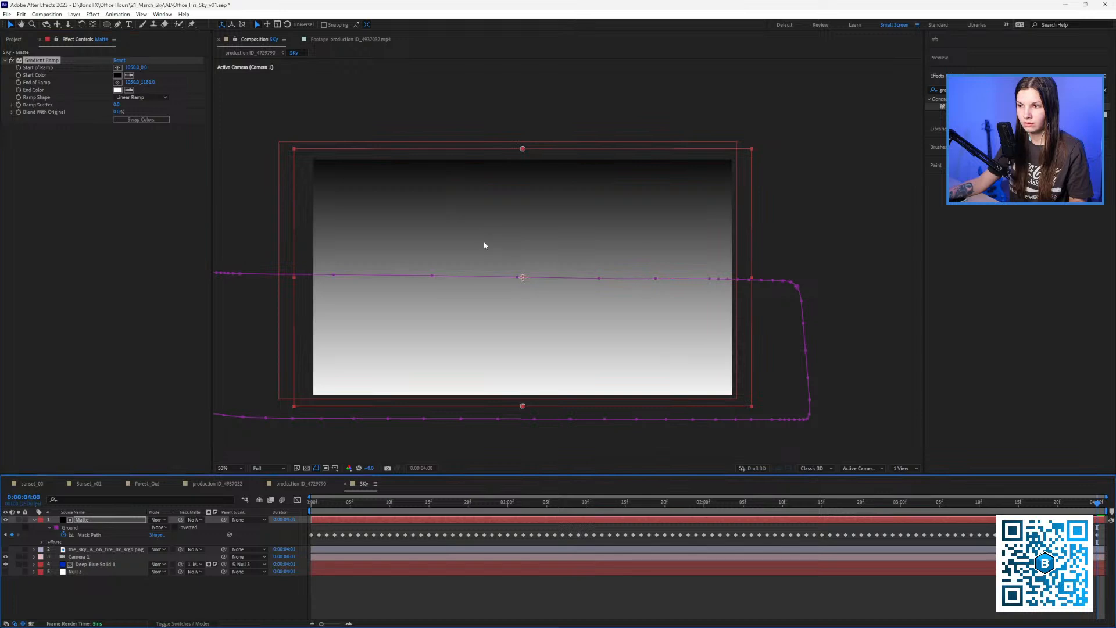
left_click_drag(523, 150, 530, 225)
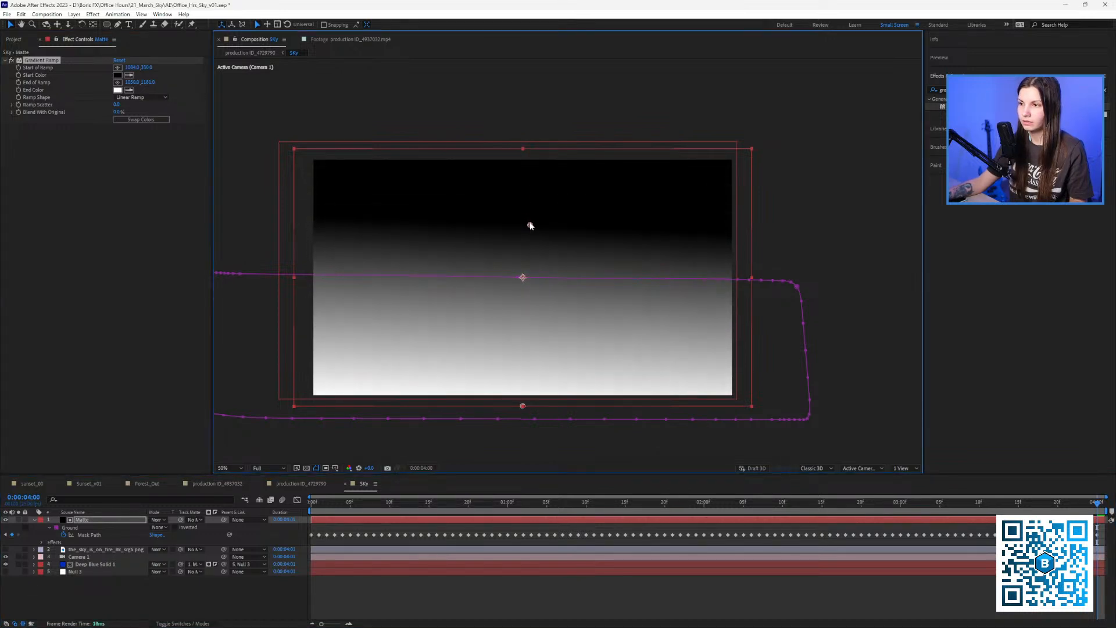
left_click_drag(523, 406, 533, 357)
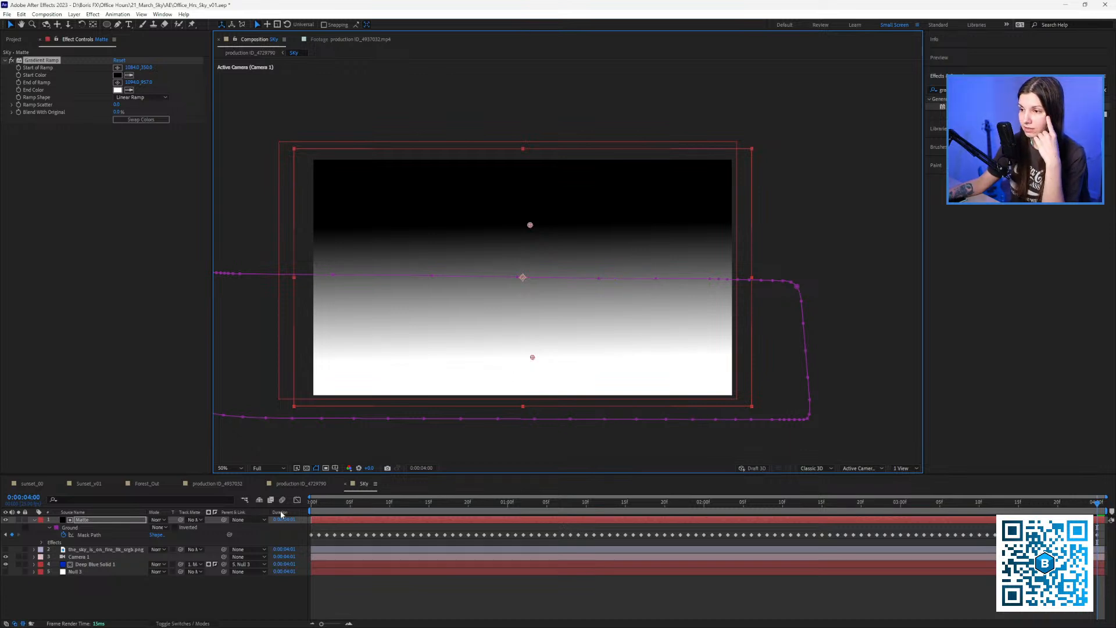
left_click(102, 563)
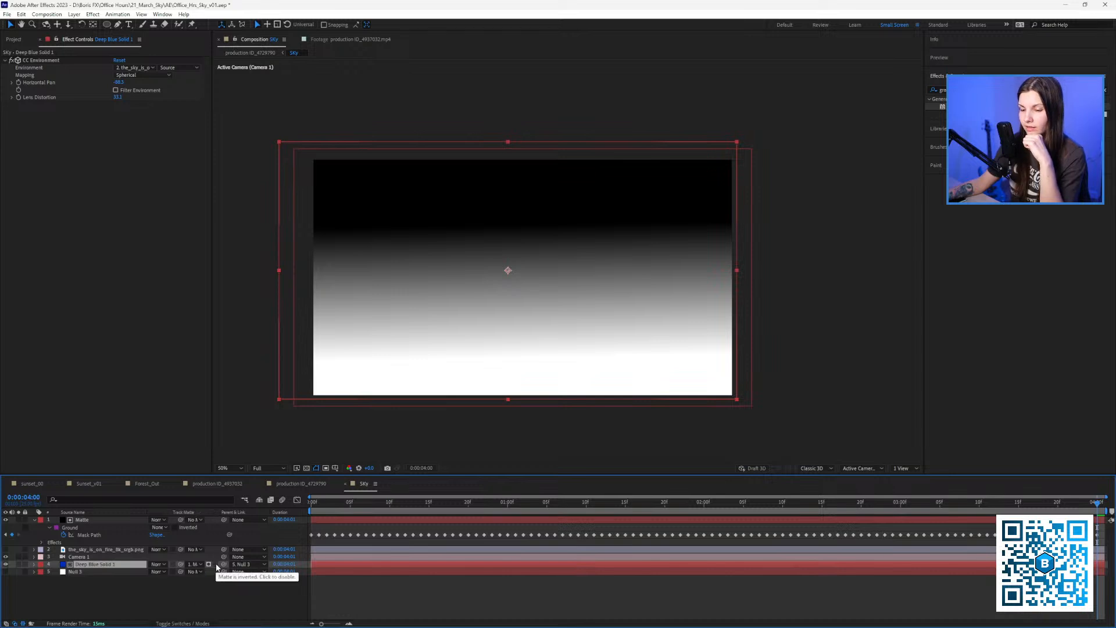
Toggle Deep Blue Solid 1's track matte inversion so the sky shows through the gradient matte.
left_click(216, 565)
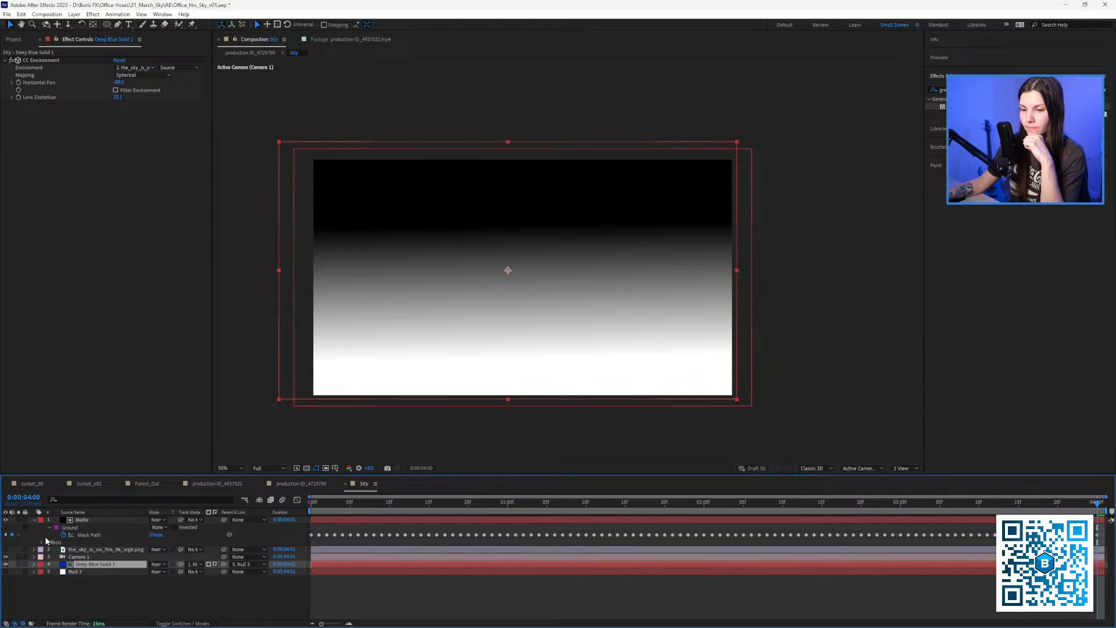
left_click(8, 523)
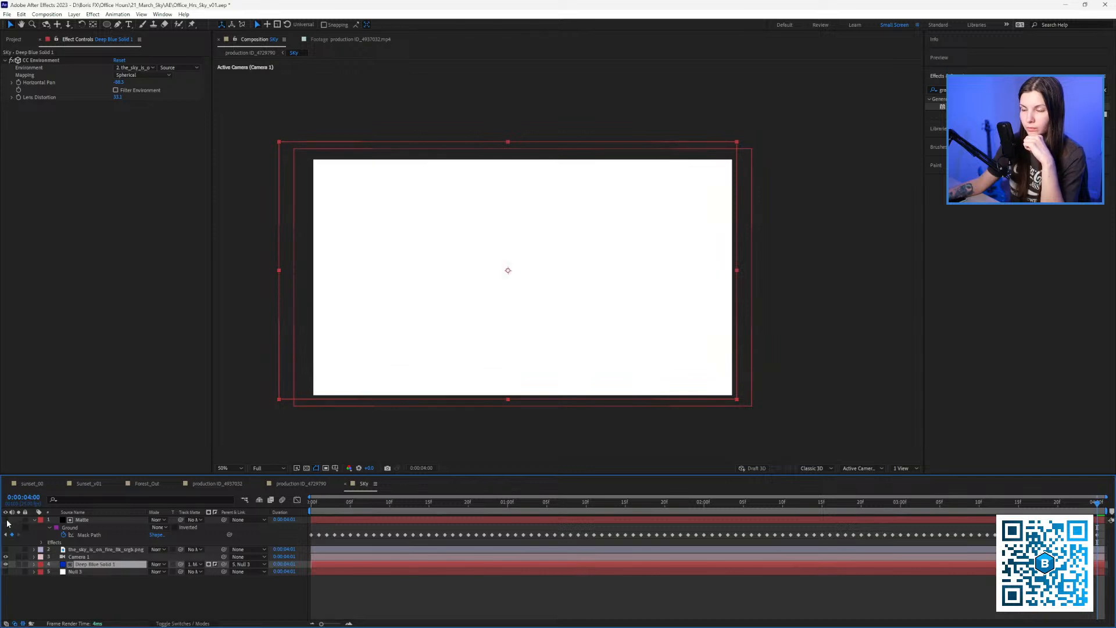
left_click(214, 564)
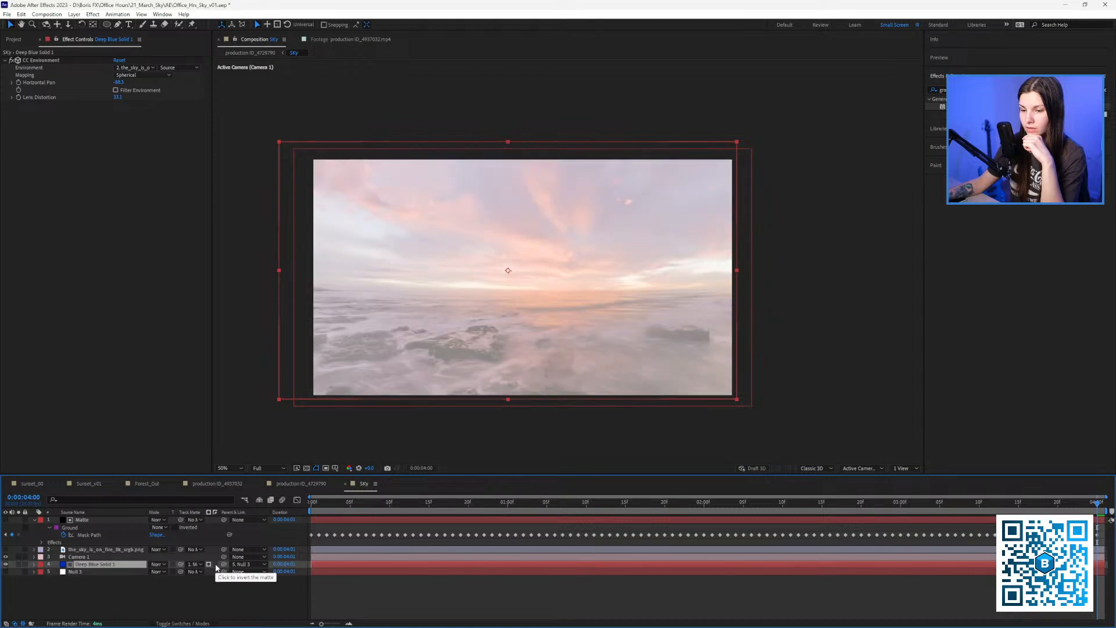
left_click(215, 566)
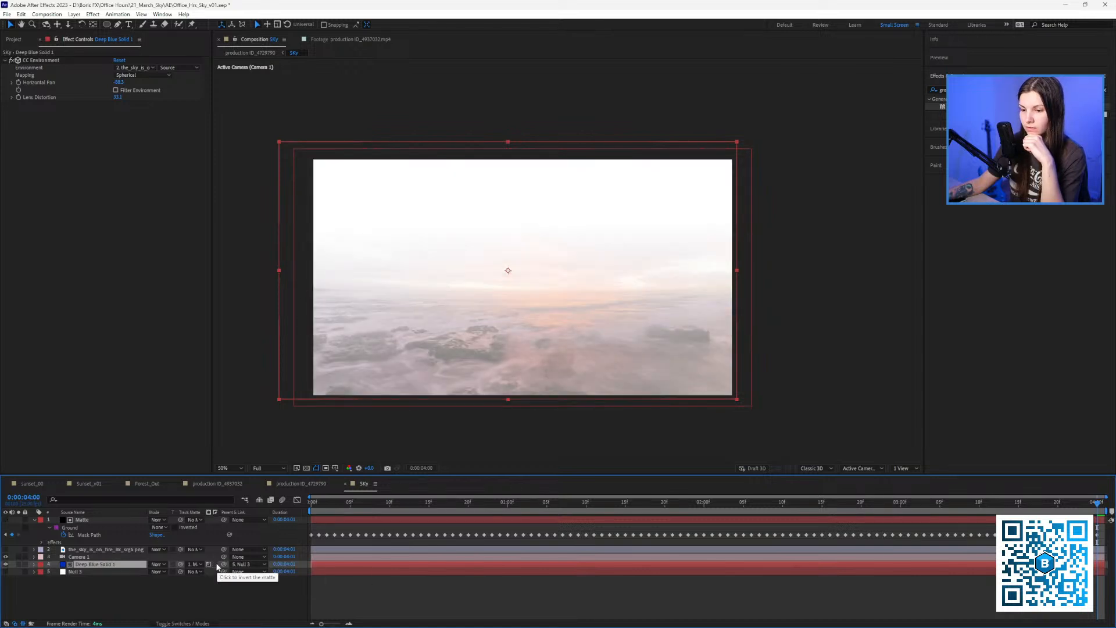
left_click(216, 565)
At the first frame, position the Gradient Ramp's start and end points near the horizon.
left_click_drag(344, 504, 299, 510)
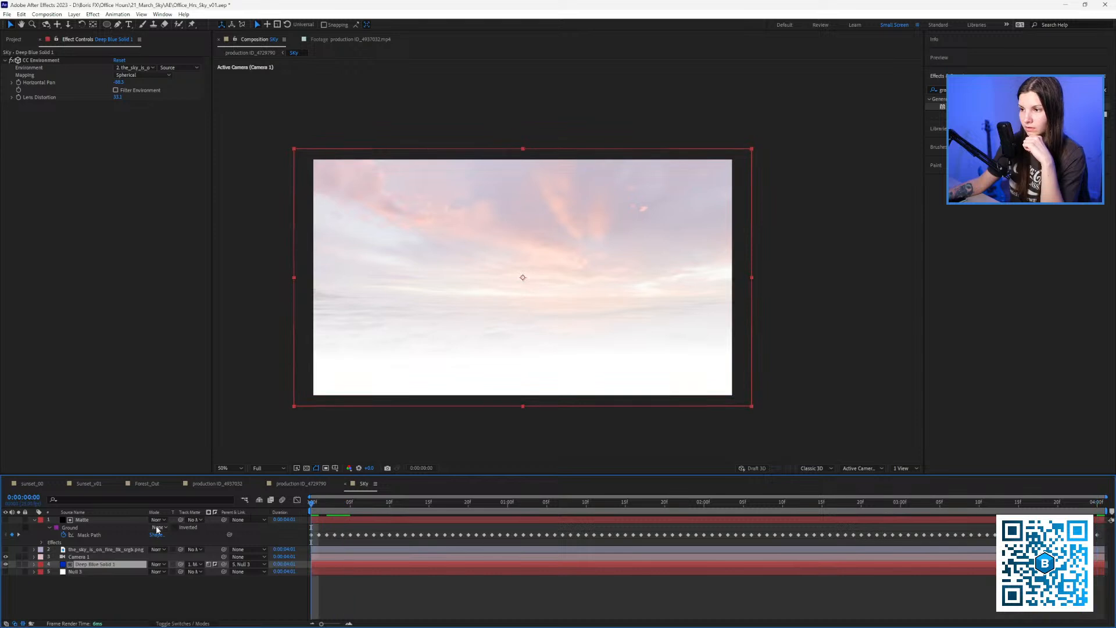
left_click(98, 515)
left_click(89, 521)
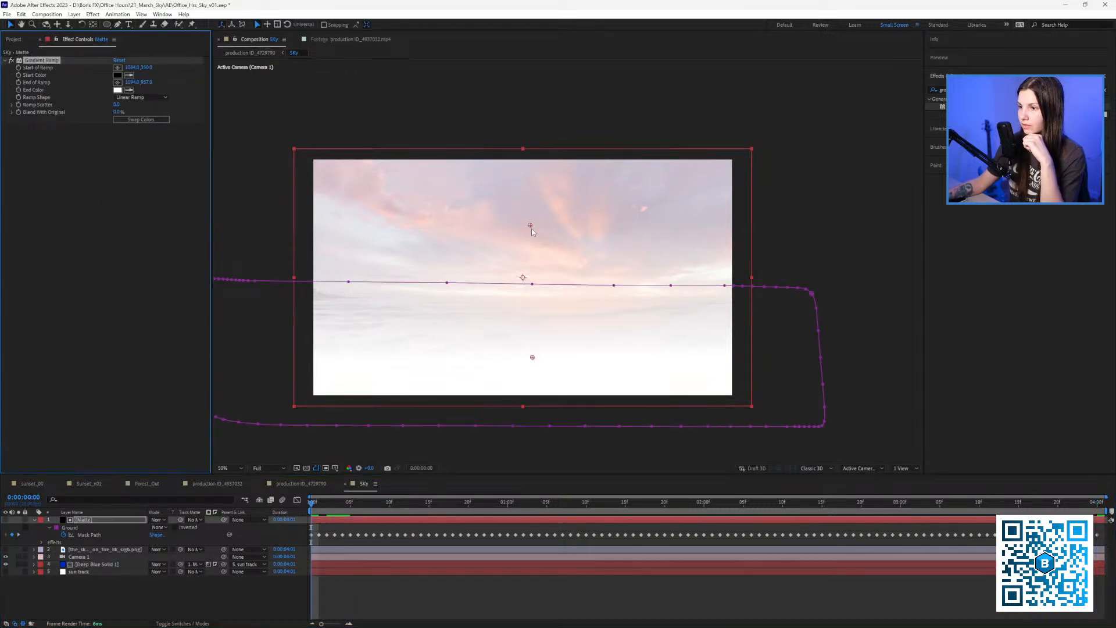
mouse_move(531, 225)
left_mouse_down()
mouse_move(532, 283)
mouse_move(532, 217)
left_mouse_up()
left_click_drag(533, 360, 541, 321)
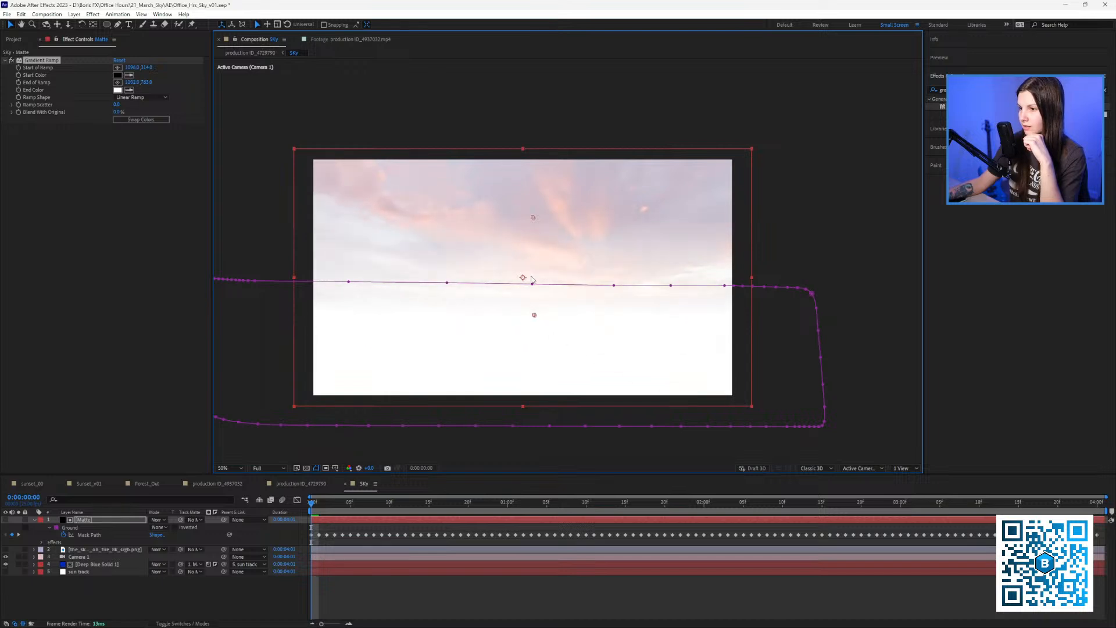
left_click_drag(534, 222, 535, 296)
key("slash")
left_click_drag(501, 372, 502, 394)
left_click_drag(503, 329, 496, 302)
key("comma")
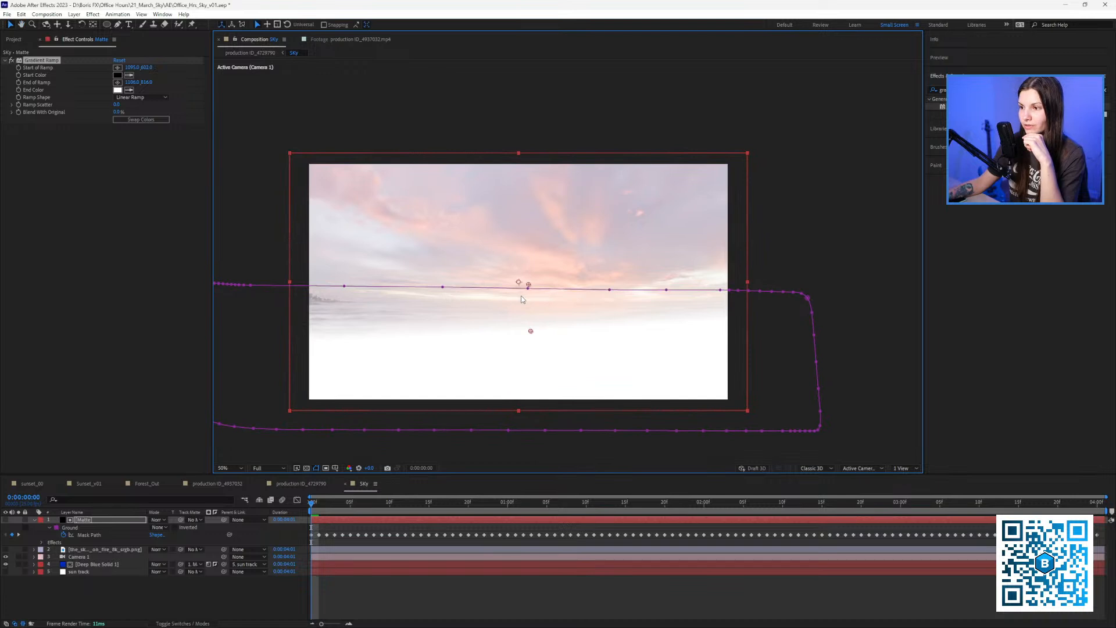
Switch between the Sky and production comps and play a preview of the production comp.
left_click(301, 483)
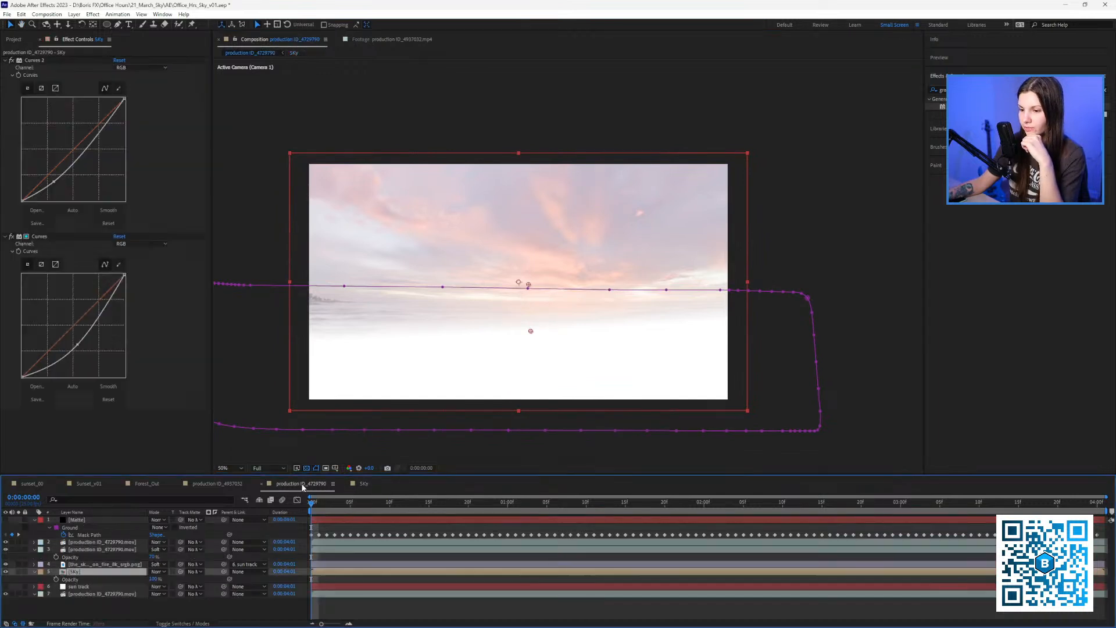
key("space")
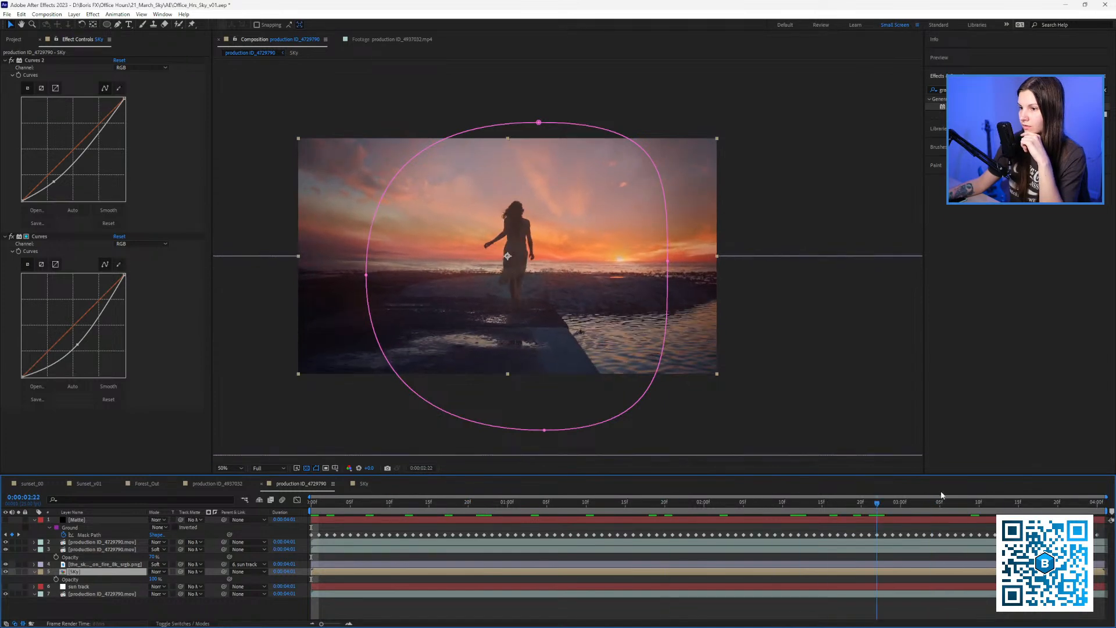
left_click(361, 484)
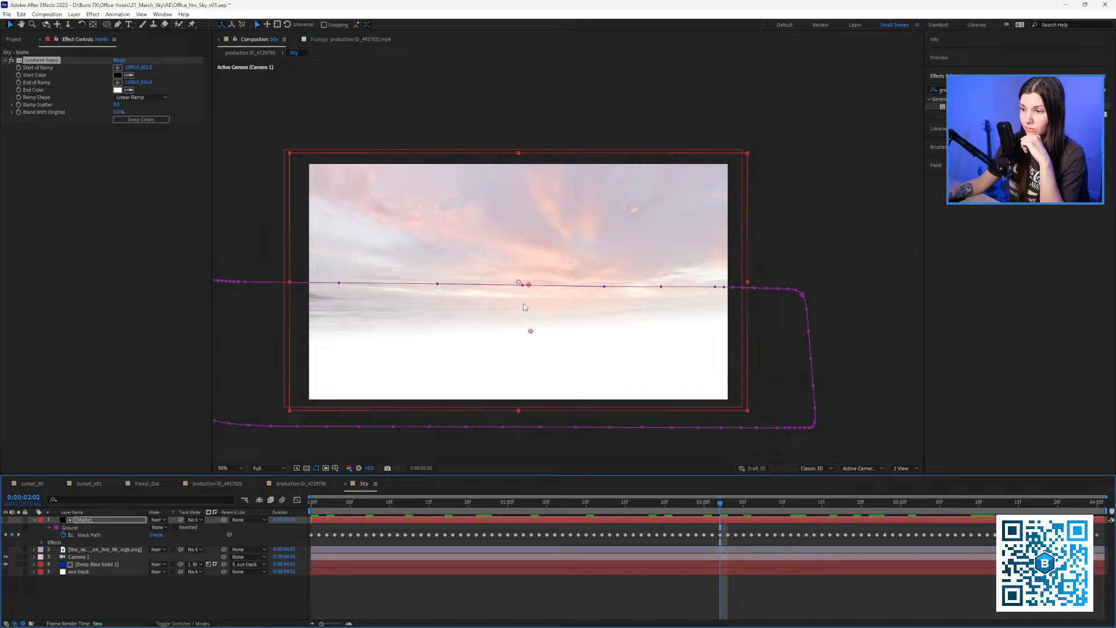
left_click(324, 486)
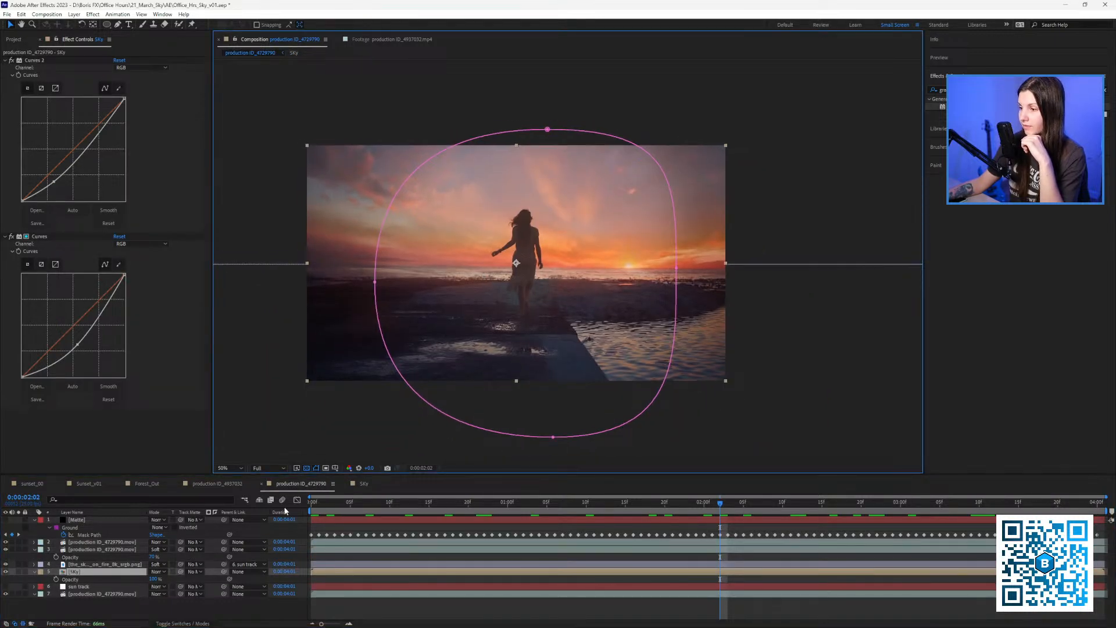
left_click_drag(319, 505, 254, 505)
key("space")
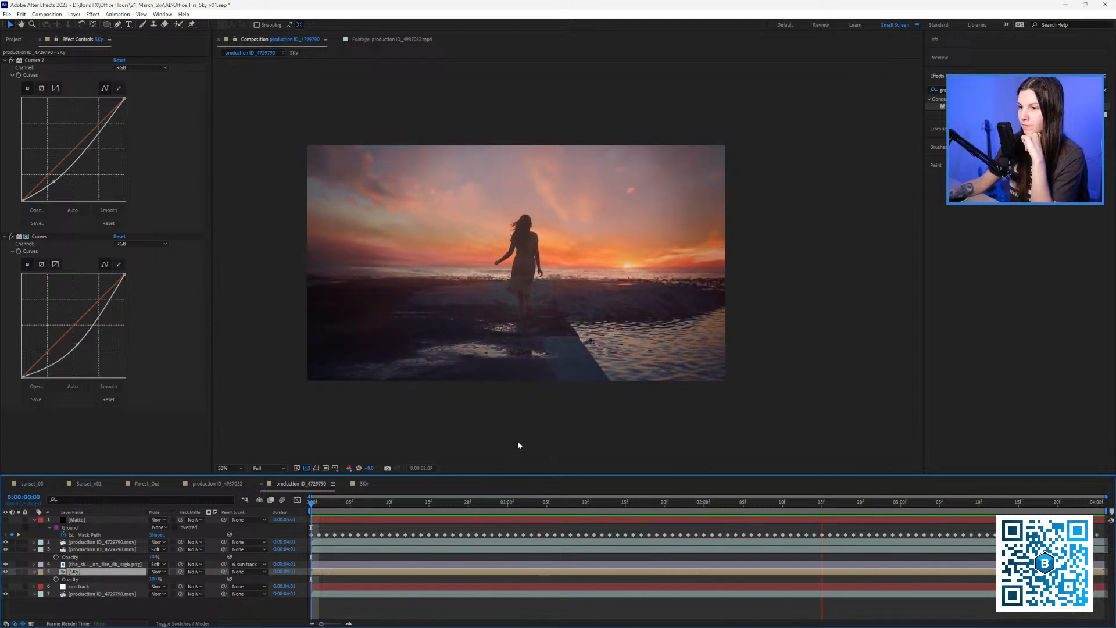
key("space")
Zoom in and pan across the beach frame at 0:00:01:22.
scroll(450, 315, "up", 1)
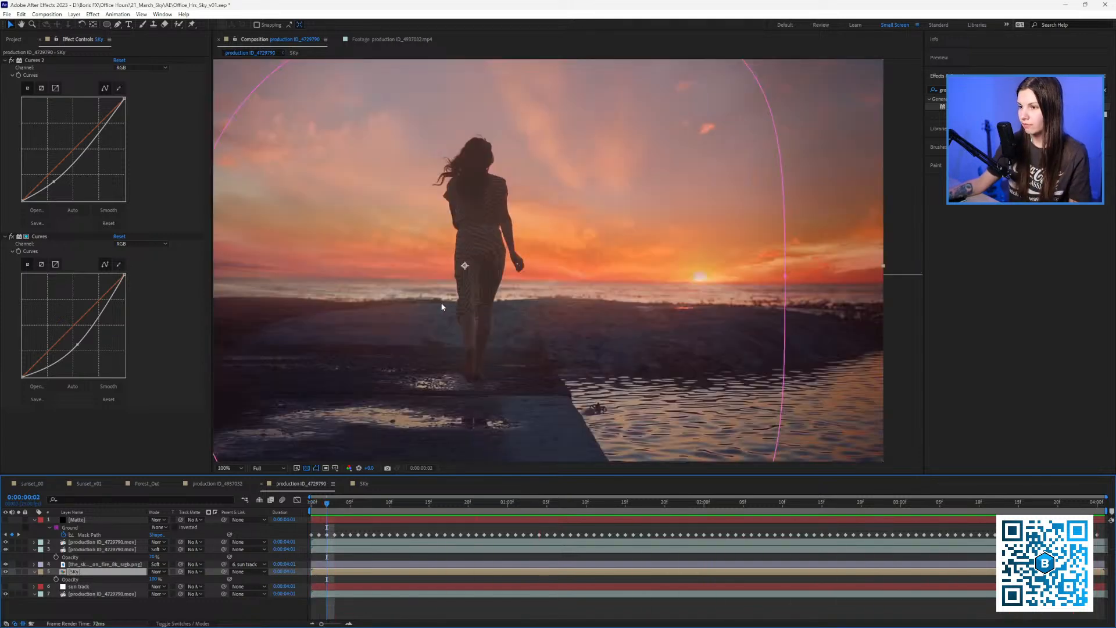
left_click_drag(444, 307, 695, 306)
left_click_drag(372, 505, 680, 508)
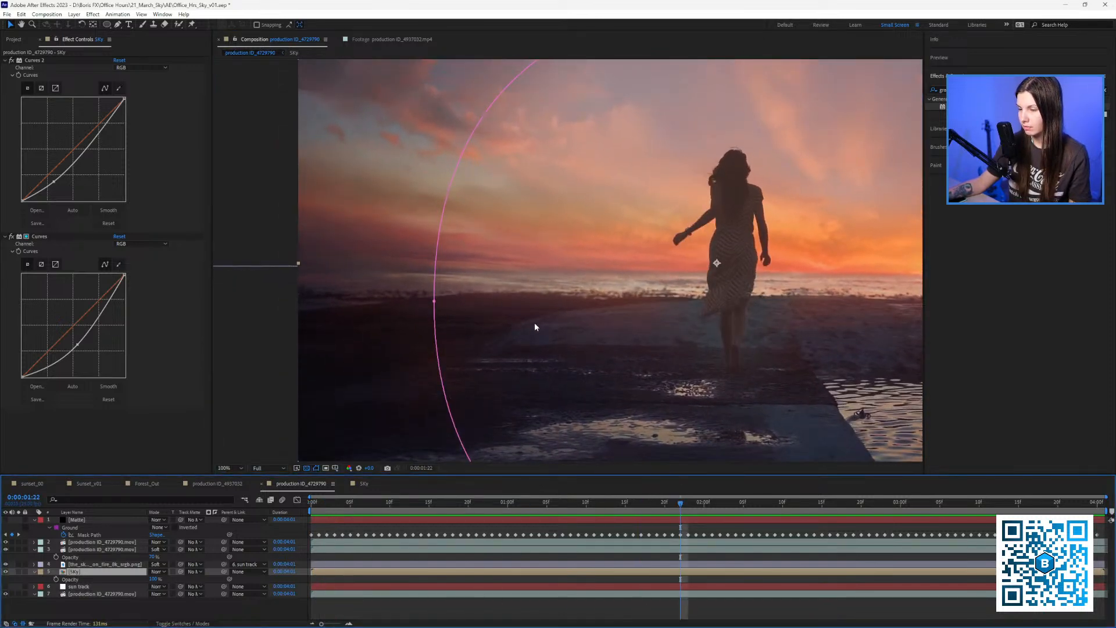
left_click_drag(535, 323, 468, 327)
Open the Sky comp to deselect the Matte, then return to the production comp and pan around.
left_click(364, 483)
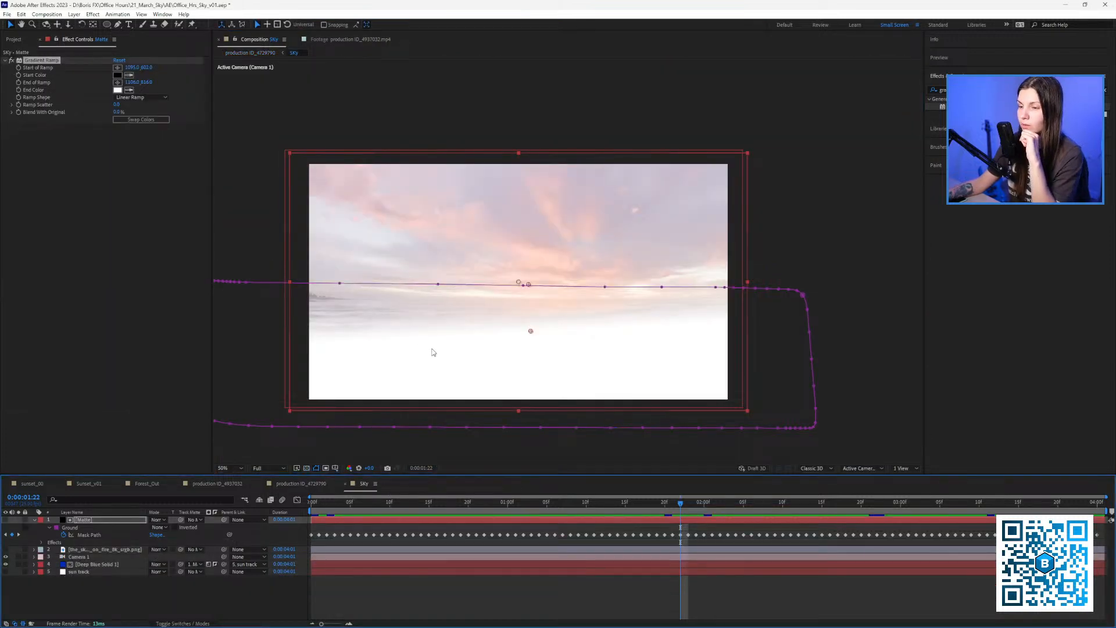
left_click(209, 605)
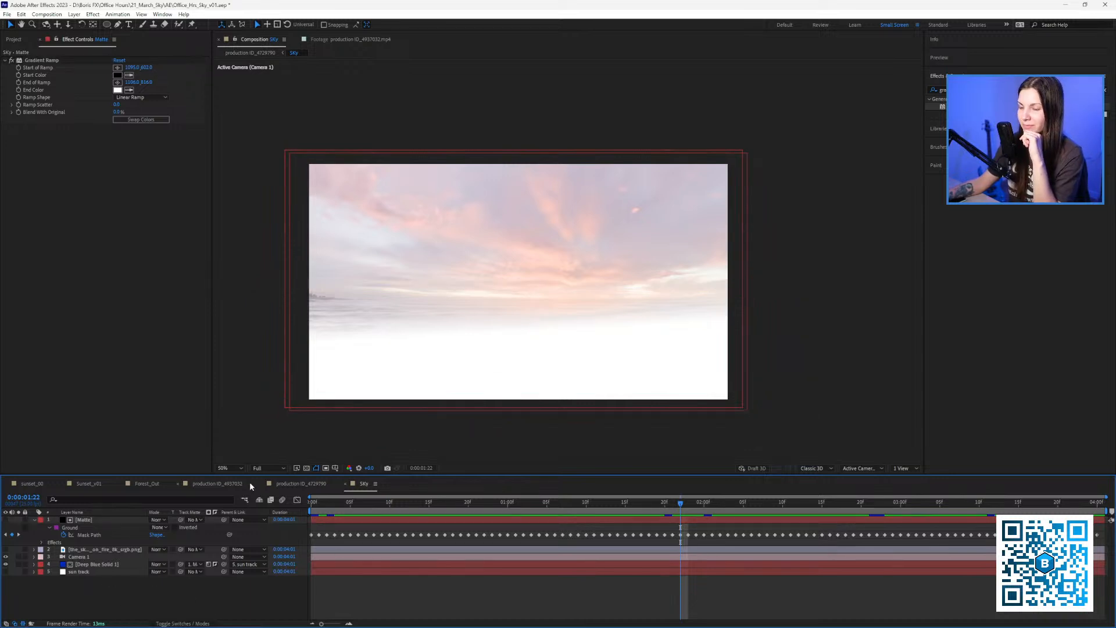
left_click(300, 483)
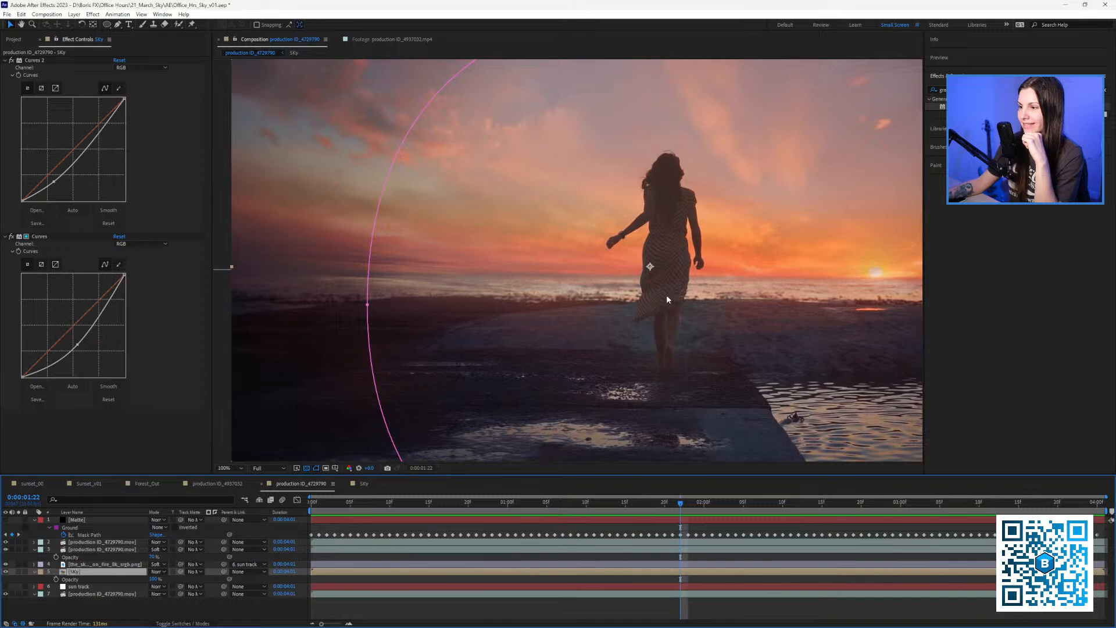
scroll(640, 291, "right", 4)
left_click_drag(549, 298, 664, 300)
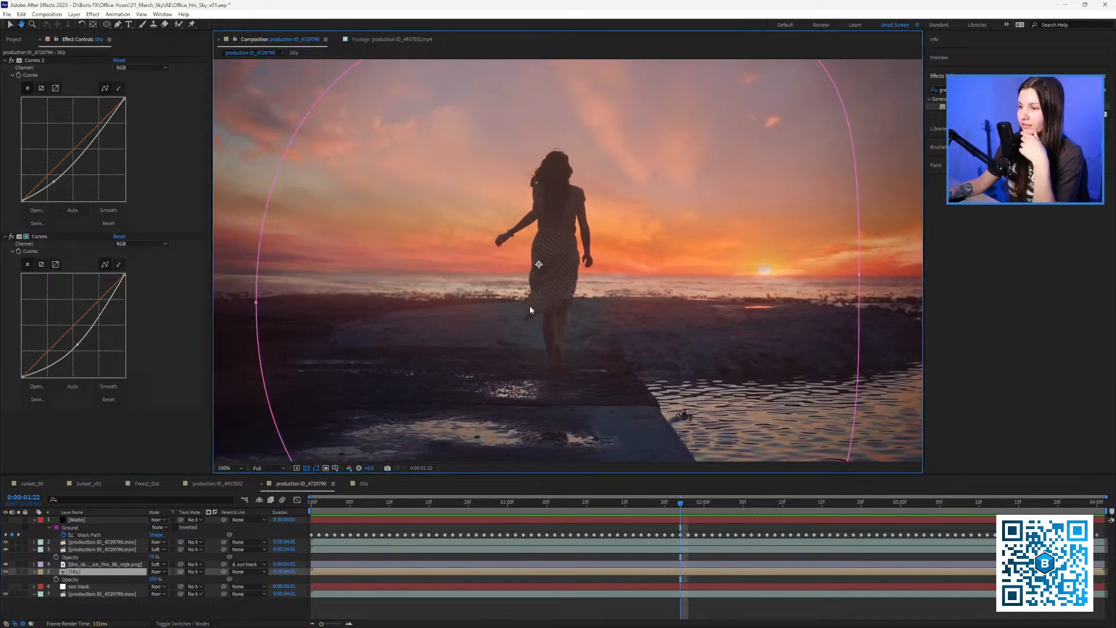
left_click_drag(407, 314, 354, 336)
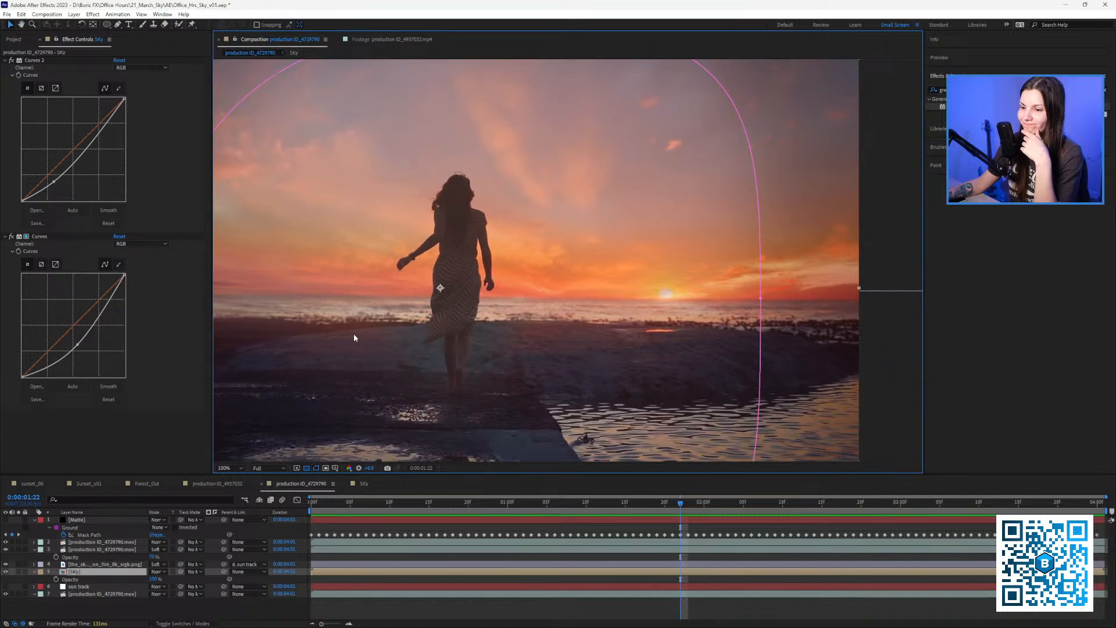
In the Sky comp, apply Fast Box Blur to Deep Blue Solid 1 with a Blur Radius around 160.
left_click(364, 483)
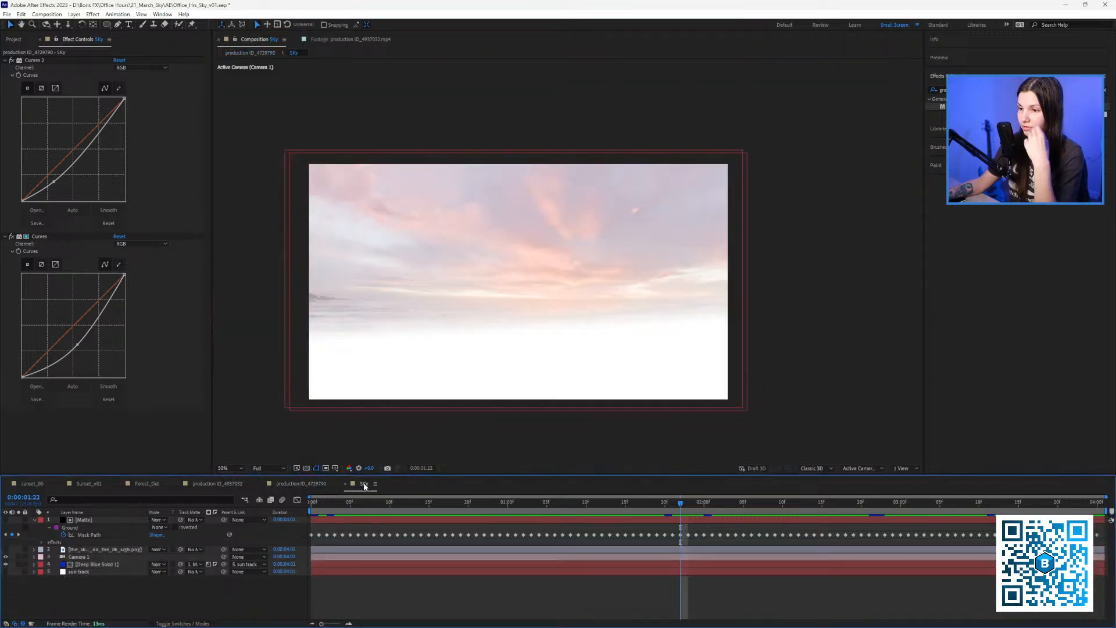
left_click_drag(966, 90, 914, 80)
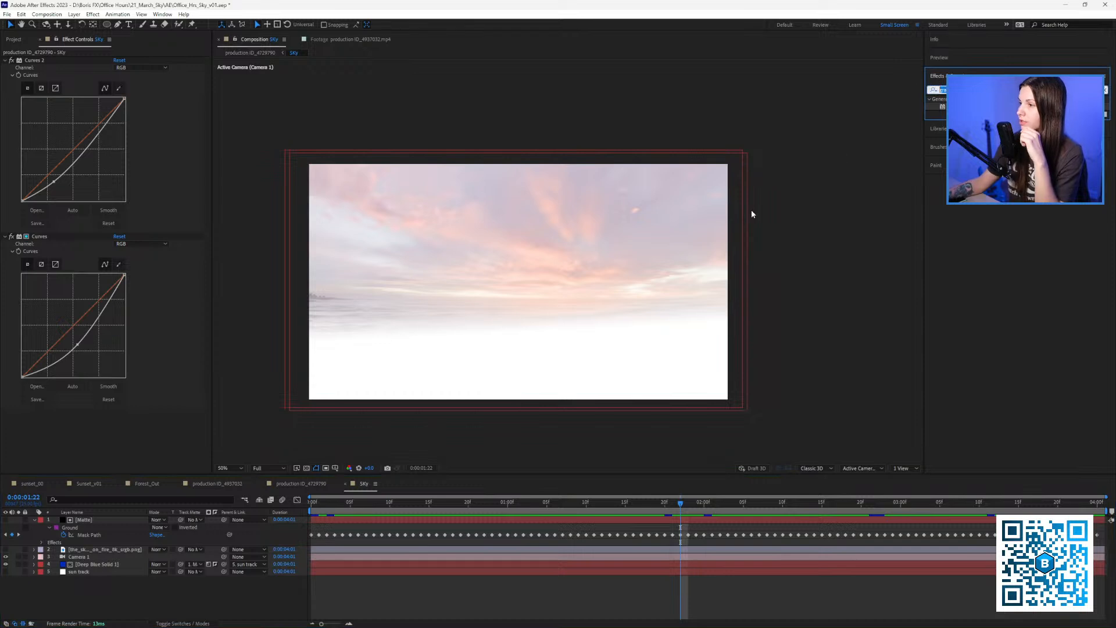
key("BackSpace")
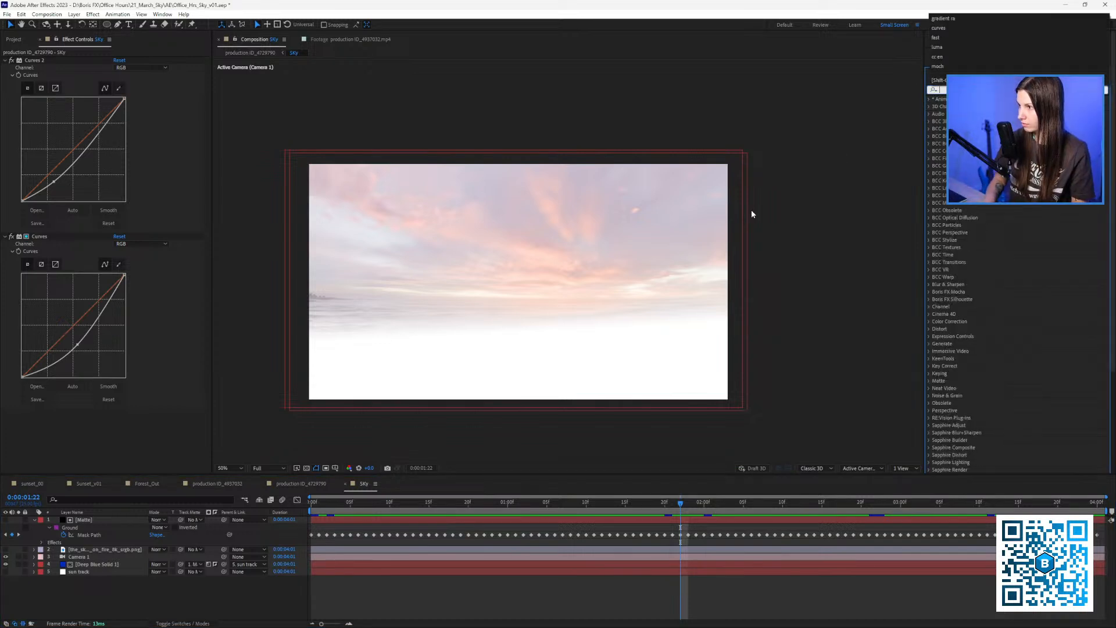
type("bo")
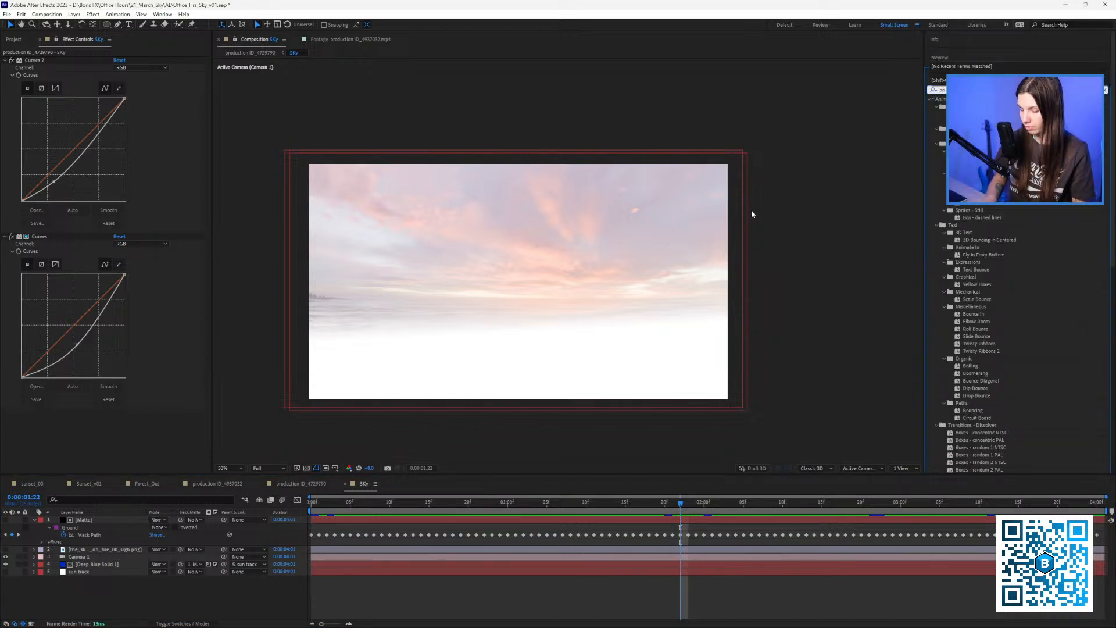
key("BackSpace")
key("BackSpace")
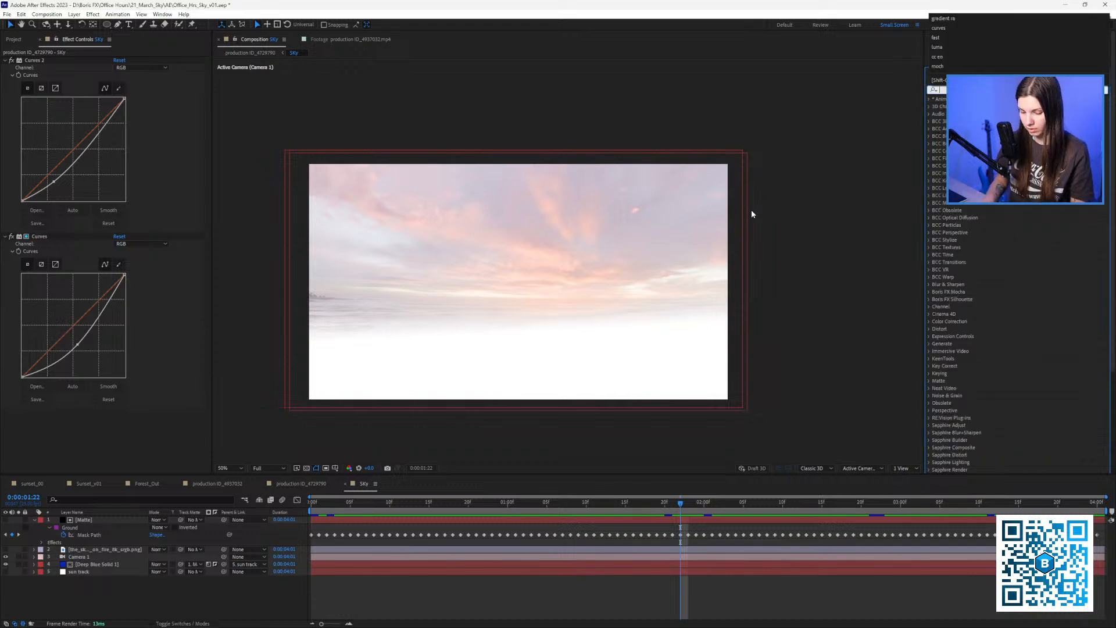
type("fast box")
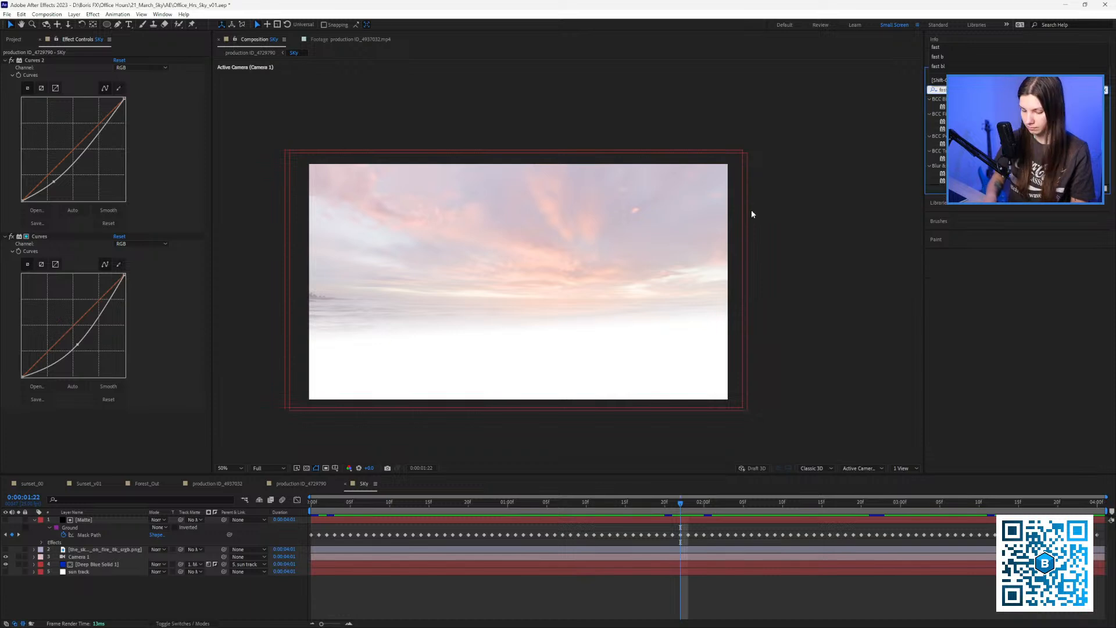
left_click_drag(945, 107, 482, 272)
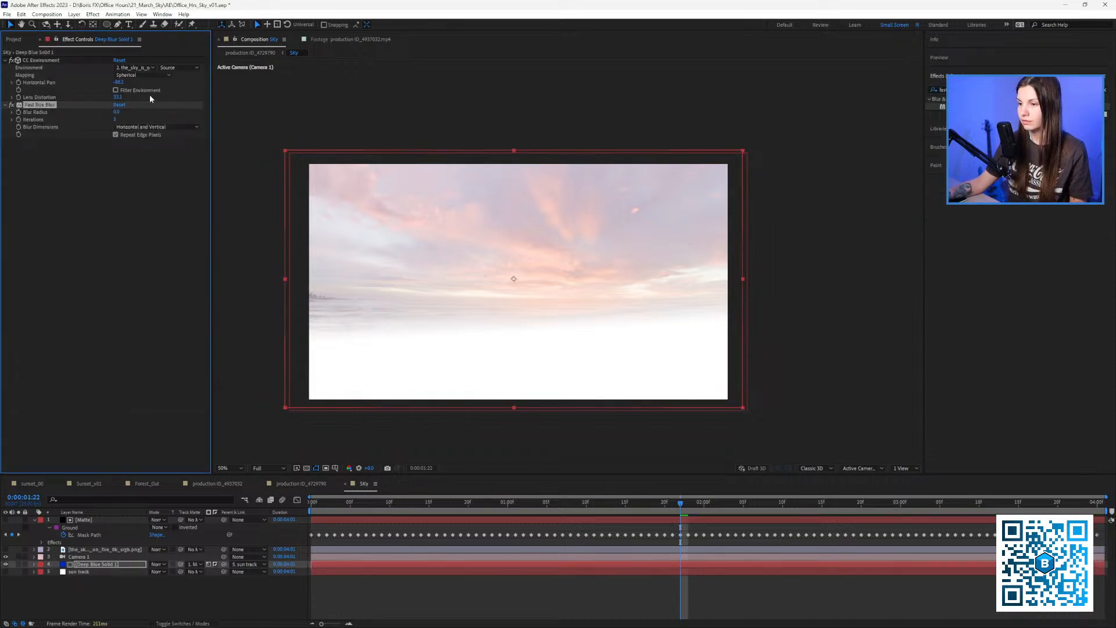
left_click_drag(117, 115, 118, 111)
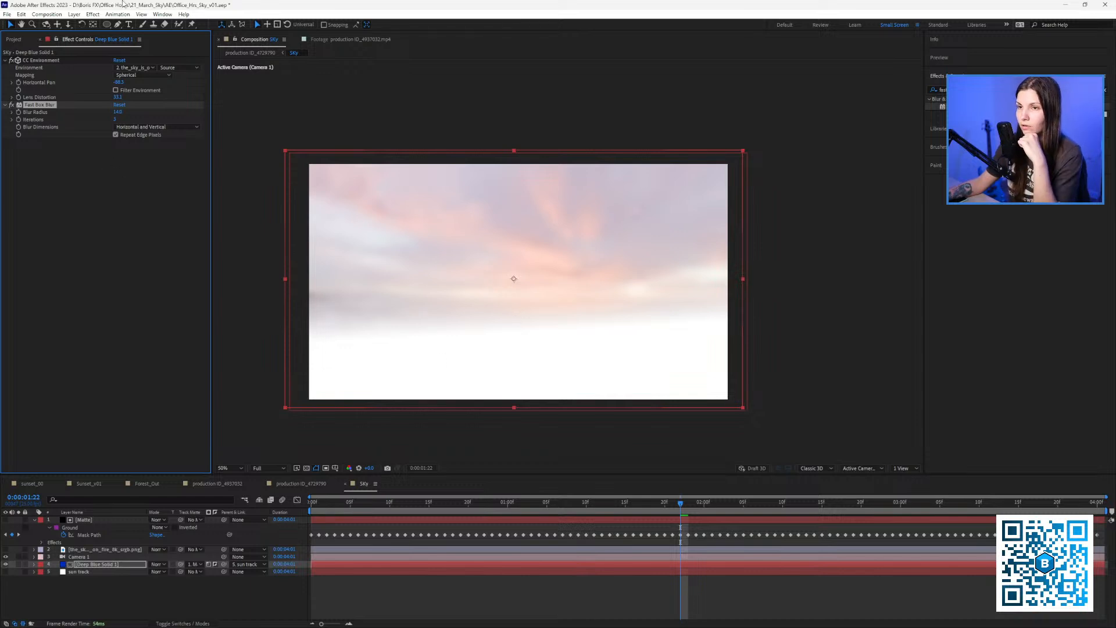
Draw a rectangle mask across the lower sky and expand the Fast Box Blur properties.
left_click_drag(108, 27, 131, 34)
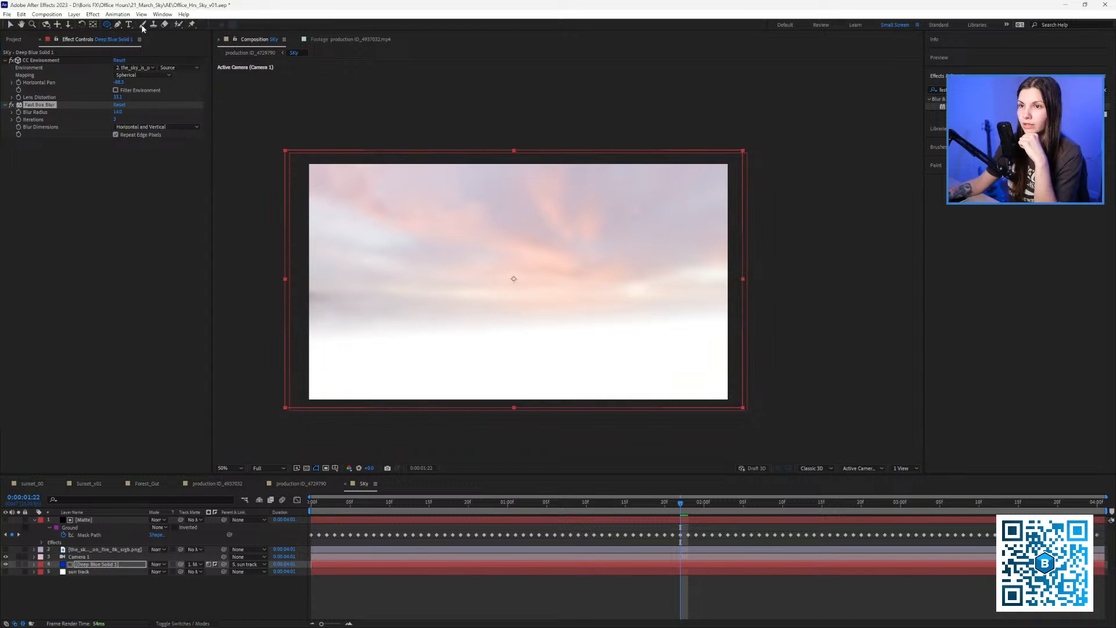
left_click_drag(260, 302, 796, 416)
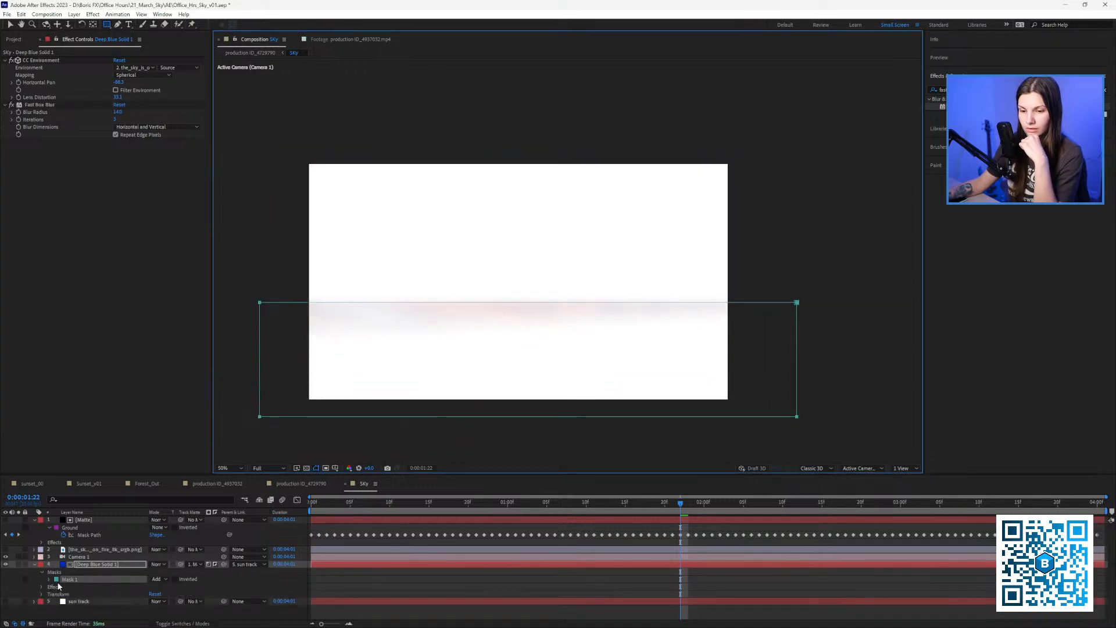
key("e")
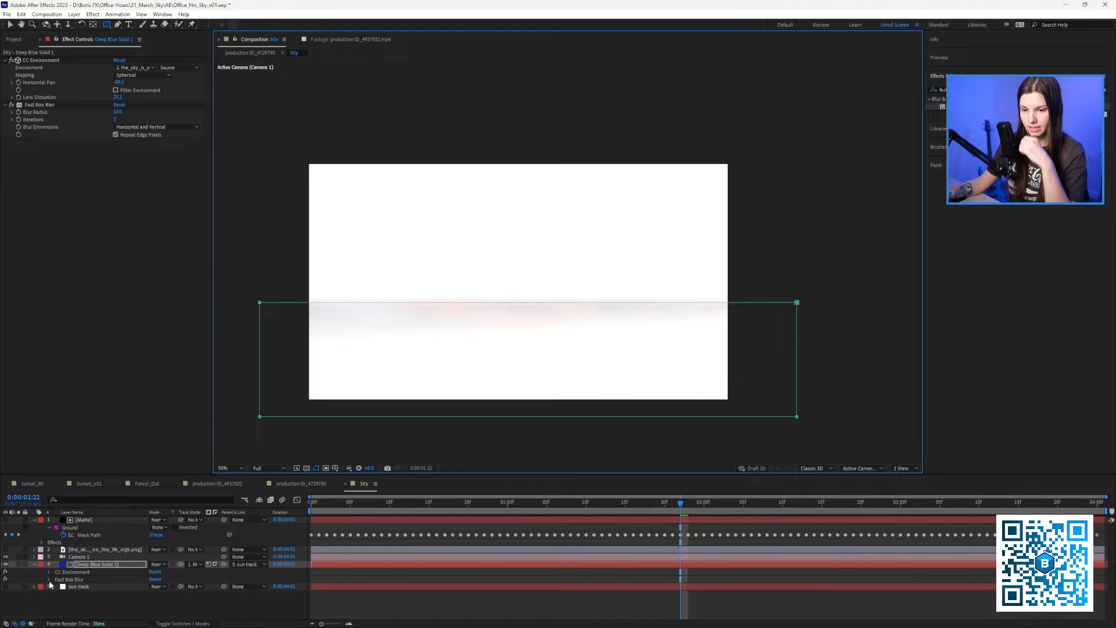
left_click(48, 580)
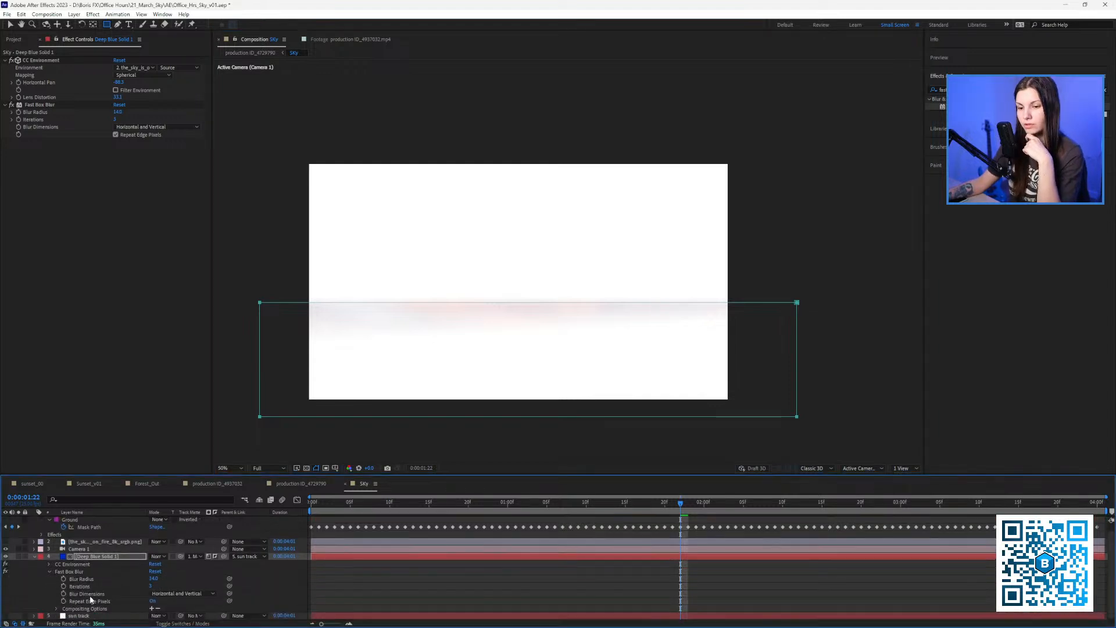
Limit the blur to the new mask and toggle the blur off and on to compare.
left_click(152, 609)
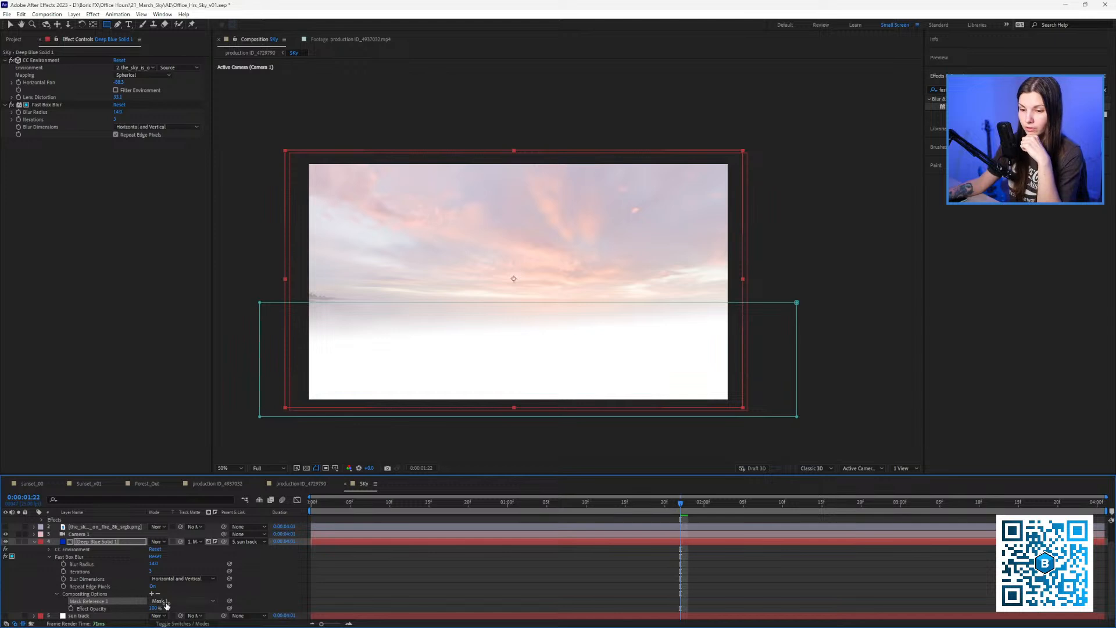
scroll(444, 315, "up", 1)
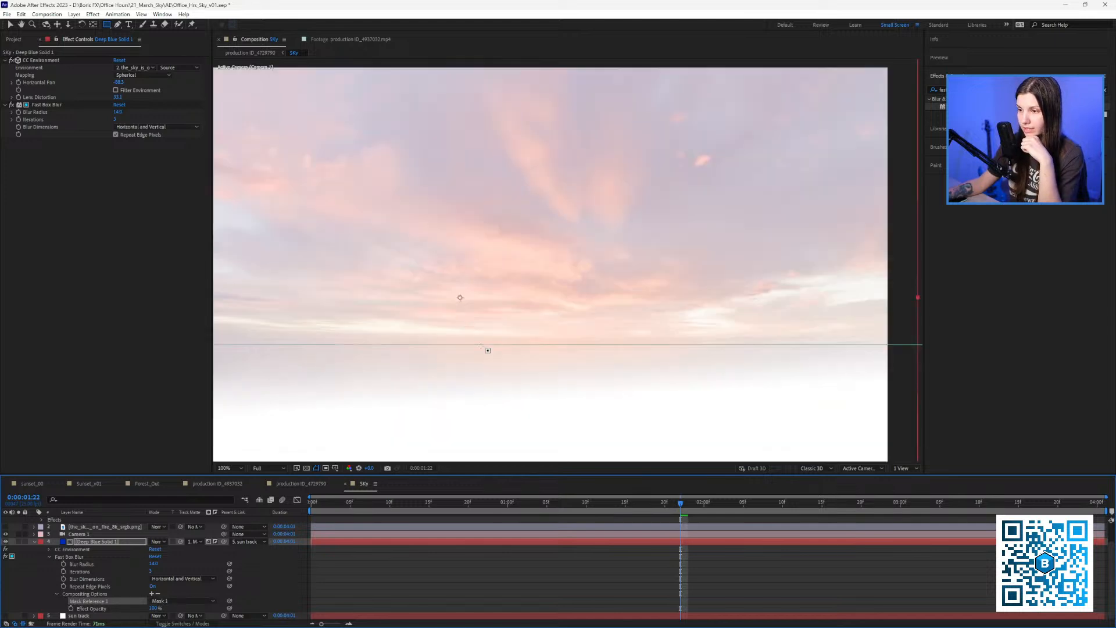
left_click_drag(412, 399, 579, 315)
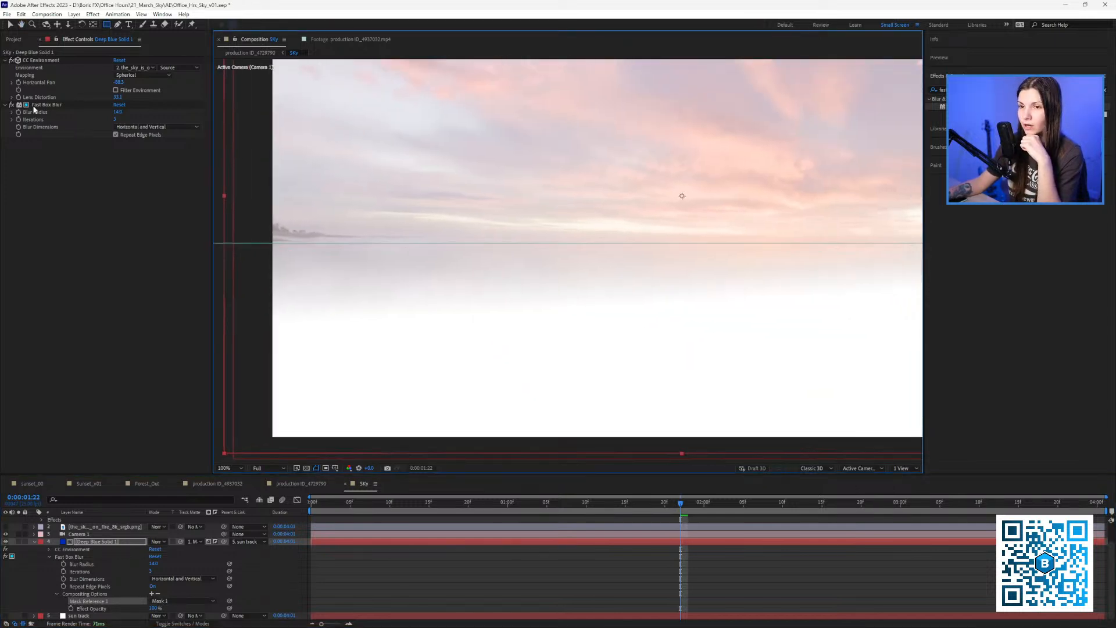
left_click(11, 105)
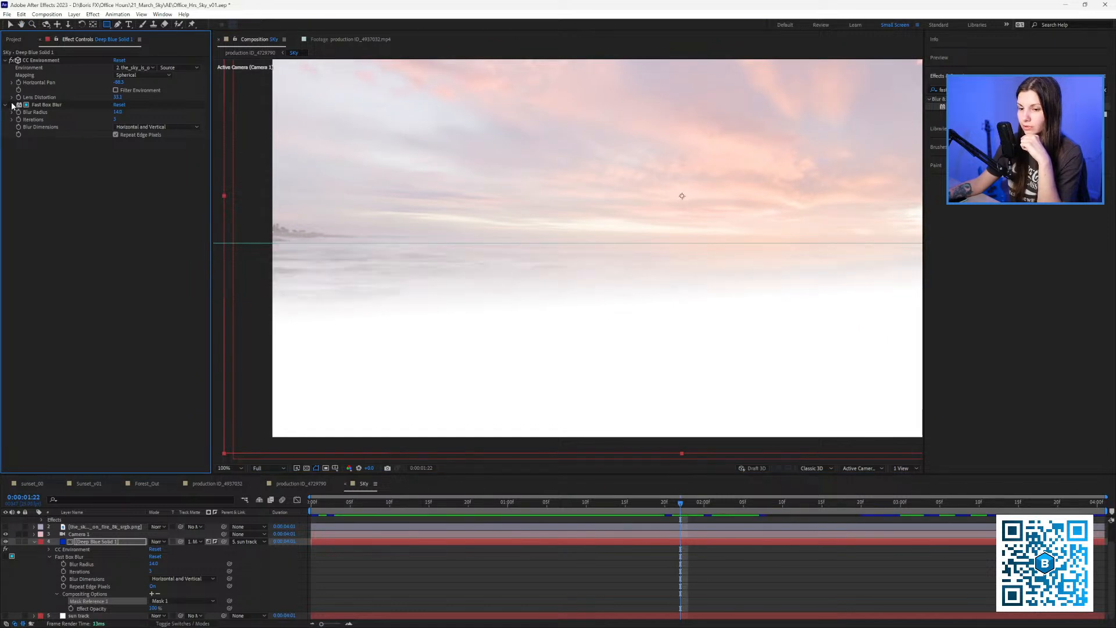
left_click(12, 106)
scroll(498, 226, "down", 1)
left_click_drag(552, 236, 588, 260)
scroll(486, 242, "up", 1)
left_click_drag(310, 258, 497, 268)
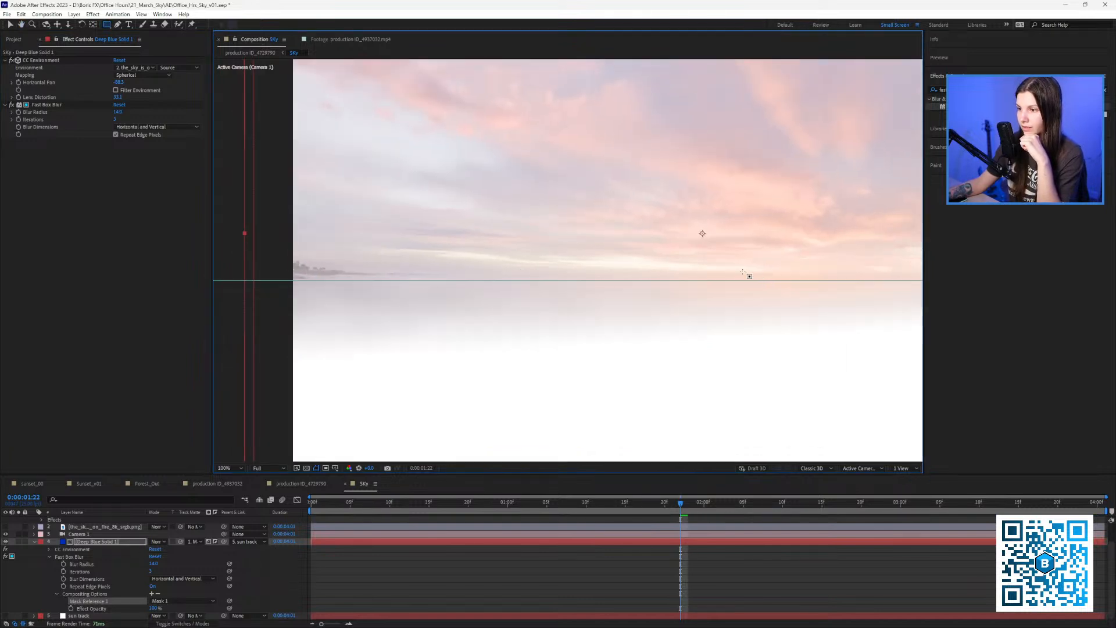
left_click_drag(750, 276, 655, 261)
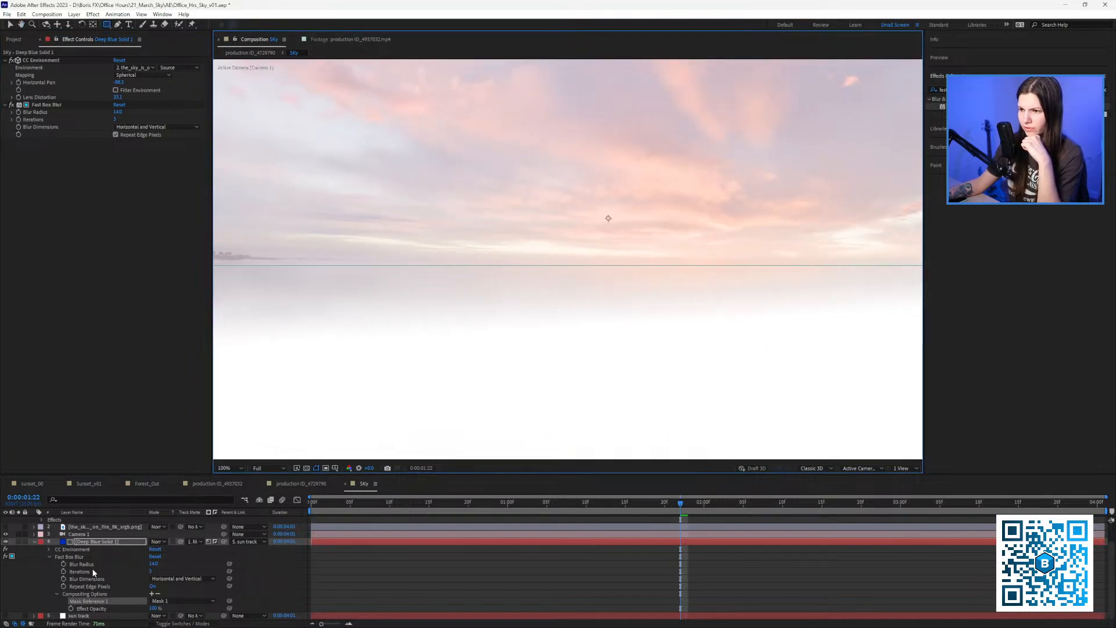
scroll(568, 294, "down", 1)
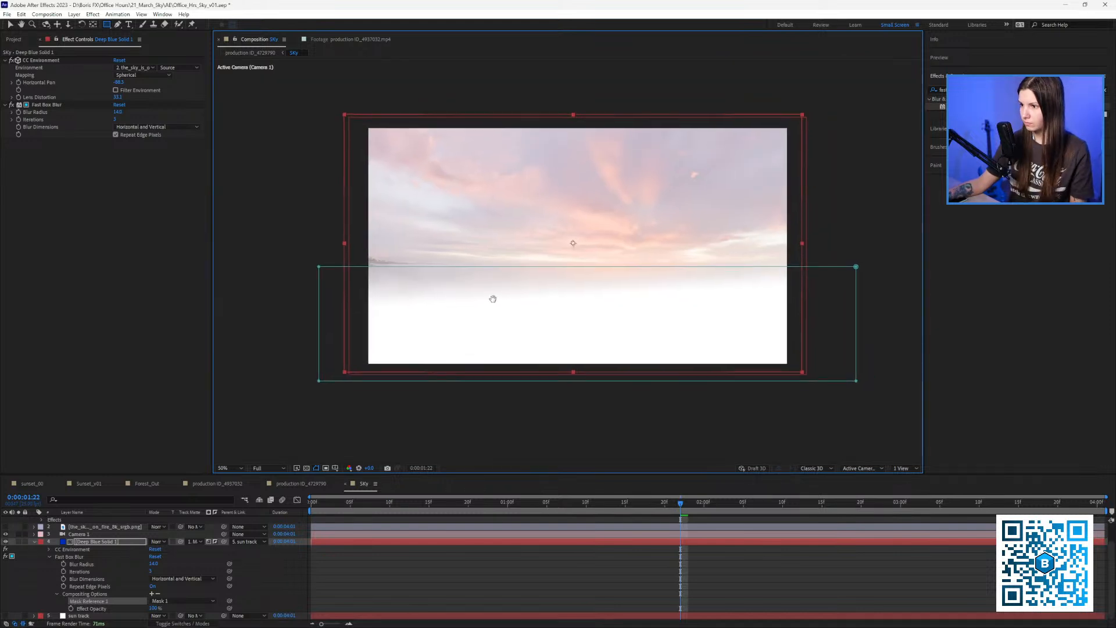
scroll(548, 289, "up", 1)
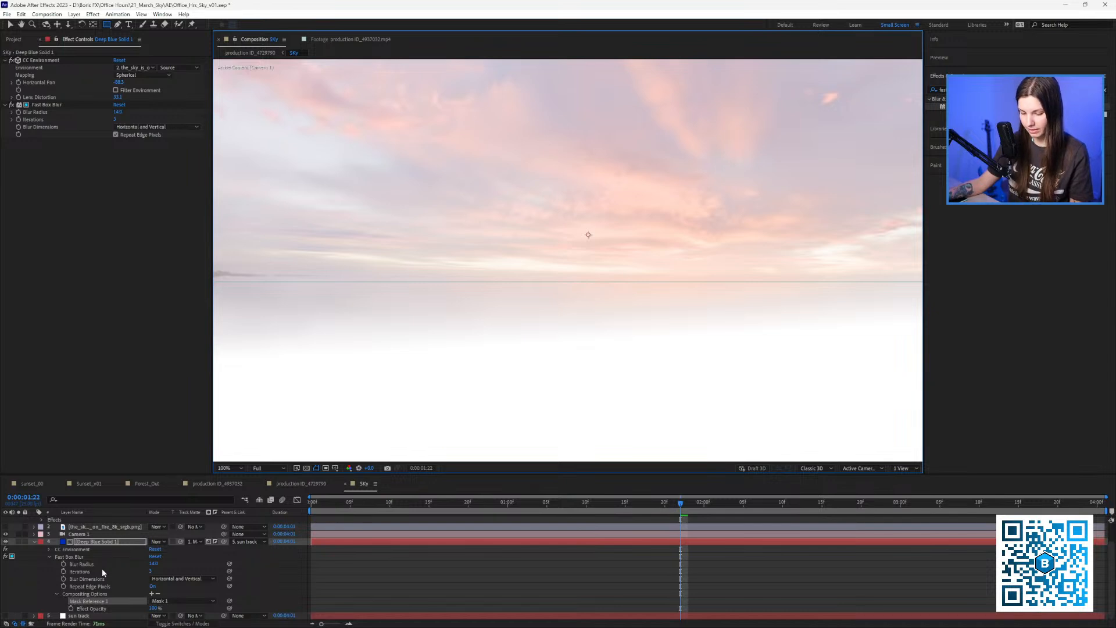
Feather Mask 1 on the sky solid to 10 pixels, then deselect the layer.
key("f")
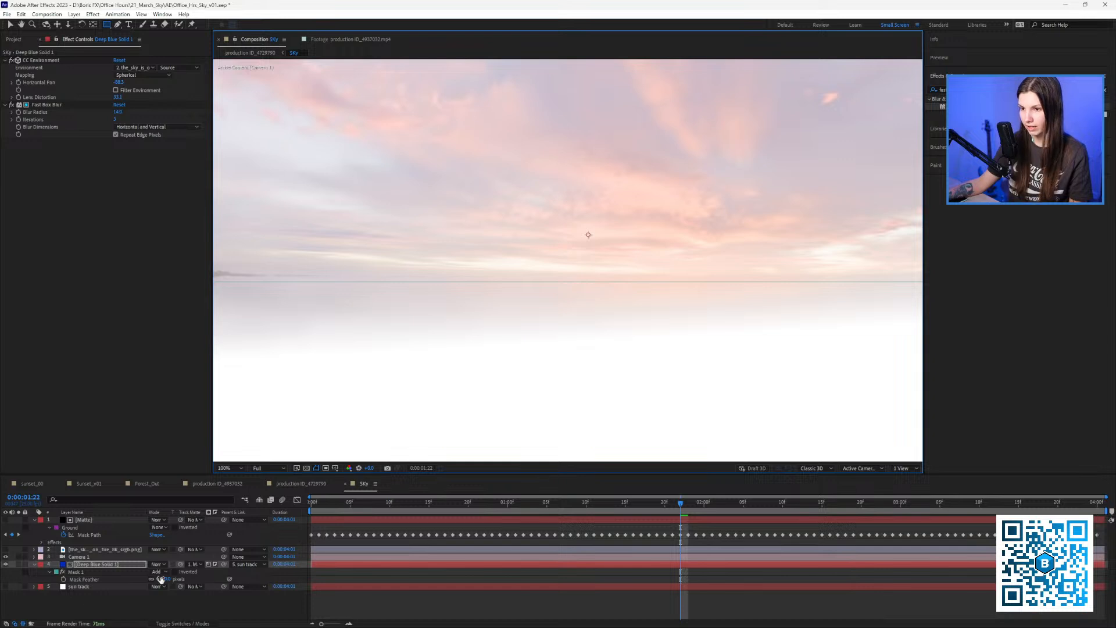
left_click_drag(160, 579, 137, 570)
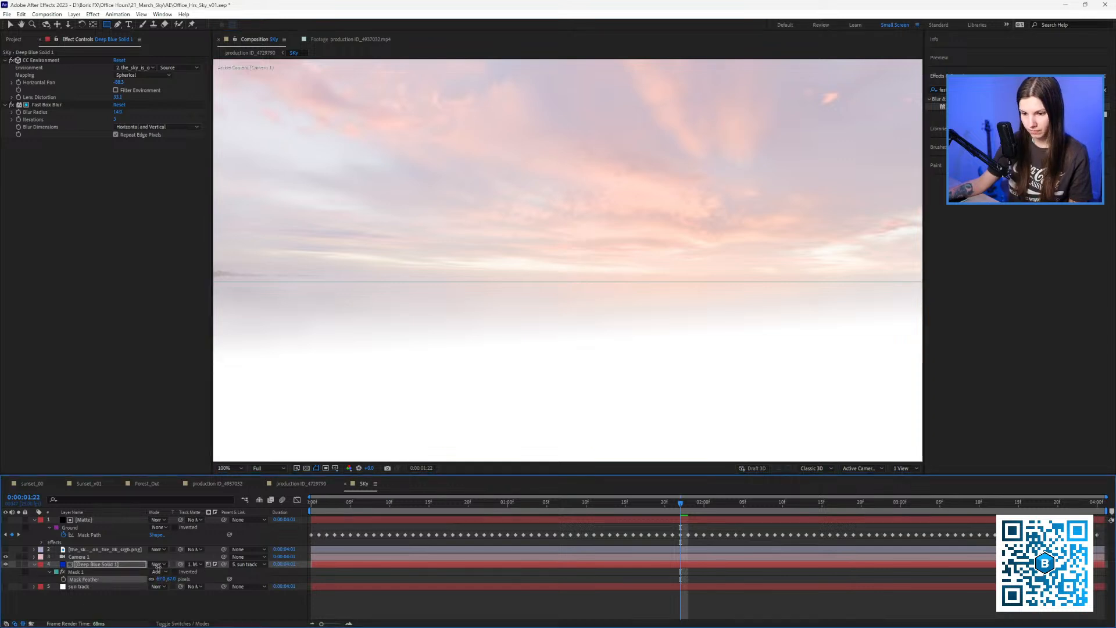
scroll(428, 359, "down", 1)
left_click_drag(604, 297, 567, 302)
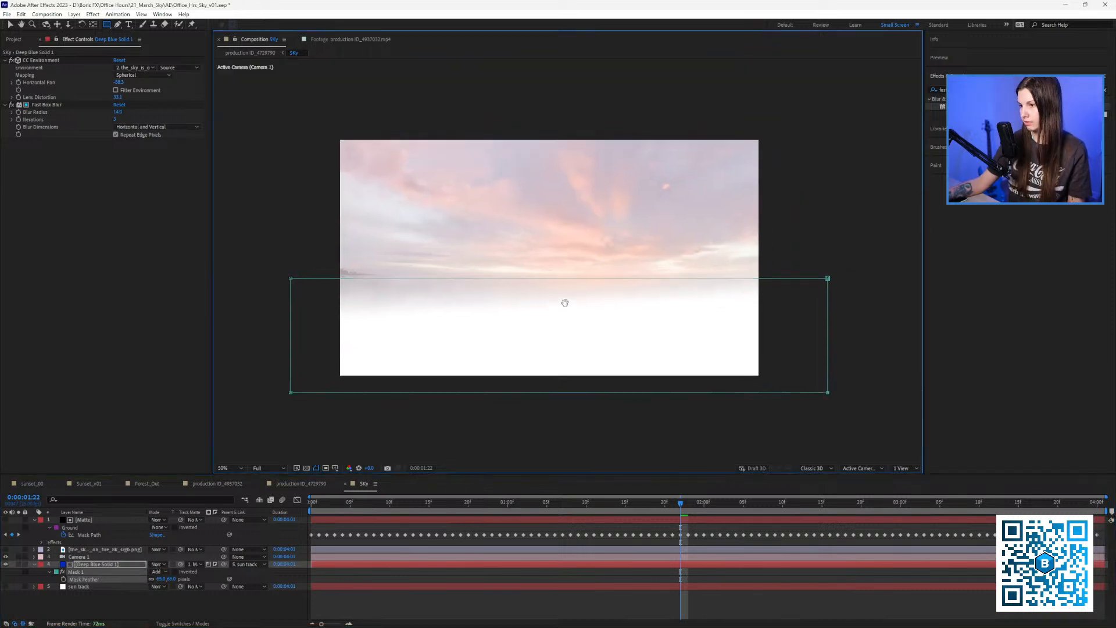
left_click(399, 592)
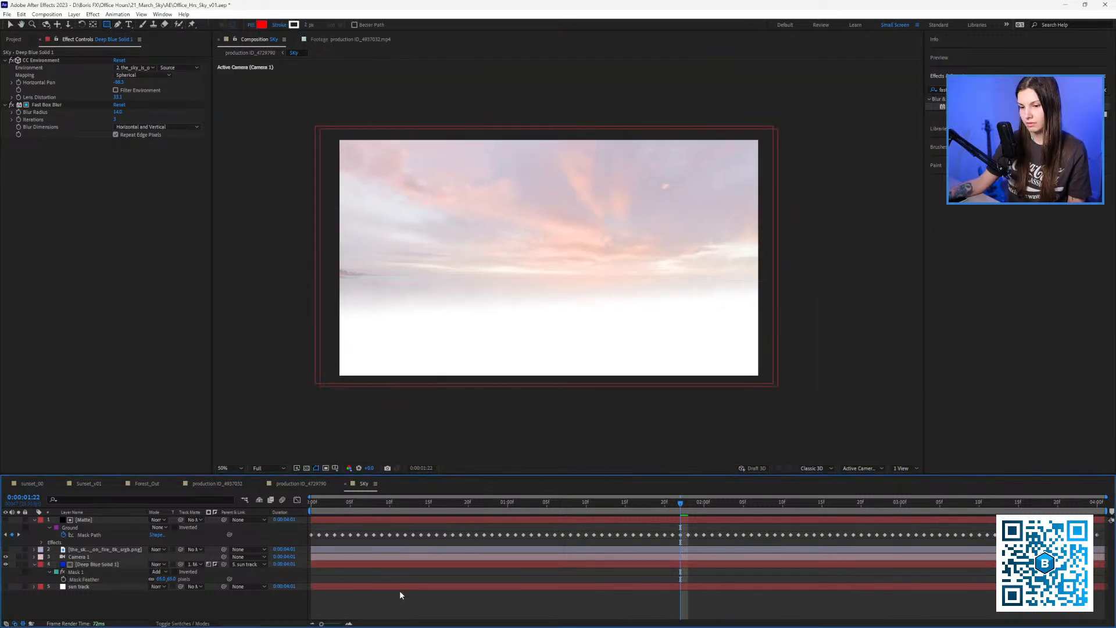
left_click(292, 484)
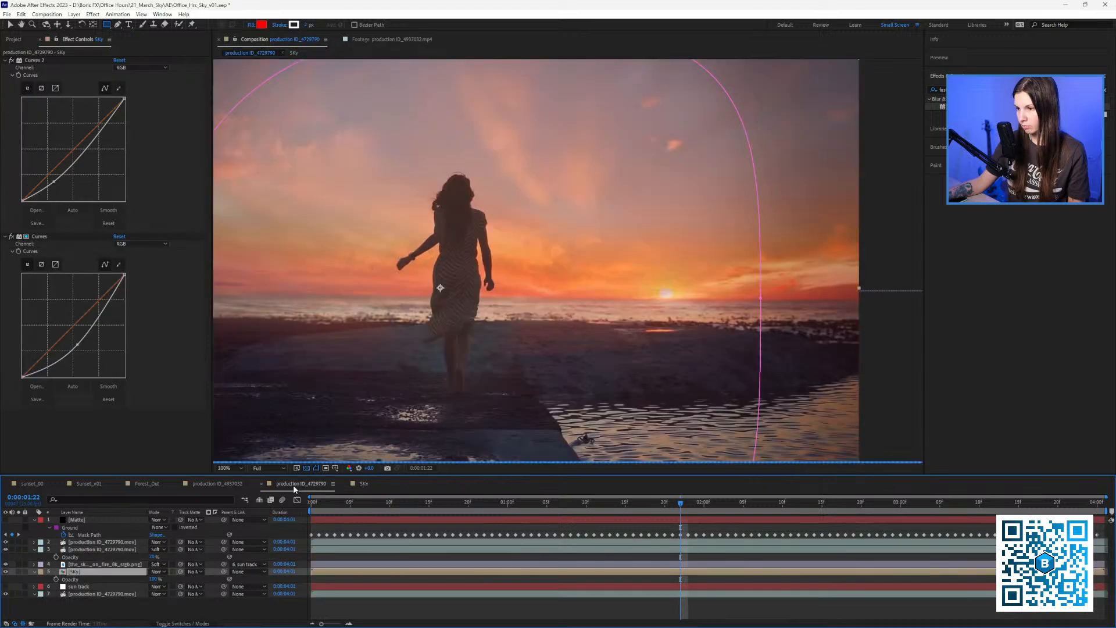
left_click_drag(464, 342, 528, 353)
scroll(459, 349, "down", 1)
scroll(457, 338, "up", 1)
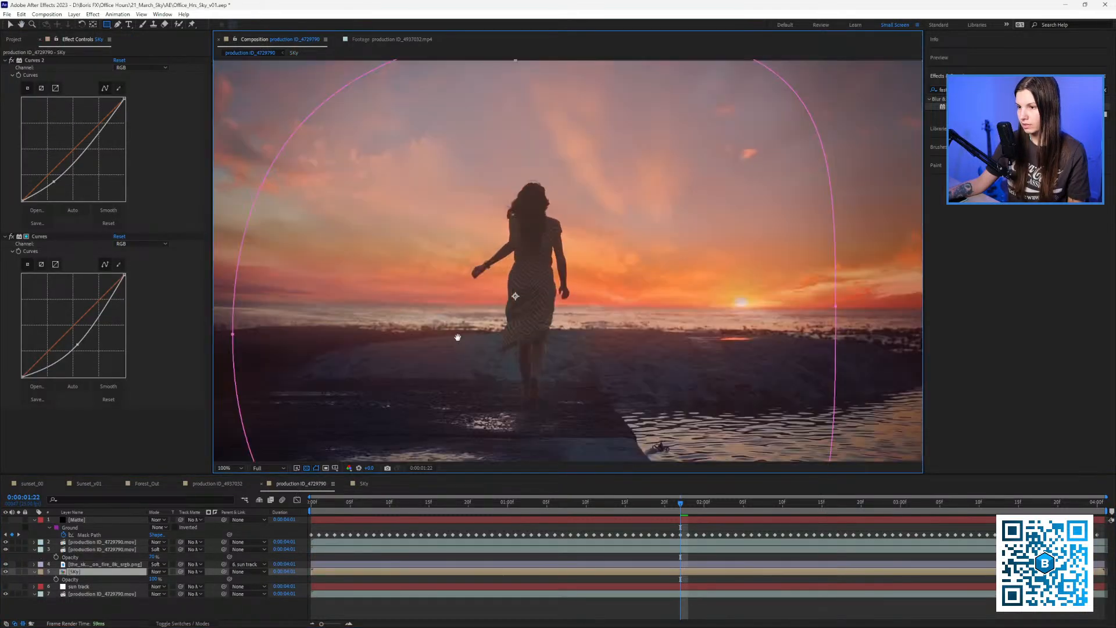
left_click_drag(456, 336, 539, 331)
left_click_drag(330, 502, 515, 526)
left_click_drag(412, 400, 528, 378)
key("space")
scroll(552, 338, "down", 1)
left_click_drag(552, 339, 427, 353)
key("space")
key("space")
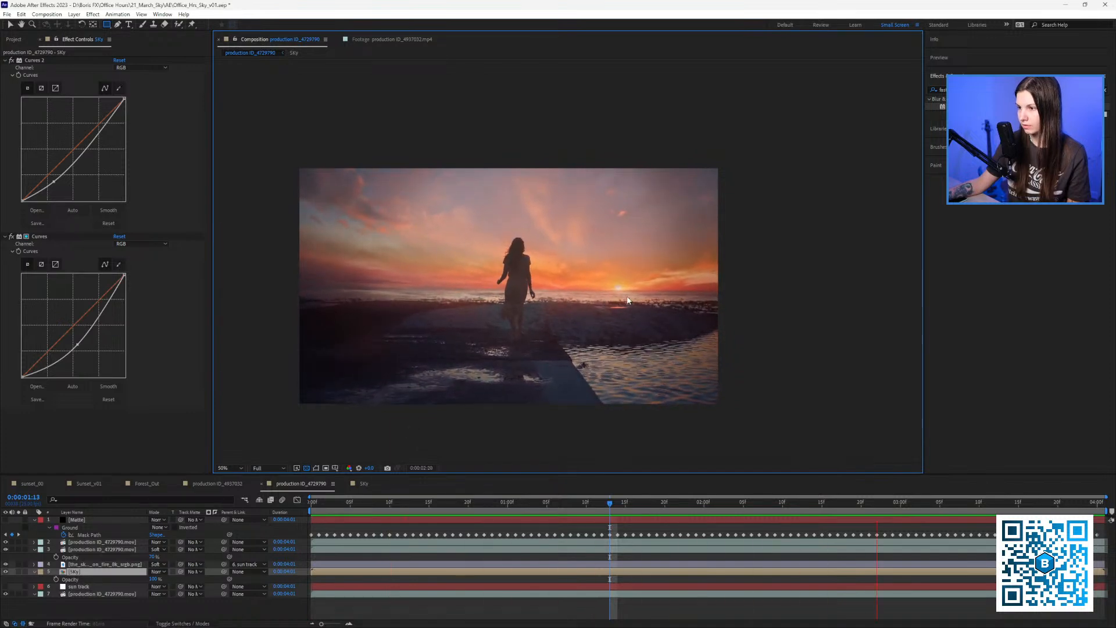
scroll(574, 291, "up", 4)
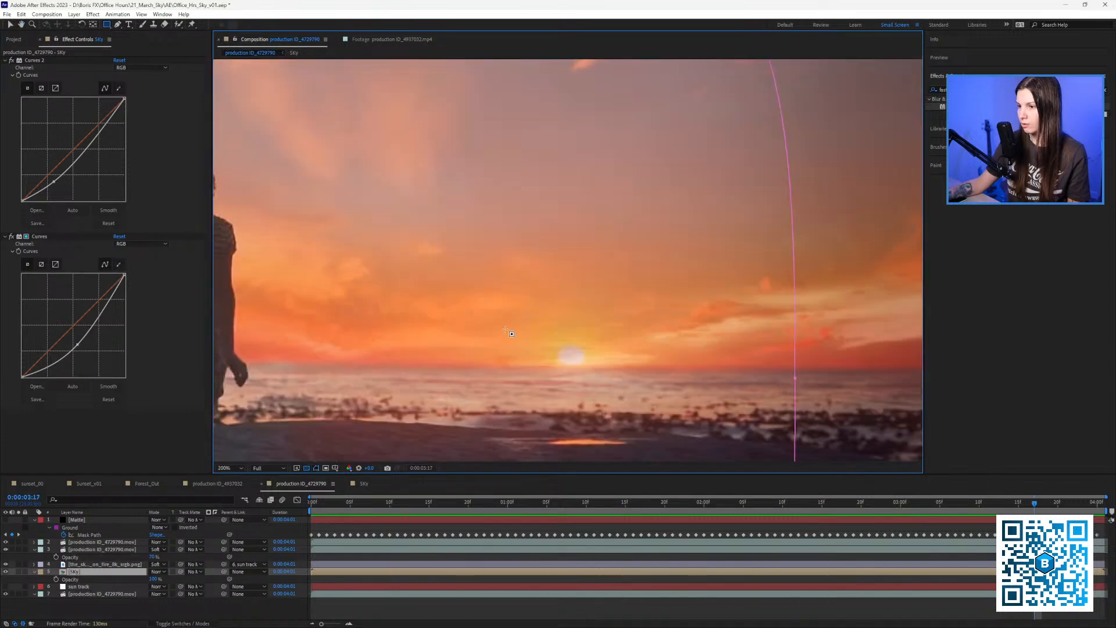
scroll(555, 311, "right", 5)
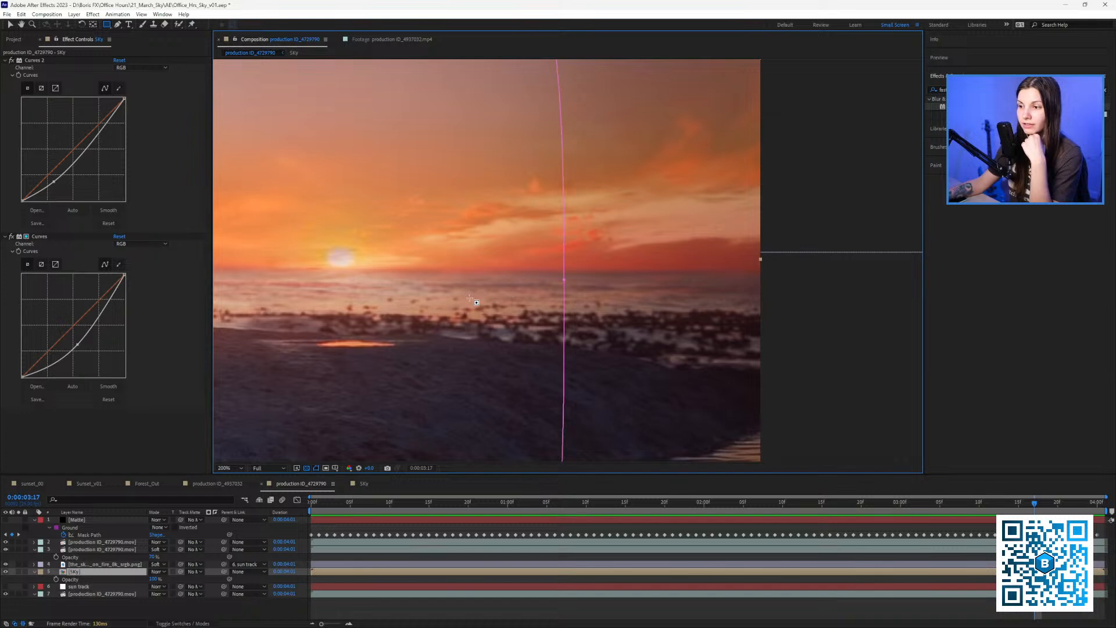
scroll(470, 299, "left", 9)
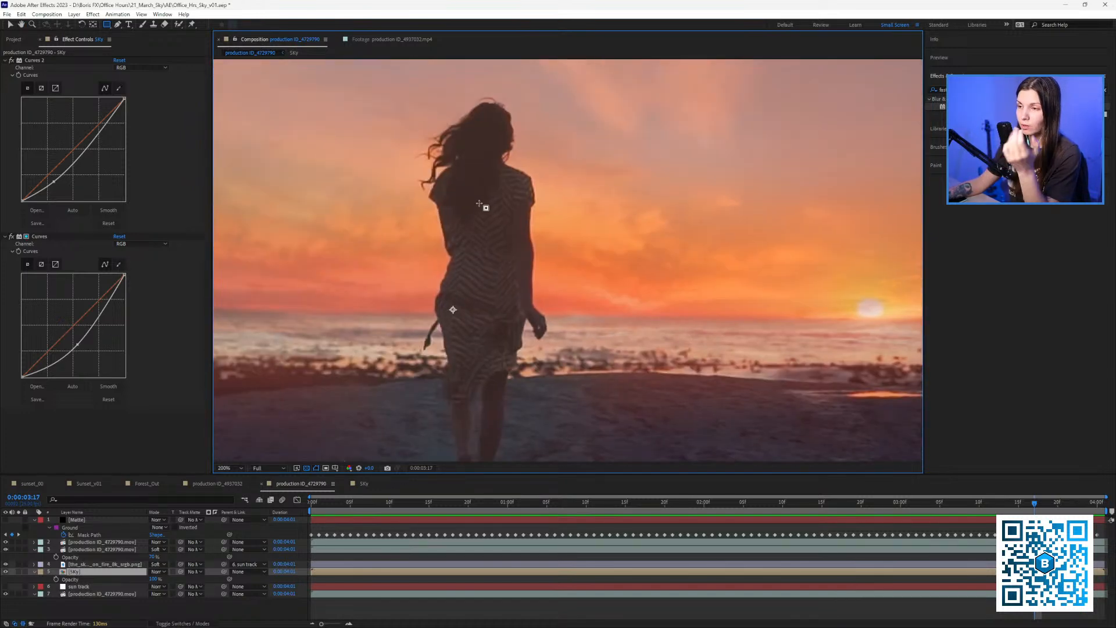
scroll(485, 205, "right", 4)
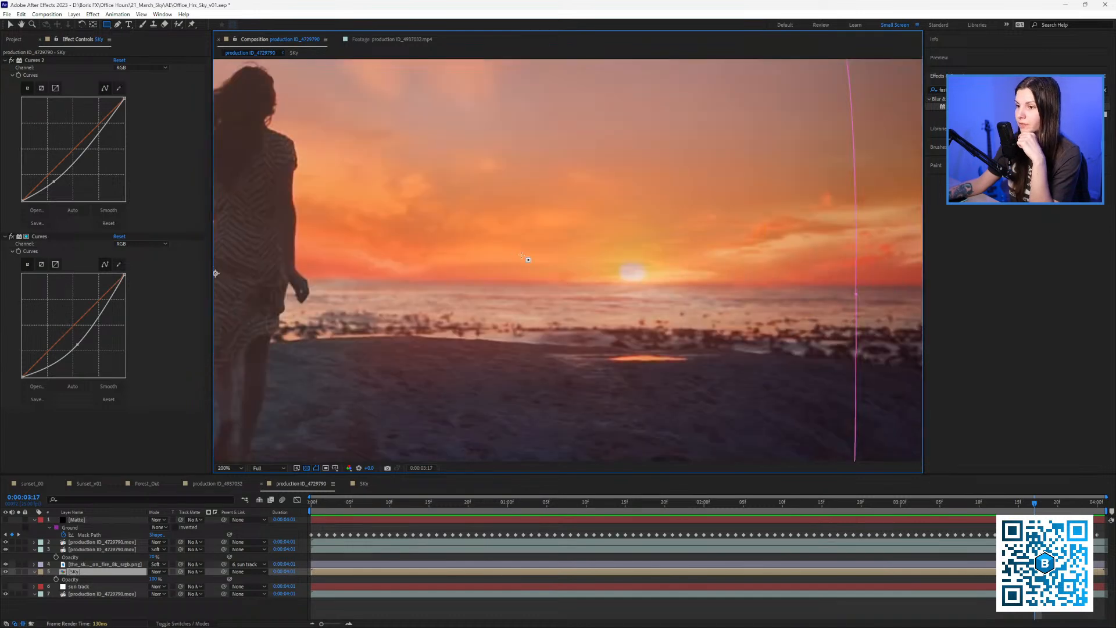
scroll(608, 257, "right", 4)
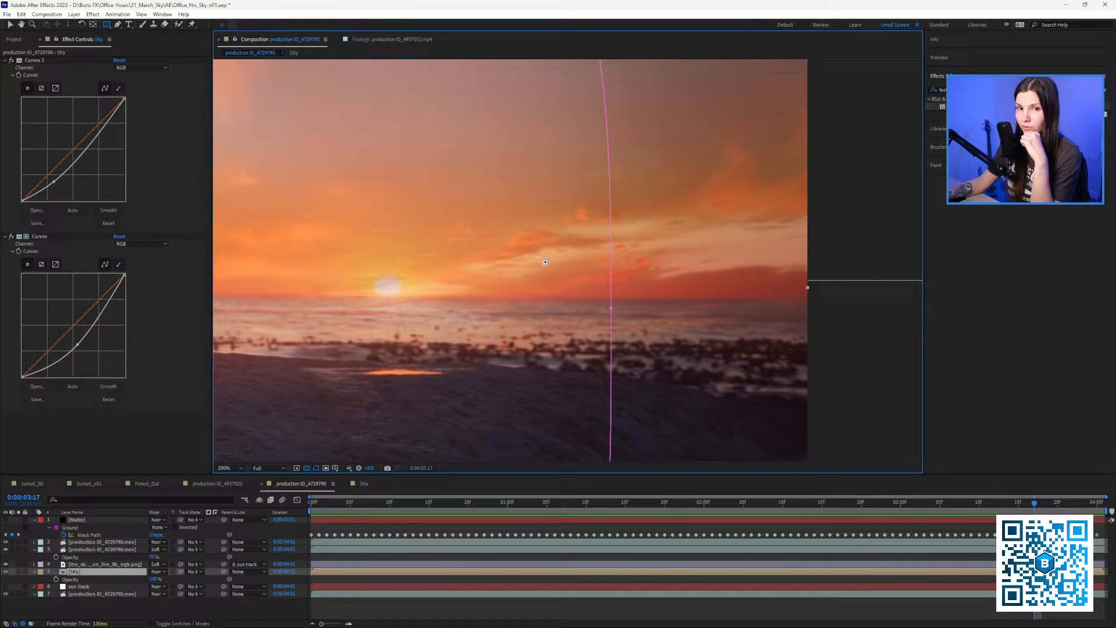
scroll(545, 262, "down", 2)
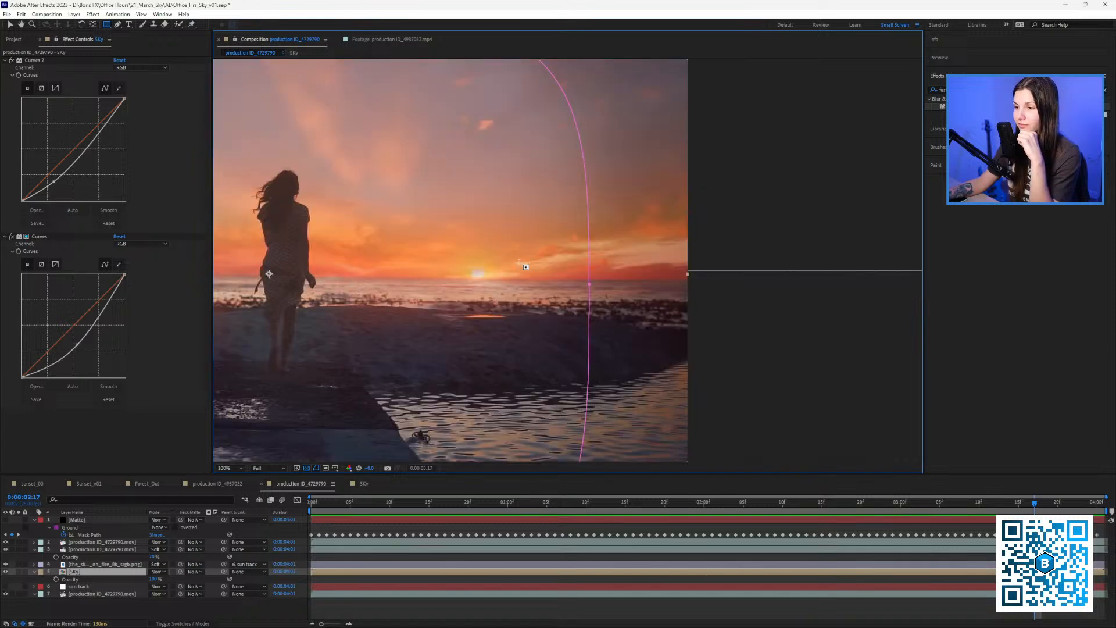
left_click_drag(471, 246, 563, 251)
Search Effects & Presets for 'bcc lens' and browse the BCC lens results.
left_click(977, 90)
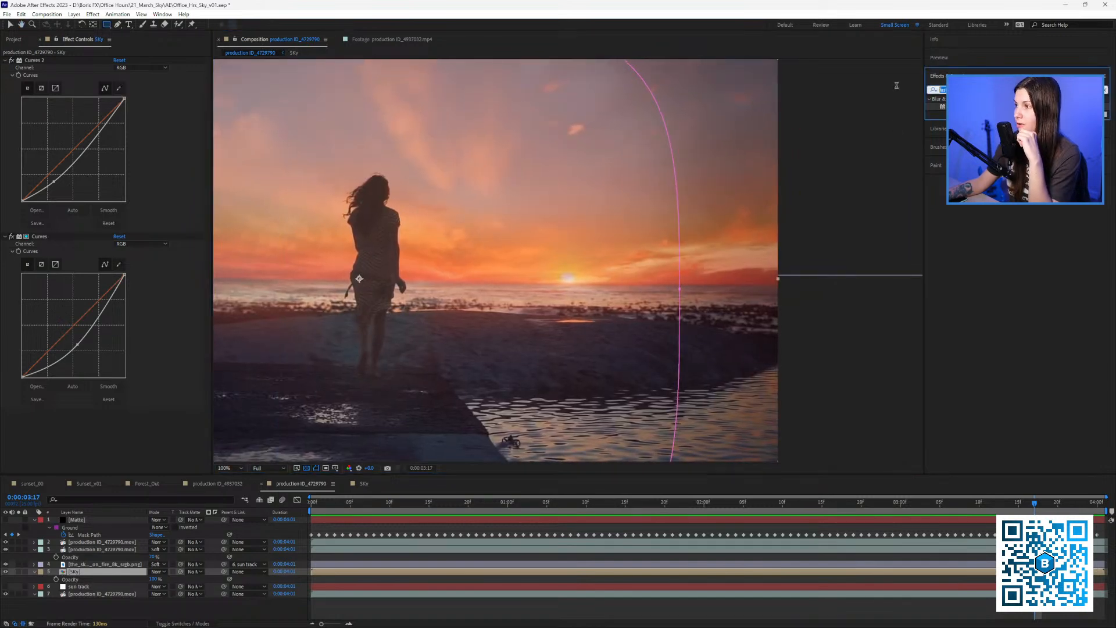
type("bc")
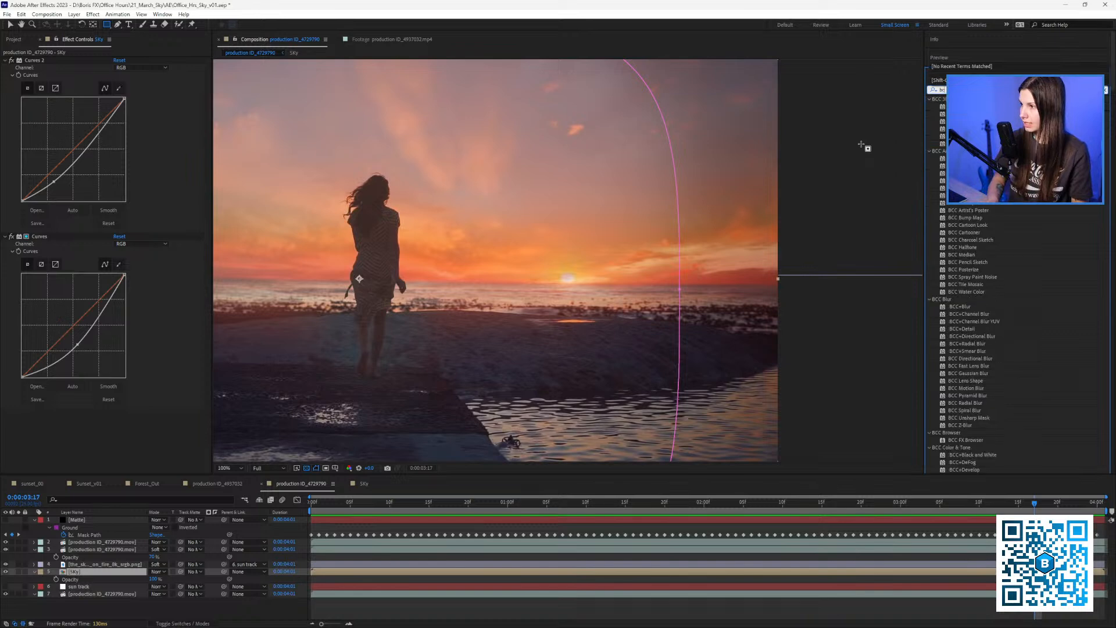
type("c lens")
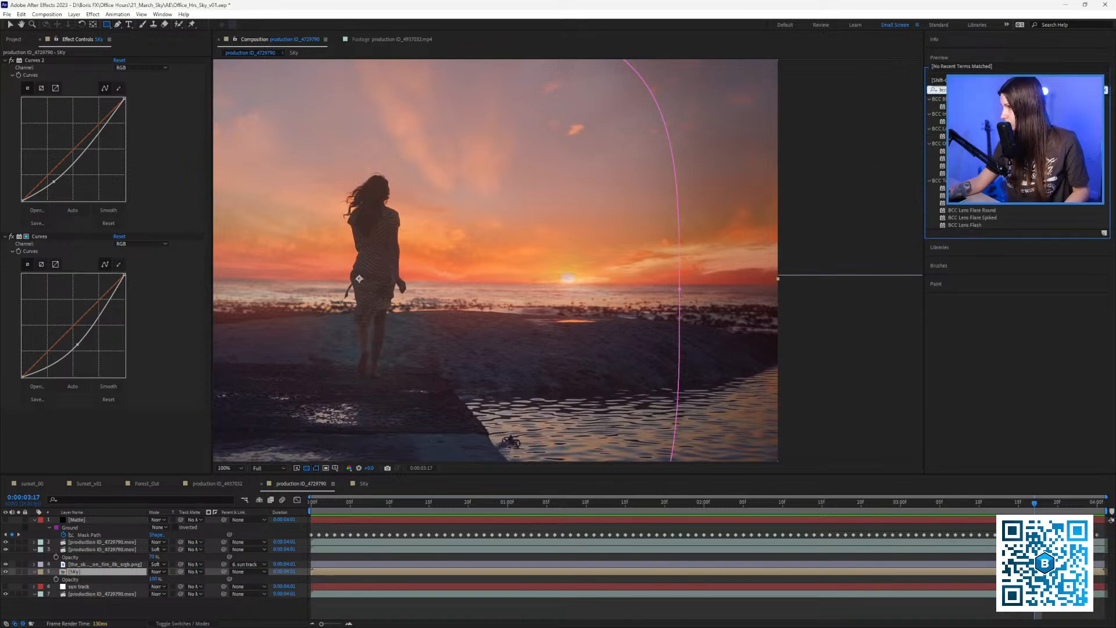
left_click(972, 152)
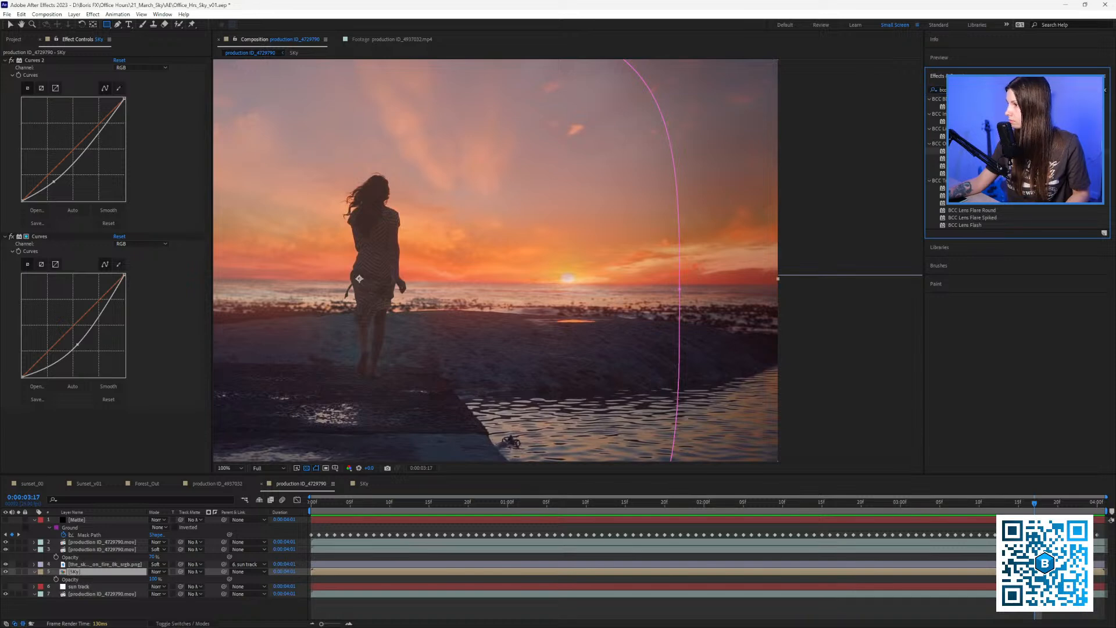
left_click(976, 159)
left_click(983, 187)
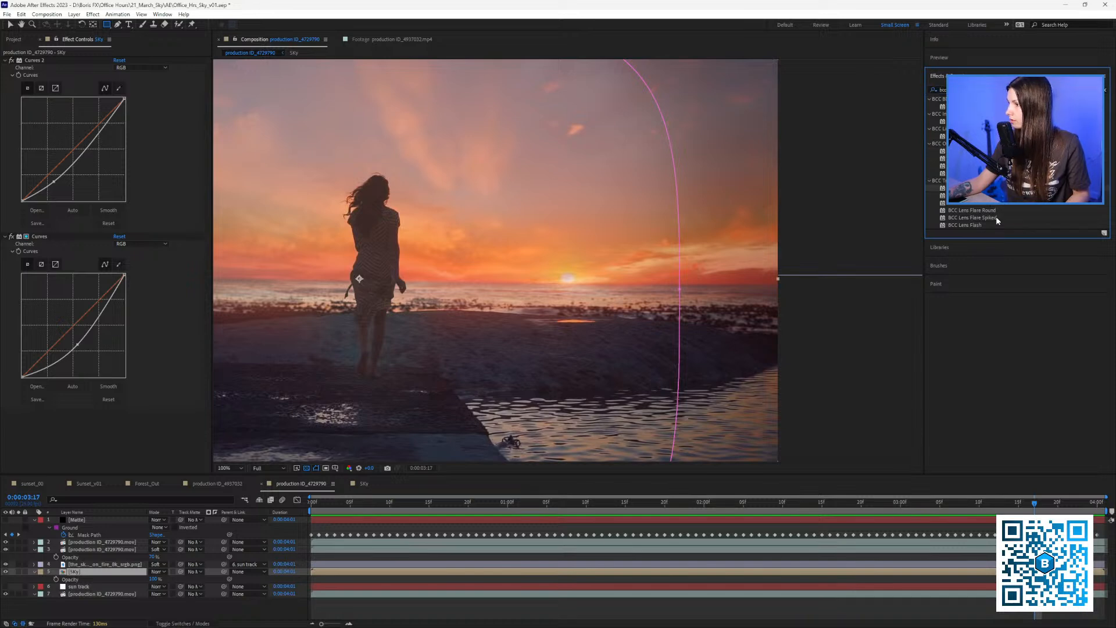
left_click(983, 89)
type("bcc")
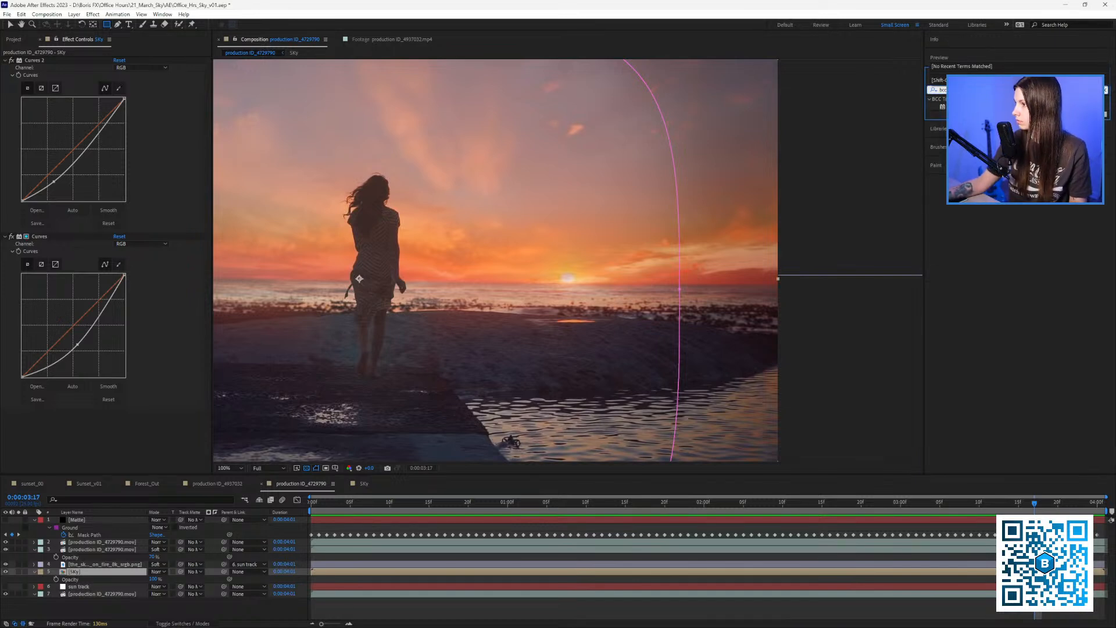
key("BackSpace")
key("BackSpace")
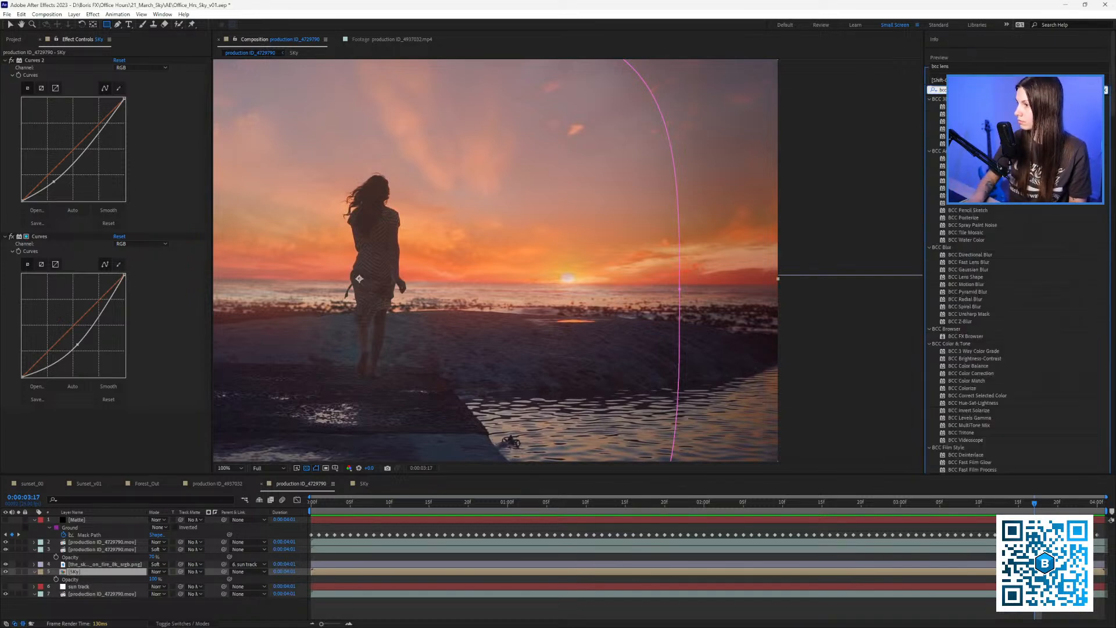
key("BackSpace")
key("BackSpace")
key("BackSpace")
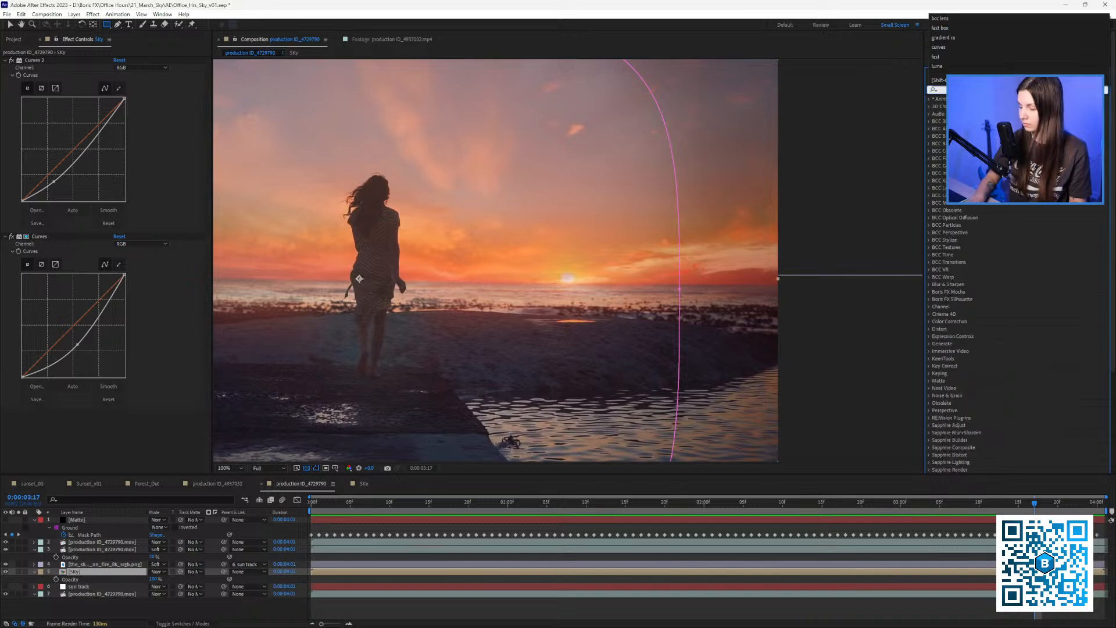
type("bcc")
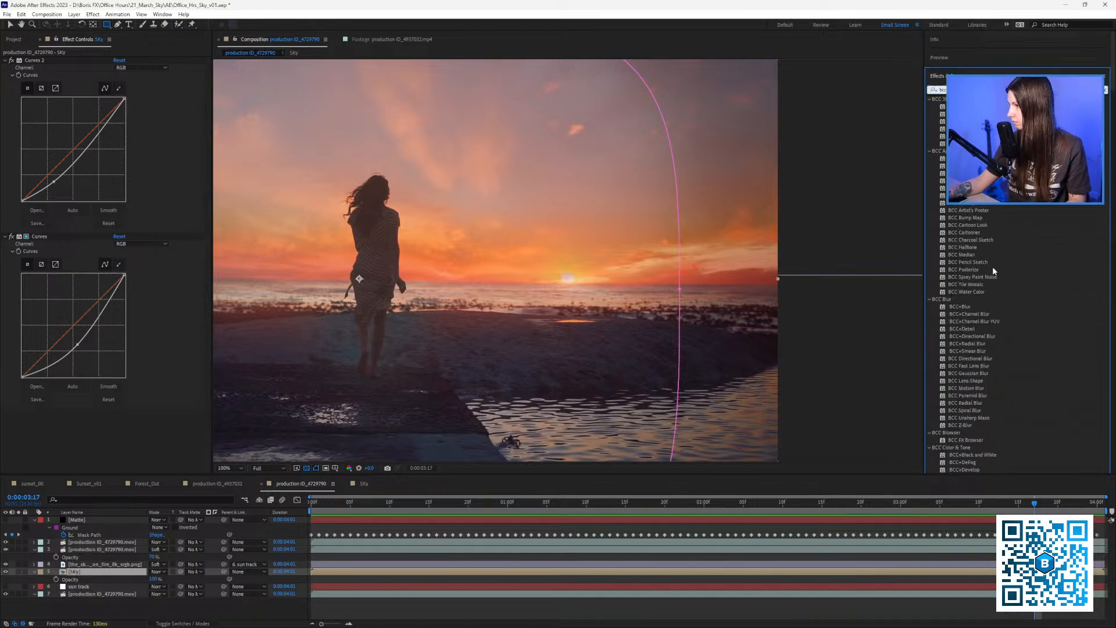
type(" lens")
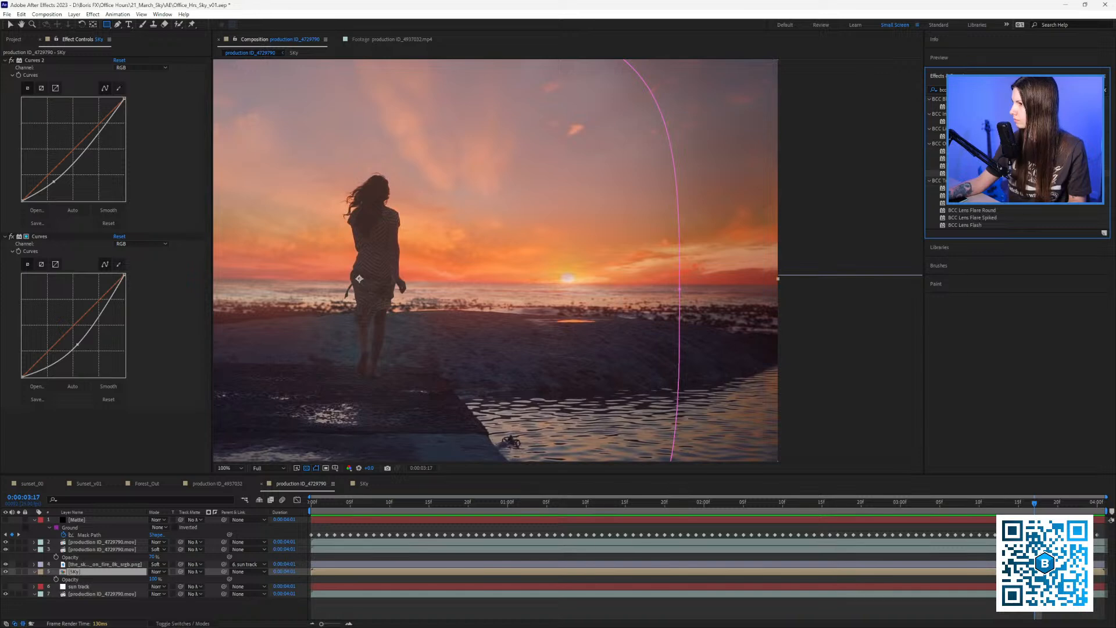
Search 'camera' and drag Camera Lens Blur onto the Sky layer.
left_click(942, 91)
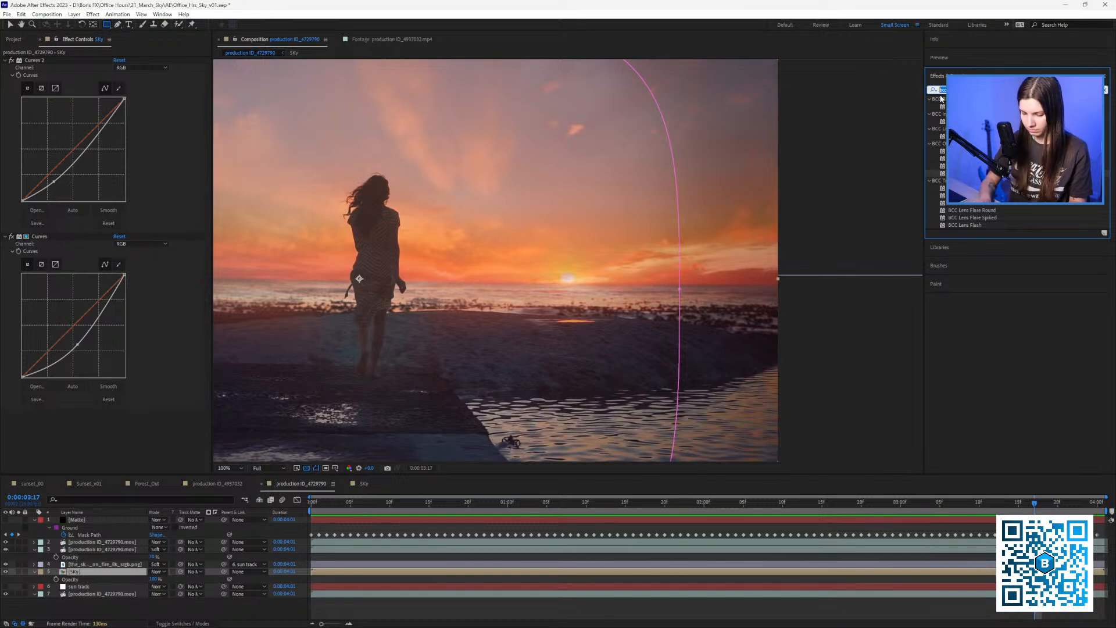
type("camera")
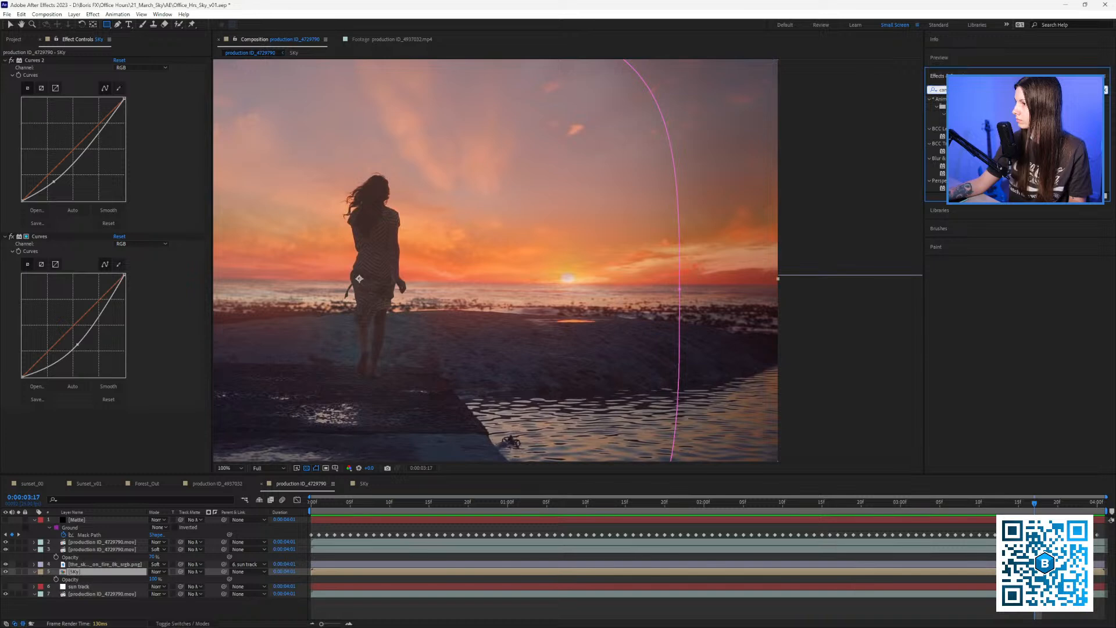
left_click(970, 174)
left_click(970, 166)
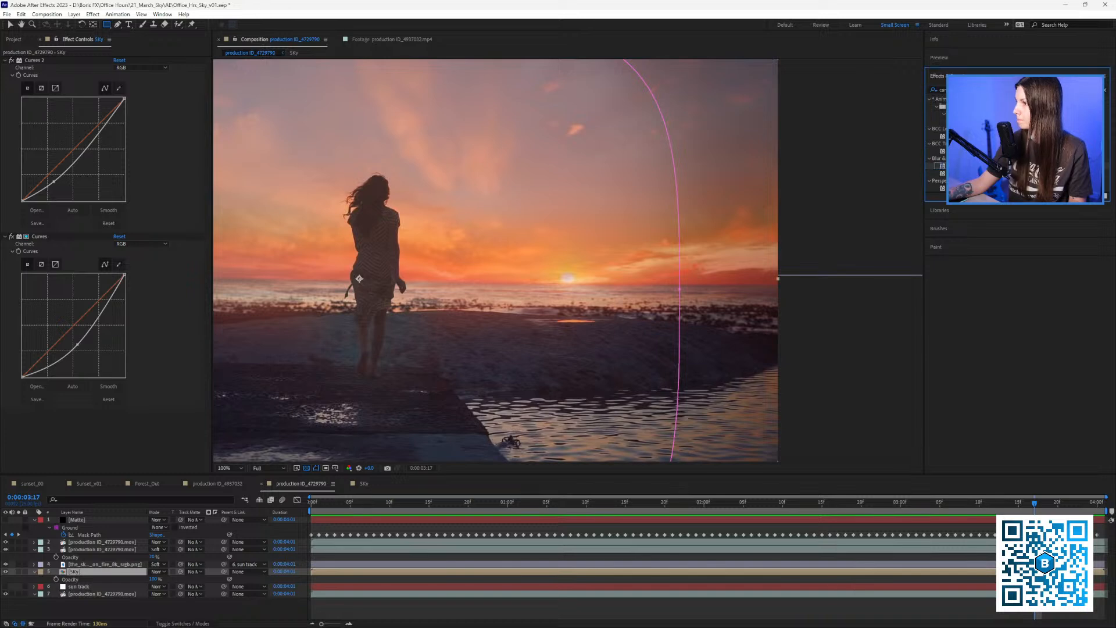
left_click_drag(970, 165, 79, 578)
Compare Camera Lens Blur off and on, then set its Blur Radius to 2.0.
key("v")
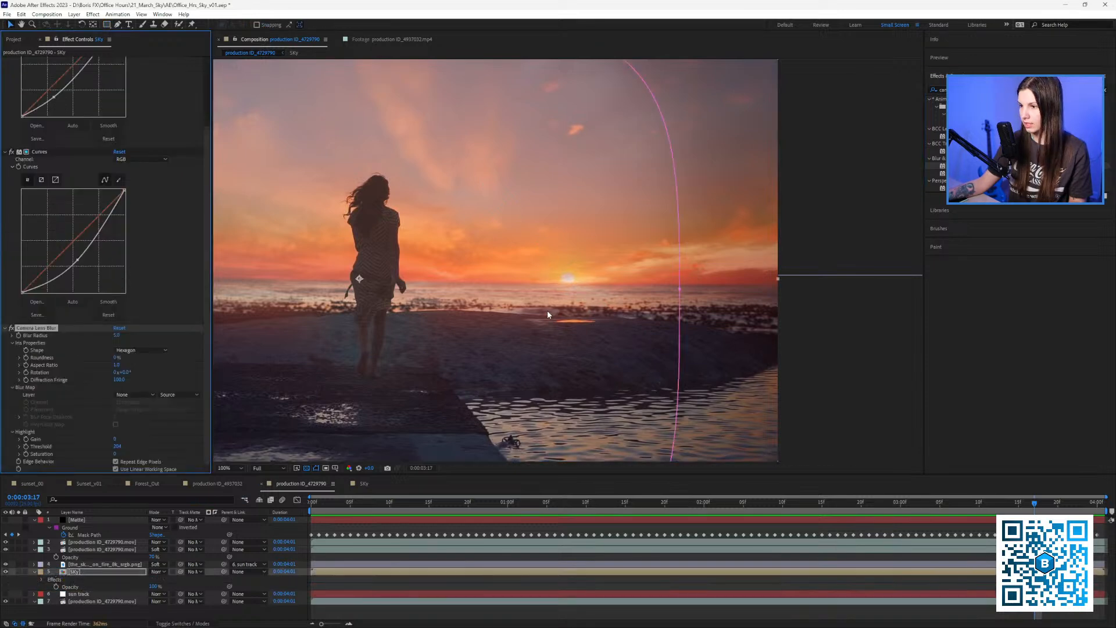
scroll(633, 294, "up", 2)
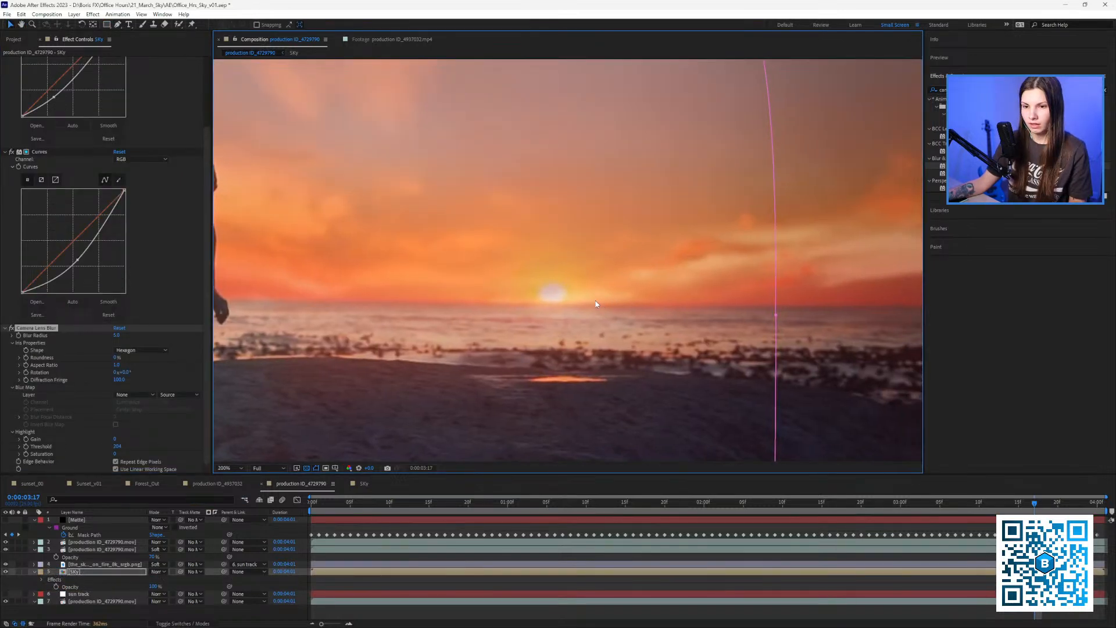
left_click(11, 329)
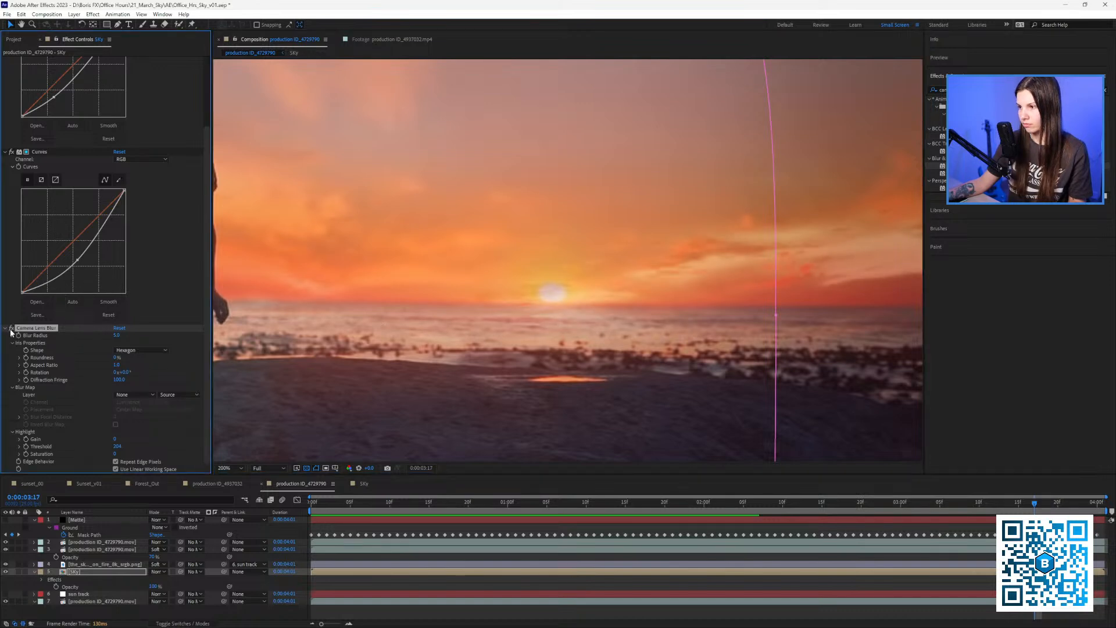
left_click(11, 329)
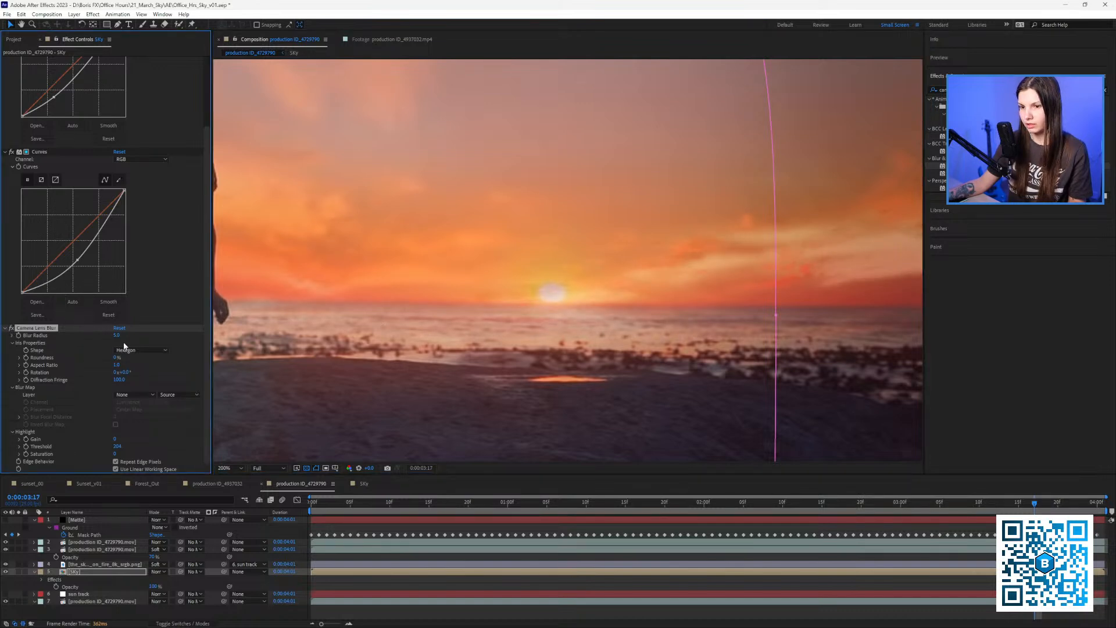
left_click(117, 335)
type("1")
left_click(150, 339)
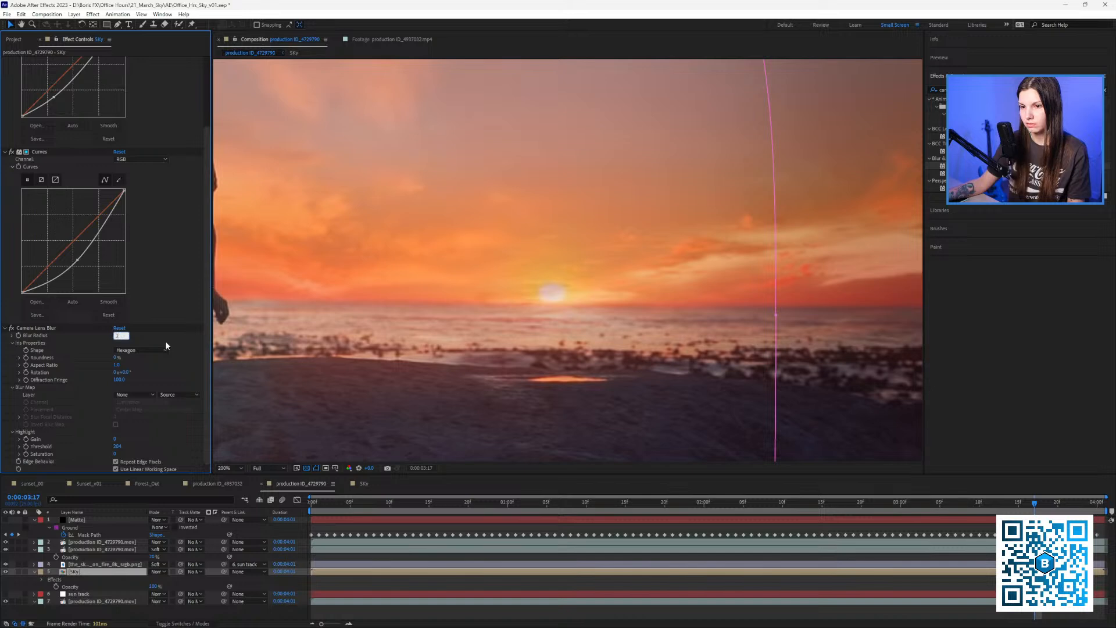
key("Return")
Reframe the beach composite and select the the_sky_is_on_fire_8k_srgb.png layer.
scroll(643, 273, "down", 2)
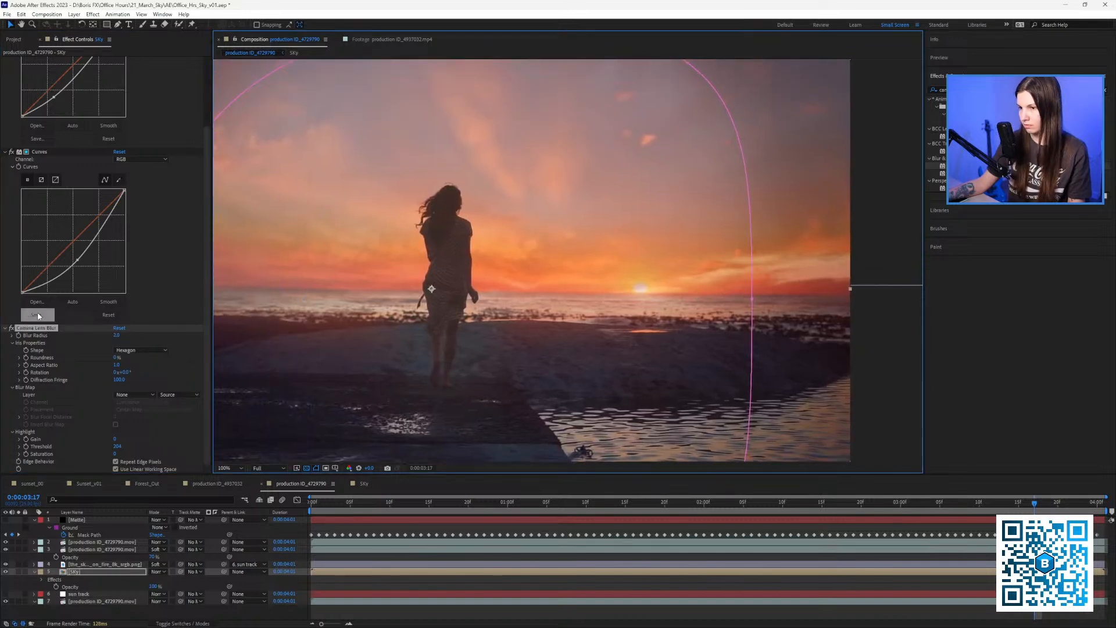
left_click(13, 329)
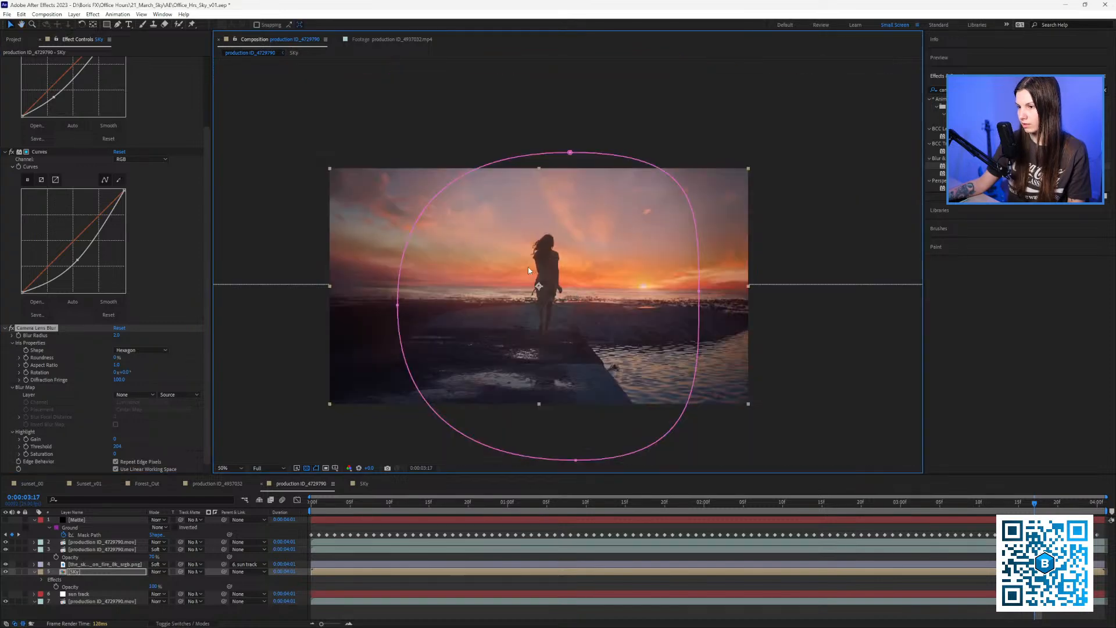
scroll(528, 267, "up", 1)
left_click_drag(528, 267, 583, 264)
scroll(625, 280, "down", 1)
left_click_drag(461, 437, 419, 445)
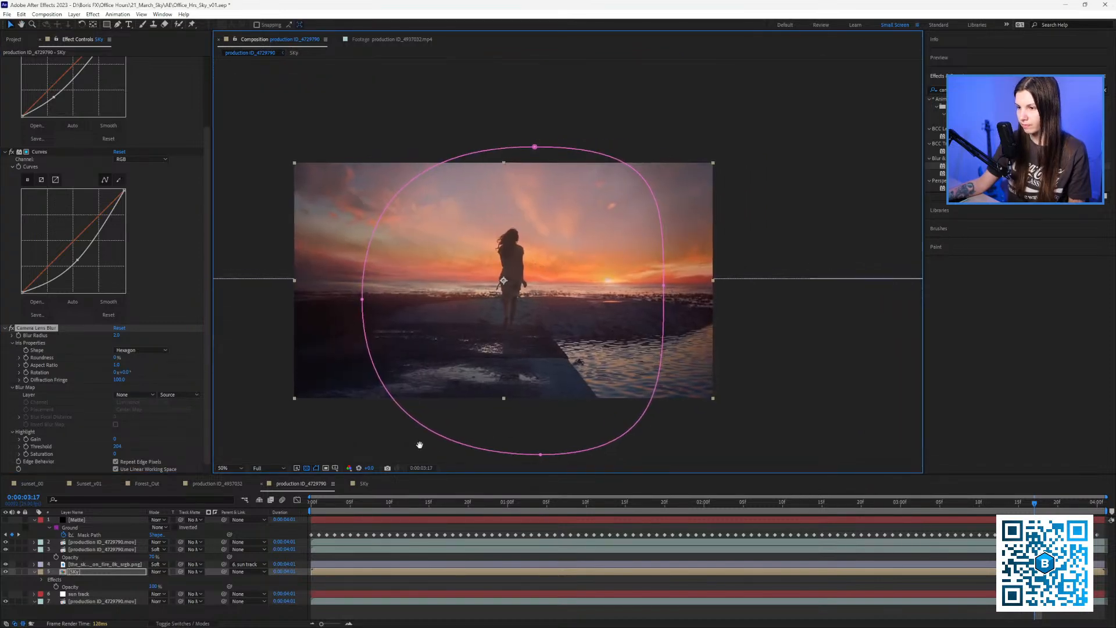
left_click(379, 443)
key("ctrl+shift+h")
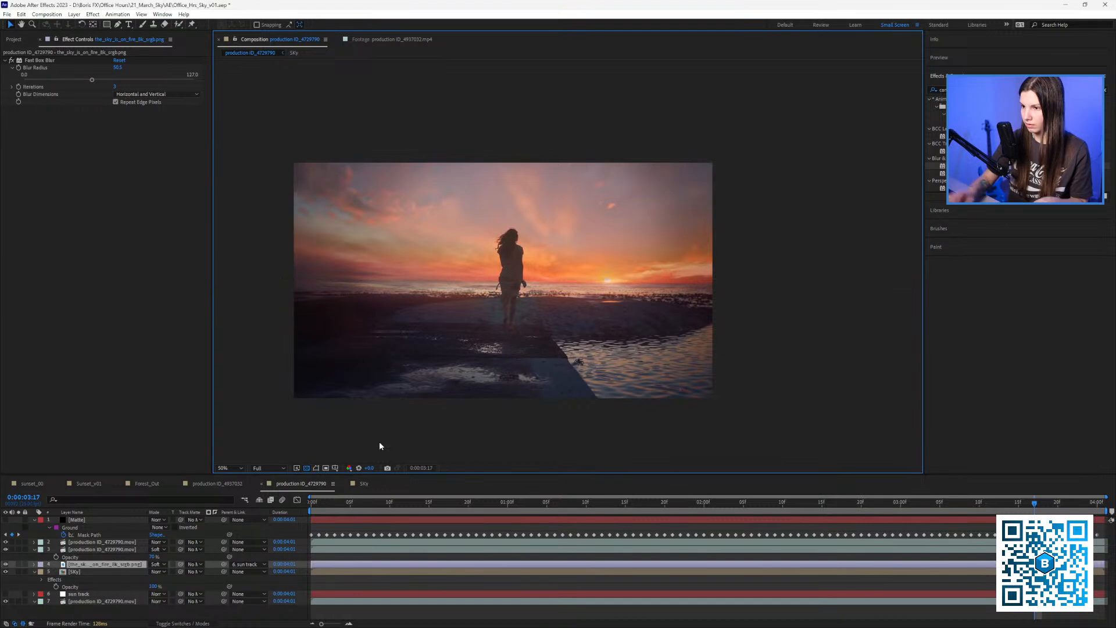
left_click_drag(476, 357, 494, 382)
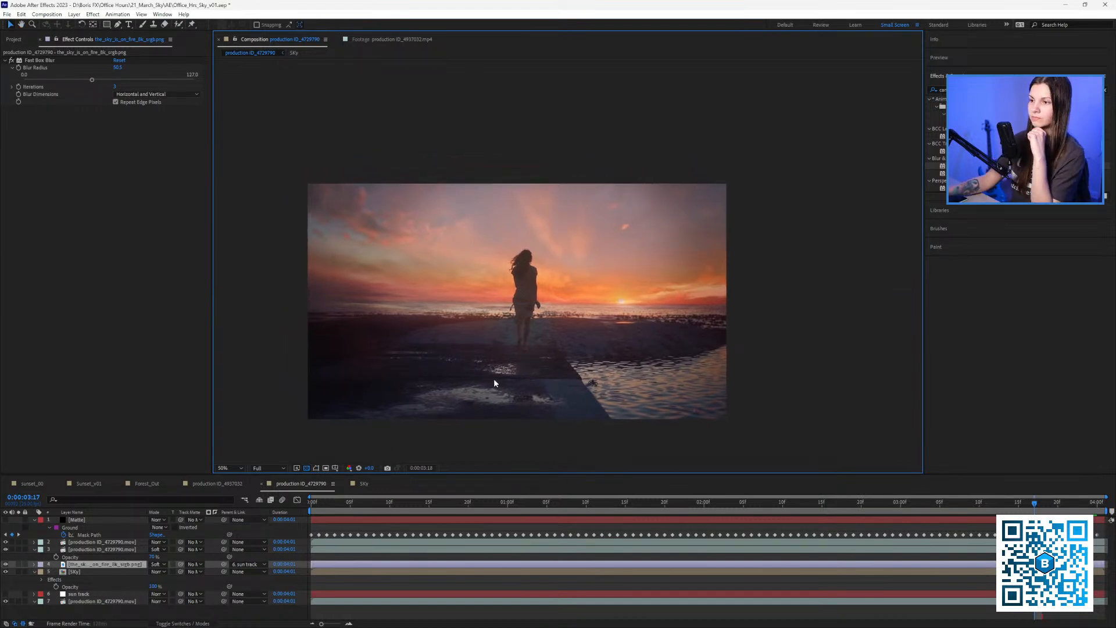
key("space")
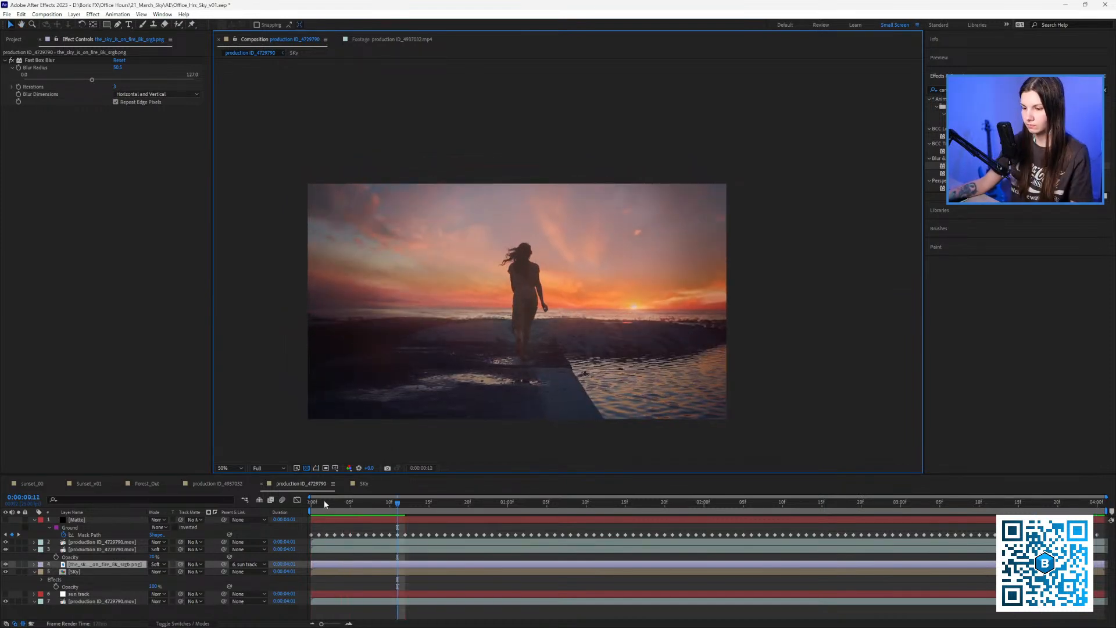
left_click_drag(323, 504, 301, 507)
key("space")
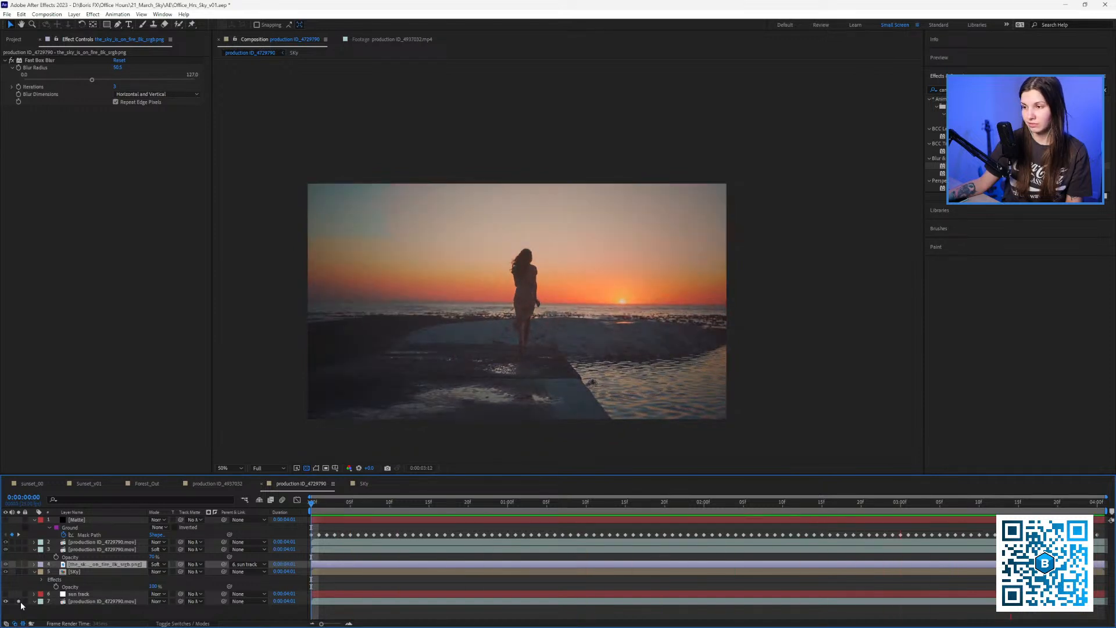
left_click(19, 602)
left_click_drag(461, 501, 129, 554)
left_click(19, 602)
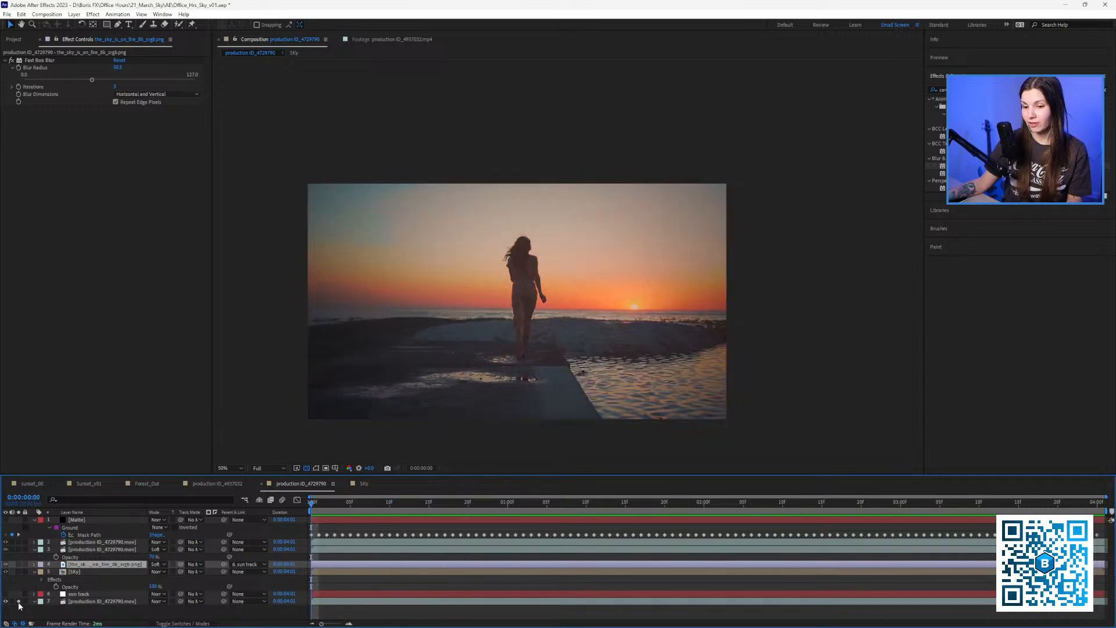
left_click(18, 601)
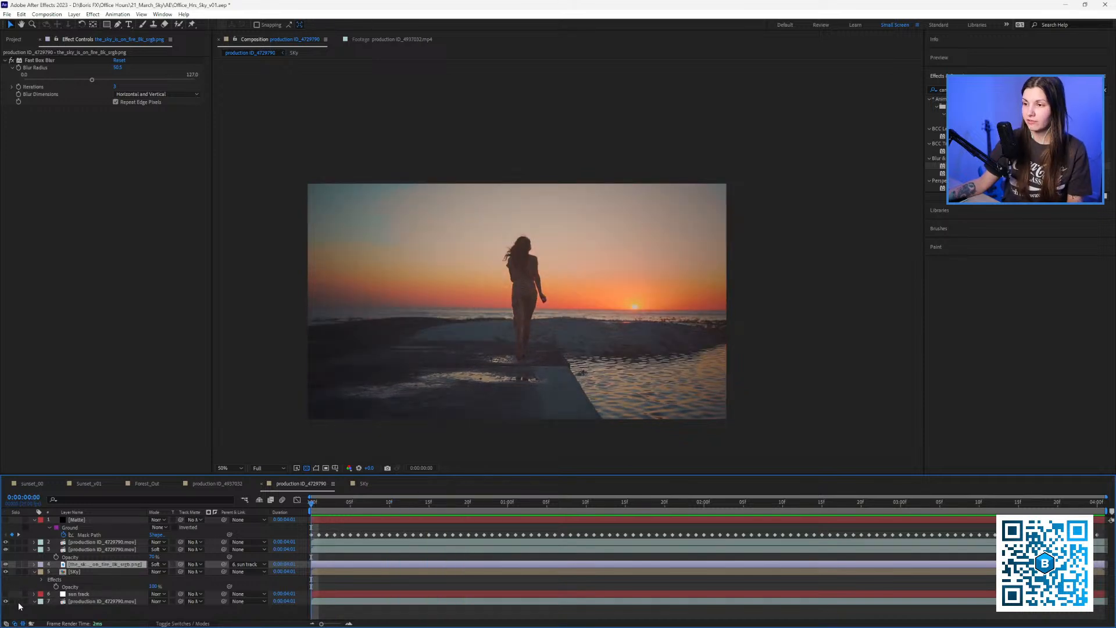
left_click_drag(344, 501, 979, 472)
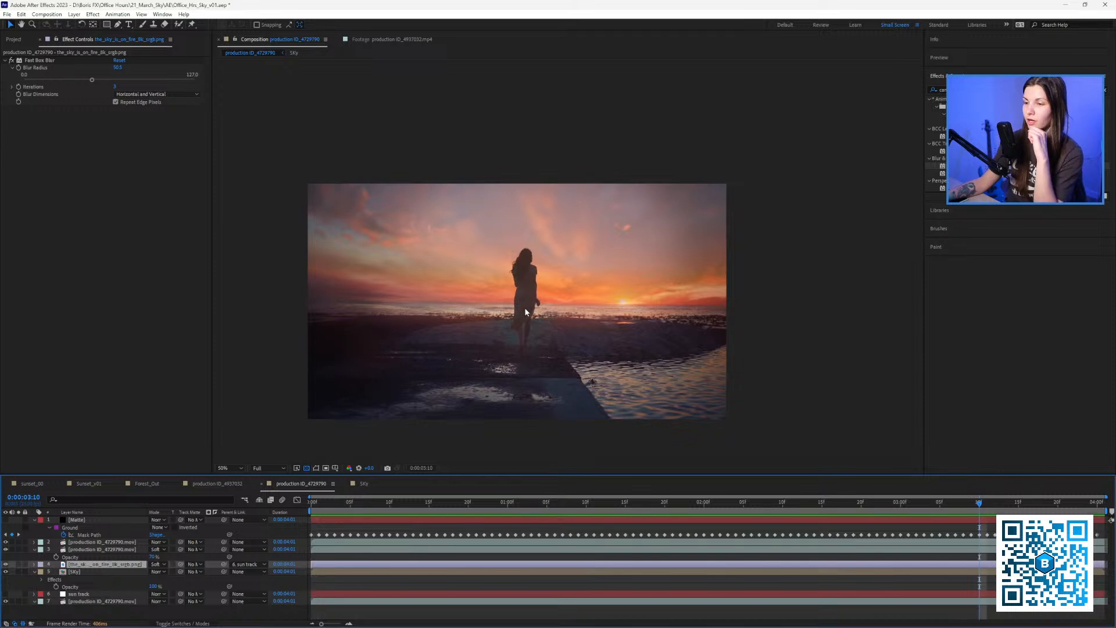
scroll(573, 305, "up", 2)
scroll(573, 301, "down", 2)
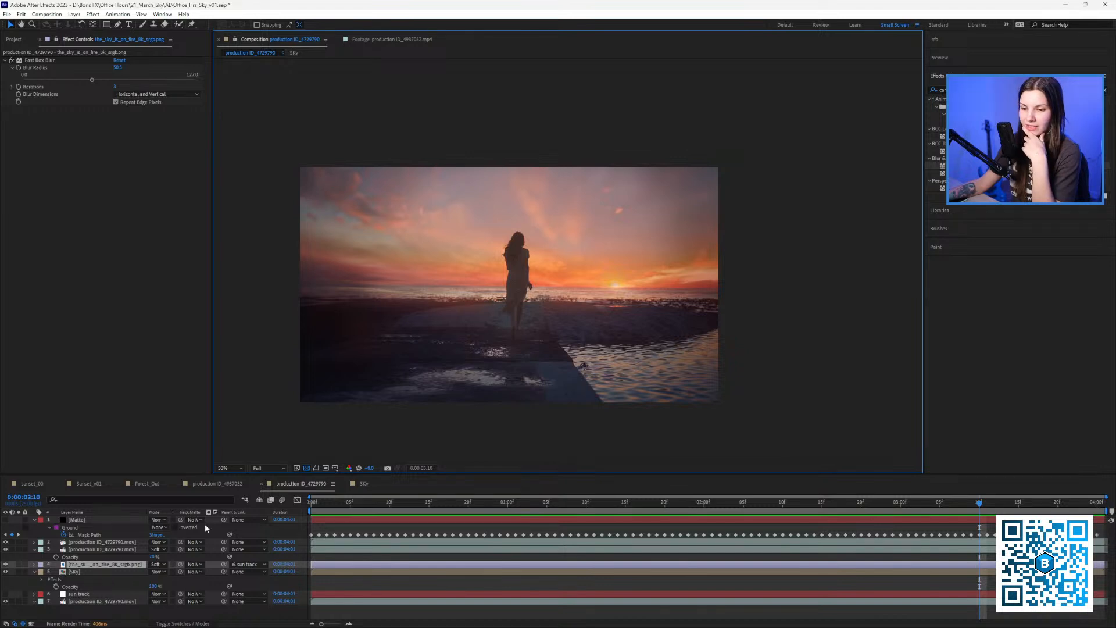
Set Deep Blue Solid 1's CC Environment Horizontal Pan to -80.5, checking it against the beach comp.
left_click(363, 483)
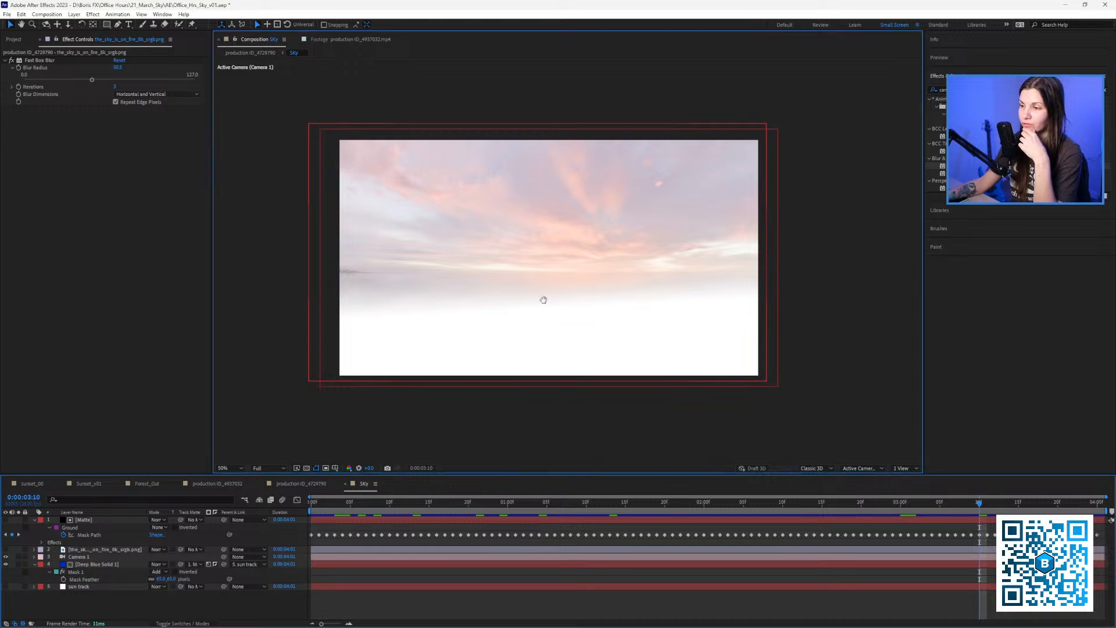
left_click_drag(543, 297, 519, 316)
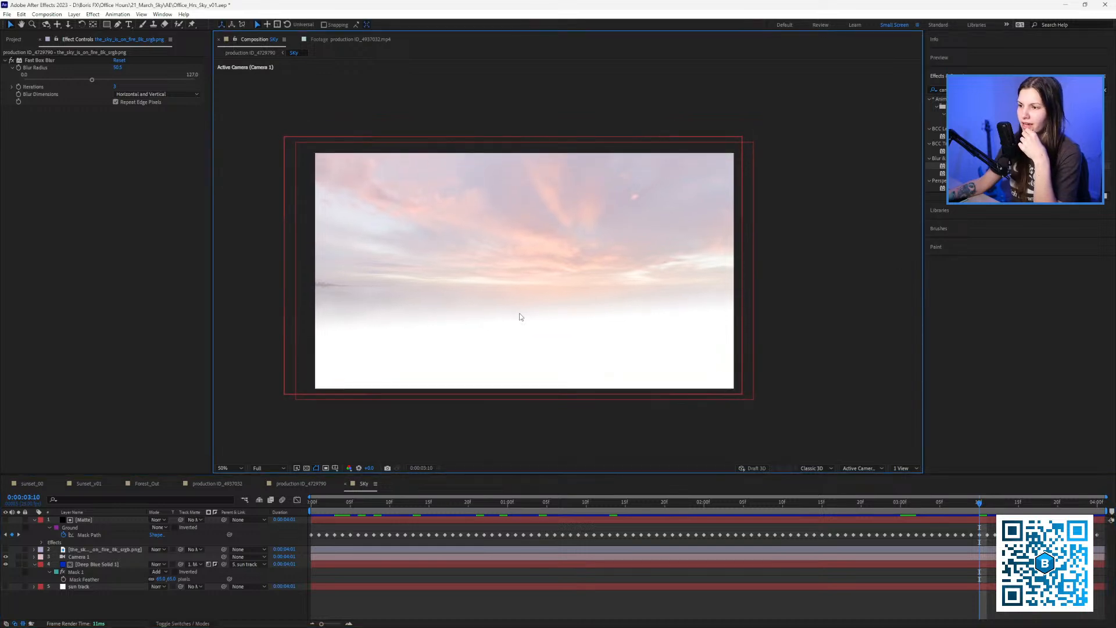
left_click(95, 565)
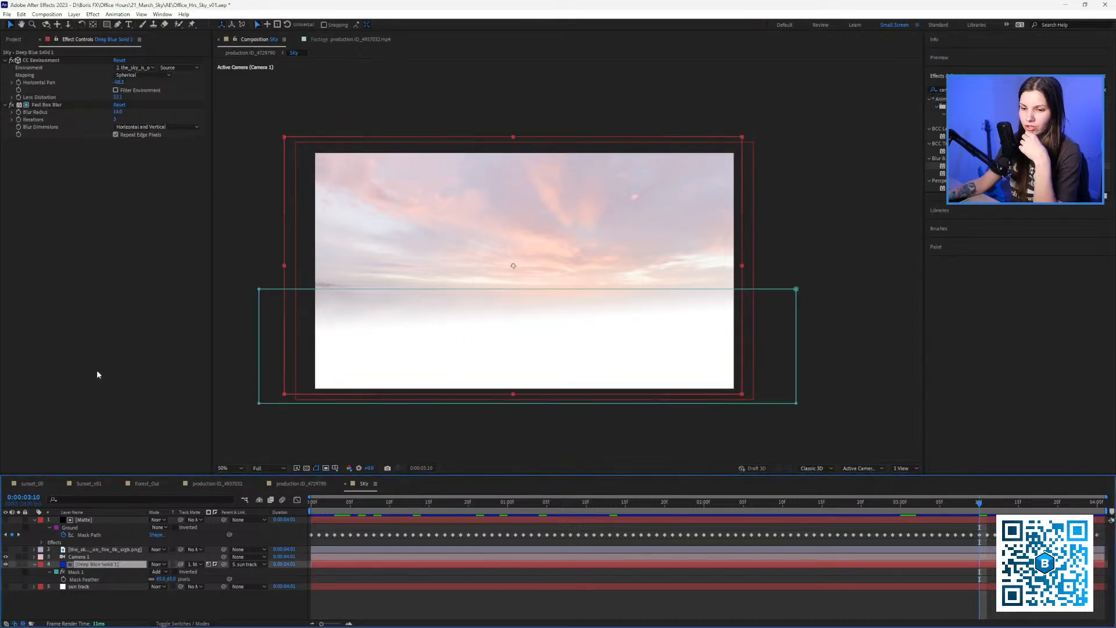
left_click(12, 82)
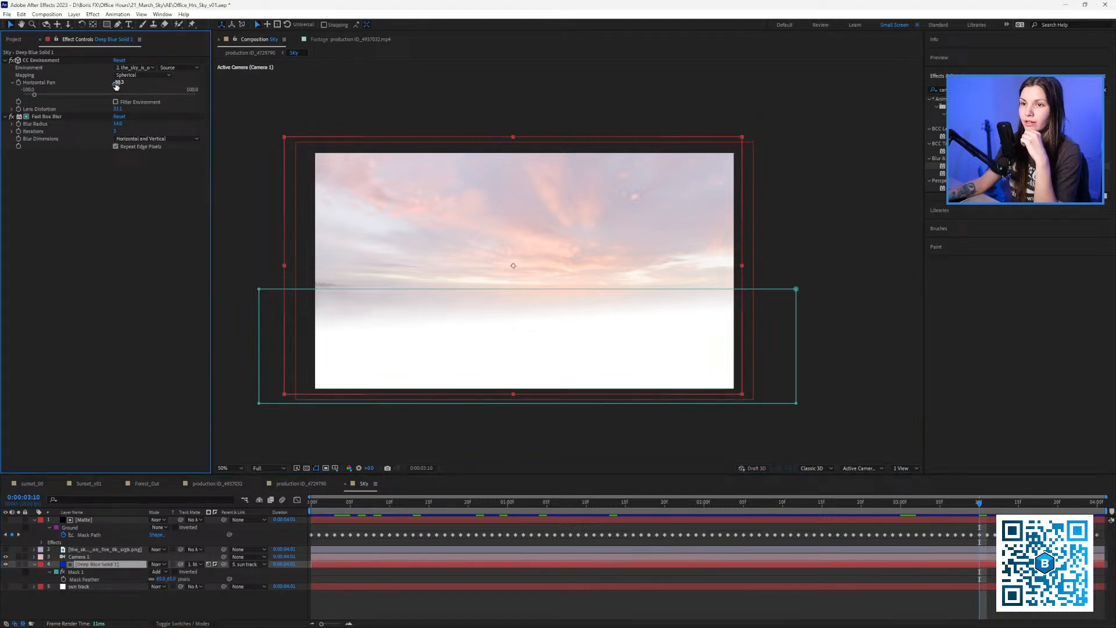
left_click_drag(118, 83, 123, 85)
left_click(300, 483)
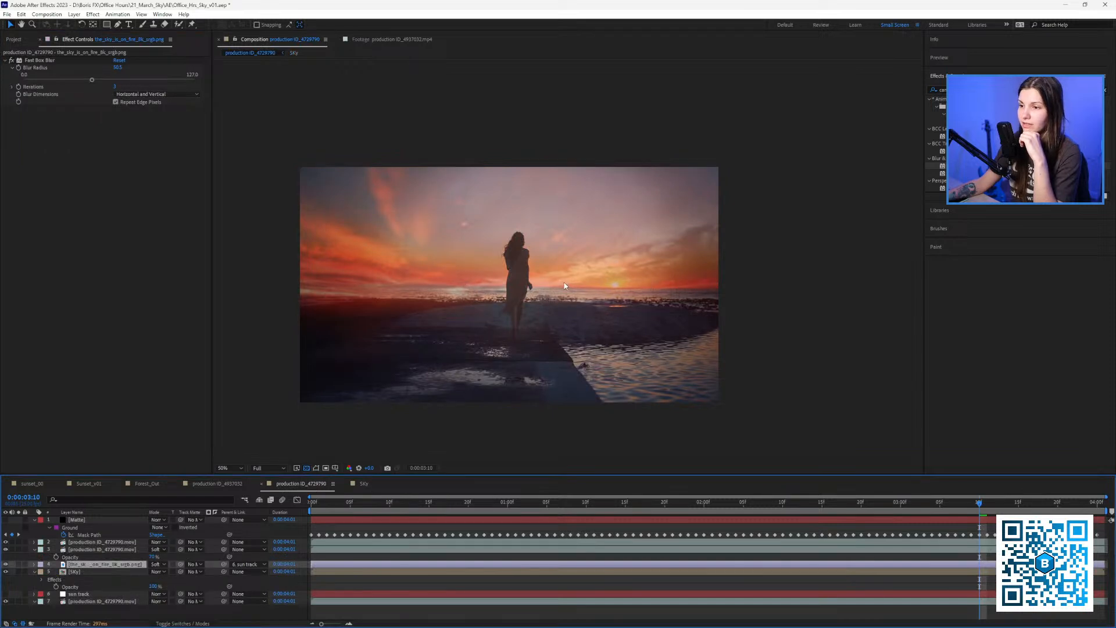
left_click(360, 483)
left_click(40, 93)
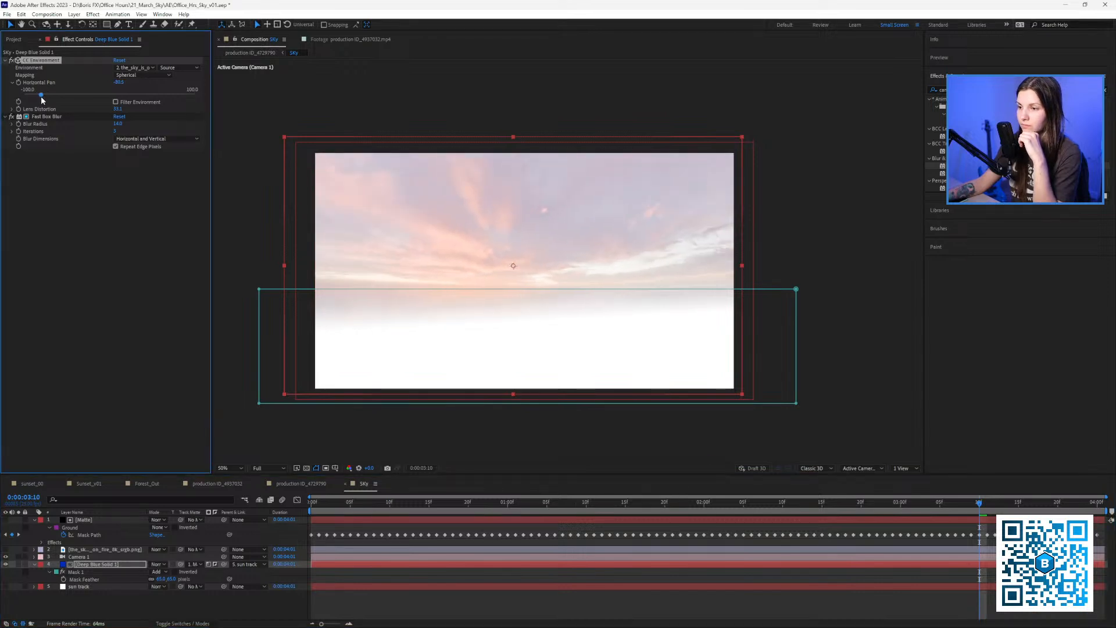
left_click(14, 39)
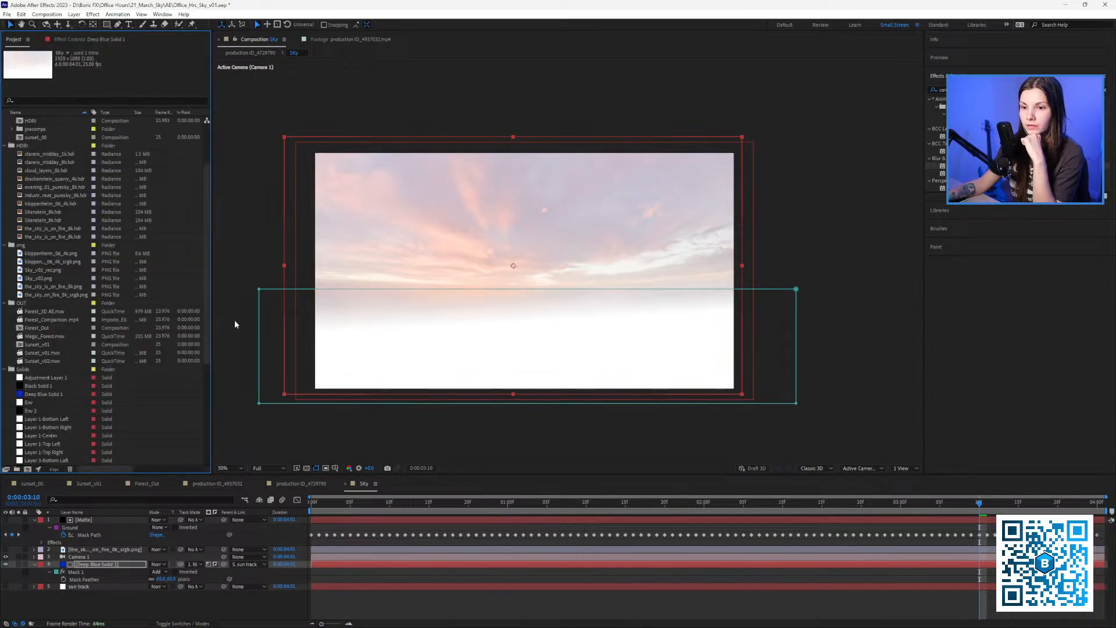
Drag kloppenheim_06_4k_srgb.png from the Project panel into the Sky timeline above Deep Blue Solid 1.
left_click(51, 270)
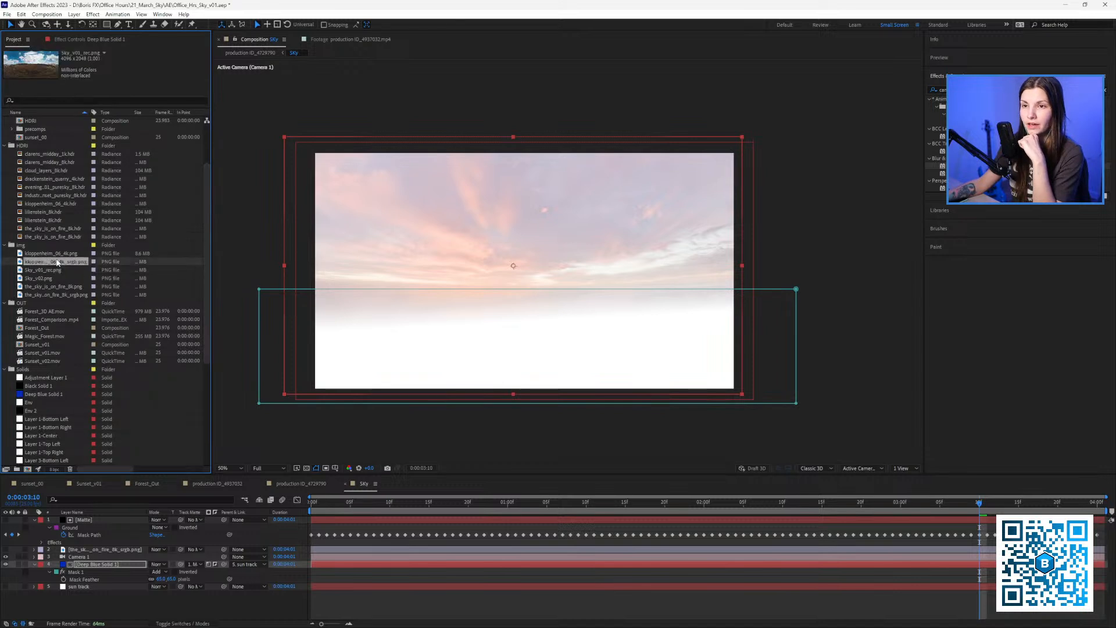
key("Down")
key("Down")
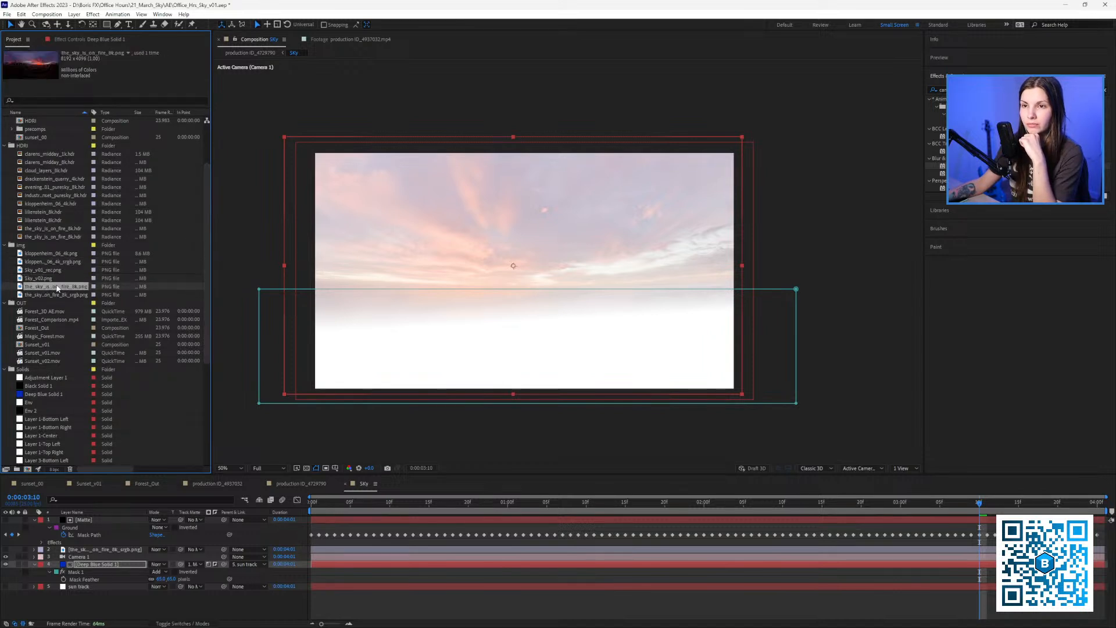
key("Down")
key("Up")
key("Up")
key("Up")
key("Up")
key("Up")
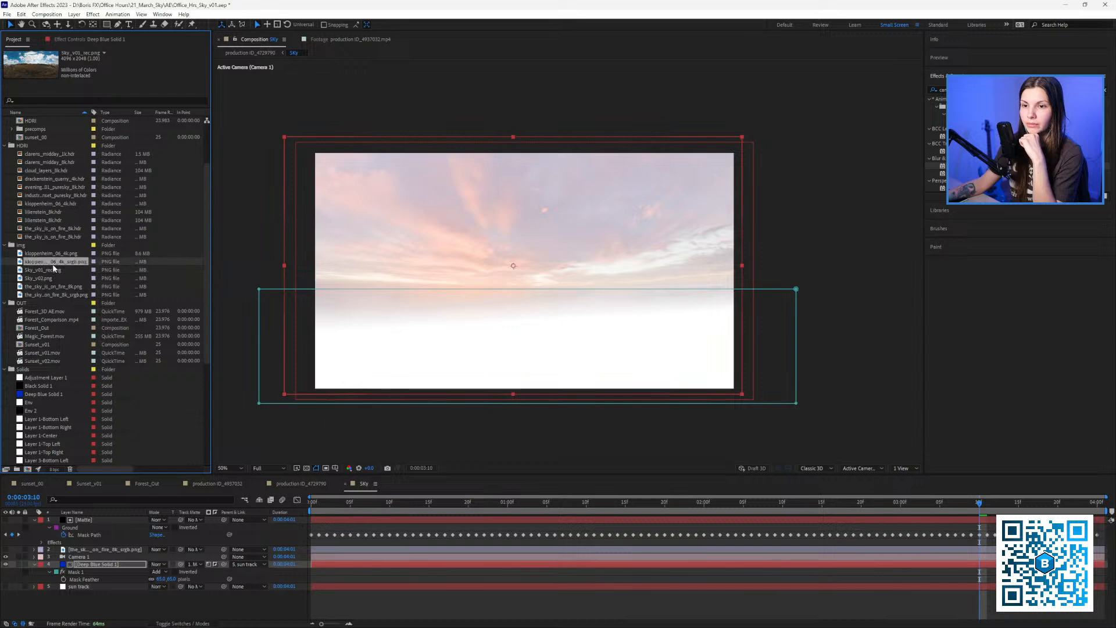
left_click(55, 262)
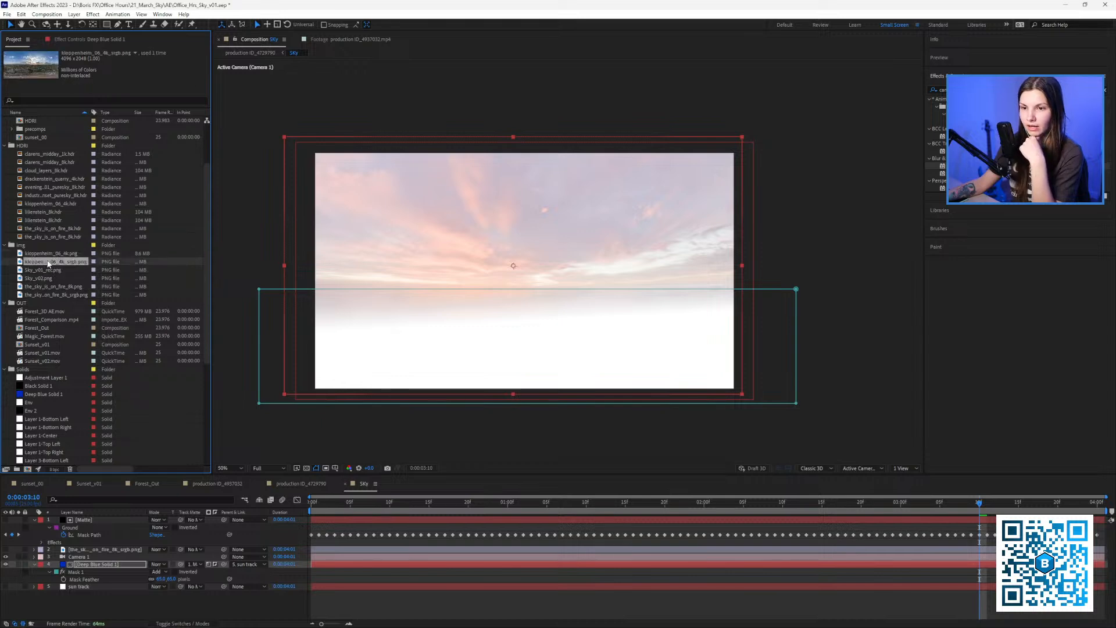
left_click_drag(49, 266, 85, 561)
left_click_drag(568, 273, 568, 289)
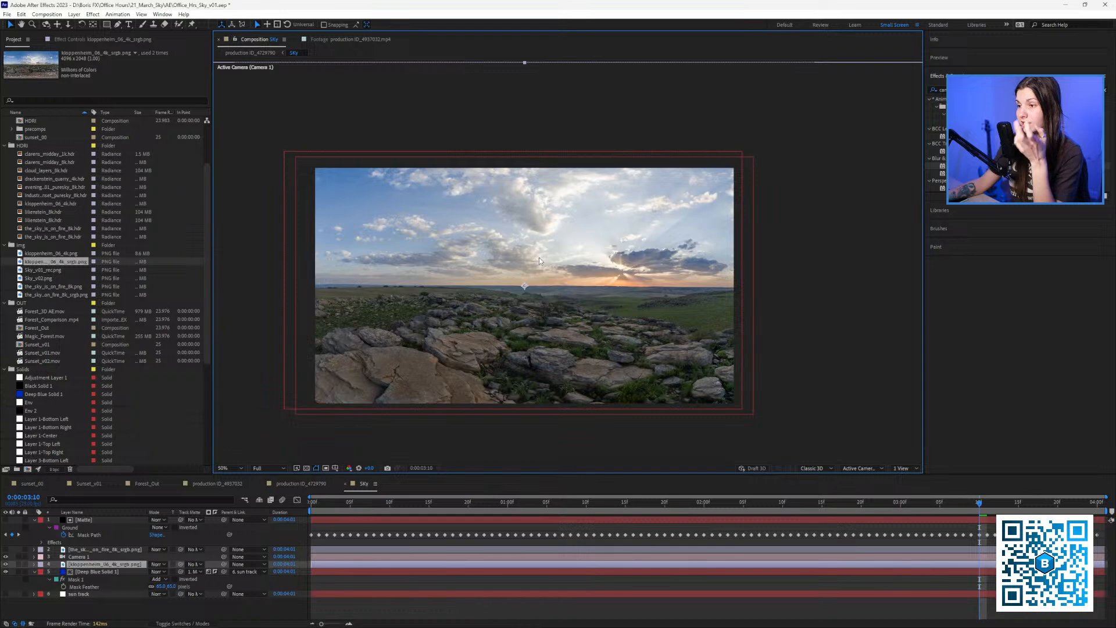
left_click(983, 90)
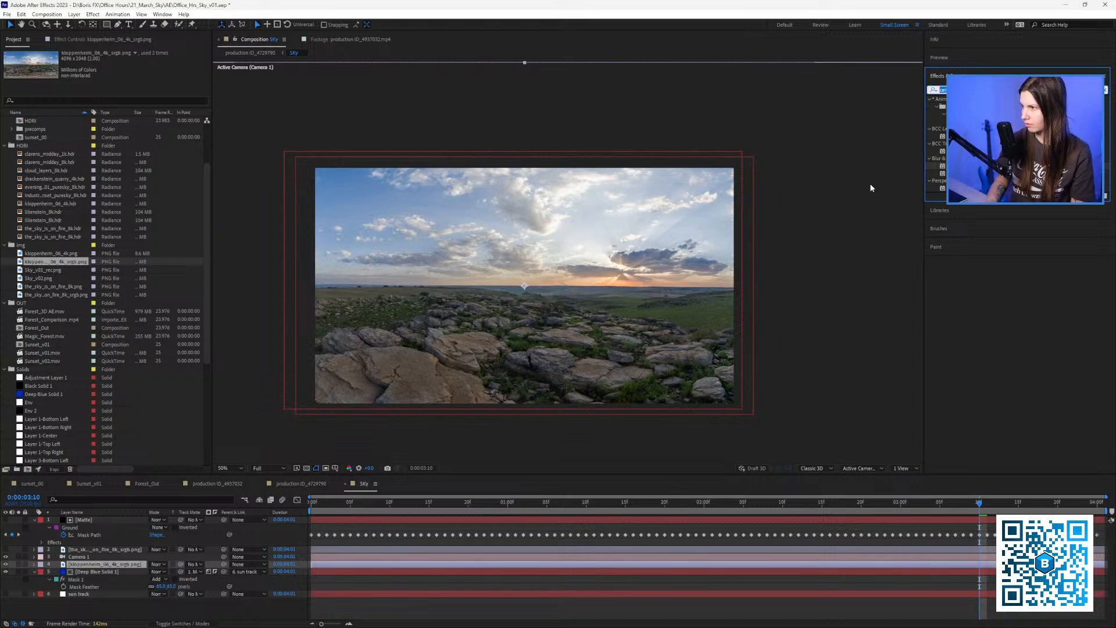
Apply Lumetri Color to the kloppenheim layer and raise its Basic Correction Temperature.
type("lum")
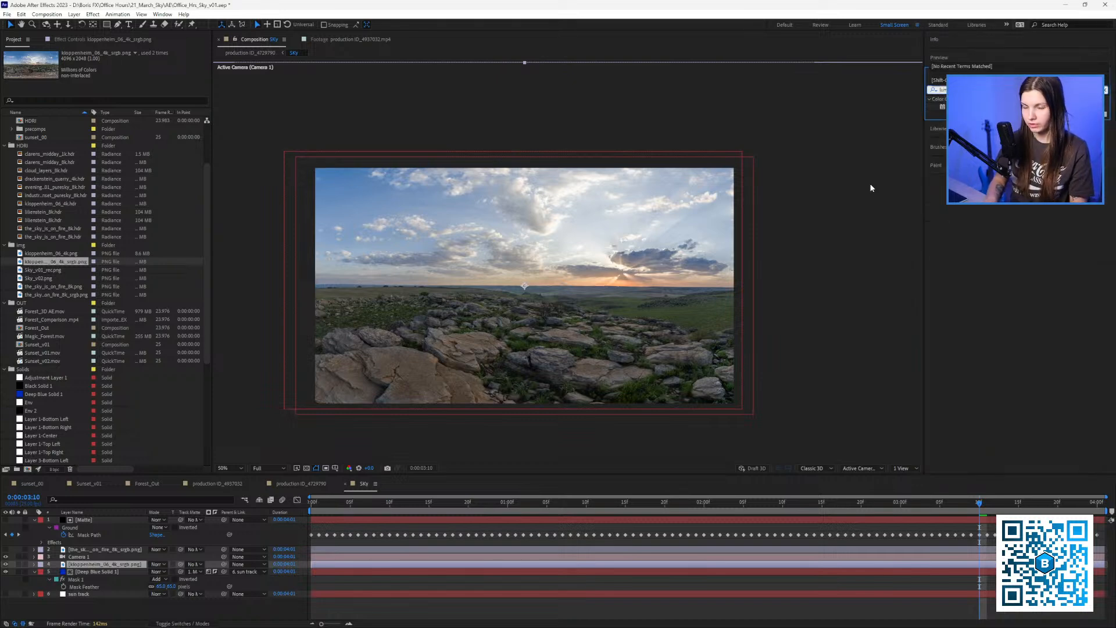
left_click_drag(965, 107, 121, 567)
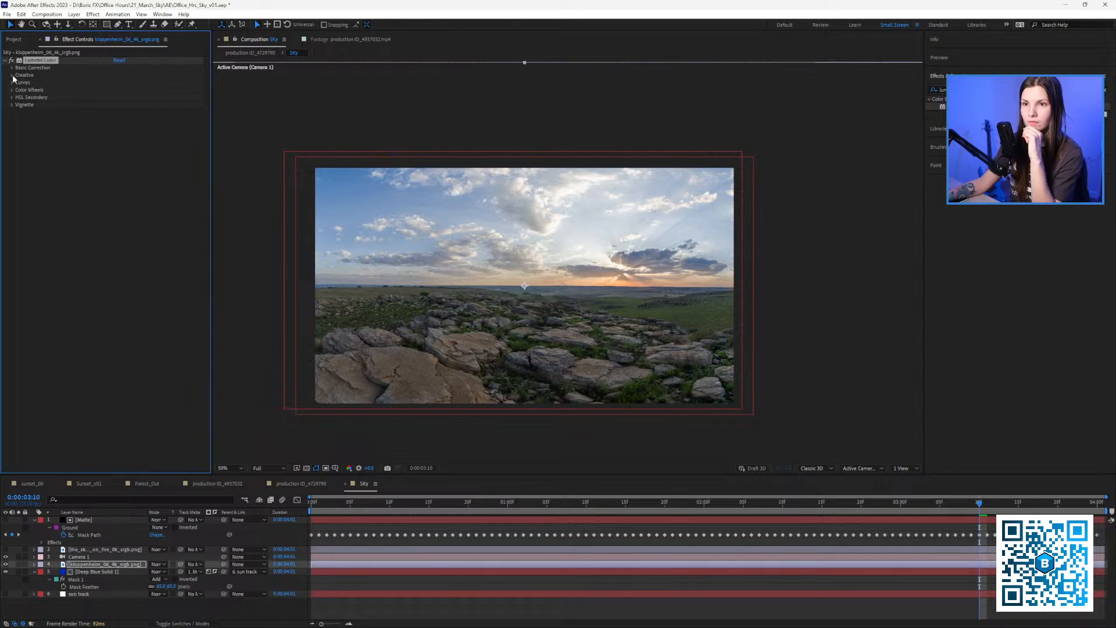
left_click(12, 68)
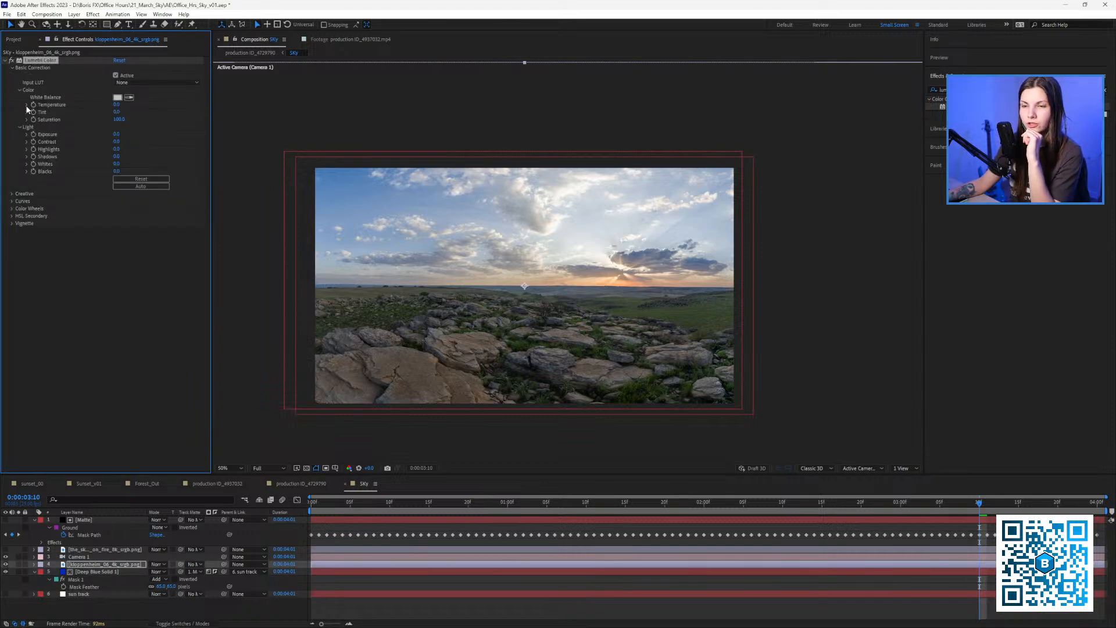
left_click_drag(116, 118, 138, 123)
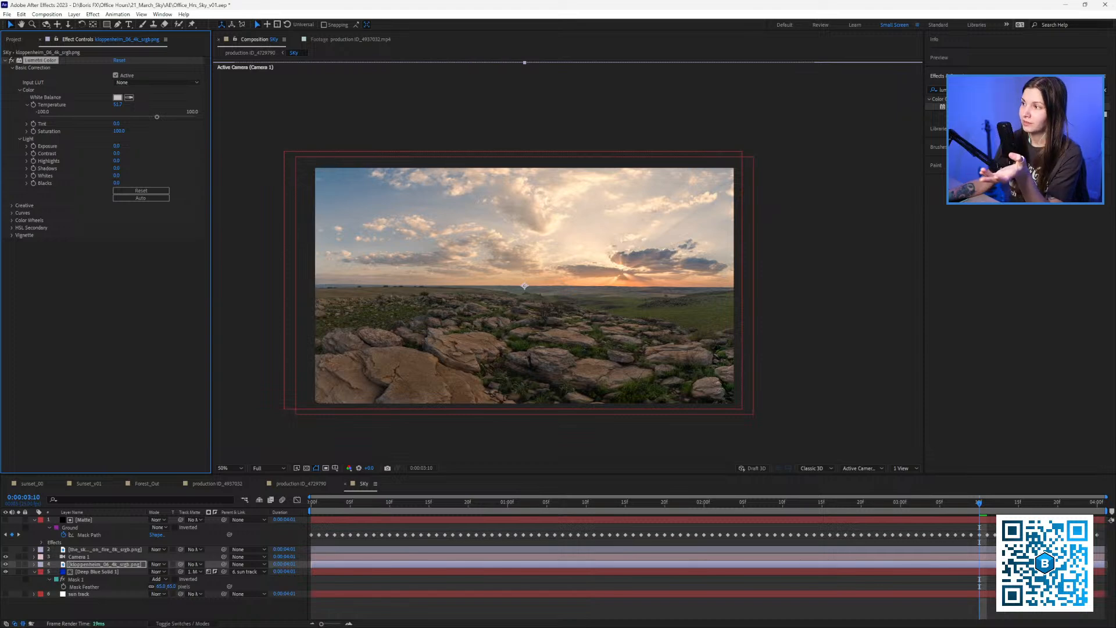
left_click(938, 96)
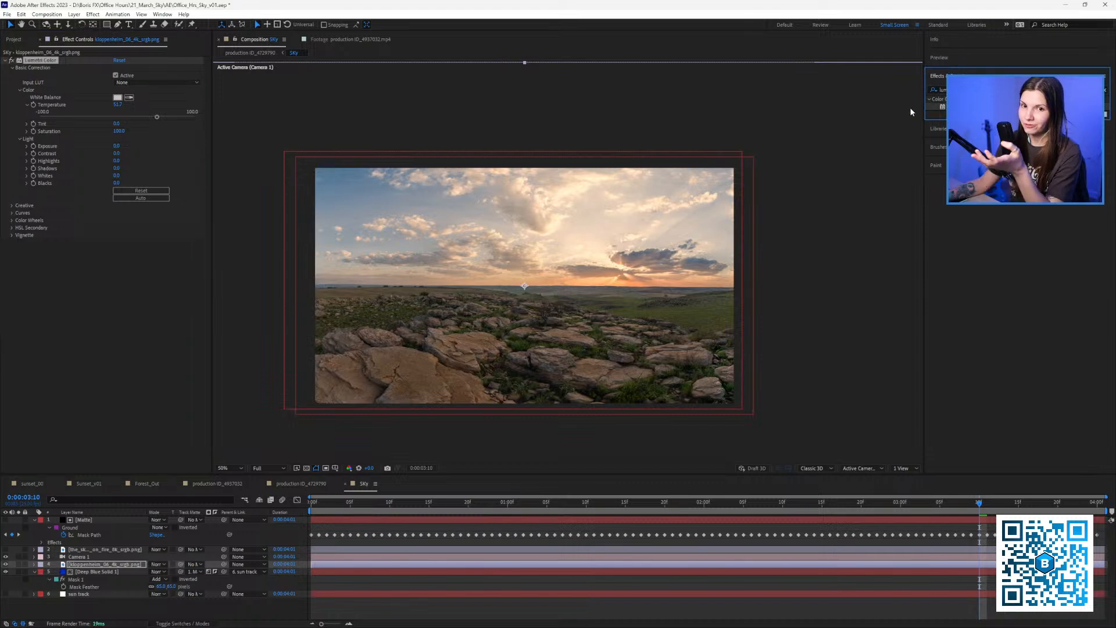
left_click_drag(965, 90, 887, 78)
key("BackSpace")
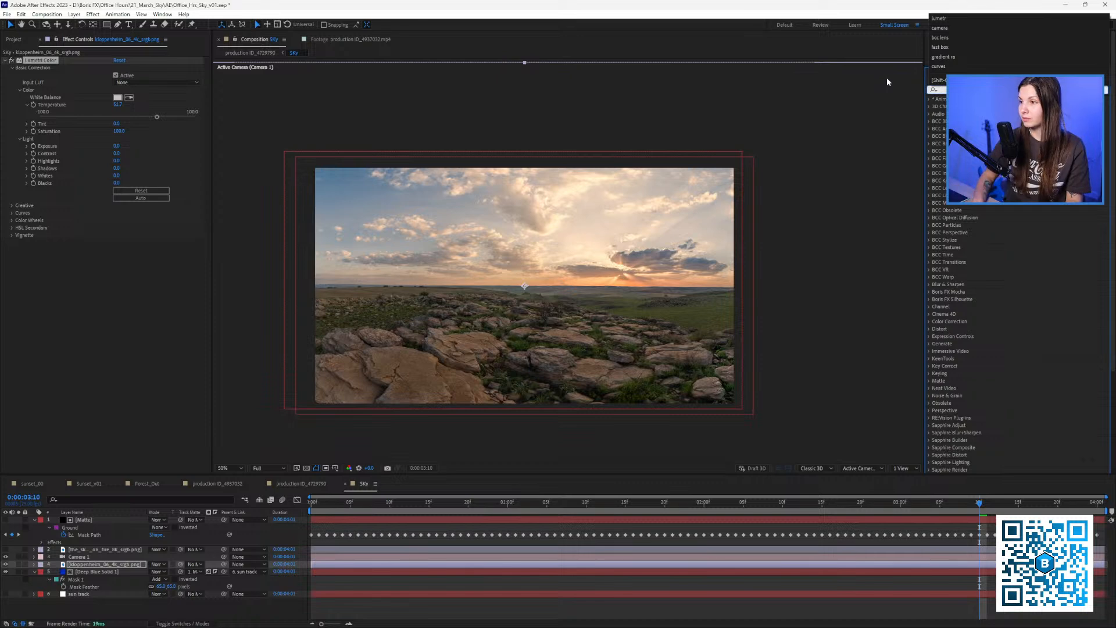
key("Escape")
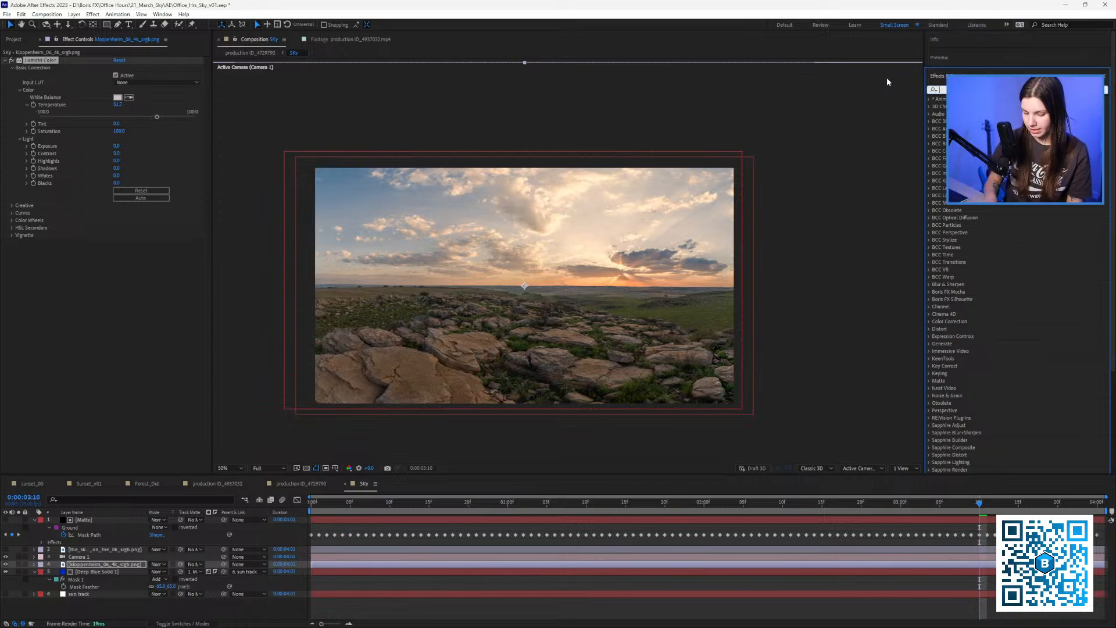
type("bcc li")
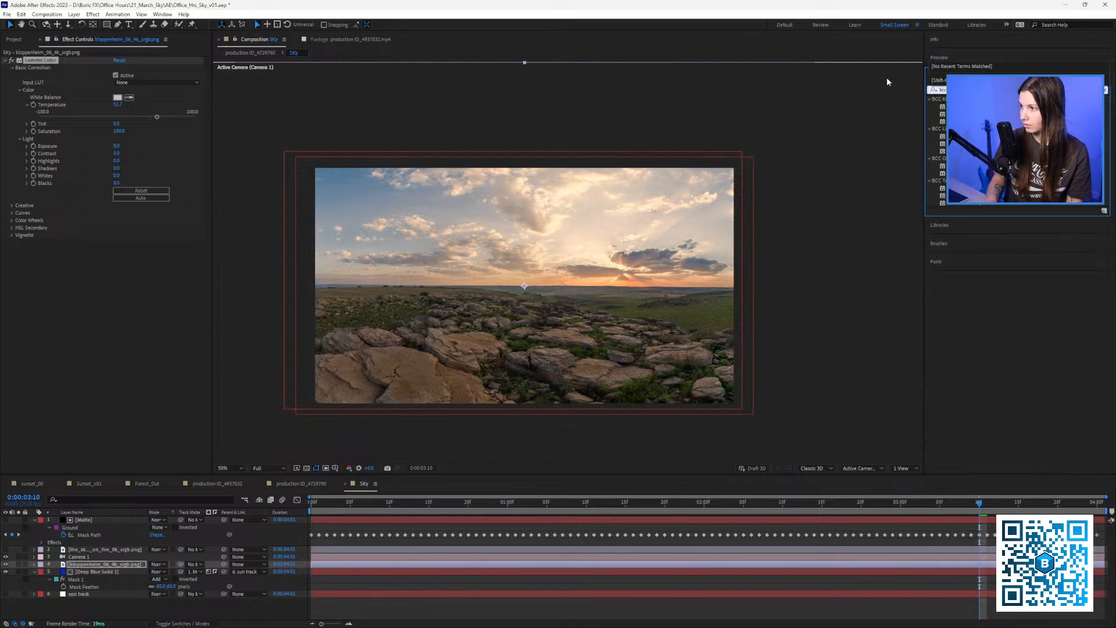
type("ght")
left_click(971, 107)
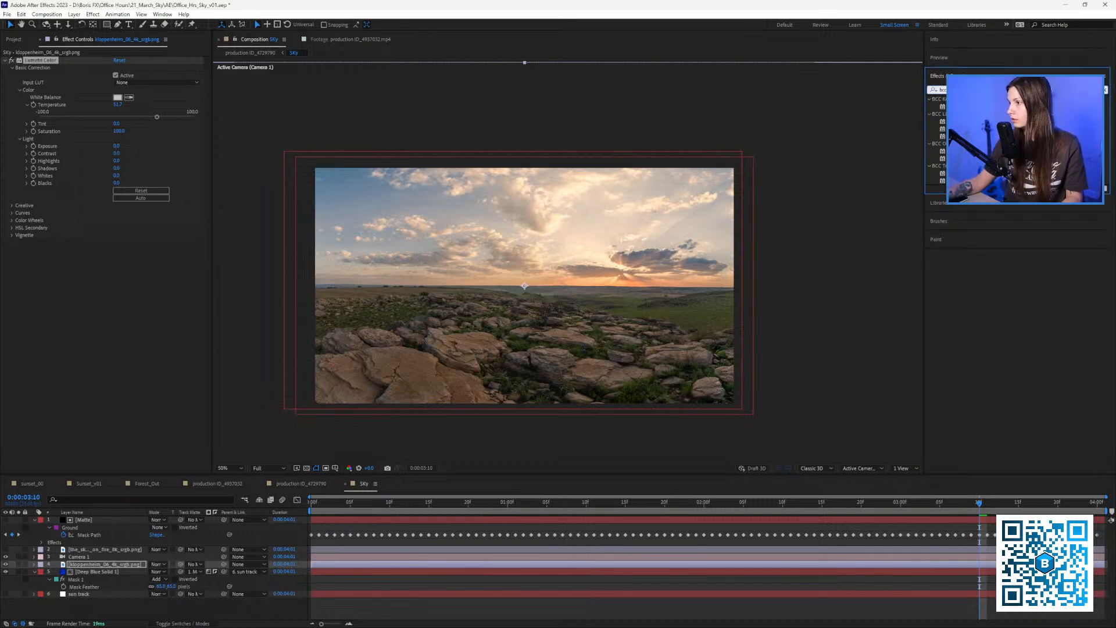
left_click(943, 90)
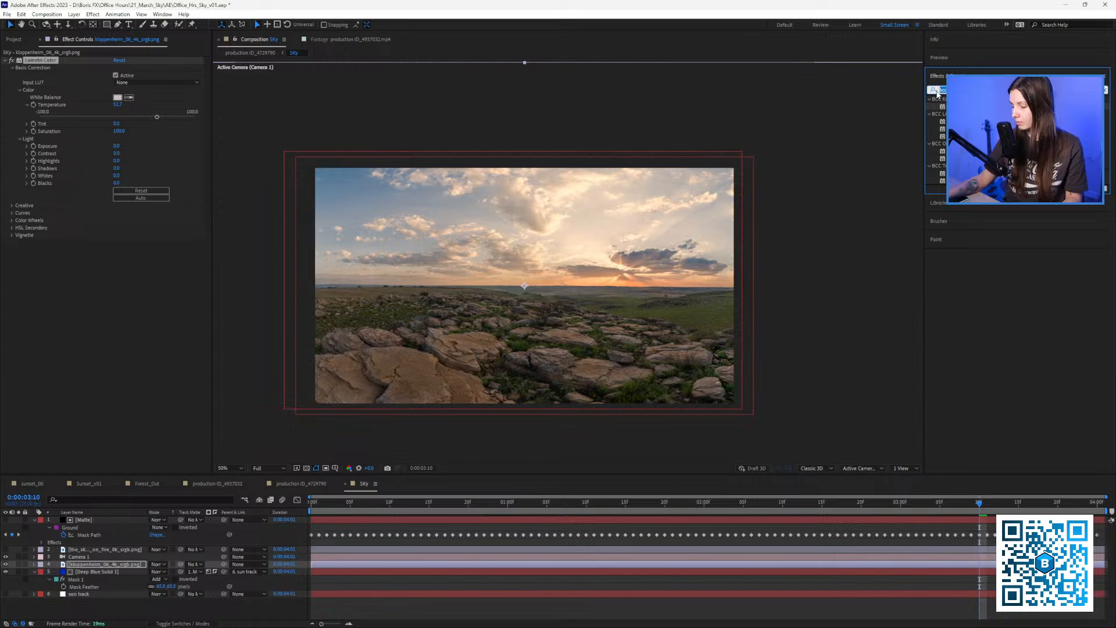
type("light")
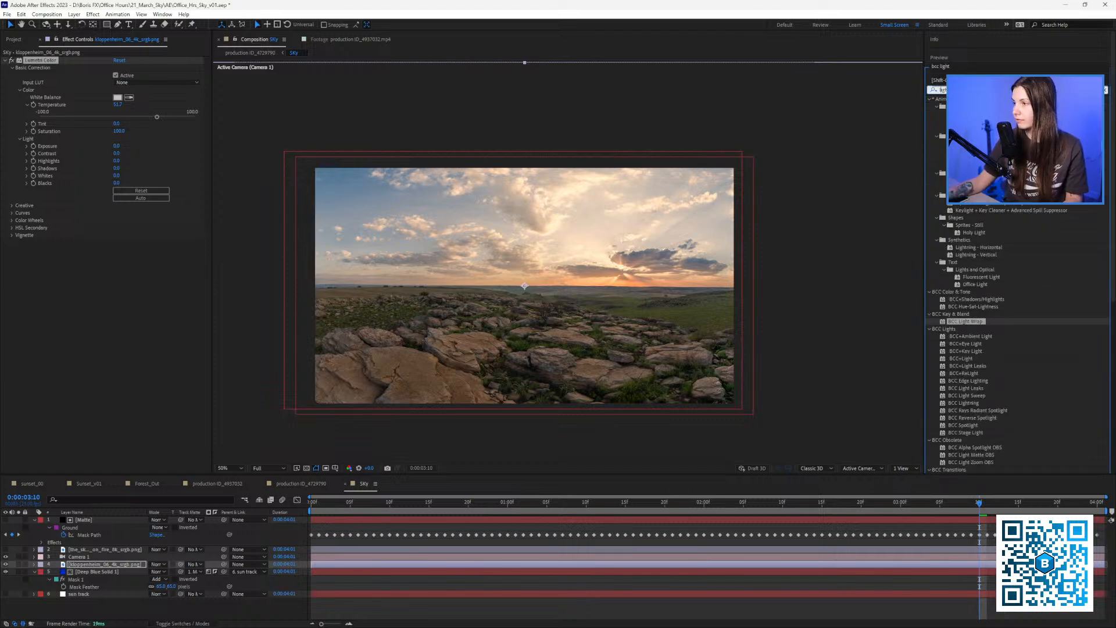
left_click(941, 90)
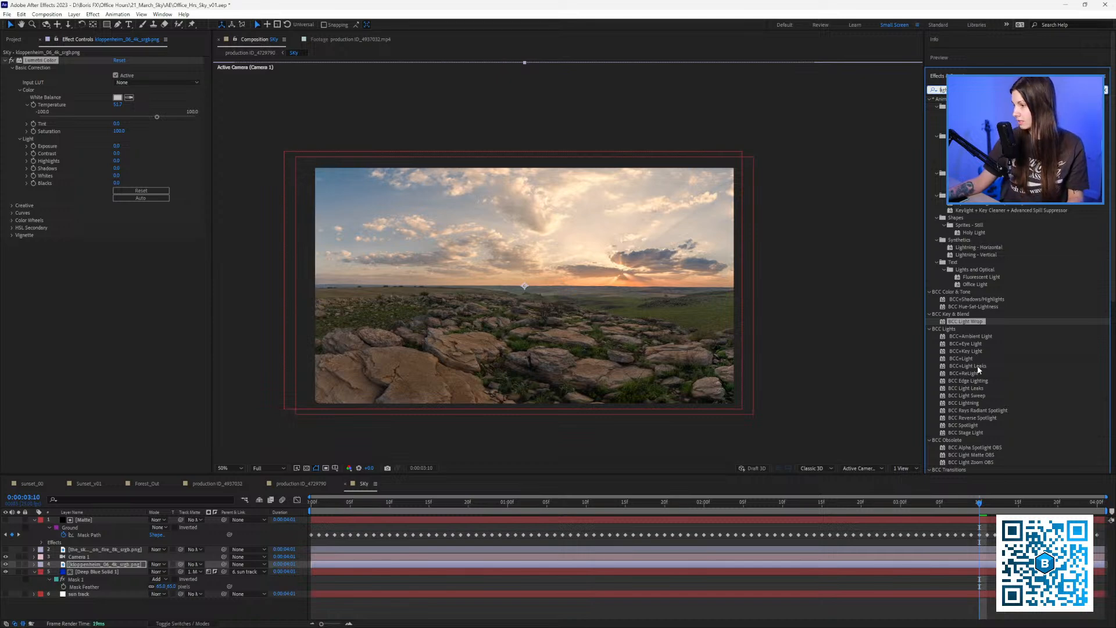
left_click(1106, 90)
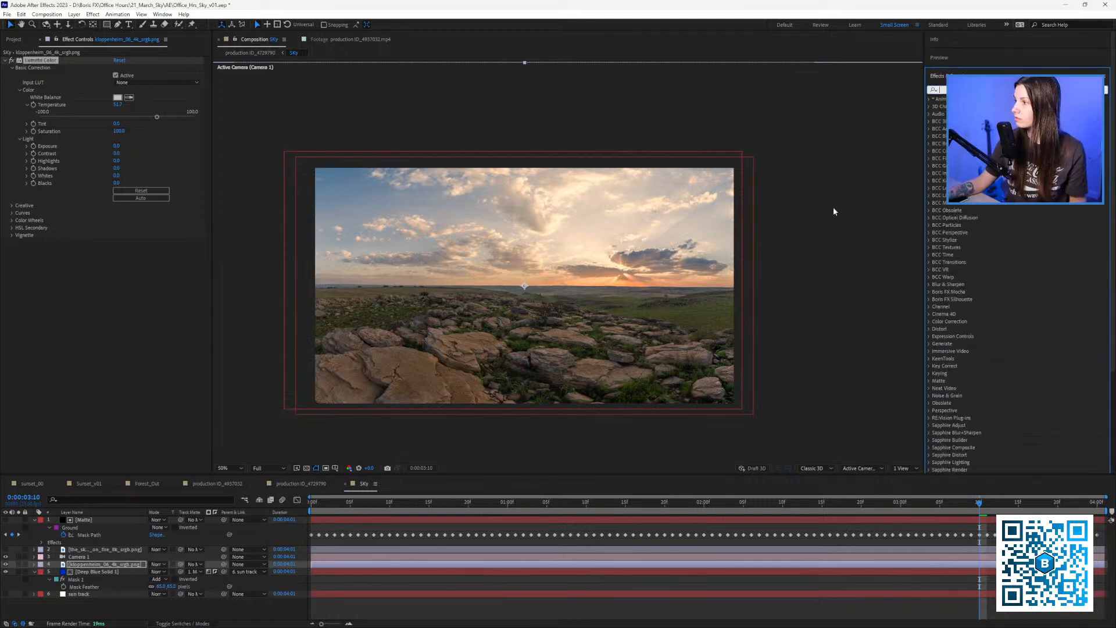
left_click_drag(838, 205, 841, 207)
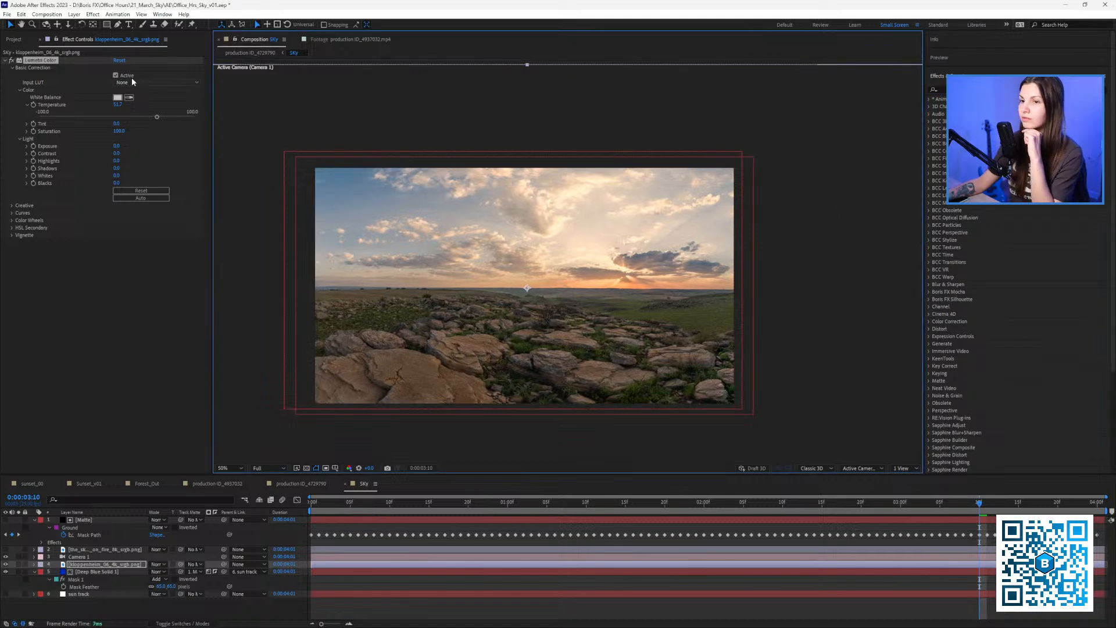
left_click_drag(506, 298, 496, 302)
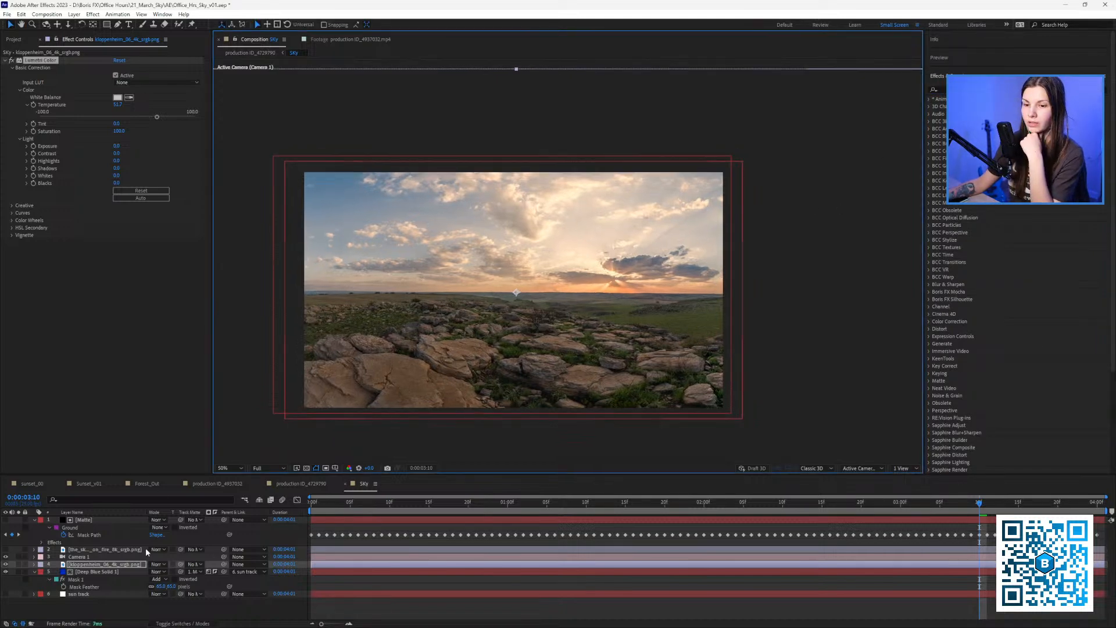
Set Deep Blue Solid 1's CC Environment source to 4. kloppenheim and solo the kloppenheim layer.
left_click(94, 574)
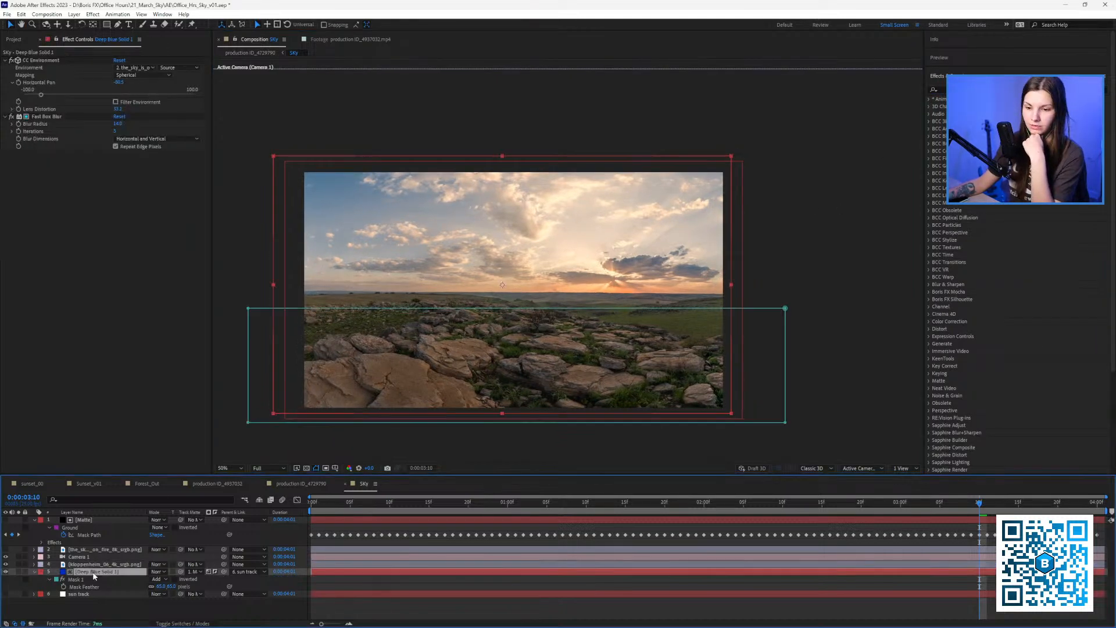
left_click(38, 72)
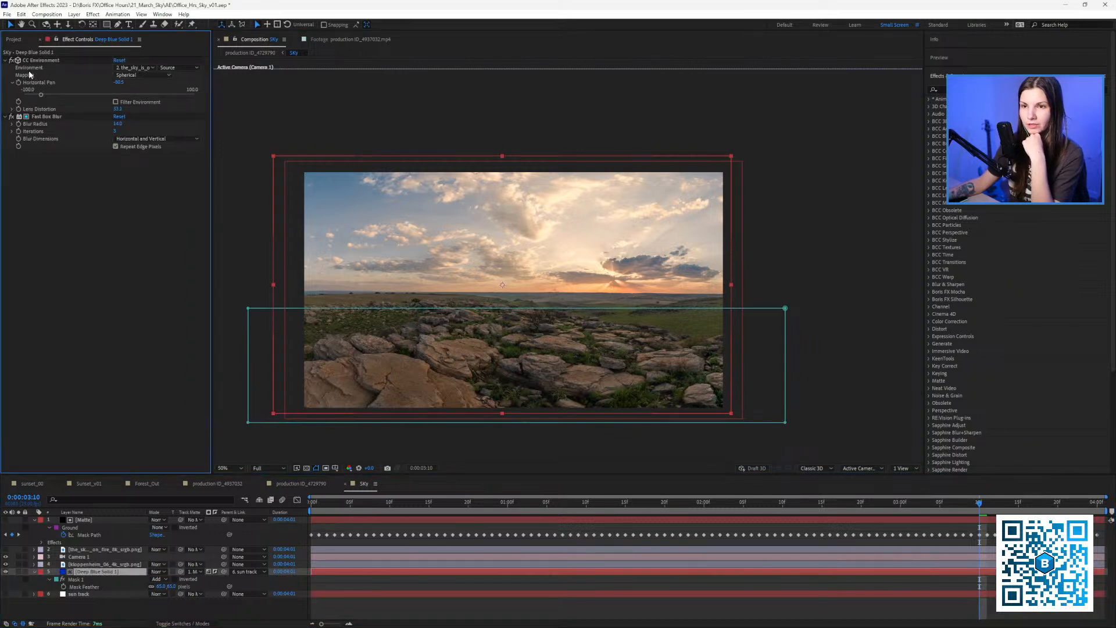
left_click(144, 68)
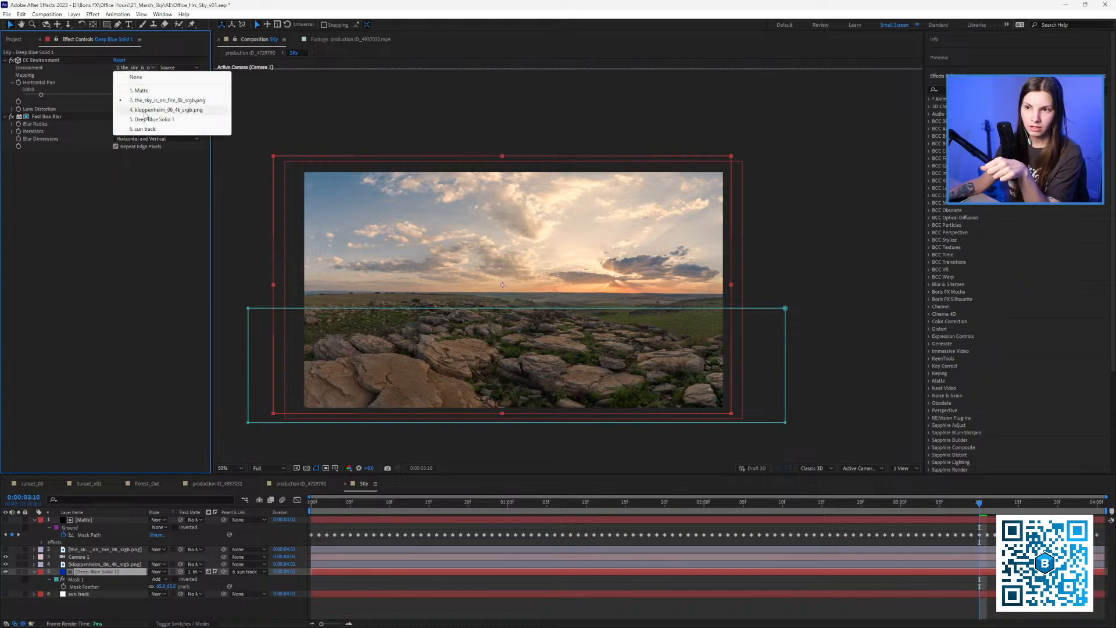
left_click(155, 110)
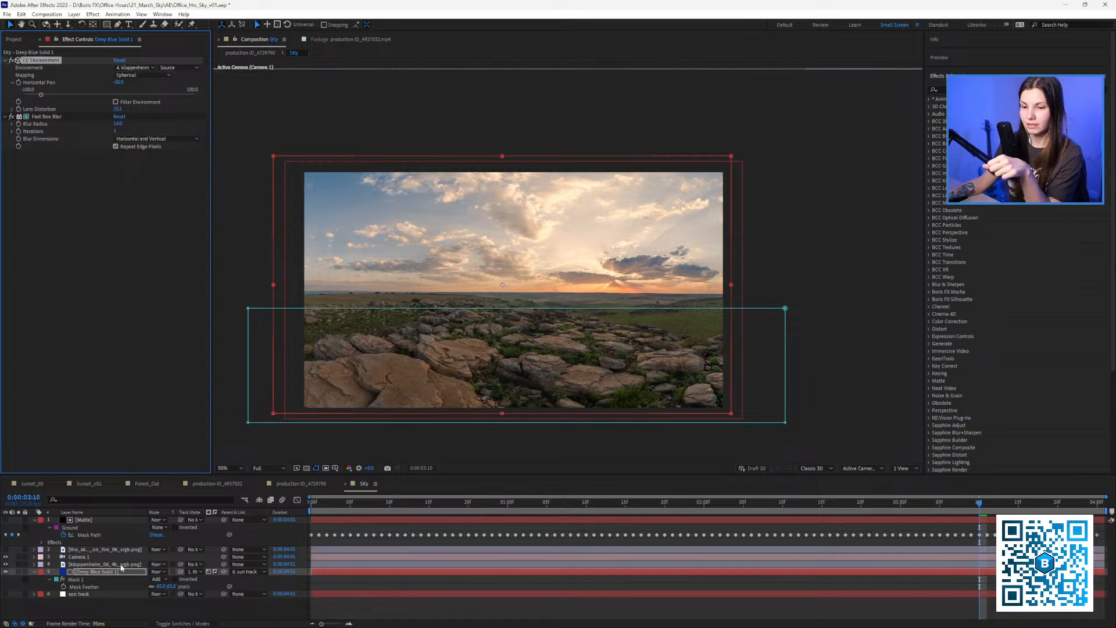
key("space")
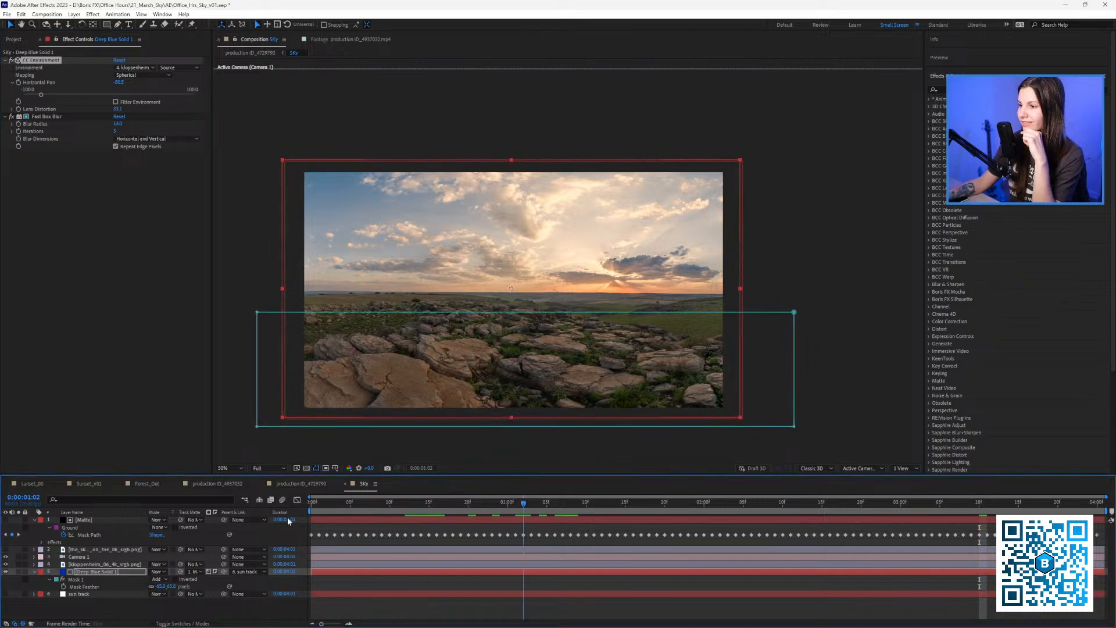
left_click(19, 564)
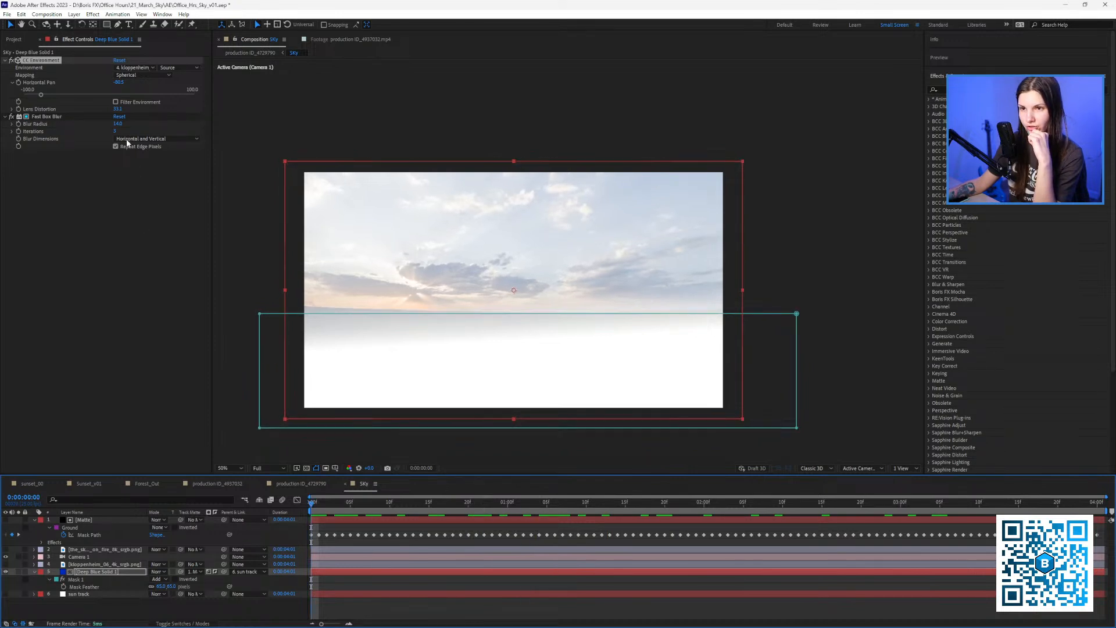
Scrub CC Environment's Horizontal Pan, comparing the sky against the sunset silhouette composition.
left_click_drag(122, 82, 120, 82)
left_click_drag(123, 82, 115, 82)
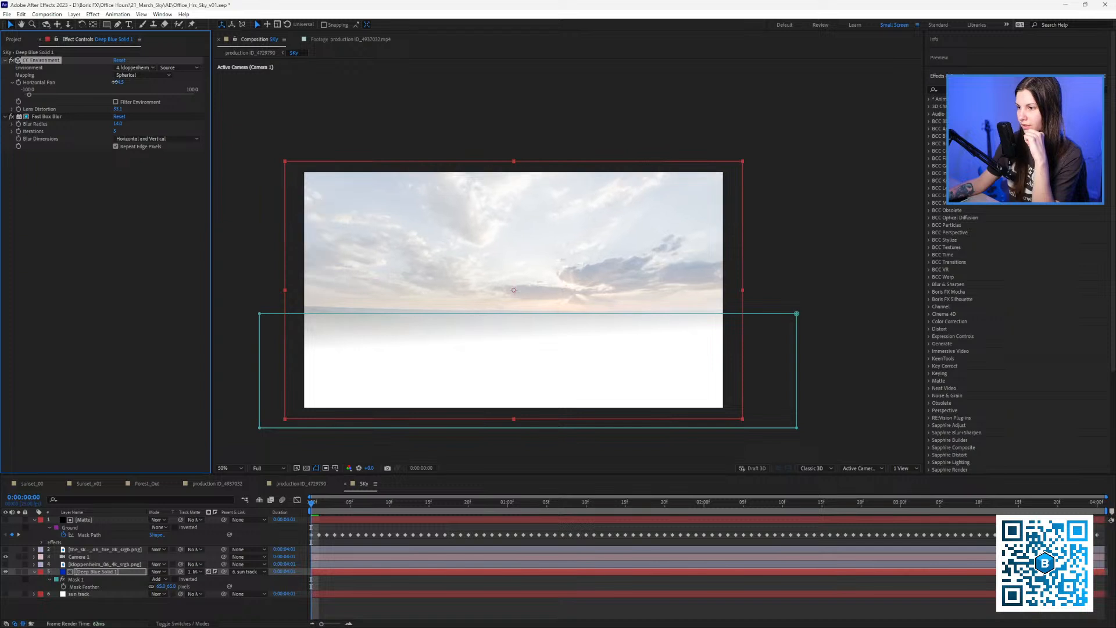
left_click(297, 485)
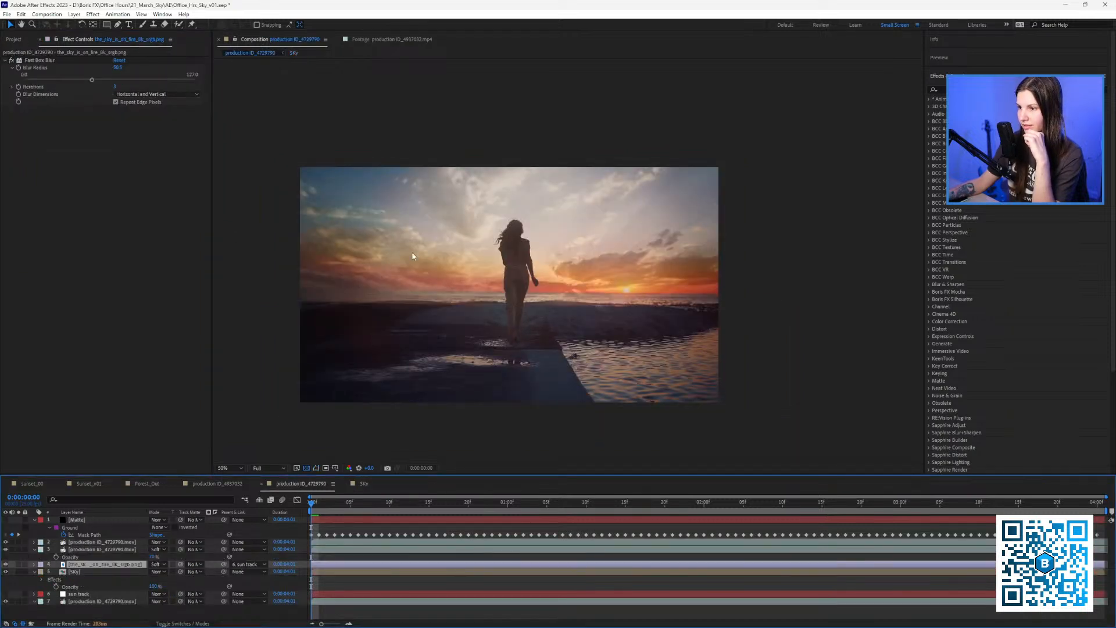
left_click_drag(476, 265, 467, 268)
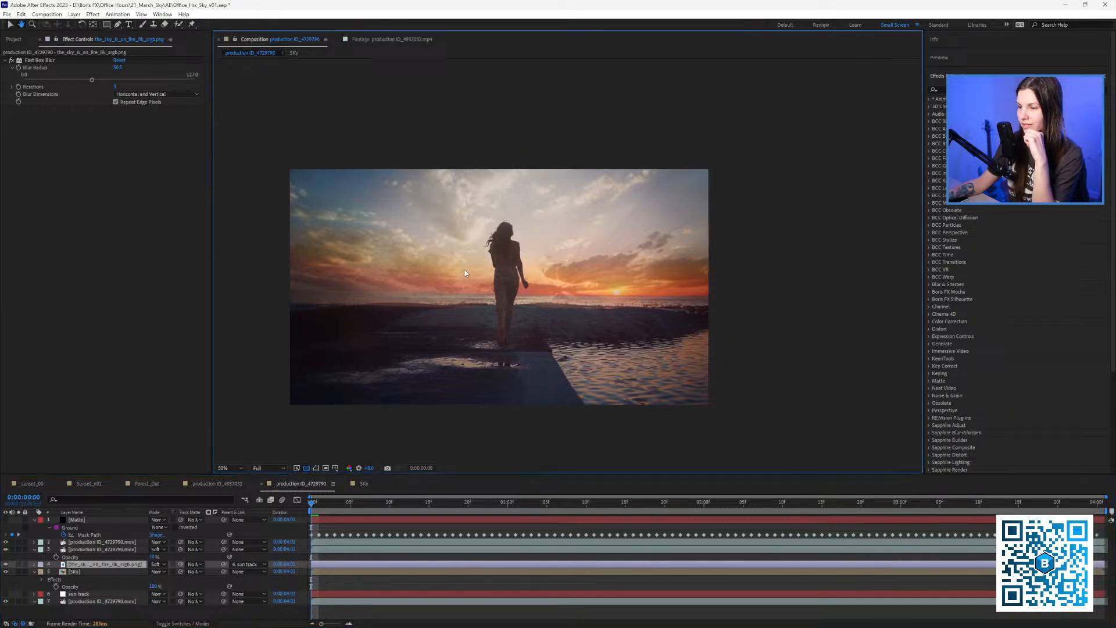
left_click(363, 483)
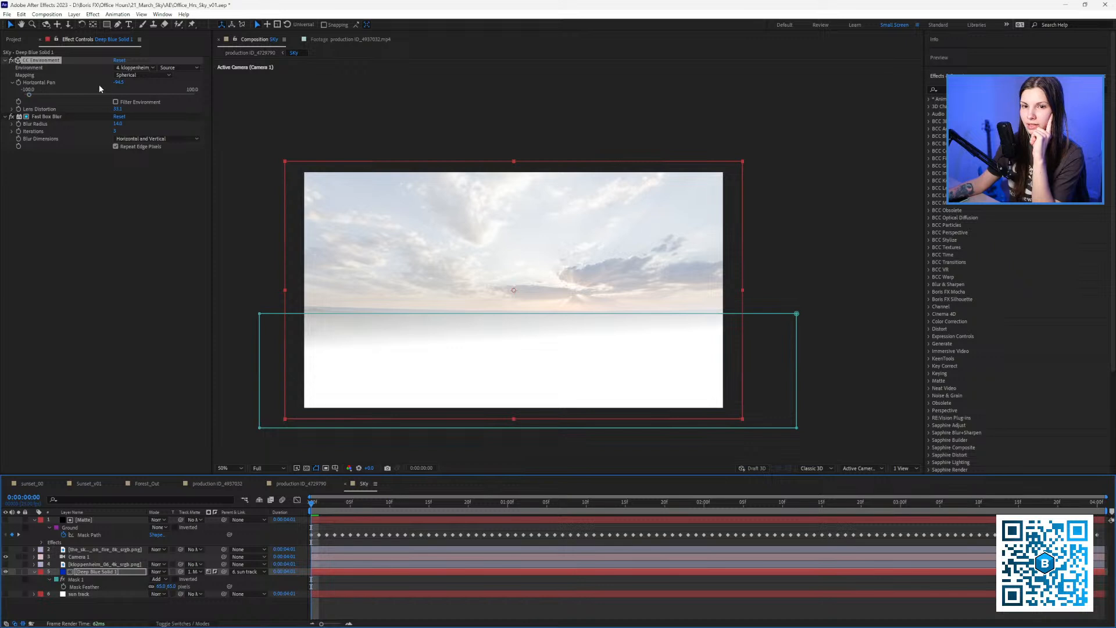
left_click_drag(121, 82, 118, 82)
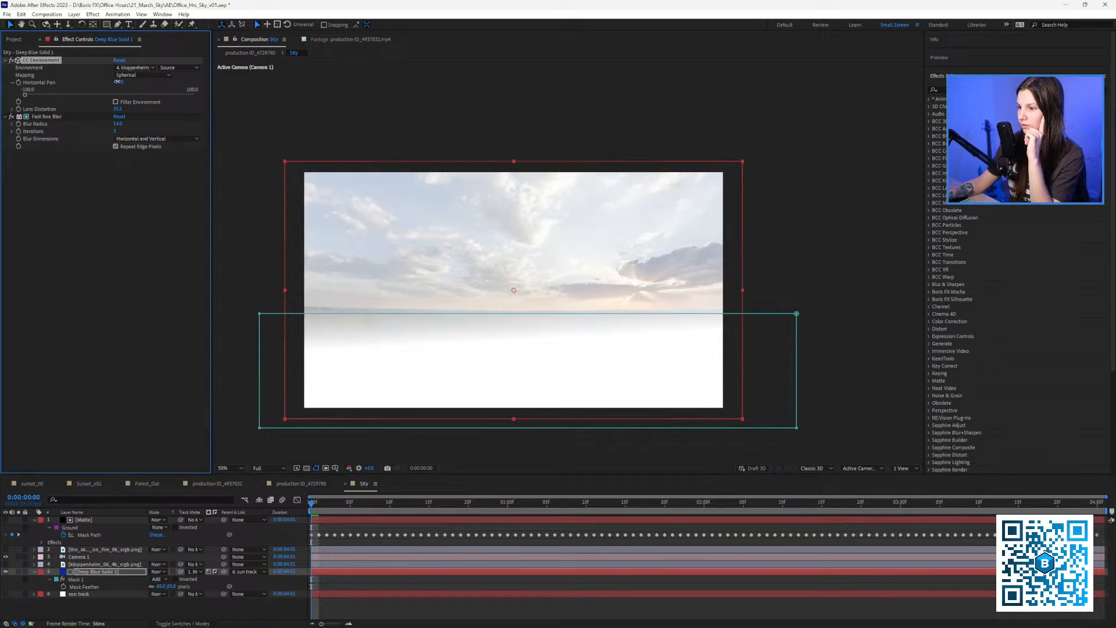
scroll(511, 294, "up", 2)
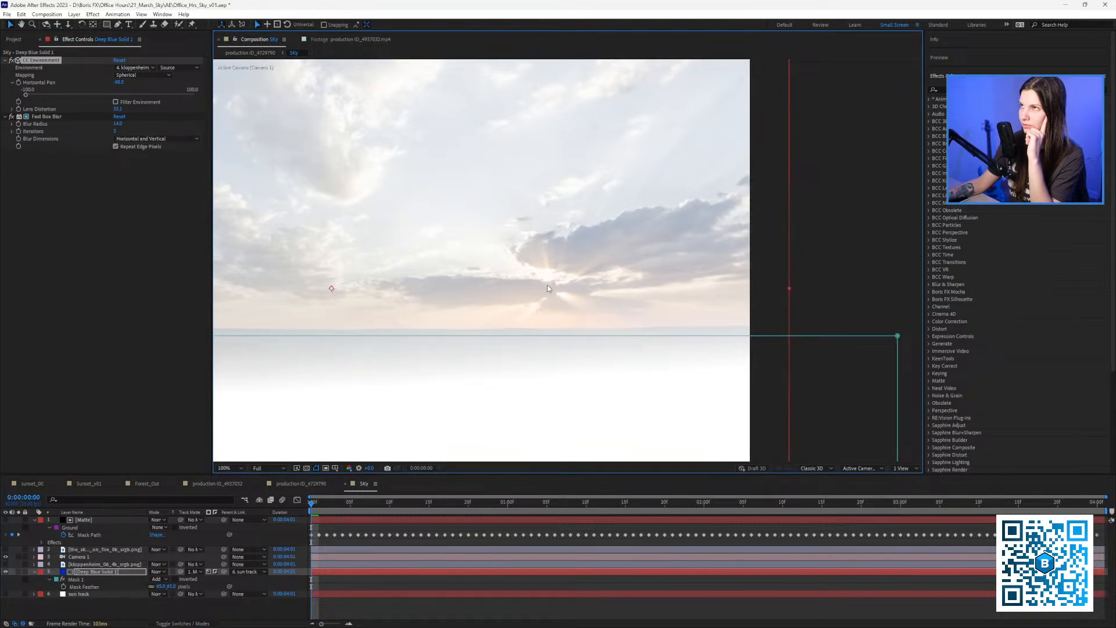
left_click(298, 482)
scroll(631, 311, "up", 4)
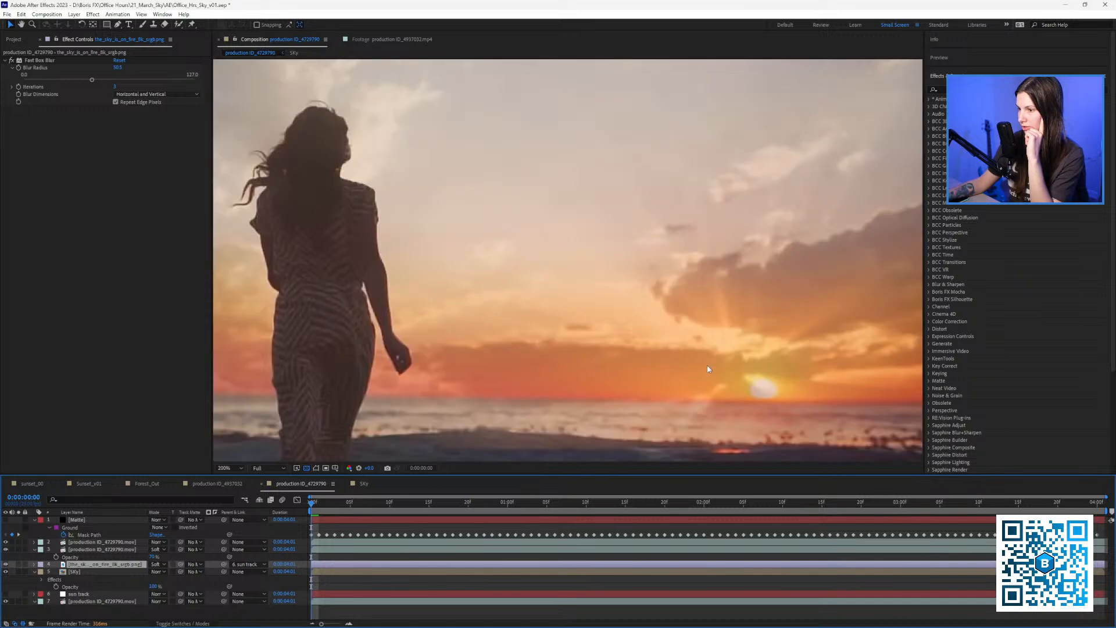
left_click_drag(633, 323, 605, 318)
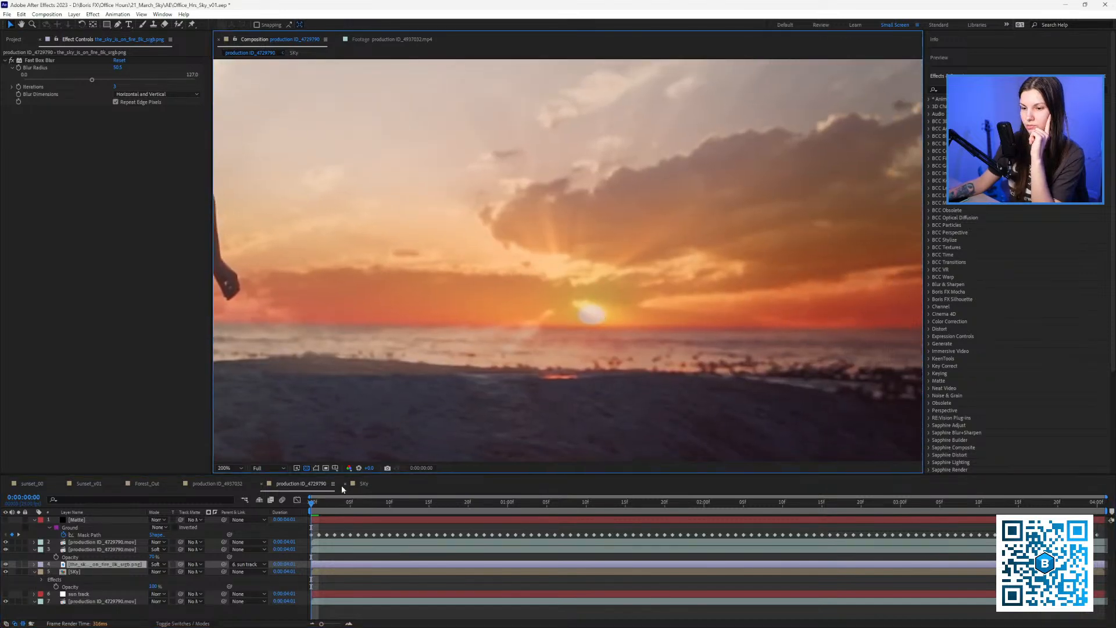
left_click(356, 484)
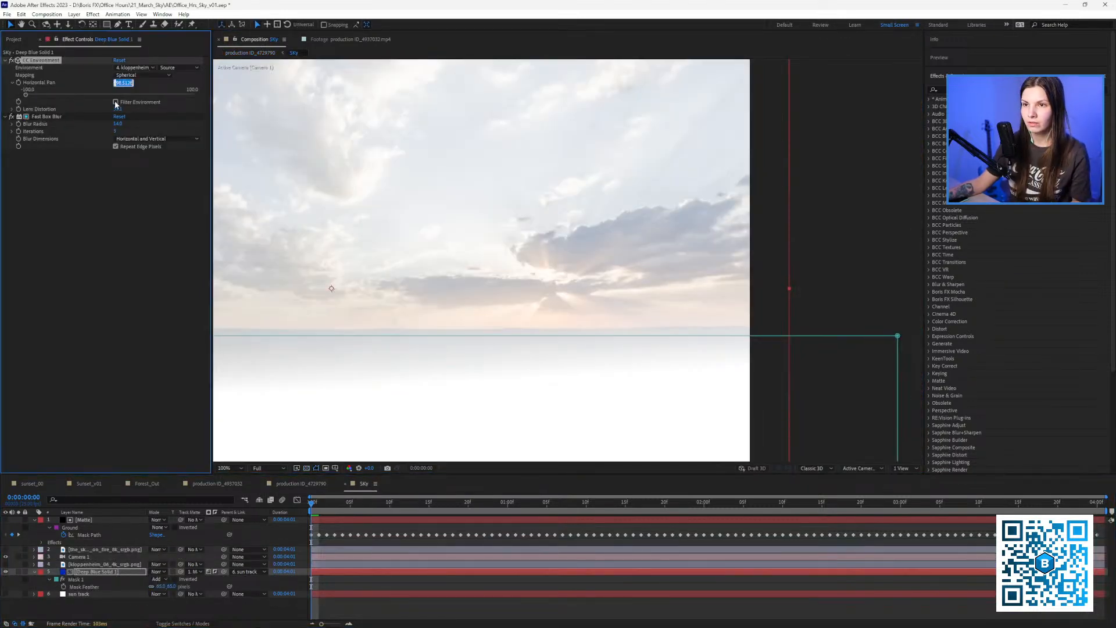
Set Horizontal Pan to -100 and fine-tune it against the sunset composition.
type("-1")
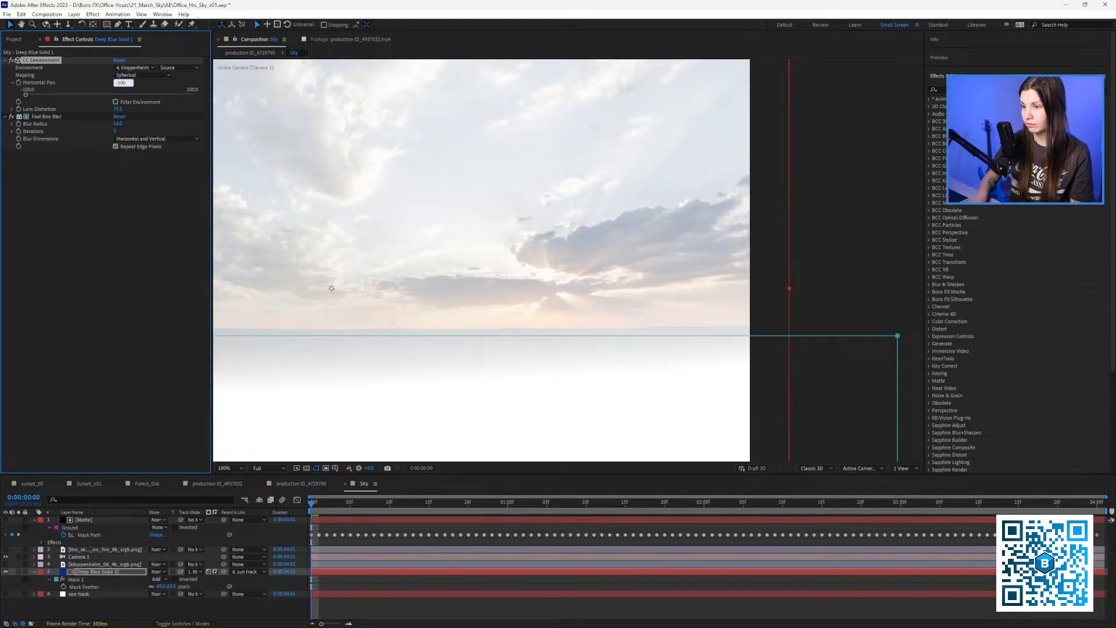
type("00")
key("Return")
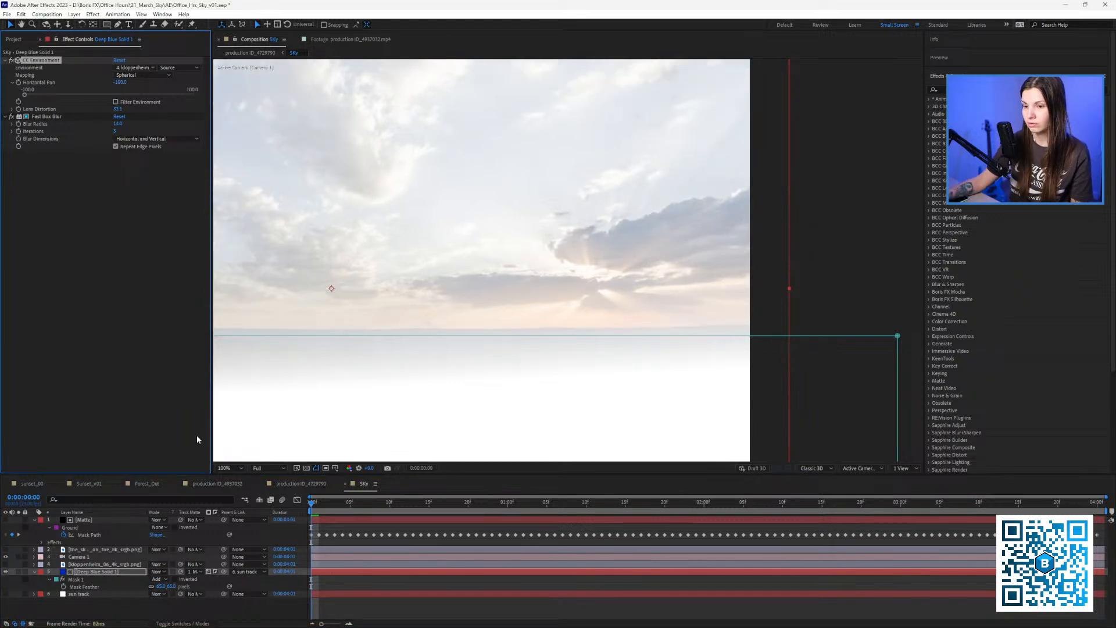
left_click(298, 485)
left_click(357, 485)
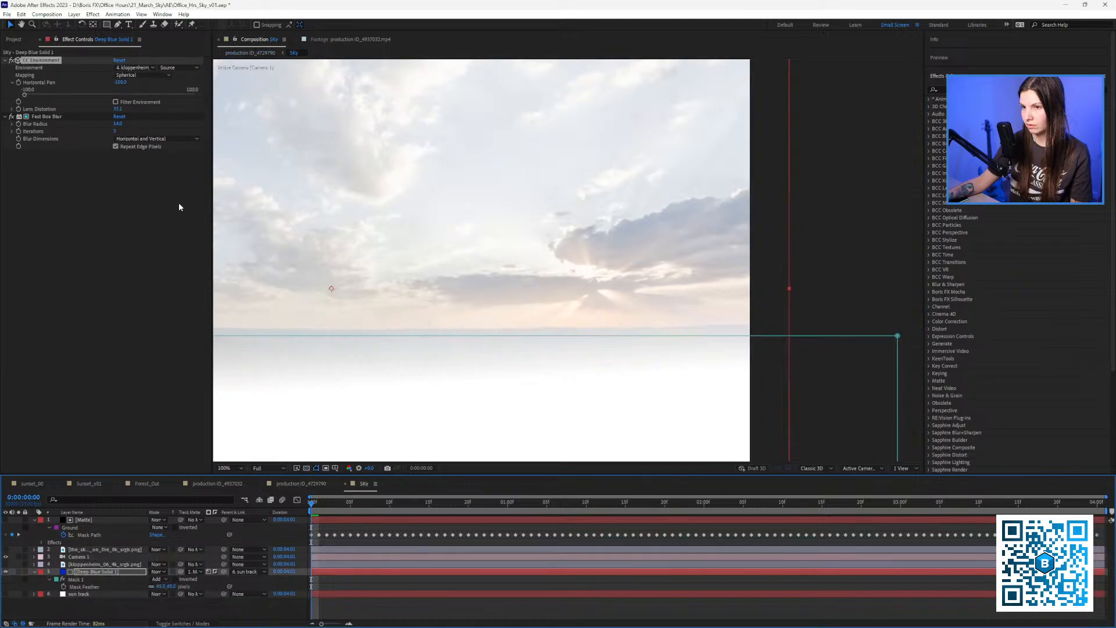
left_click_drag(118, 82, 122, 82)
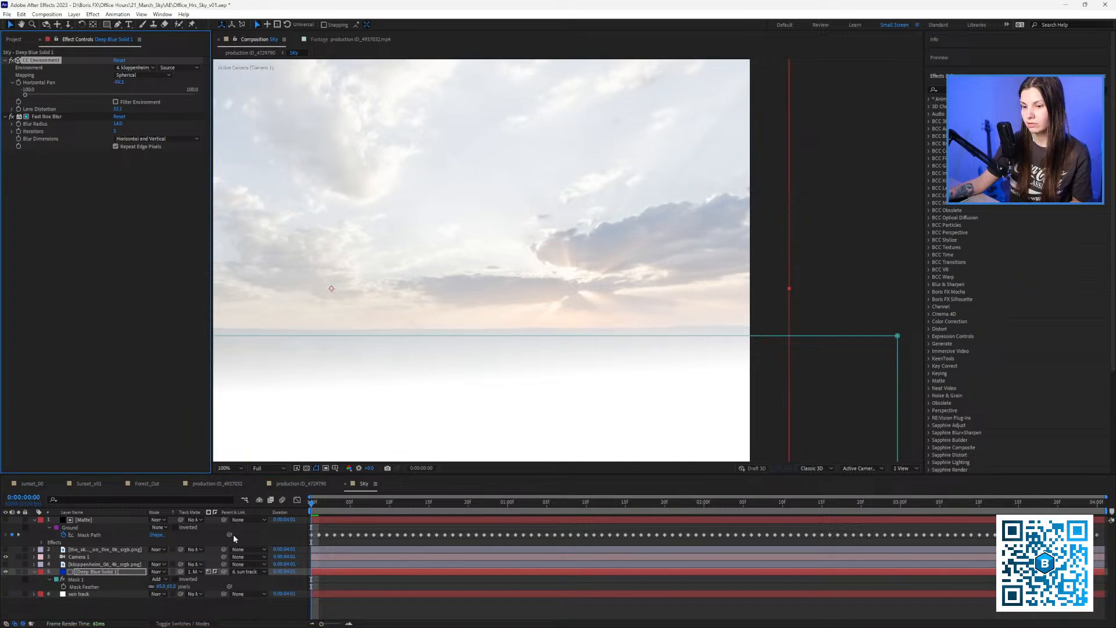
left_click(287, 487)
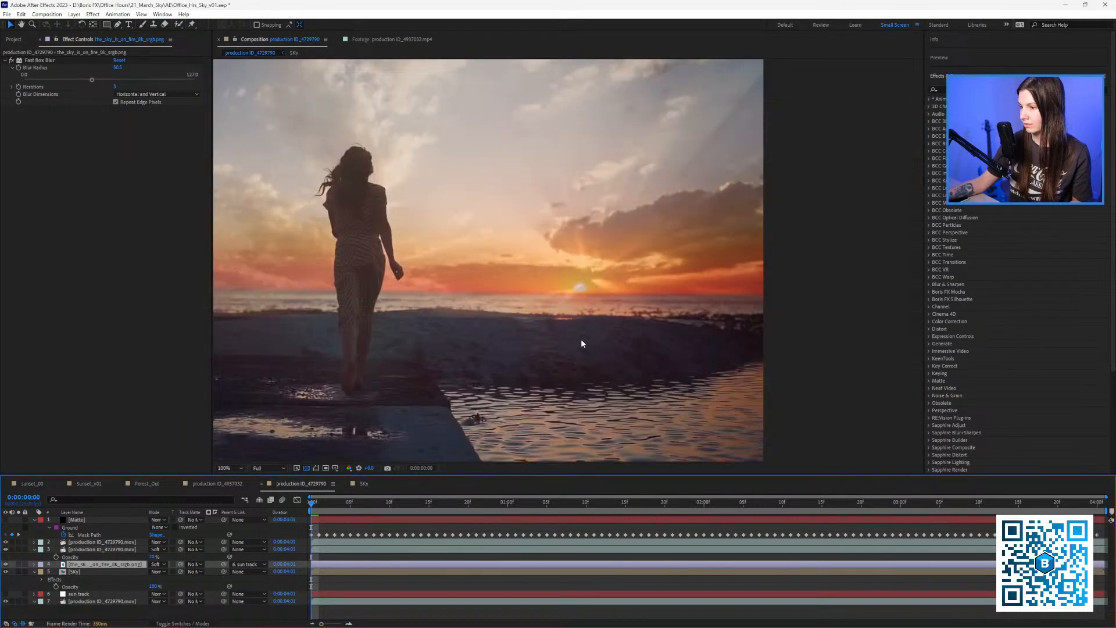
scroll(581, 340, "down", 1)
left_click_drag(571, 335, 574, 341)
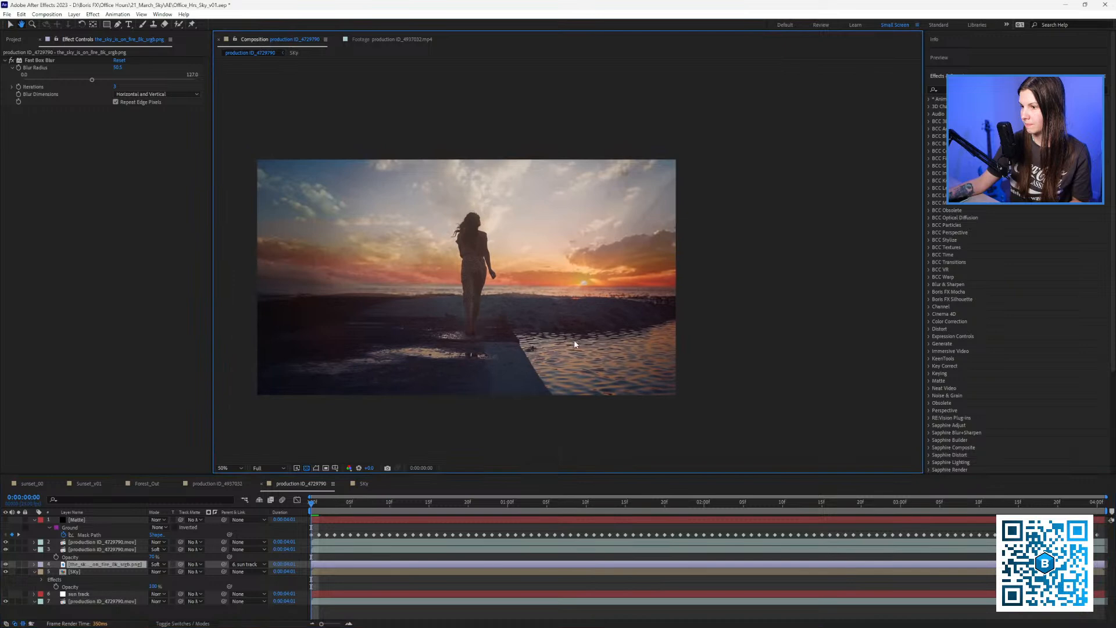
scroll(573, 342, "up", 1)
left_click(362, 485)
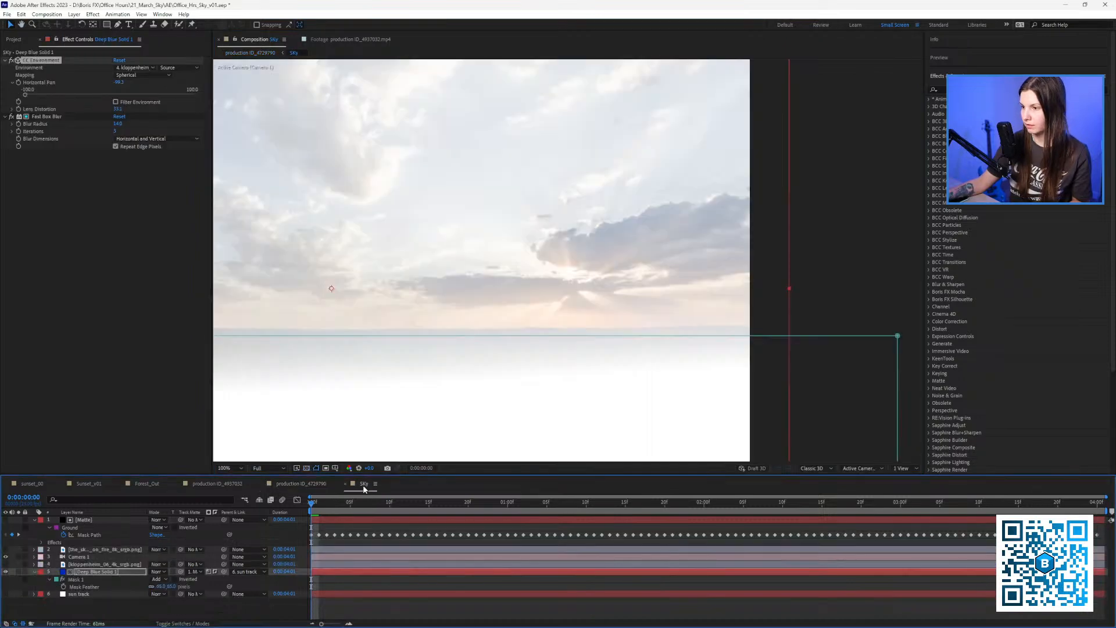
left_click(91, 557)
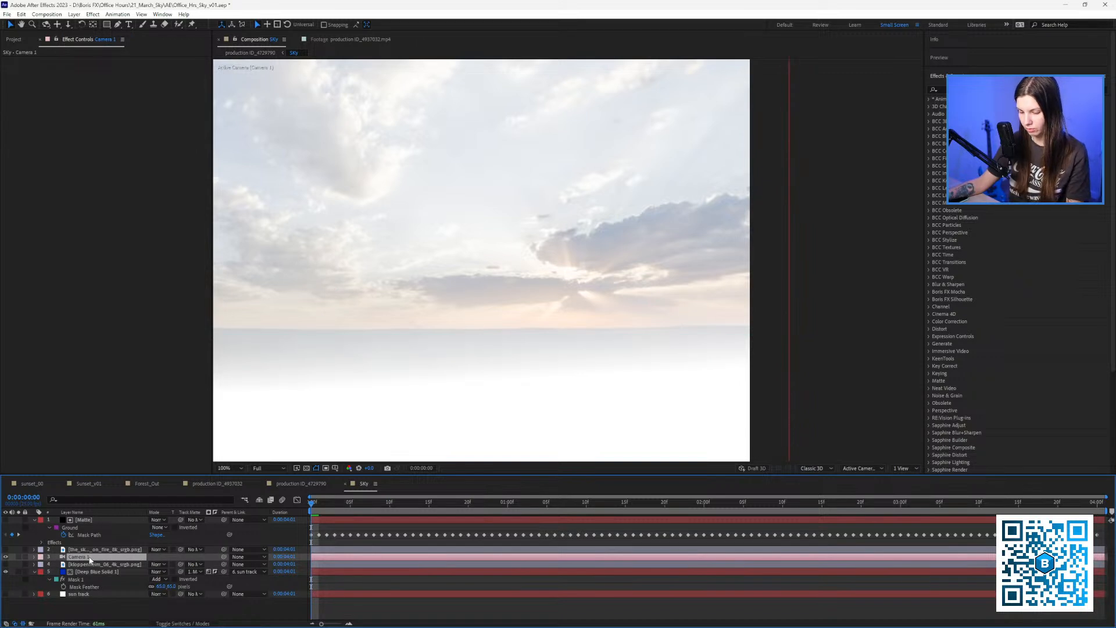
Tilt Camera 1's rotation to lower the cloud horizon, checking the beach comp, then select Matte.
key("r")
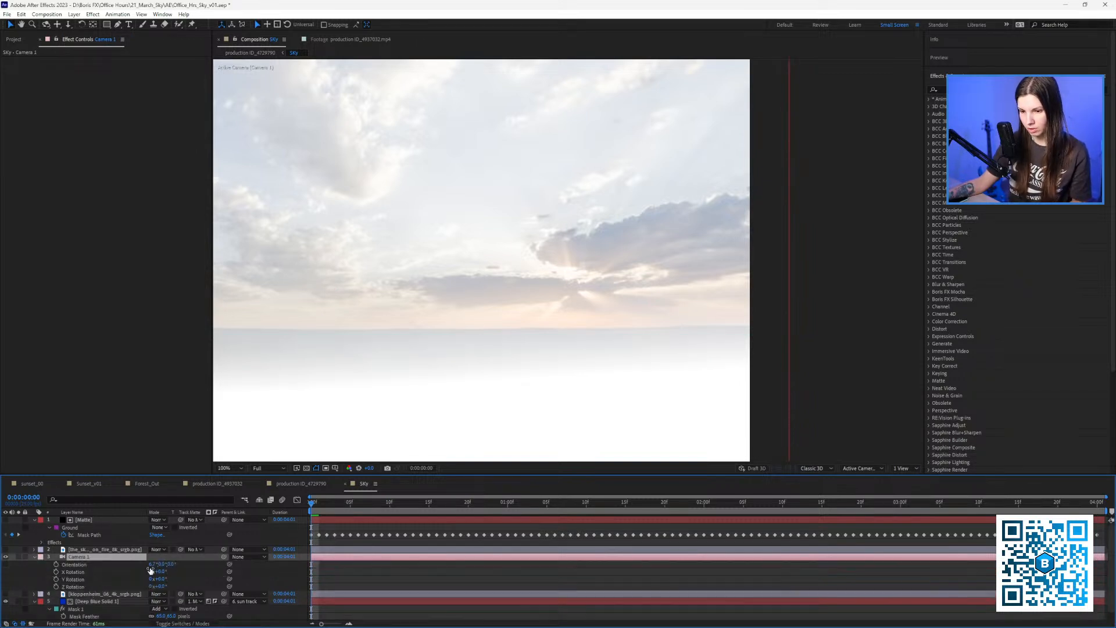
left_click_drag(152, 564, 162, 564)
left_click(301, 484)
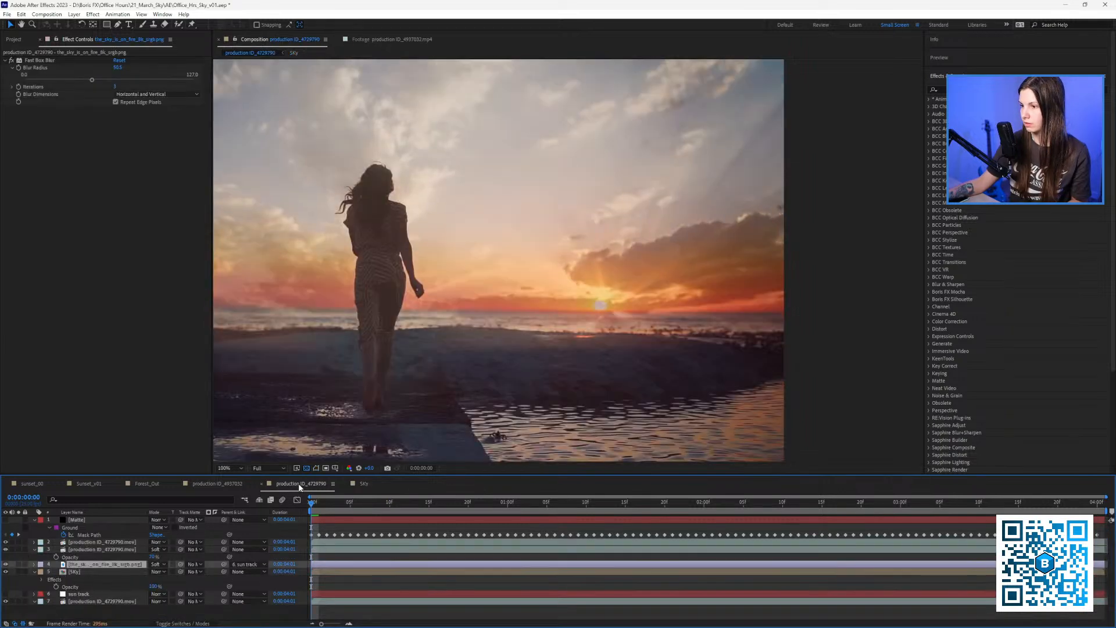
left_click_drag(461, 346, 619, 365)
scroll(618, 365, "down", 3)
scroll(618, 365, "up", 3)
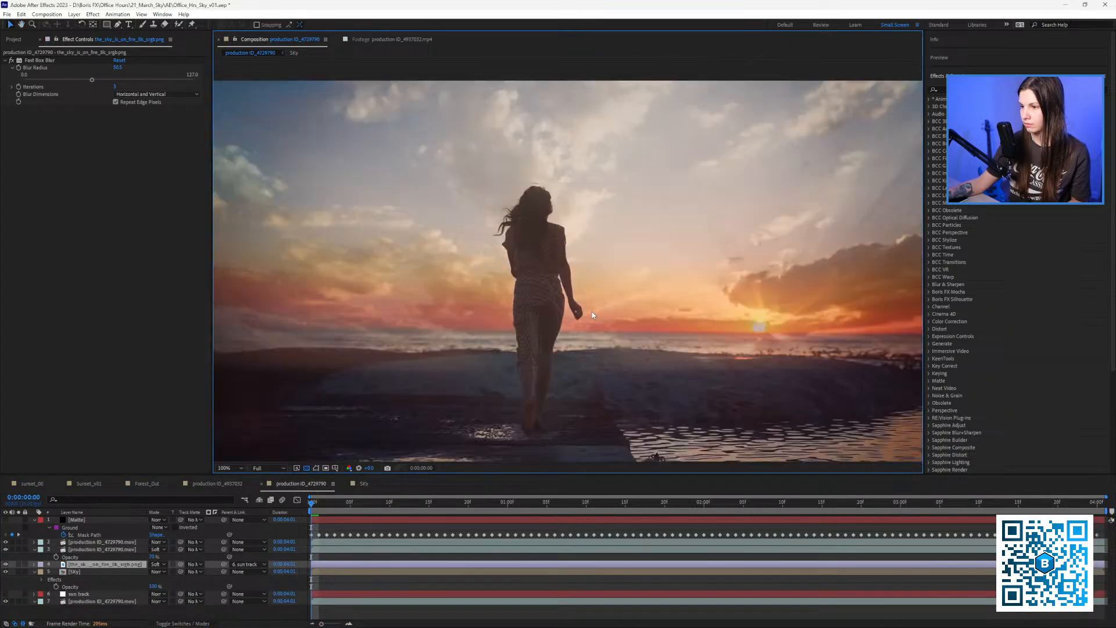
left_click_drag(545, 310, 553, 317)
scroll(552, 319, "down", 2)
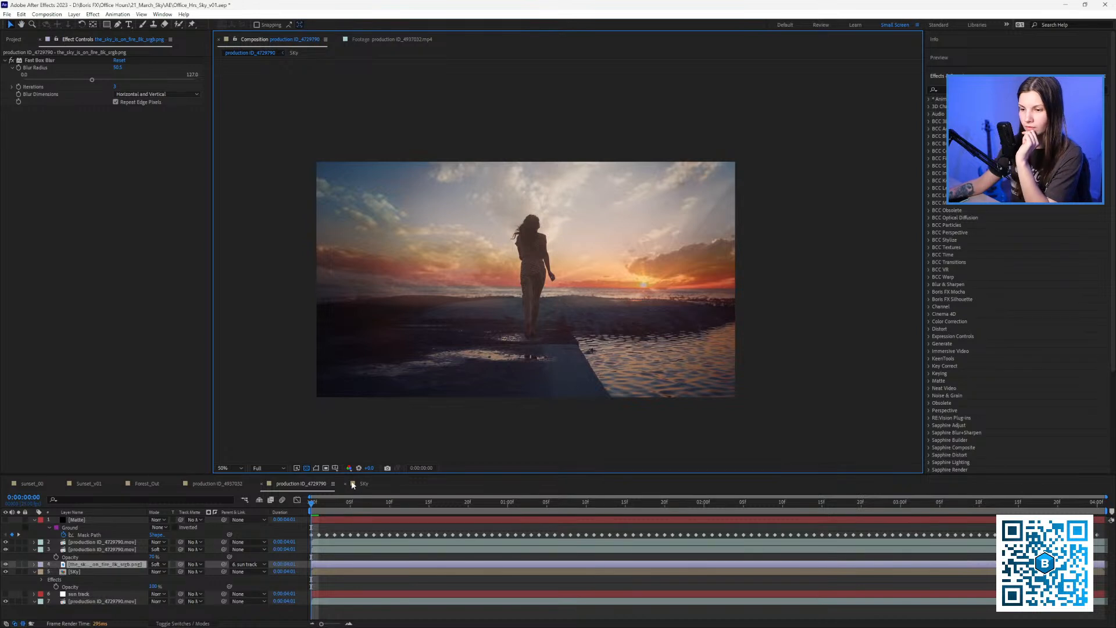
left_click(363, 485)
scroll(412, 389, "down", 2)
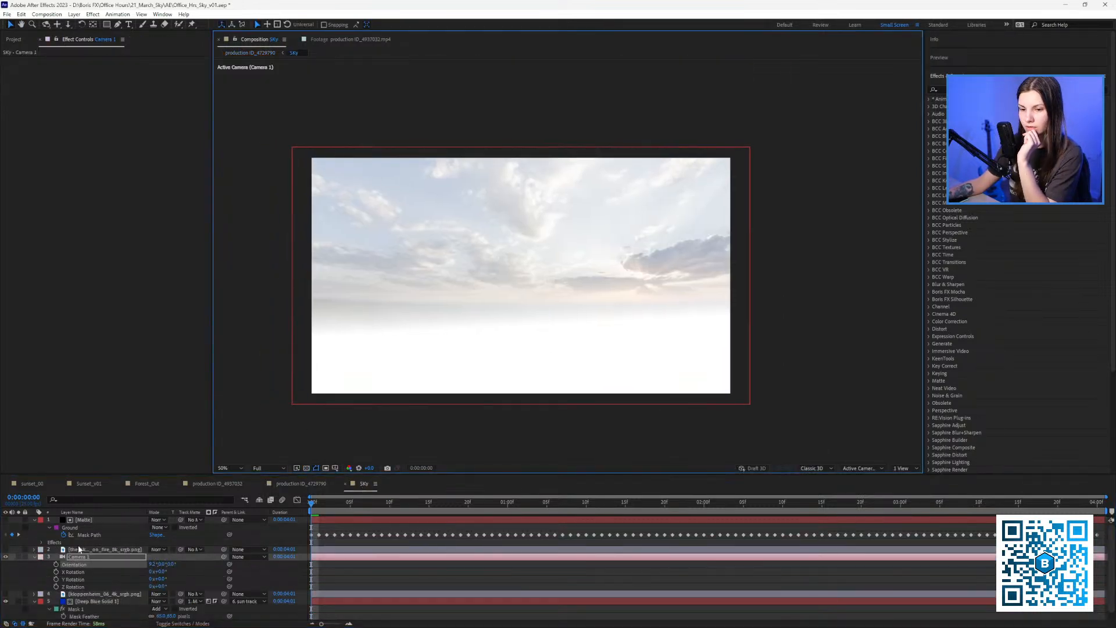
left_click(89, 523)
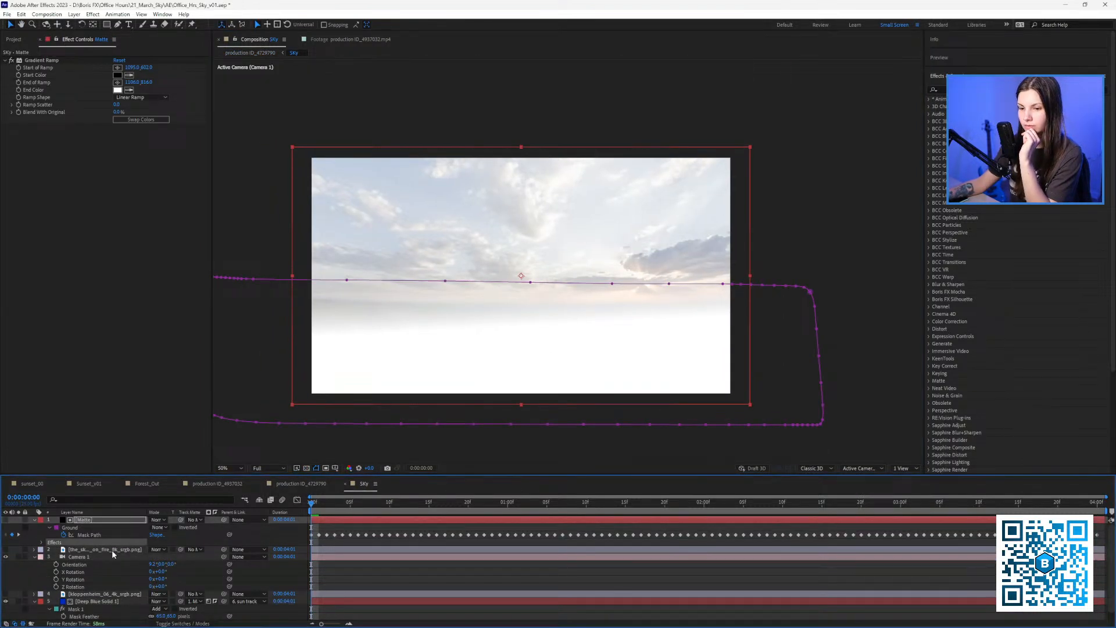
Drag the Matte layer's Gradient Ramp start and end points higher toward the horizon.
left_click(111, 550)
left_click(83, 521)
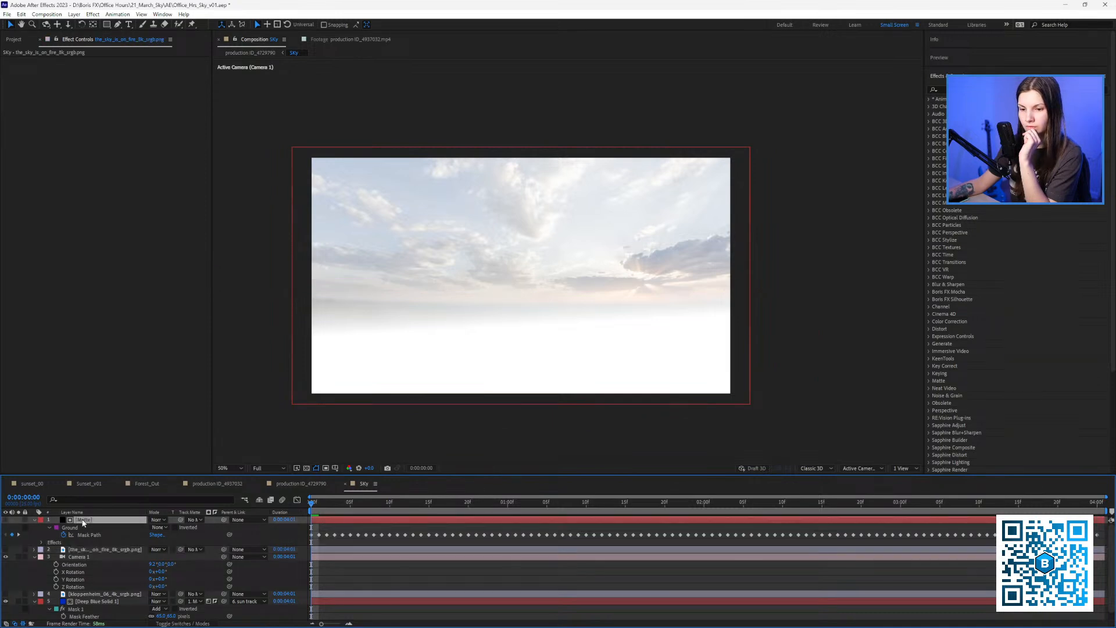
left_click(43, 60)
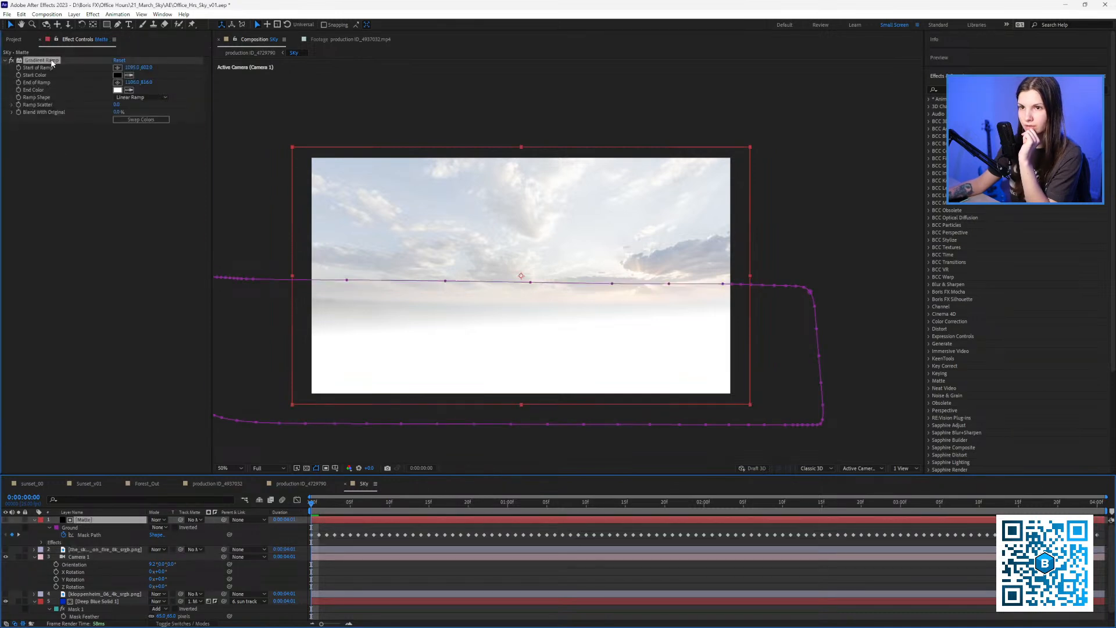
left_click_drag(531, 280, 531, 243)
left_click_drag(535, 324, 535, 307)
left_click_drag(532, 245, 530, 241)
left_click_drag(553, 303, 514, 397)
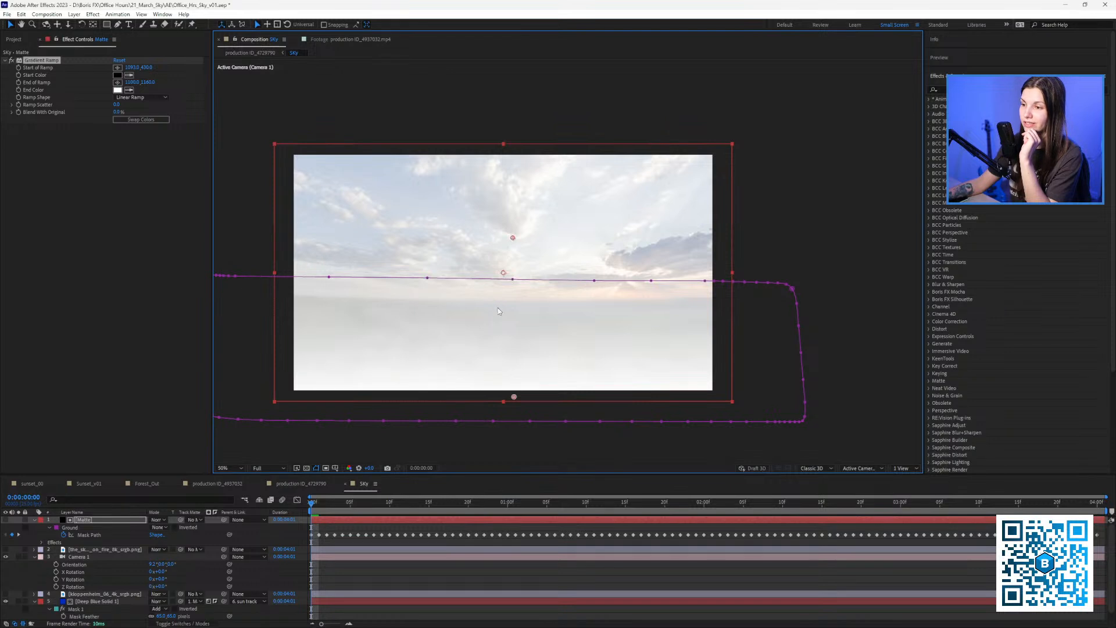
left_click_drag(514, 397, 511, 316)
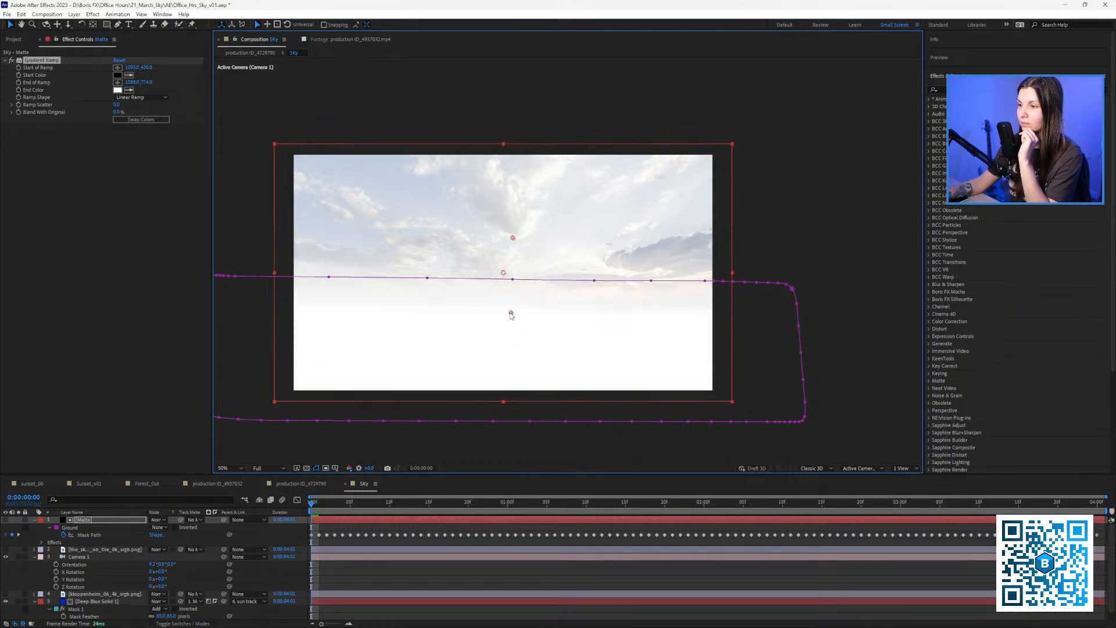
left_click_drag(513, 240, 514, 234)
left_click(299, 483)
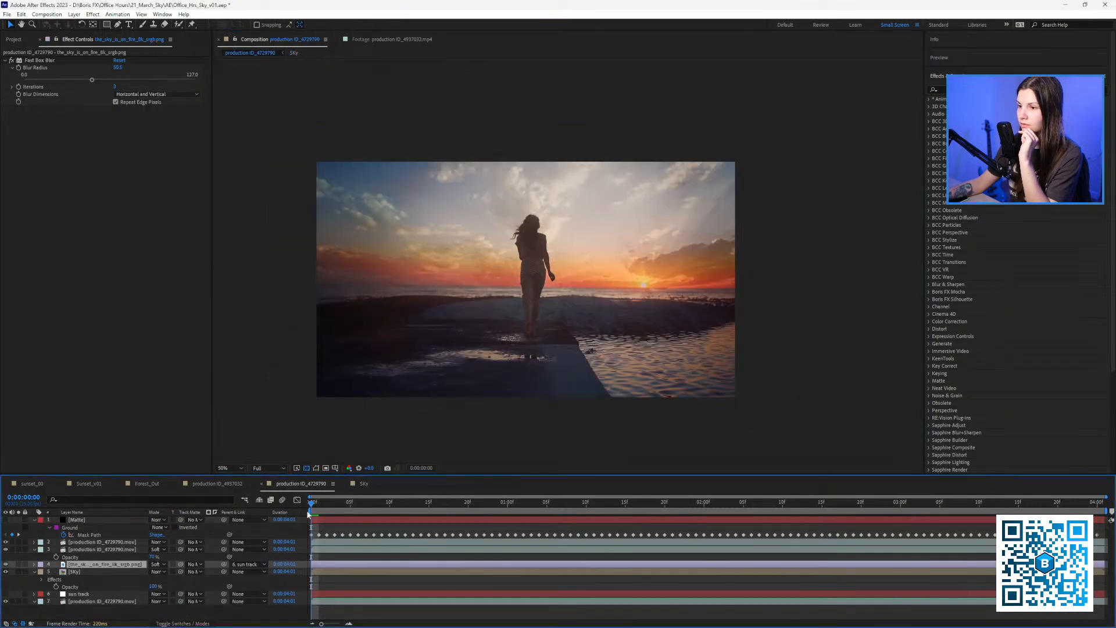
Scrub and play a preview of the beach shot, stopping at frame 14, then switch to Sky.
left_click_drag(313, 503, 359, 500)
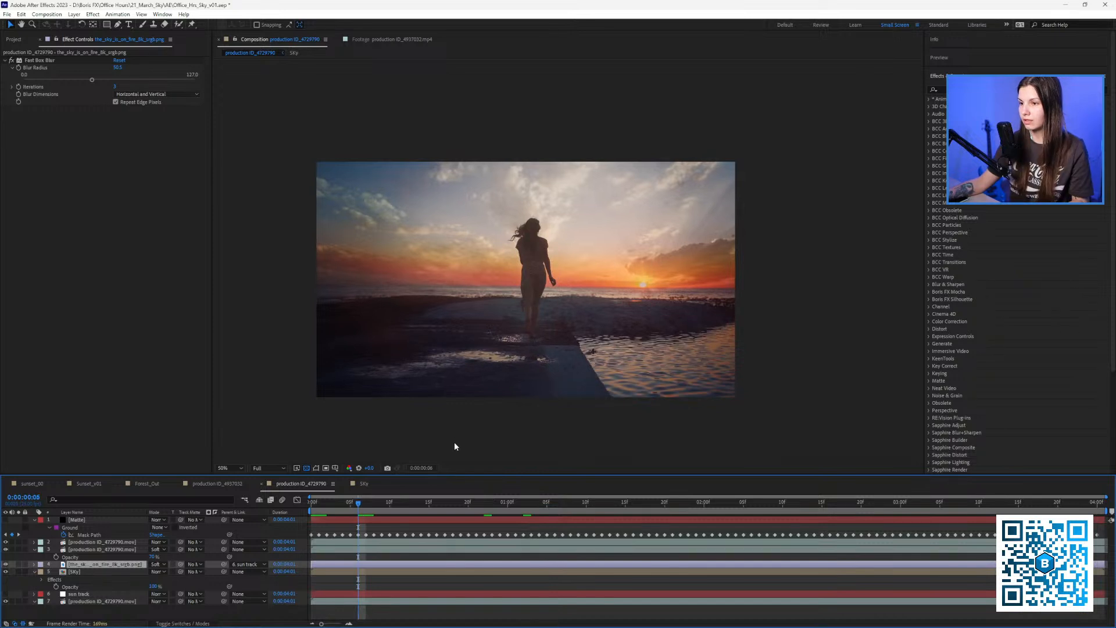
key("space")
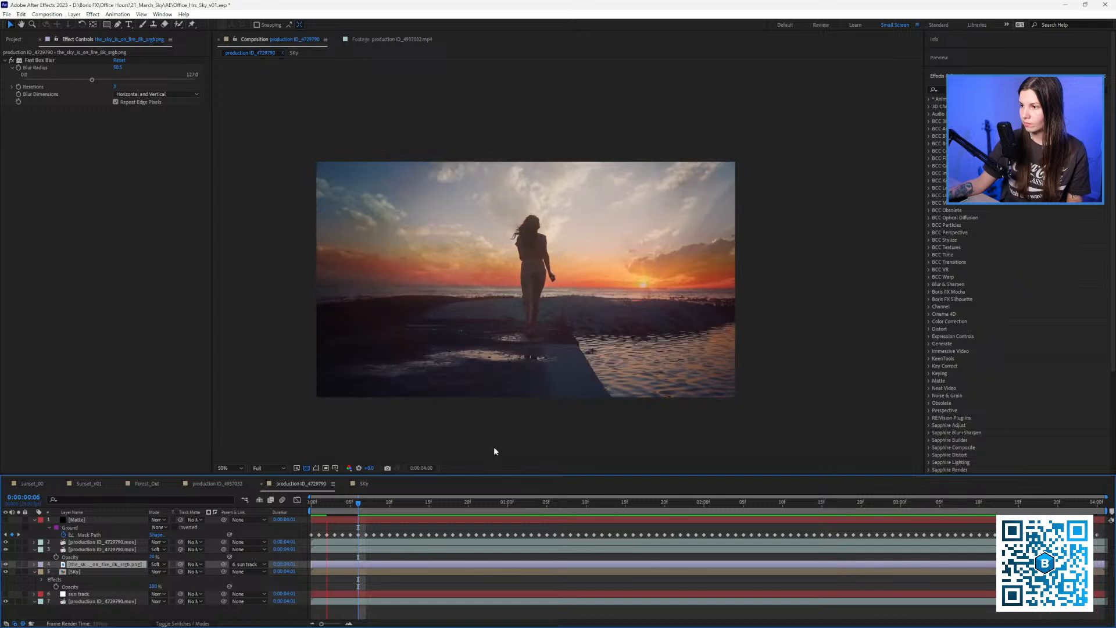
left_click(421, 513)
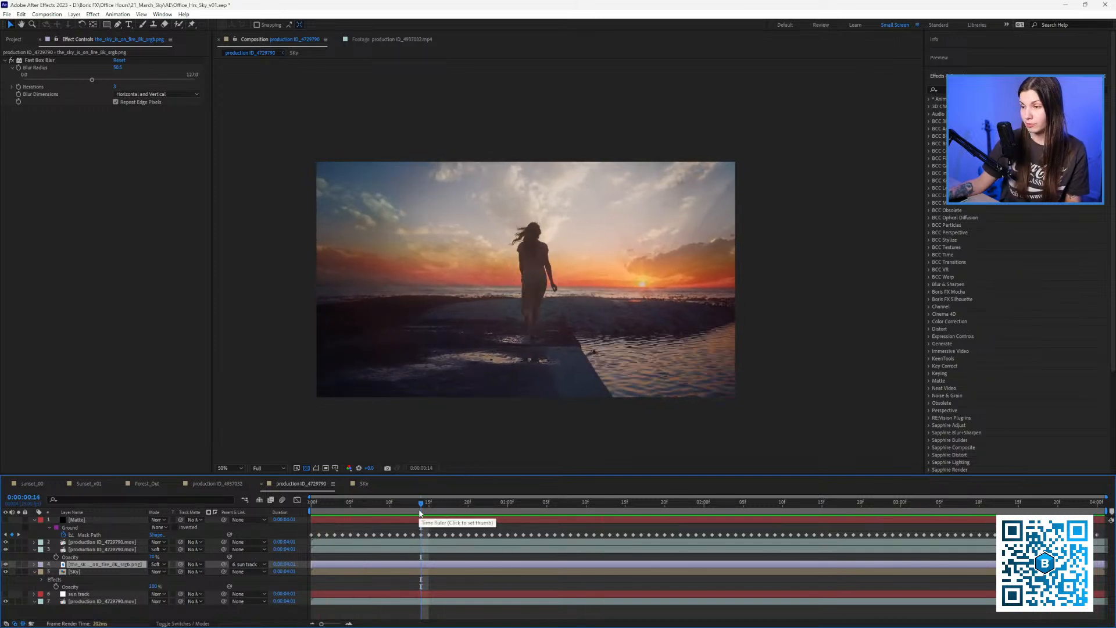
left_click(362, 483)
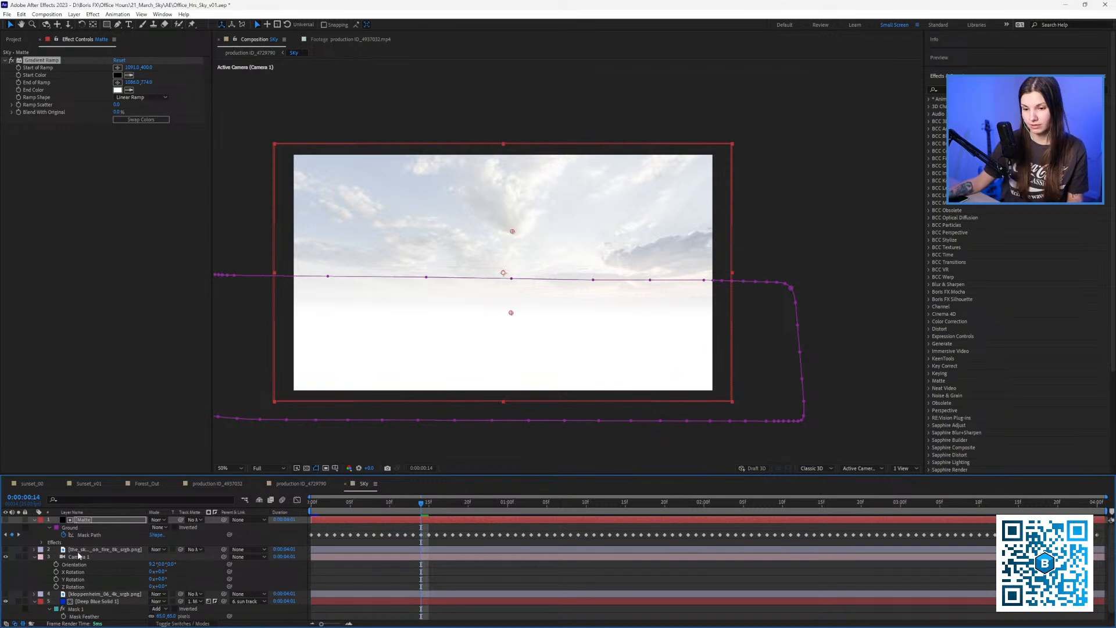
Undo the gradient adjustments and the landscape layer to bring back the panned pink sky.
left_click(85, 602)
key("ctrl+z")
key("ctrl+z")
key("ctrl+z")
key("ctrl+z")
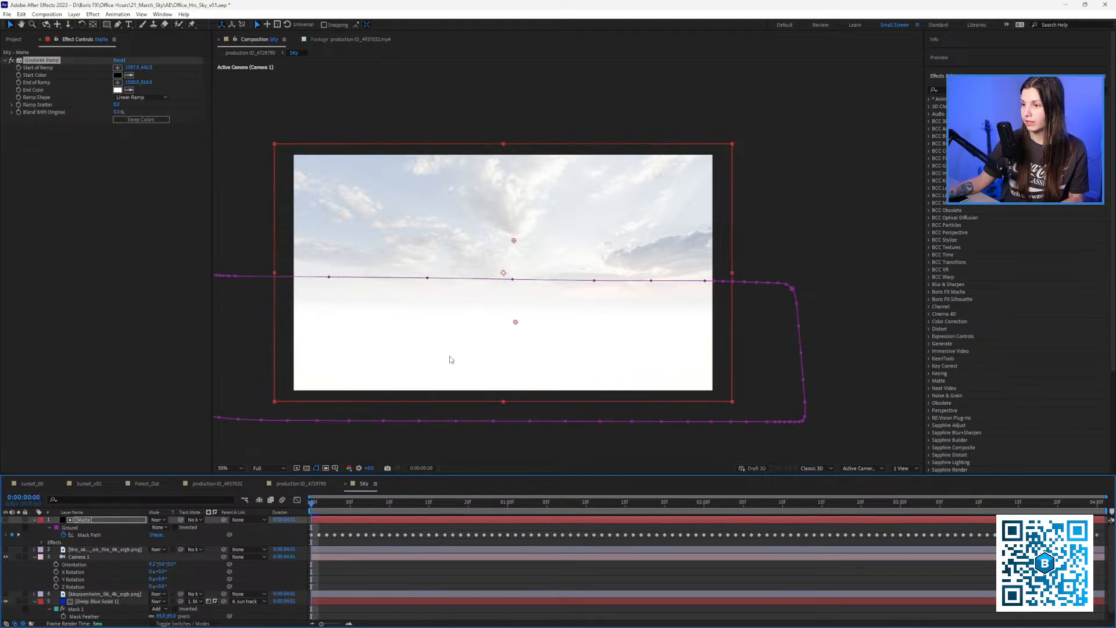
key("ctrl+shift+z")
key("ctrl+shift+z")
key("ctrl+shift+z")
key("ctrl+shift+z")
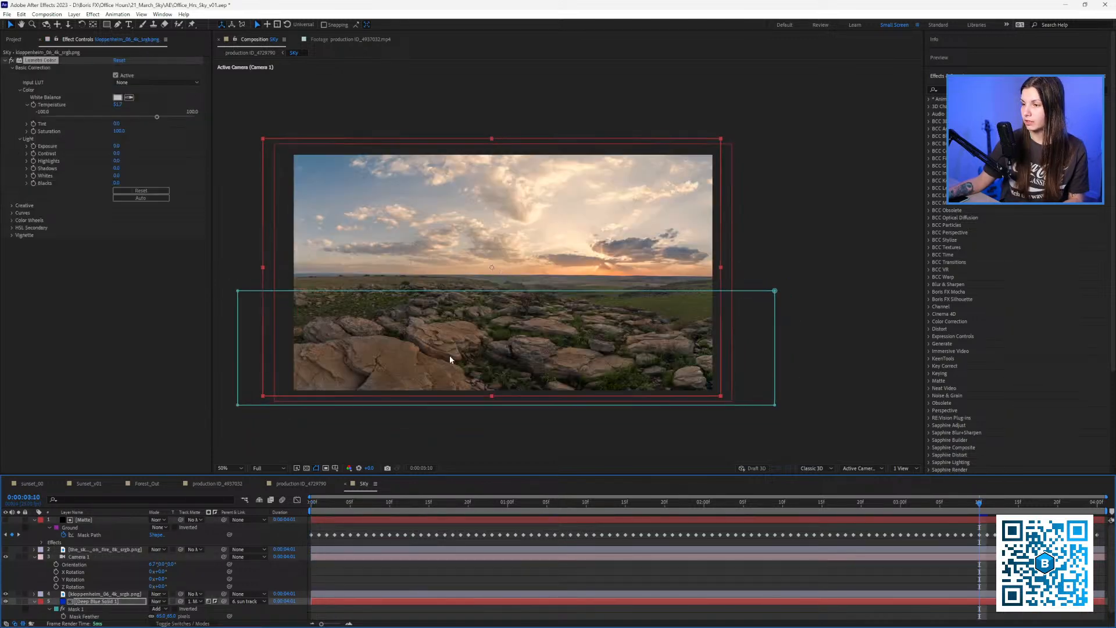
key("ctrl+shift+z")
key("ctrl+shift+z")
key("ctrl+shift+z")
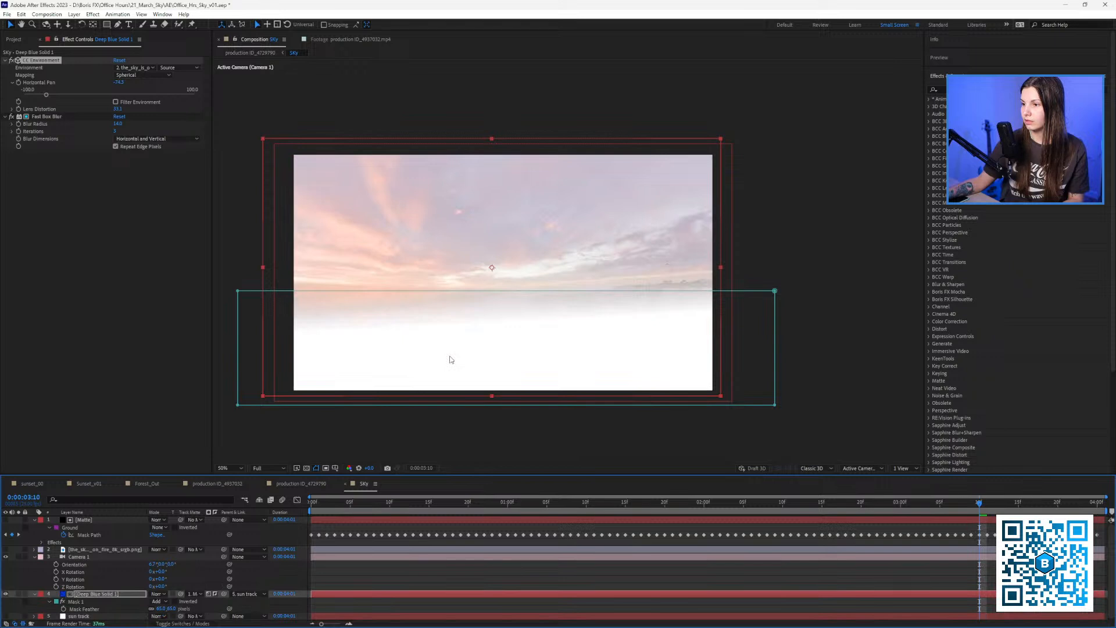
key("ctrl+shift+z")
Return to the production ID_4729790 beach composition at frame 0 with its layers collapsed.
left_click(269, 484)
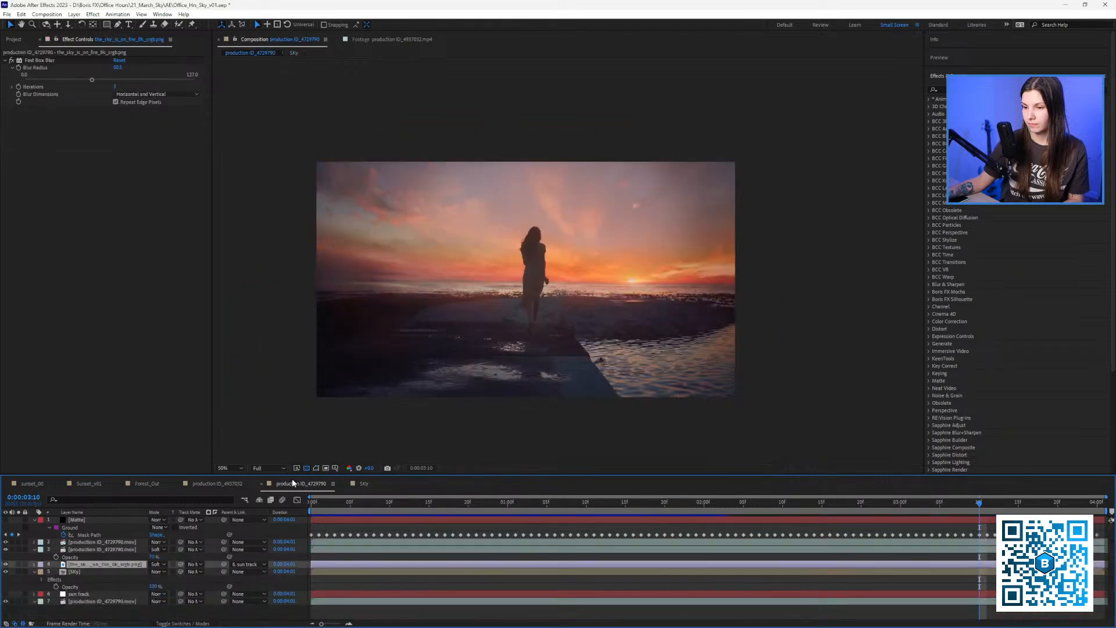
left_click_drag(320, 506, 857, 506)
key("Home")
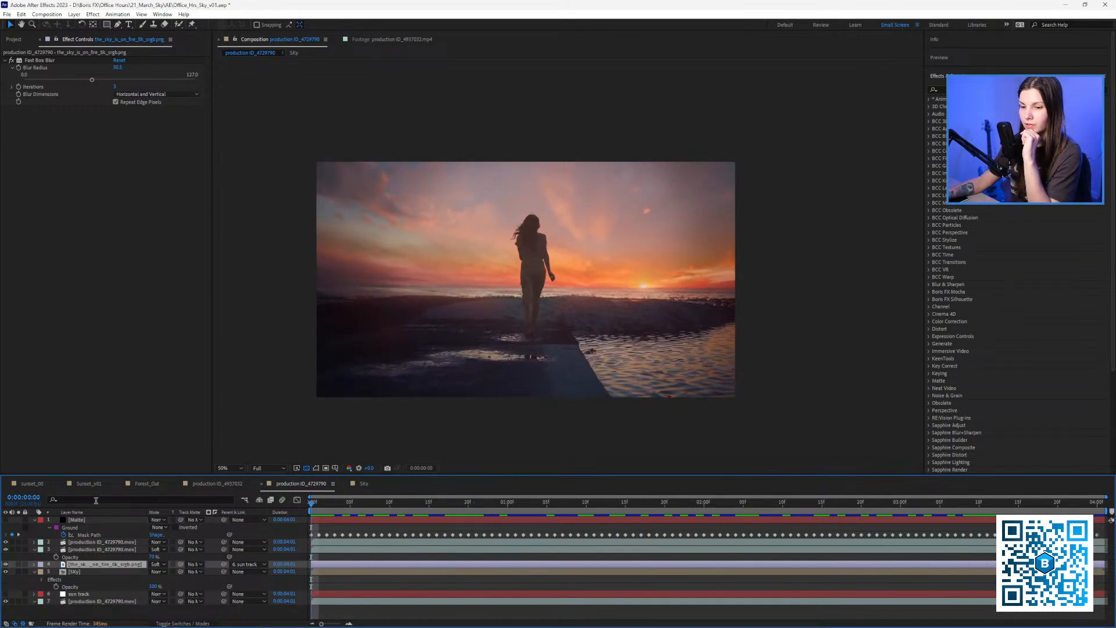
left_click(35, 520)
left_click(34, 534)
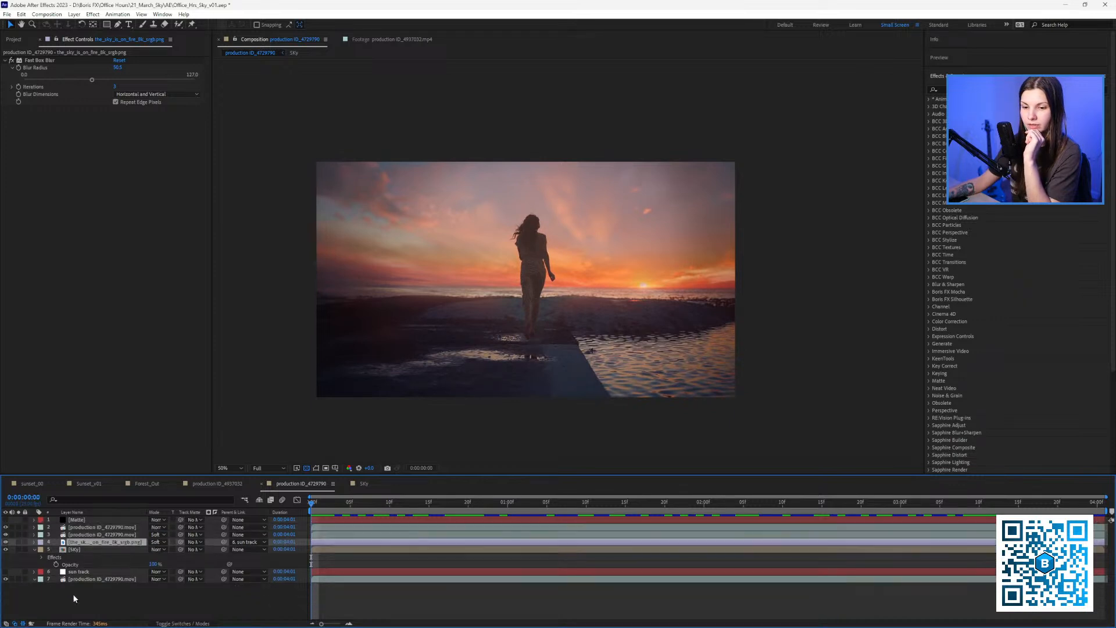
right_click(80, 602)
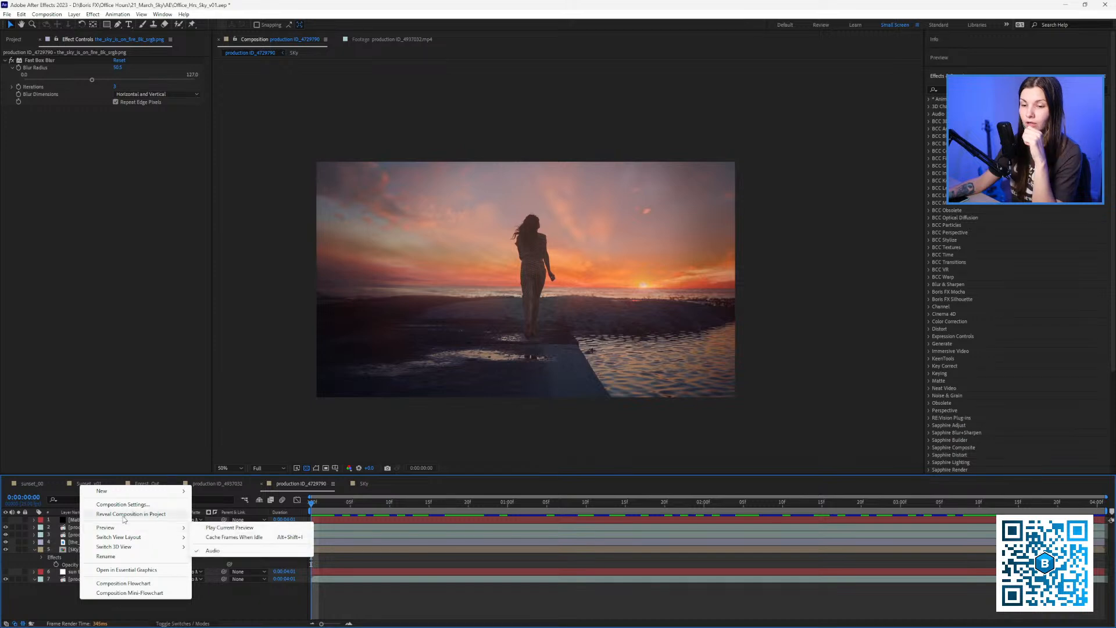
Add a new adjustment layer to the beach composition and name it CC.
mouse_move(123, 495)
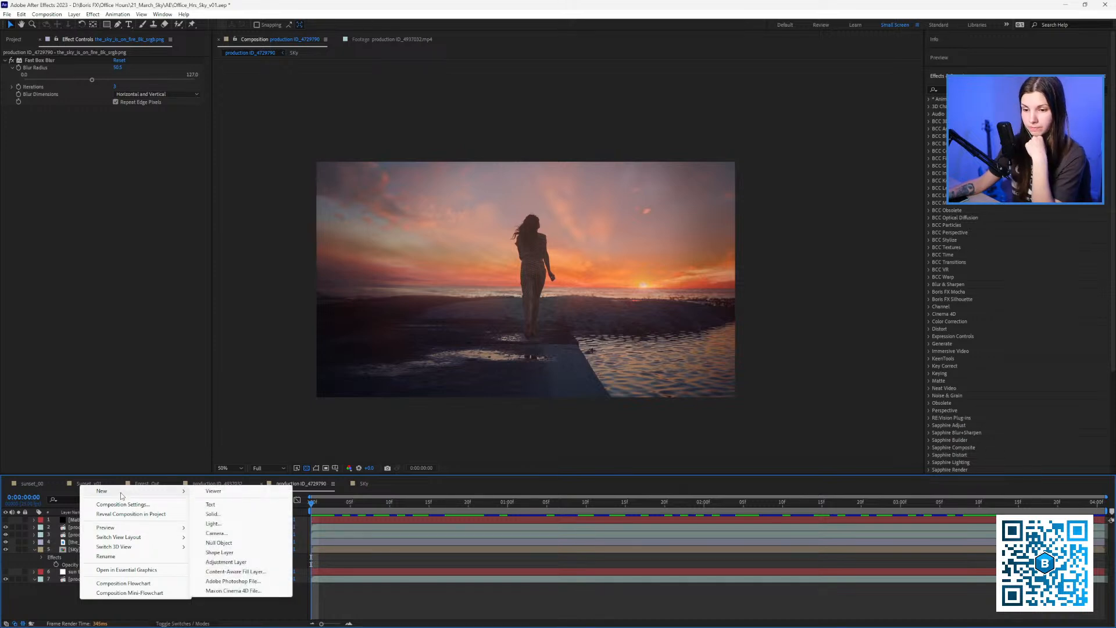
left_click(244, 562)
key("Return")
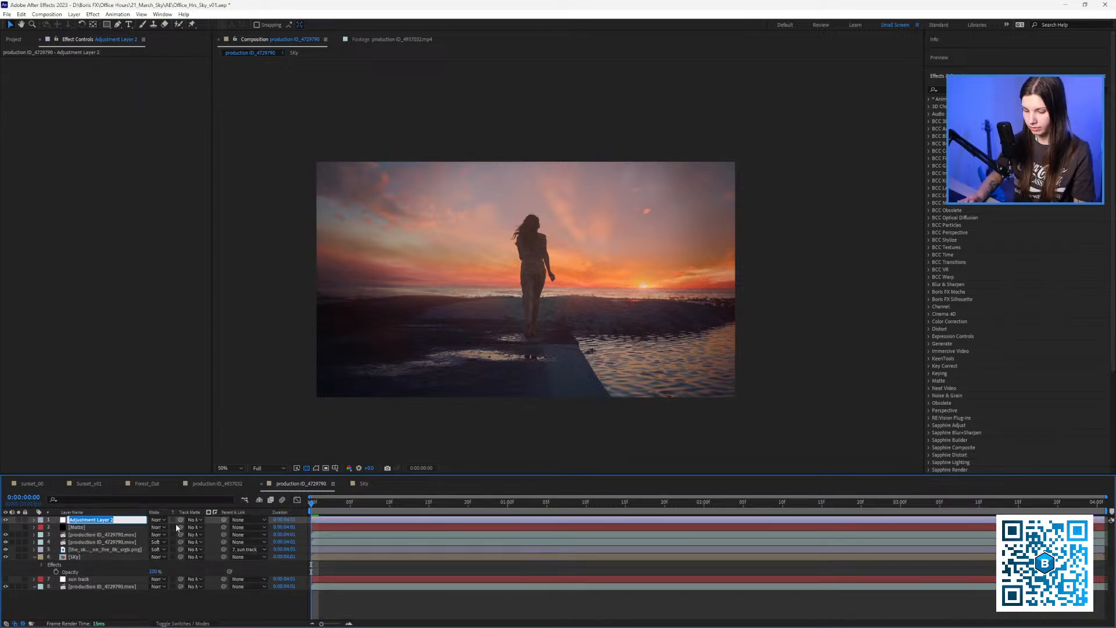
type("CC")
left_click(112, 600)
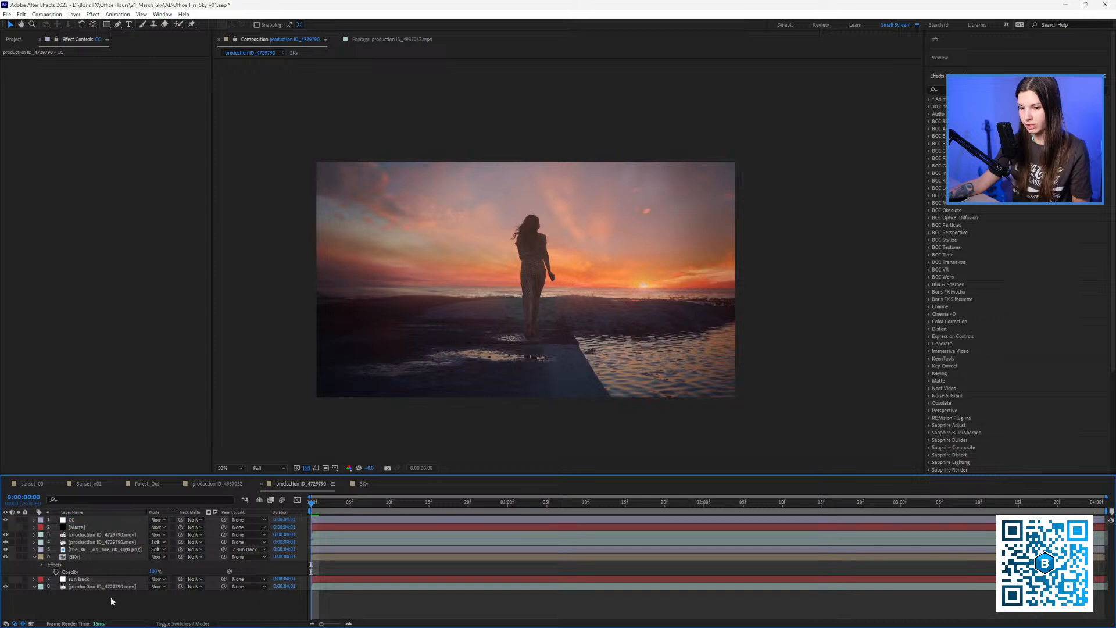
Search the effects for 'look' and apply BCC Looks to the CC layer.
left_click_drag(519, 321, 515, 325)
key("space")
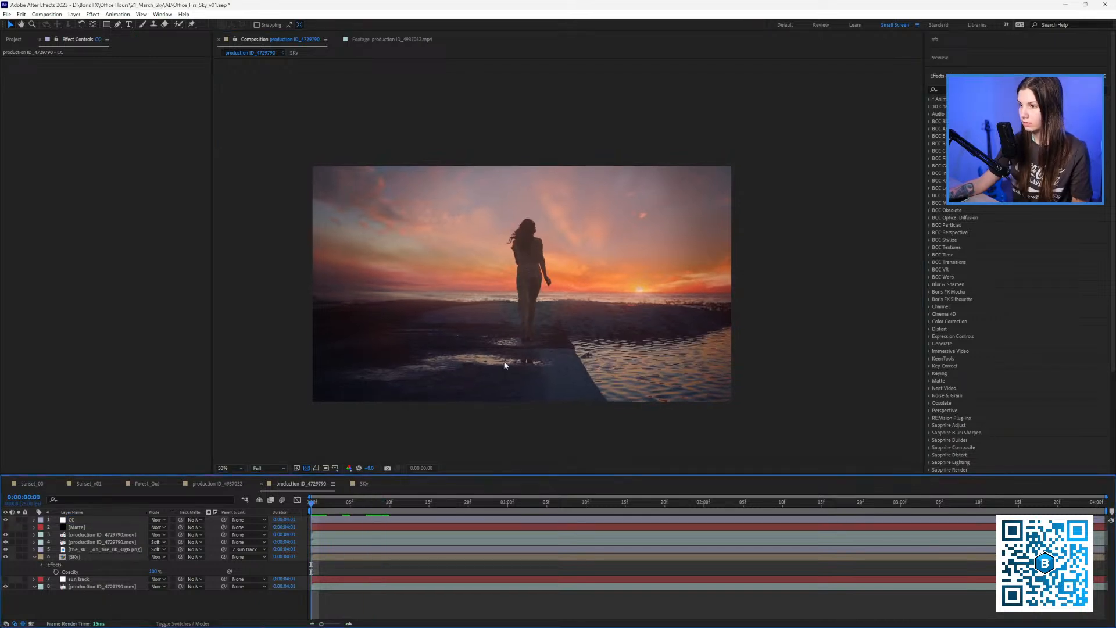
left_click(988, 90)
type("look")
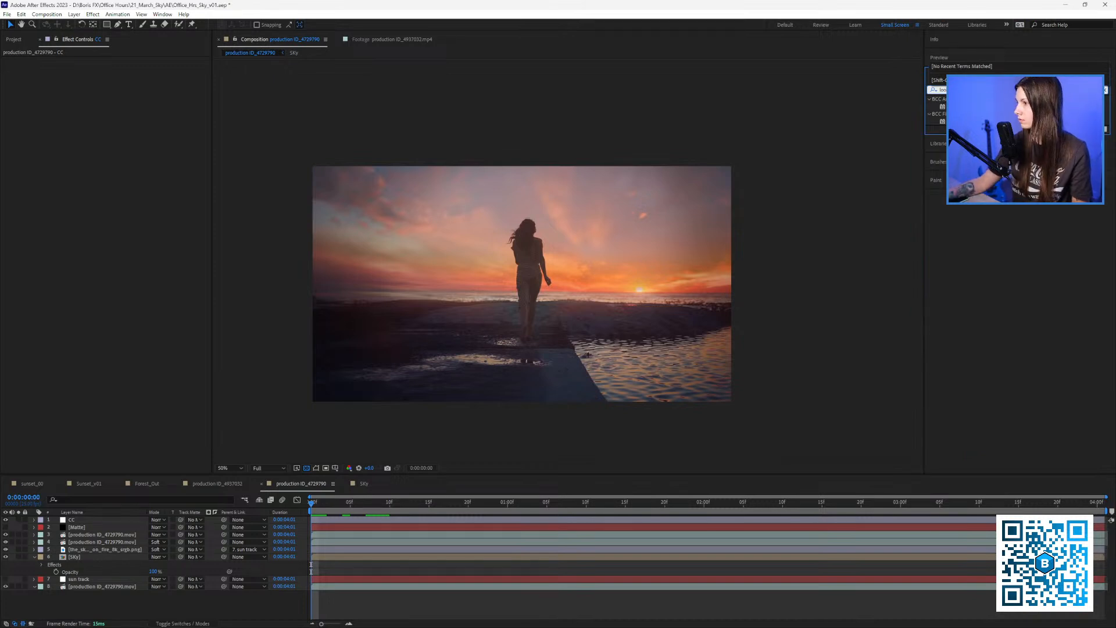
left_click_drag(943, 106, 597, 242)
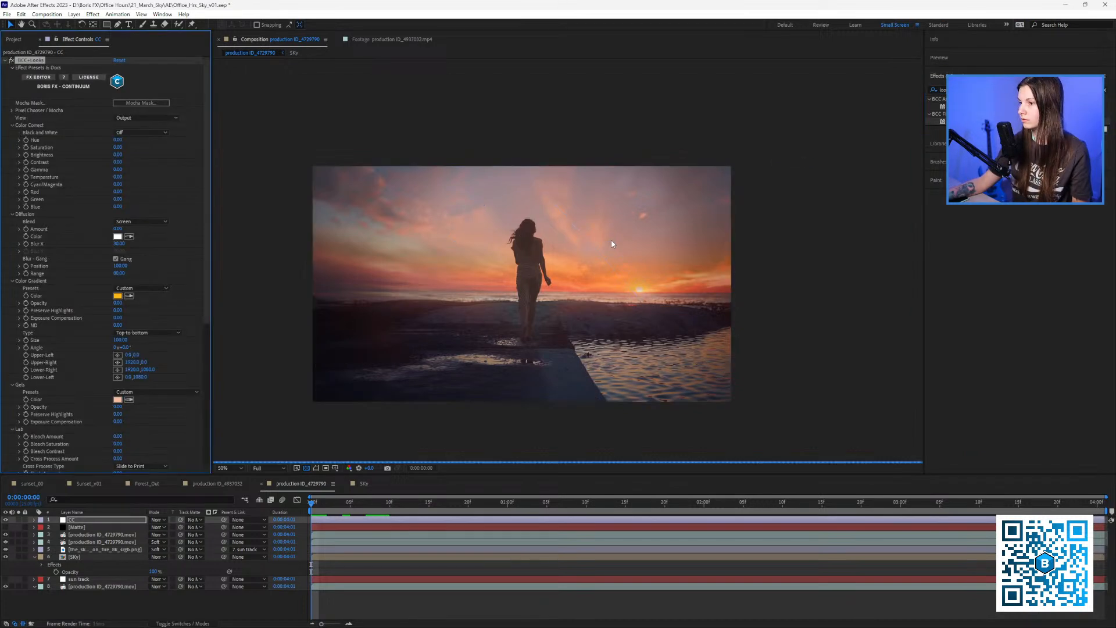
In the Looks editor, preview Basic Warm Diffusion, Bleach Warm, Burnt Copper, Cool Desaturated, Push Process and Punchy.
left_click(41, 77)
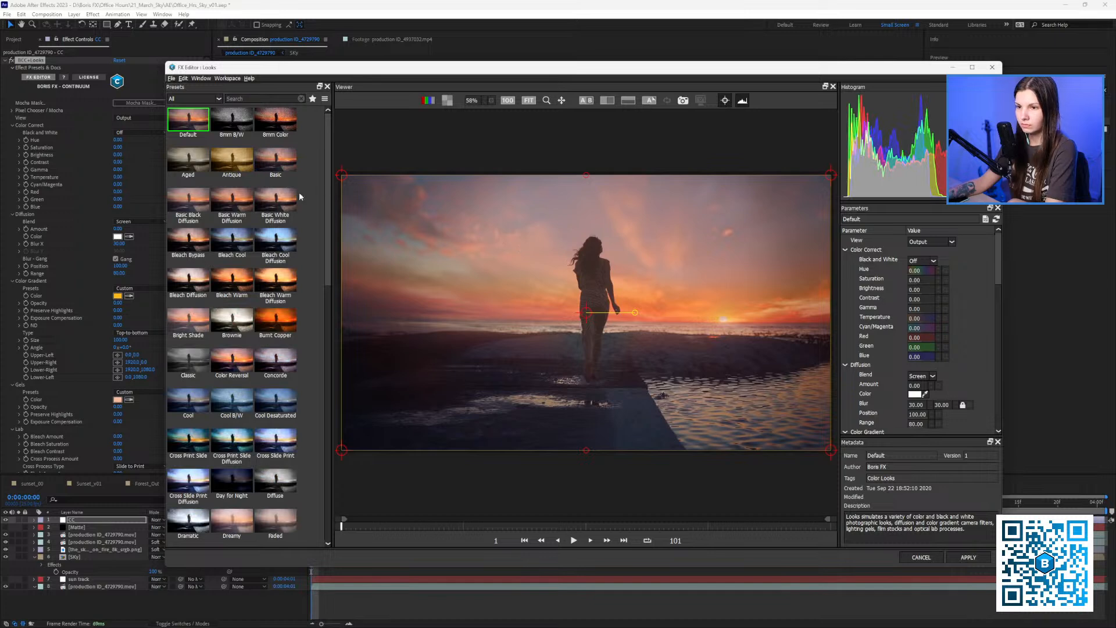
left_click(236, 206)
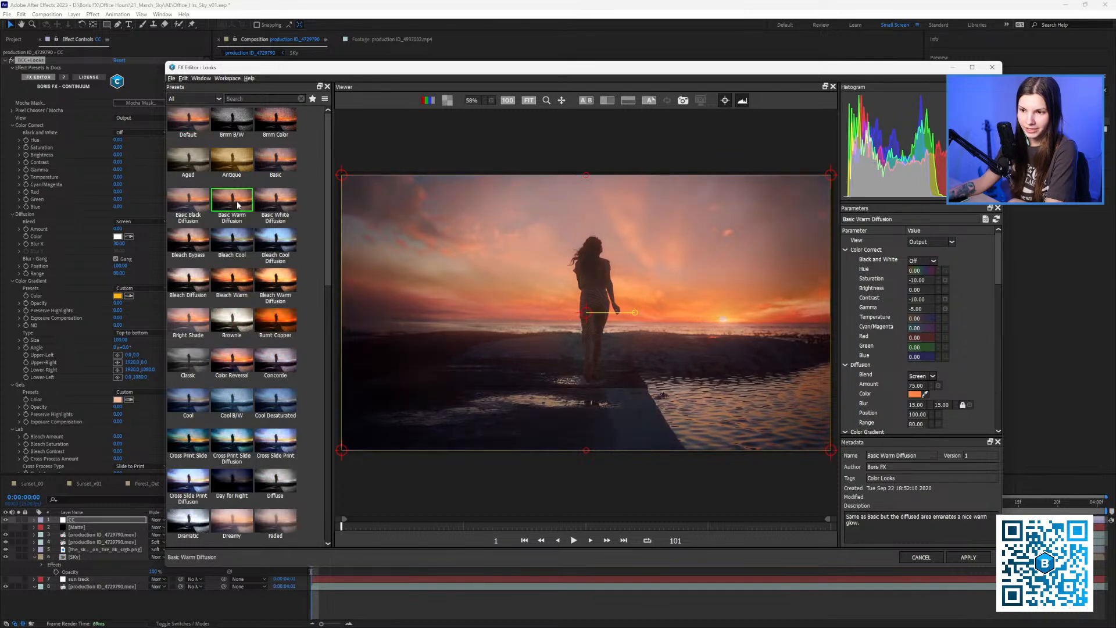
left_click_drag(618, 68, 563, 62)
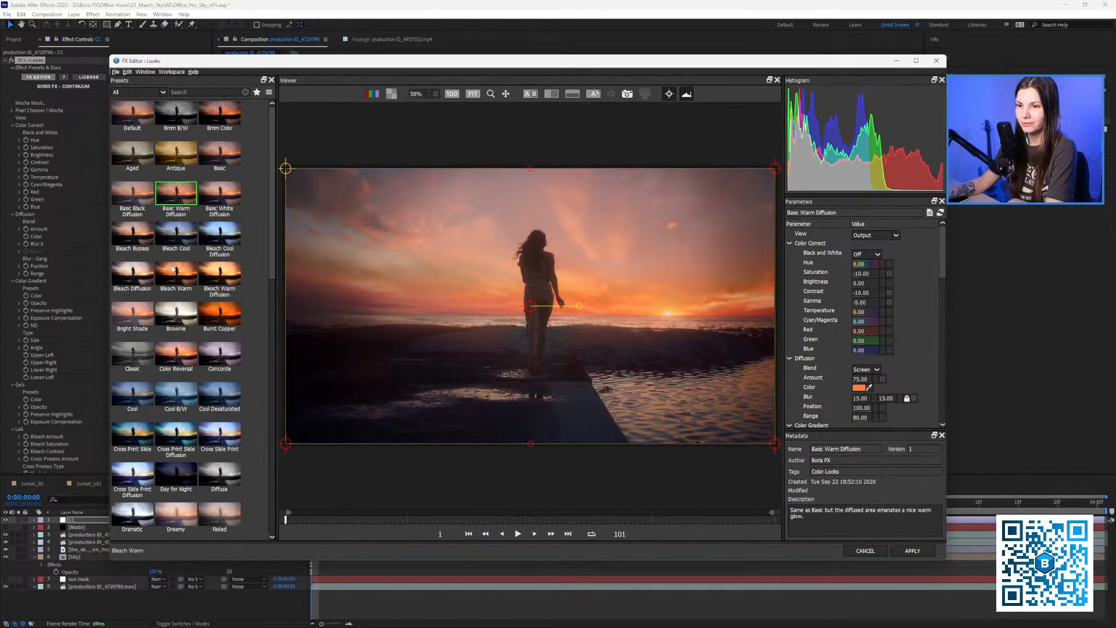
left_click(174, 275)
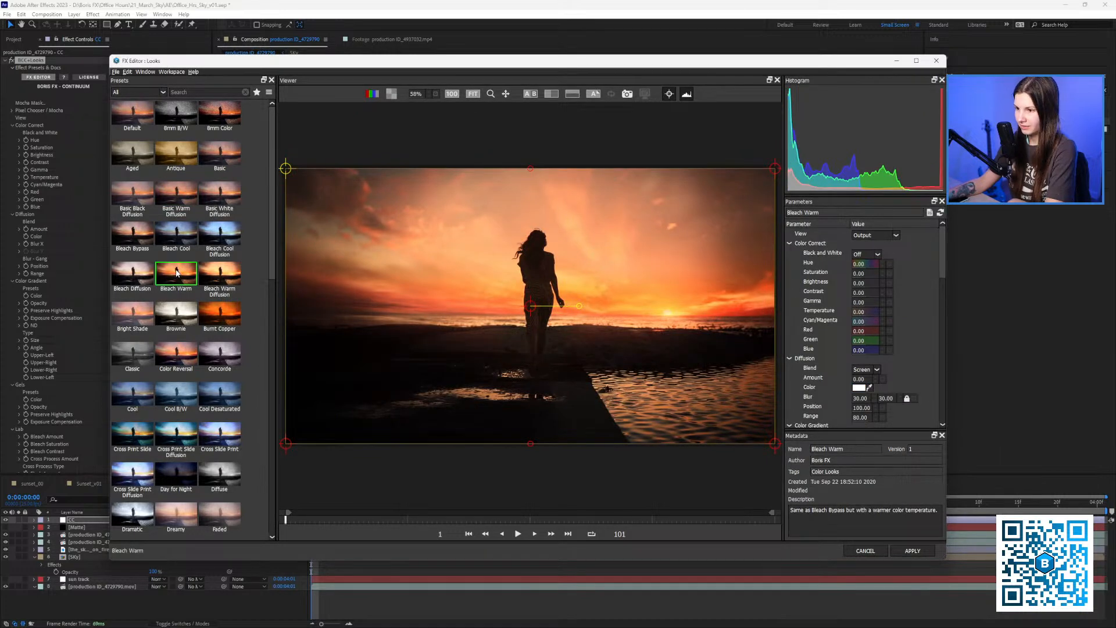
left_click(218, 320)
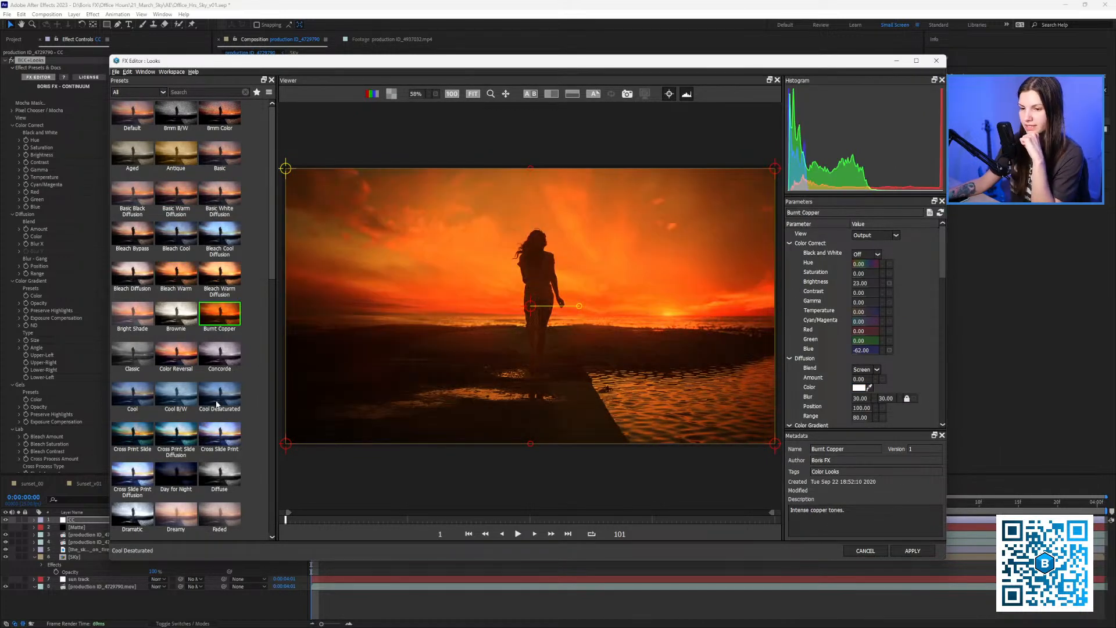
left_click(216, 394)
scroll(204, 333, "down", 10)
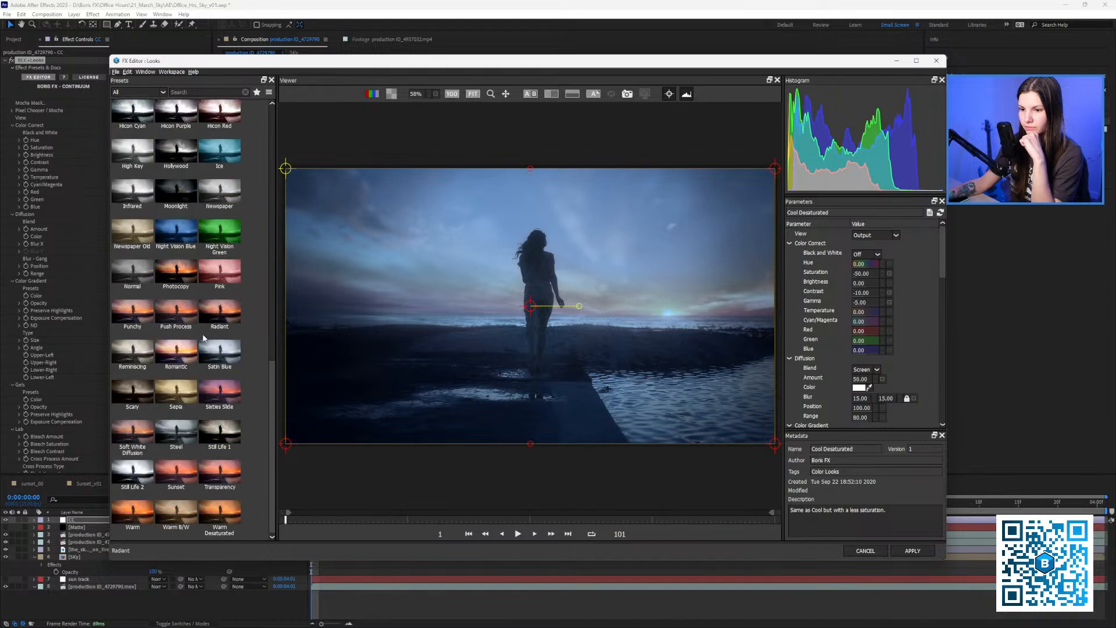
left_click(186, 318)
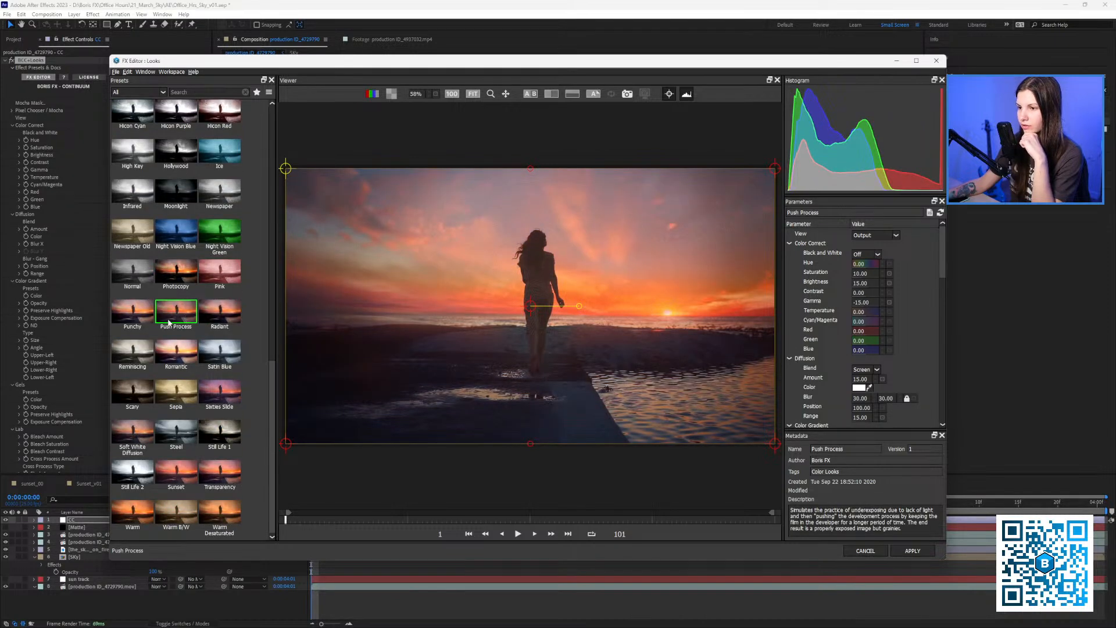
left_click(135, 315)
left_click(164, 315)
left_click(137, 315)
left_click(168, 313)
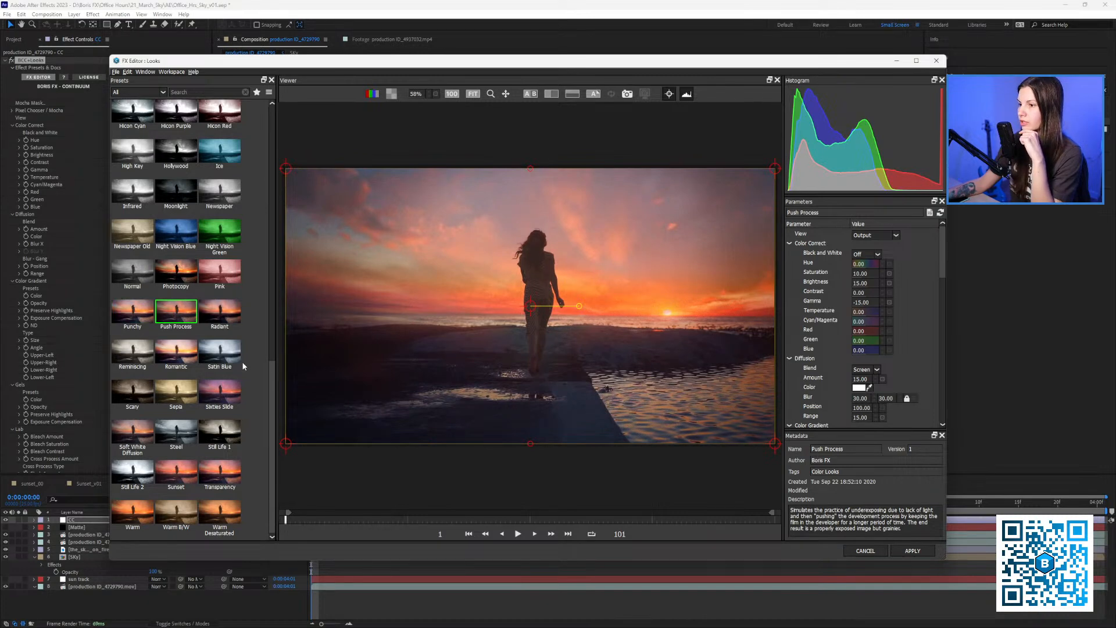
Compare the Sunset, Photocopy, Faux Film and Basic Warm Diffusion looks, settling on Color Reversal.
left_click(180, 481)
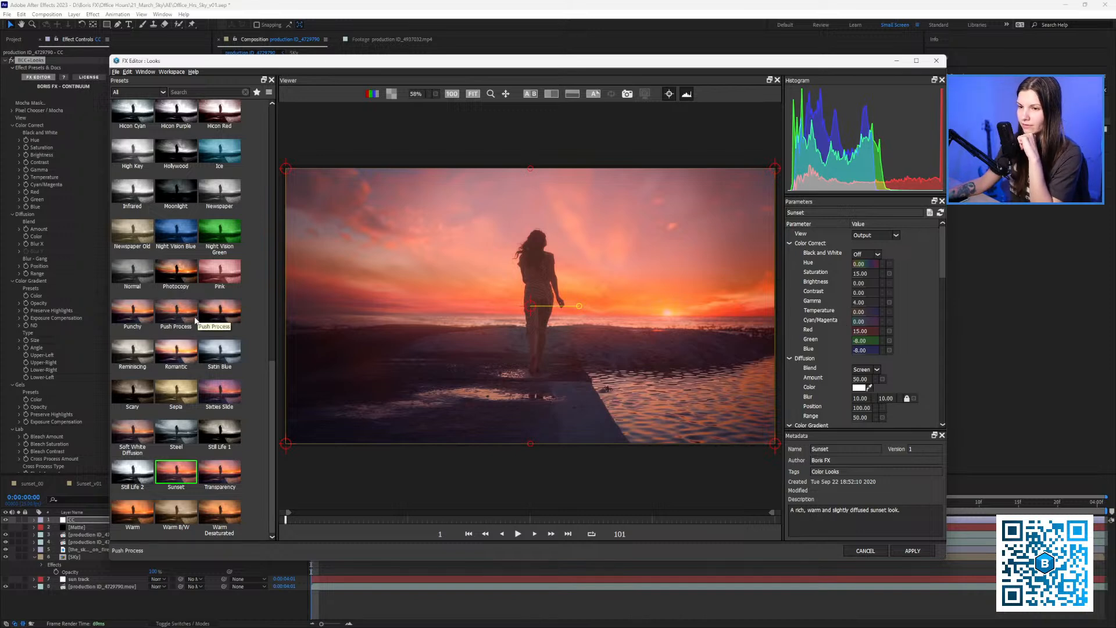
left_click(183, 288)
scroll(185, 293, "up", 4)
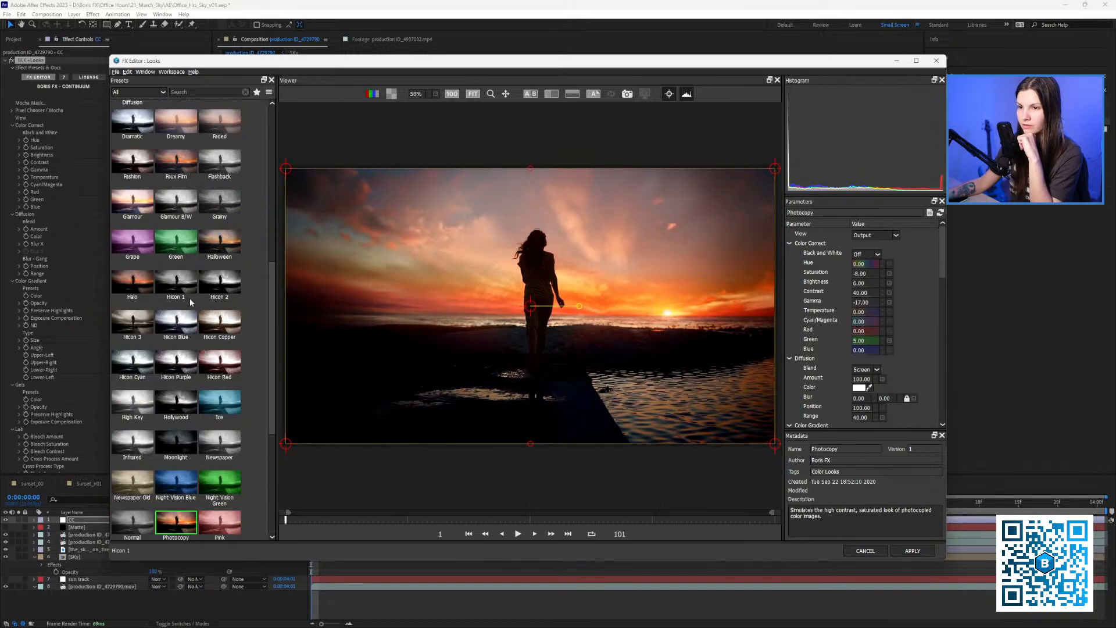
left_click(191, 183)
scroll(194, 190, "up", 5)
scroll(196, 201, "up", 3)
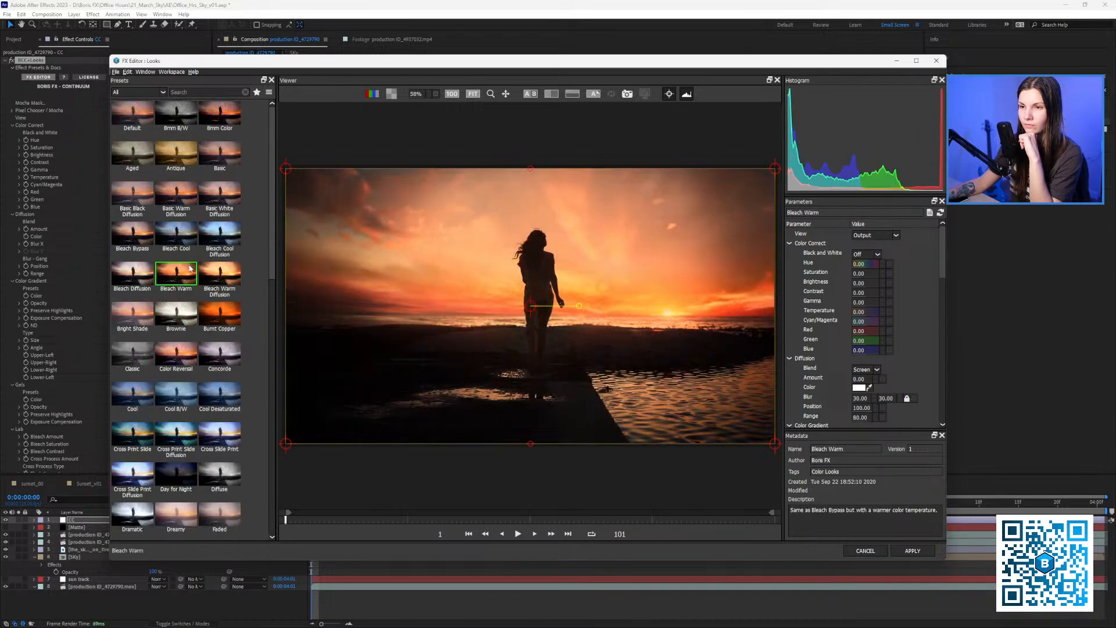
left_click(183, 196)
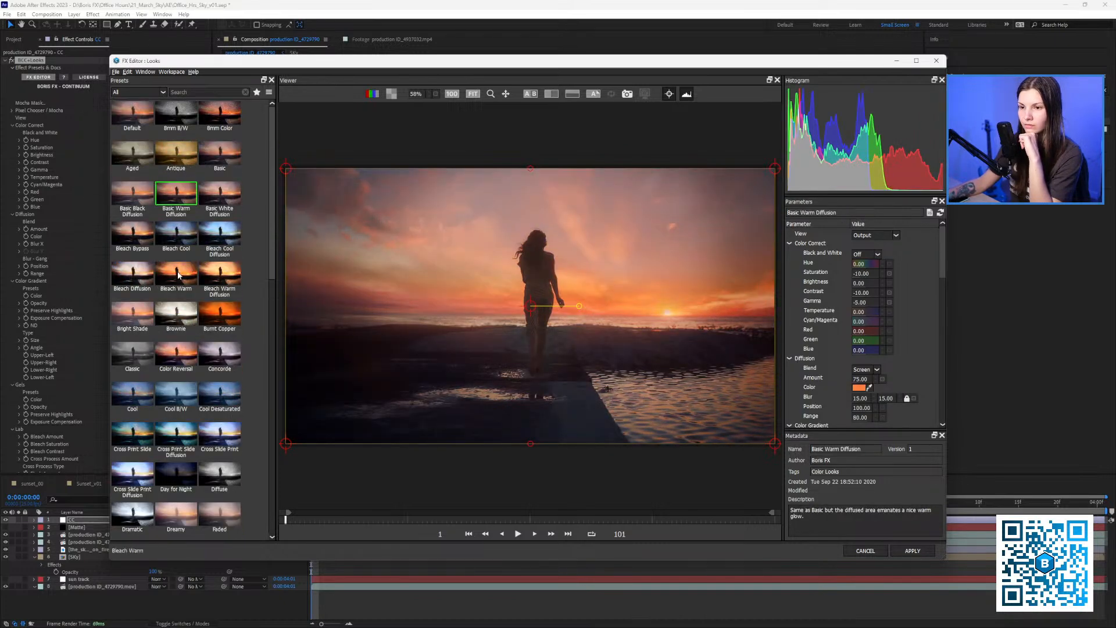
left_click(183, 352)
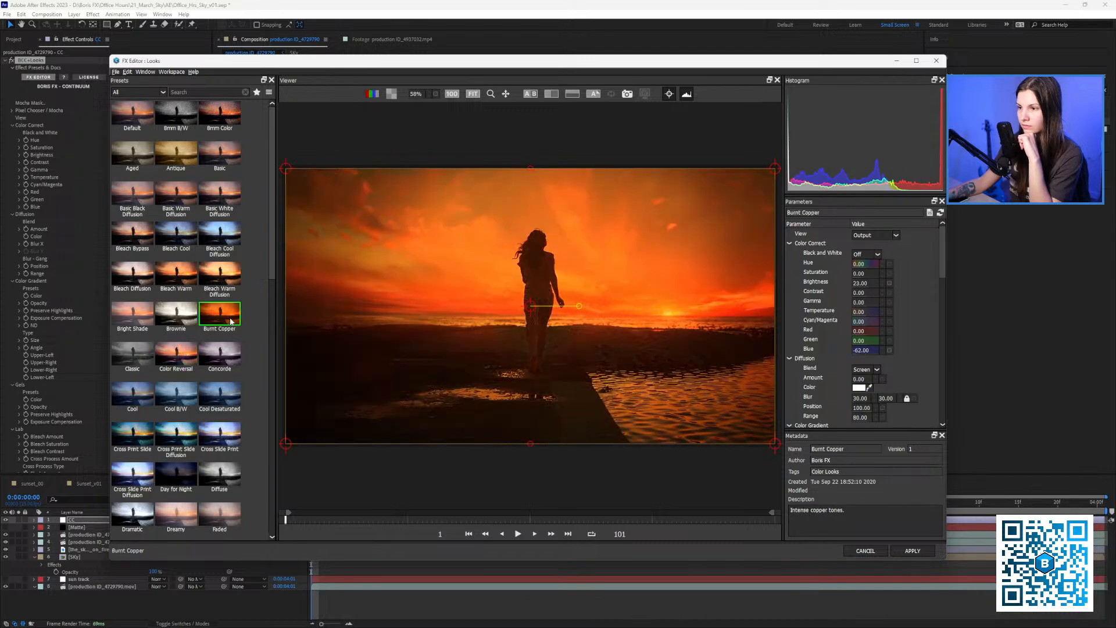
scroll(192, 382, "down", 3)
scroll(191, 382, "down", 3)
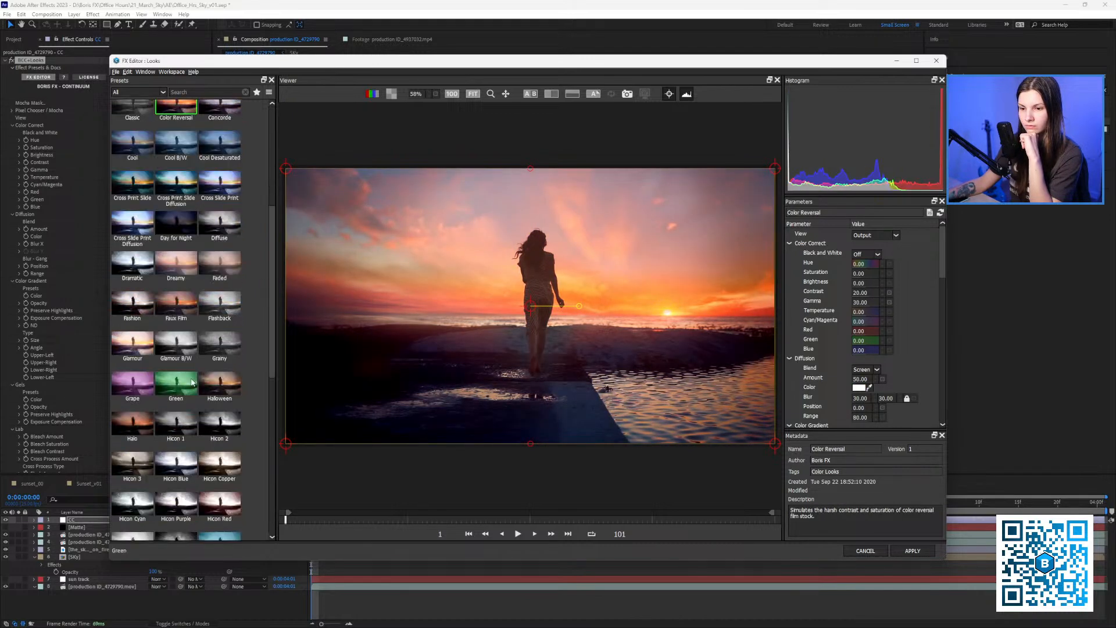
left_click(178, 311)
scroll(178, 312, "up", 6)
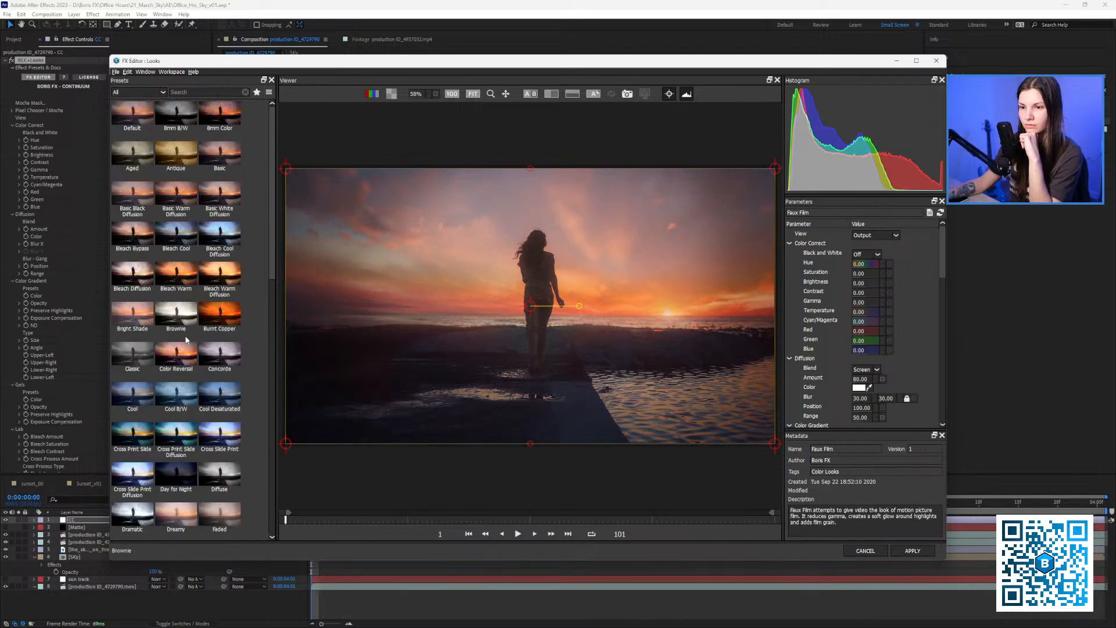
left_click(179, 362)
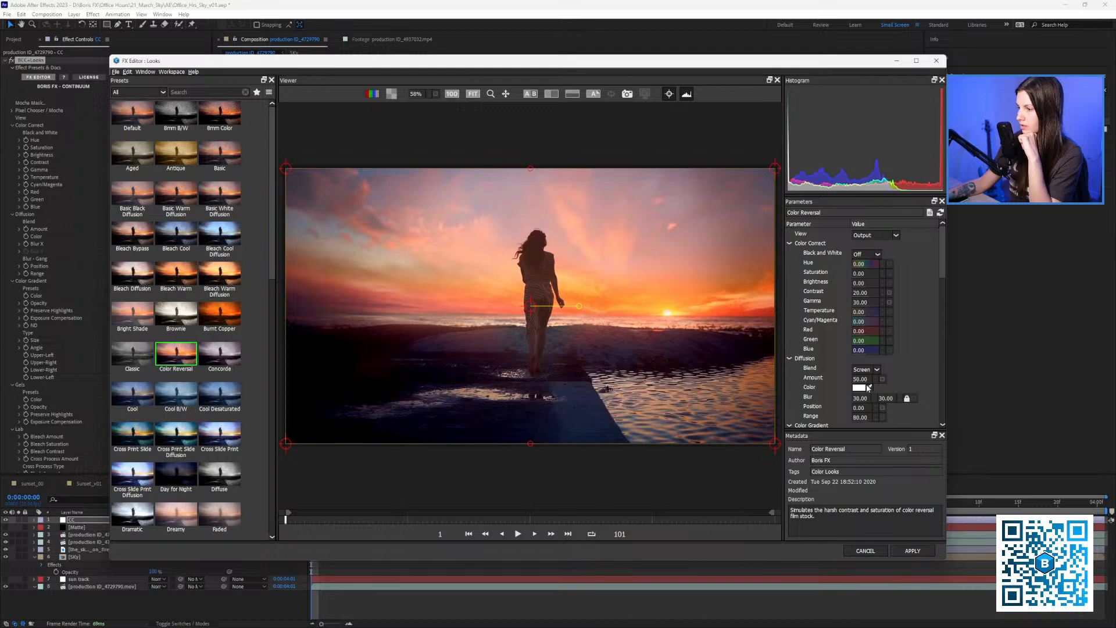
Fine-tune the Color Reversal Diffusion Amount and apply the look.
mouse_move(860, 379)
left_mouse_down()
mouse_move(832, 375)
mouse_move(879, 385)
left_mouse_up()
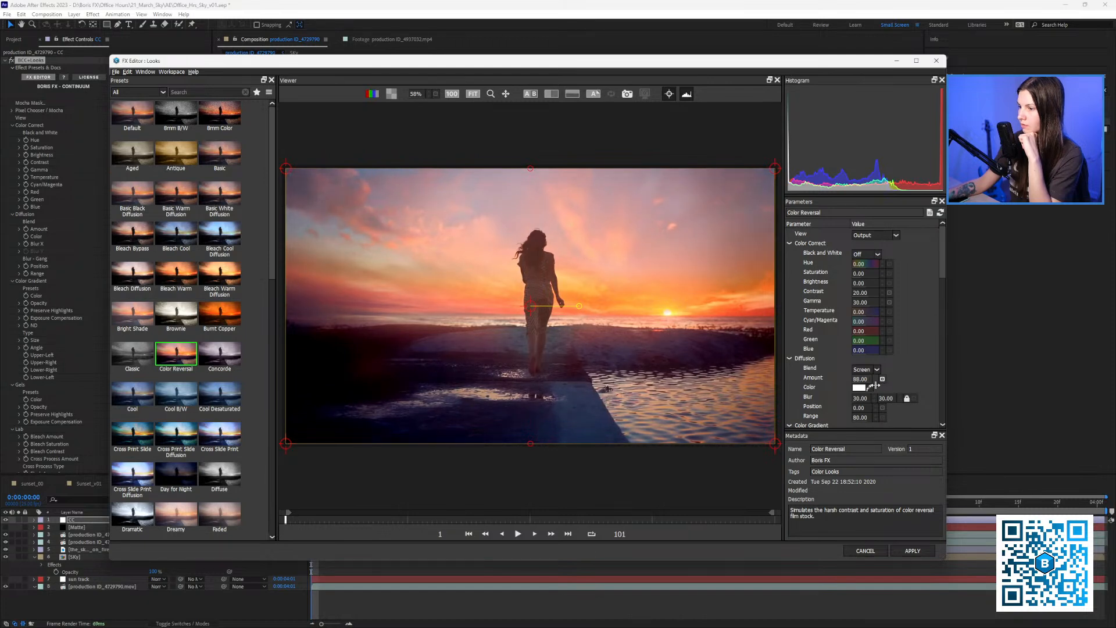
mouse_move(873, 385)
left_mouse_down()
mouse_move(861, 382)
mouse_move(887, 383)
left_mouse_up()
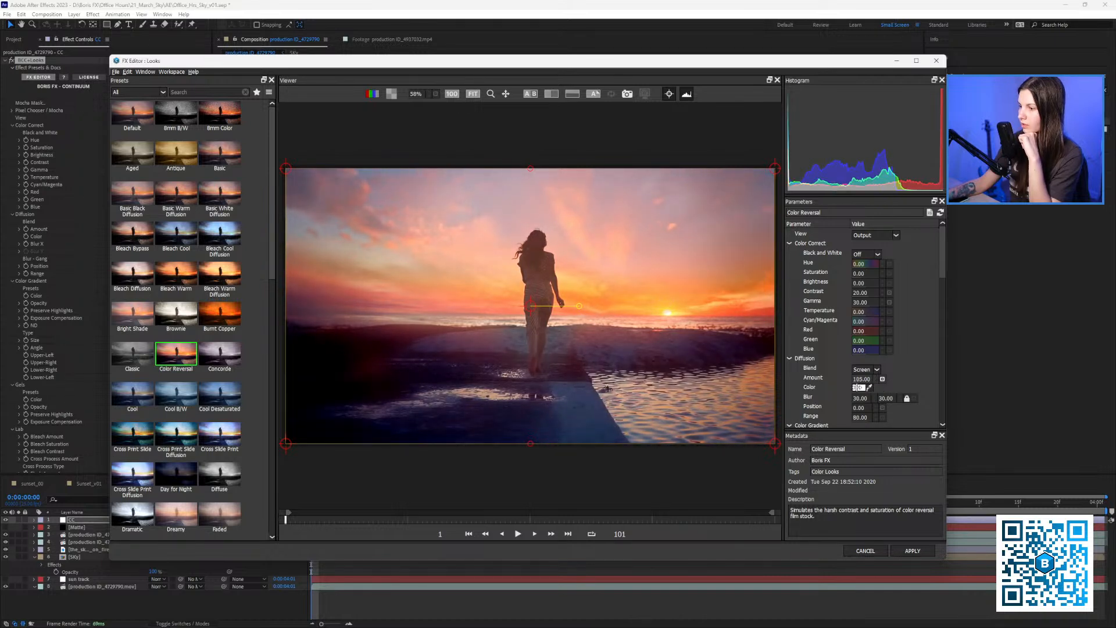
left_click(912, 550)
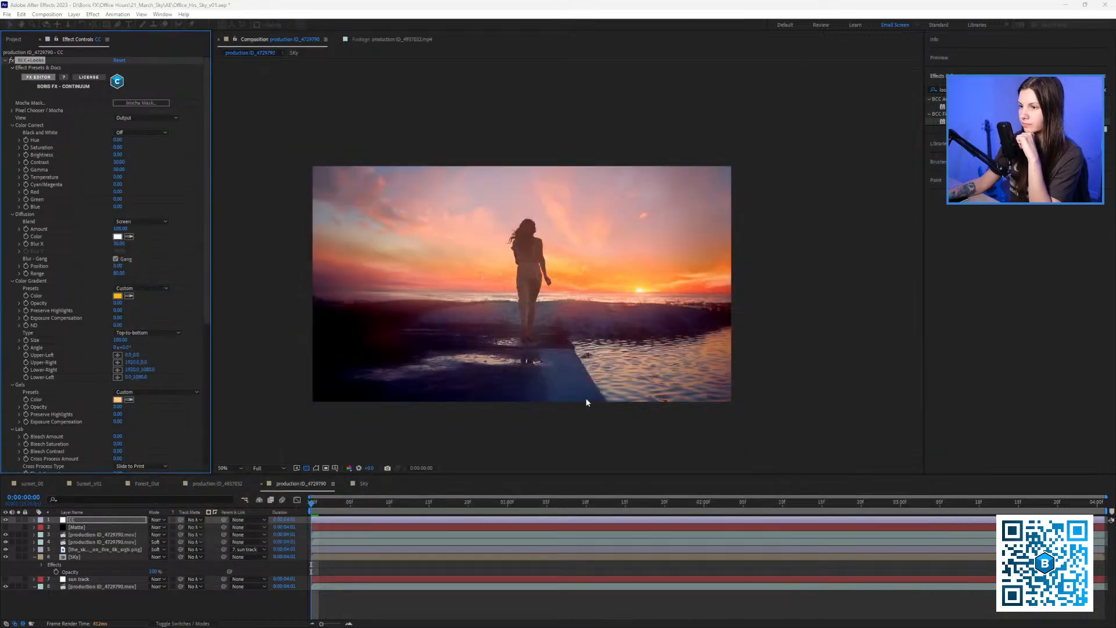
Lower the CC layer's opacity to 43% and preview the softened grade.
left_click(317, 505)
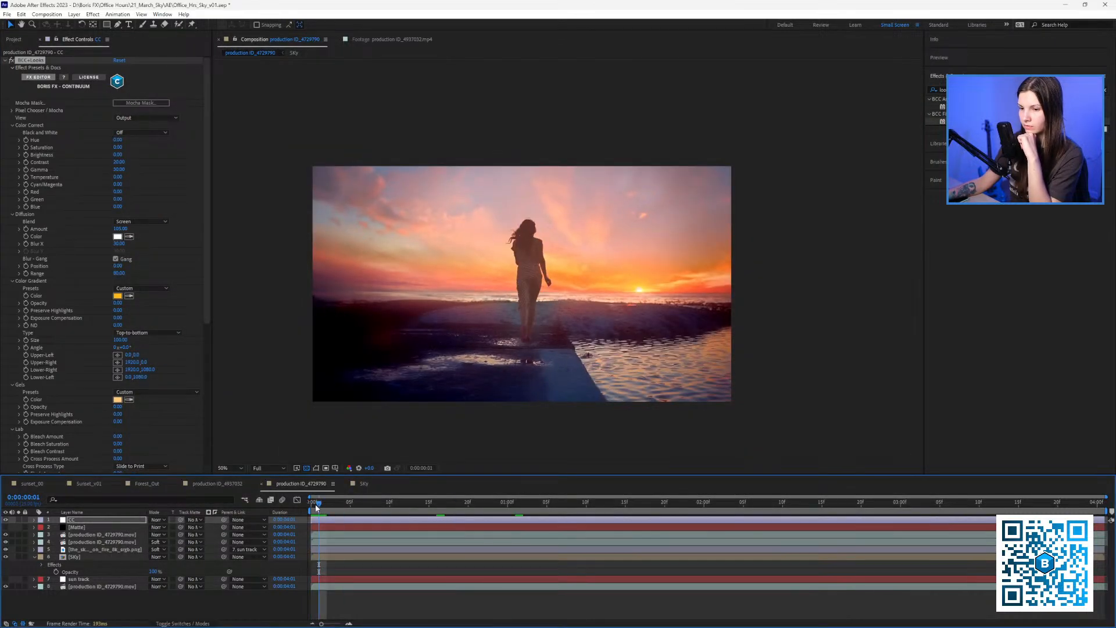
left_click_drag(319, 504, 296, 504)
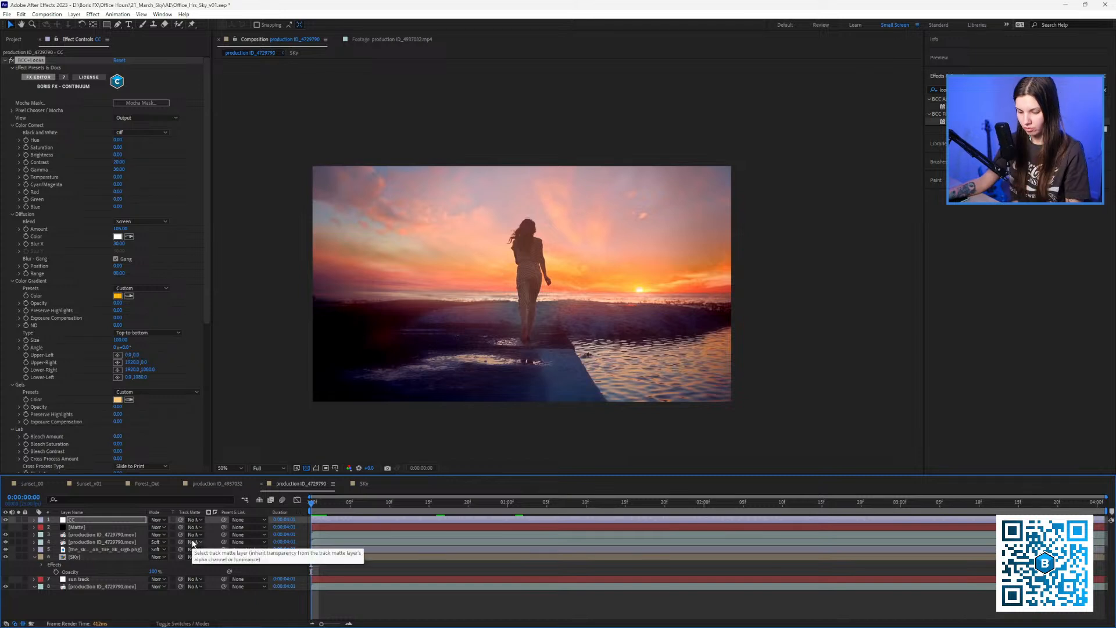
key("t")
left_click_drag(154, 527, 126, 528)
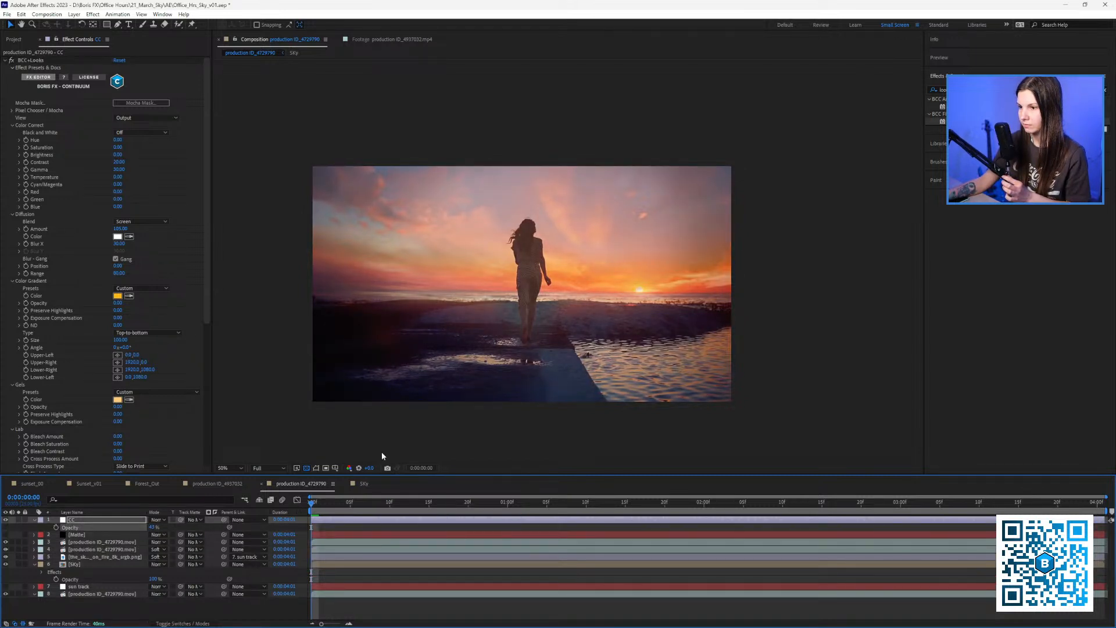
left_click_drag(414, 422, 408, 437)
key("space")
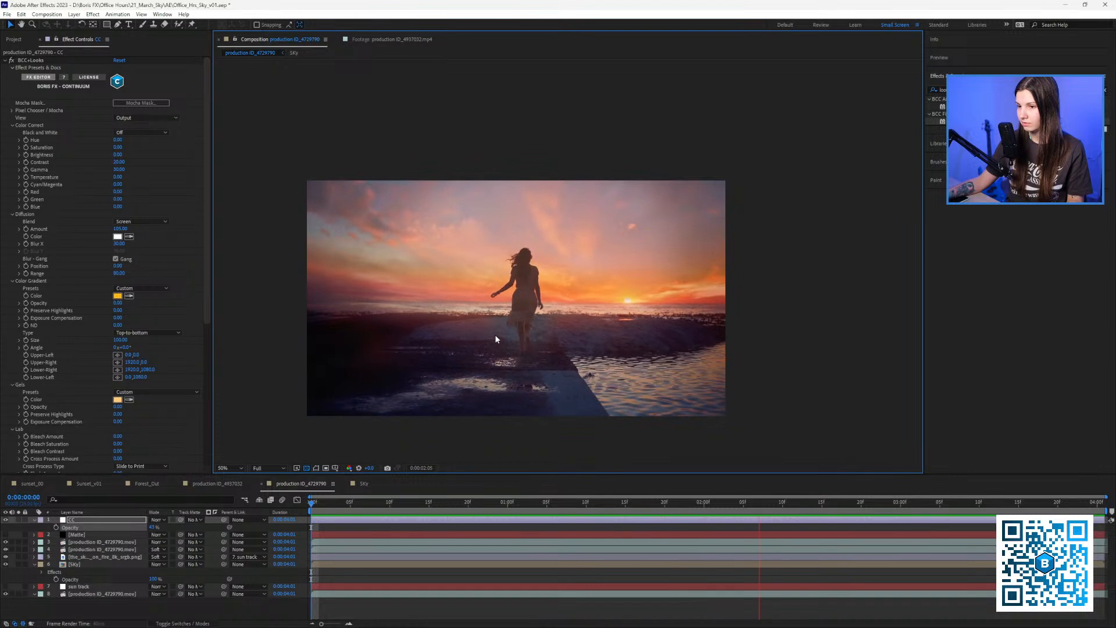
key("space")
left_click(20, 595)
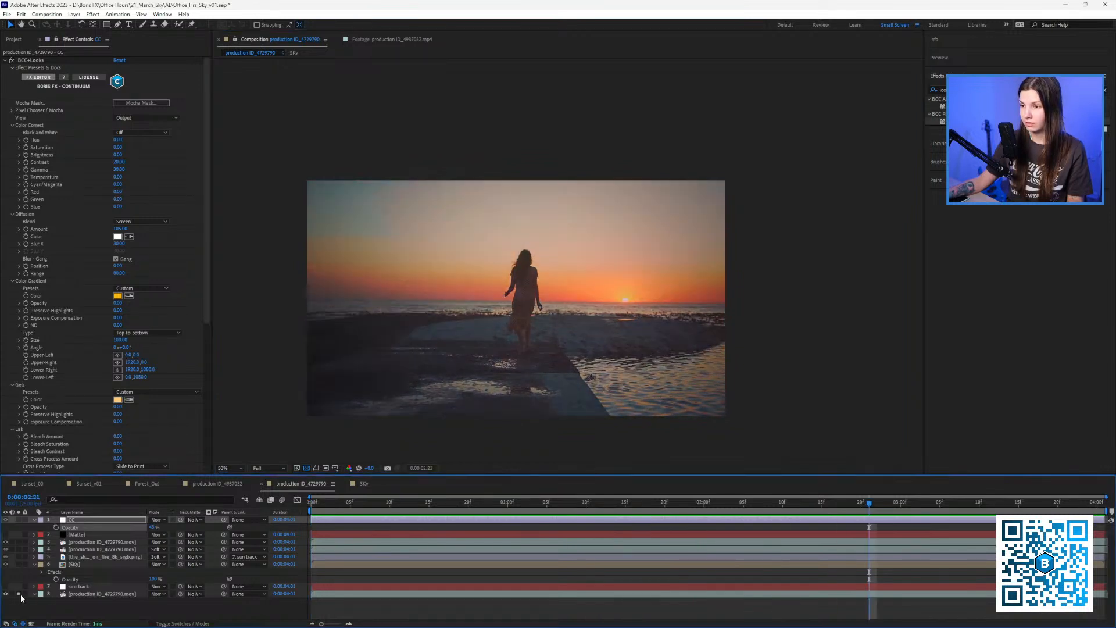
left_click(20, 595)
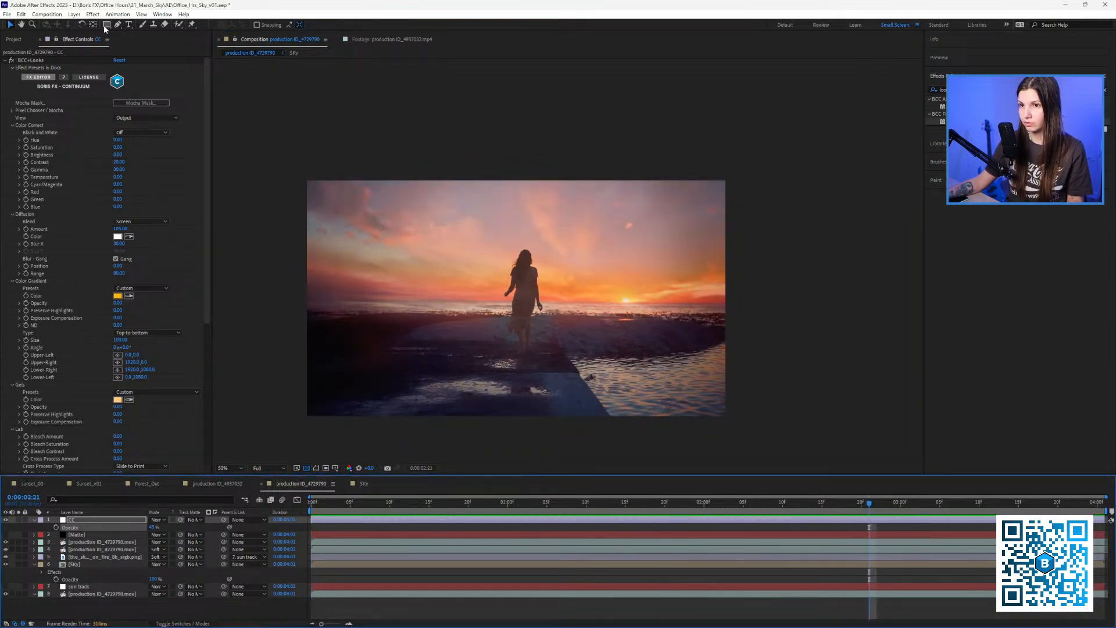
Duplicate the footage layer to the top and mask its left half for a before/after split.
left_click(79, 596)
key("ctrl+d")
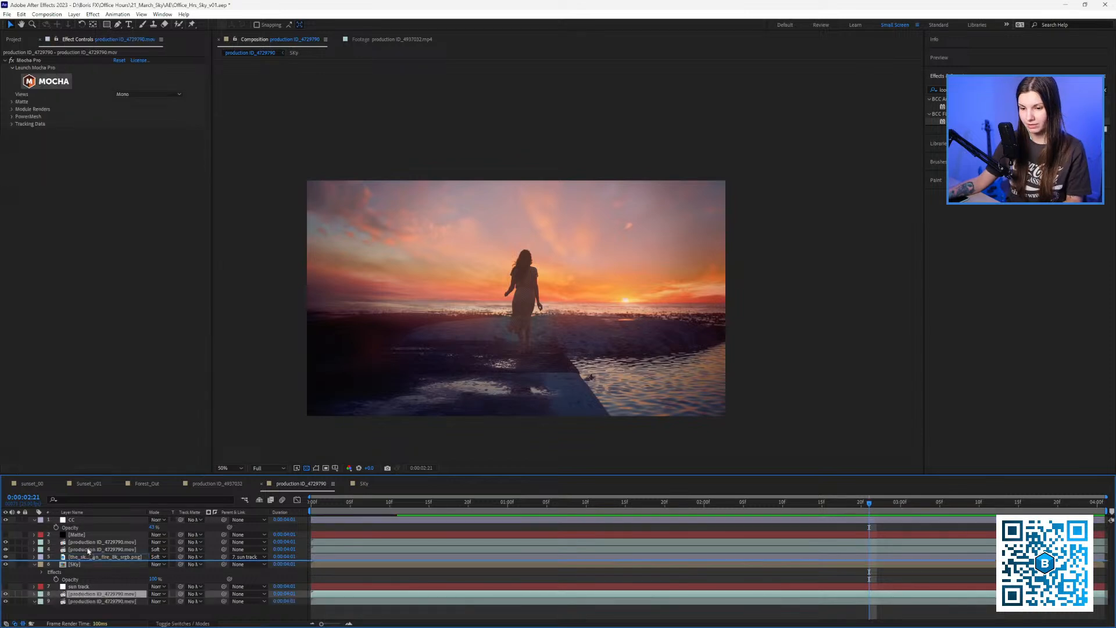
left_click_drag(80, 593, 89, 522)
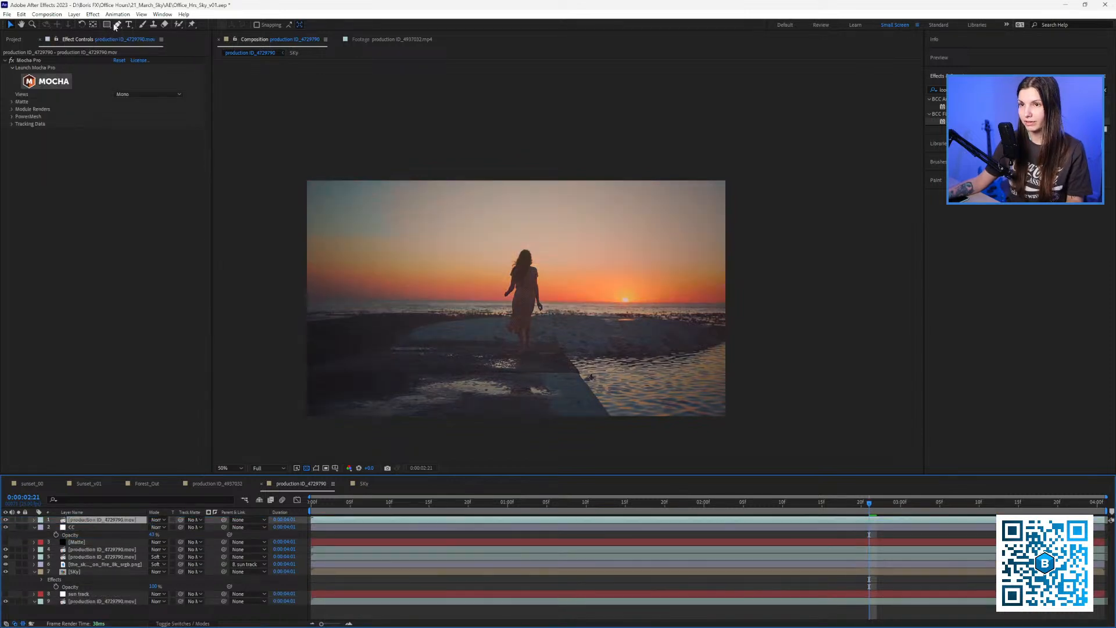
left_click(107, 24)
left_click_drag(279, 159, 521, 446)
left_click(511, 538)
key("v")
left_click(312, 502)
key("space")
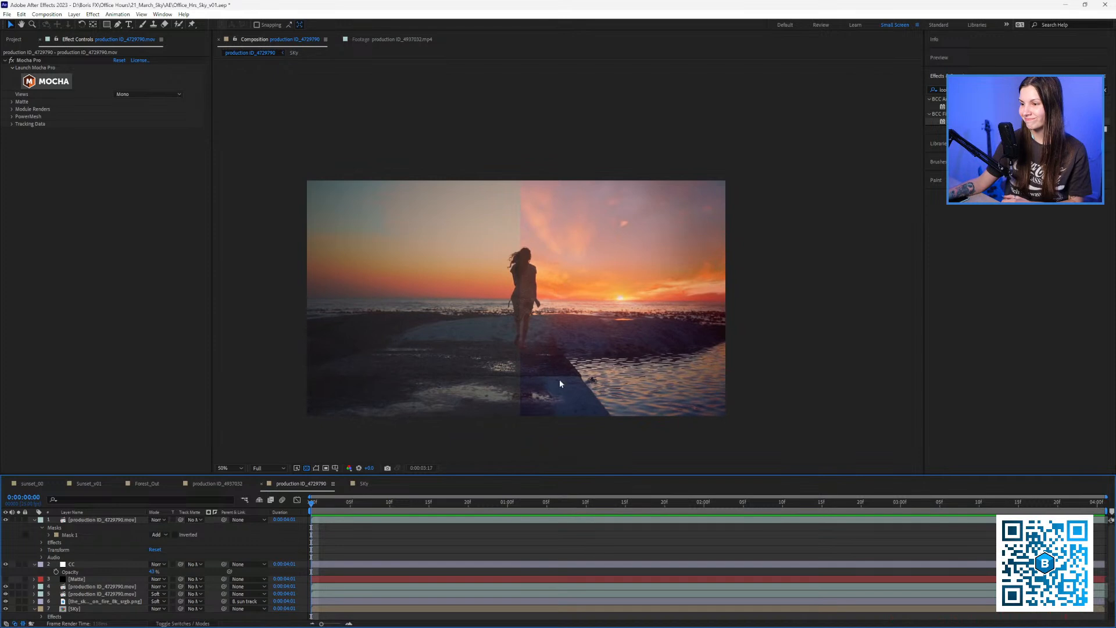
left_click(530, 504)
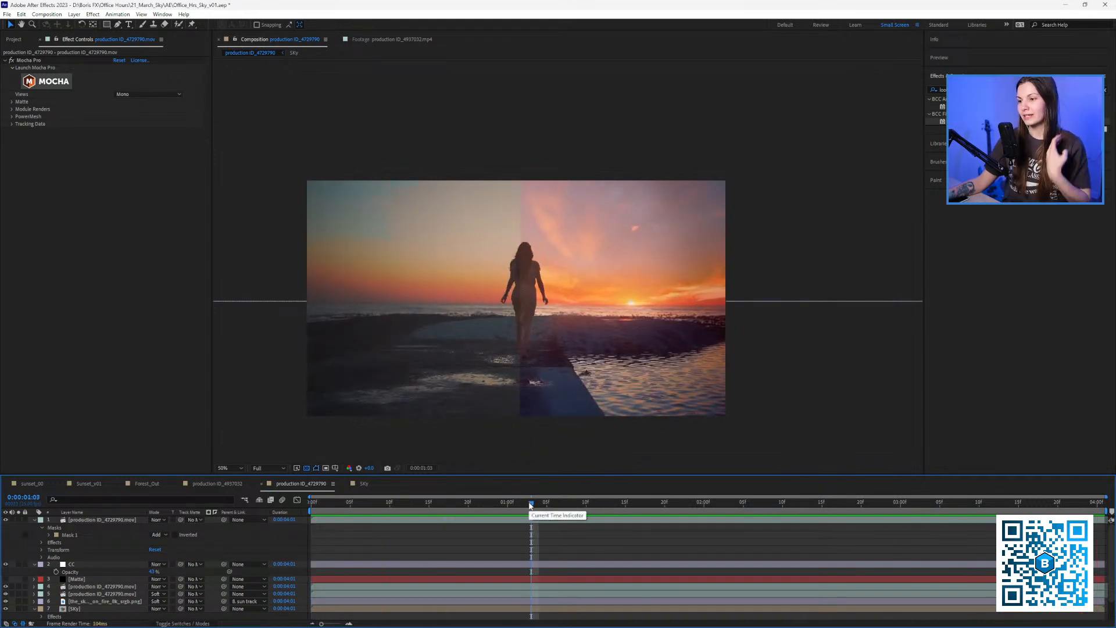
Switch to Forest_Out and scrub the pine-lined river clip through to 0:00:09:03.
left_click(140, 484)
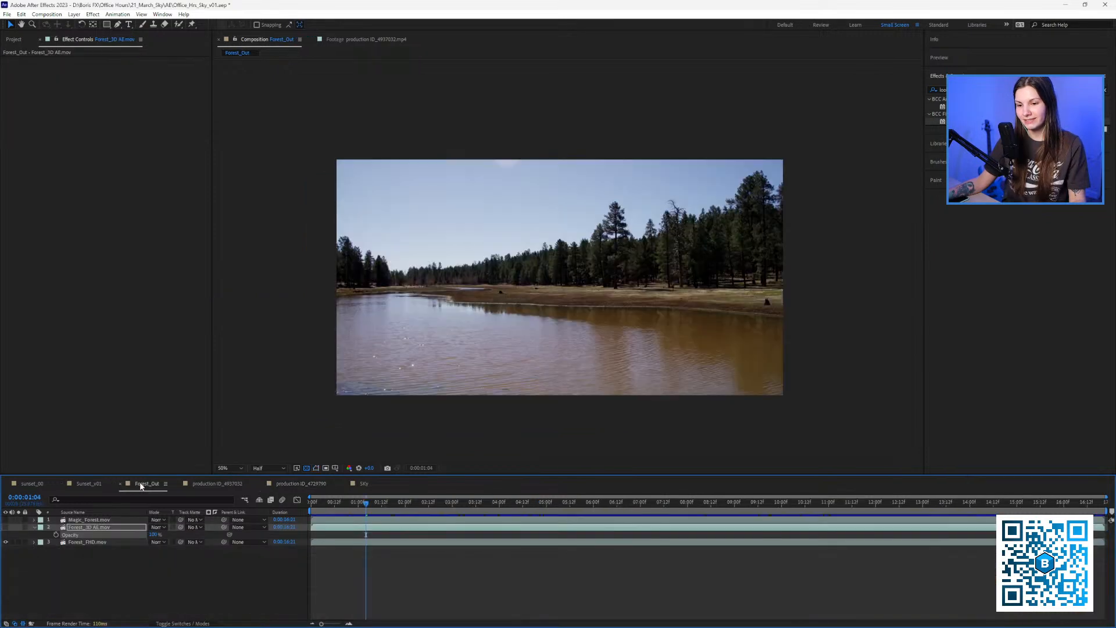
left_click_drag(416, 509, 611, 523)
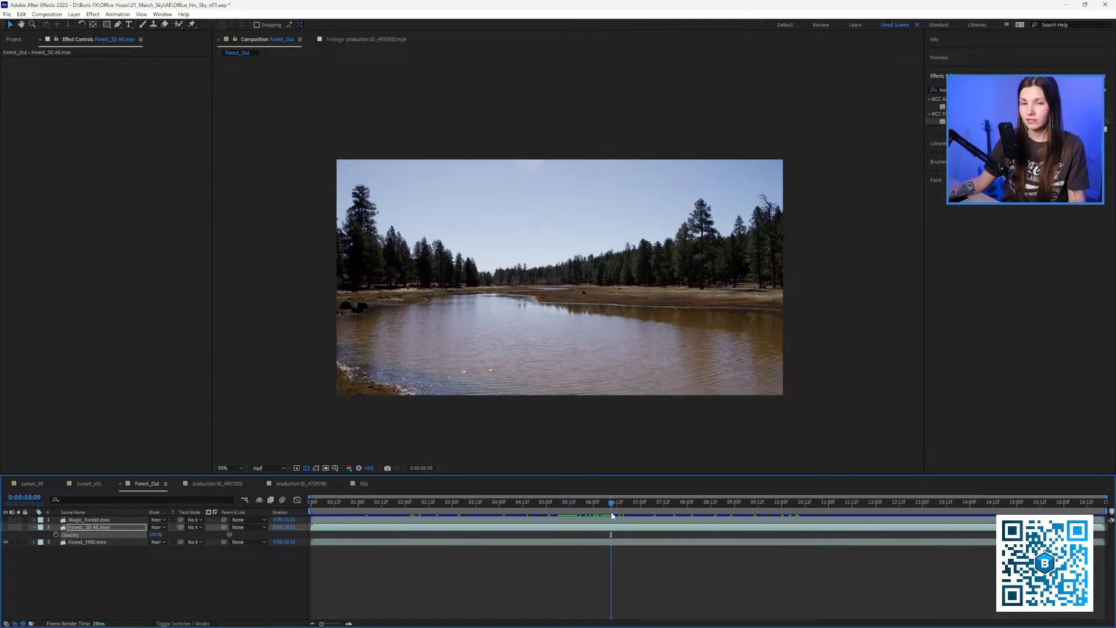
left_click_drag(612, 516, 740, 519)
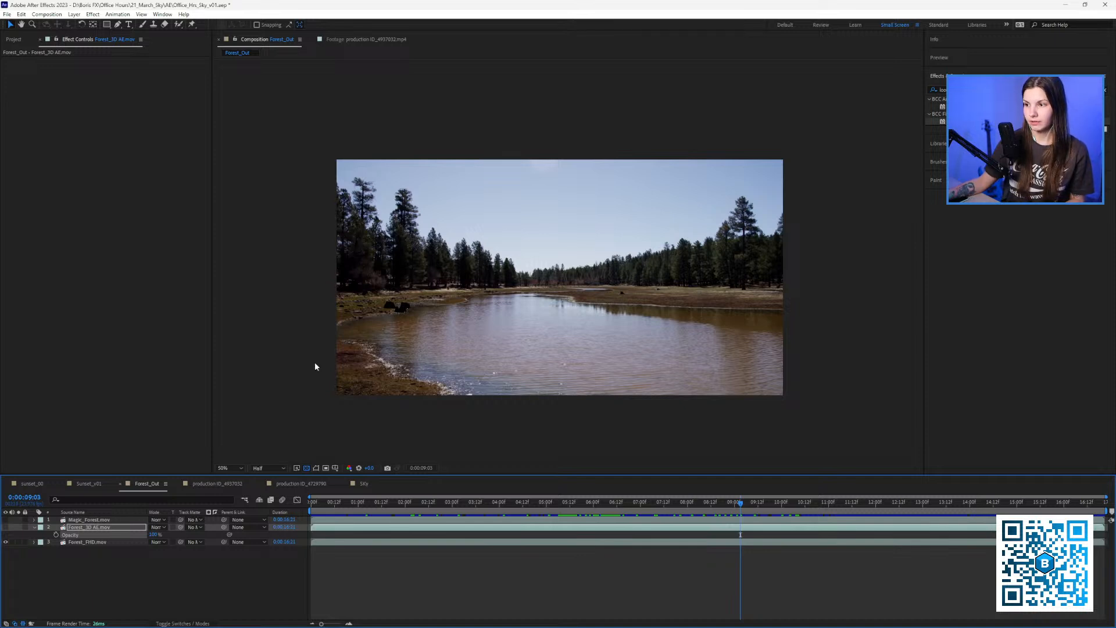
left_click_drag(445, 364, 424, 372)
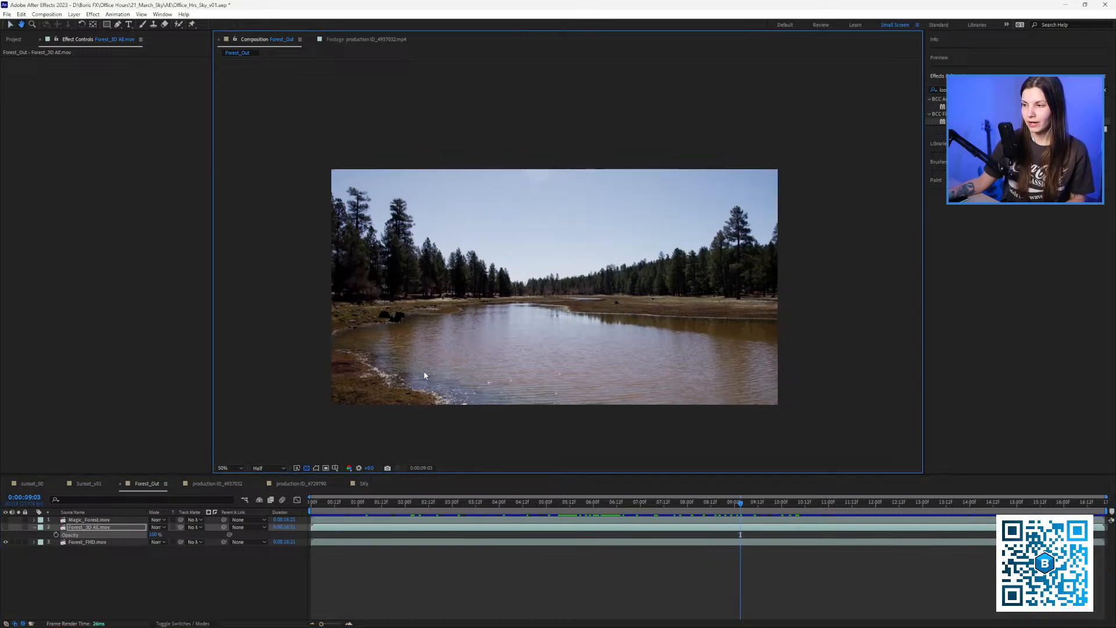